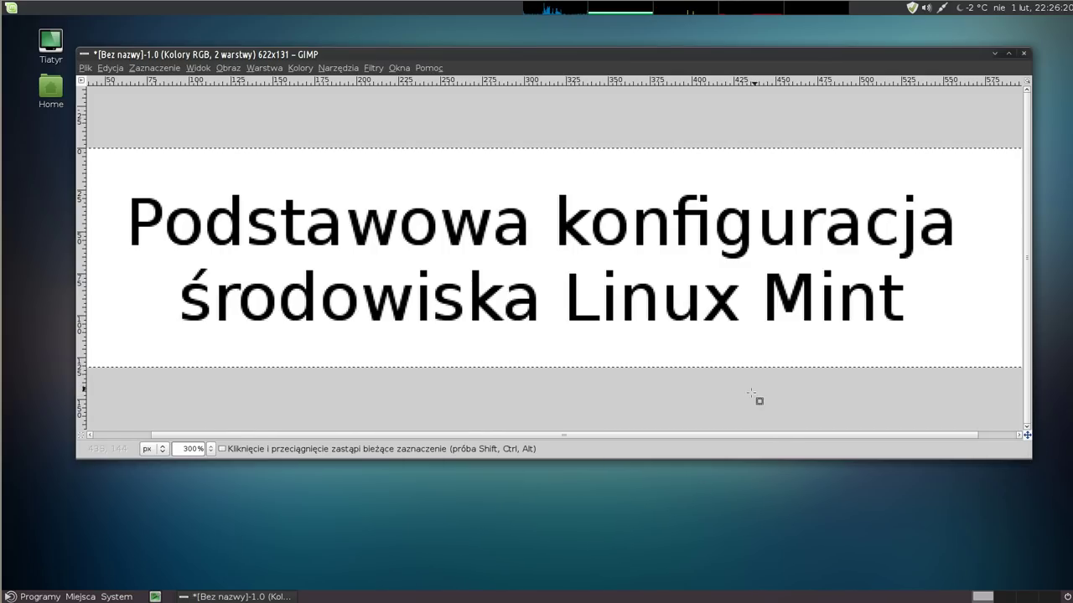
# - Close the untitled image without saving its changes and quit GIMP
pyautogui.click(1023, 53)
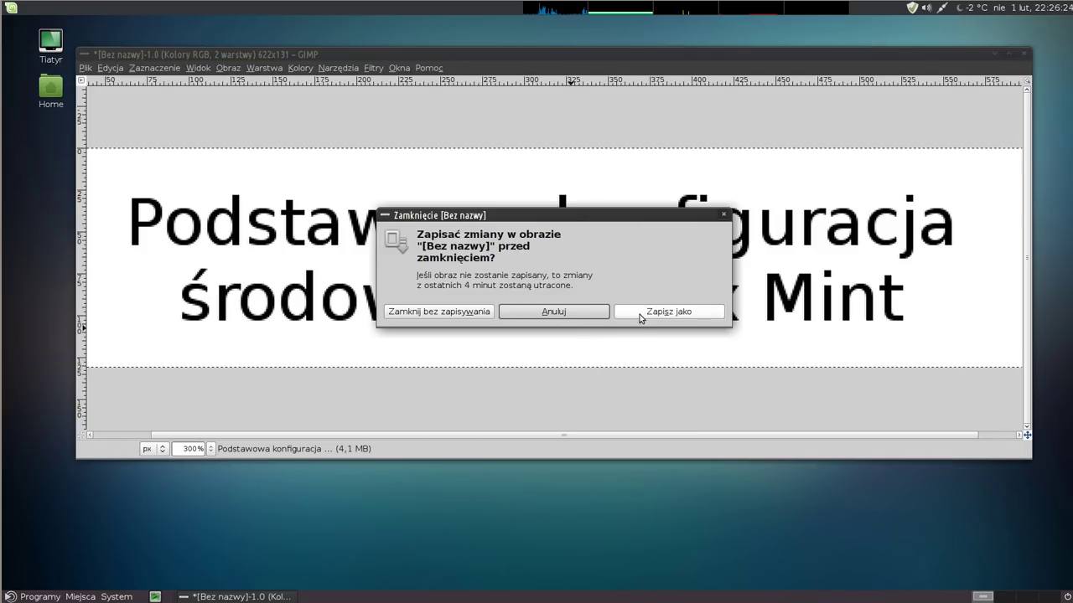
pyautogui.click(461, 314)
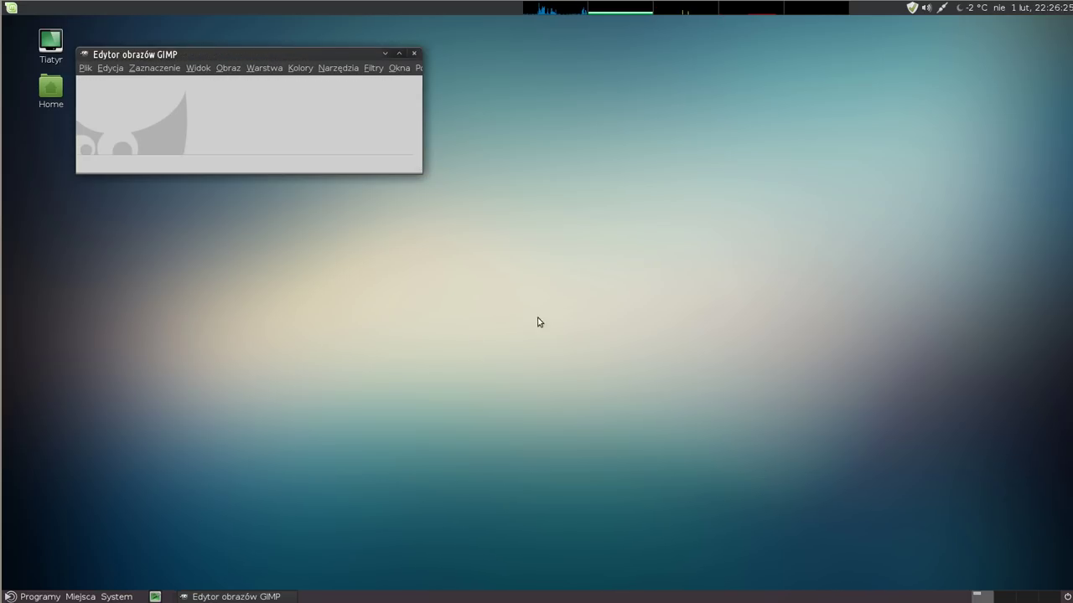
pyautogui.click(414, 54)
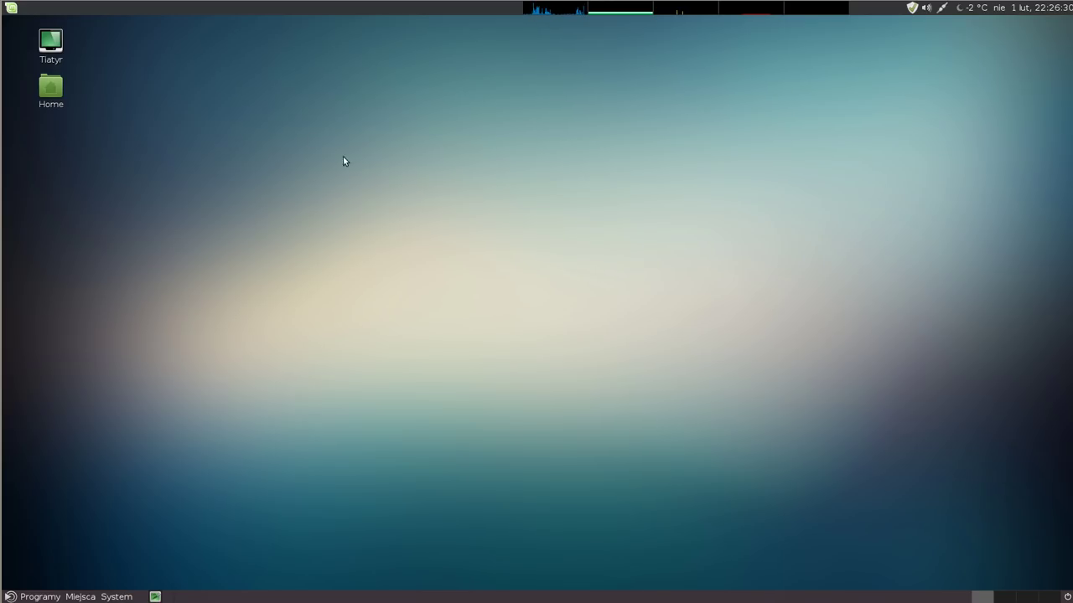
# - Examine the Mint launcher's complete program list by category and the classic Programy, Miejsca and System menus on the desktop
pyautogui.click(10, 8)
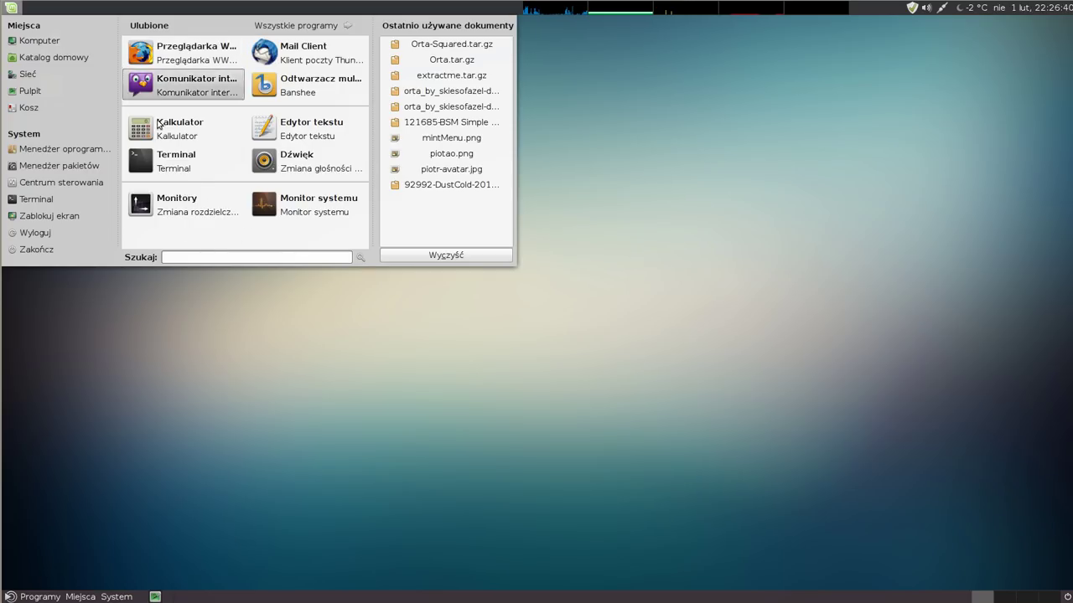
pyautogui.click(310, 27)
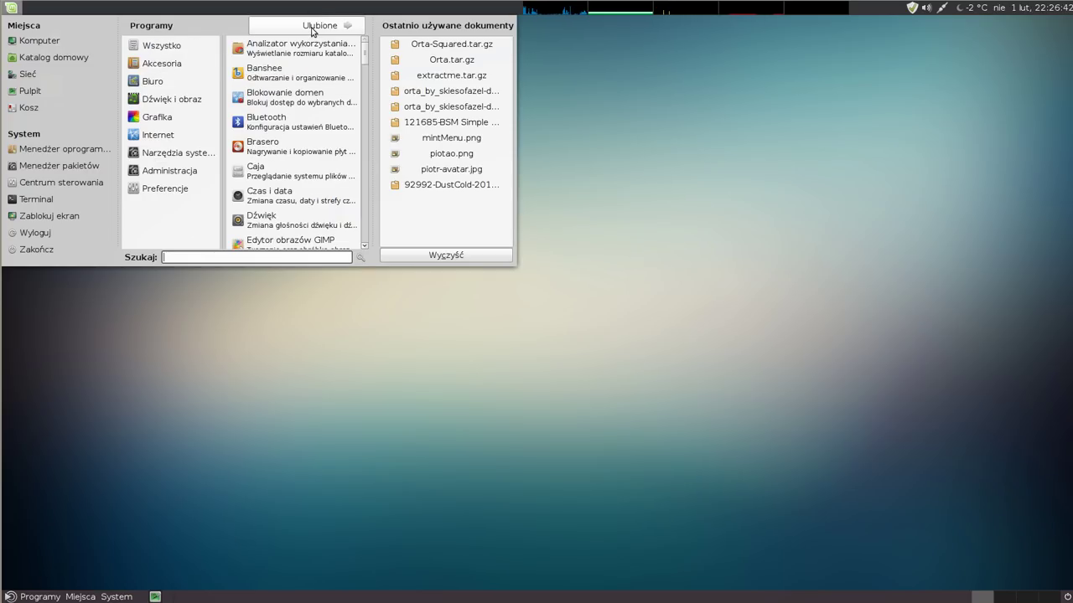
pyautogui.moveTo(158, 73)
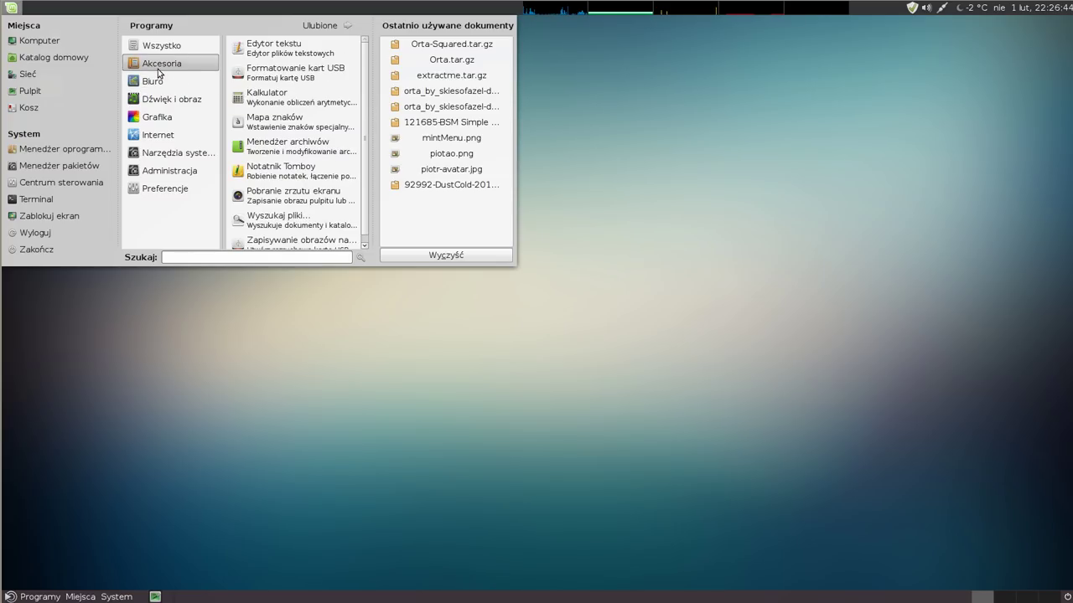
pyautogui.click(251, 346)
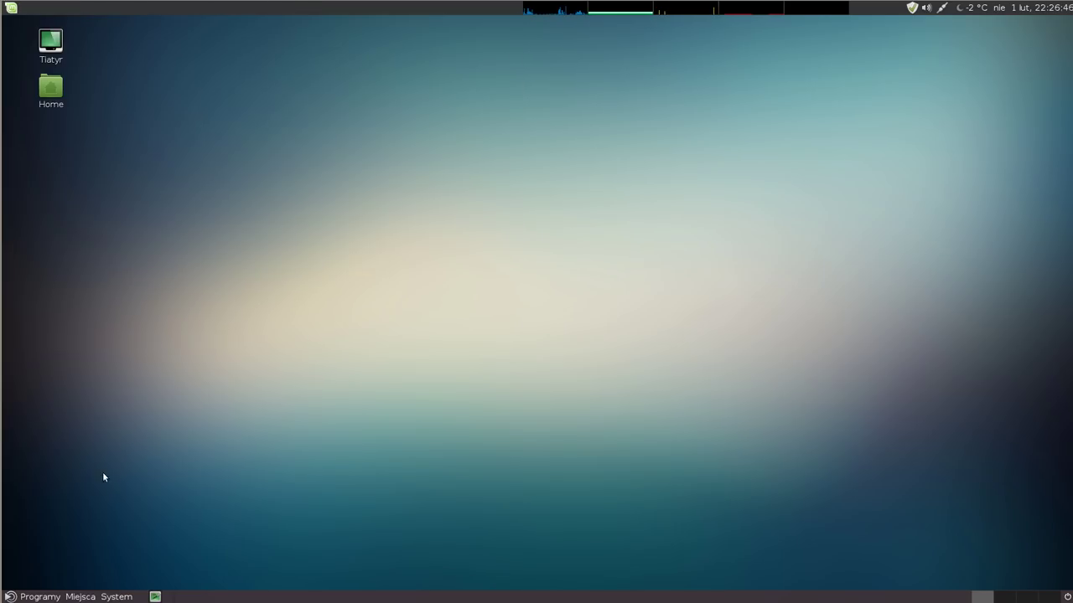
pyautogui.click(40, 596)
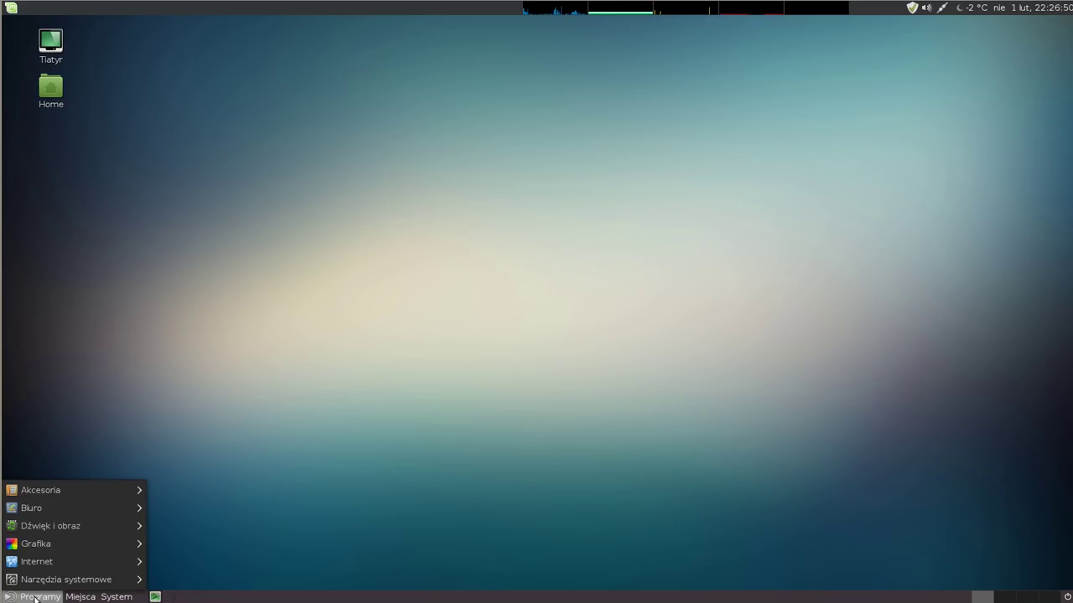
pyautogui.moveTo(80, 597)
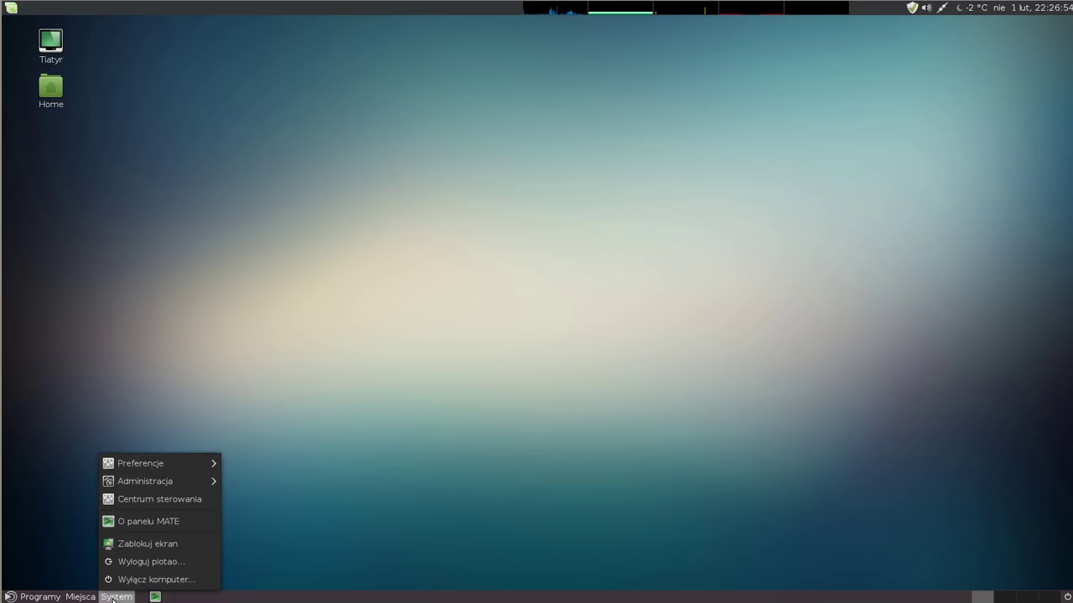
pyautogui.moveTo(176, 470)
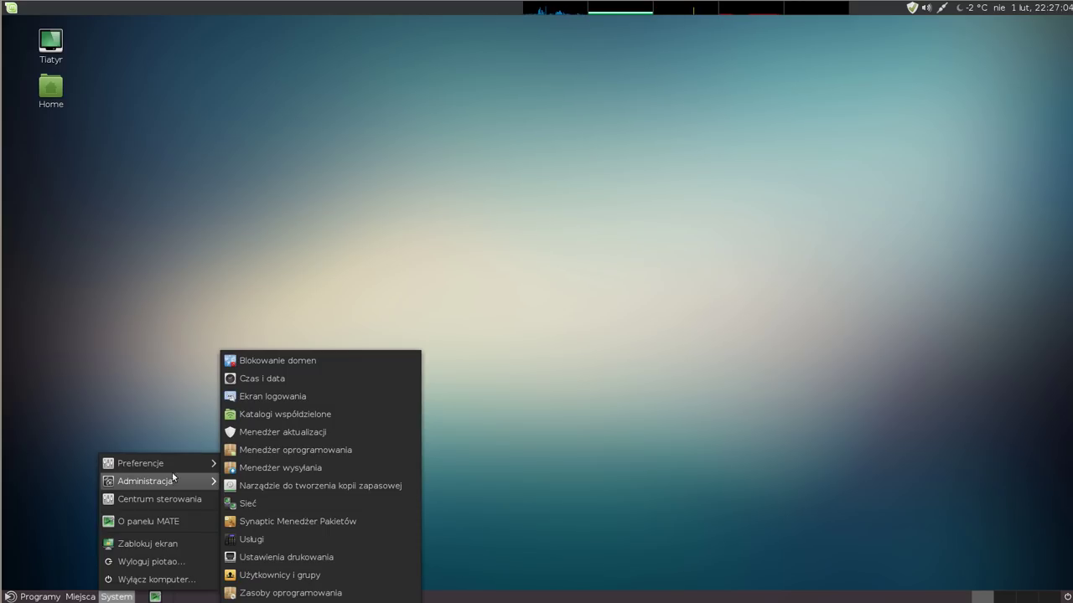
pyautogui.click(167, 173)
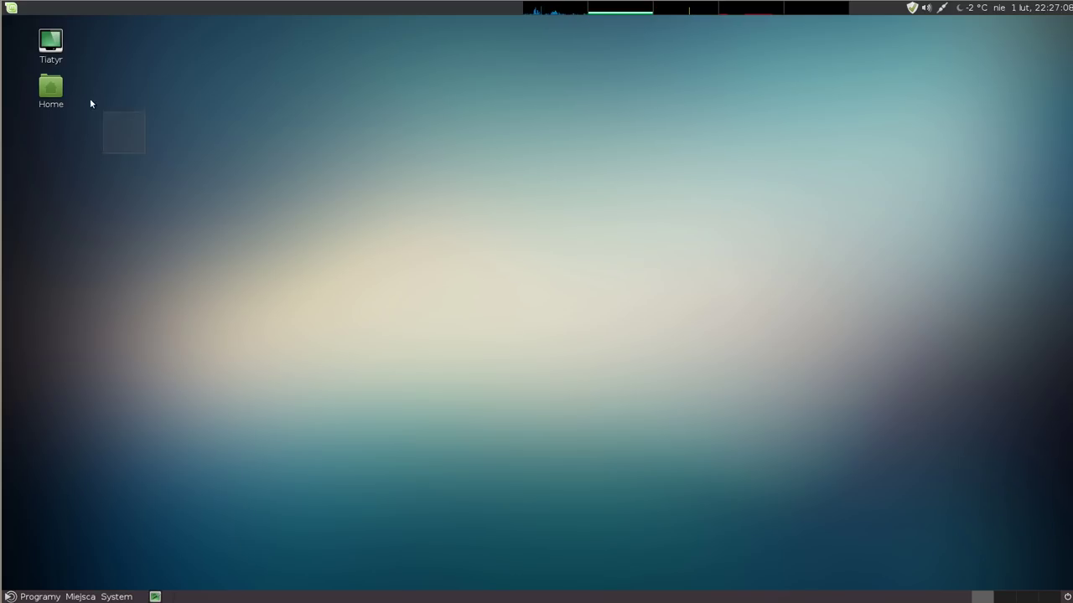
pyautogui.moveTo(129, 144); pyautogui.dragTo(50, 46)
pyautogui.click(124, 107)
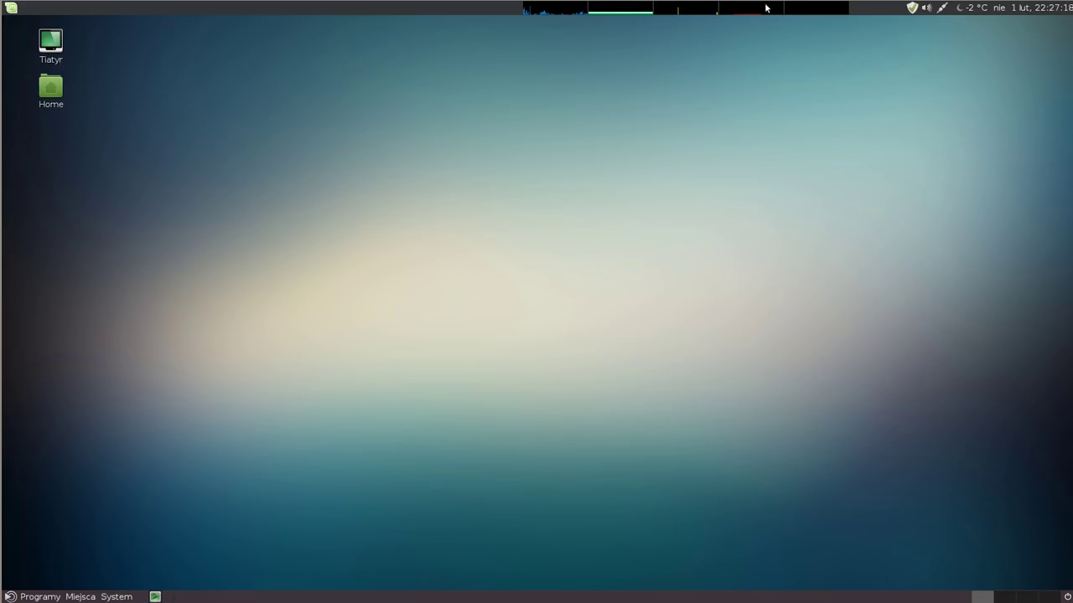
# - Open the home folder from the desktop, move its window toward the middle of the desktop, and close it
pyautogui.doubleClick(50, 87)
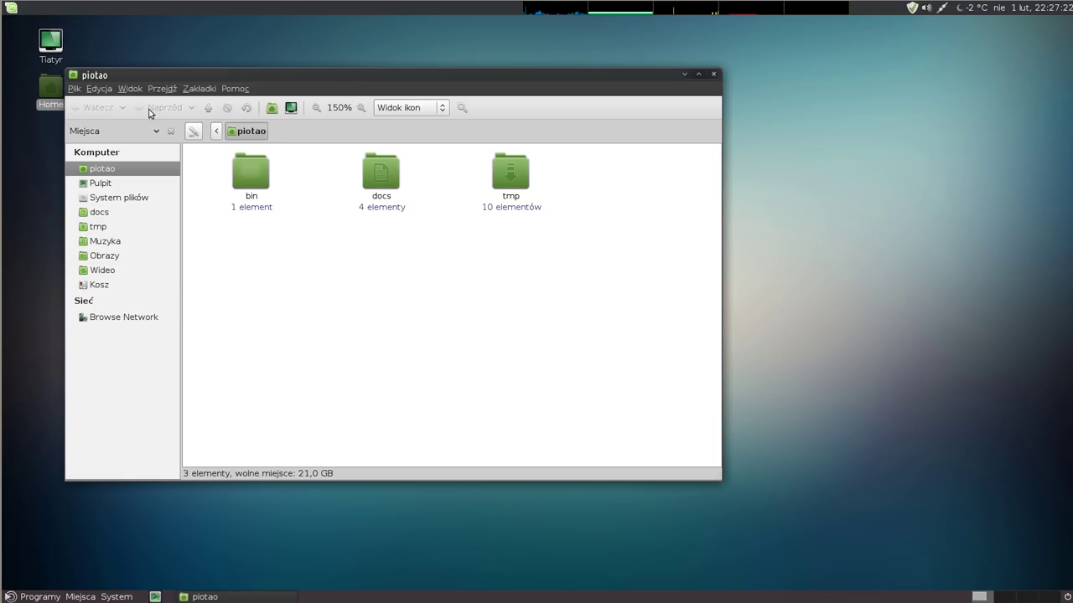
pyautogui.moveTo(349, 81); pyautogui.dragTo(517, 47)
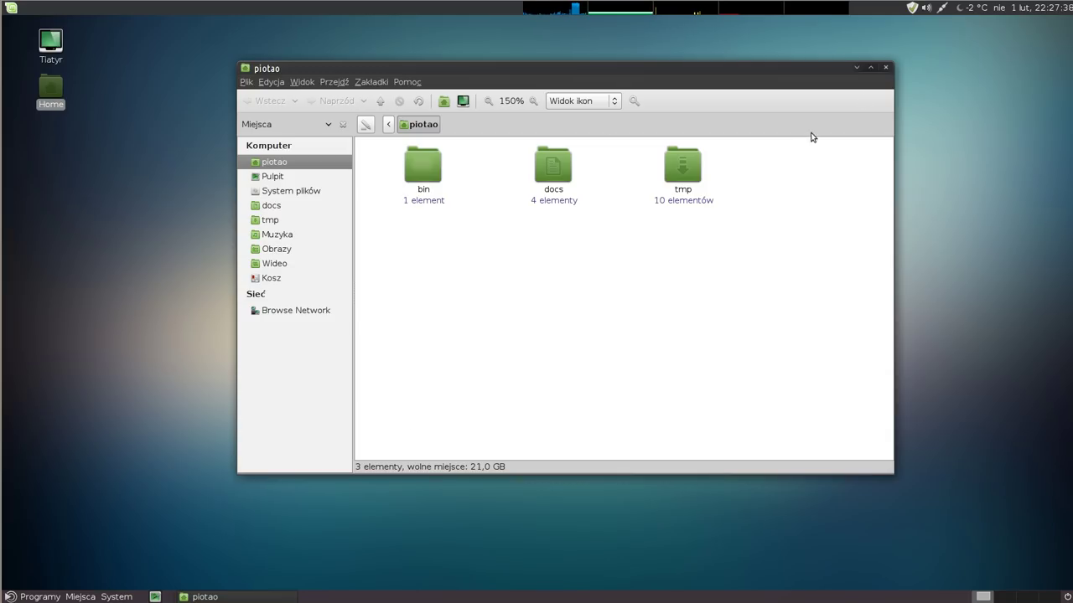
pyautogui.click(886, 68)
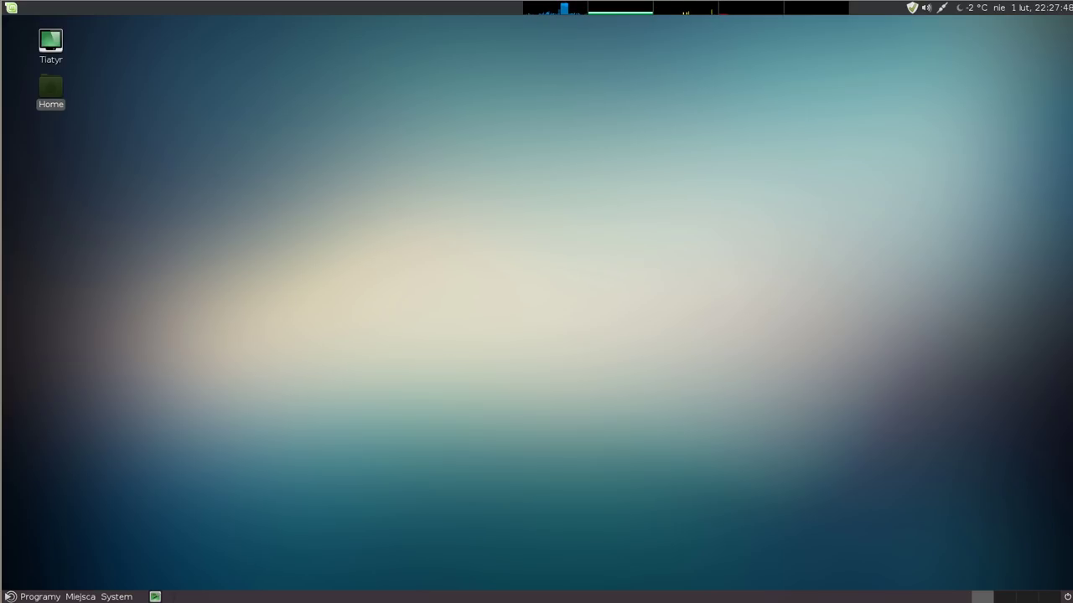
# - Reposition the mint-rebeca VirtualBox window on the host desktop and deselect the Home icon on the guest desktop
pyautogui.hotkey('ctrl', 'f')
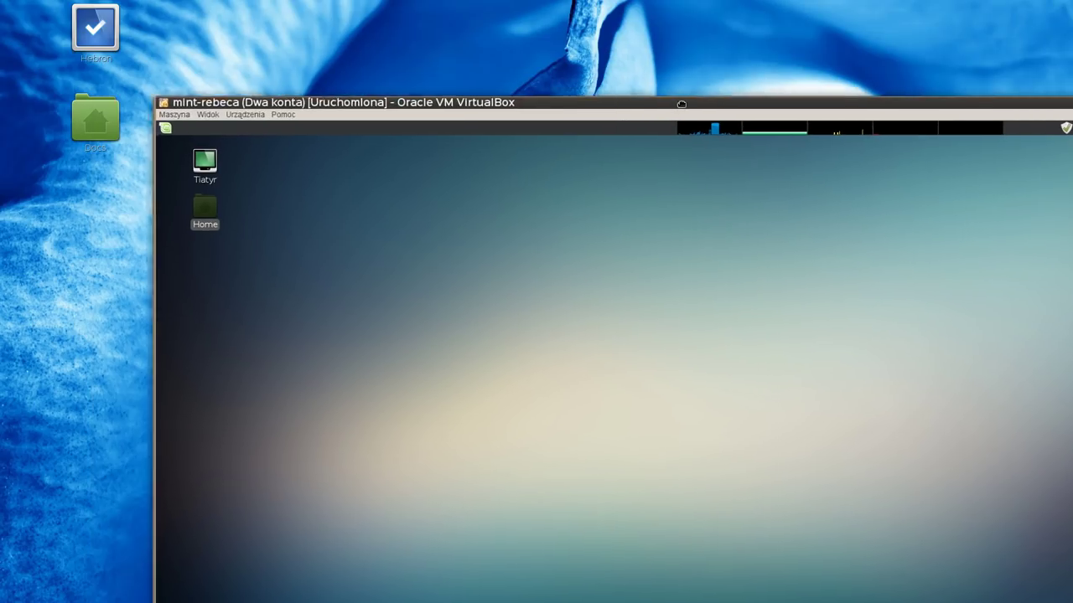
pyautogui.moveTo(681, 104); pyautogui.dragTo(654, 73)
pyautogui.click(644, 288)
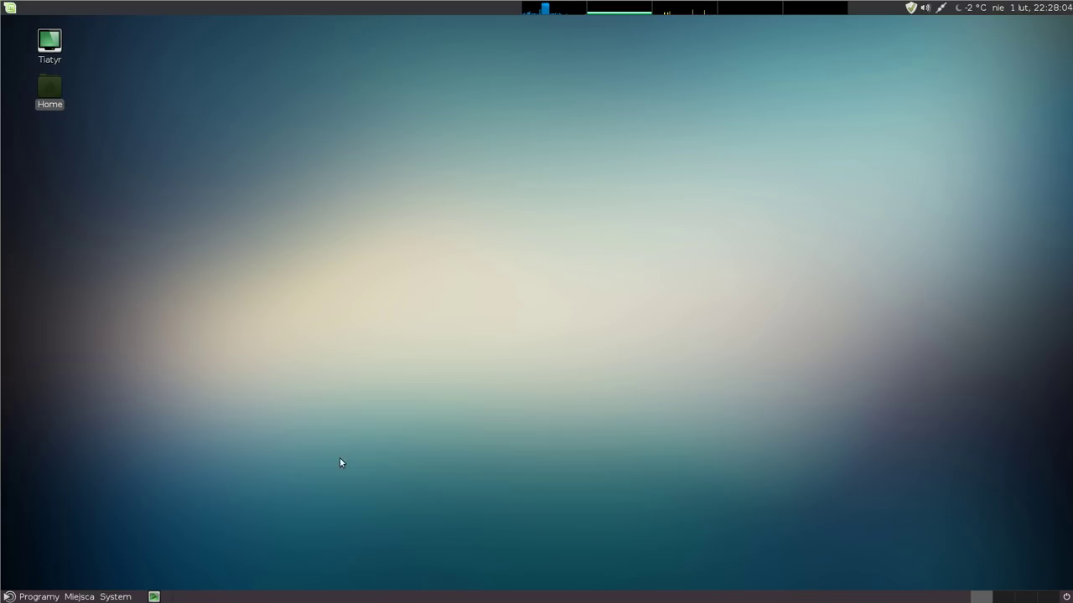
pyautogui.click(313, 523)
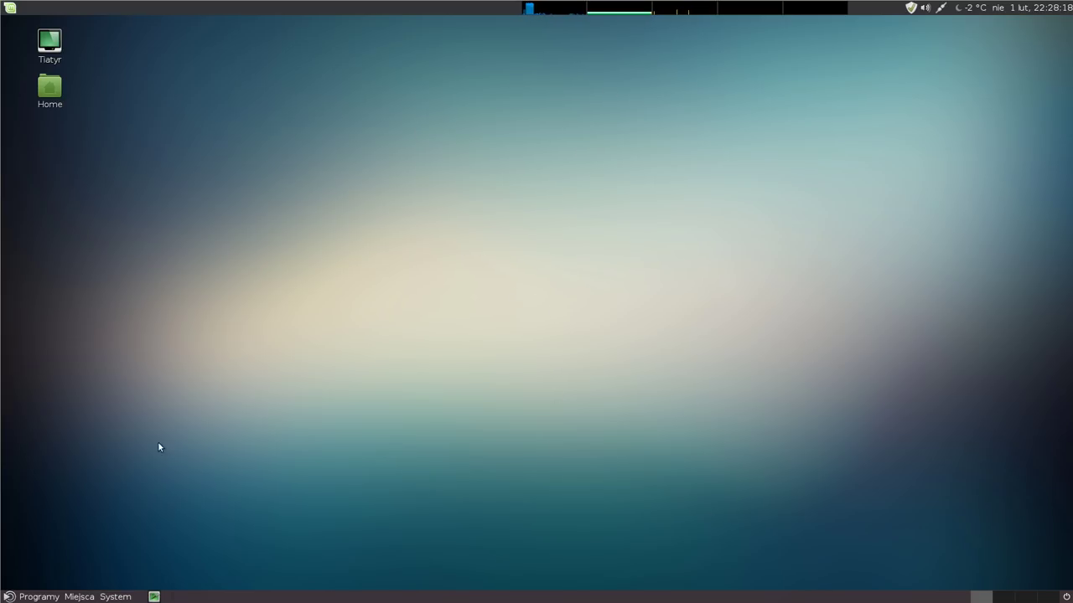
# - Open the users and groups settings (Użytkownicy i grupy) from the Control Center
pyautogui.click(10, 10)
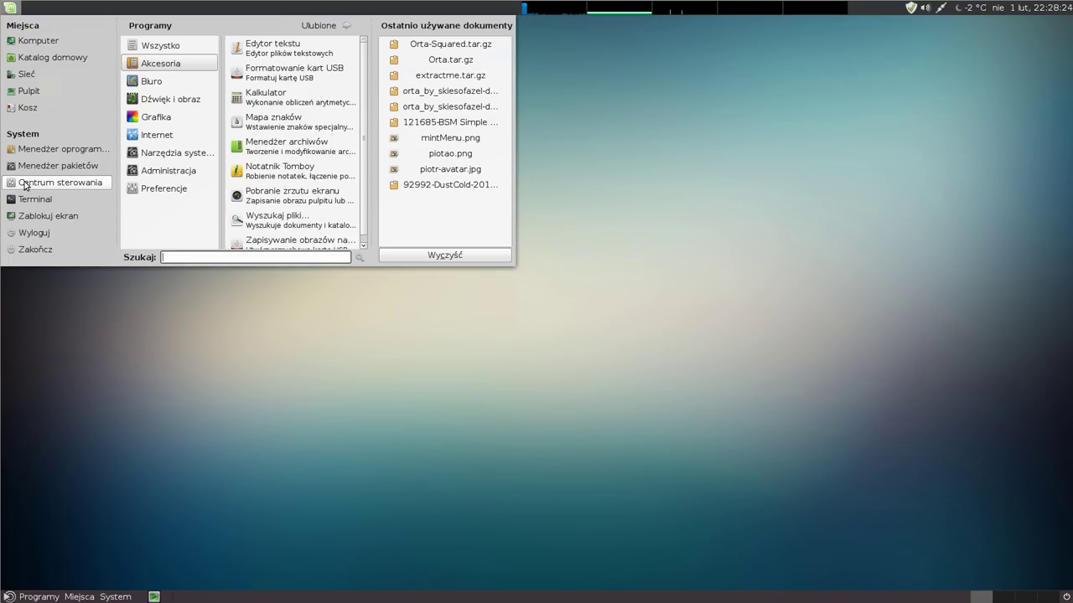
pyautogui.click(81, 185)
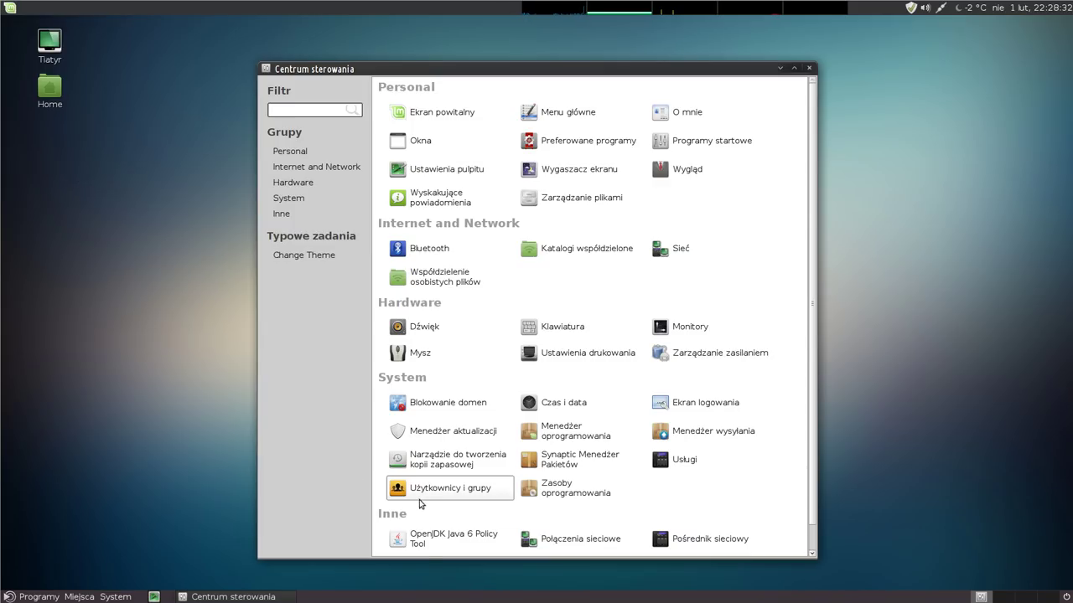
pyautogui.click(460, 490)
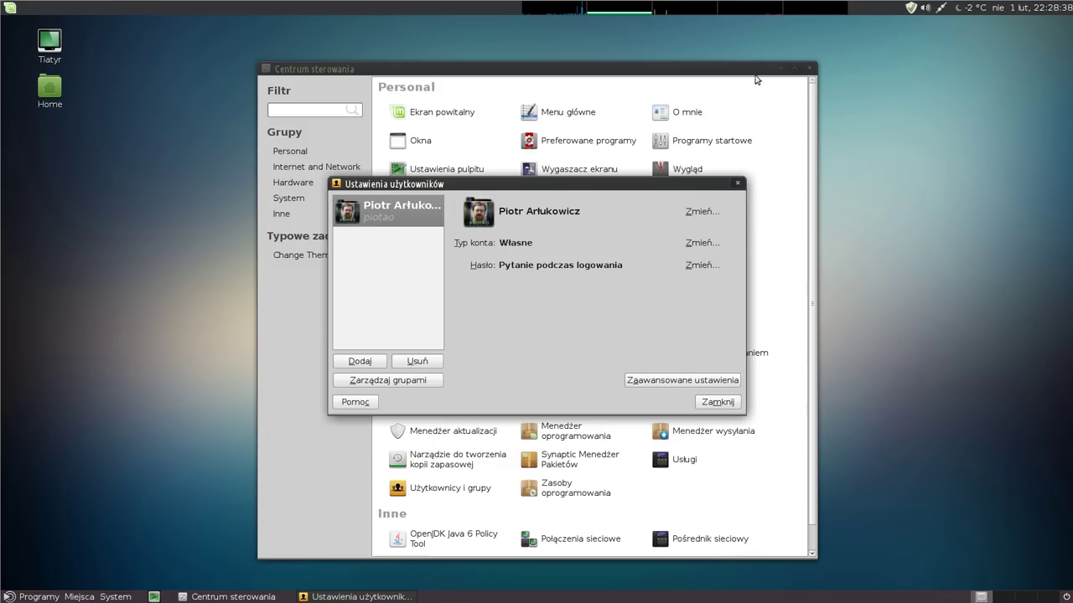
# - Close the Control Center, then enlarge the user settings window and move it higher on the desktop
pyautogui.click(810, 68)
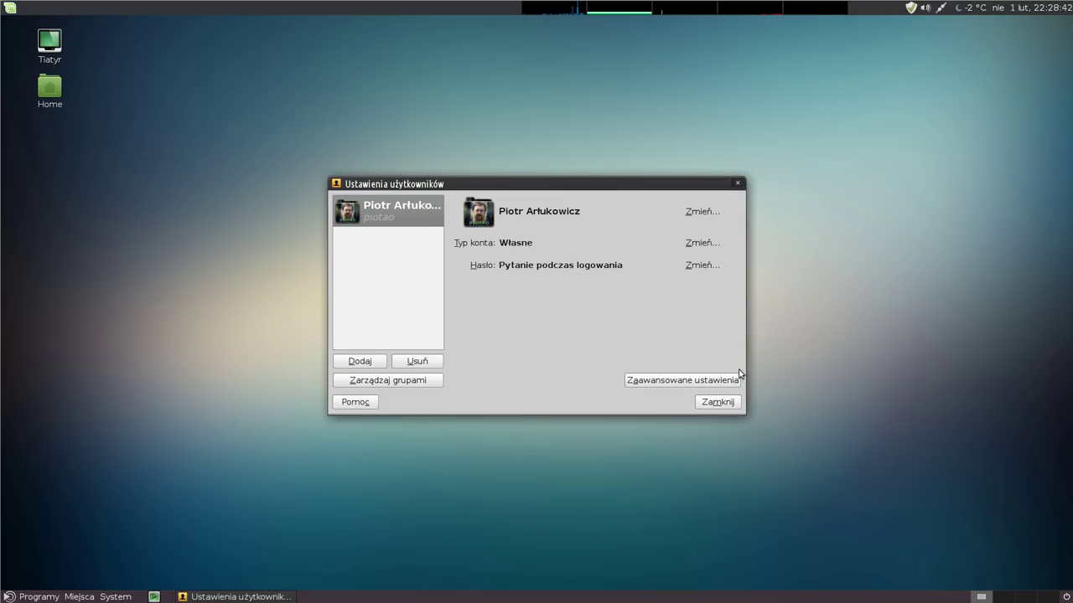
pyautogui.moveTo(744, 417); pyautogui.dragTo(826, 443)
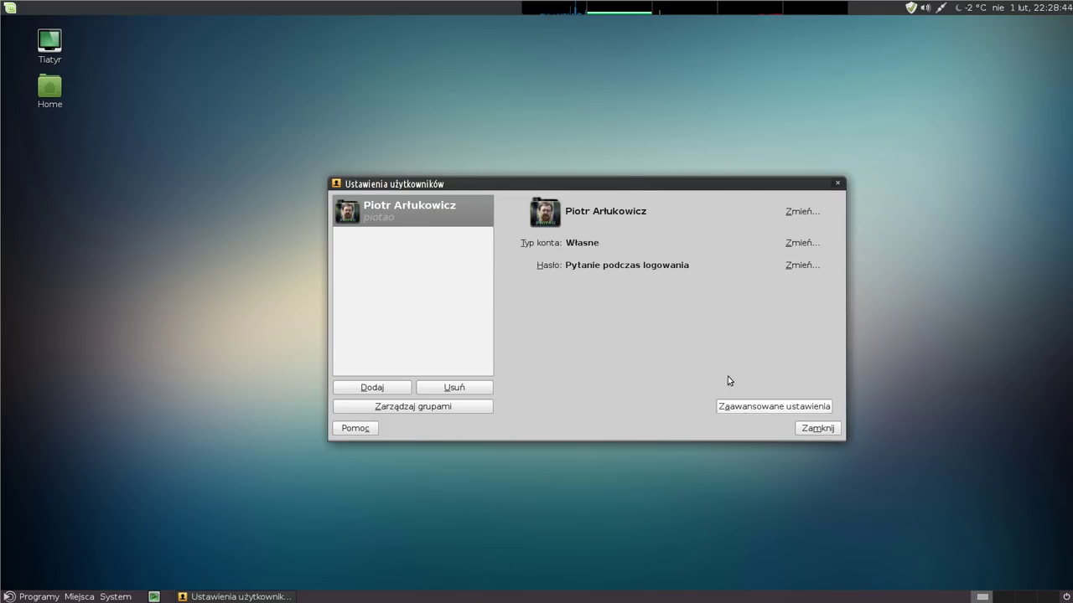
pyautogui.moveTo(625, 183); pyautogui.dragTo(604, 115)
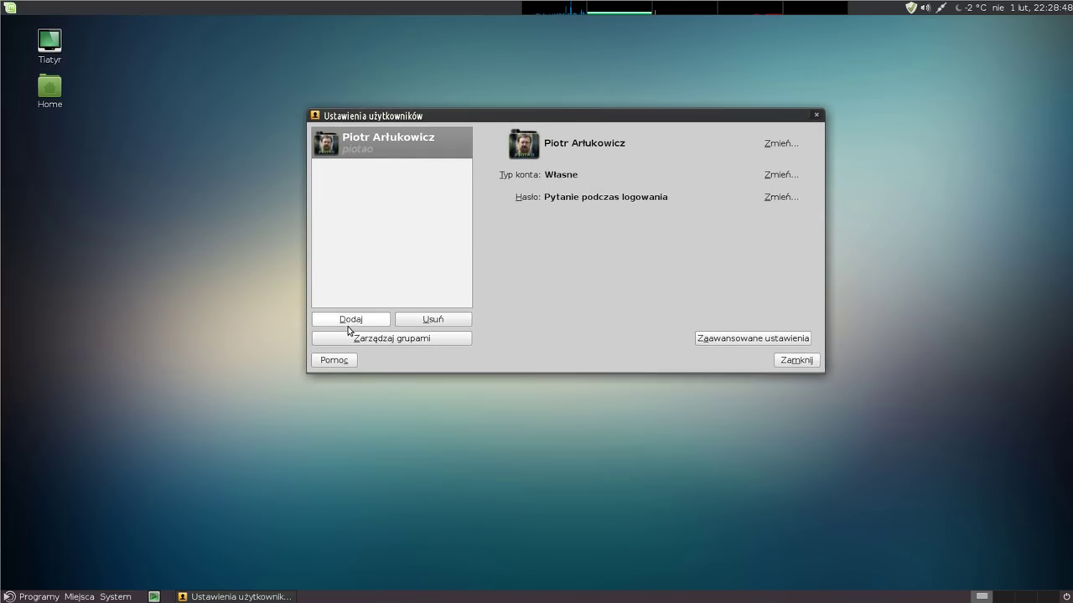
# - Start adding a new user account and authenticate the change with the administrator password
pyautogui.click(376, 323)
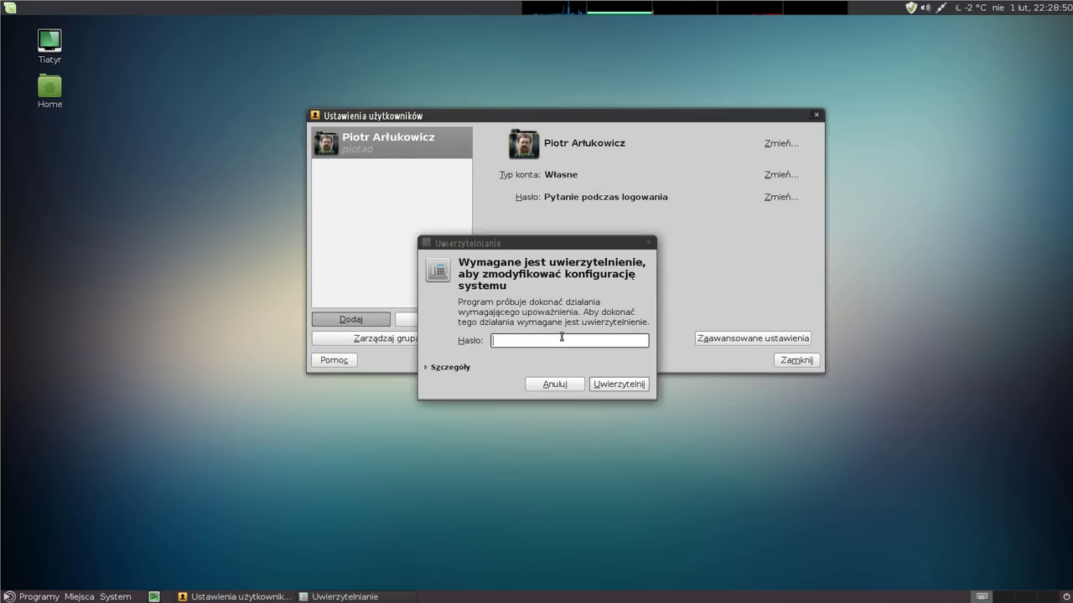
pyautogui.write('*********')
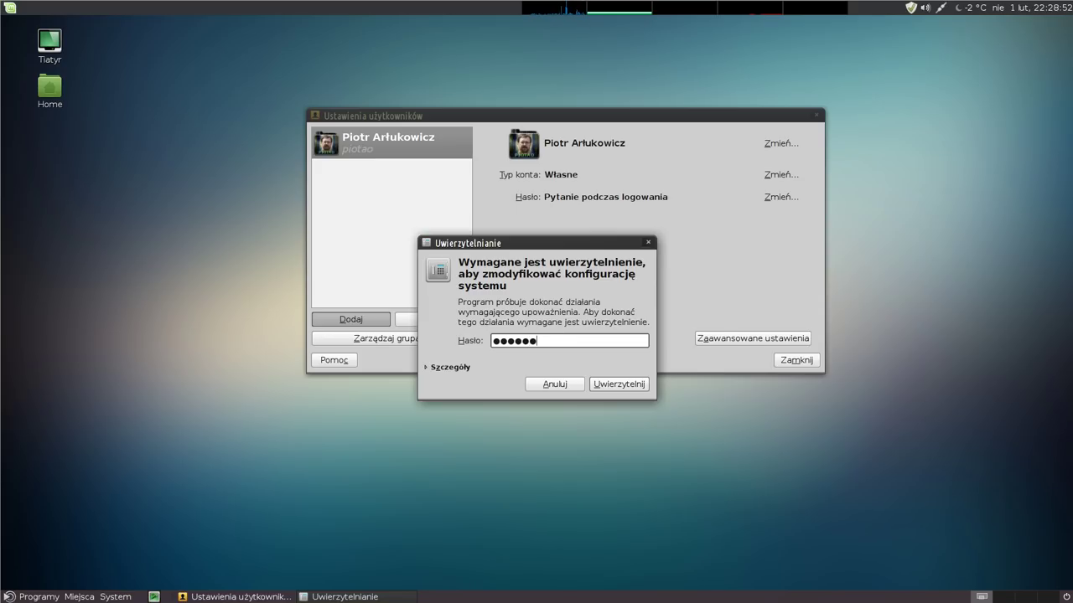
pyautogui.press('Return')
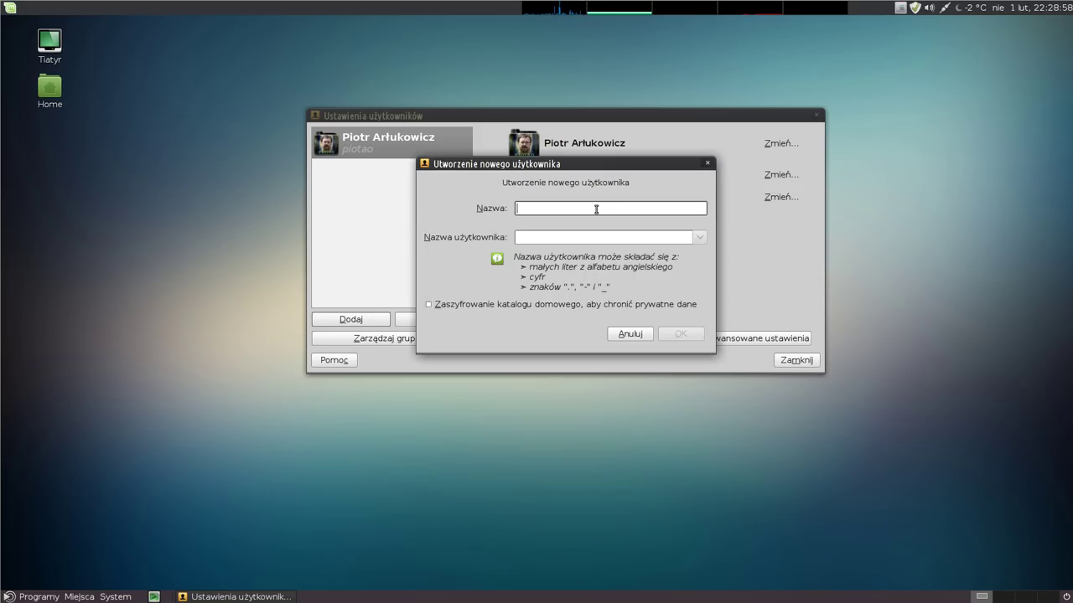
# - Create the new account with the name Wymiatacz and the username pkb, leaving its home directory unencrypted
pyautogui.write('Wymiatacz')
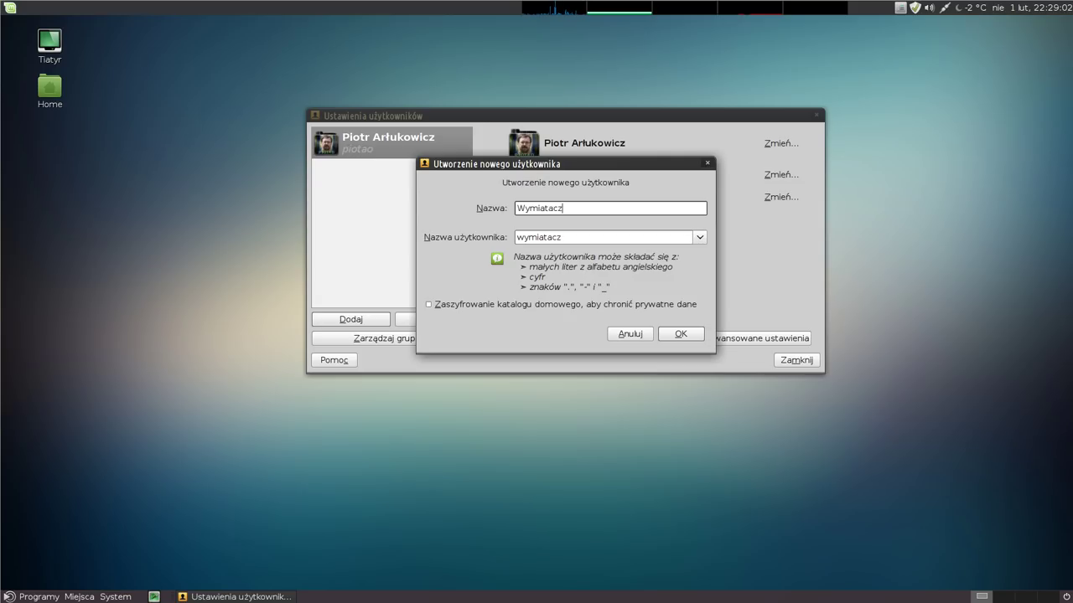
pyautogui.press('Tab')
pyautogui.write('pkb')
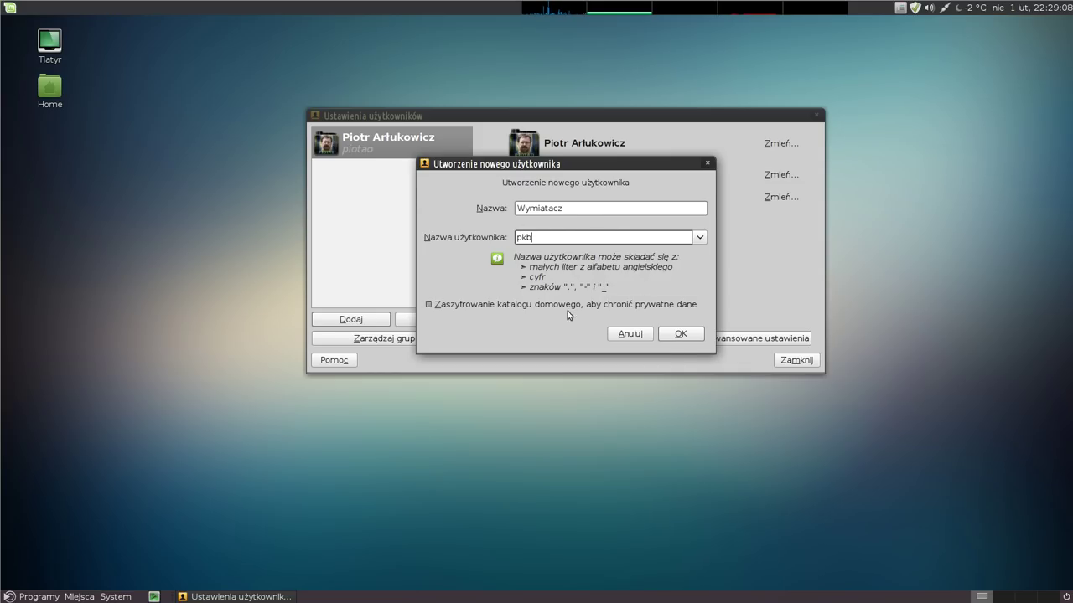
pyautogui.click(681, 335)
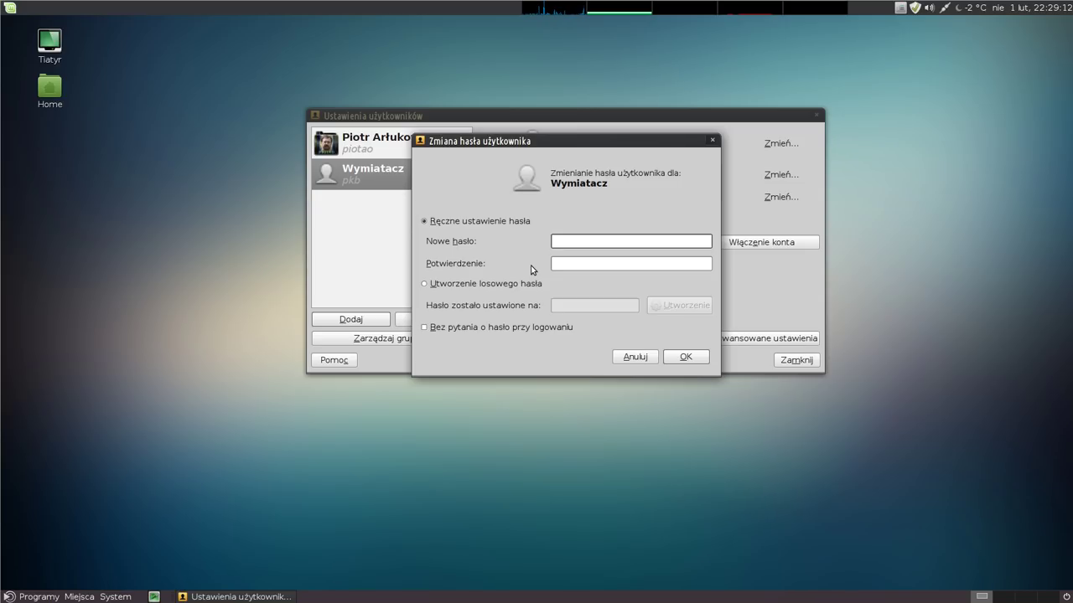
# - Manually set and confirm a password for the Wymiatacz account, then close the user settings
pyautogui.moveTo(519, 143); pyautogui.dragTo(532, 282)
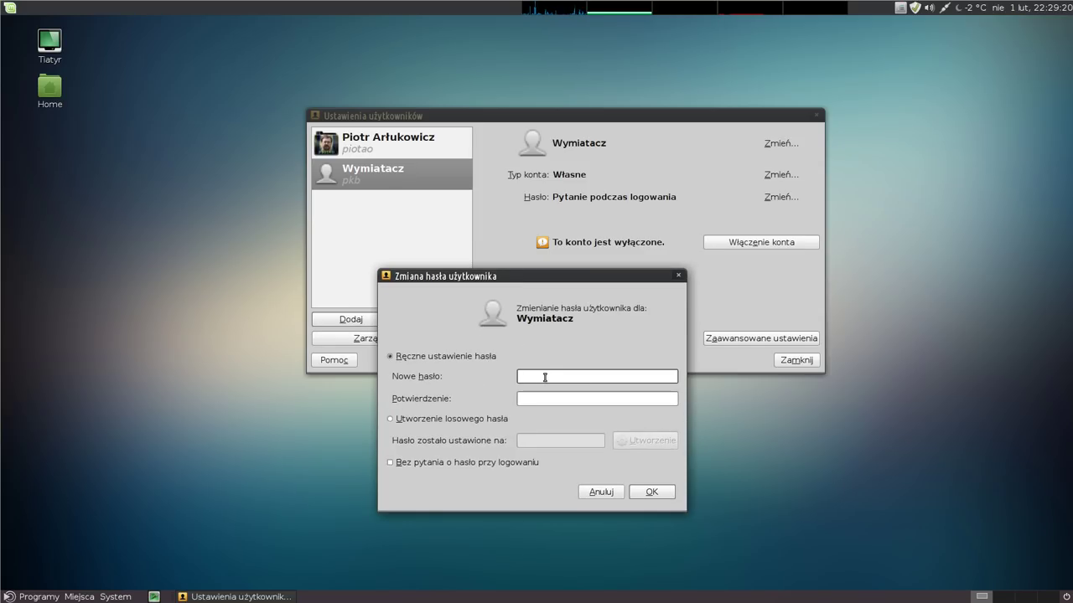
pyautogui.write('•••••••')
pyautogui.press('Tab')
pyautogui.write('•••••')
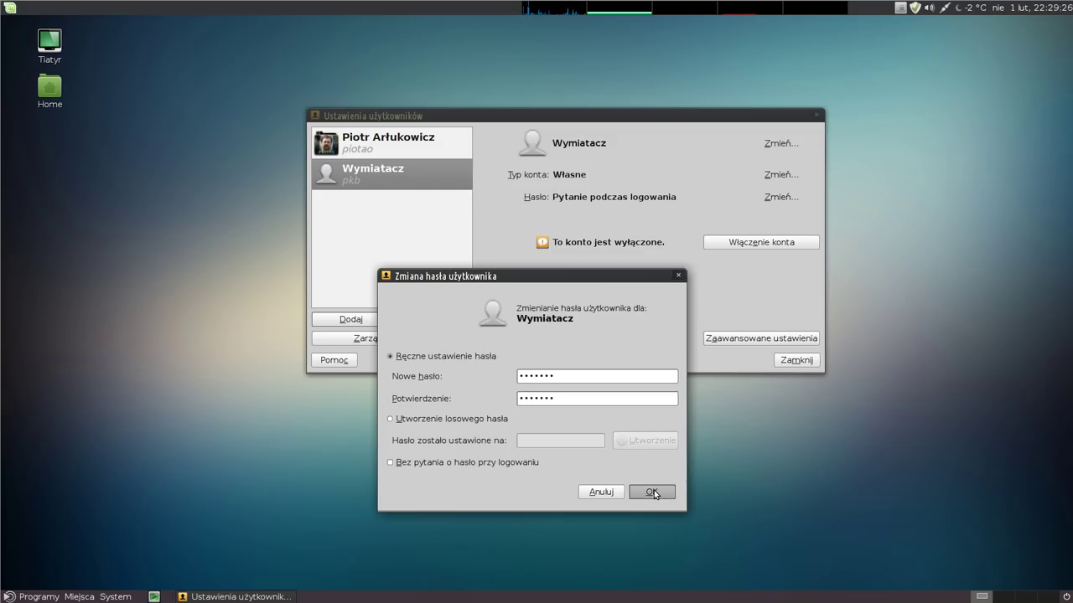
pyautogui.click(652, 492)
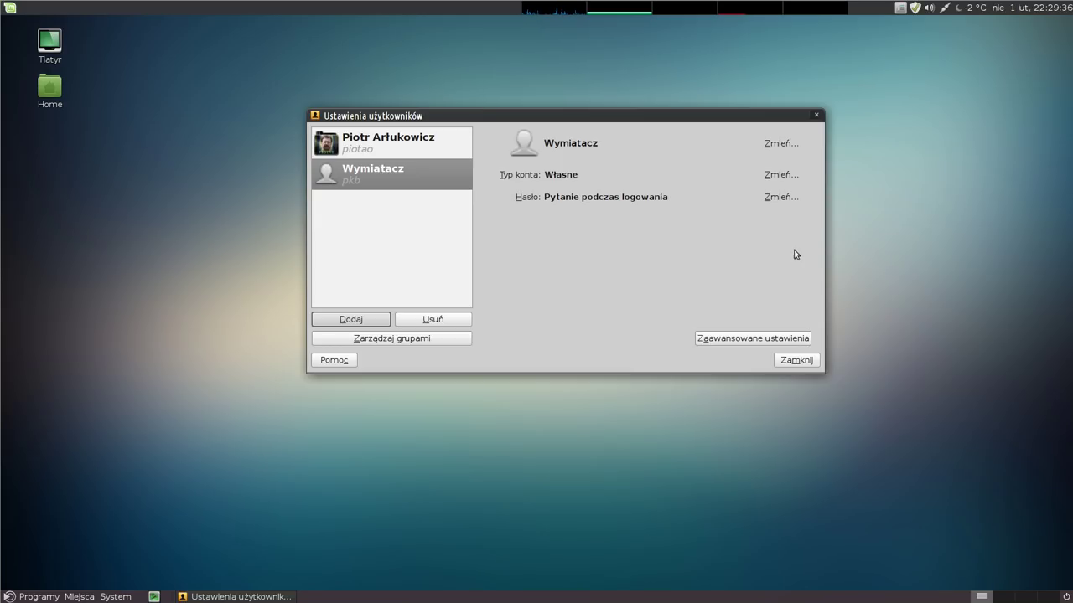
pyautogui.click(796, 360)
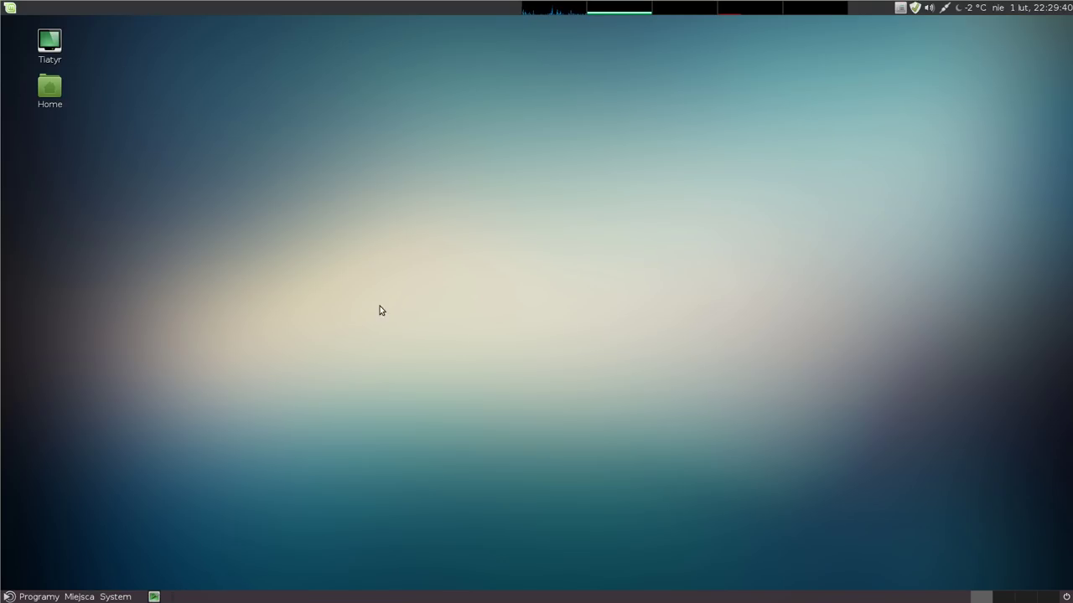
# - Switch from the current session to the pkb account (Wymiatacz) and log in with its password
pyautogui.click(118, 597)
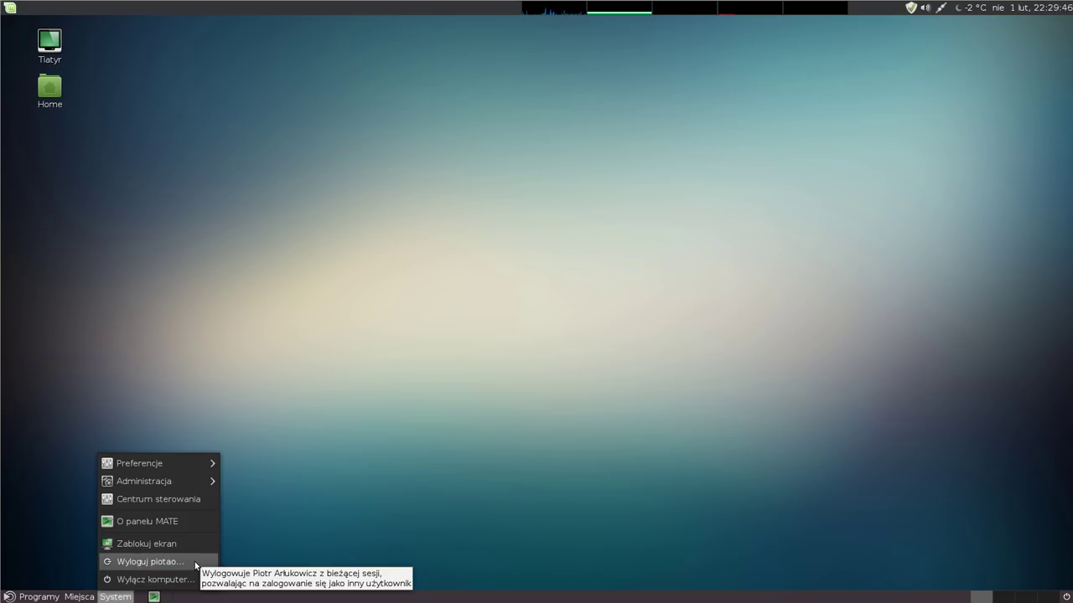
pyautogui.click(151, 561)
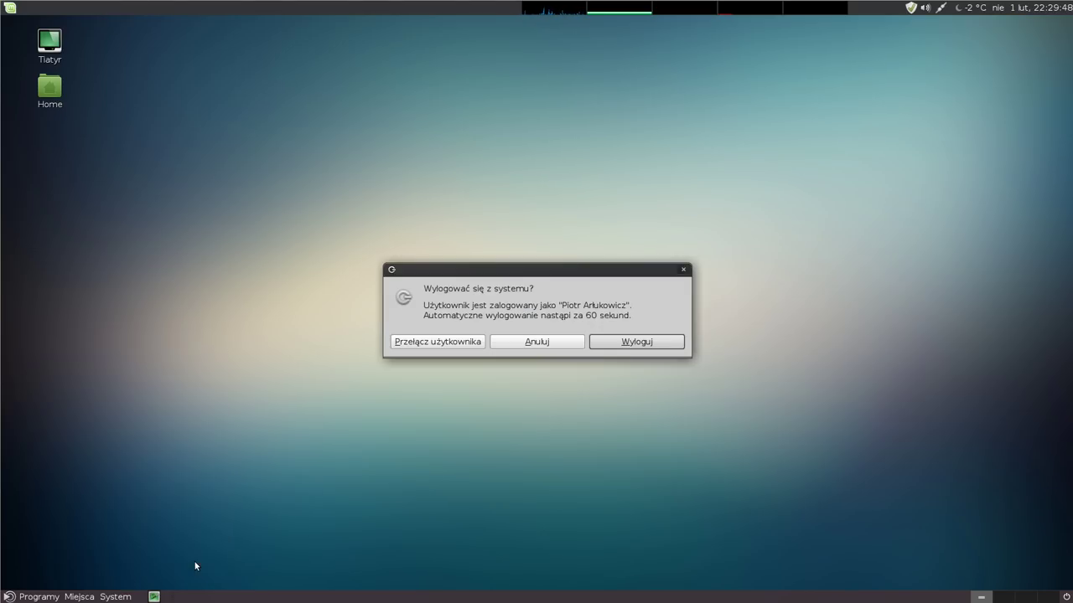
pyautogui.click(441, 344)
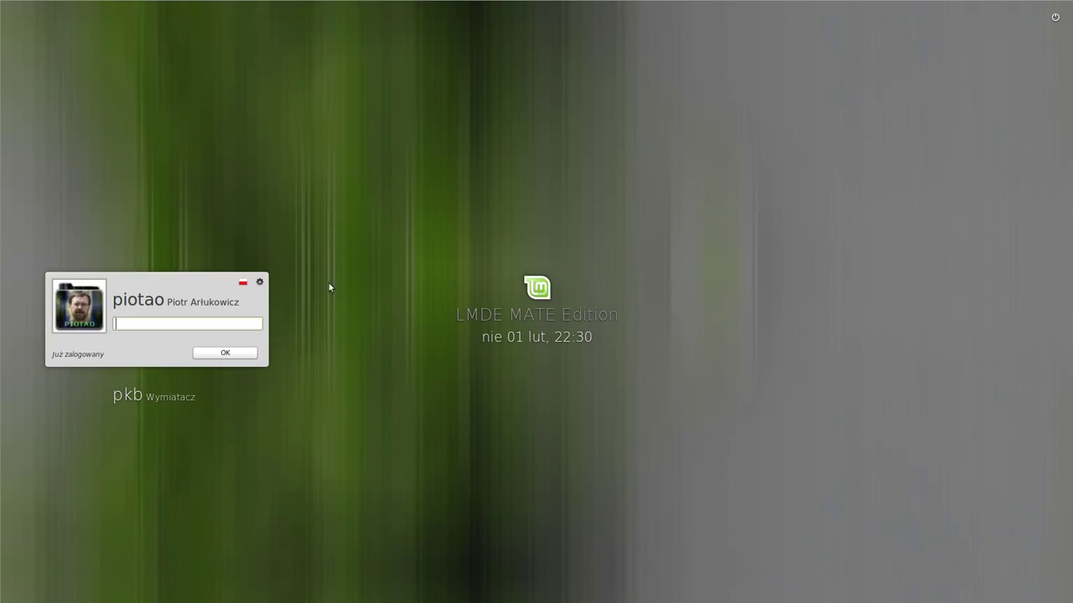
pyautogui.click(160, 399)
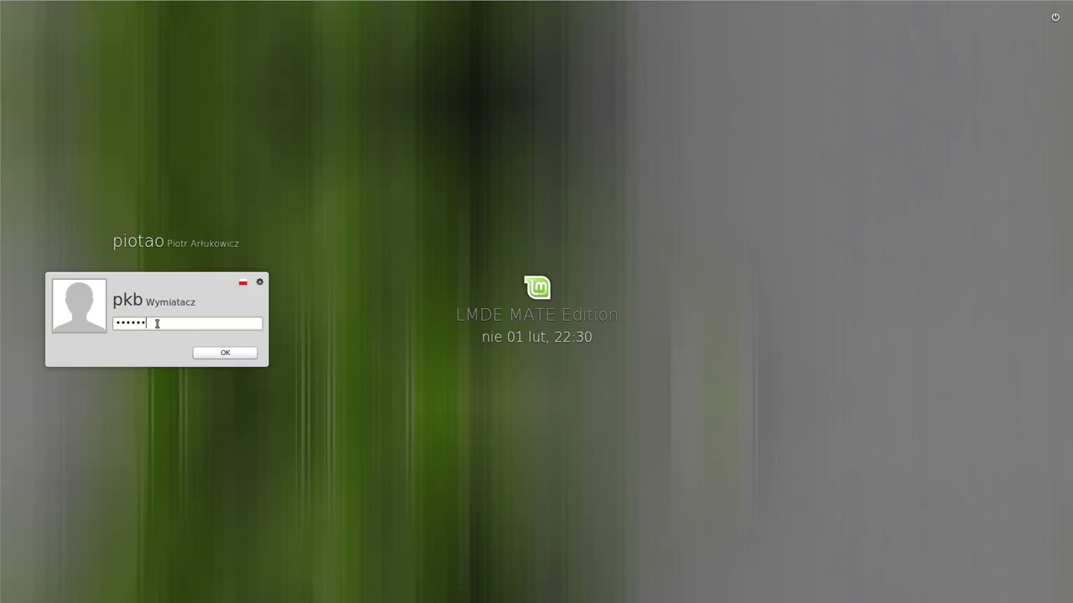
pyautogui.press('Return')
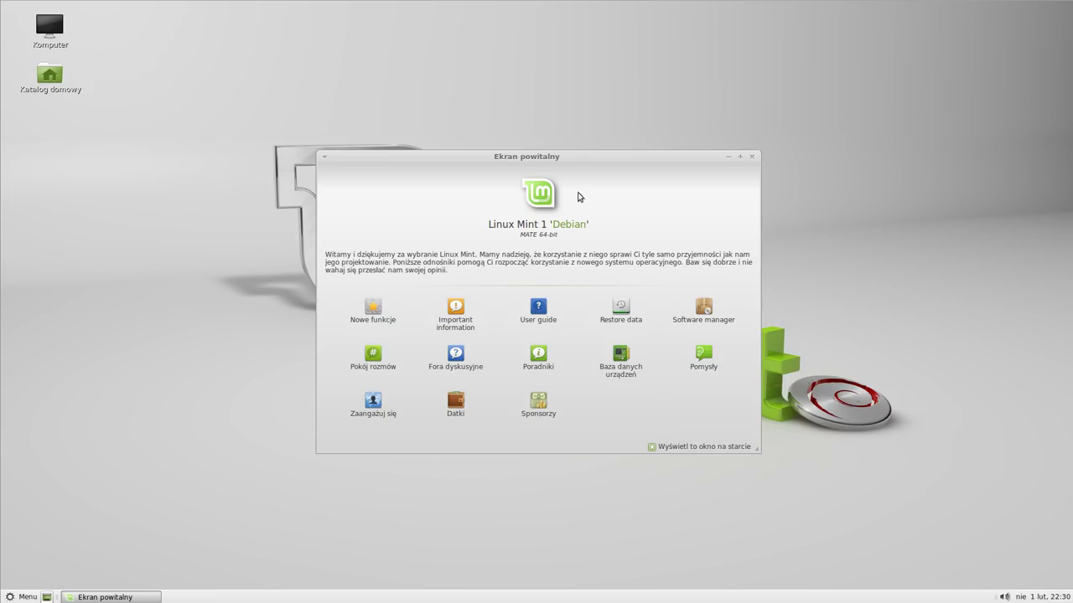
# - Move the welcome window higher, open the hardware database from it and view the page down to the search form
pyautogui.moveTo(555, 158); pyautogui.dragTo(585, 134)
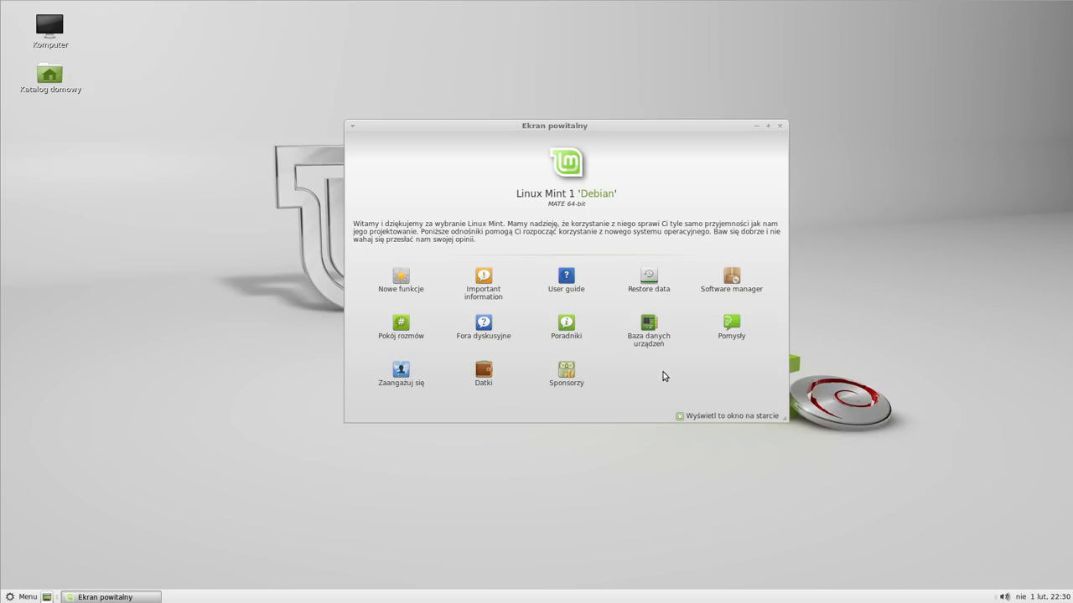
pyautogui.click(647, 329)
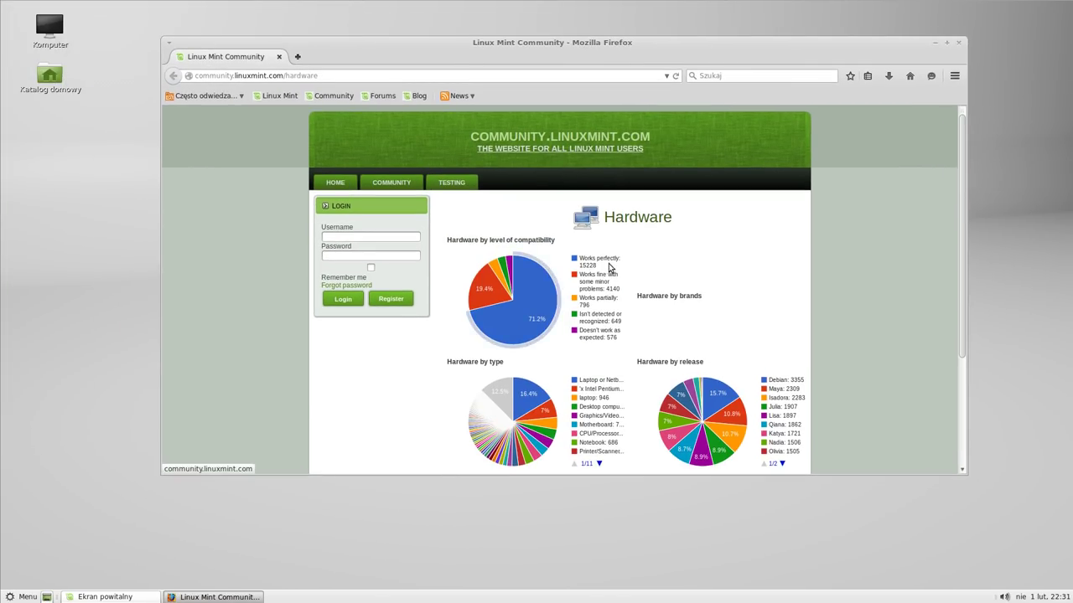
pyautogui.moveTo(964, 131); pyautogui.dragTo(977, 243)
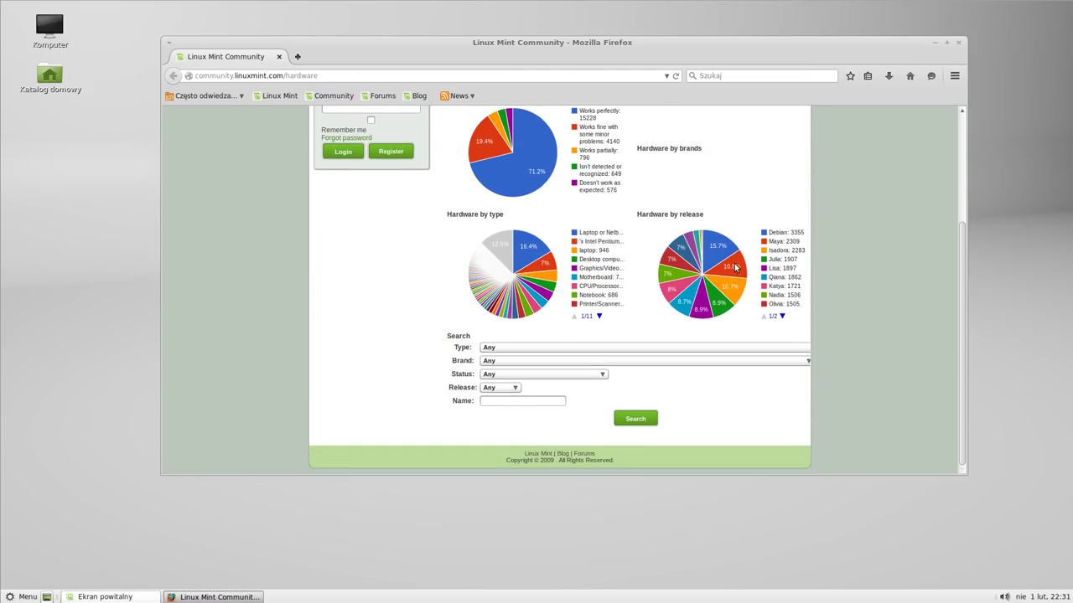
# - Search the hardware database for type 17" Laptop with iCore 3 and brand Acer, then close the browser
pyautogui.click(525, 348)
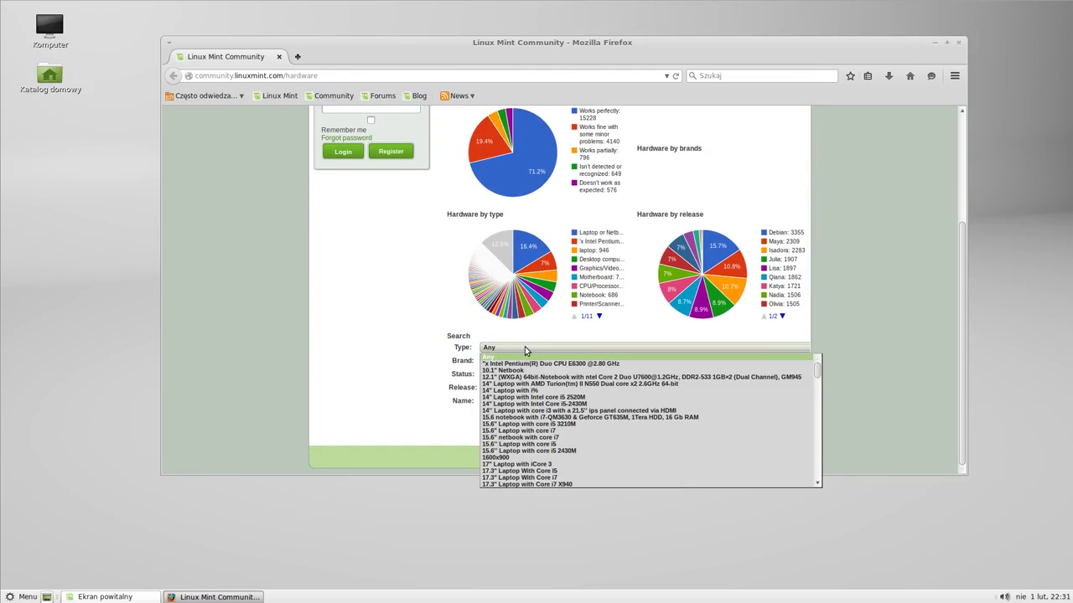
pyautogui.click(529, 469)
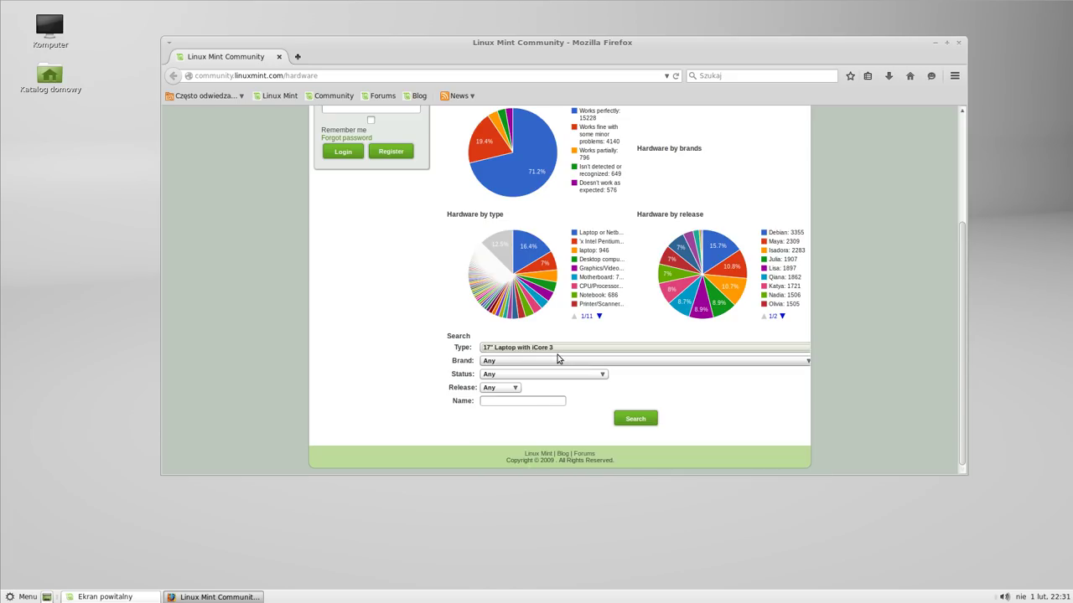
pyautogui.click(515, 363)
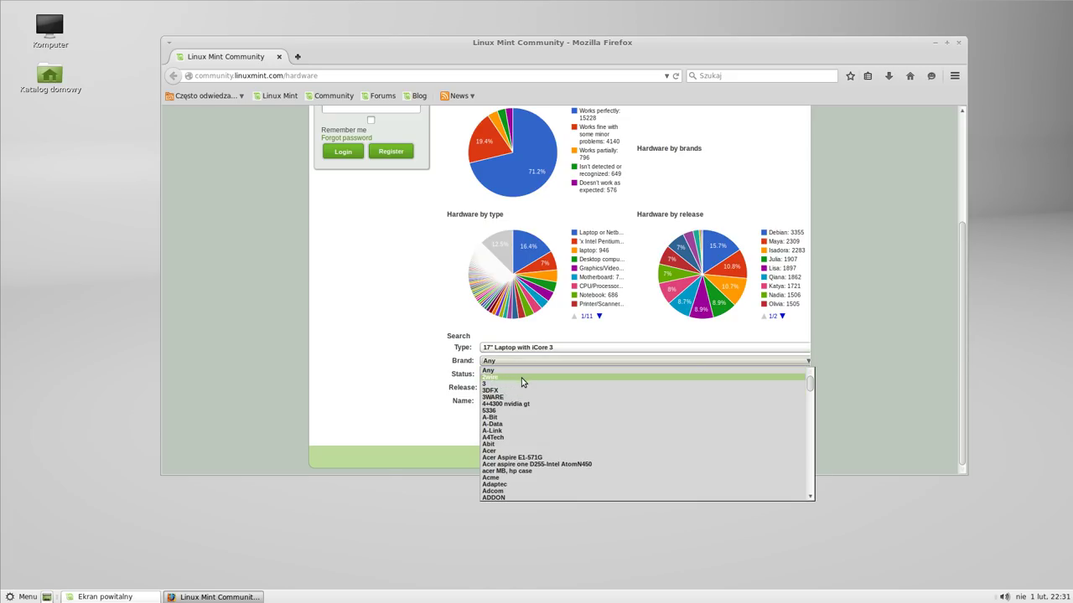
pyautogui.click(524, 452)
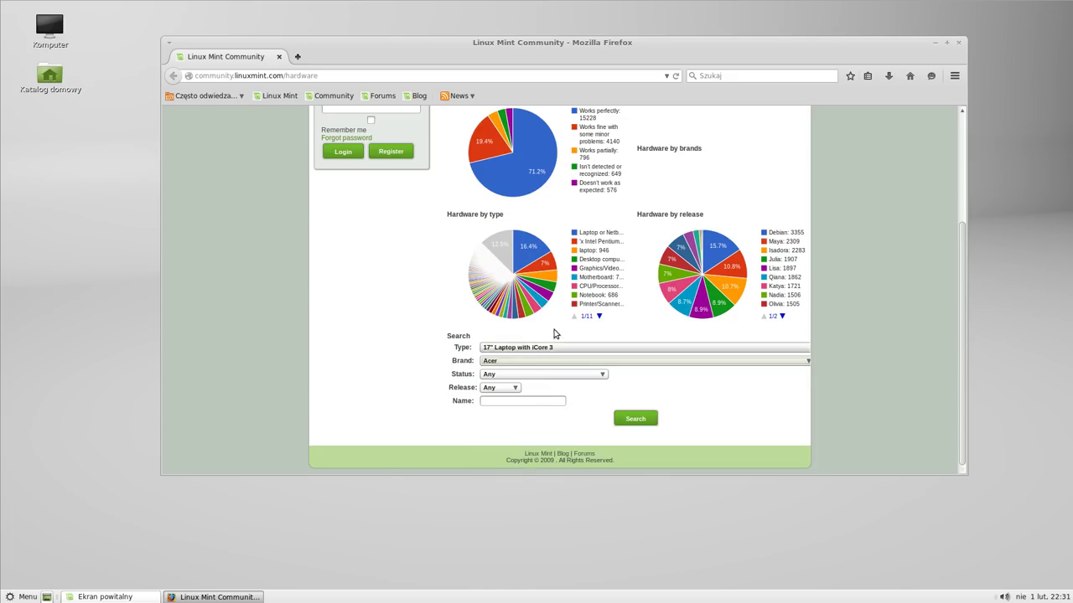
pyautogui.click(624, 420)
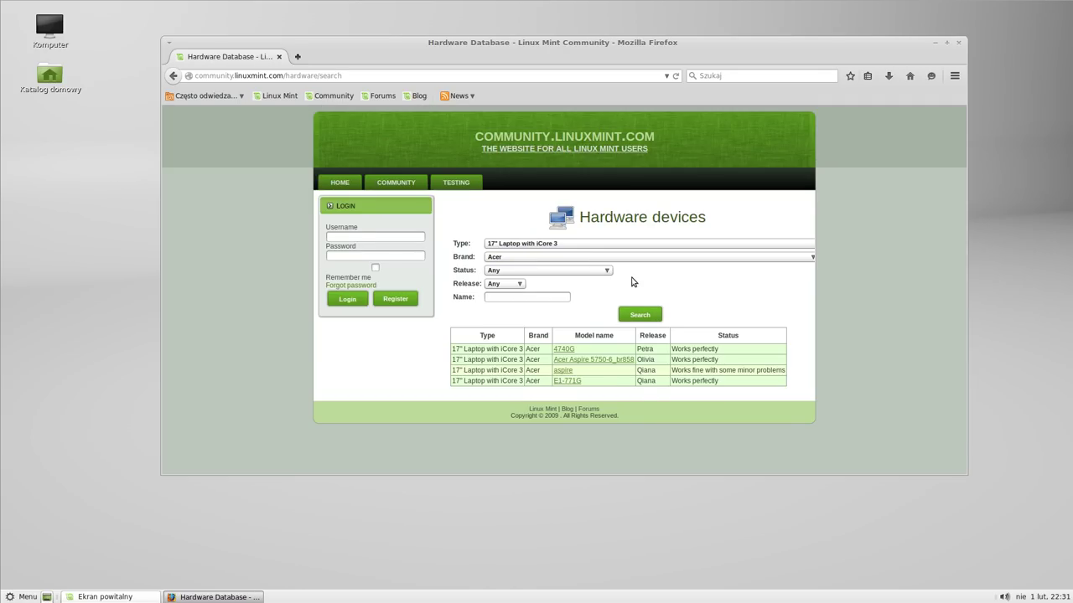
pyautogui.click(957, 42)
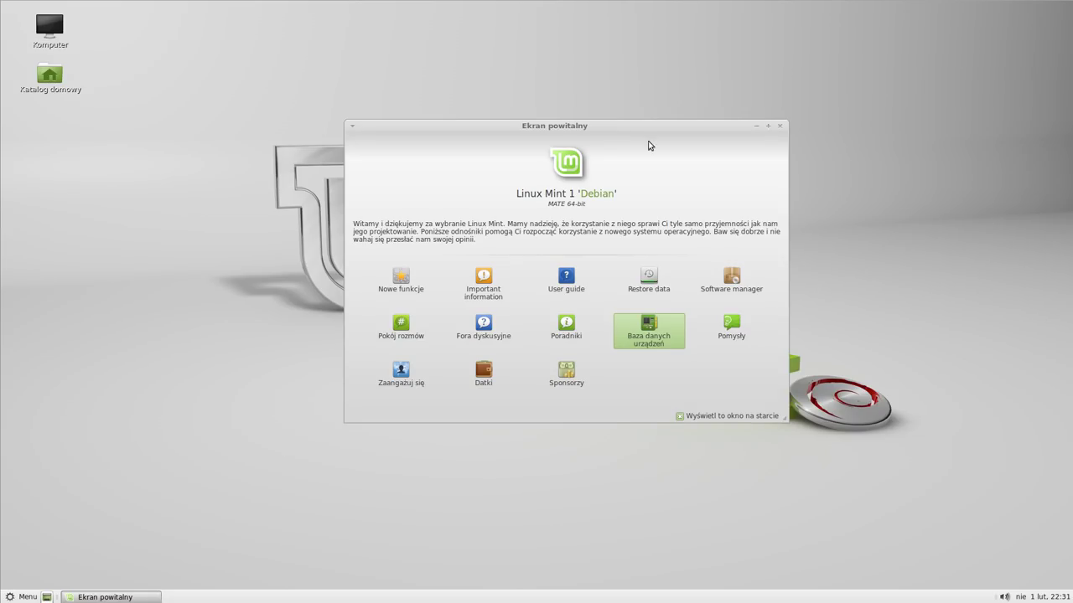
# - Stop the welcome screen from showing at startup and close it
pyautogui.moveTo(594, 67); pyautogui.dragTo(633, 88)
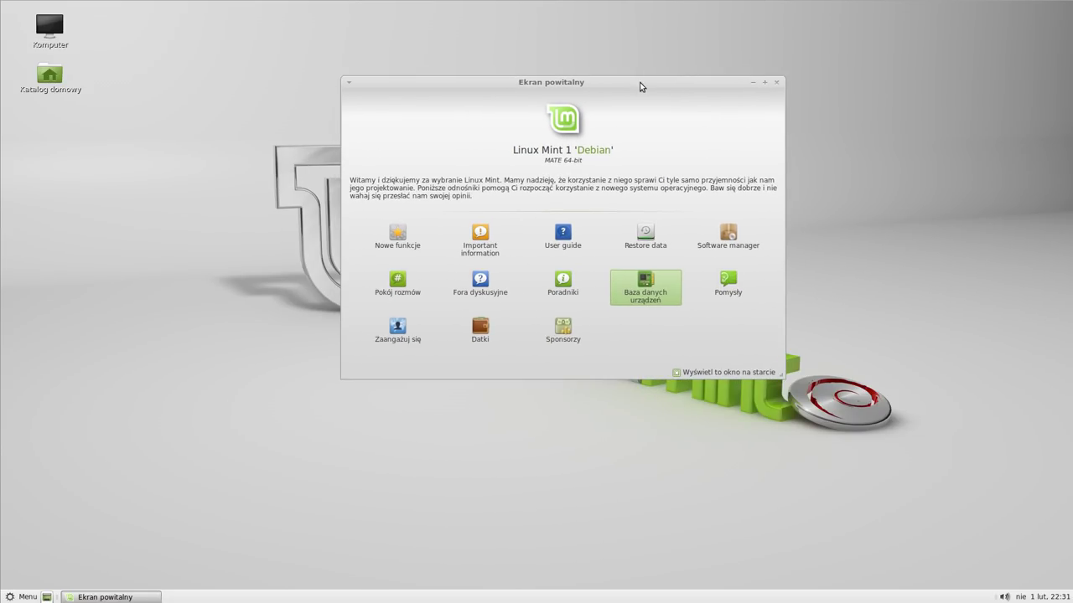
pyautogui.click(677, 374)
pyautogui.click(776, 83)
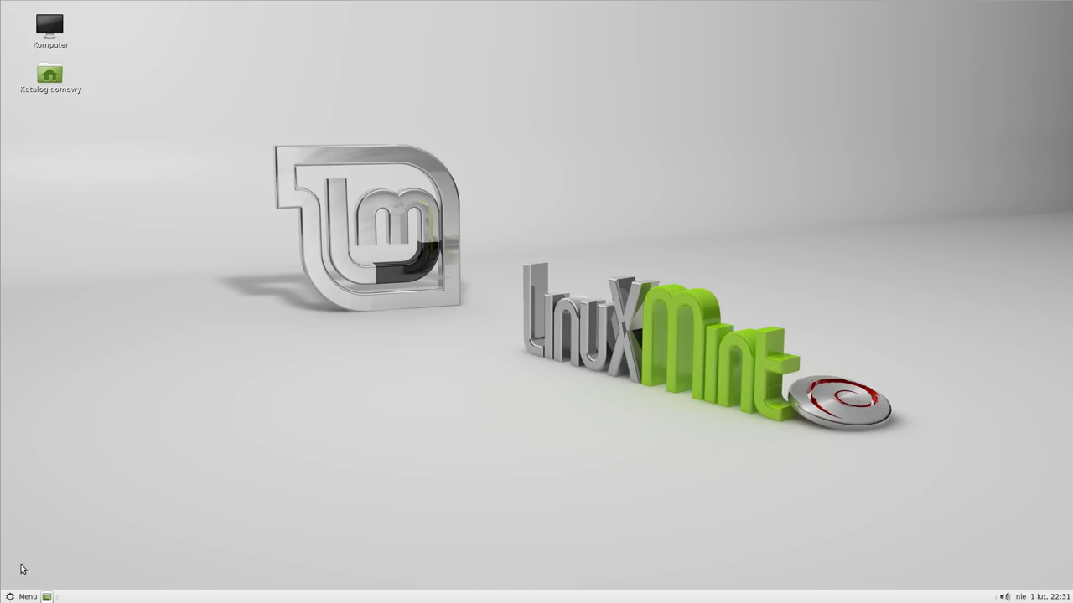
# - Launch the Firefox web browser and search for "linux mint" from its start page
pyautogui.click(27, 597)
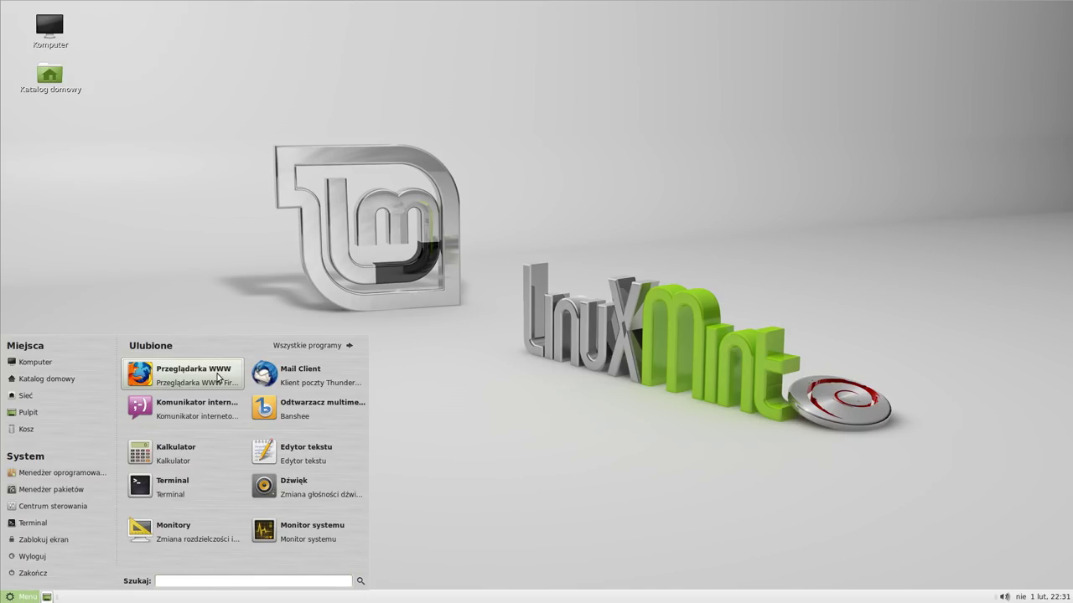
pyautogui.click(178, 383)
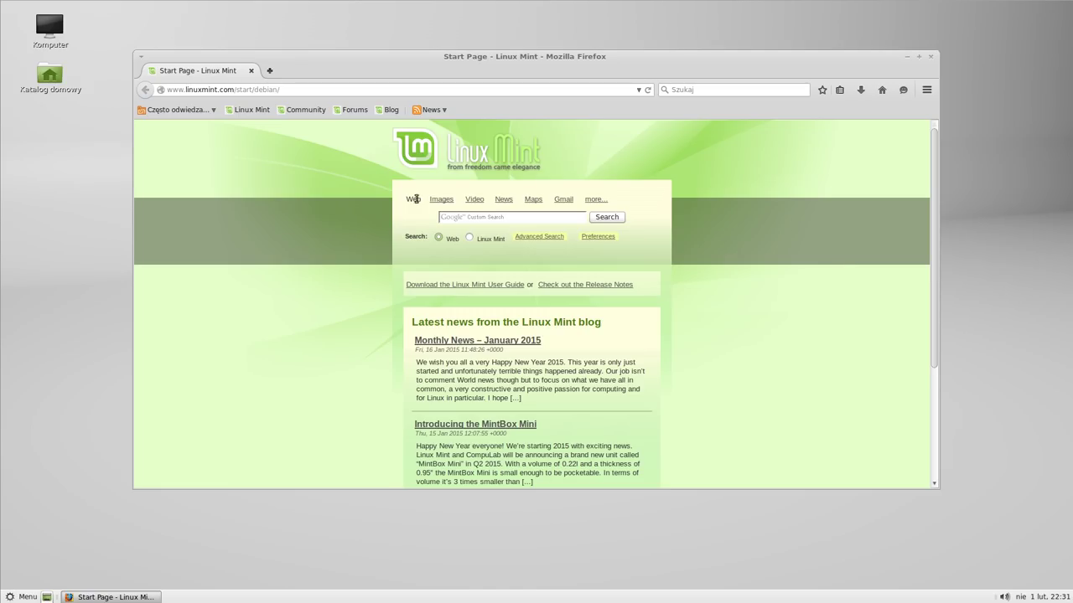
pyautogui.click(519, 219)
pyautogui.write('linux mint')
pyautogui.press('Return')
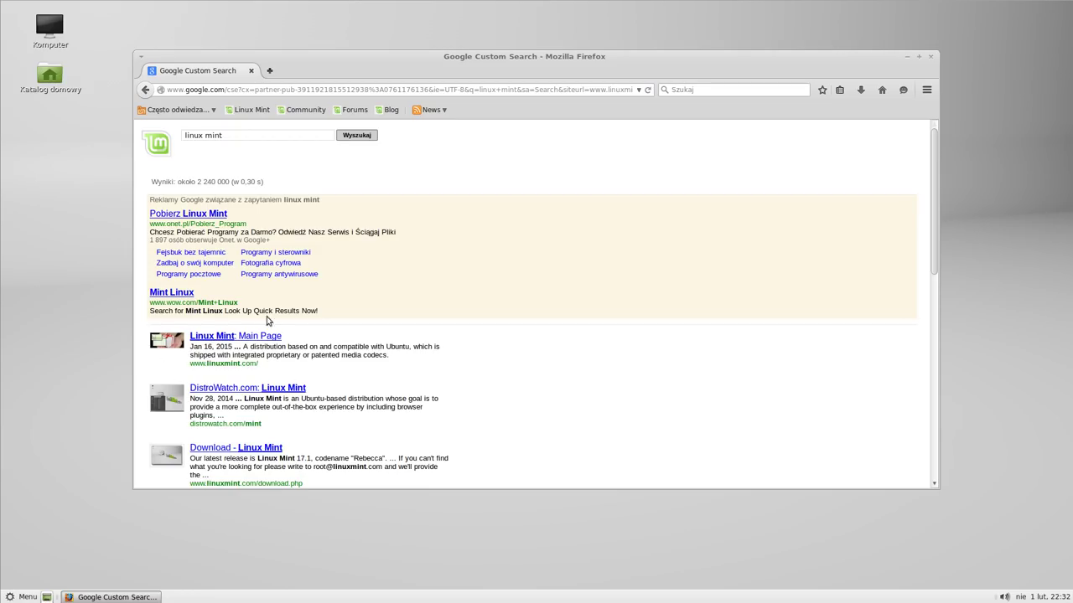
# - Open the Linux Mint main page from the search results and go to its list of all downloadable versions
pyautogui.click(236, 340)
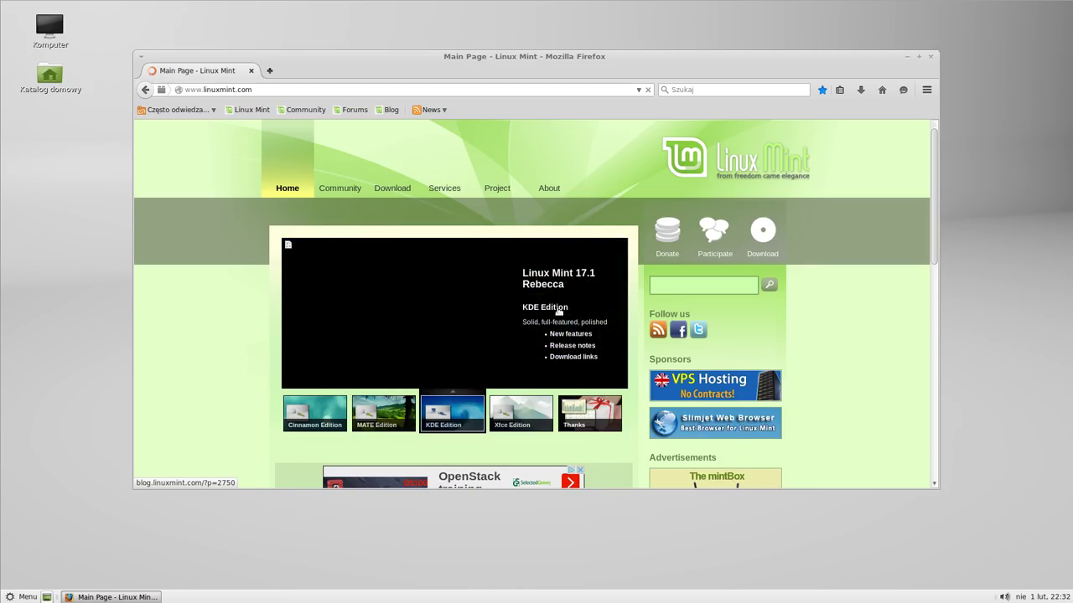
pyautogui.moveTo(935, 148)
pyautogui.mouseDown()
pyautogui.moveTo(936, 367)
pyautogui.moveTo(946, 131)
pyautogui.mouseUp()
pyautogui.moveTo(397, 190)
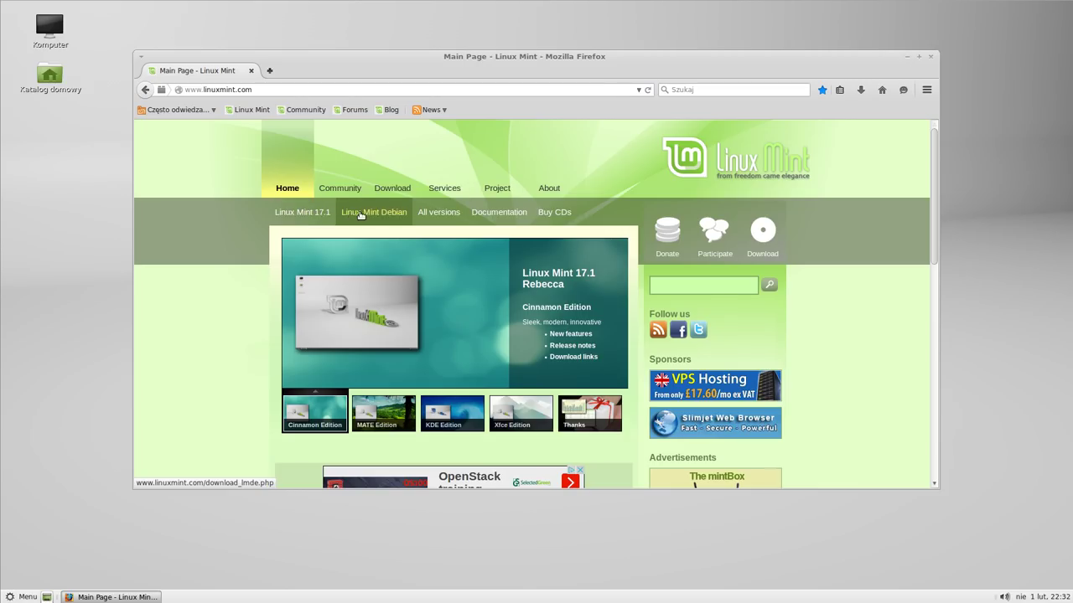
pyautogui.click(443, 213)
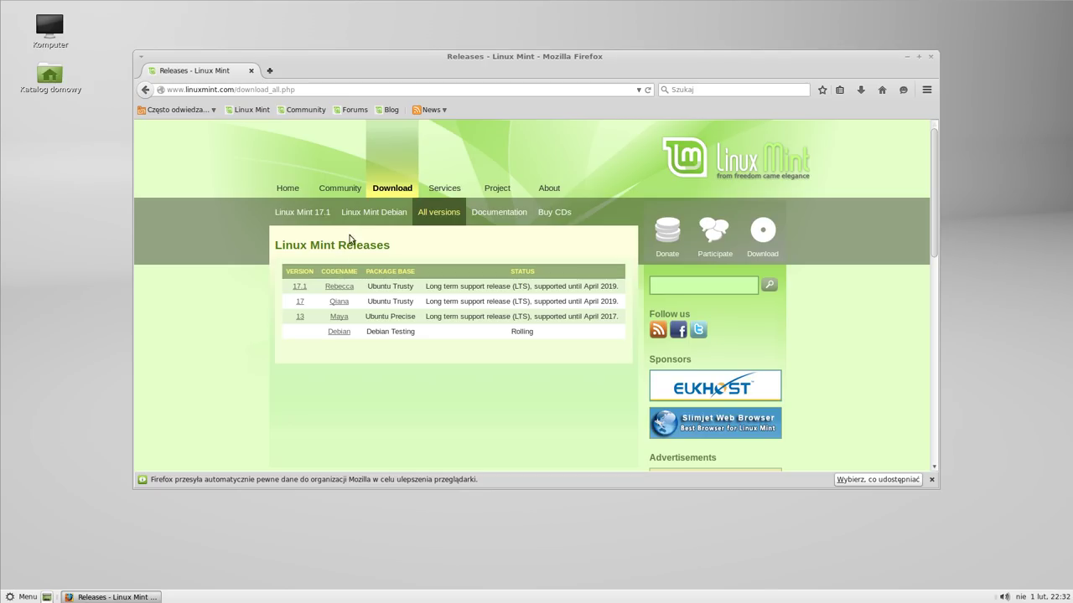
# - Open the Linux Mint 17.1 download page and choose the 64-bit MATE edition with multimedia support
pyautogui.click(303, 215)
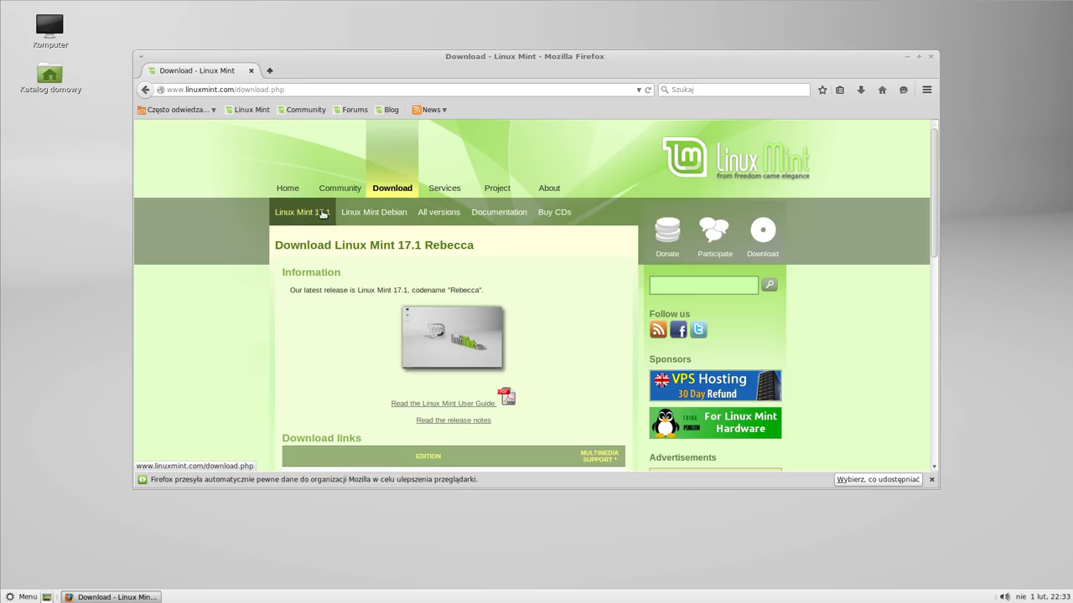
pyautogui.scroll(-3, 325, 304)
pyautogui.scroll(-5, 325, 303)
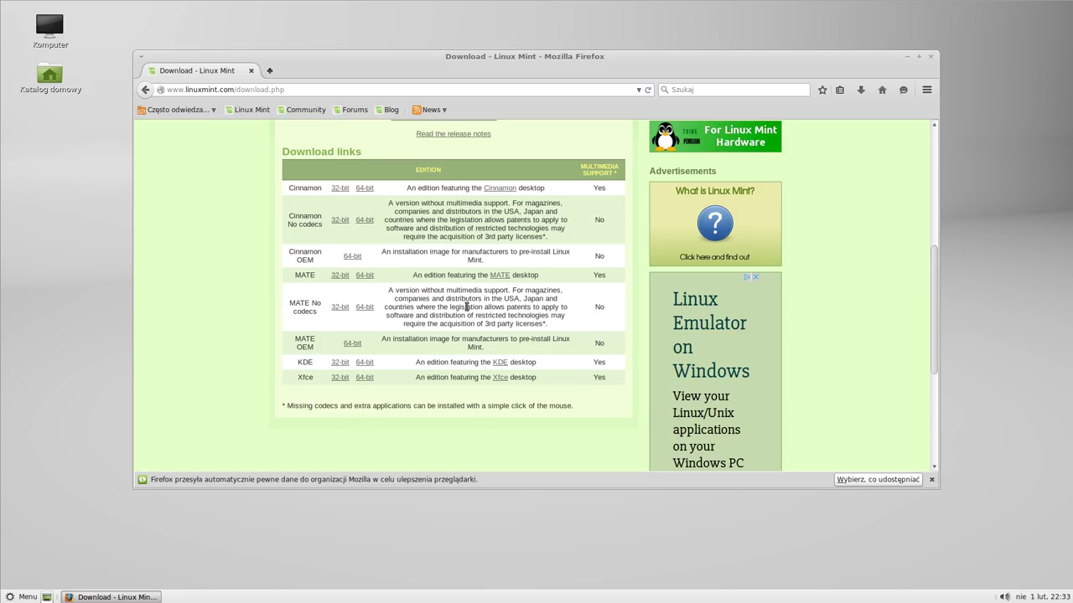
pyautogui.moveTo(323, 280); pyautogui.dragTo(288, 275)
pyautogui.scroll(1, 507, 286)
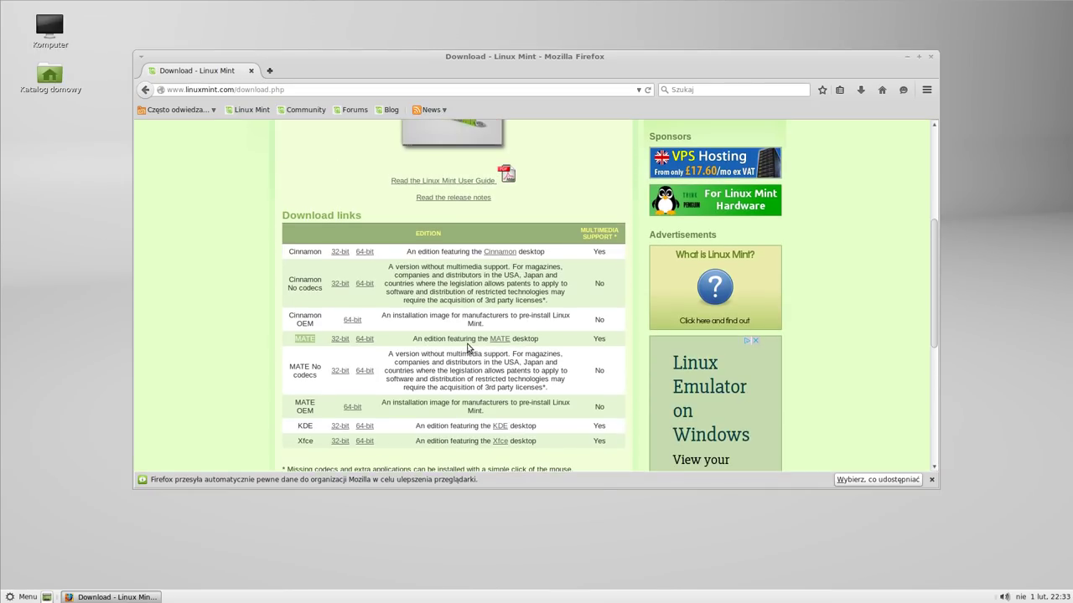
pyautogui.click(365, 339)
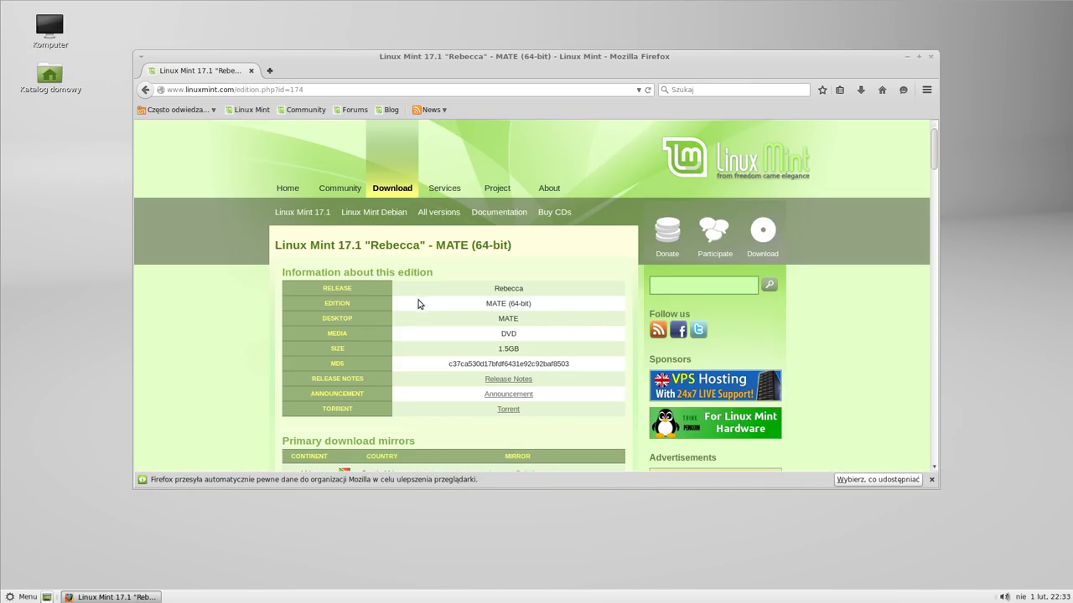
# - Go to the primary download mirrors, magnify the page and enlarge the browser window
pyautogui.scroll(-4, 425, 300)
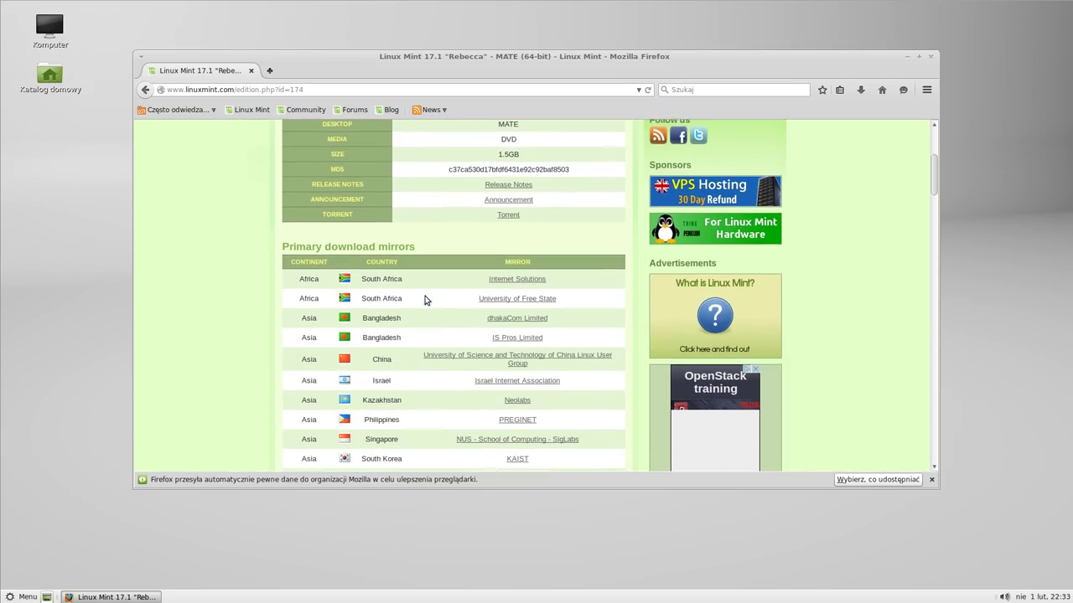
pyautogui.scroll(-1, 425, 300)
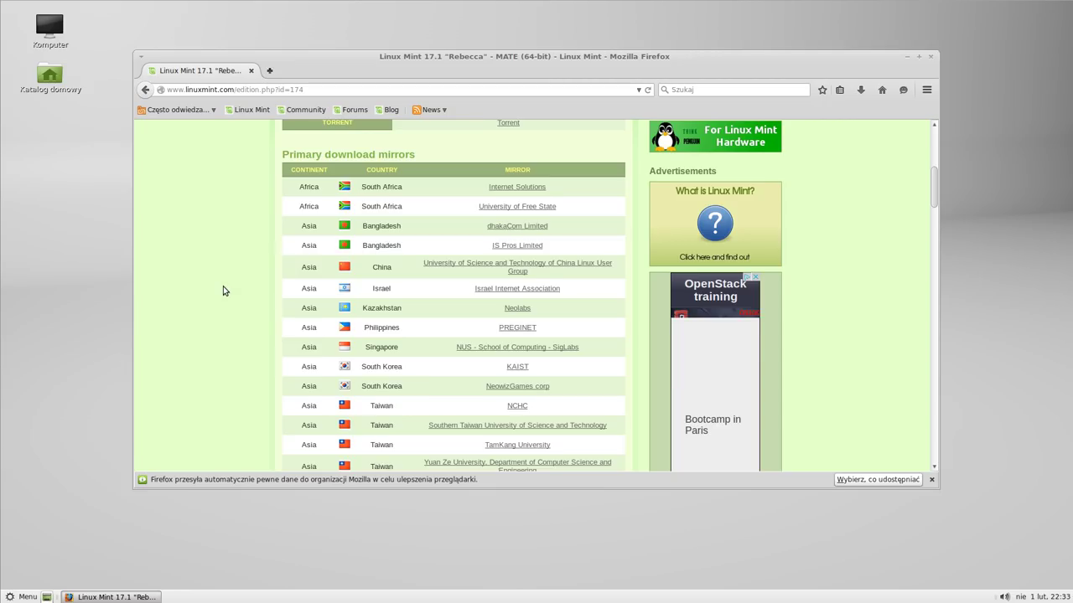
pyautogui.hotkey('ctrl', '+')
pyautogui.hotkey('ctrl', '+')
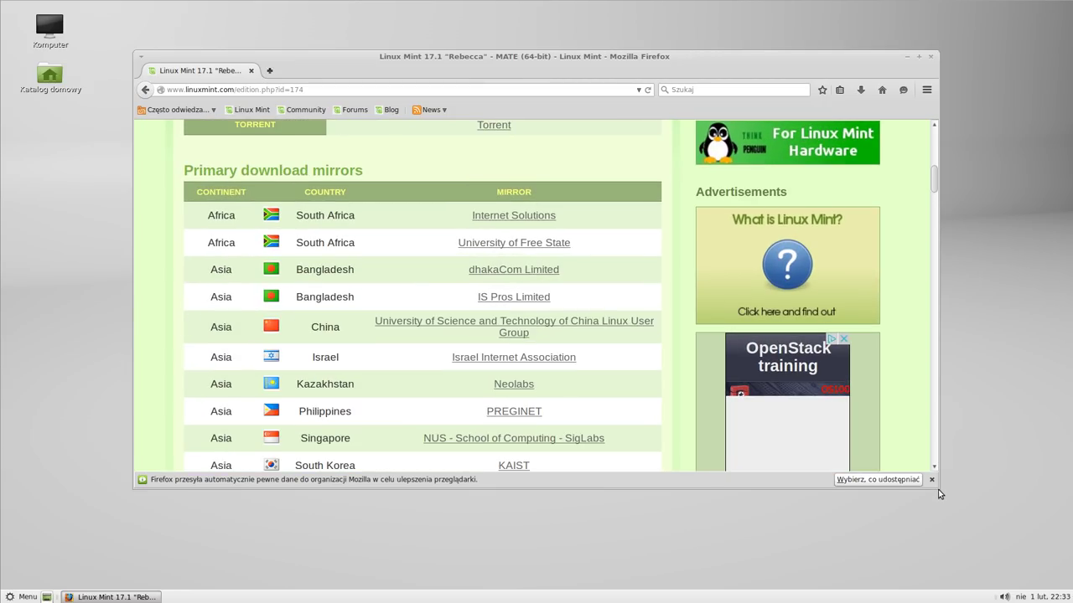
pyautogui.moveTo(939, 491); pyautogui.dragTo(1002, 584)
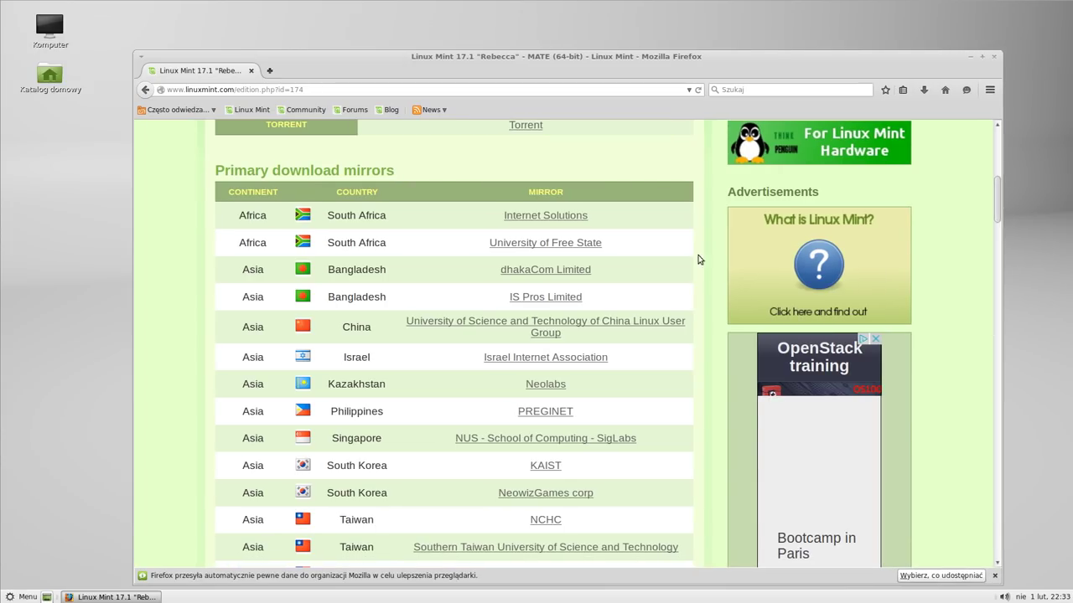
# - Request the ISO from the ICM - University of Warsaw mirror in Poland and move the file-saving dialog higher
pyautogui.scroll(-3, 704, 227)
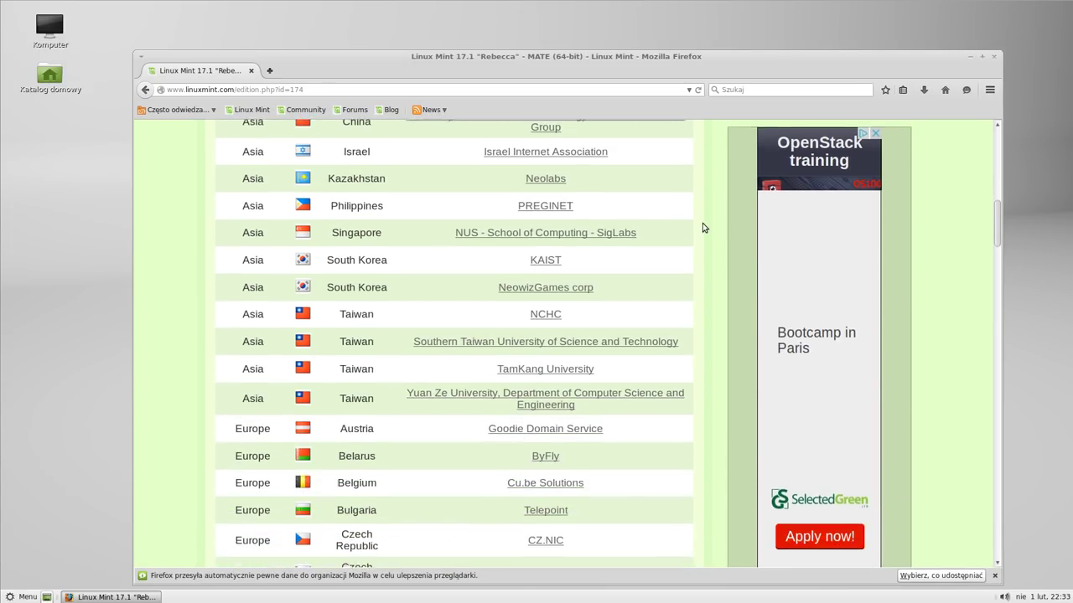
pyautogui.scroll(-5, 704, 227)
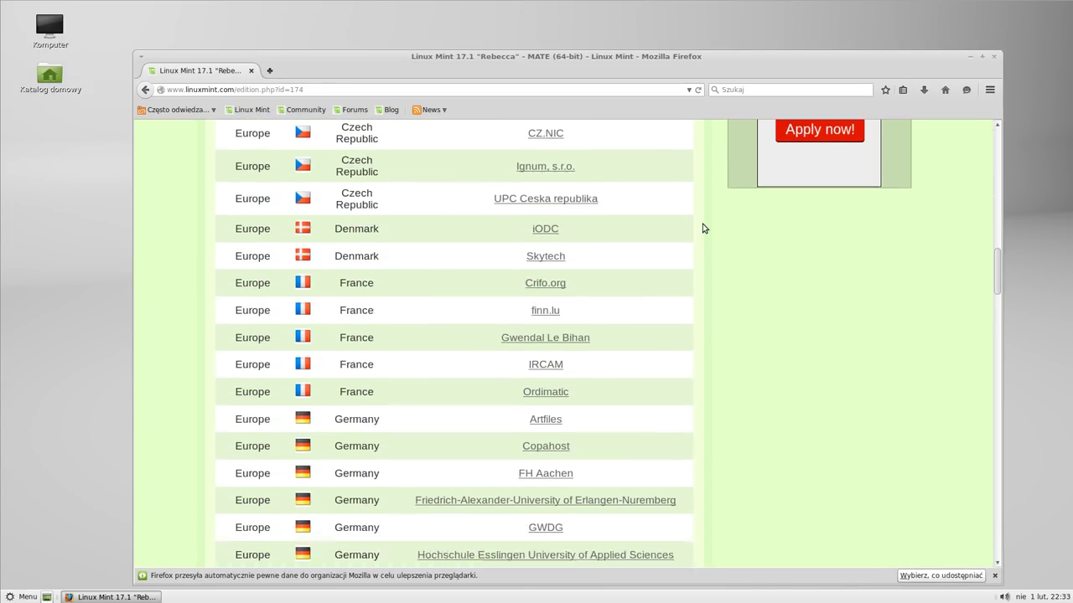
pyautogui.scroll(-5, 703, 228)
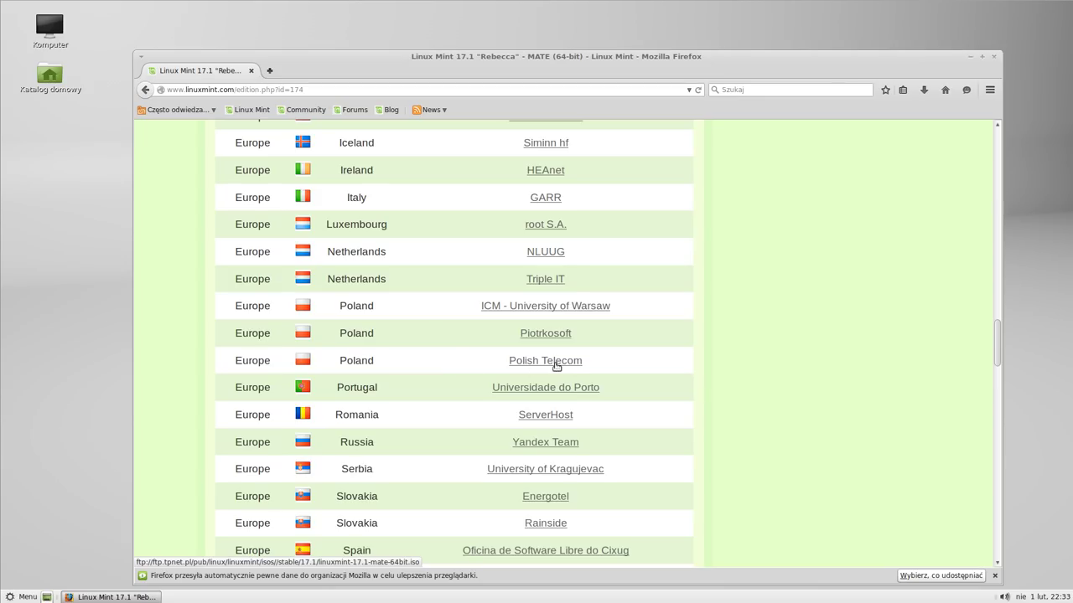
pyautogui.click(563, 308)
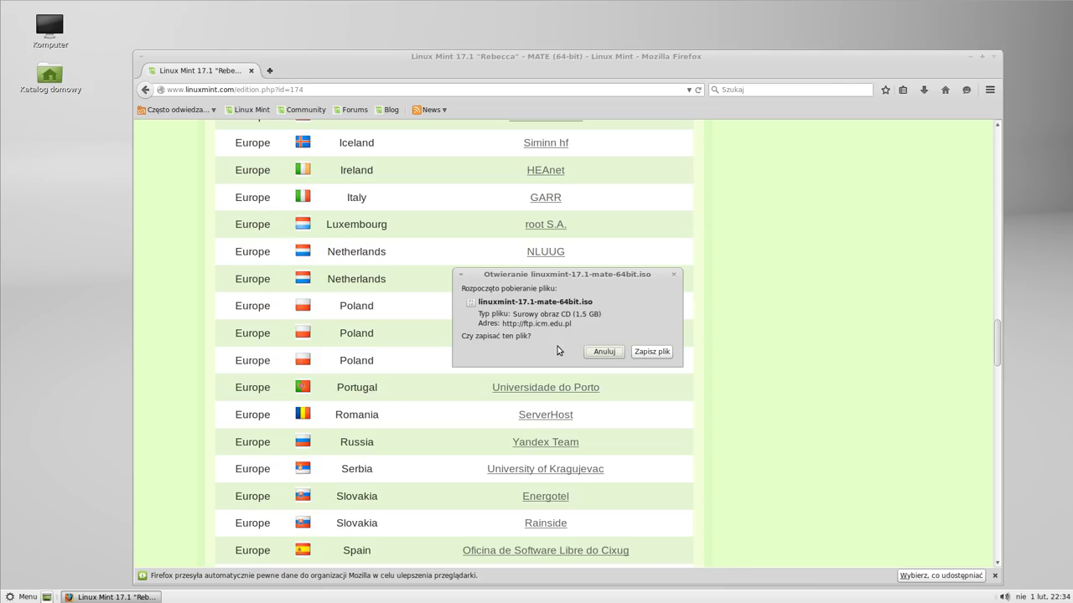
pyautogui.moveTo(585, 274); pyautogui.dragTo(590, 224)
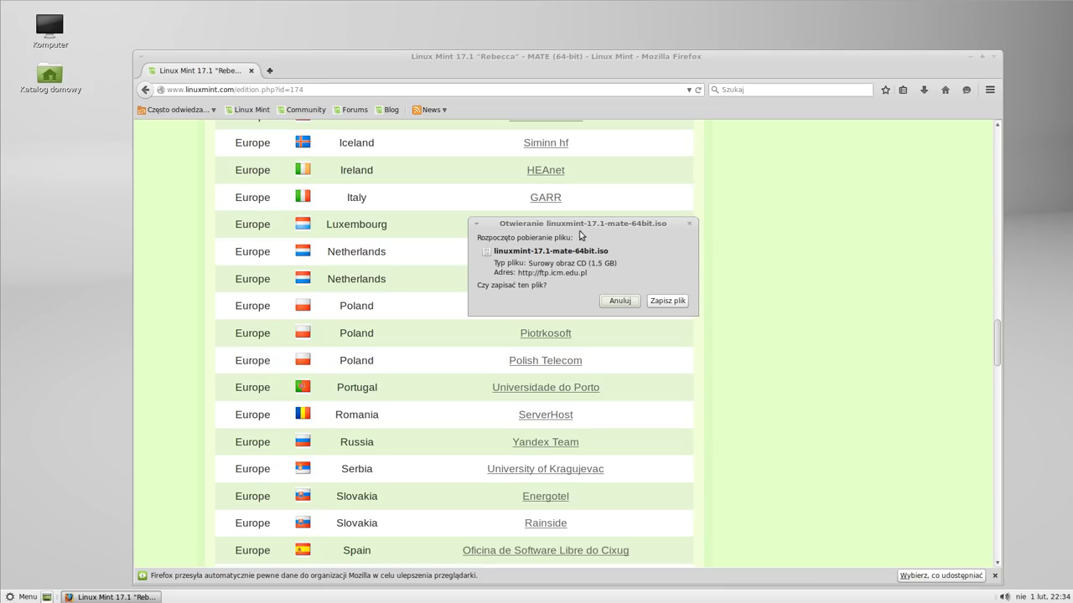
# - Dismiss the file-saving dialog for the Linux Mint ISO and search the web for "linux mint polska"
pyautogui.click(669, 301)
pyautogui.click(690, 226)
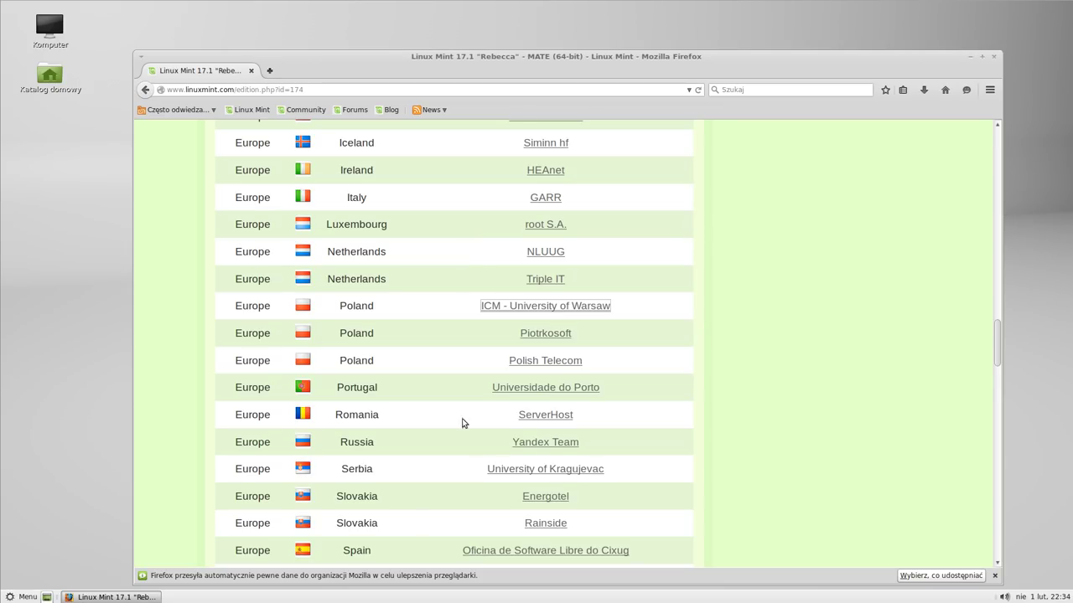
pyautogui.click(328, 90)
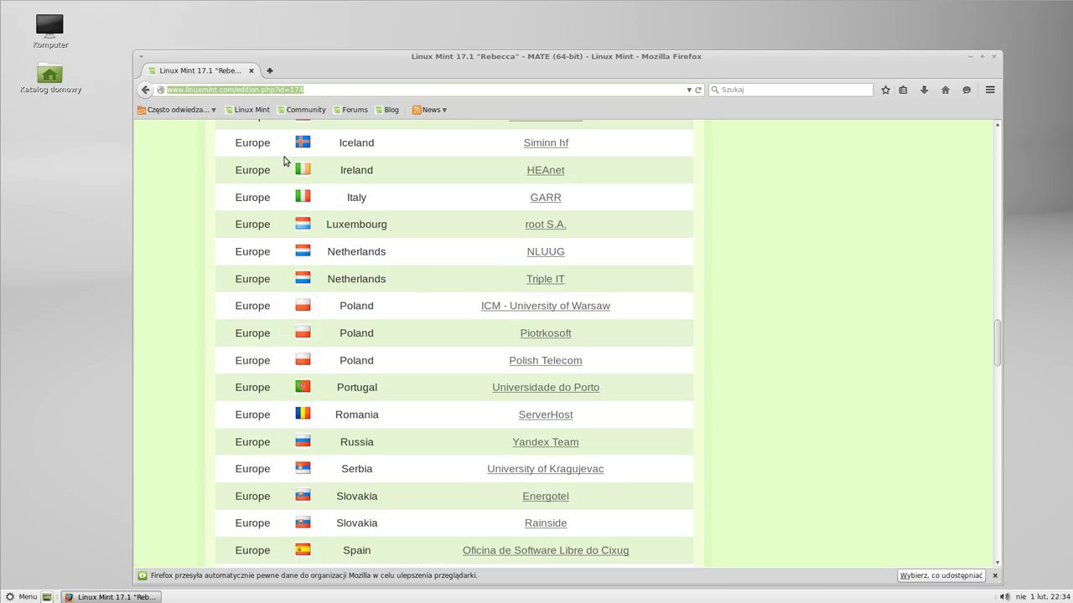
pyautogui.write('linux mint')
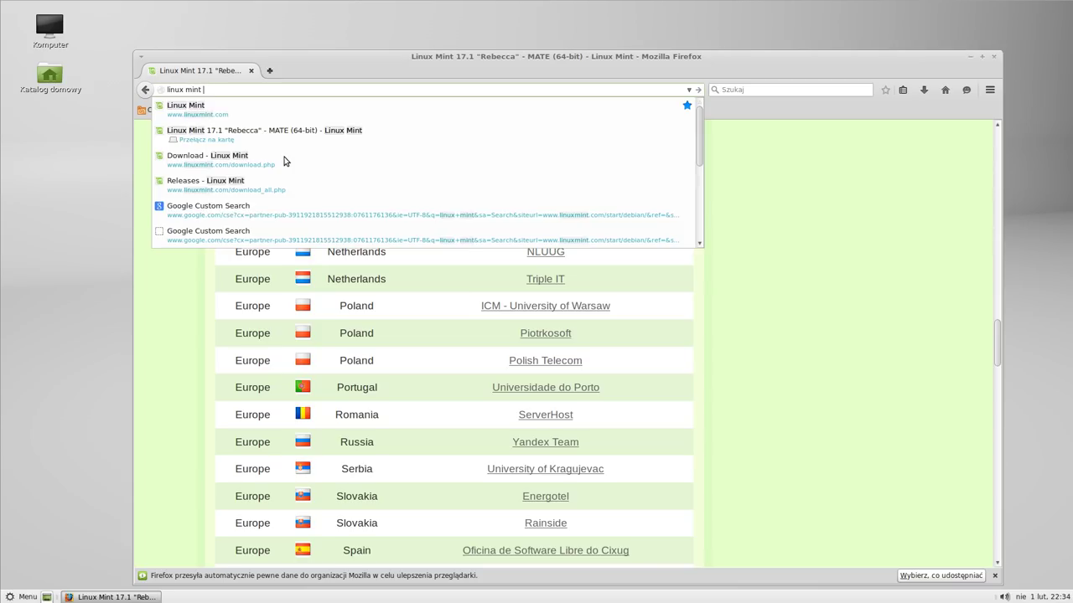
pyautogui.write(' polska')
pyautogui.press('Return')
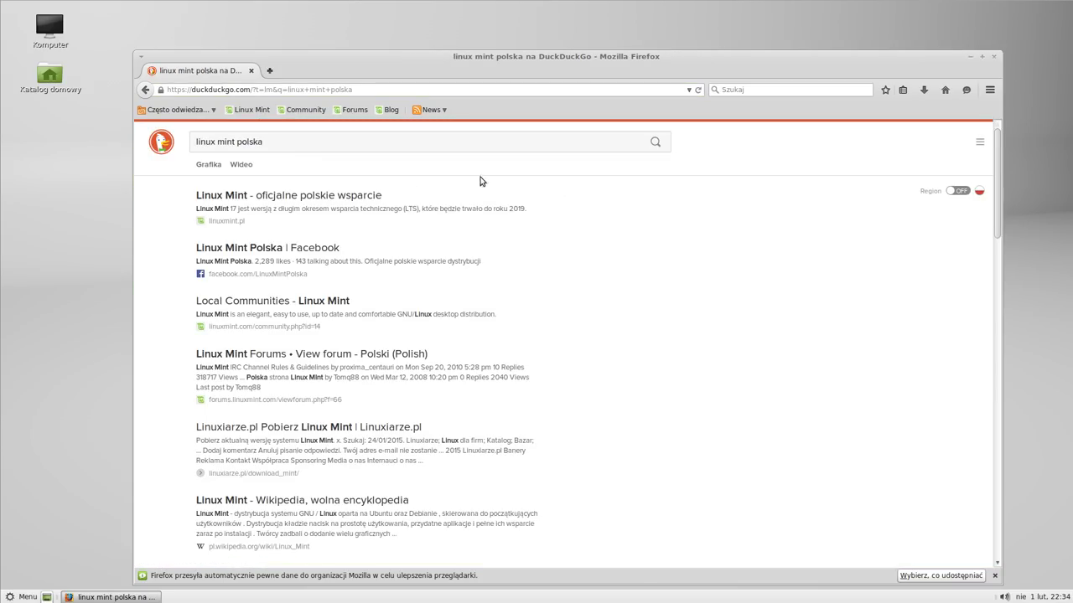
# - Visit the forum of the official Polish Linux Mint support site, magnify its index to view the sections, and close the browser
pyautogui.click(245, 200)
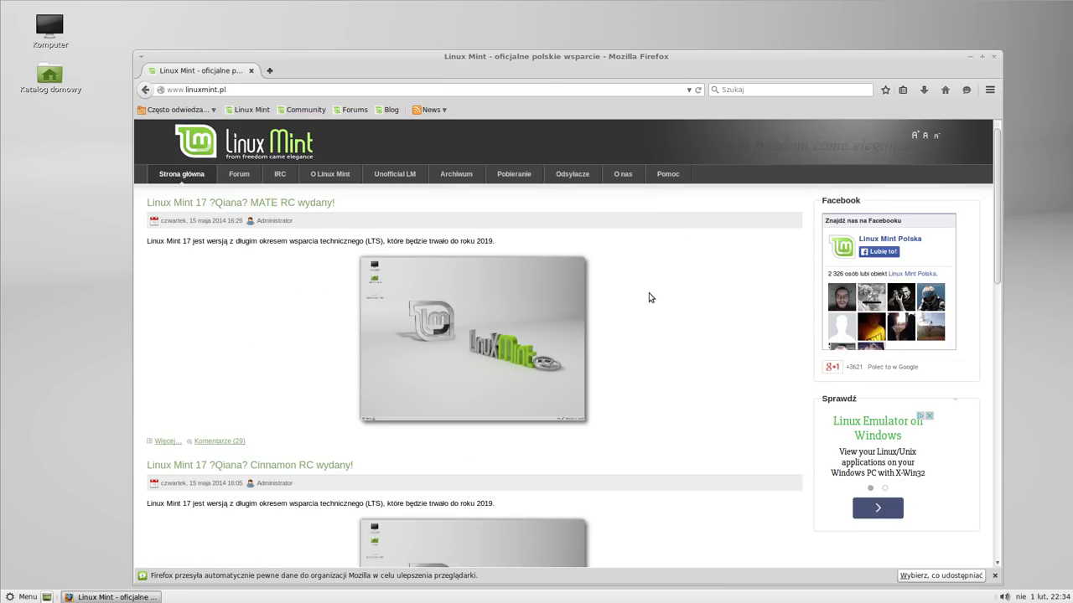
pyautogui.click(239, 174)
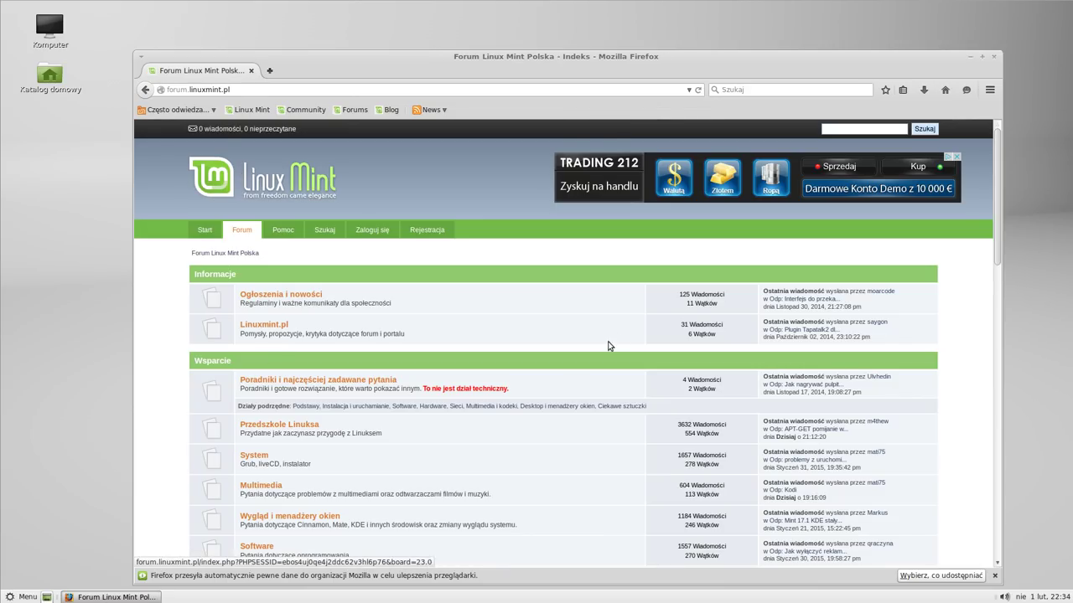
pyautogui.hotkey('ctrl', '+')
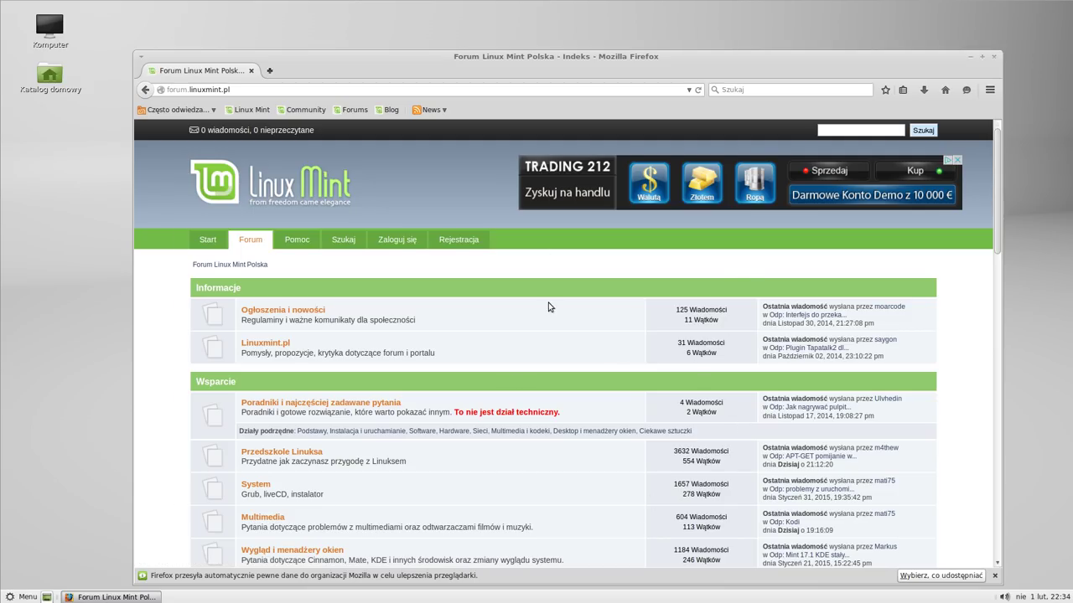
pyautogui.scroll(-2, 600, 368)
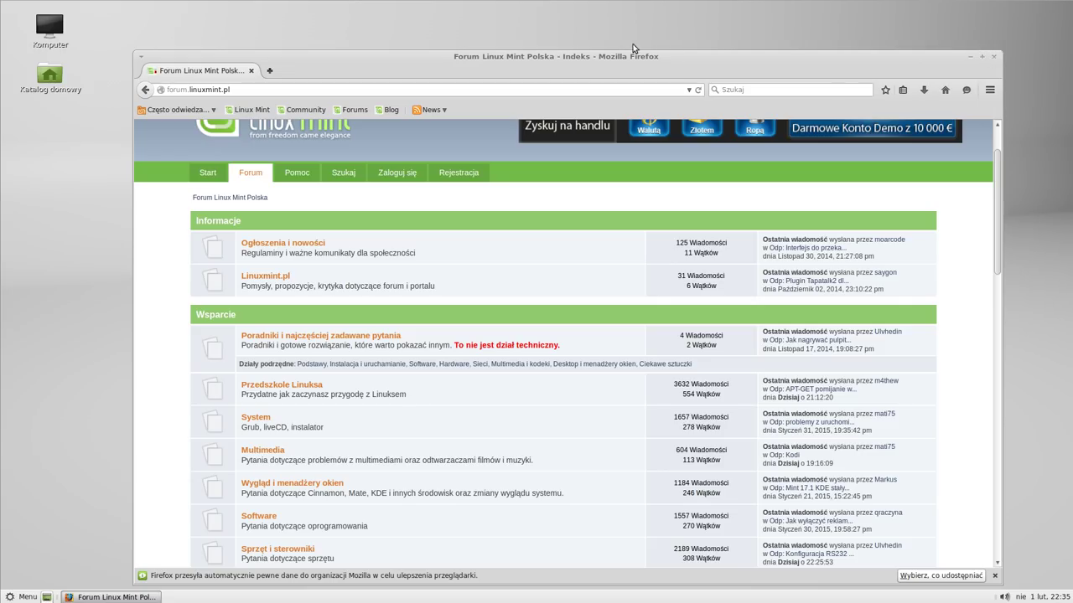
pyautogui.click(994, 59)
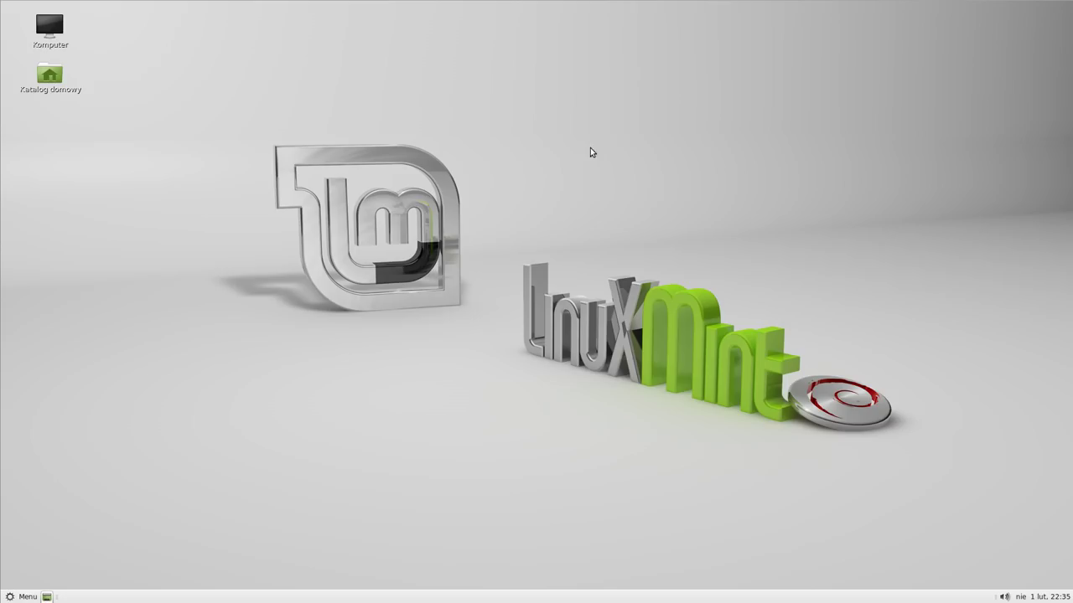
# - Open the desktop background settings, then move and enlarge the window so all wallpapers fit in view
pyautogui.rightClick(554, 135)
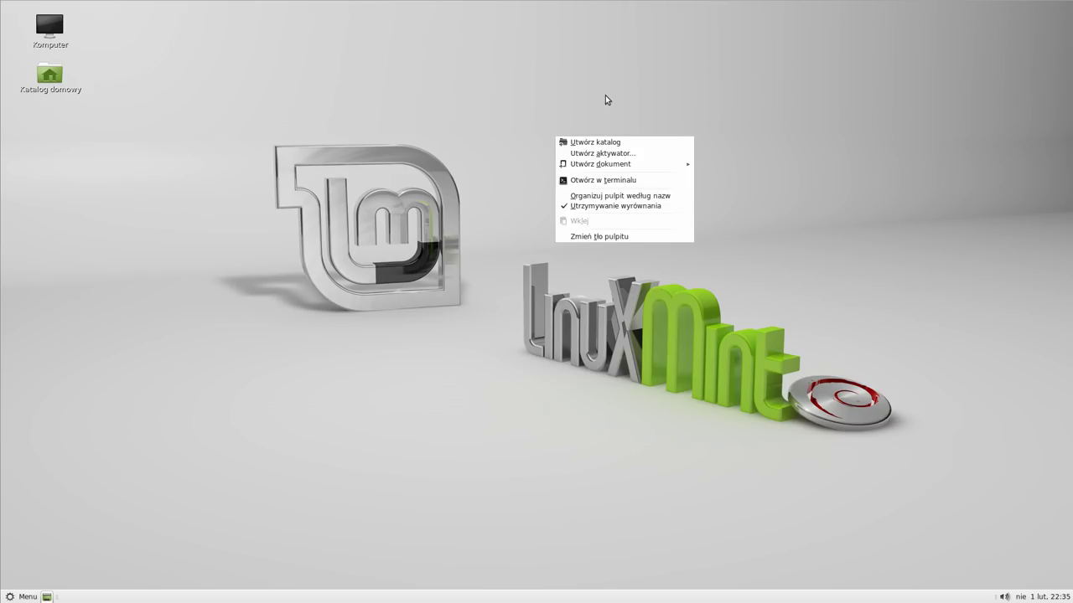
pyautogui.click(662, 242)
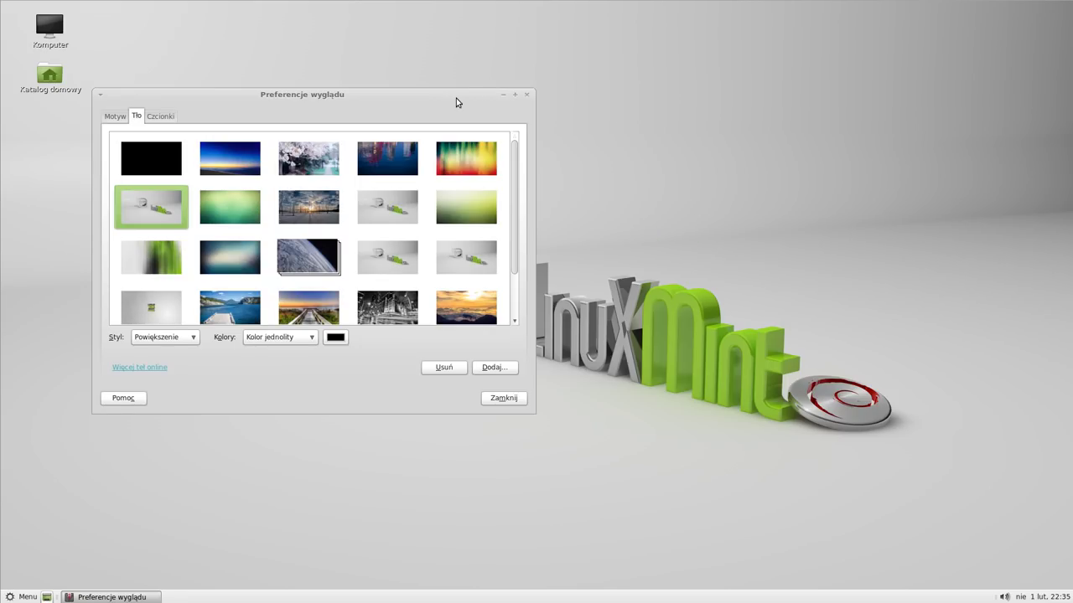
pyautogui.moveTo(444, 97); pyautogui.dragTo(778, 29)
pyautogui.moveTo(870, 348); pyautogui.dragTo(965, 374)
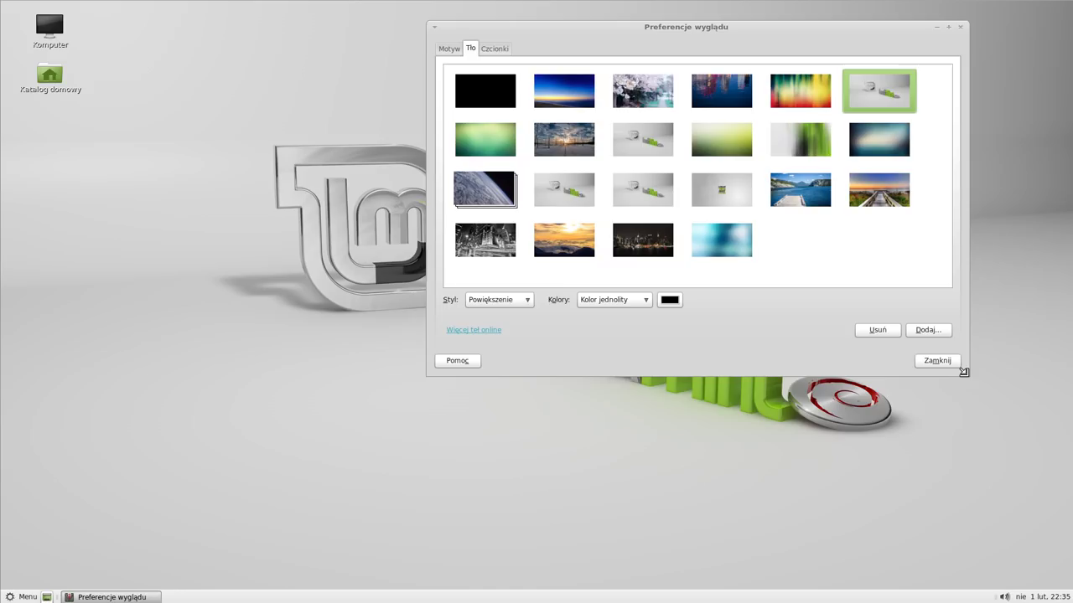
# - Try out several wallpapers, set the blurred dark blue one with a light centre as desktop background, and close the appearance preferences
pyautogui.click(741, 133)
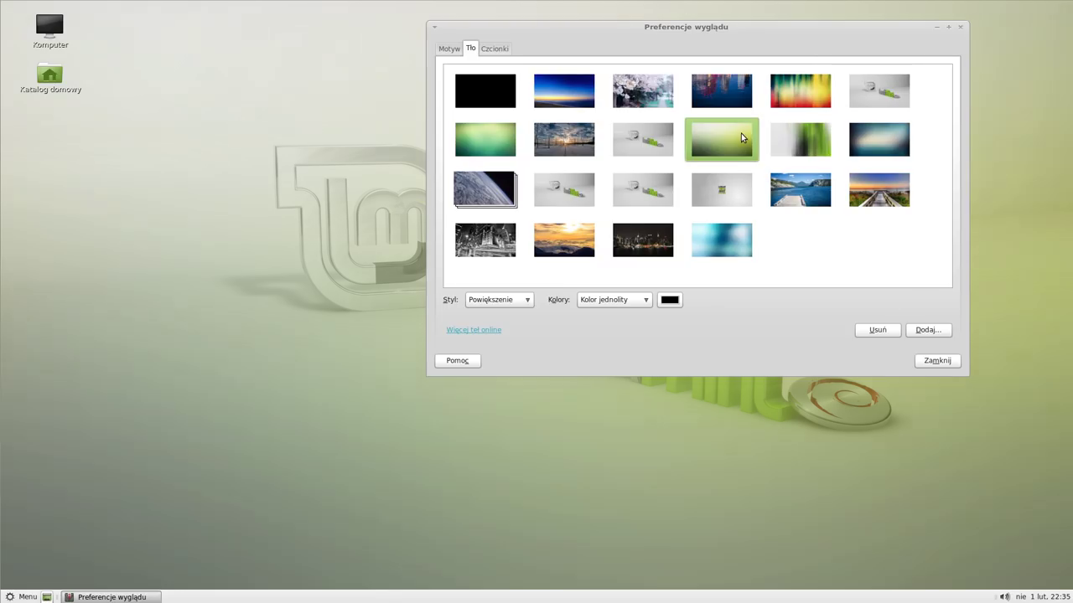
pyautogui.click(729, 235)
pyautogui.click(483, 134)
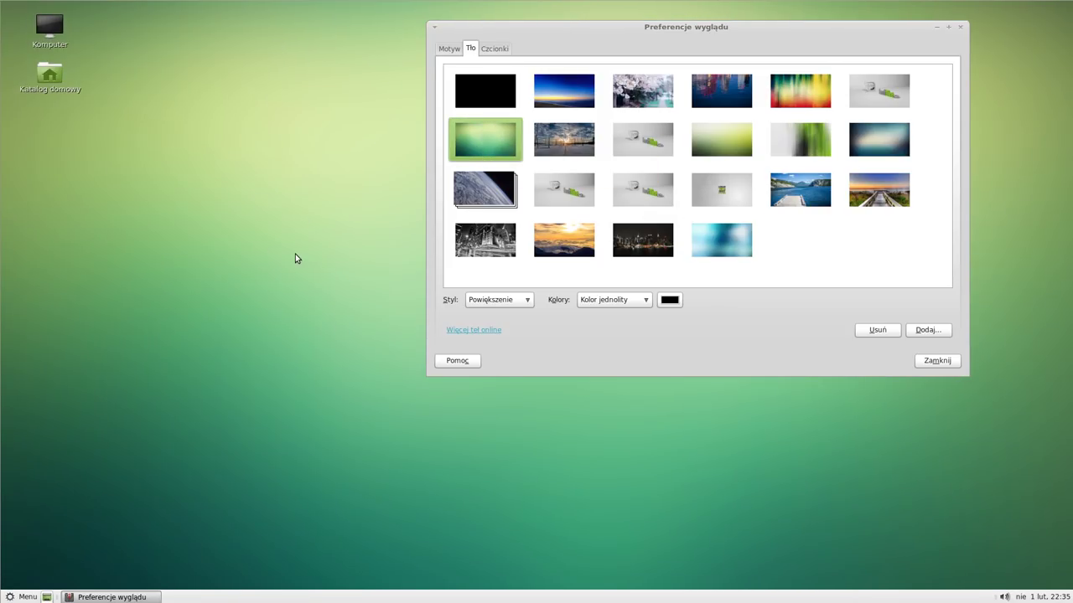
pyautogui.click(490, 243)
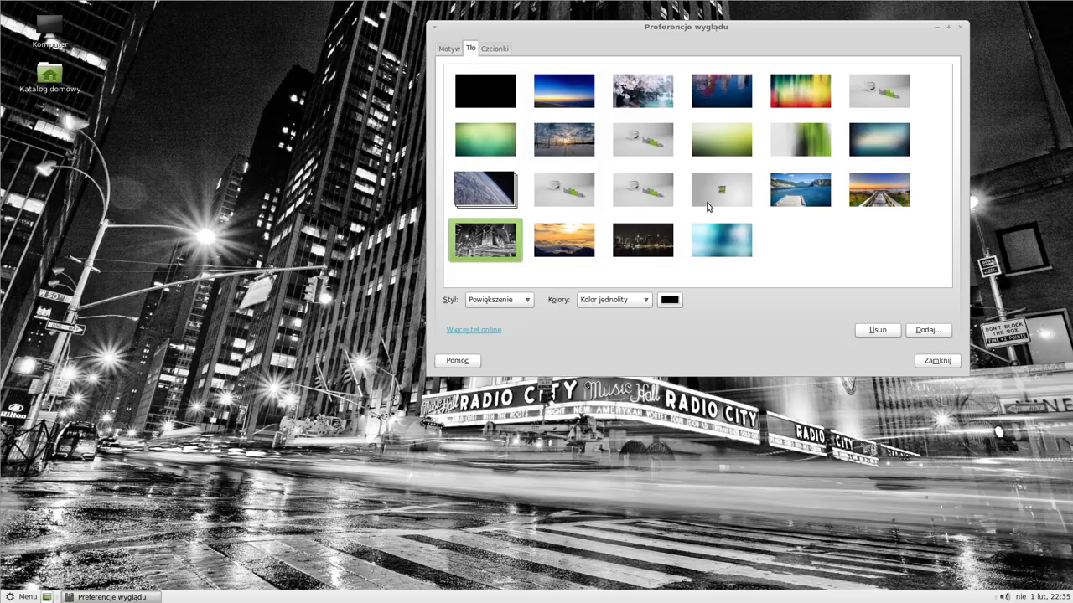
pyautogui.click(882, 151)
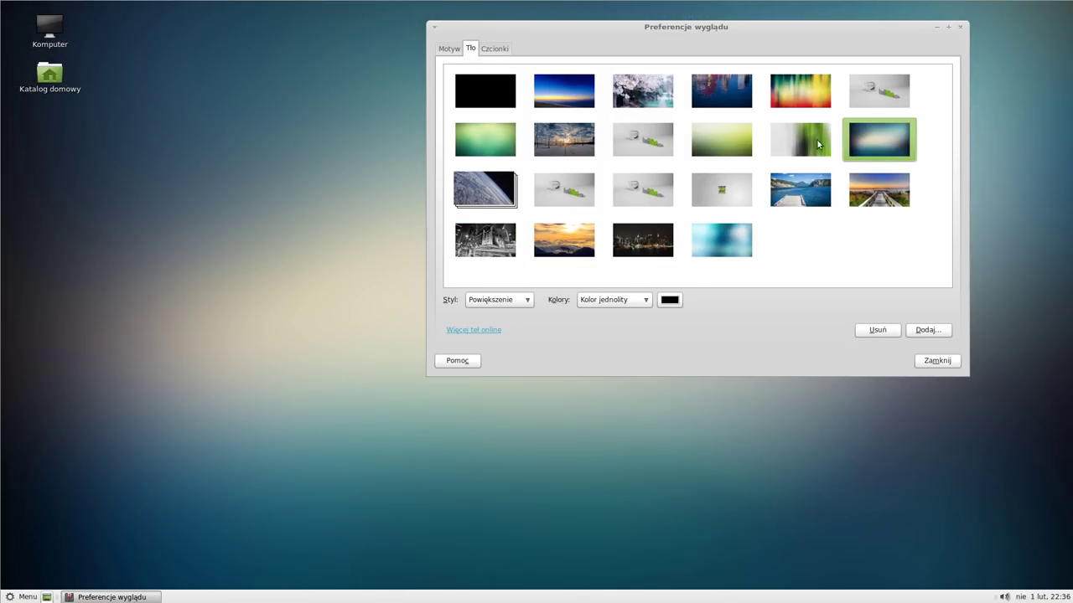
pyautogui.click(937, 361)
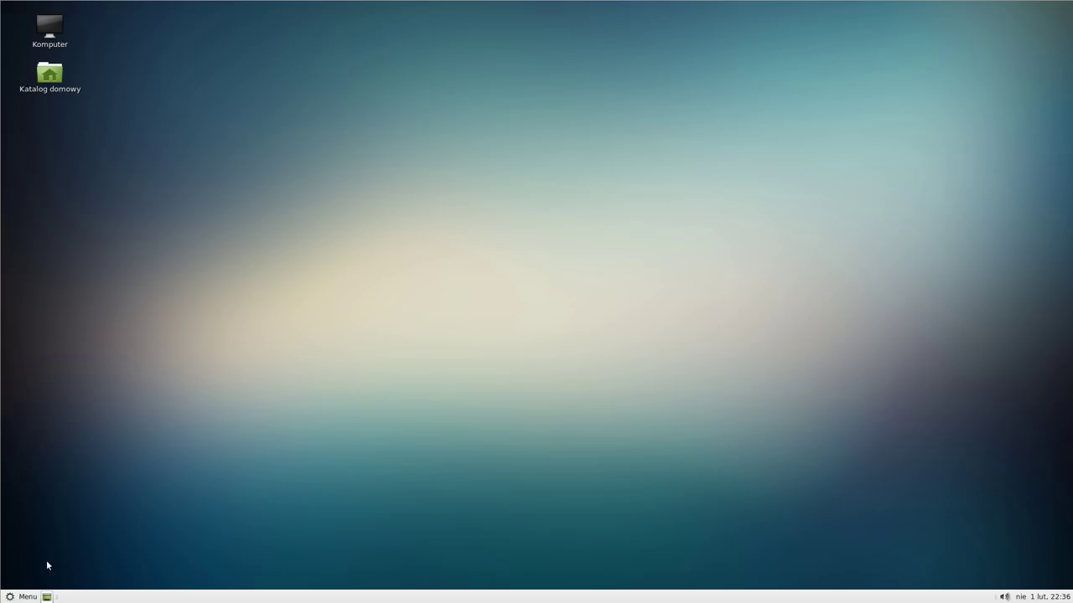
# - Launch the web browser, reposition its window and search from the start page for "source code pro"
pyautogui.click(28, 597)
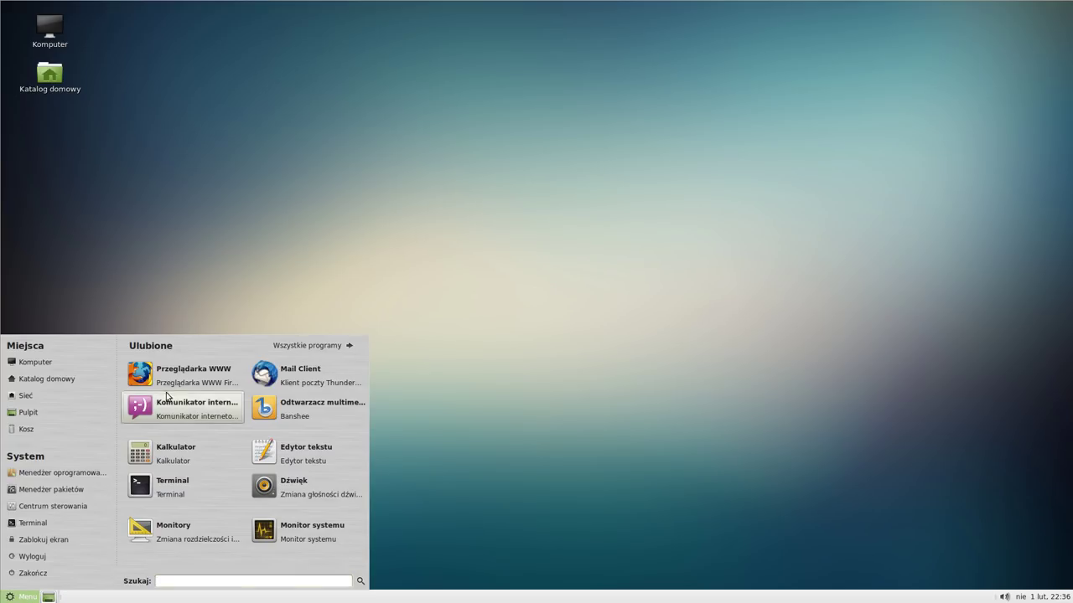
pyautogui.click(188, 371)
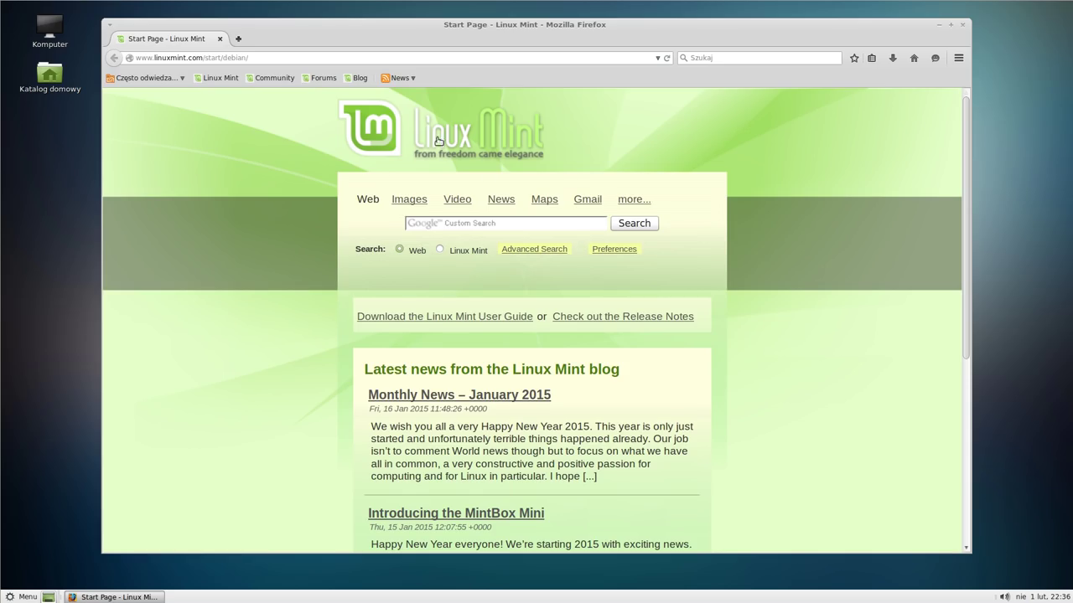
pyautogui.moveTo(460, 31); pyautogui.dragTo(533, 24)
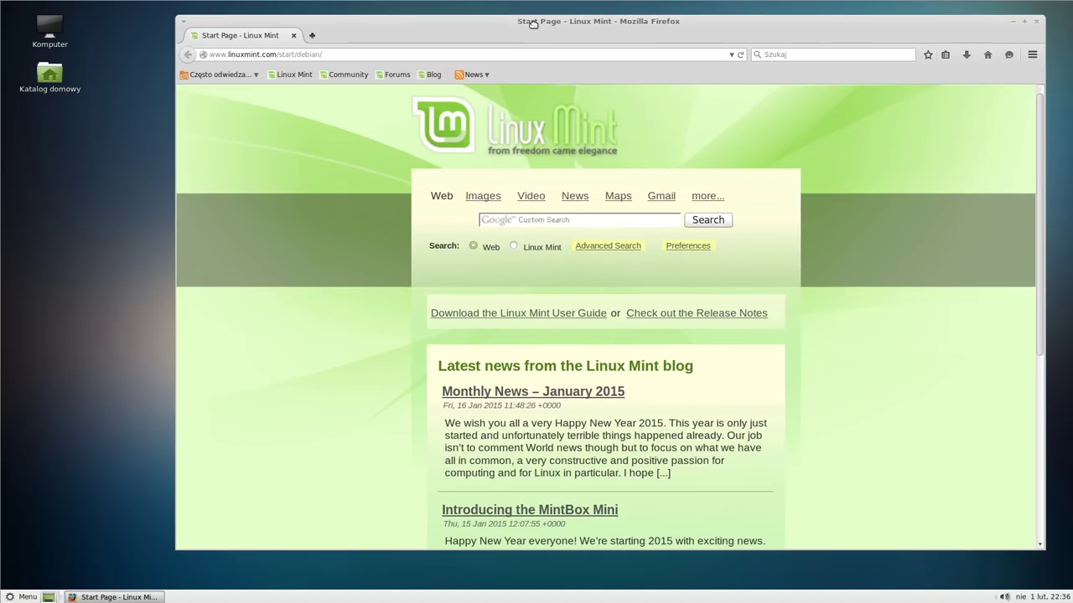
pyautogui.click(579, 220)
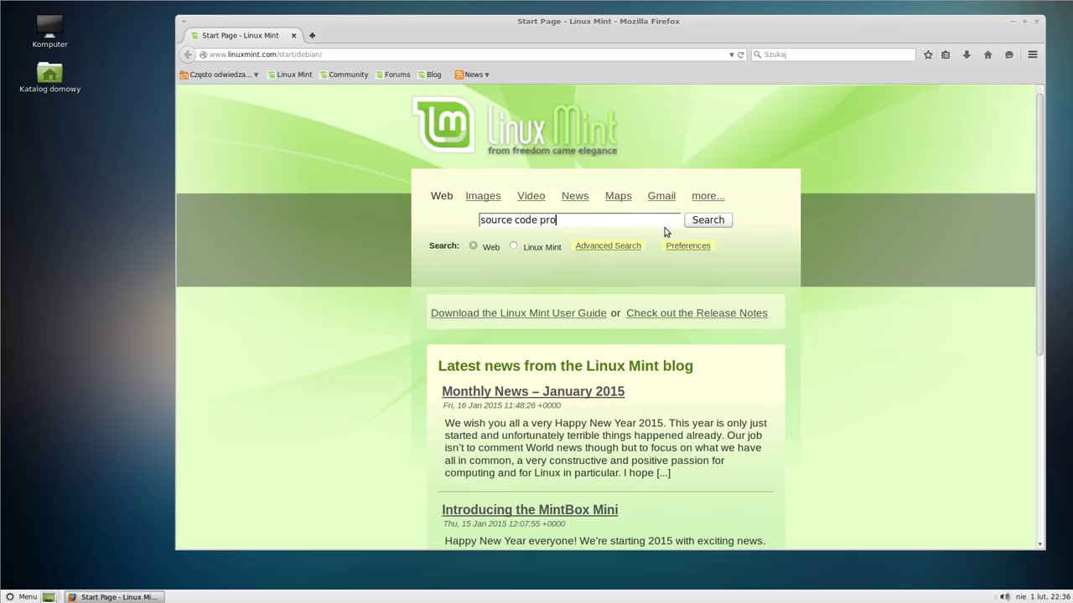
pyautogui.click(707, 219)
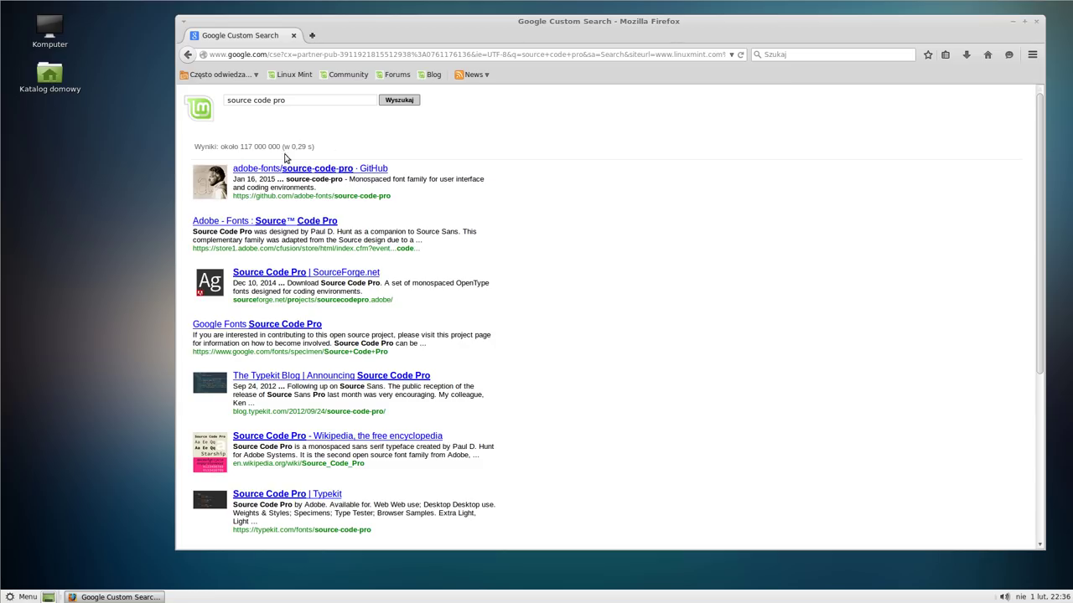
# - Open the adobe-fonts/source-code-pro repository on GitHub and go to the download section of its latest font release
pyautogui.click(321, 170)
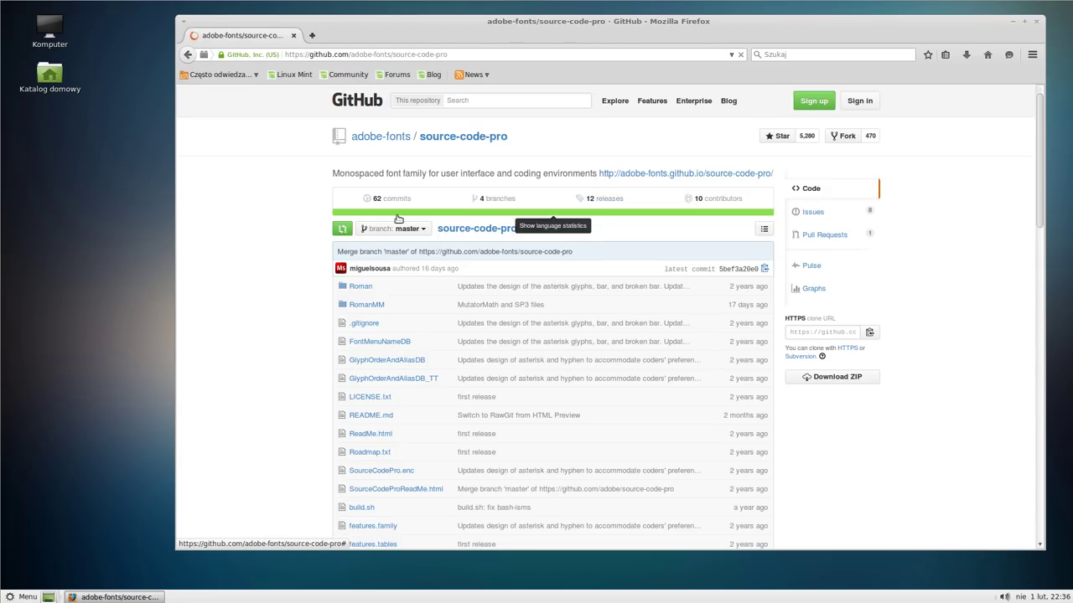
pyautogui.scroll(-2, 475, 304)
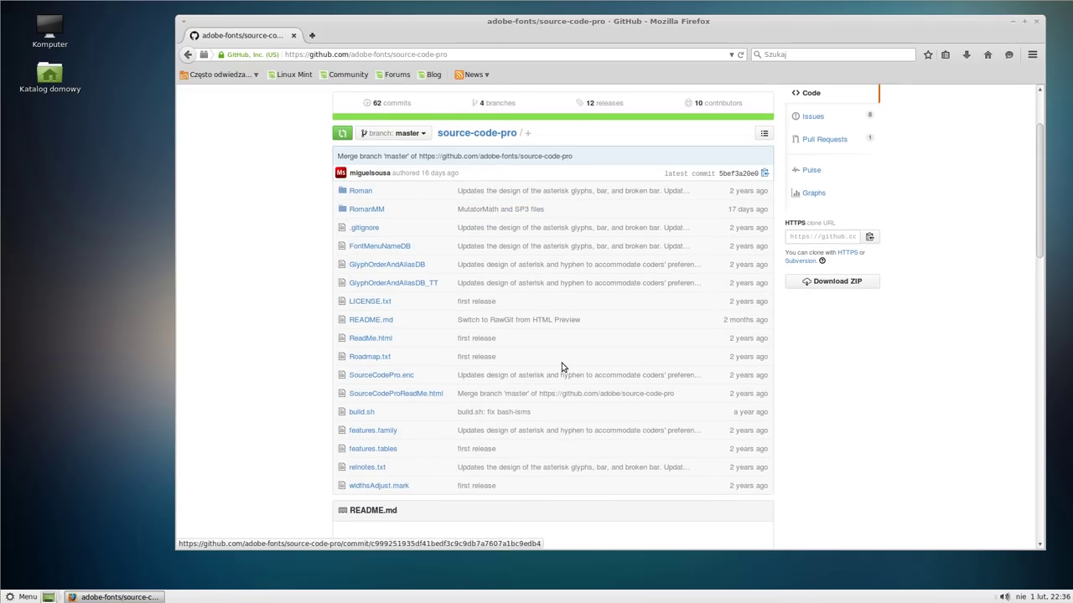
pyautogui.scroll(-4, 624, 263)
pyautogui.scroll(-5, 627, 263)
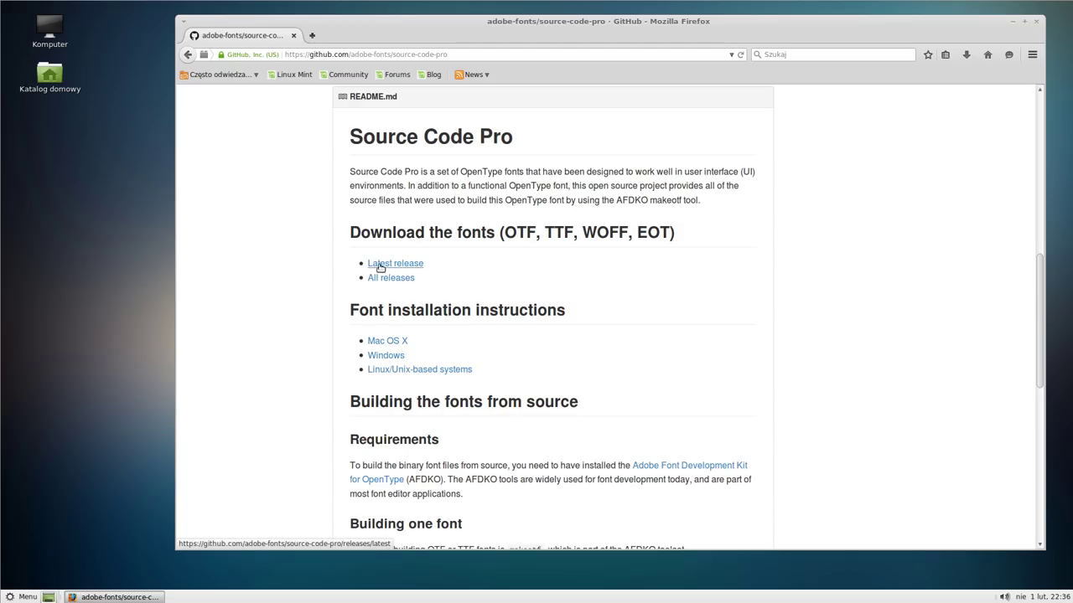
pyautogui.click(411, 264)
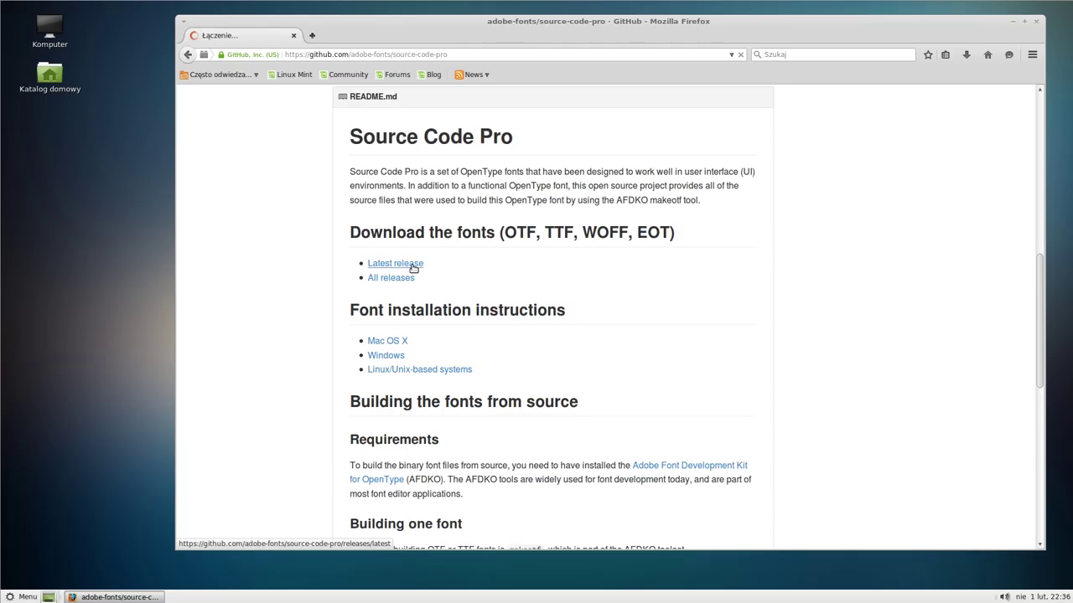
pyautogui.scroll(-2, 694, 268)
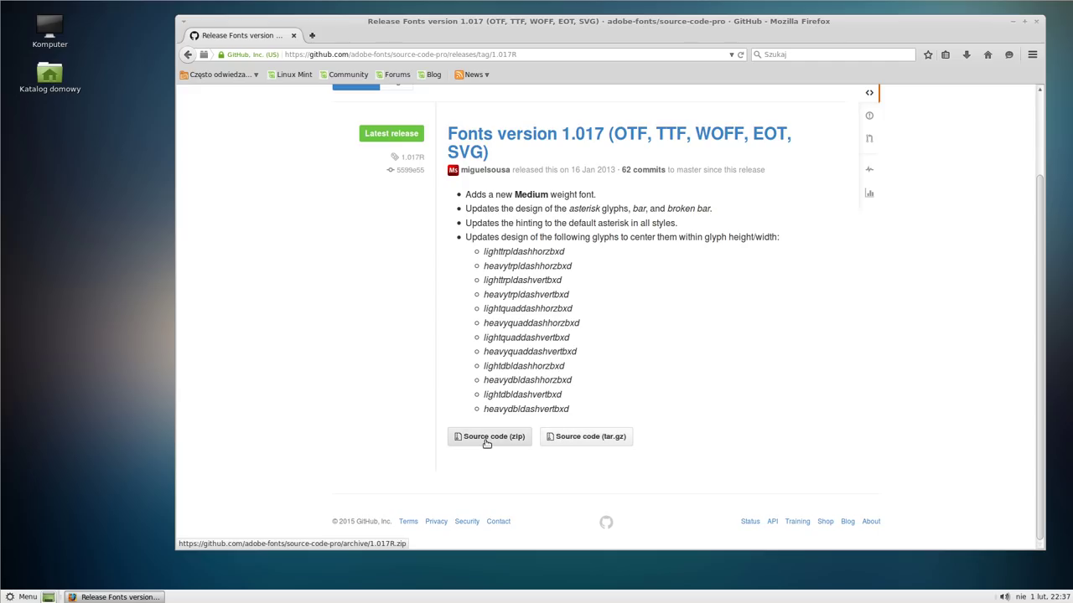
# - Download the Source Code Pro release as a tar.gz archive, saving the file, and check it in the downloads list
pyautogui.click(603, 438)
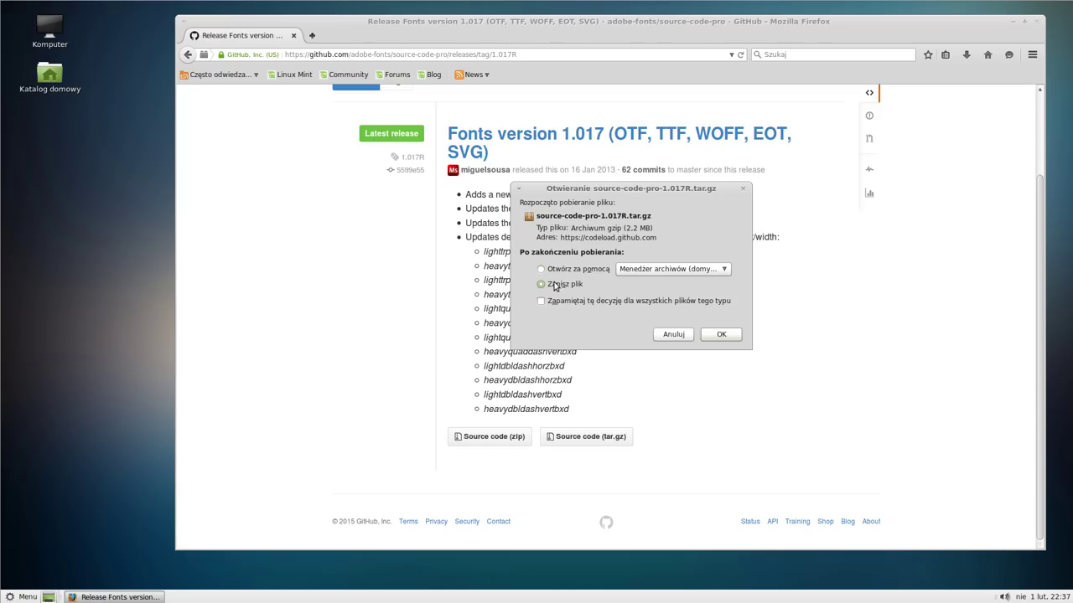
pyautogui.click(714, 333)
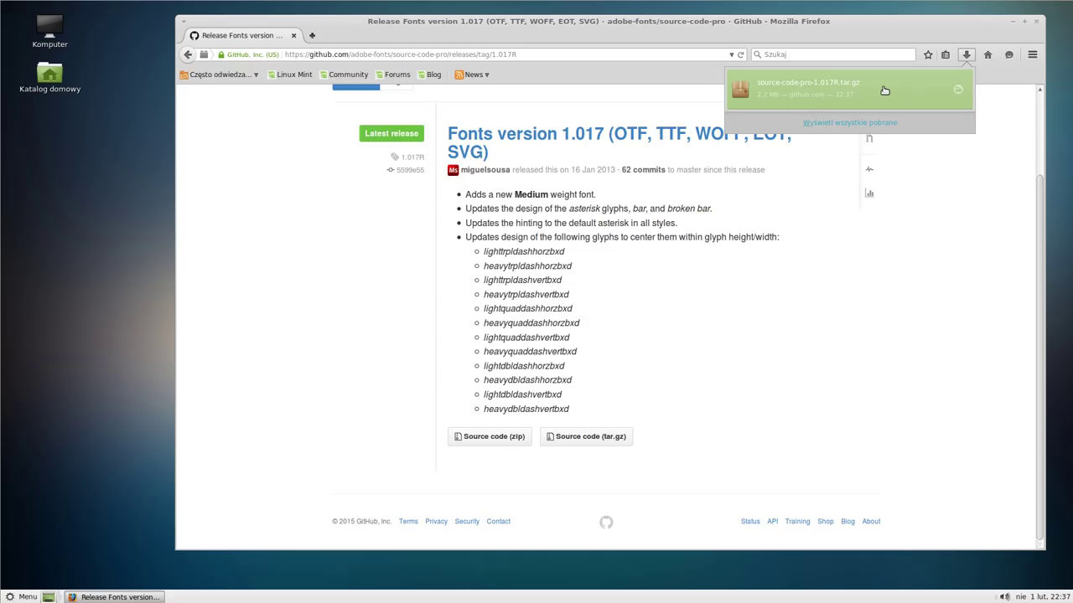
pyautogui.click(966, 55)
pyautogui.click(966, 55)
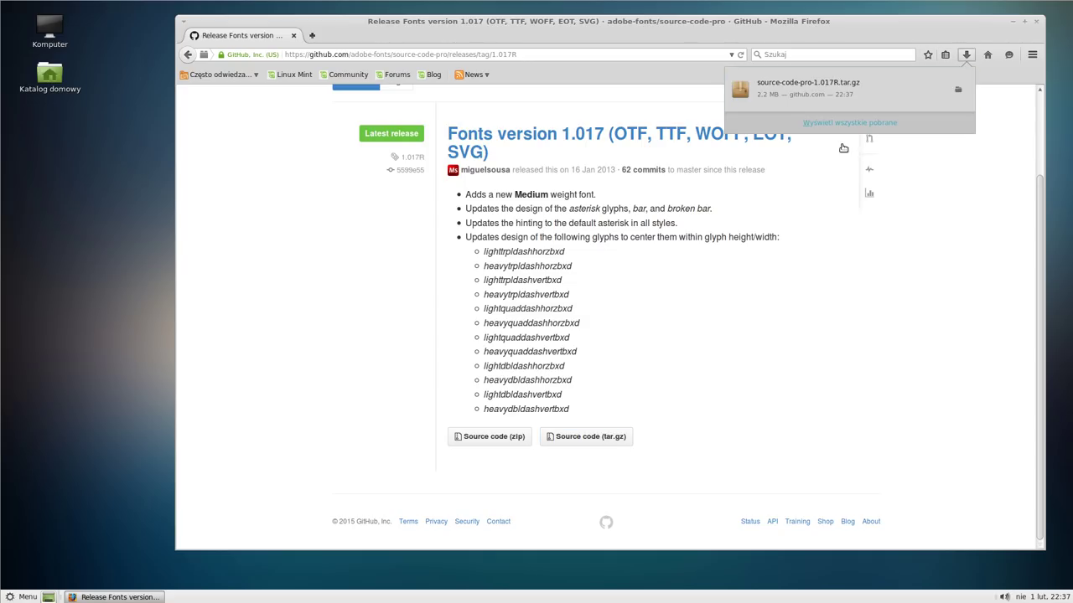
pyautogui.click(548, 239)
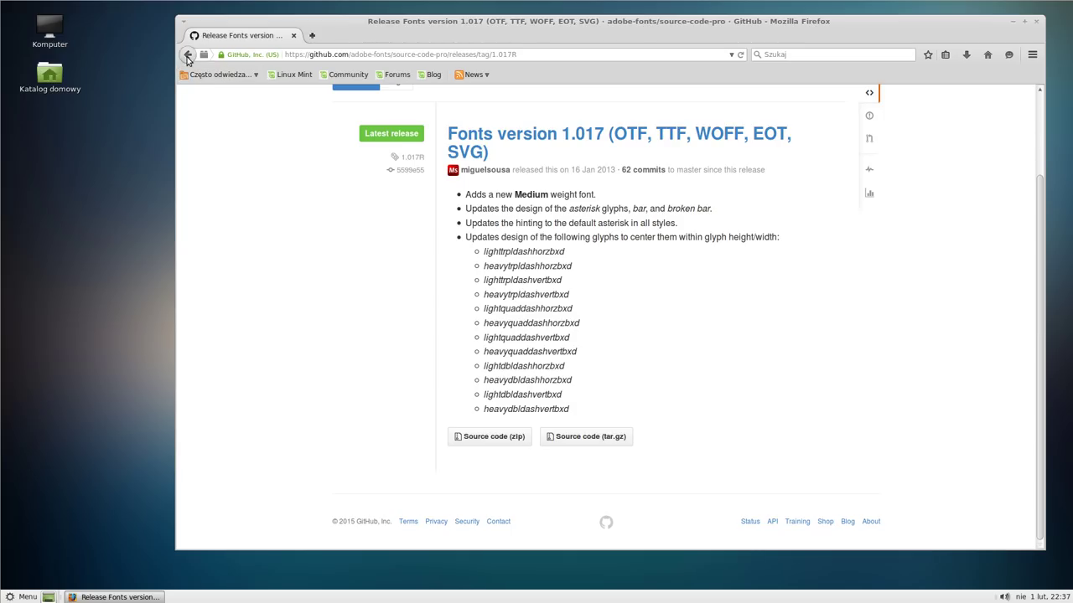
# - Return to the search results, search for "source sans pro" and open the adobe-fonts/source-sans-pro repository on GitHub
pyautogui.click(188, 55)
pyautogui.click(188, 55)
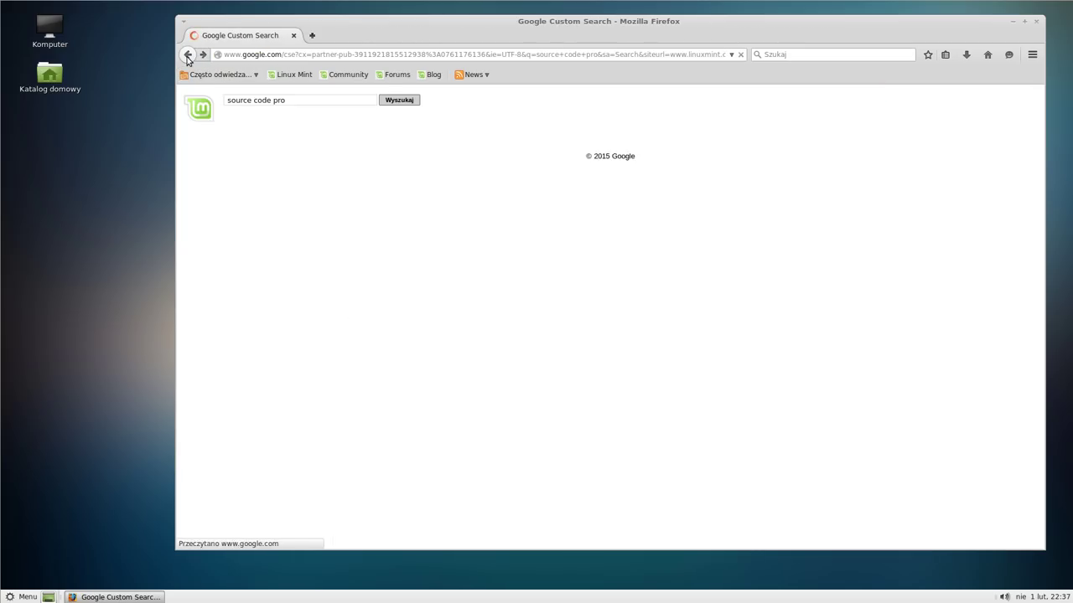
pyautogui.doubleClick(261, 100)
pyautogui.write('san')
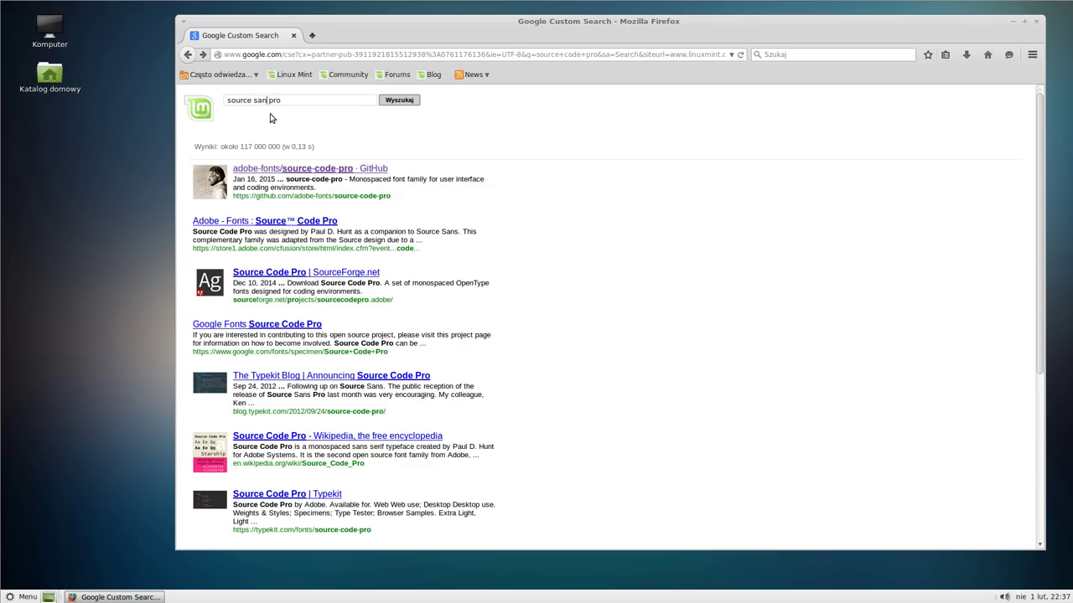
pyautogui.write('s')
pyautogui.press('Return')
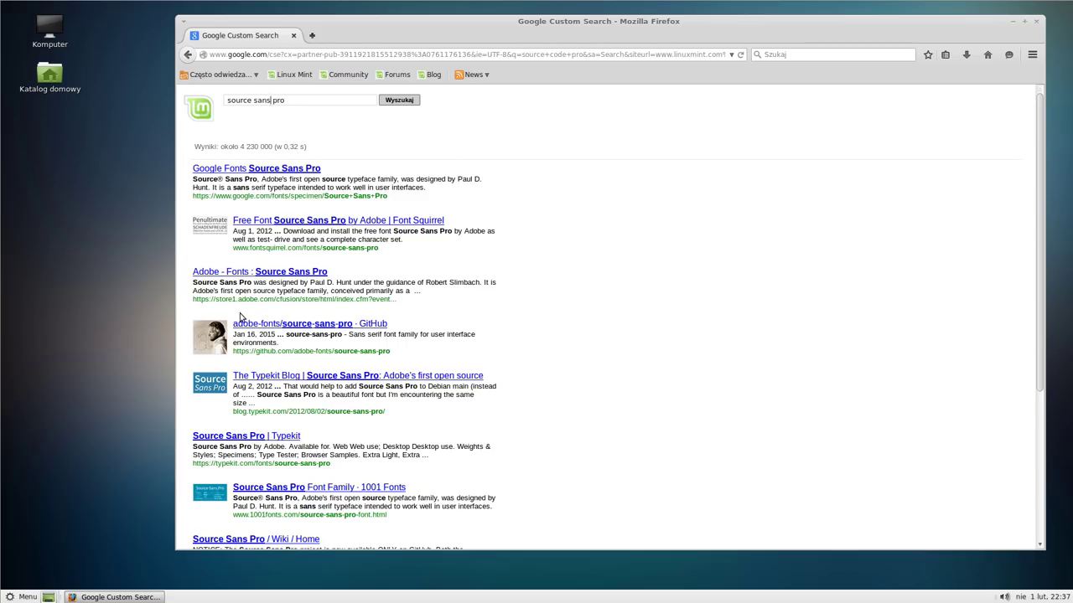
pyautogui.click(321, 328)
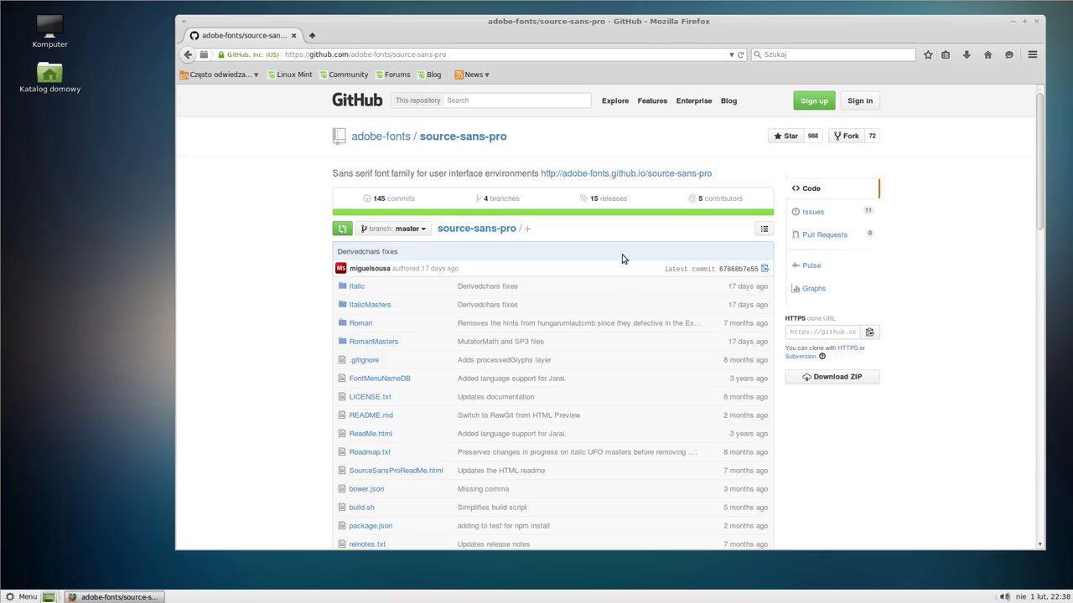
# - Go to the latest Source Sans Pro release on GitHub and download it as a tar.gz archive, saving the file
pyautogui.scroll(-8, 640, 249)
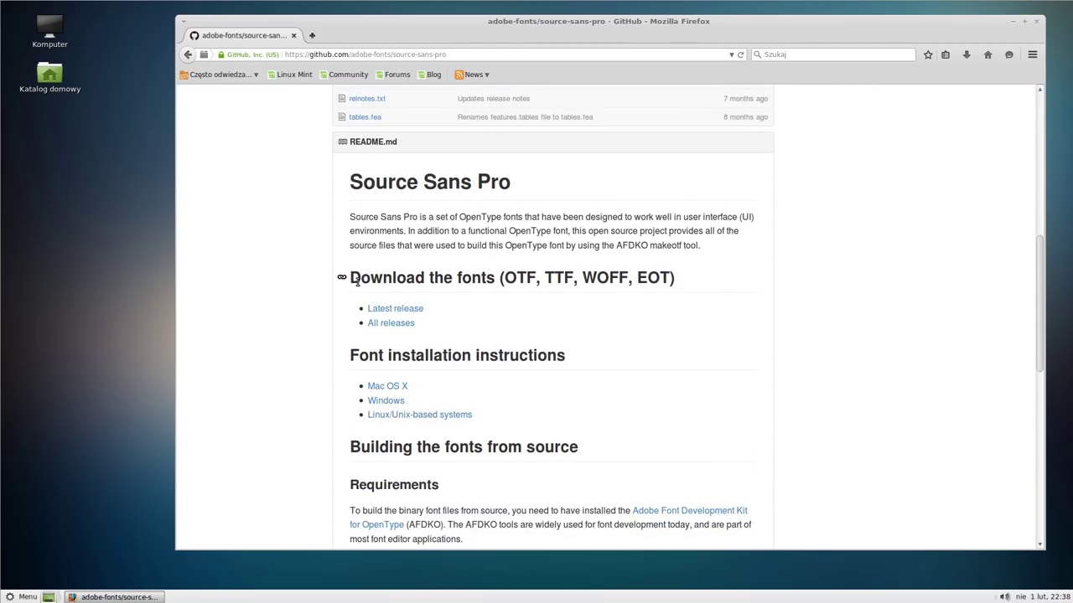
pyautogui.click(397, 311)
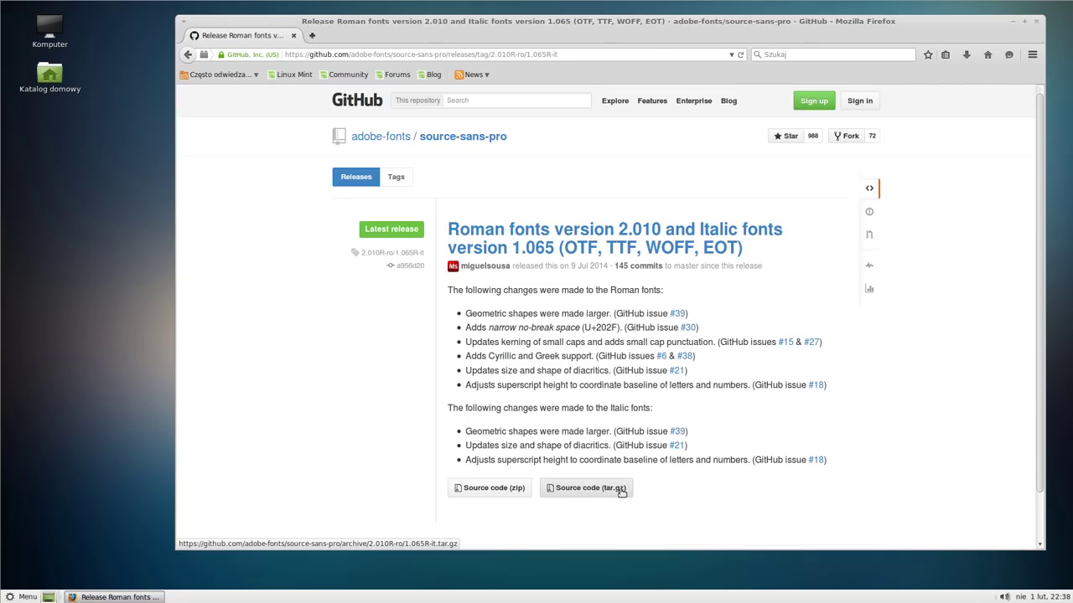
pyautogui.click(591, 486)
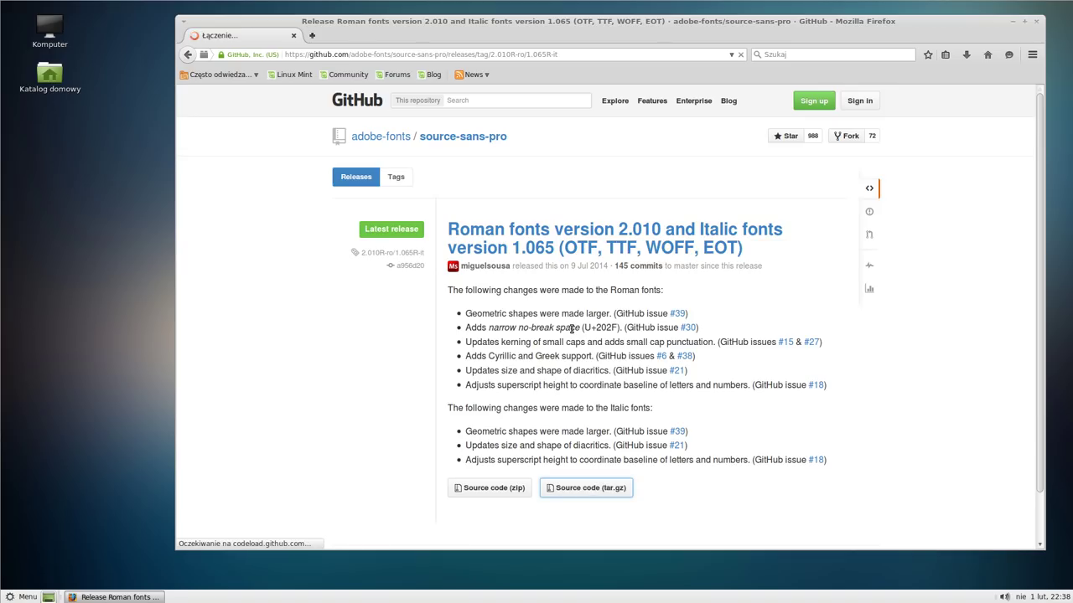
pyautogui.click(542, 284)
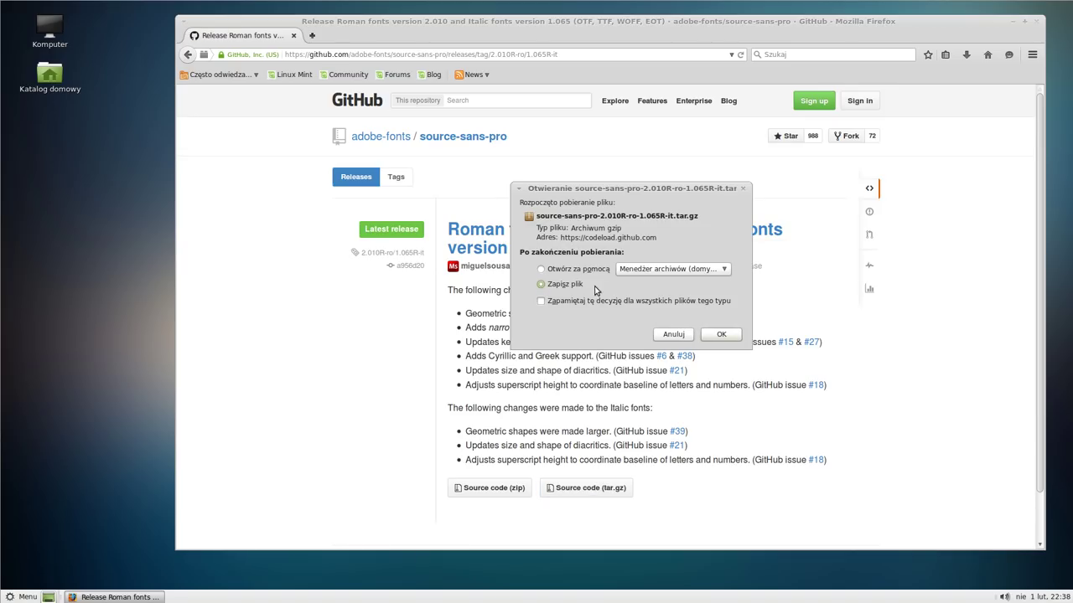
pyautogui.click(721, 334)
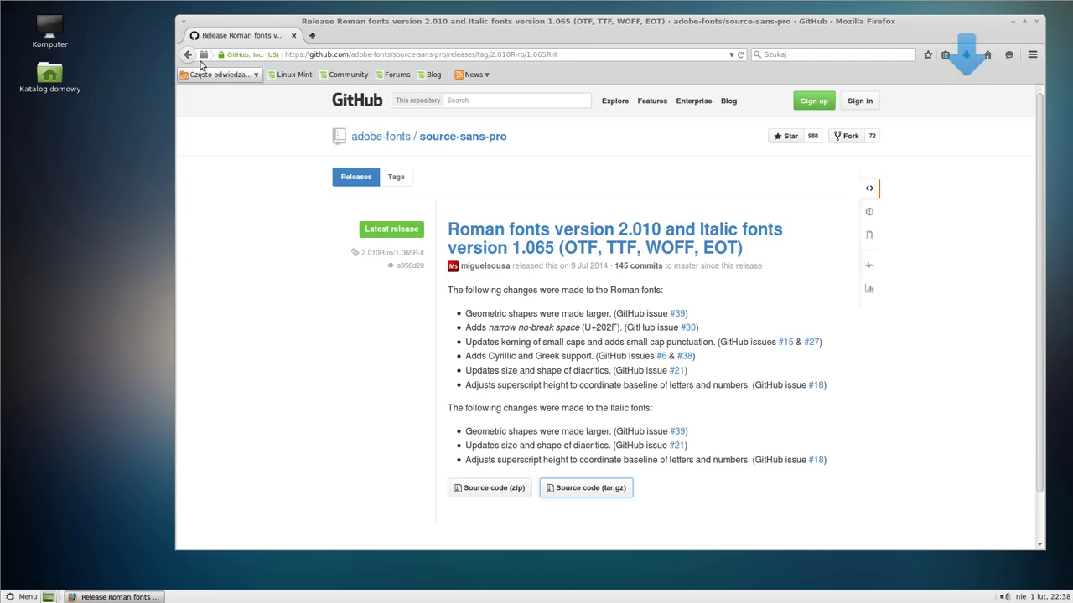
# - Return to the search results, search for "sinkin sans" and open the K-Type page for the font
pyautogui.click(190, 56)
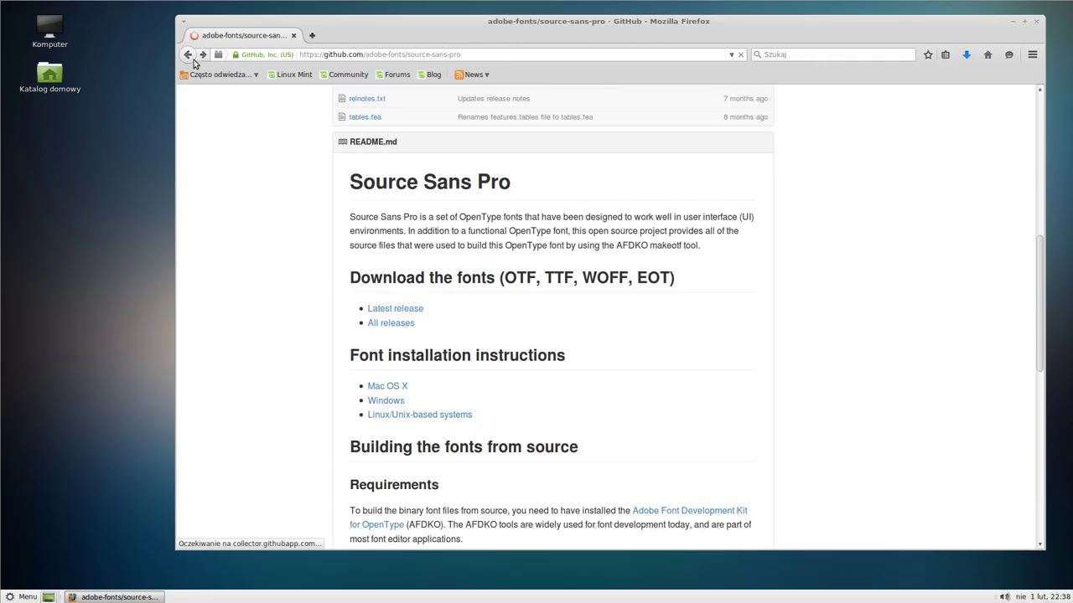
pyautogui.click(189, 55)
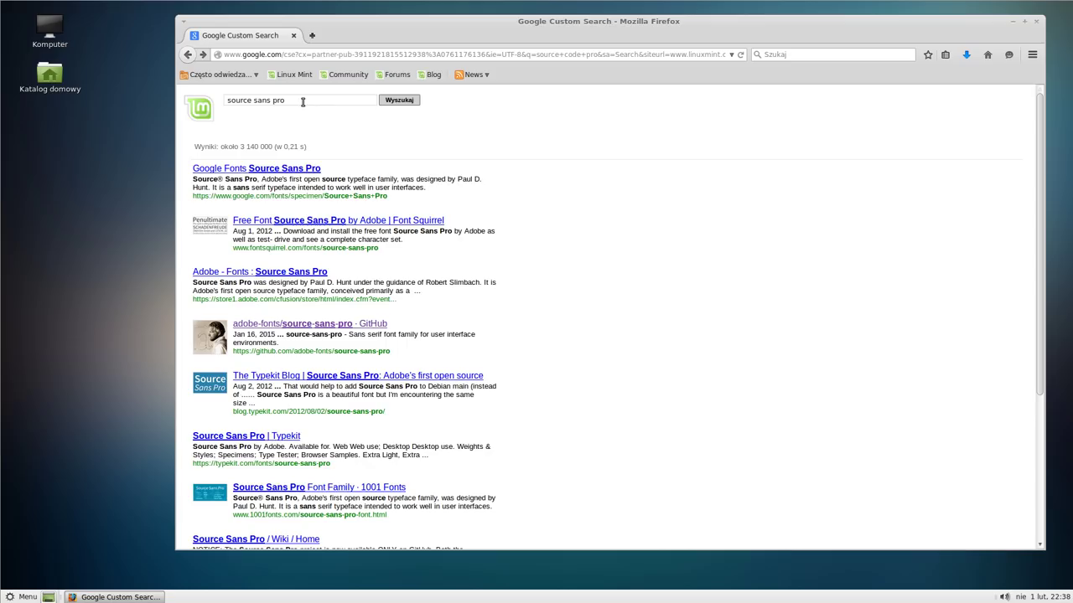
pyautogui.moveTo(304, 102); pyautogui.dragTo(209, 99)
pyautogui.write('sinkin sans')
pyautogui.press('Return')
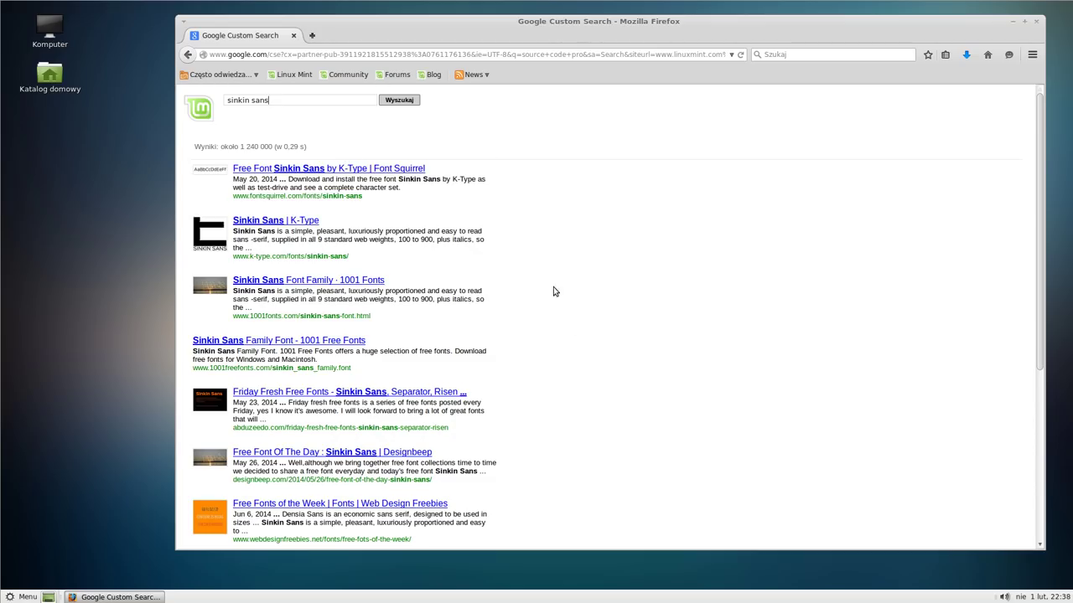
pyautogui.scroll(-5, 539, 278)
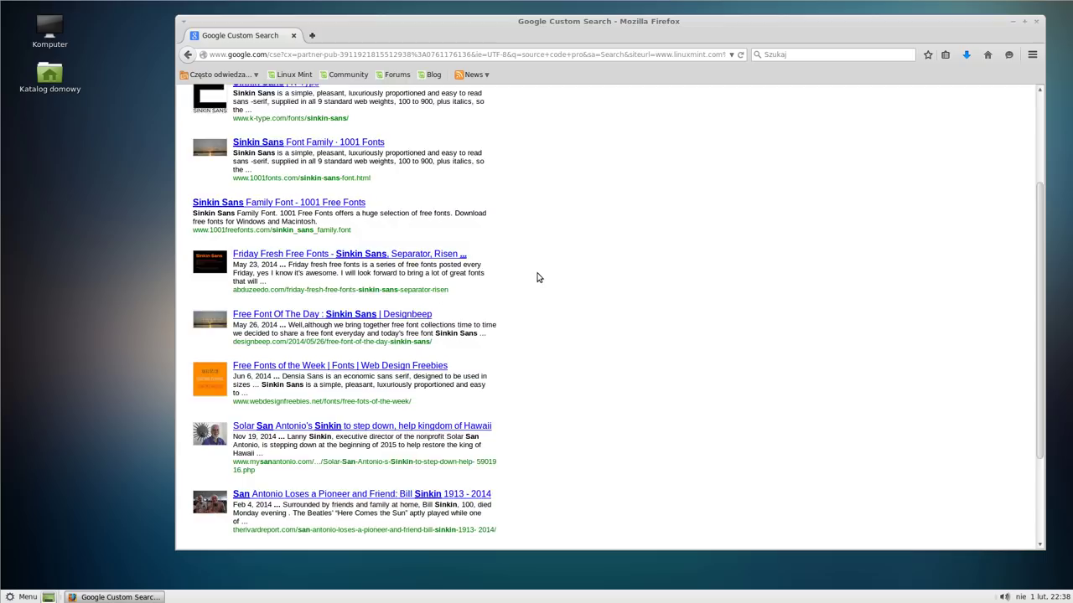
pyautogui.scroll(1, 538, 277)
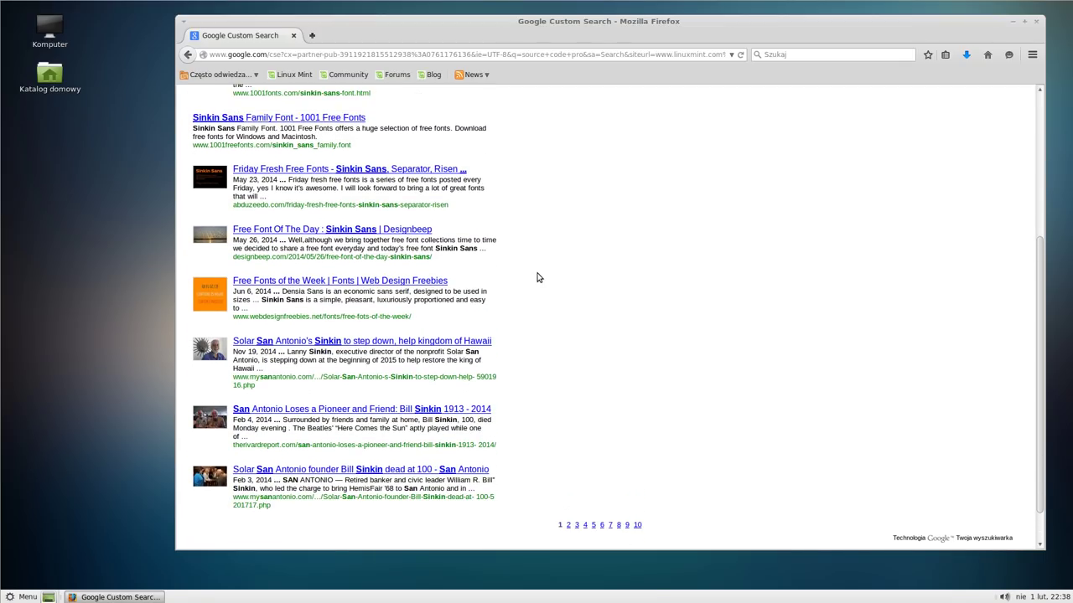
pyautogui.scroll(1, 539, 278)
pyautogui.scroll(4, 539, 277)
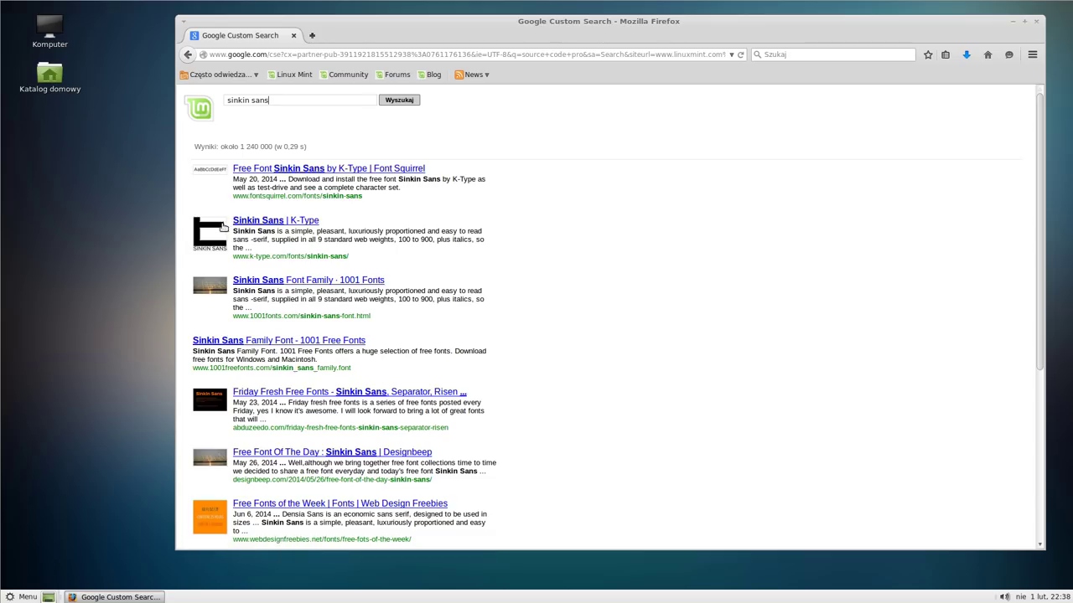
pyautogui.click(273, 223)
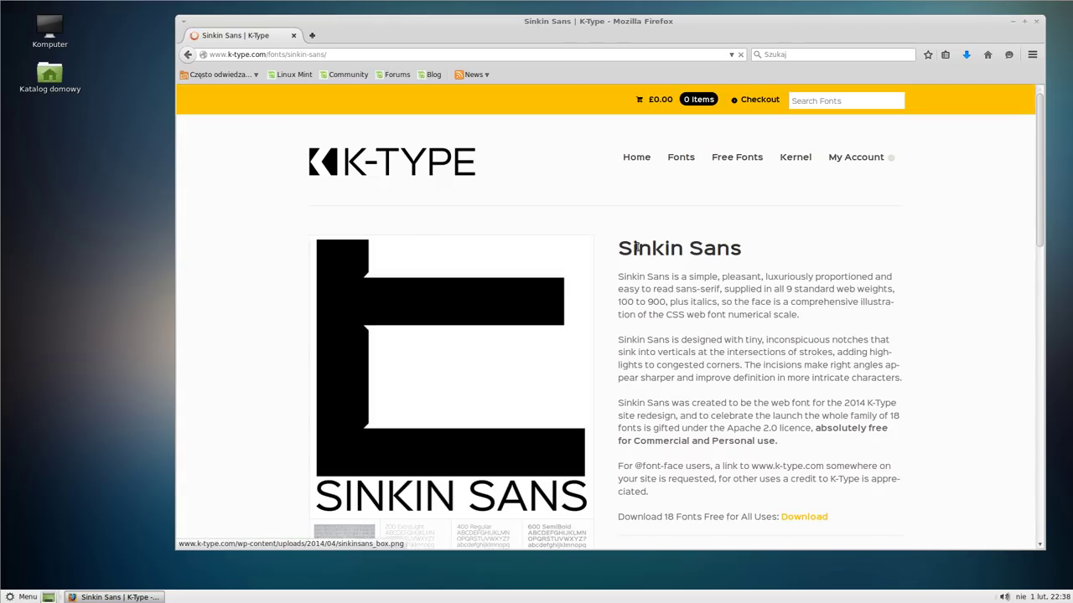
# - Download the free Sinkin Sans font family from the K-Type page, saving SINKIN_SANS_FAMILY.zip to disk
pyautogui.scroll(-3, 631, 278)
pyautogui.scroll(-5, 630, 277)
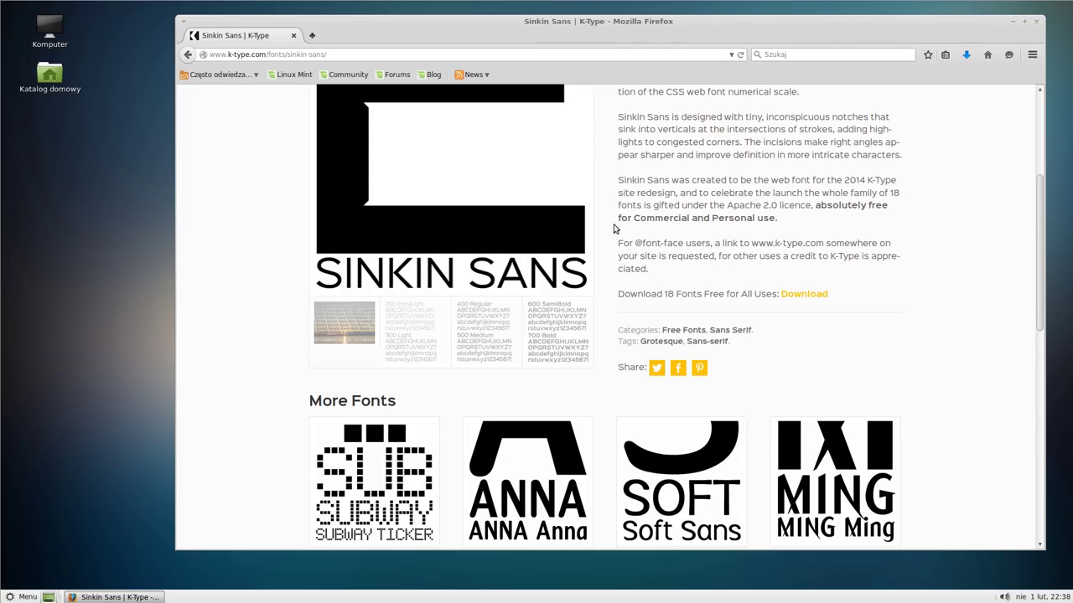
pyautogui.moveTo(637, 295); pyautogui.dragTo(759, 295)
pyautogui.click(771, 294)
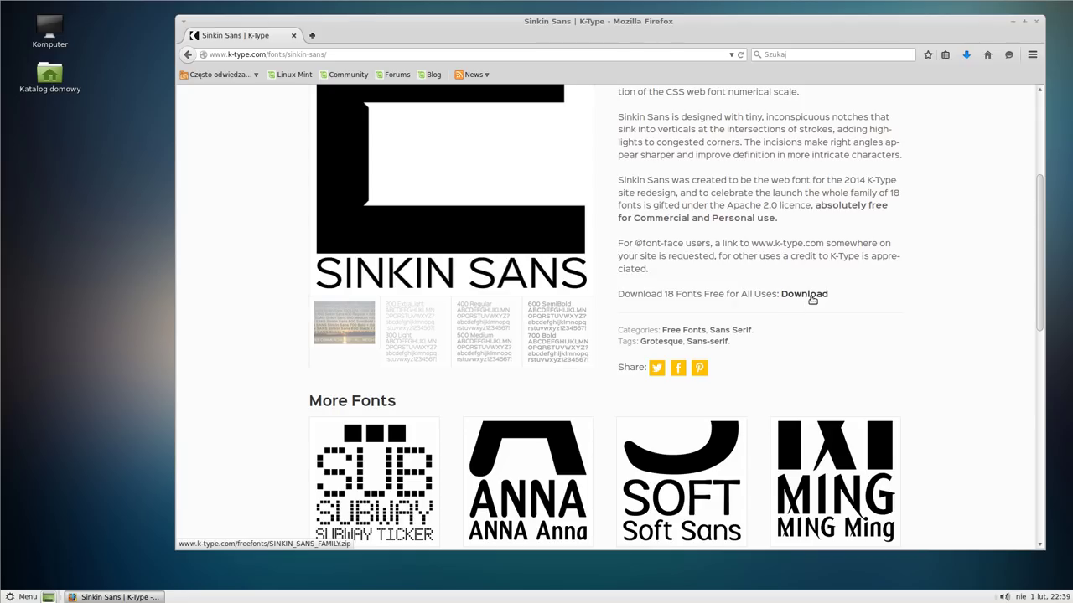
pyautogui.click(804, 294)
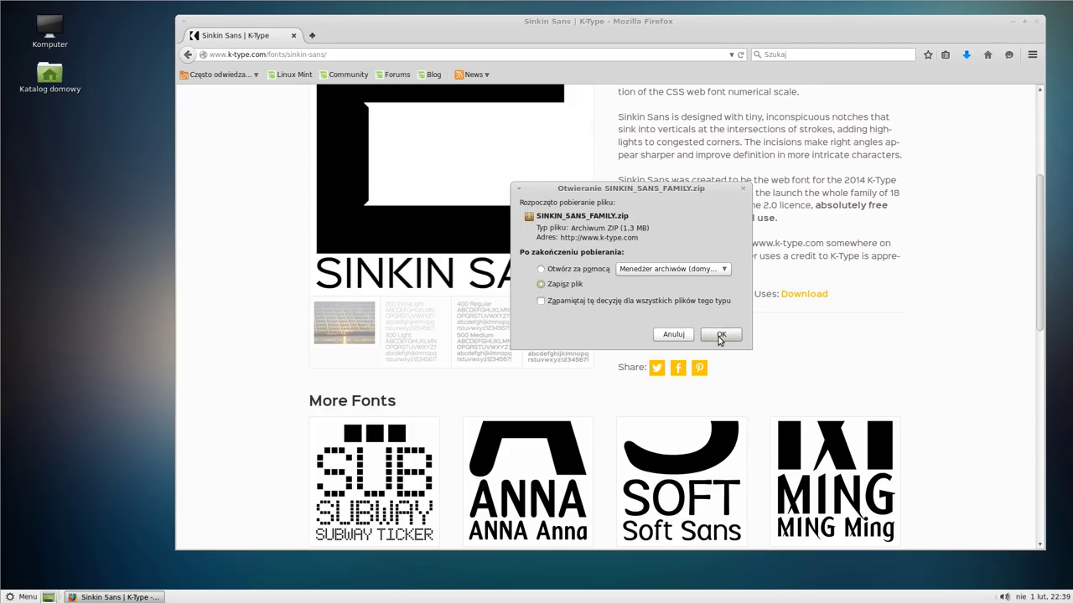
pyautogui.click(718, 335)
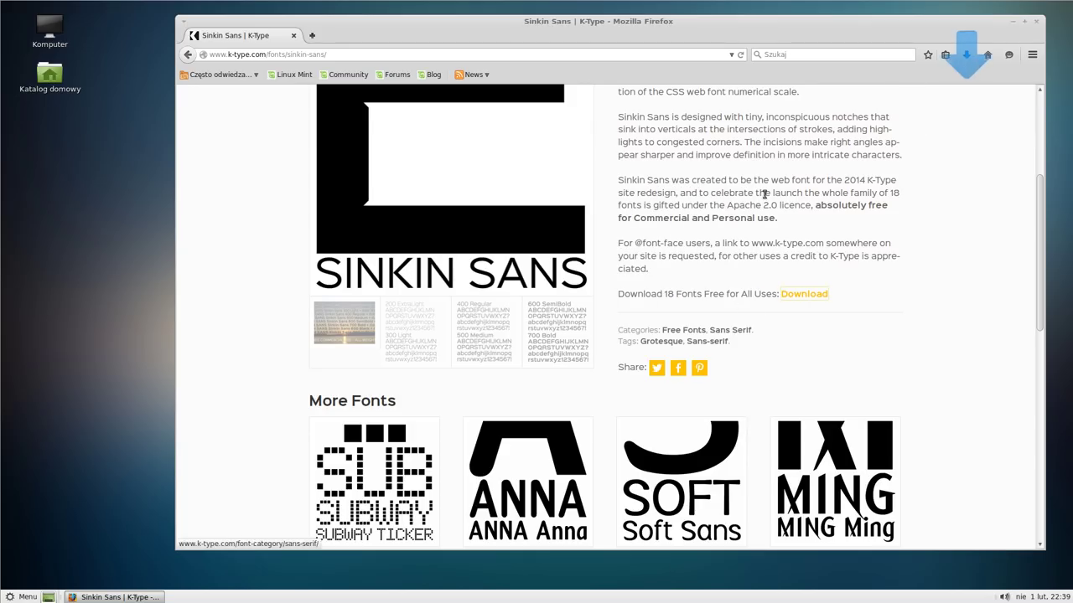
# - Check the three font archives in the browser's downloads list, and close the browser
pyautogui.click(967, 55)
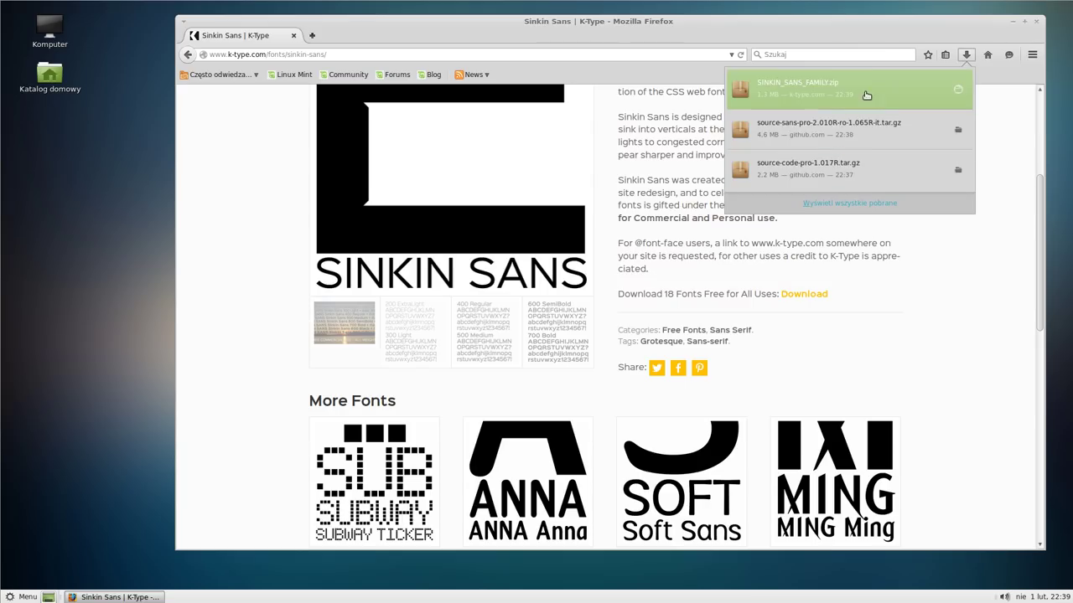
pyautogui.click(729, 249)
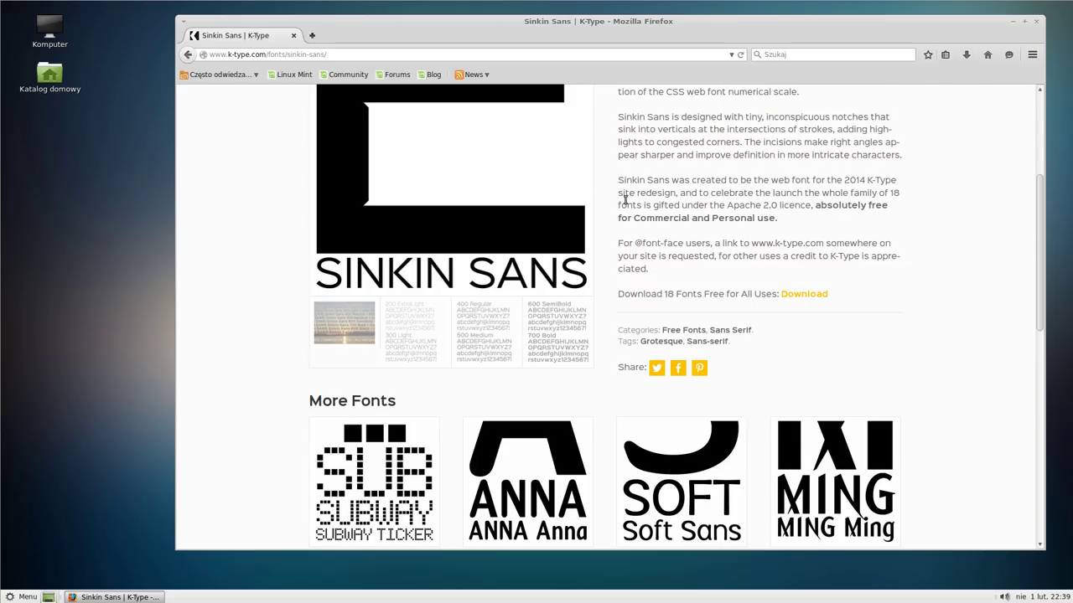
pyautogui.click(1035, 23)
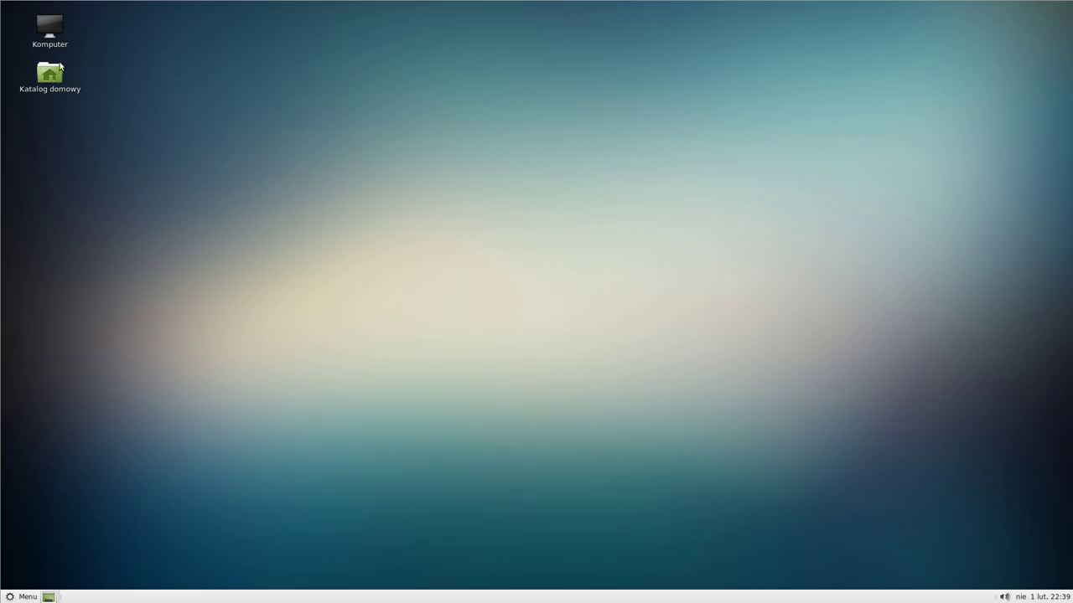
# - Open the home folder from the desktop, enlarge its window and side pane, and zoom the icon view to 200%
pyautogui.doubleClick(50, 75)
pyautogui.moveTo(354, 97); pyautogui.dragTo(450, 49)
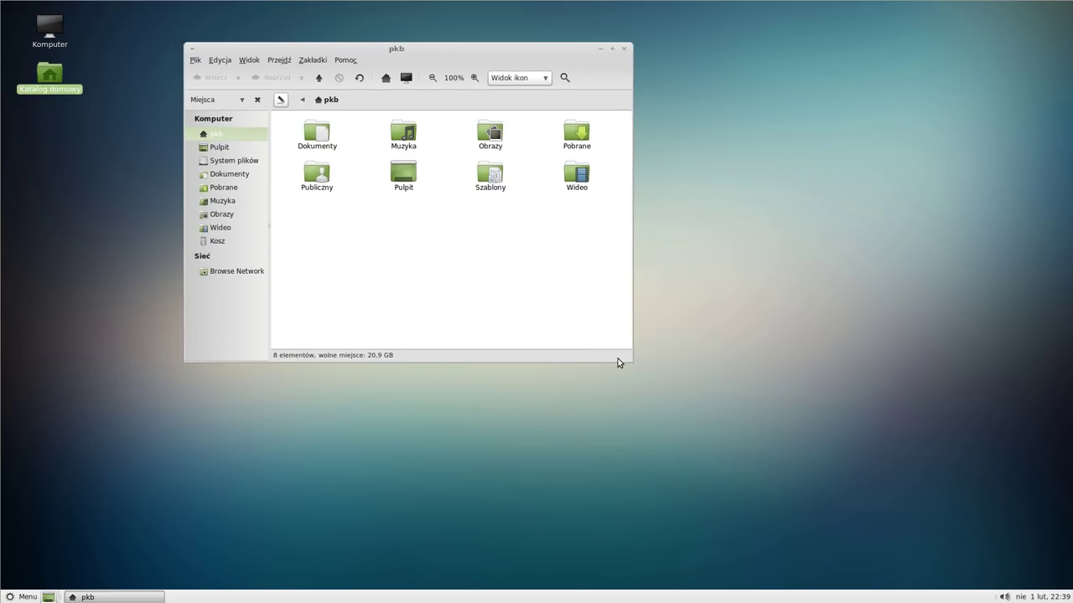
pyautogui.moveTo(629, 358); pyautogui.dragTo(897, 490)
pyautogui.moveTo(270, 296); pyautogui.dragTo(300, 295)
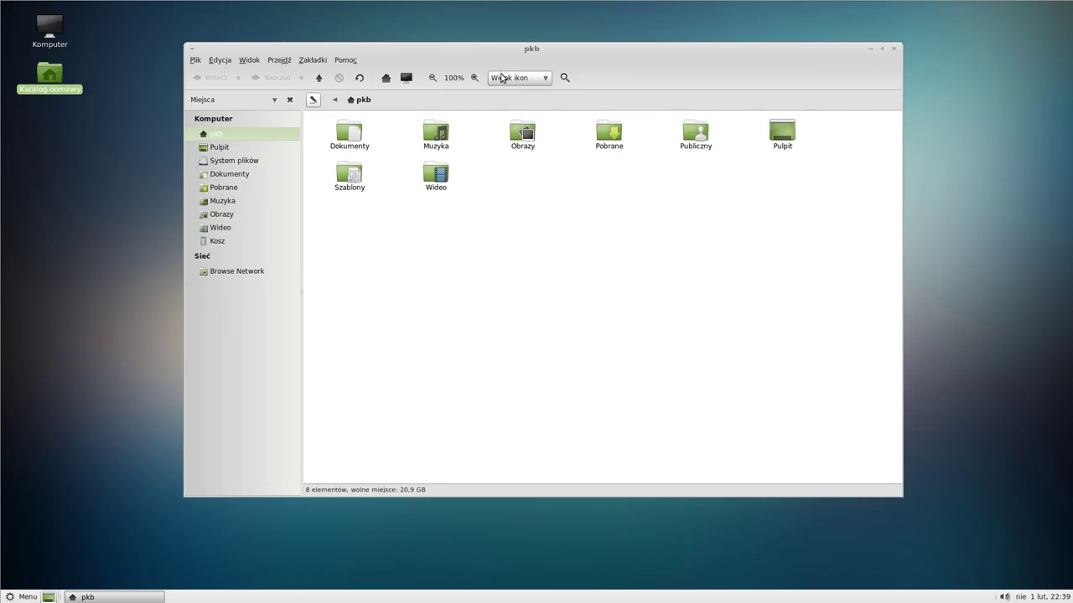
pyautogui.click(473, 78)
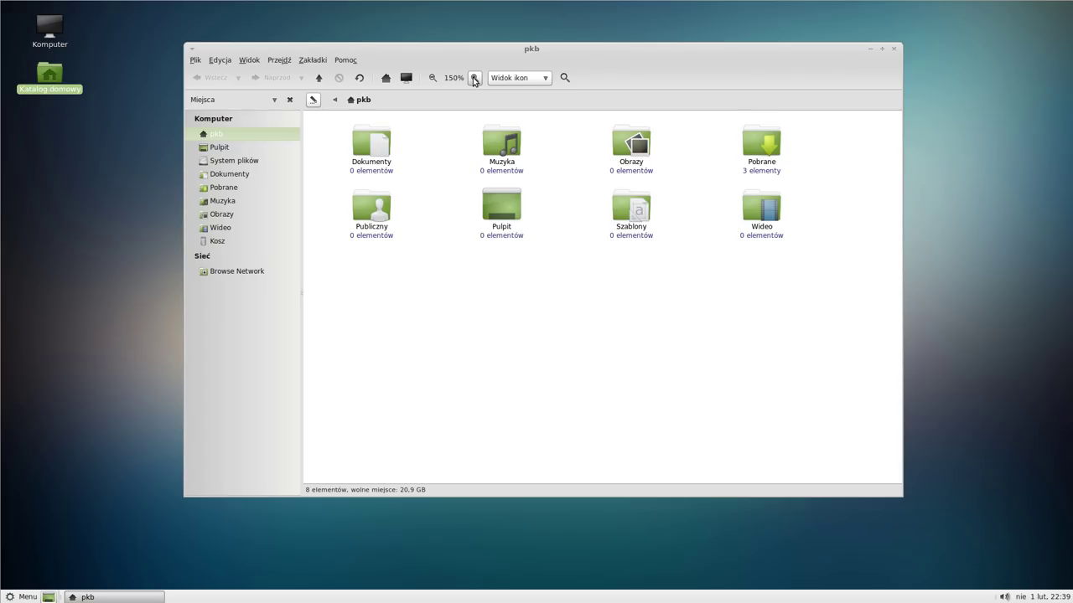
pyautogui.click(473, 78)
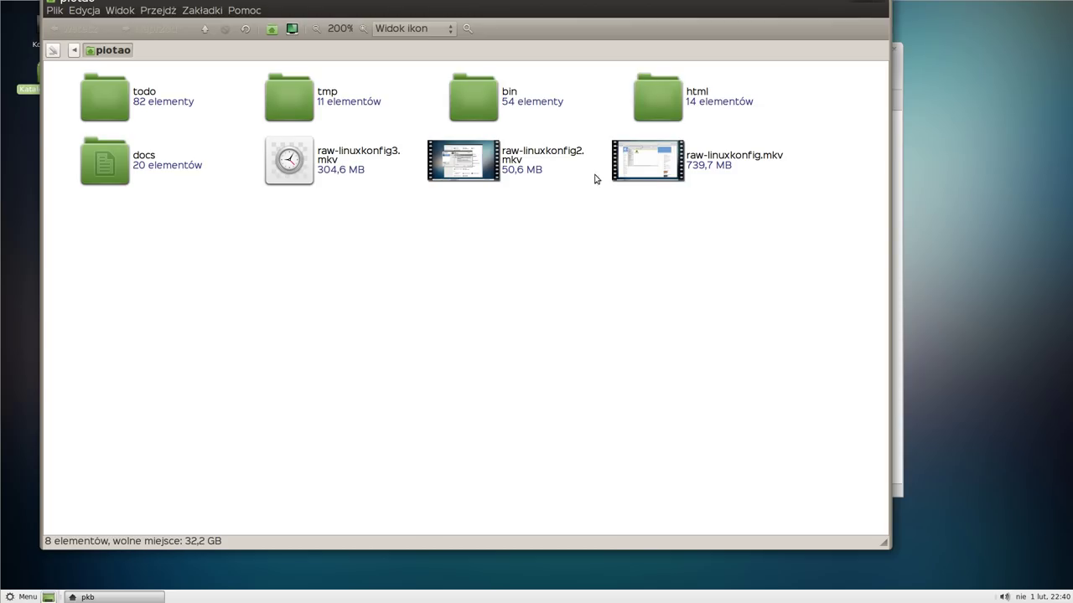
# - Close the second file manager window covering the home folder, and open the Pobrane folder
pyautogui.moveTo(621, 3); pyautogui.dragTo(699, 3)
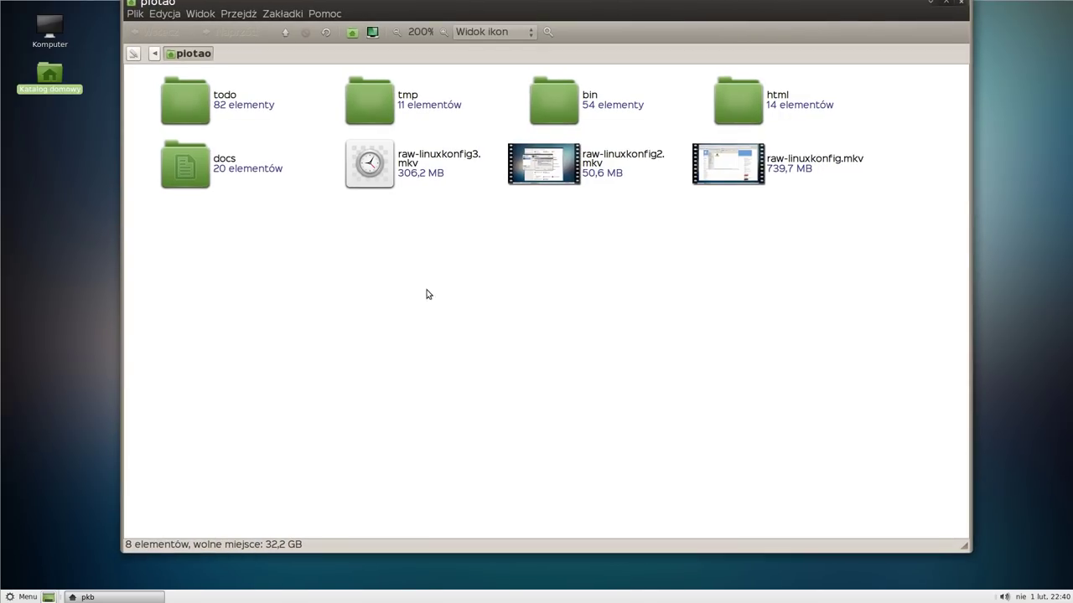
pyautogui.click(961, 5)
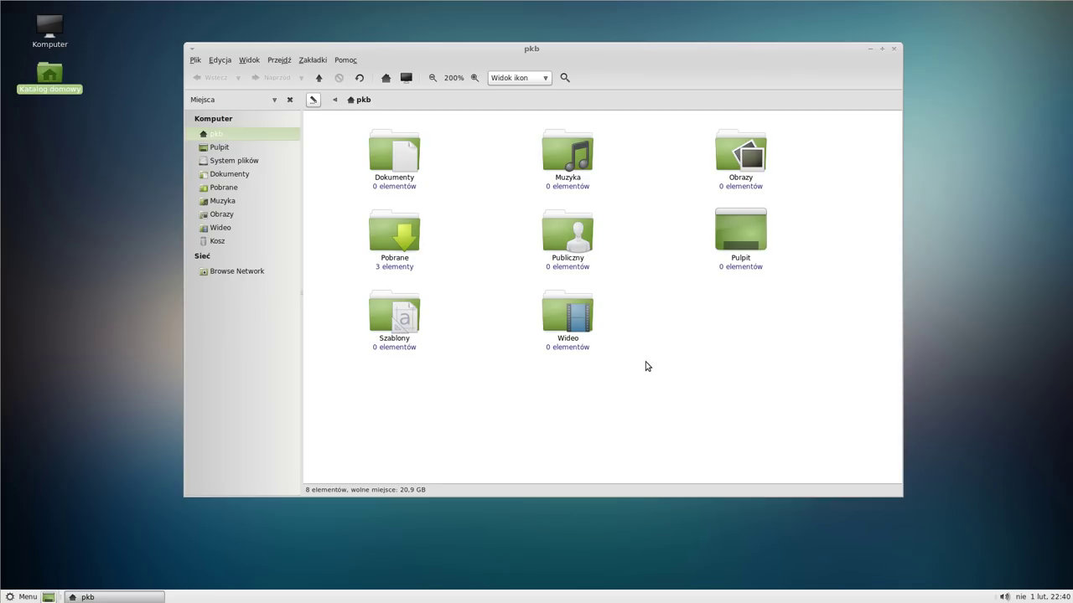
pyautogui.click(398, 238)
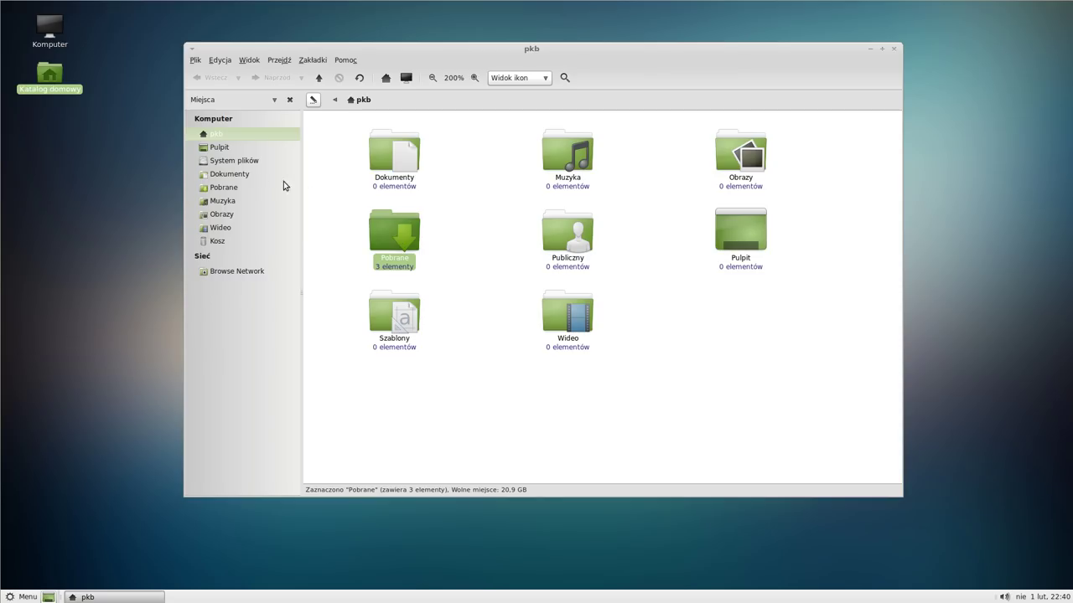
pyautogui.click(232, 190)
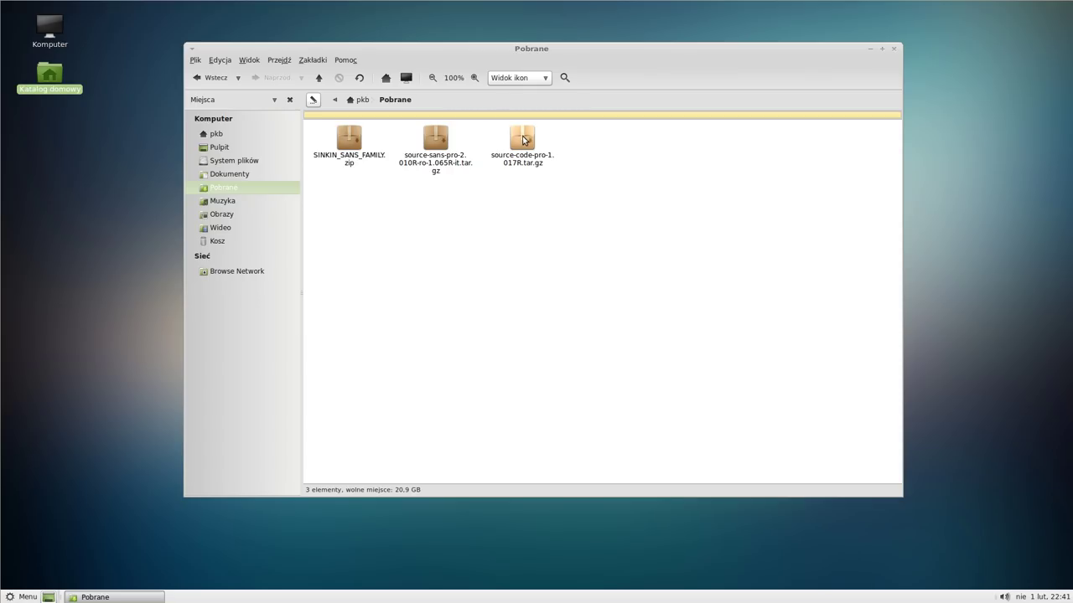
# - Open SINKIN_SANS_FAMILY.zip in the archive manager, reposition its window and enter the SINKIN SANS FAMILY folder
pyautogui.doubleClick(350, 141)
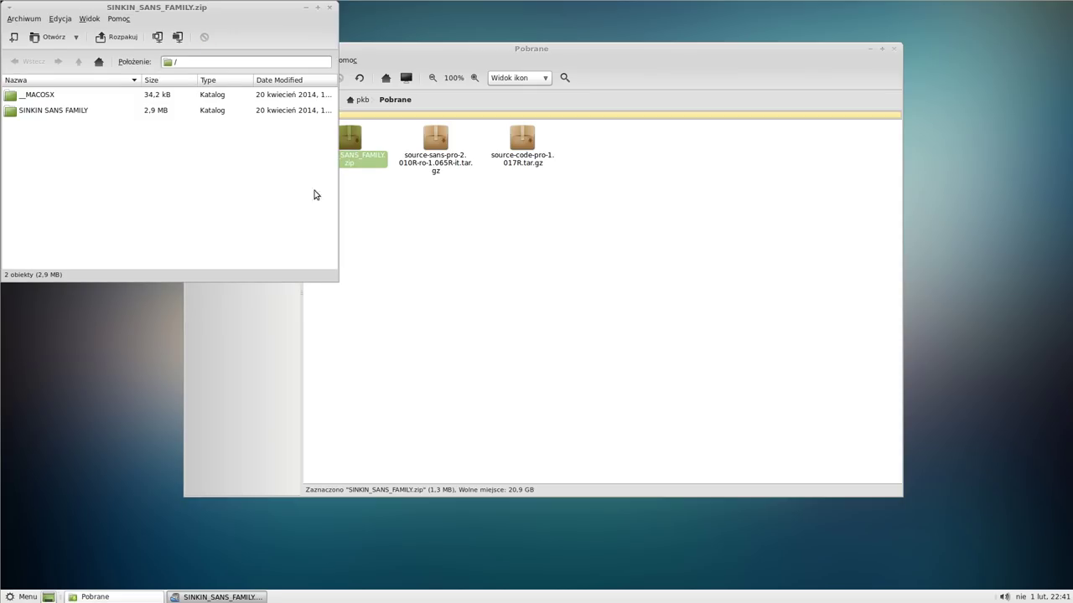
pyautogui.moveTo(165, 8); pyautogui.dragTo(212, 184)
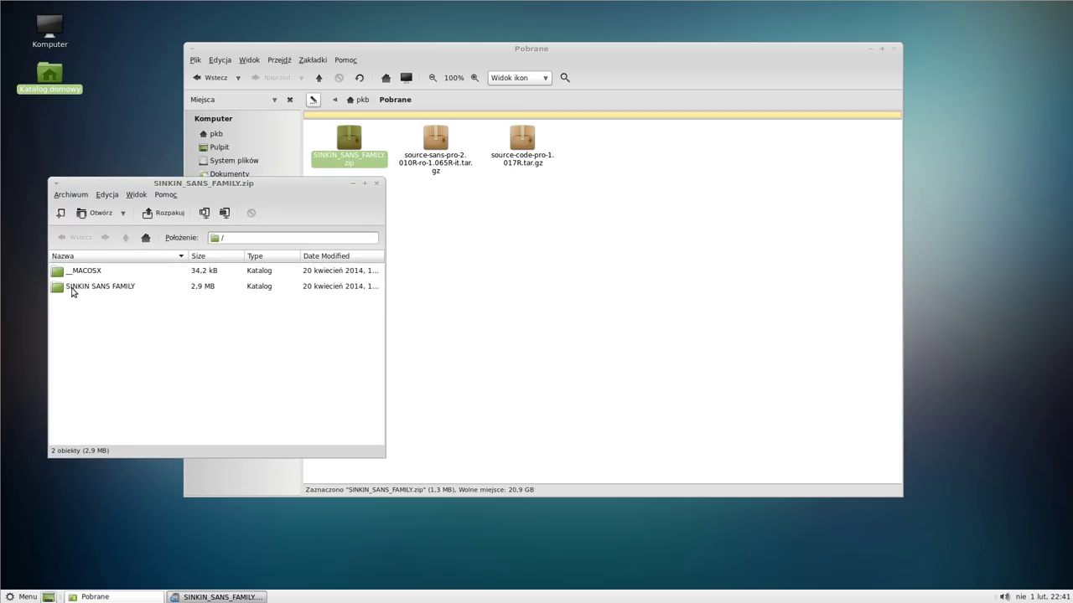
pyautogui.click(72, 289)
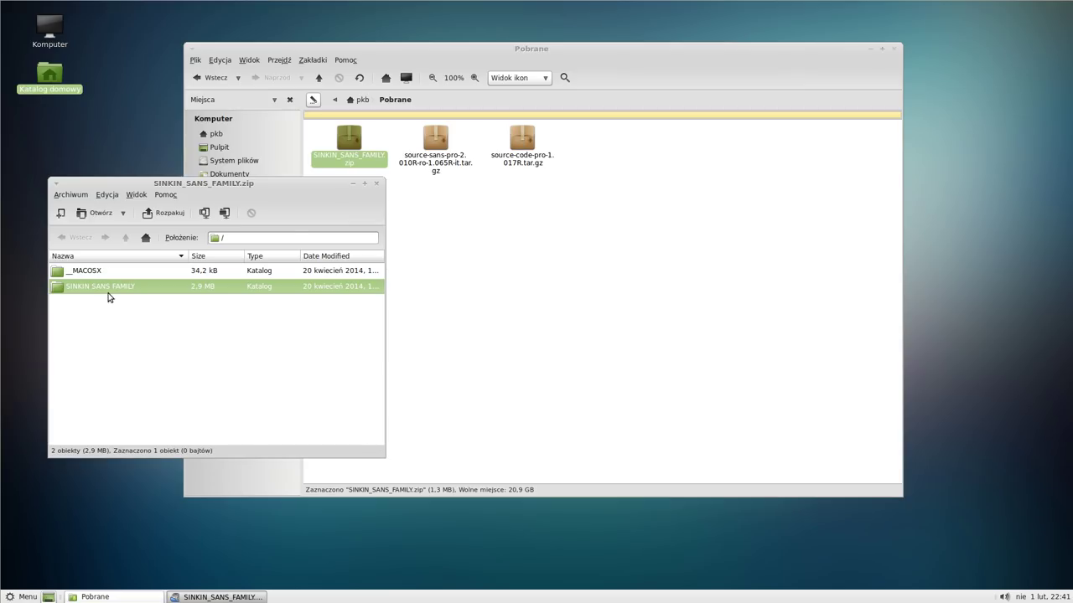
pyautogui.doubleClick(109, 289)
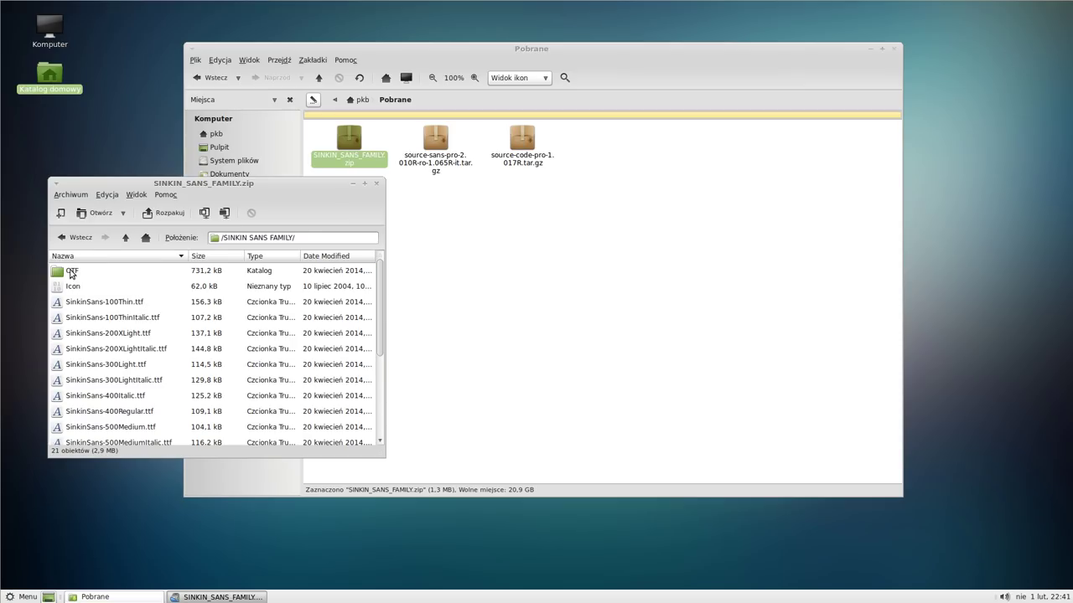
# - Look into the OTF folder, extract all SinkinSans .ttf files from SINKIN SANS FAMILY into the Pobrane folder, and close the archive
pyautogui.doubleClick(72, 273)
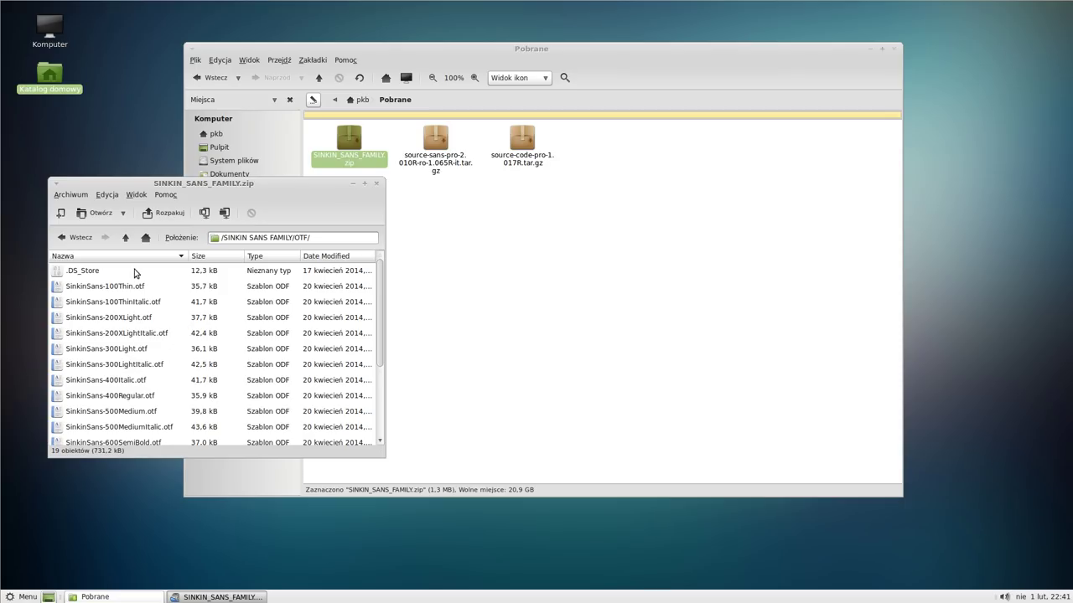
pyautogui.click(125, 239)
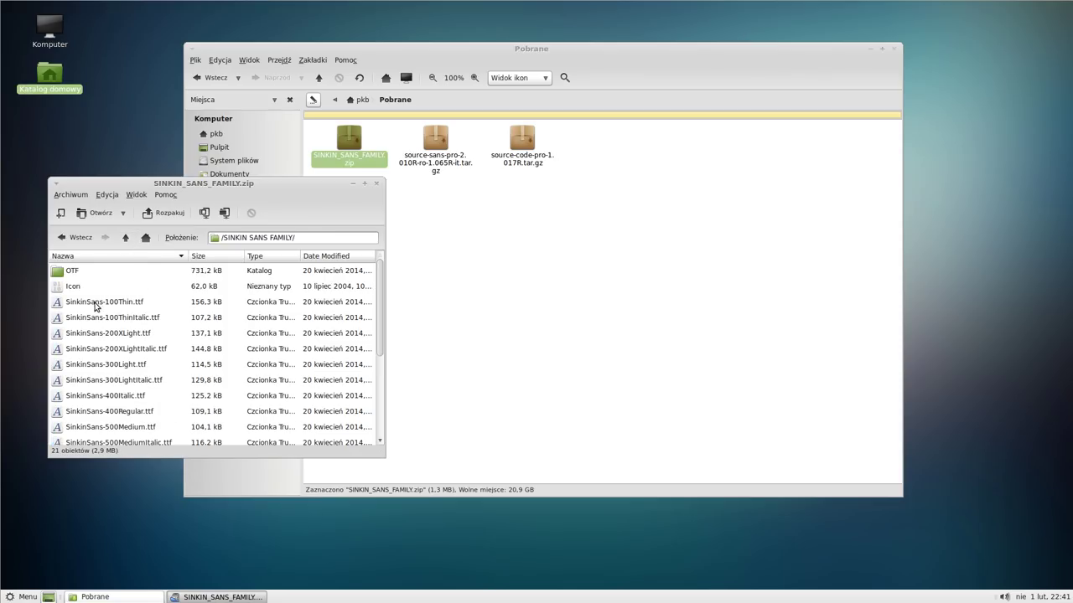
pyautogui.click(120, 304)
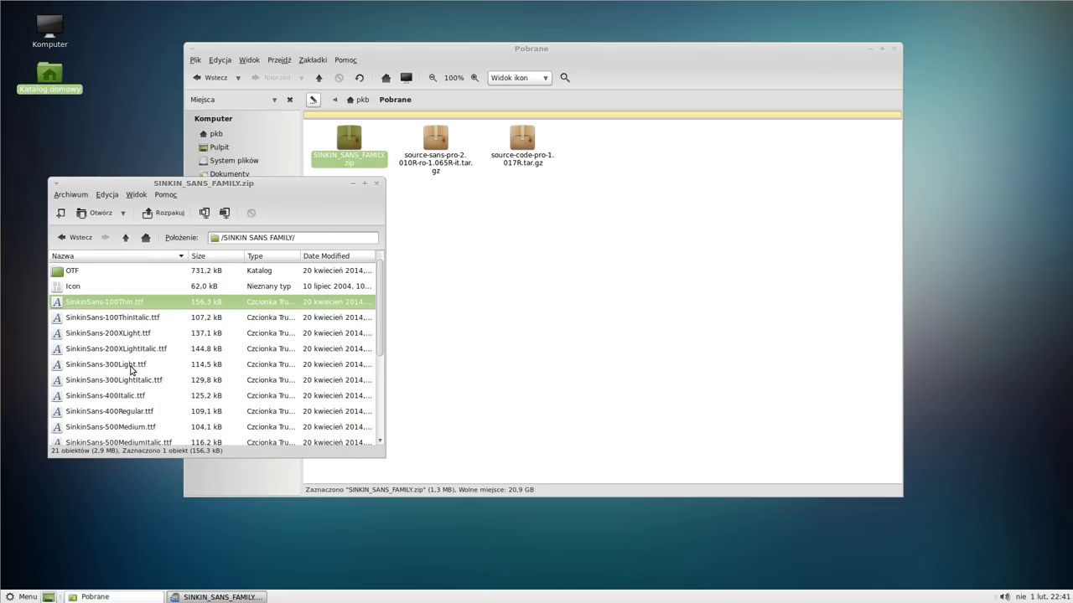
pyautogui.scroll(-5, 132, 372)
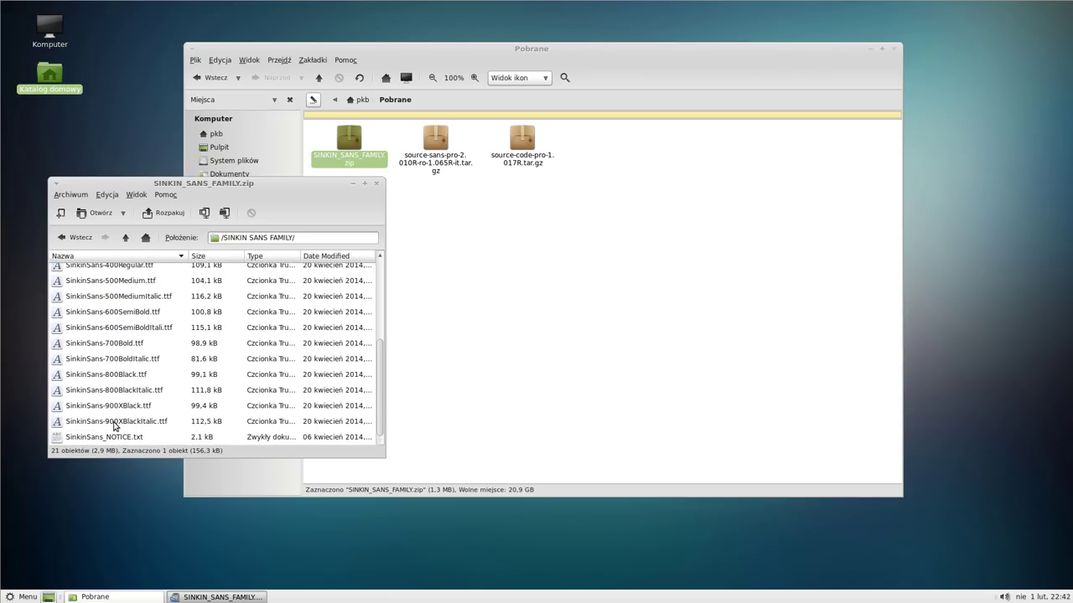
pyautogui.keyDown('shift'); pyautogui.click(112, 421); pyautogui.keyUp('shift')
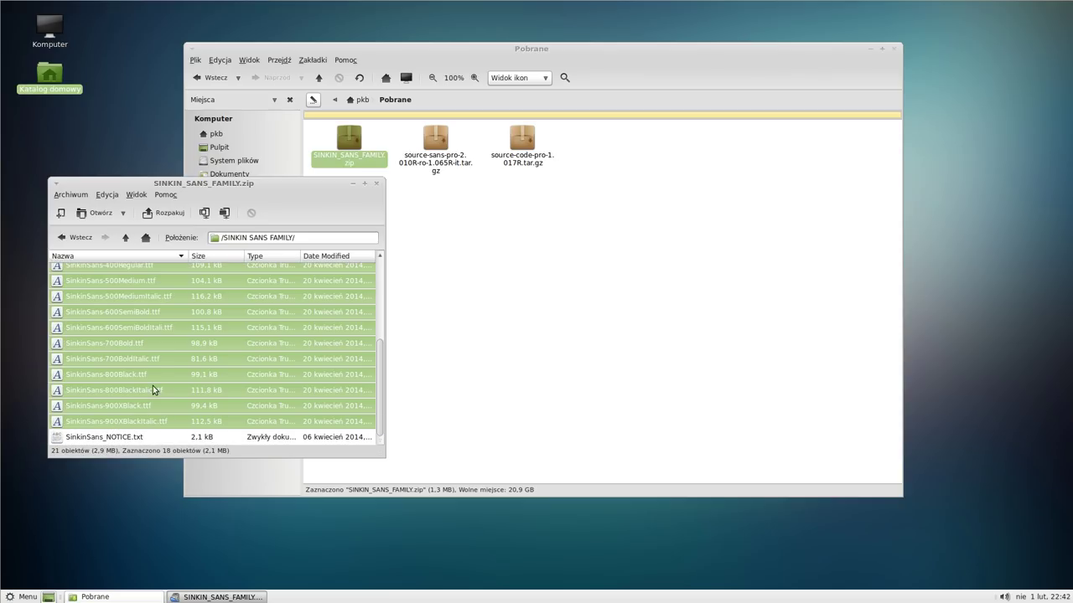
pyautogui.scroll(5, 155, 386)
pyautogui.scroll(-5, 155, 386)
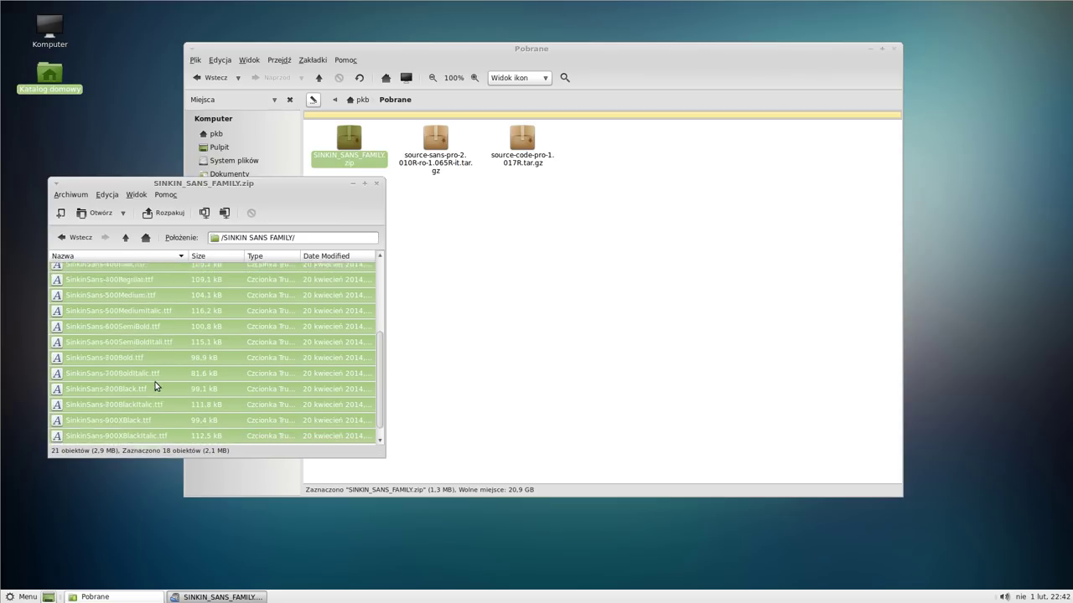
pyautogui.moveTo(114, 348); pyautogui.dragTo(653, 352)
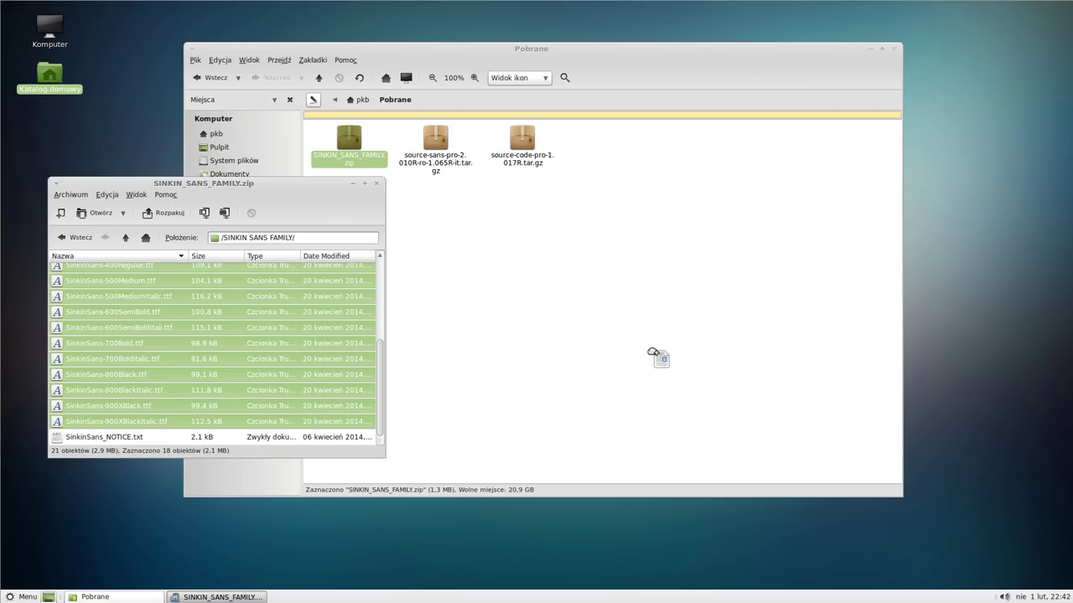
pyautogui.moveTo(653, 352); pyautogui.dragTo(653, 352)
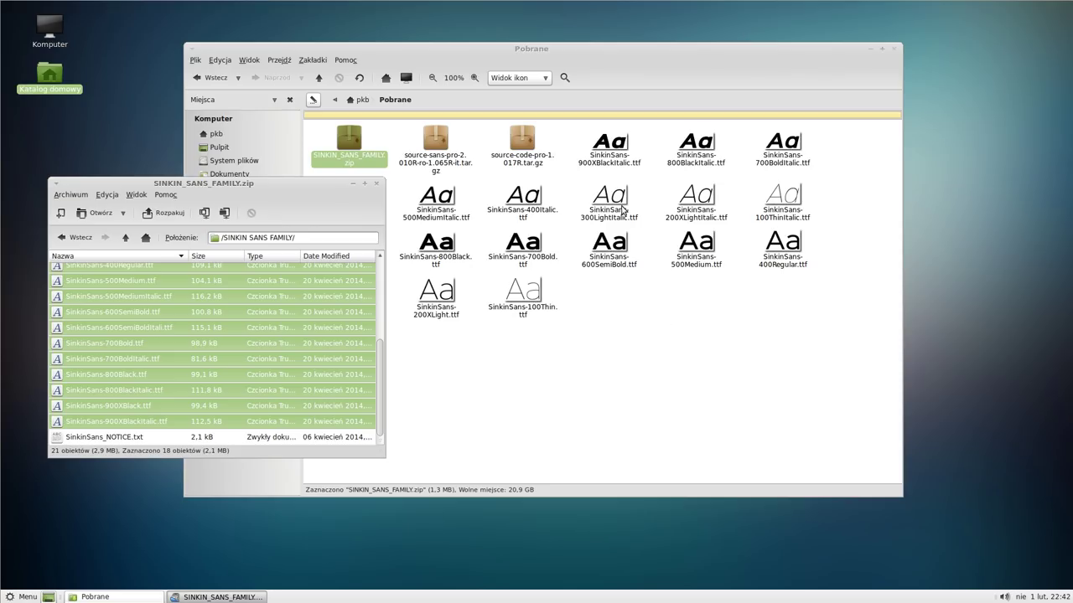
pyautogui.click(378, 186)
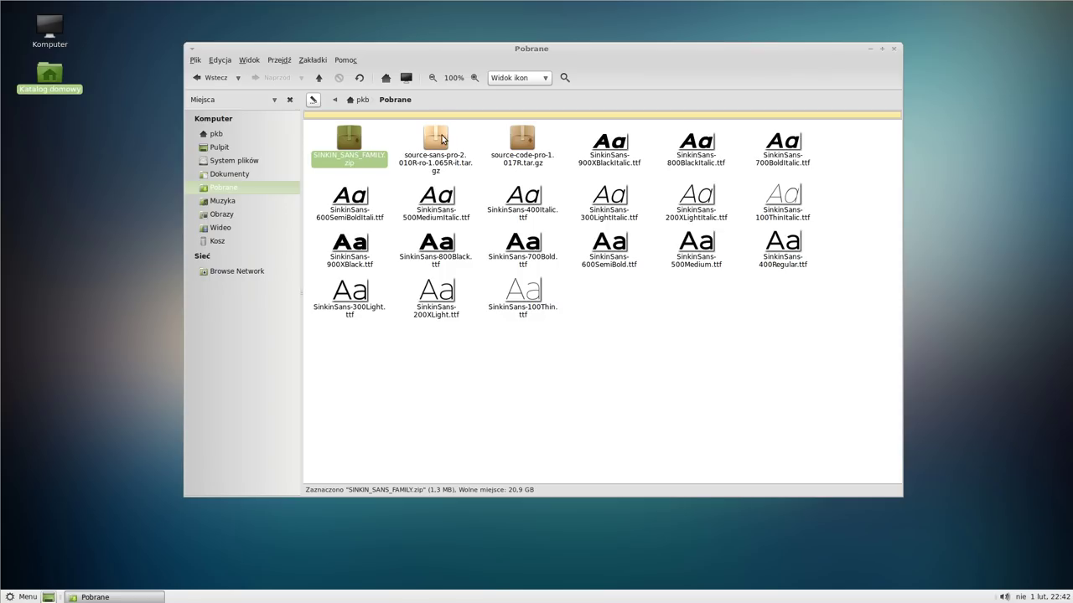
# - Open source-sans-pro-2.010R-ro-1.065R-it.tar.gz, reposition its window and enter the TTF folder inside the archive's main folder
pyautogui.doubleClick(435, 141)
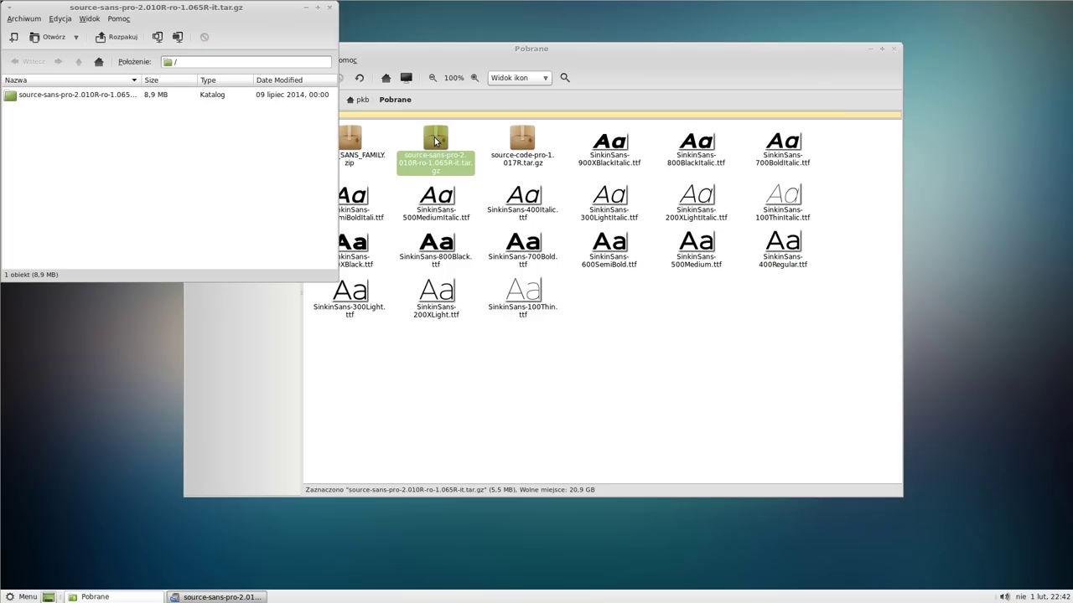
pyautogui.moveTo(257, 11); pyautogui.dragTo(306, 161)
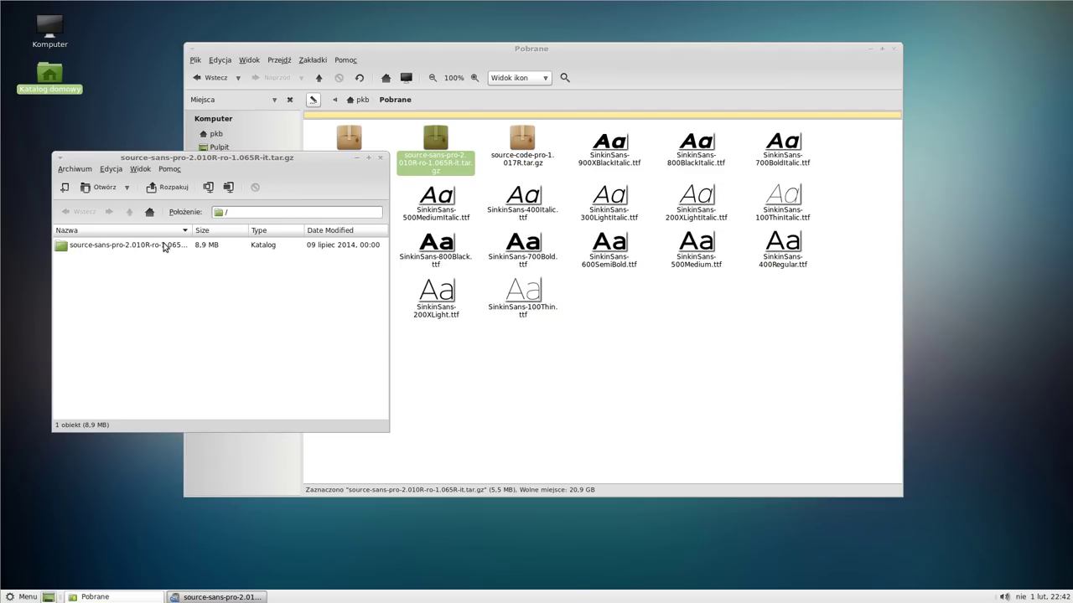
pyautogui.doubleClick(106, 246)
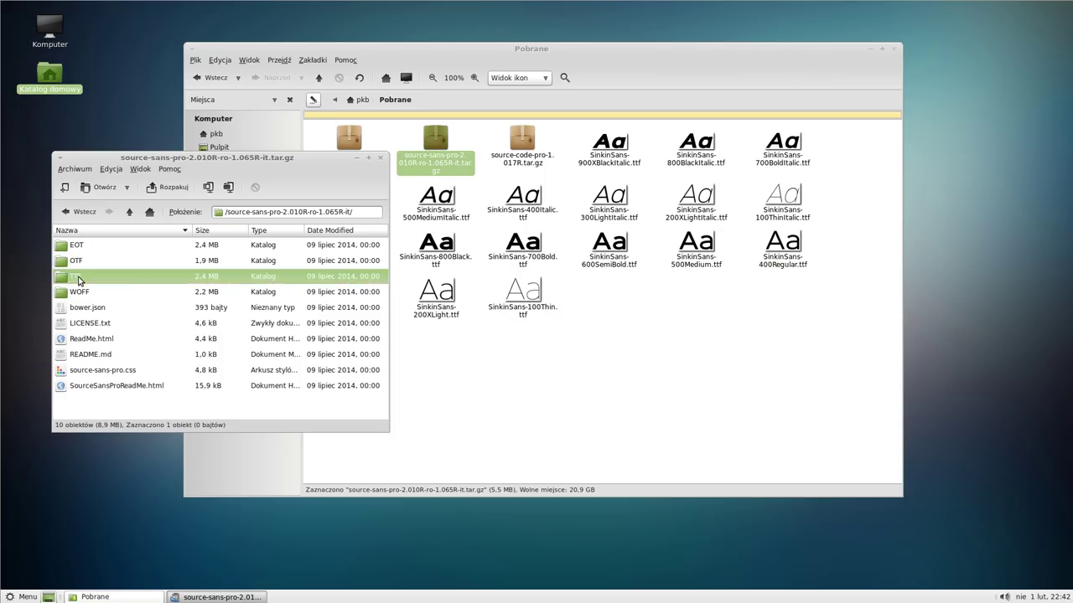
pyautogui.doubleClick(77, 279)
# - Extract all SourceSansPro .ttf files, from Black through SemiboldIt, into the Pobrane folder and close the archive
pyautogui.click(126, 248)
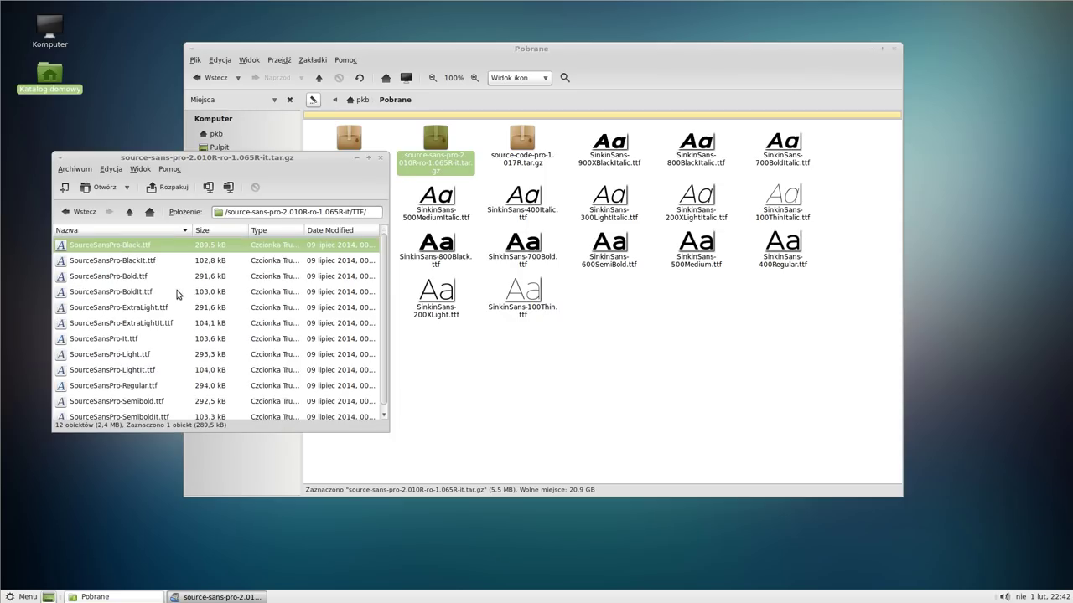
pyautogui.scroll(-1, 385, 294)
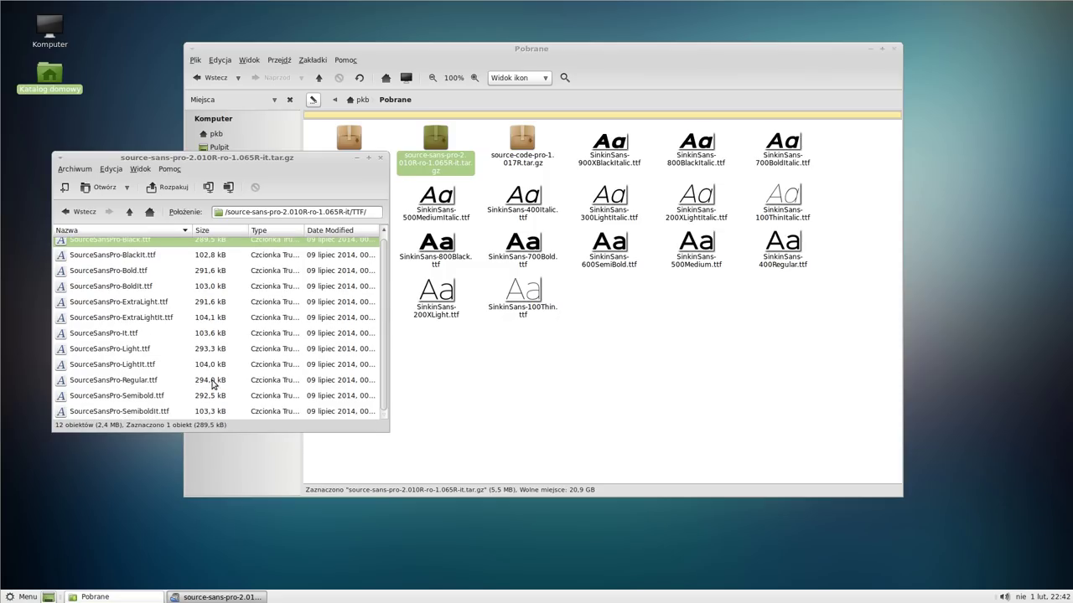
pyautogui.keyDown('shift'); pyautogui.click(142, 410); pyautogui.keyUp('shift')
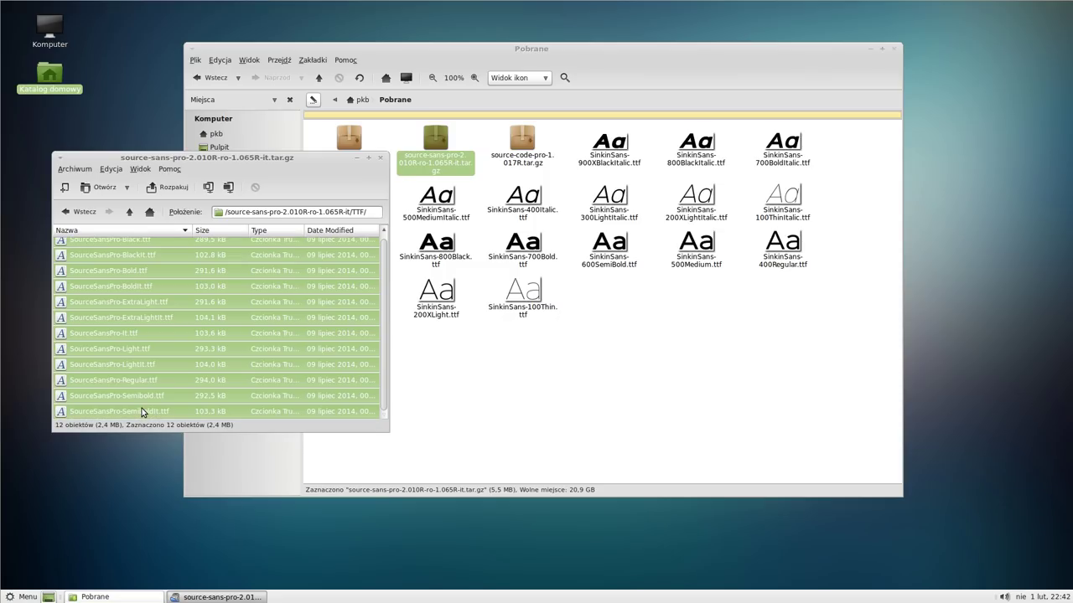
pyautogui.moveTo(121, 310); pyautogui.dragTo(647, 386)
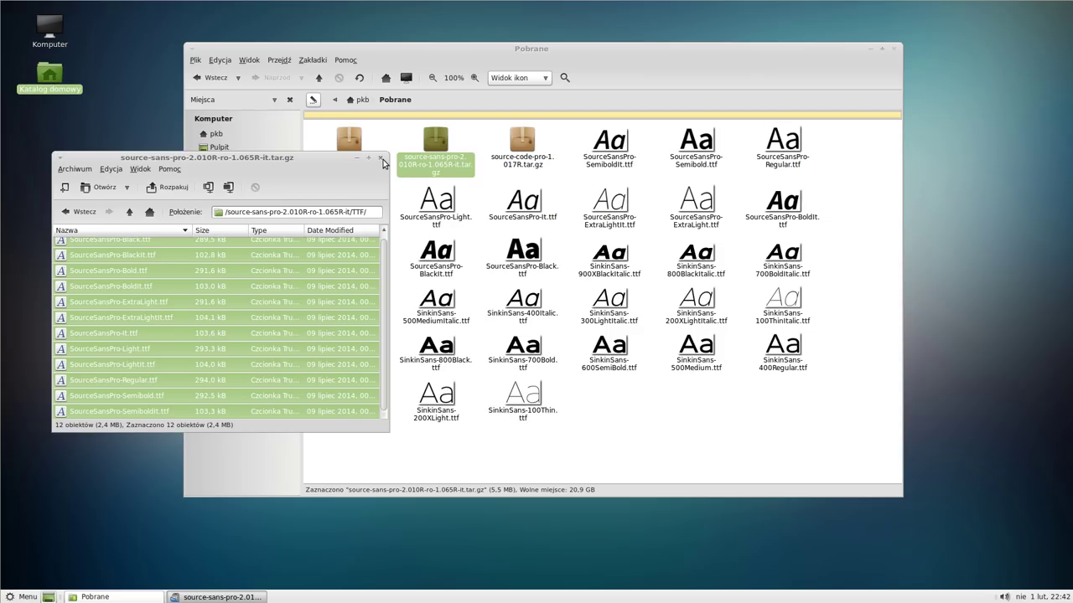
pyautogui.click(381, 158)
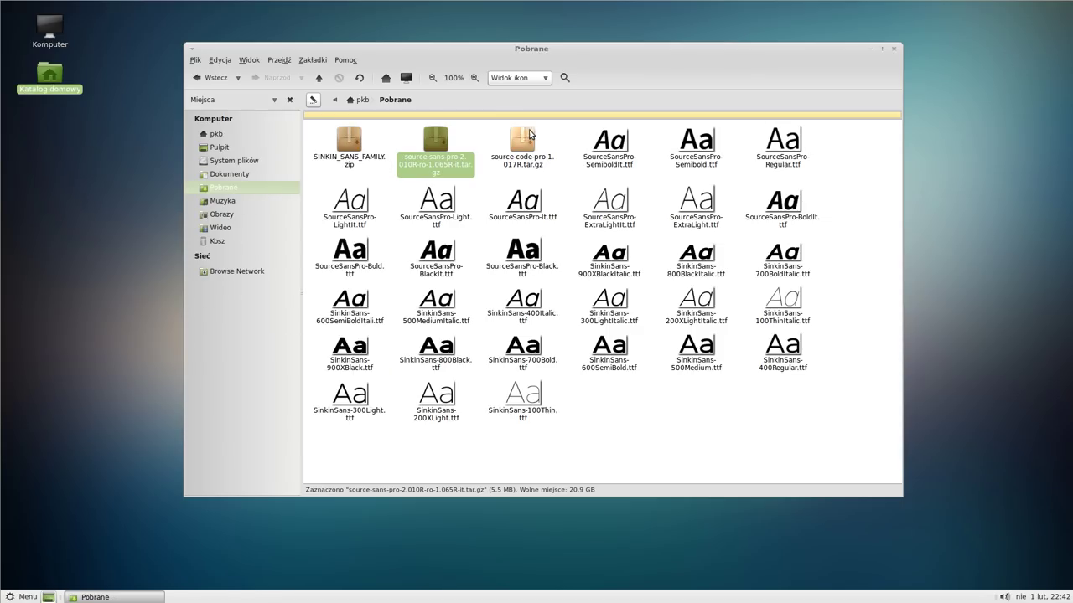
# - Open source-code-pro-1.017R.tar.gz, extract all SourceCodePro .ttf files from its TTF folder into Pobrane, and close the archive
pyautogui.doubleClick(530, 136)
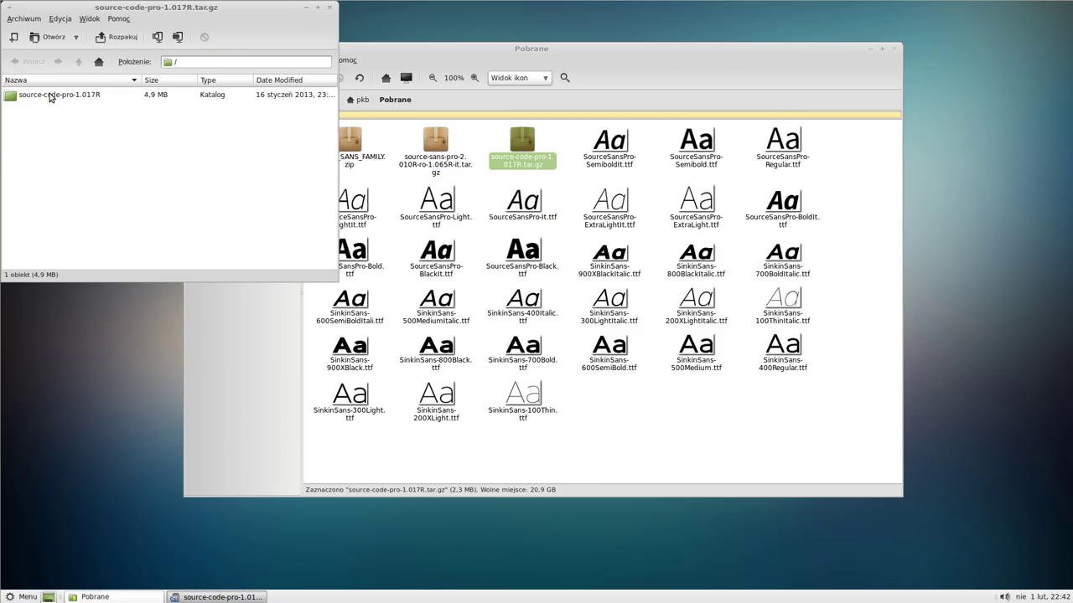
pyautogui.doubleClick(51, 97)
pyautogui.doubleClick(26, 143)
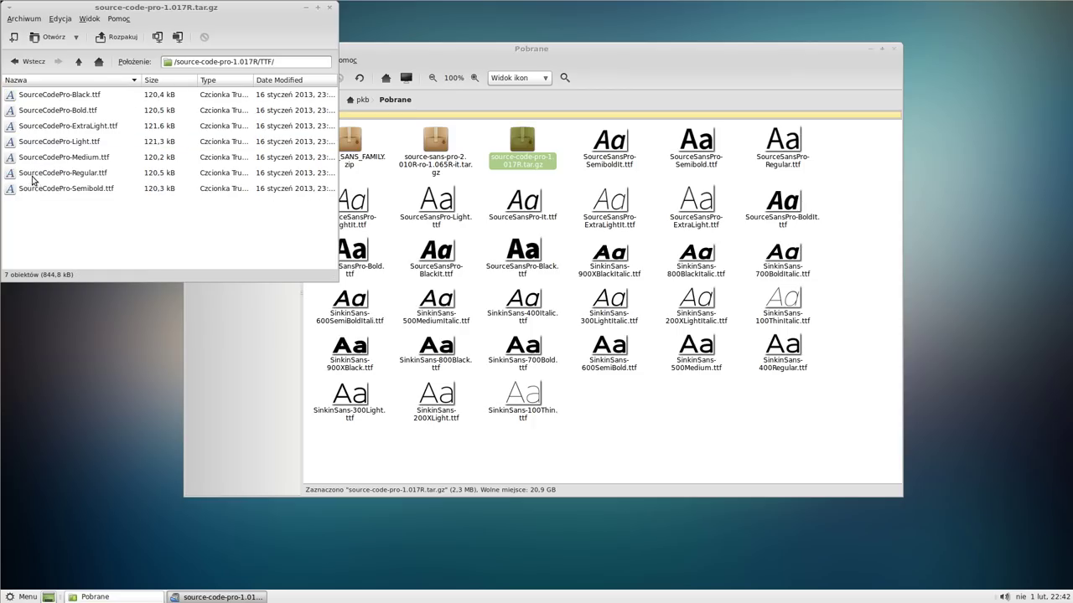
pyautogui.click(49, 99)
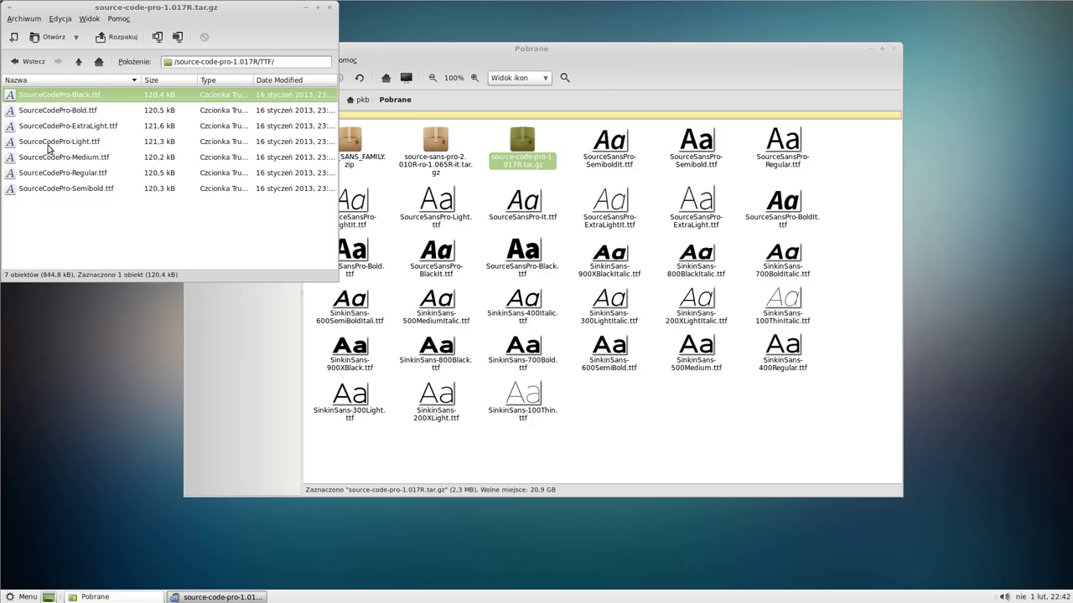
pyautogui.keyDown('shift'); pyautogui.click(52, 189); pyautogui.keyUp('shift')
pyautogui.moveTo(51, 144); pyautogui.dragTo(631, 420)
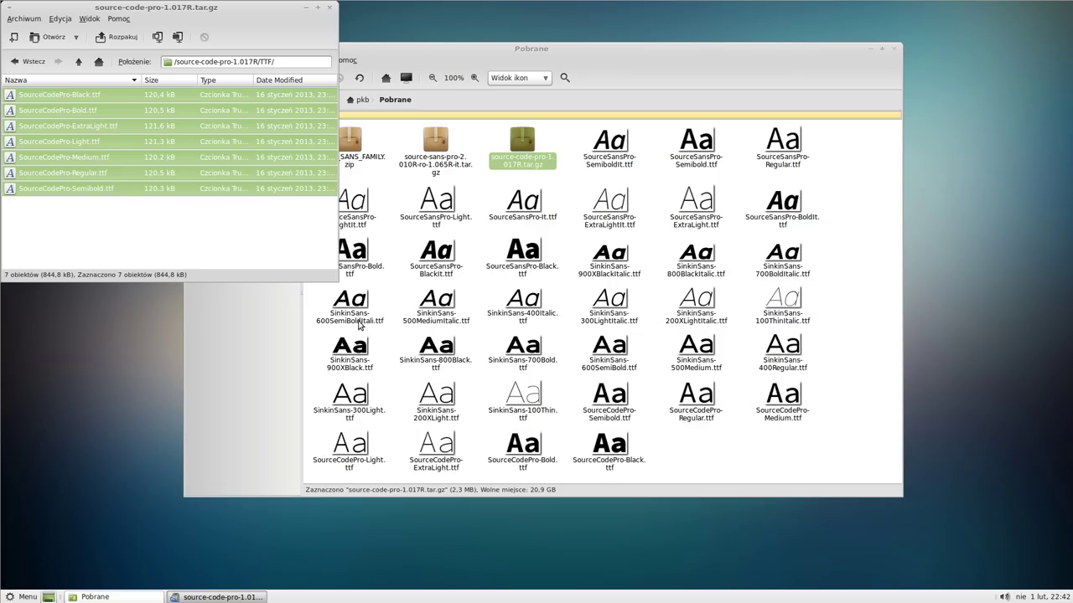
pyautogui.click(329, 7)
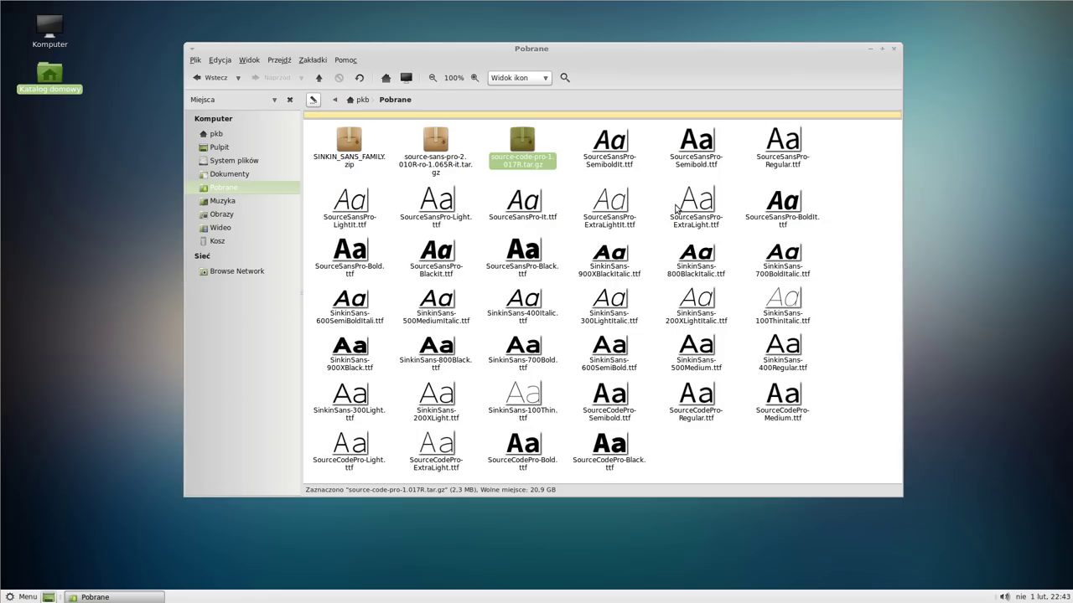
# - Select all the extracted .ttf font files in Pobrane, leaving out the three archives, and cut them
pyautogui.click(858, 149)
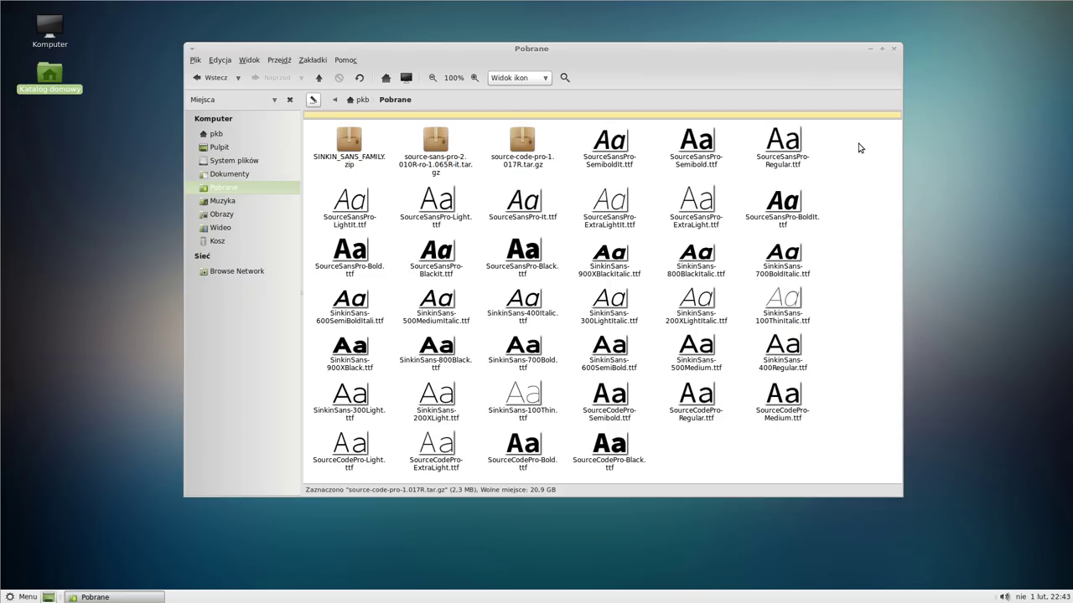
pyautogui.moveTo(858, 149); pyautogui.dragTo(605, 446)
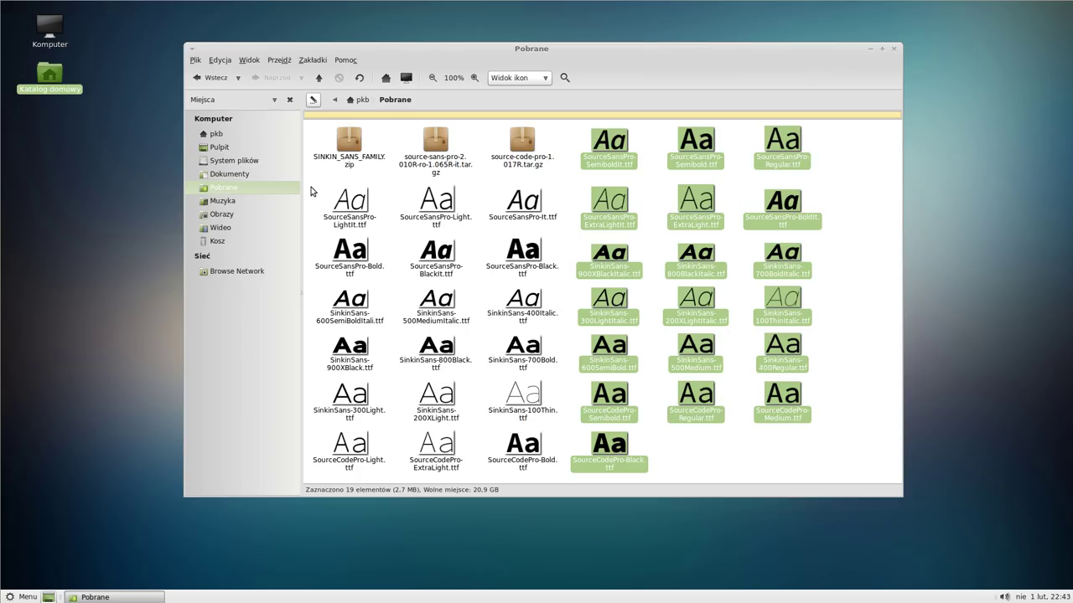
pyautogui.moveTo(314, 194); pyautogui.dragTo(541, 460)
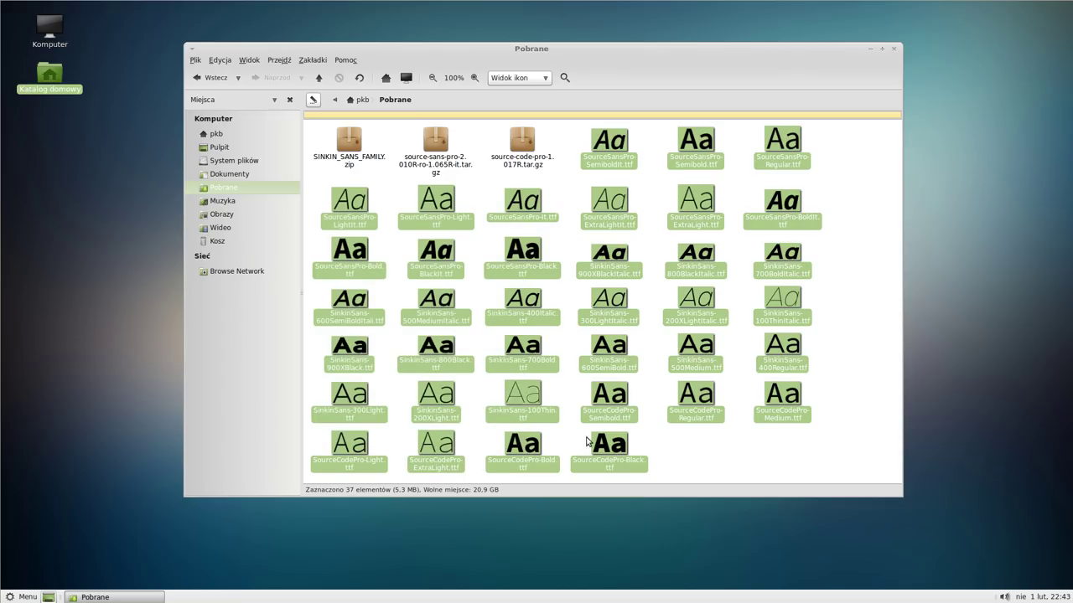
pyautogui.rightClick(782, 144)
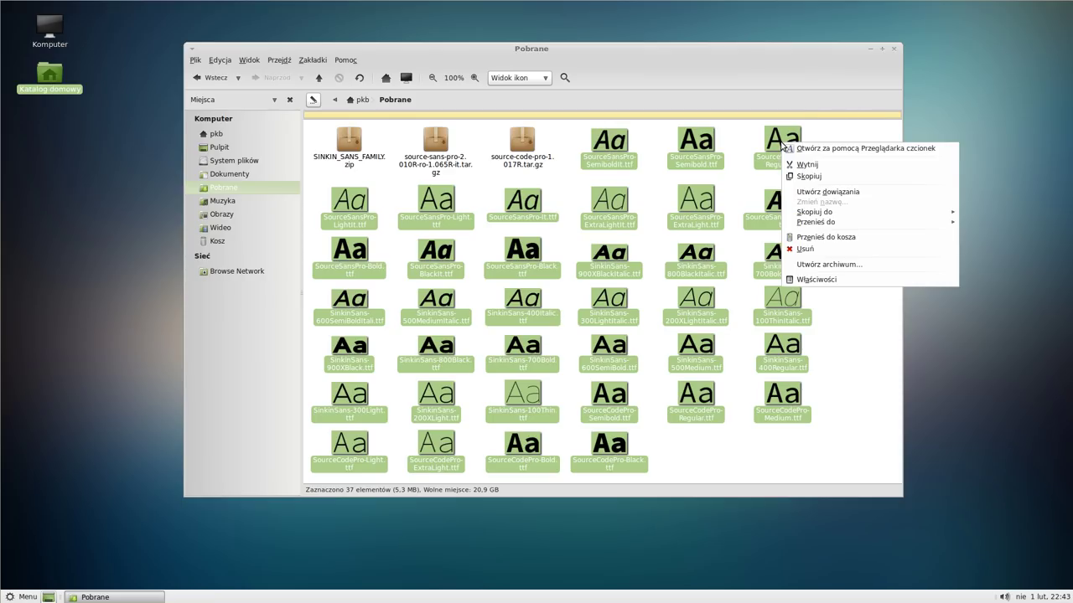
pyautogui.click(829, 167)
# - Create a new folder named fonty in the Pobrane folder
pyautogui.rightClick(846, 194)
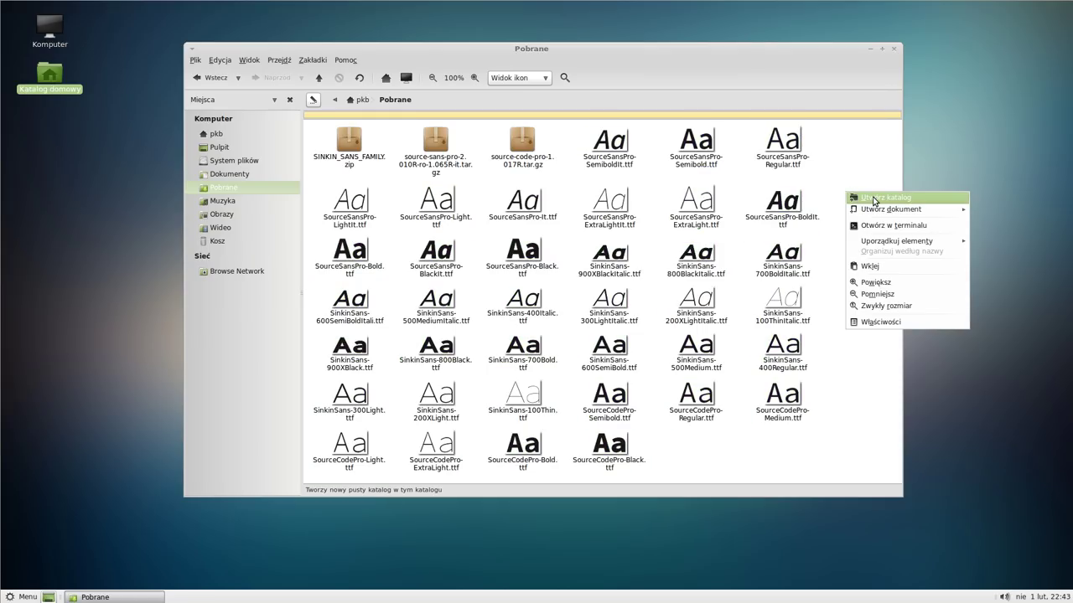
pyautogui.click(873, 199)
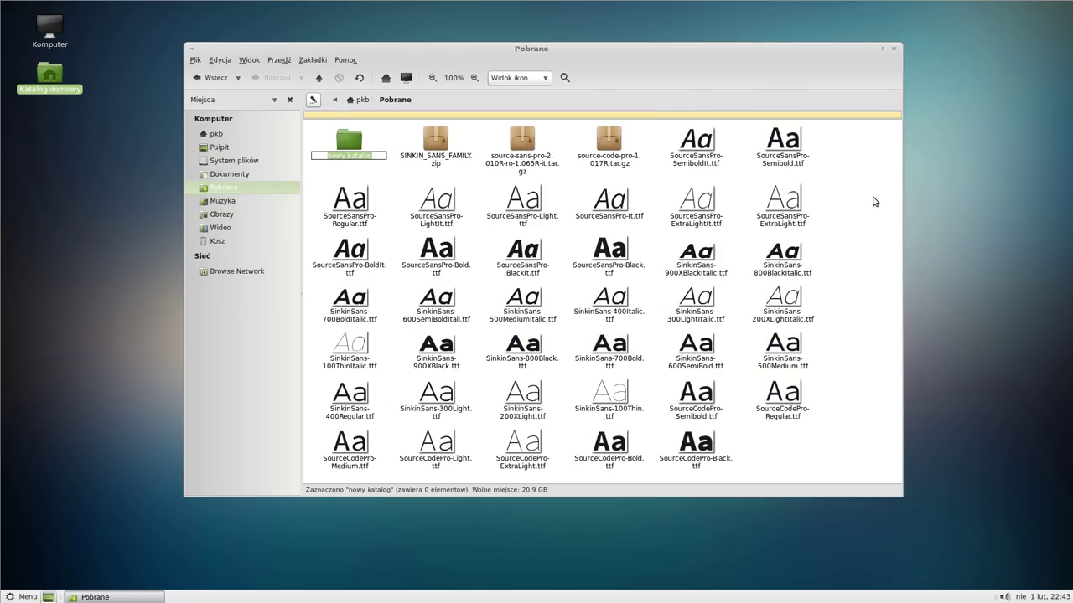
pyautogui.write('fonty')
pyautogui.press('Return')
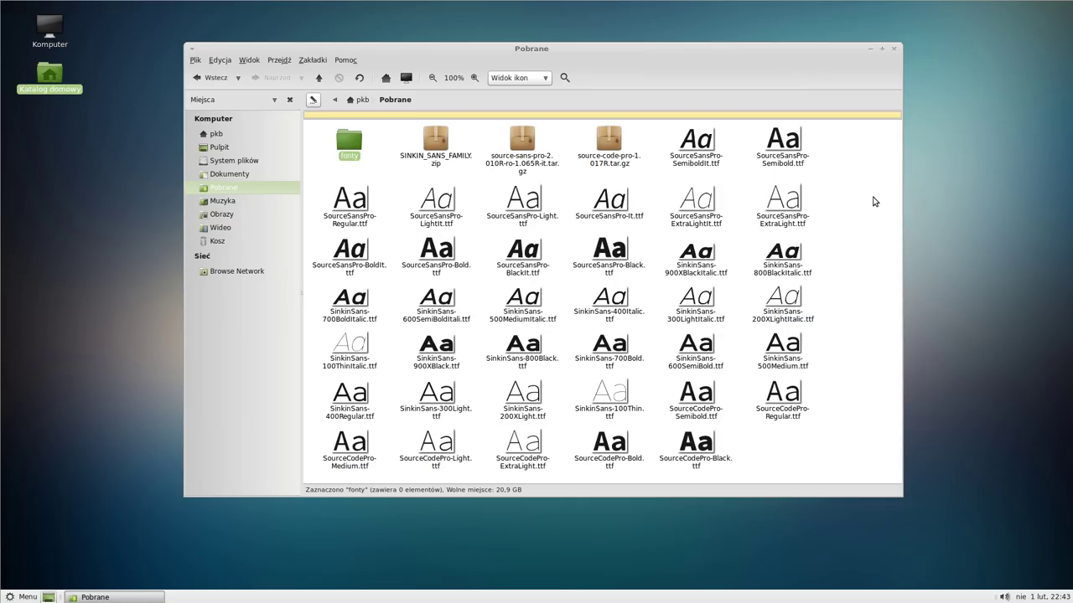
# - Paste the cut font files into the fonty folder and clear the selection
pyautogui.doubleClick(350, 143)
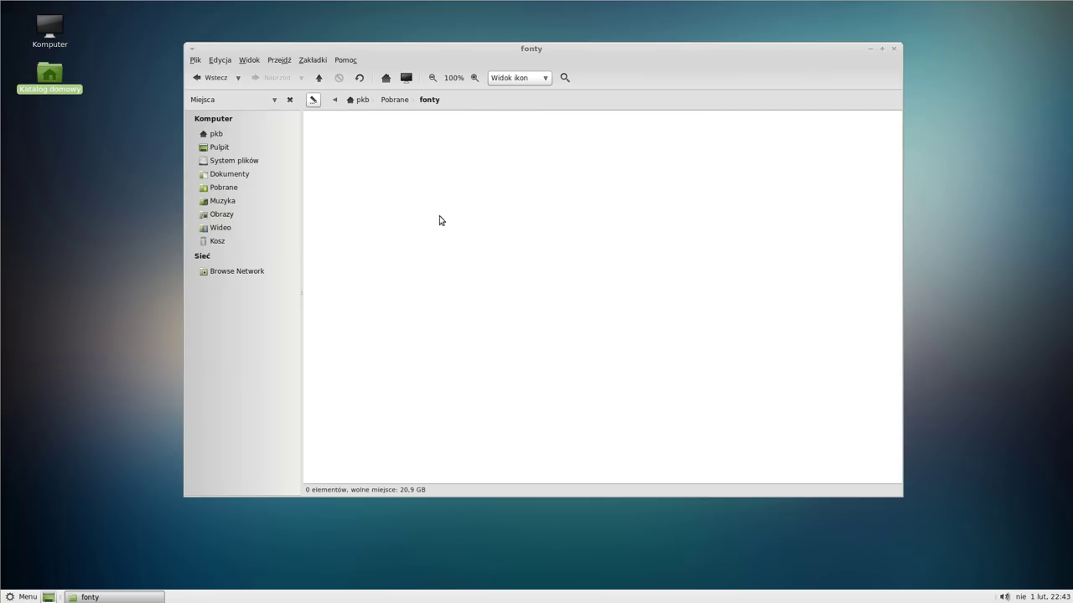
pyautogui.hotkey('ctrl', 'v')
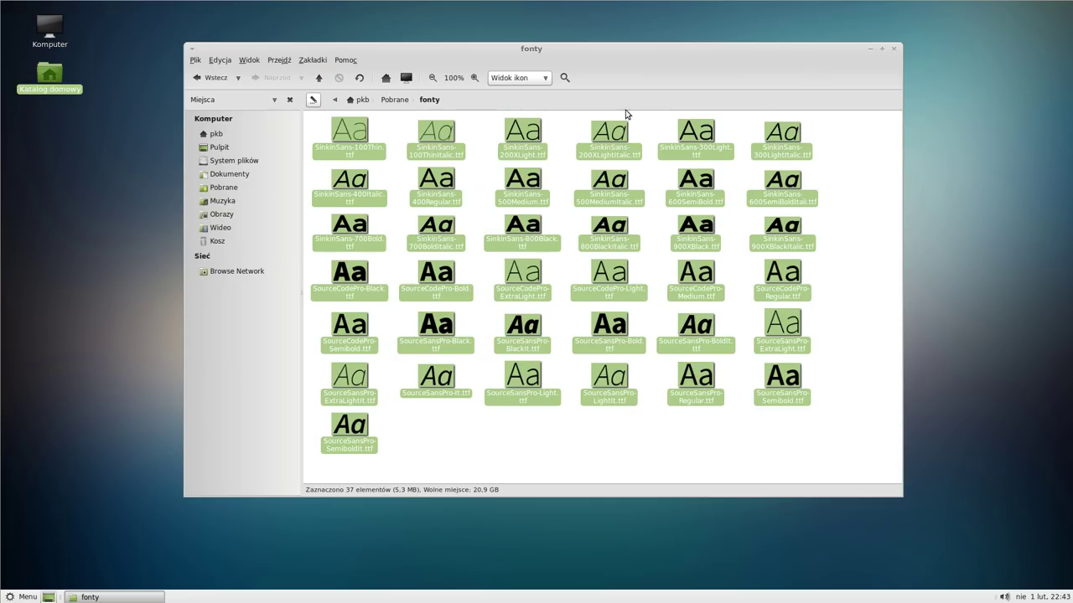
pyautogui.click(699, 433)
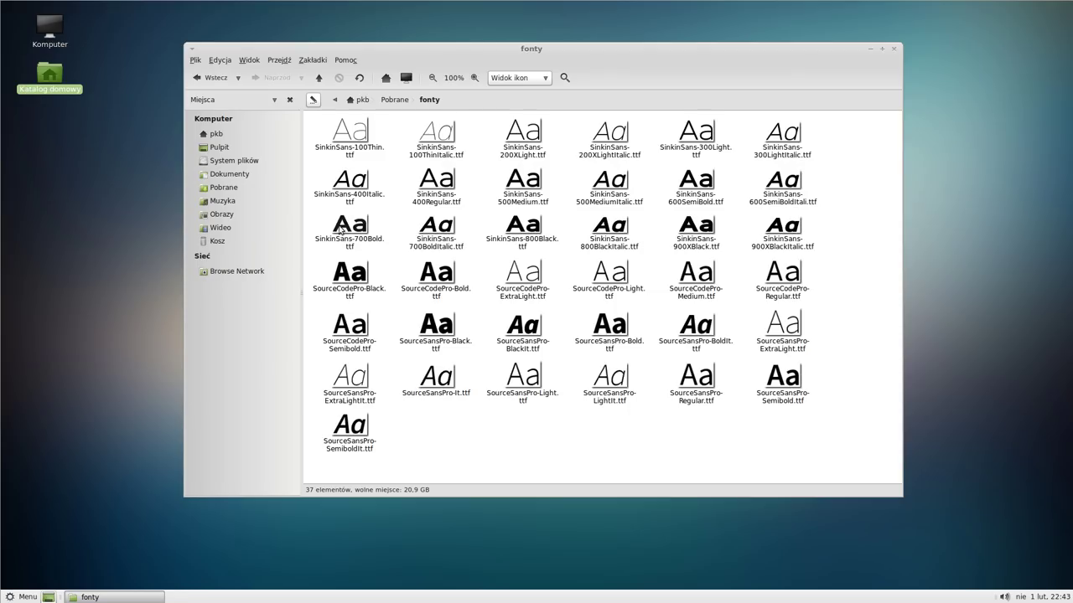
# - Reopen the fonty folder from Pobrane and open all its font files in the font viewer (Przeglądarka czcionek)
pyautogui.click(215, 184)
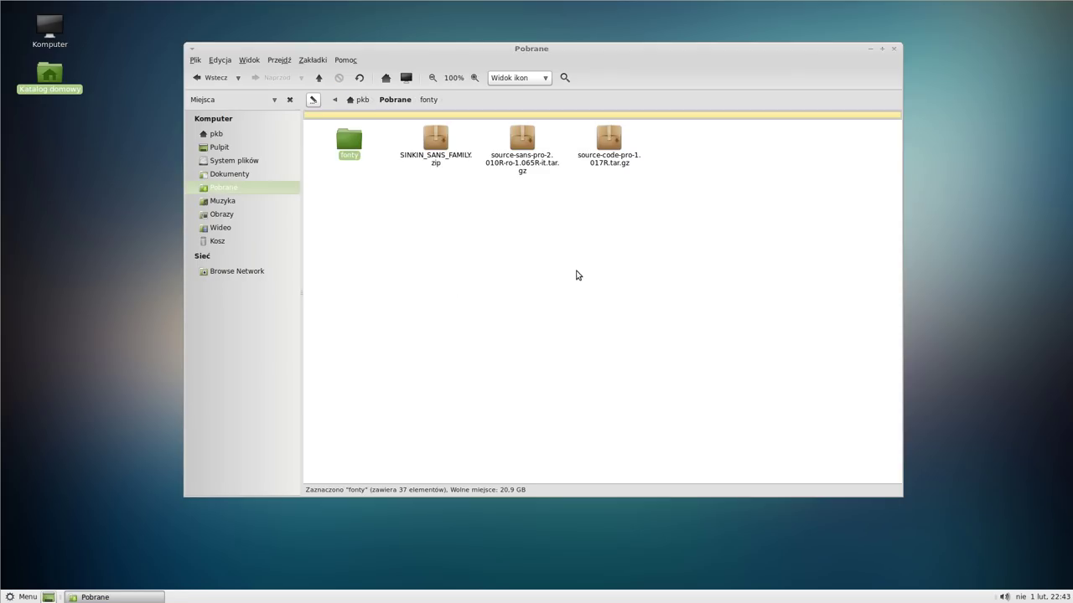
pyautogui.click(577, 271)
pyautogui.doubleClick(351, 144)
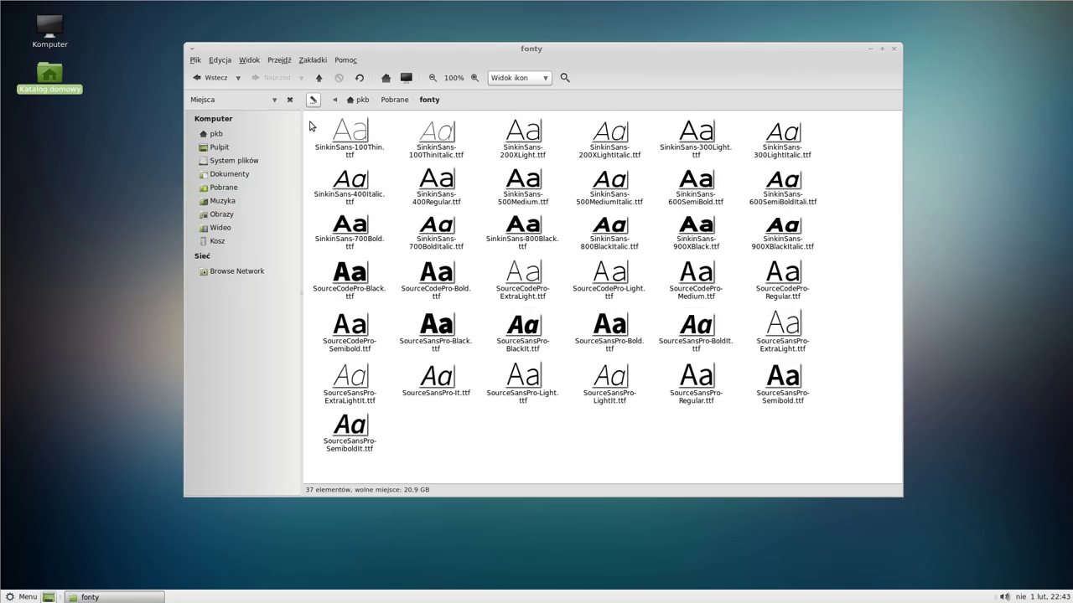
pyautogui.moveTo(310, 125); pyautogui.dragTo(783, 461)
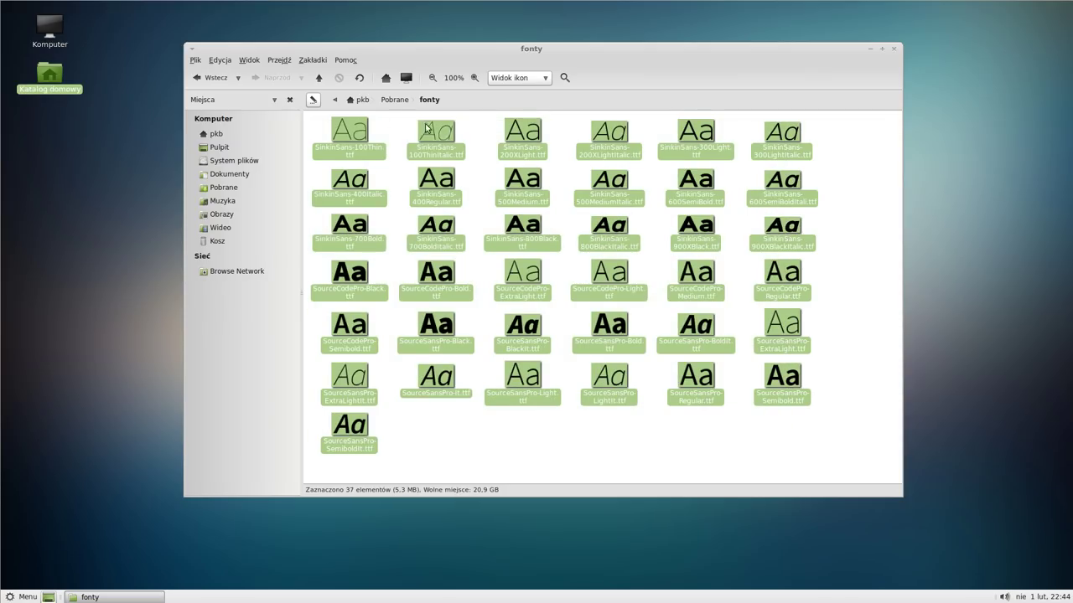
pyautogui.rightClick(366, 133)
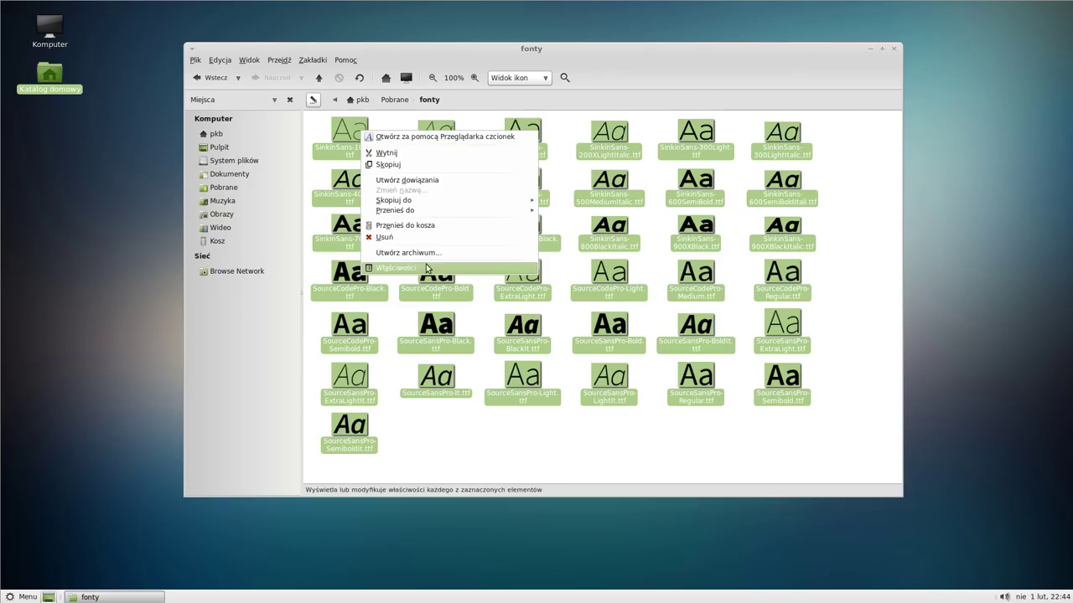
pyautogui.click(451, 139)
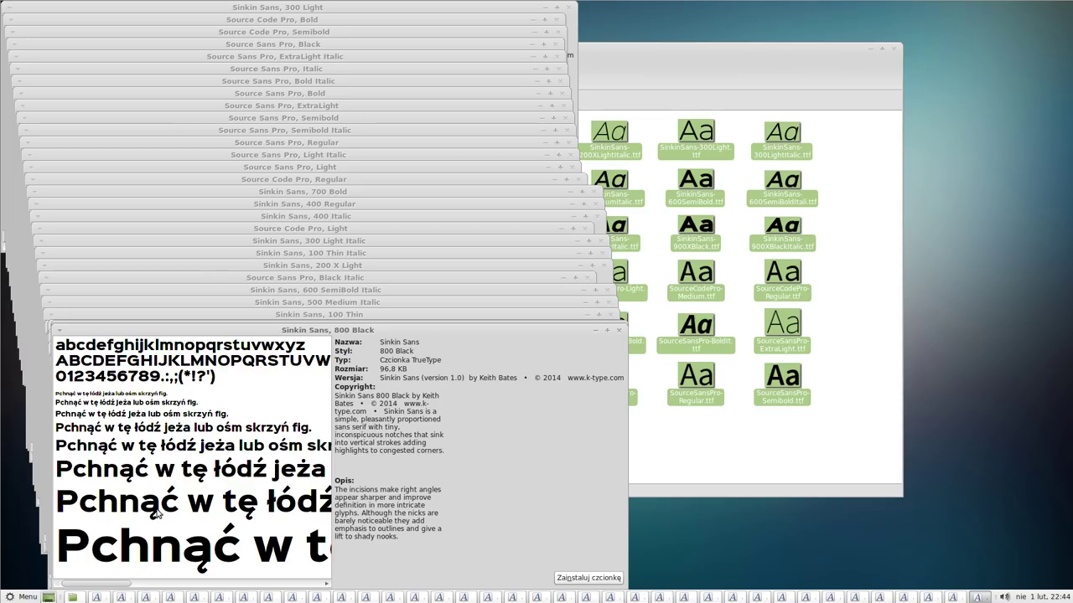
# - Install every opened Sinkin Sans, Source Code Pro and Source Sans Pro font, closing each preview window, and clear the file selection
pyautogui.click(592, 578)
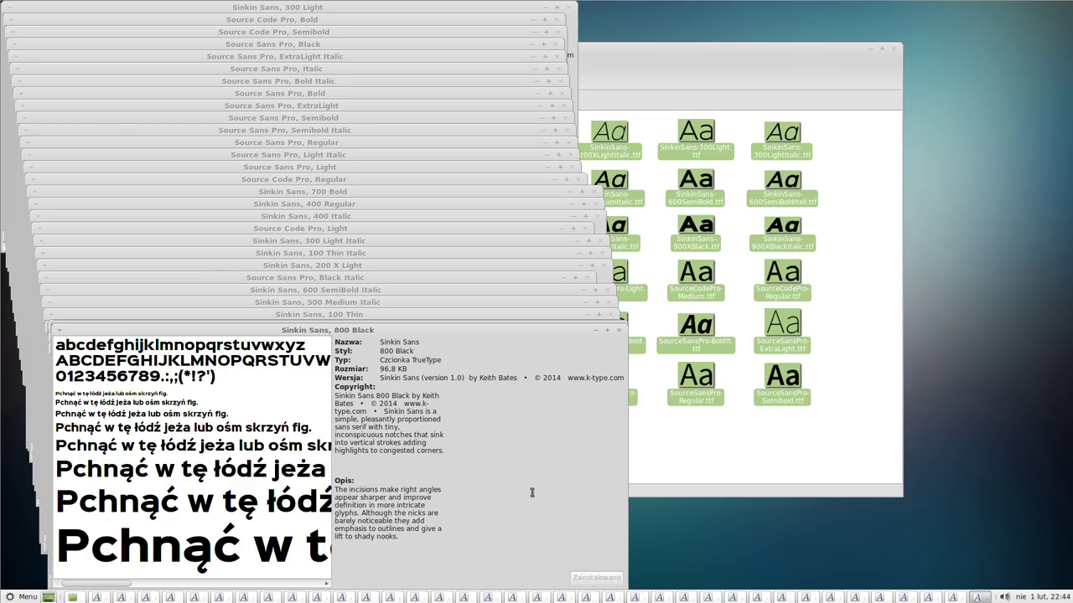
pyautogui.hotkey('alt', 'F4')
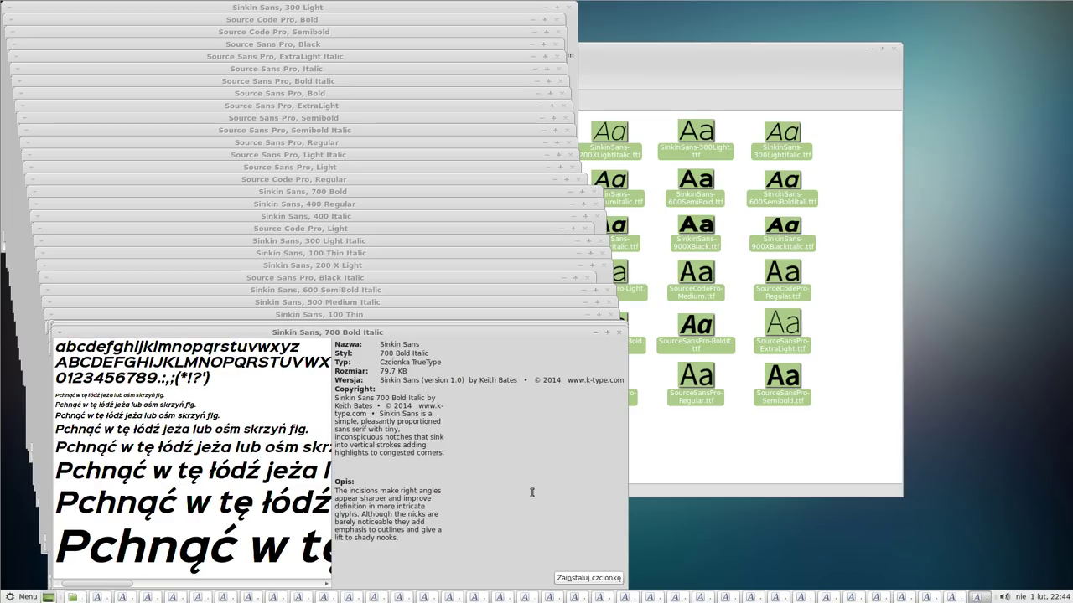
pyautogui.click(585, 579)
pyautogui.hotkey('alt', 'F4')
pyautogui.click(576, 579)
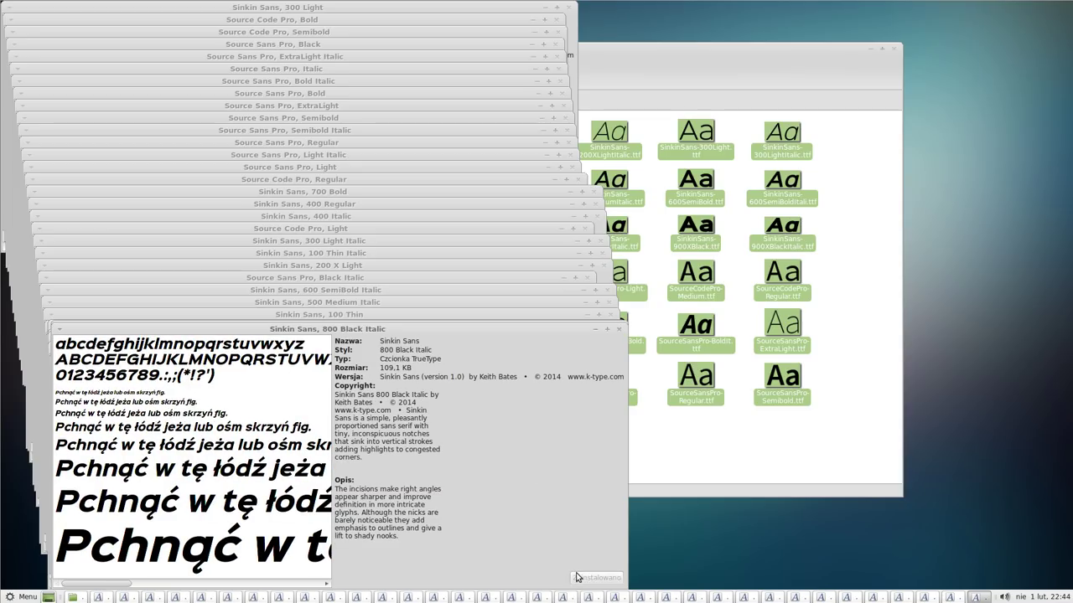
pyautogui.hotkey('alt', 'F4')
pyautogui.click(575, 579)
pyautogui.hotkey('alt', 'F4')
pyautogui.click(575, 579)
pyautogui.hotkey('alt', 'F4')
pyautogui.click(575, 579)
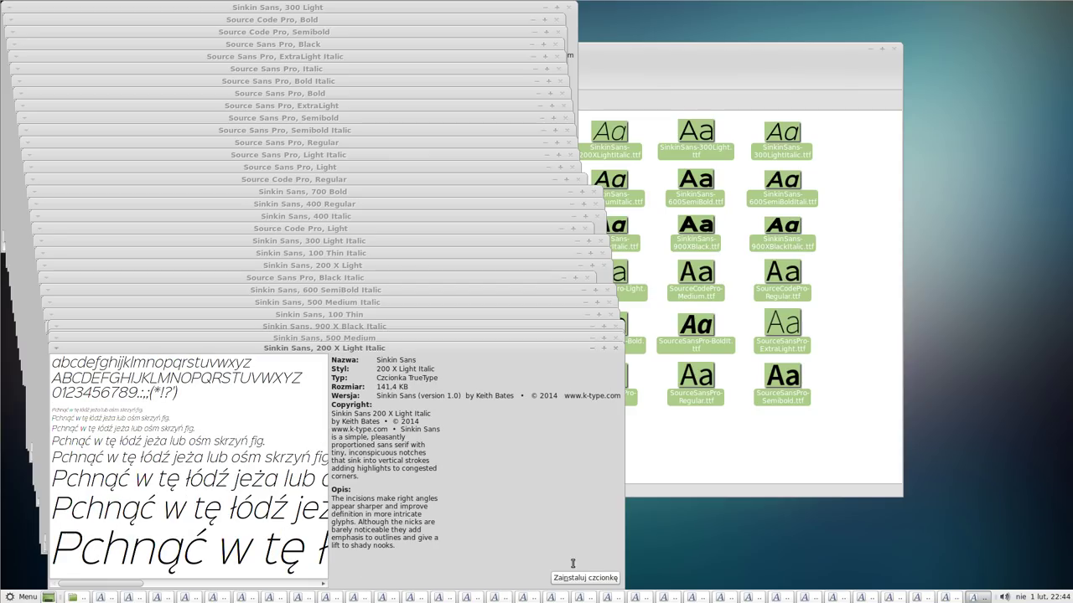
pyautogui.hotkey('alt', 'F4')
pyautogui.click(575, 579)
pyautogui.hotkey('alt', 'F4')
pyautogui.click(575, 580)
pyautogui.hotkey('alt', 'F4')
pyautogui.click(568, 543)
pyautogui.hotkey('alt', 'F4')
pyautogui.click(567, 543)
pyautogui.hotkey('alt', 'F4')
pyautogui.click(567, 539)
pyautogui.hotkey('alt', 'F4')
pyautogui.click(570, 543)
pyautogui.hotkey('alt', 'F4')
pyautogui.click(559, 537)
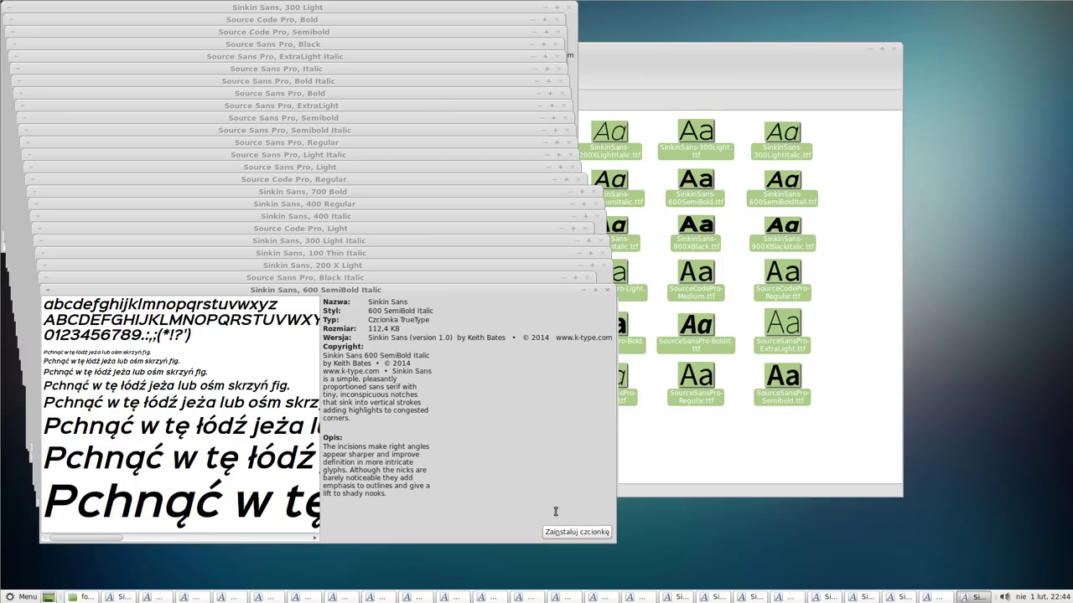
pyautogui.hotkey('alt', 'F4')
pyautogui.click(549, 492)
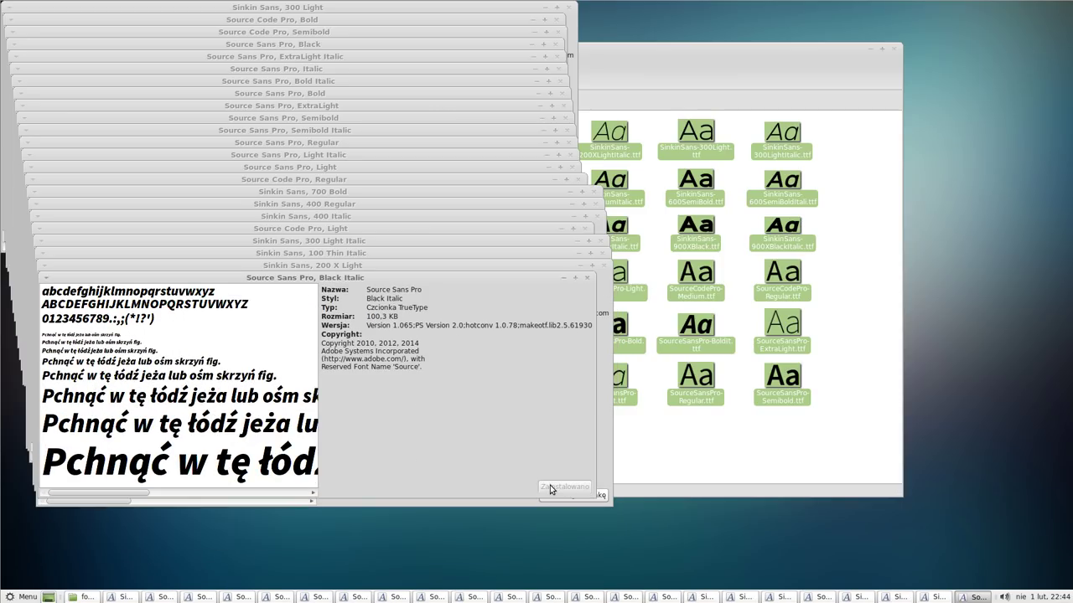
pyautogui.hotkey('alt', 'F4')
pyautogui.click(555, 498)
pyautogui.hotkey('alt', 'F4')
pyautogui.click(557, 487)
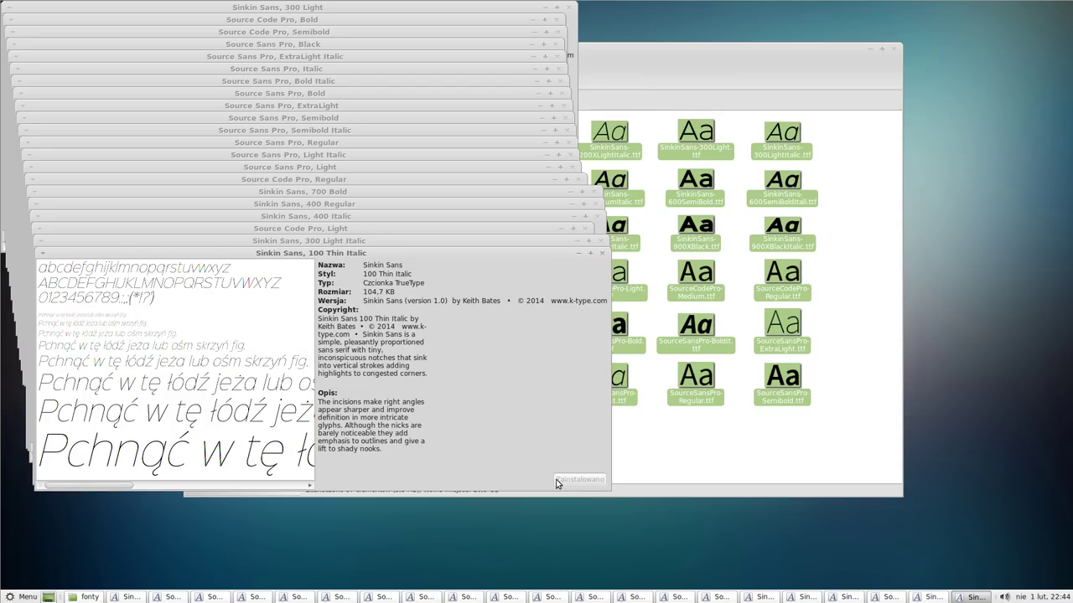
pyautogui.hotkey('alt', 'F4')
pyautogui.click(555, 476)
pyautogui.hotkey('alt', 'F4')
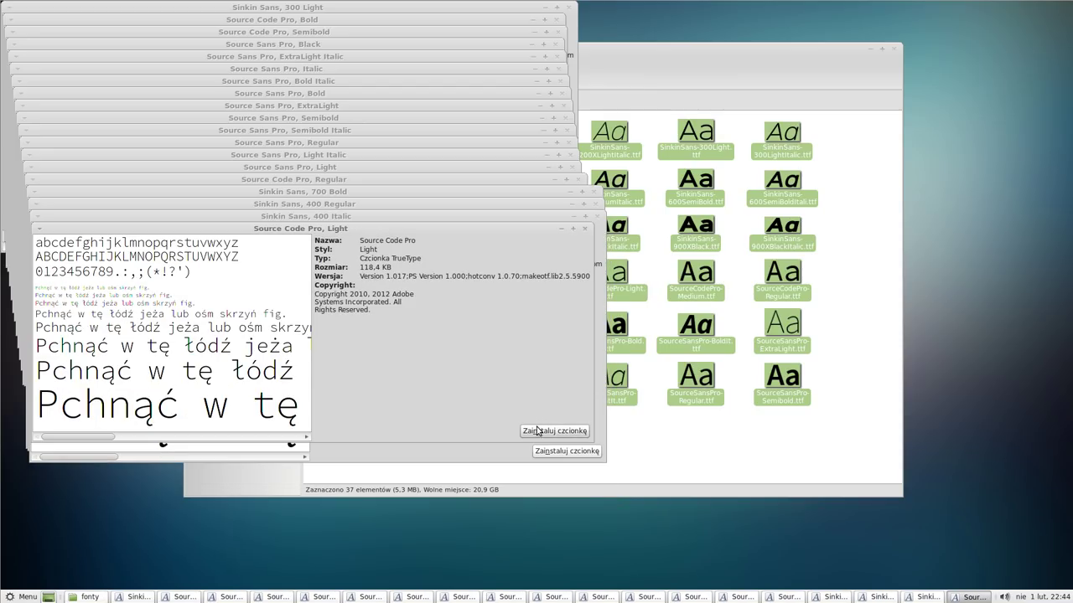
pyautogui.click(554, 431)
pyautogui.hotkey('alt', 'F4')
pyautogui.click(559, 452)
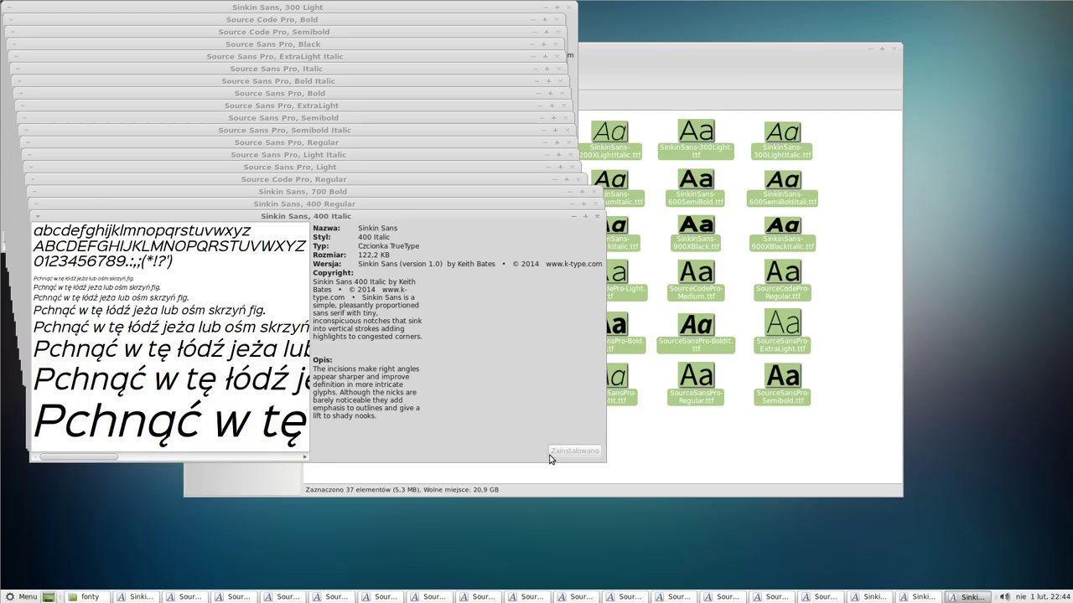
pyautogui.hotkey('alt', 'F4')
pyautogui.click(543, 440)
pyautogui.hotkey('alt', 'F4')
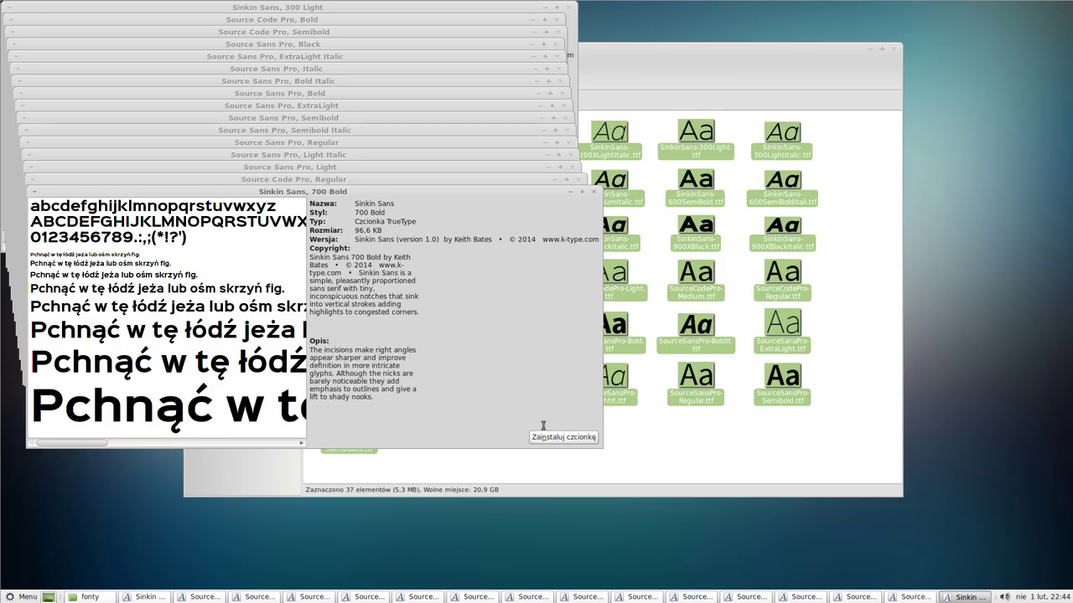
pyautogui.hotkey('alt', 'F4')
pyautogui.click(546, 374)
pyautogui.hotkey('alt', 'F4')
pyautogui.click(545, 364)
pyautogui.hotkey('alt', 'F4')
pyautogui.click(545, 360)
pyautogui.hotkey('alt', 'F4')
pyautogui.click(542, 350)
pyautogui.hotkey('alt', 'F4')
pyautogui.click(536, 337)
pyautogui.hotkey('alt', 'F4')
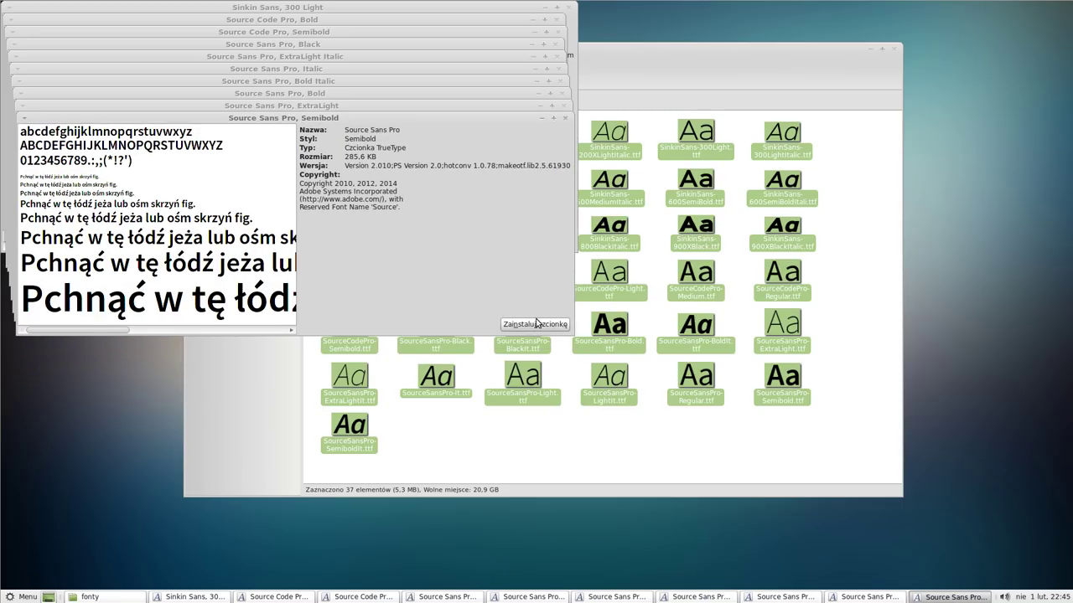
pyautogui.click(537, 324)
pyautogui.hotkey('alt', 'F4')
pyautogui.click(537, 310)
pyautogui.hotkey('alt', 'F4')
pyautogui.click(537, 302)
pyautogui.hotkey('alt', 'F4')
pyautogui.hotkey('alt', 'F4')
pyautogui.hotkey('alt', 'F4')
pyautogui.click(534, 260)
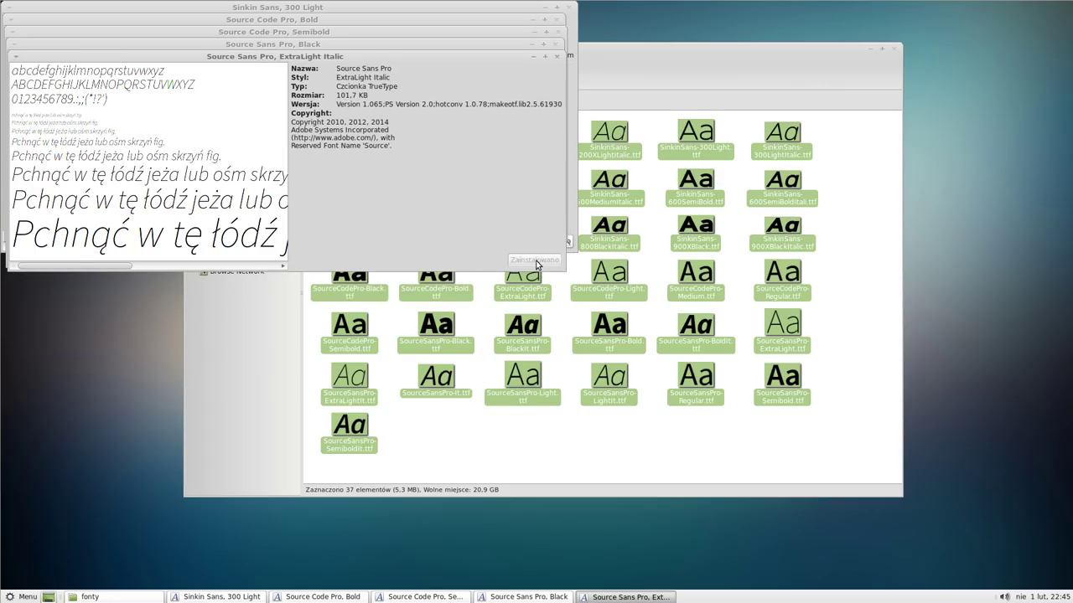
pyautogui.hotkey('alt', 'F4')
pyautogui.click(535, 249)
pyautogui.hotkey('alt', 'F4')
pyautogui.click(534, 231)
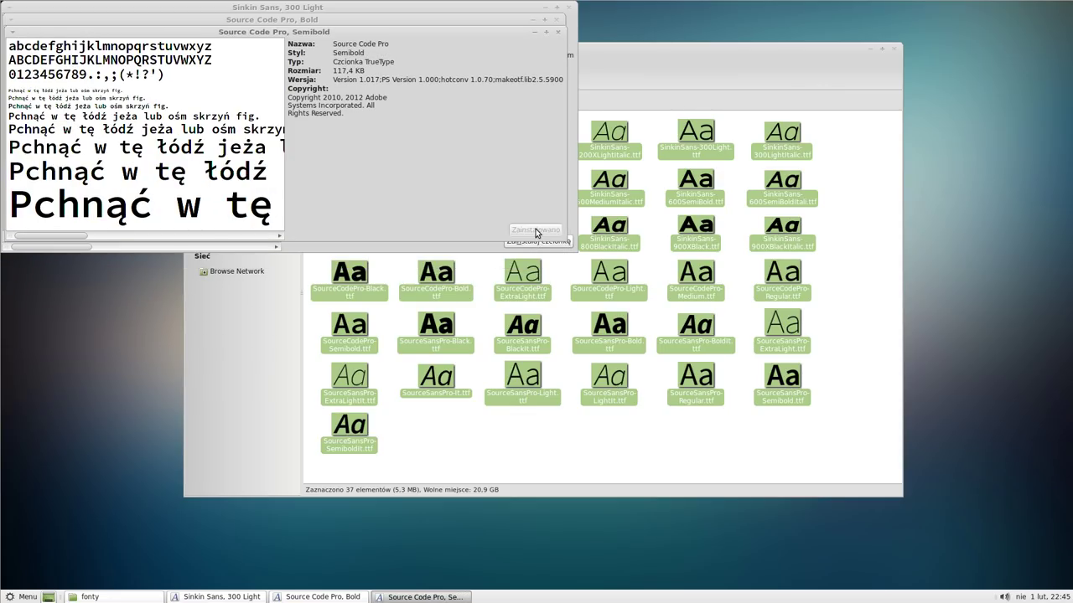
pyautogui.hotkey('alt', 'F4')
pyautogui.click(538, 240)
pyautogui.hotkey('alt', 'F4')
pyautogui.click(537, 241)
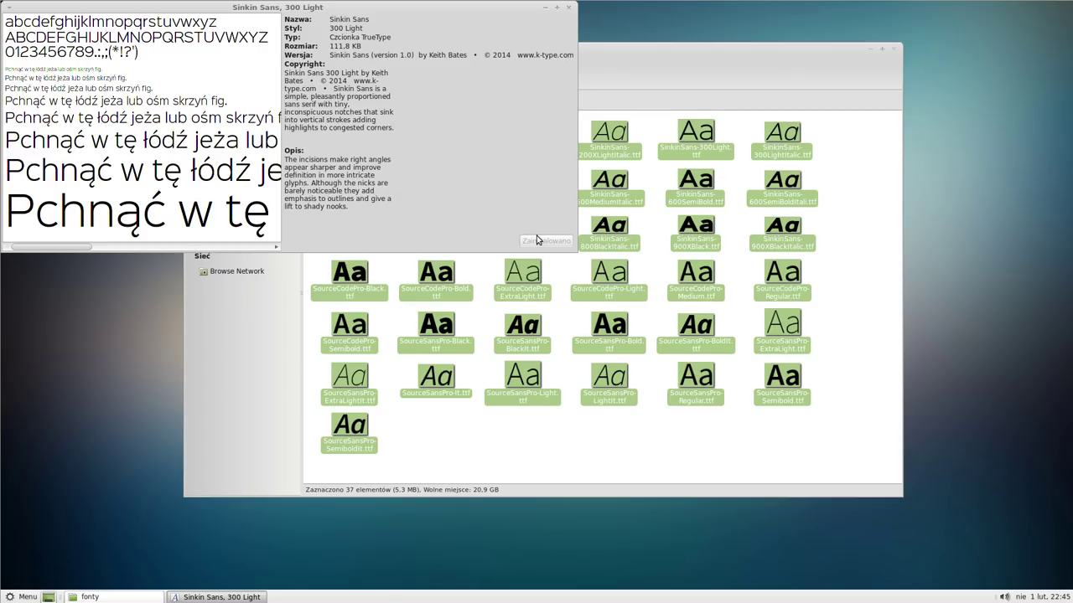
pyautogui.hotkey('alt', 'F4')
pyautogui.click(558, 434)
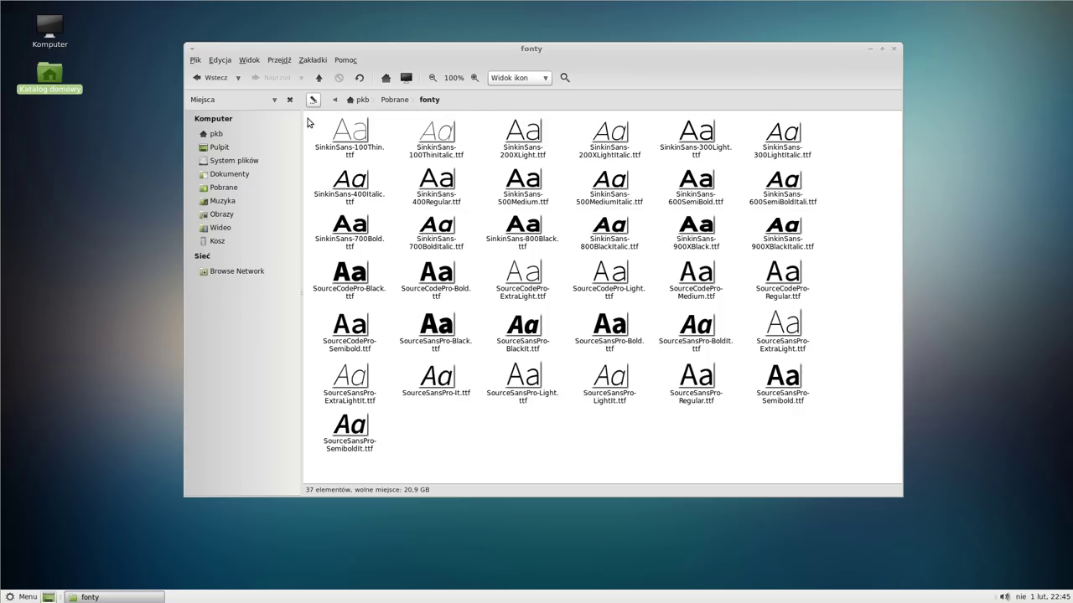
# - Open the hidden .fonts folder inside the home directory by entering its path, to check the installed fonts
pyautogui.click(214, 135)
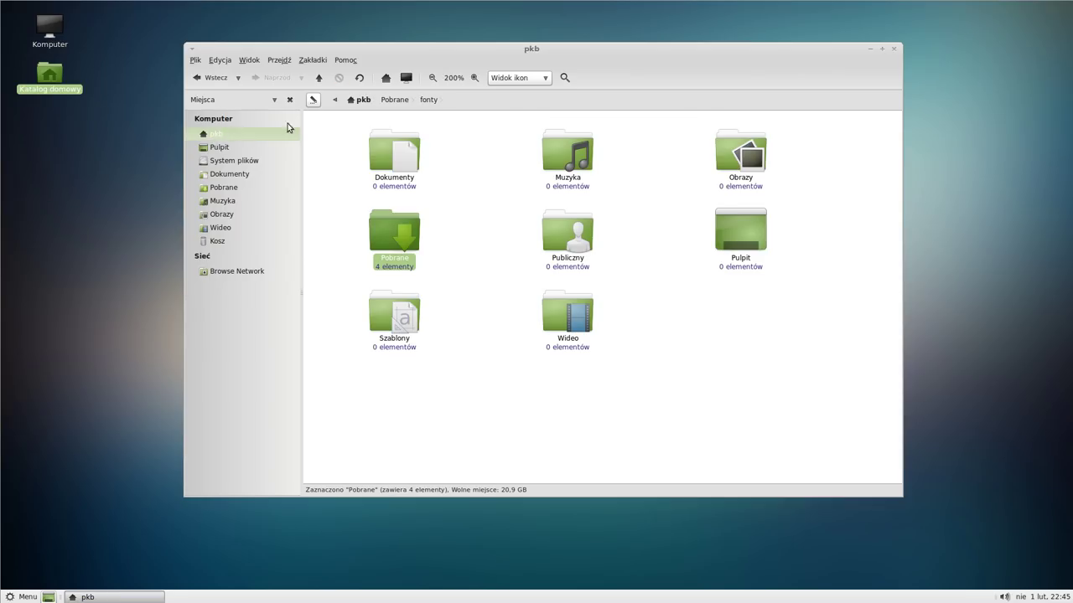
pyautogui.click(310, 100)
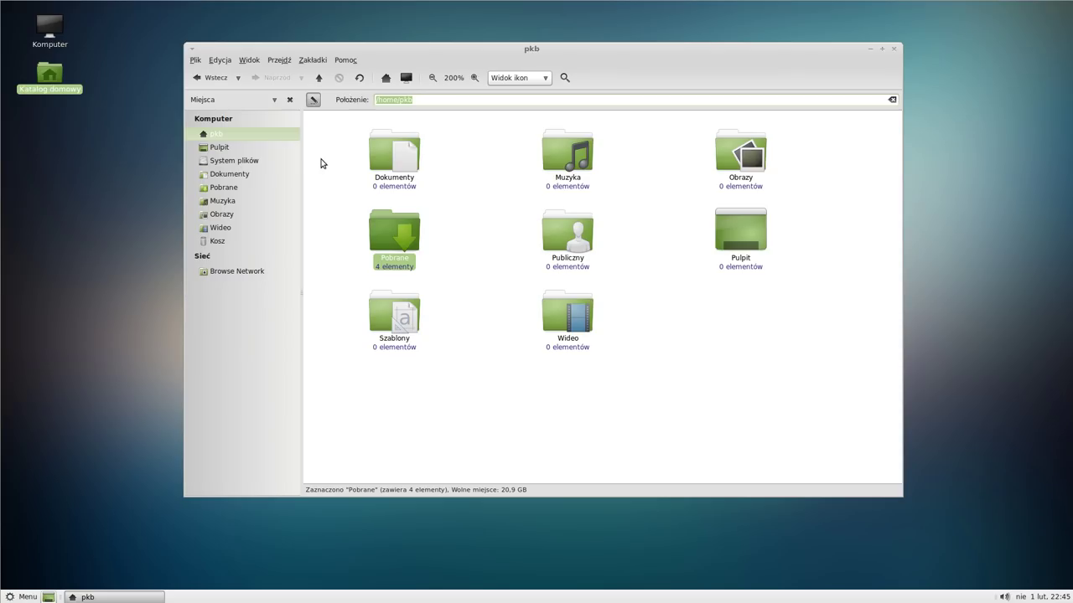
pyautogui.click(433, 99)
pyautogui.write('.fonts')
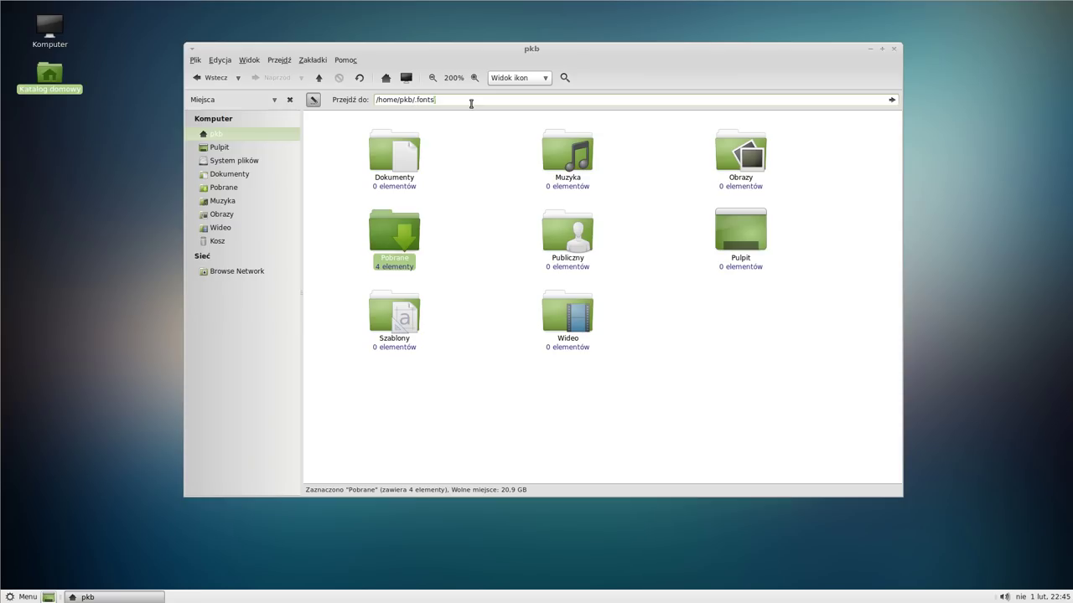
pyautogui.press('Return')
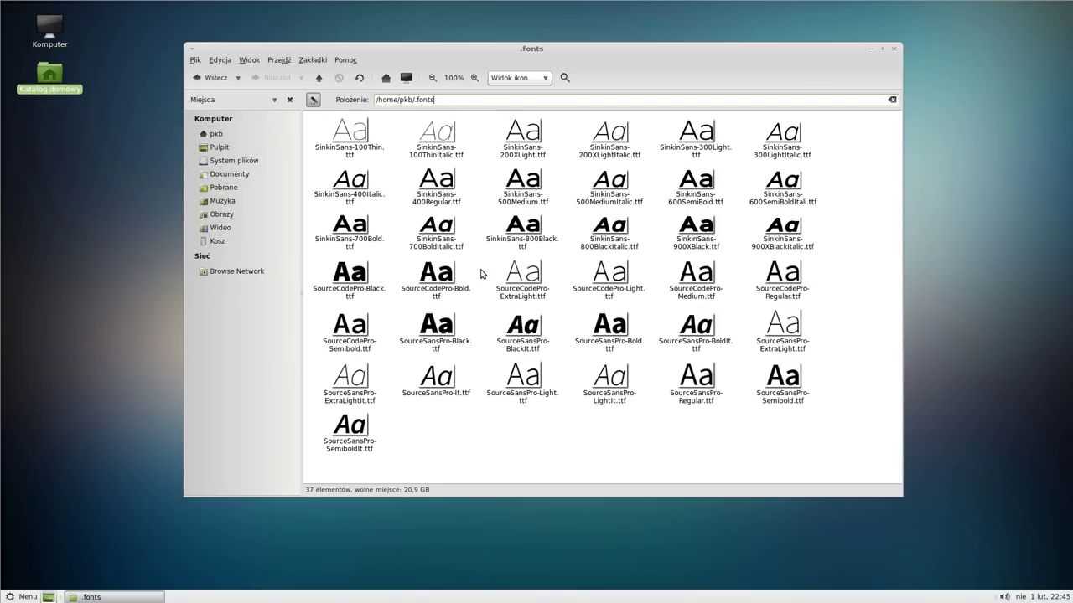
# - Move the fonty folder and the three font archives from Pobrane to the trash
pyautogui.click(219, 187)
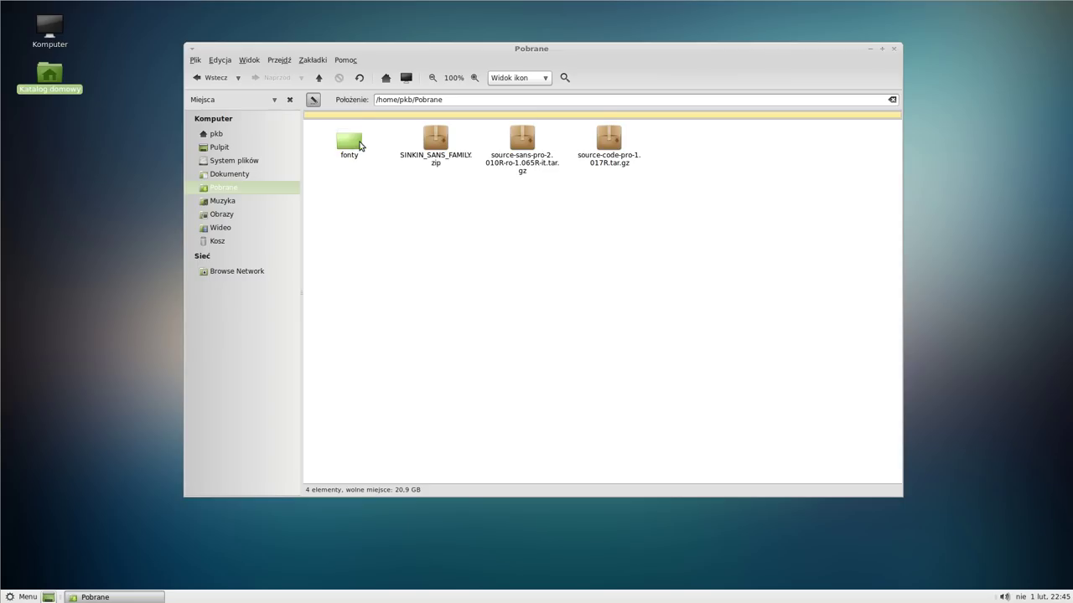
pyautogui.moveTo(665, 145); pyautogui.dragTo(334, 159)
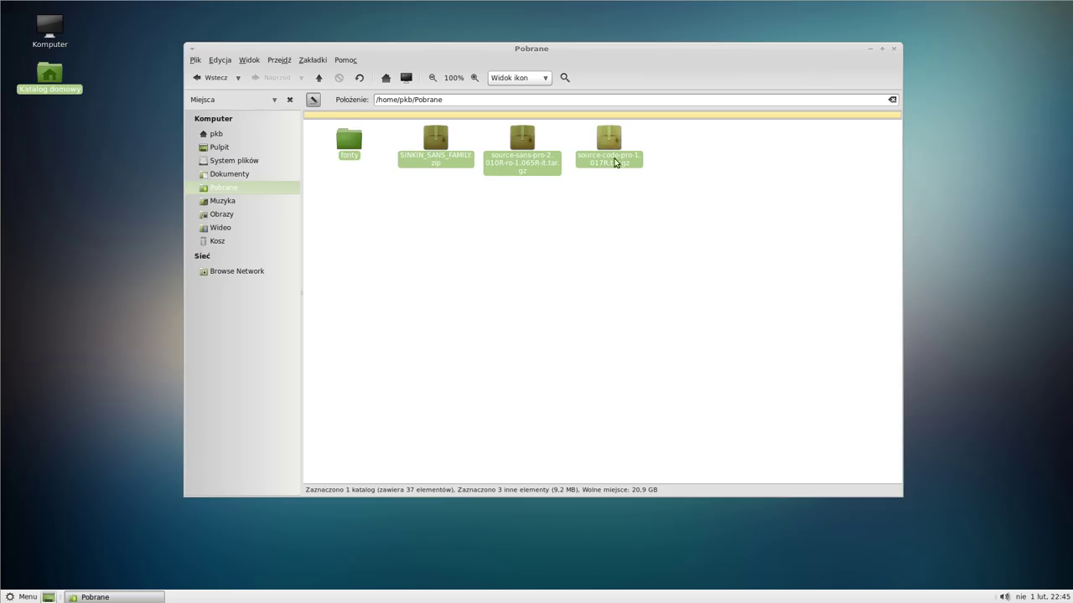
pyautogui.press('Delete')
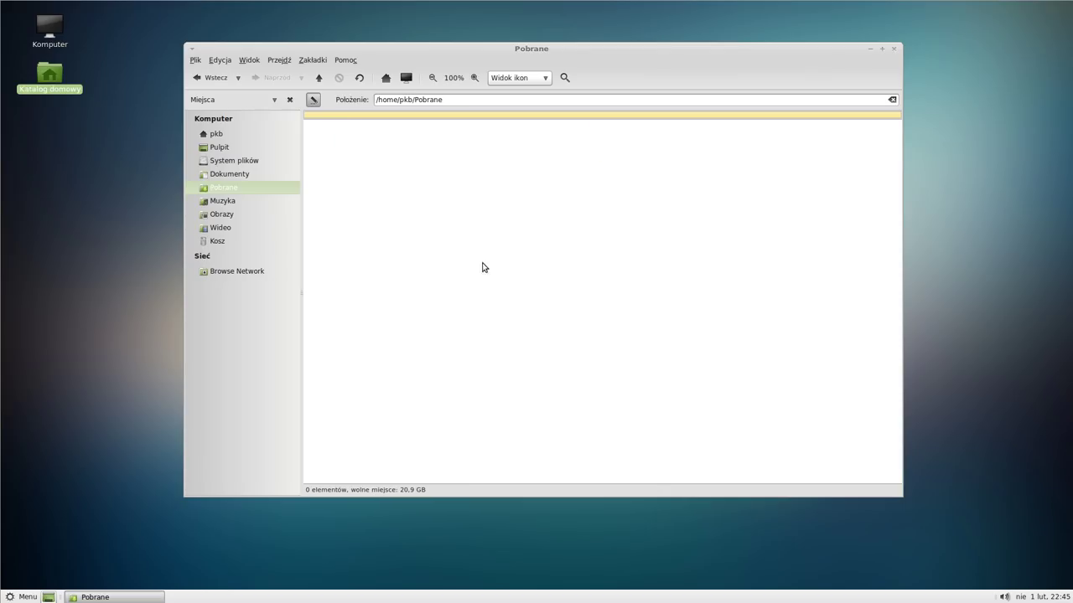
# - Check the contents of the trash, return to the home folder and close the file manager window
pyautogui.click(214, 241)
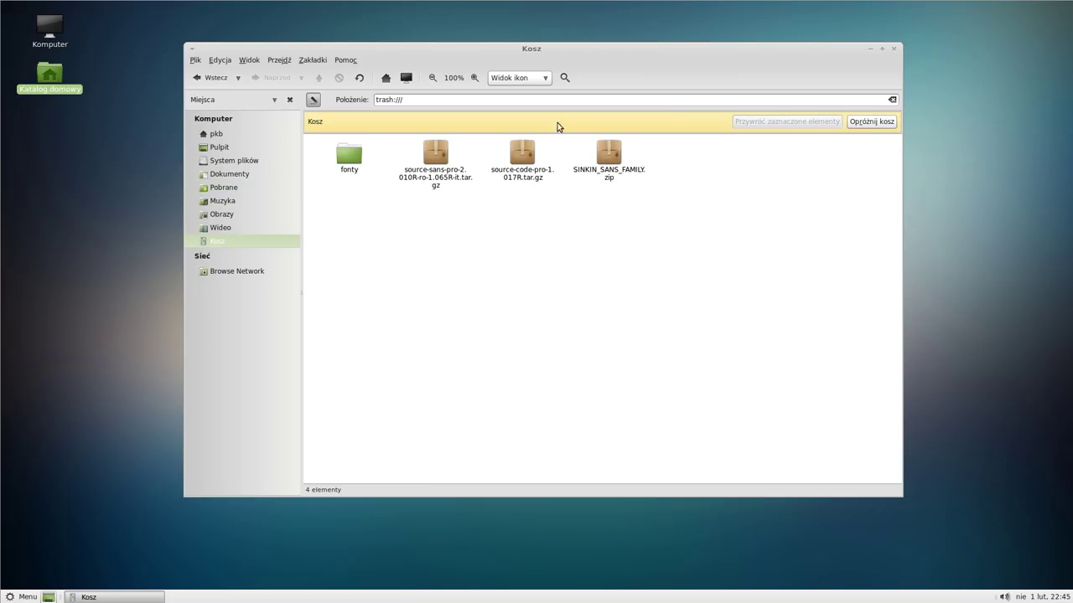
pyautogui.click(218, 135)
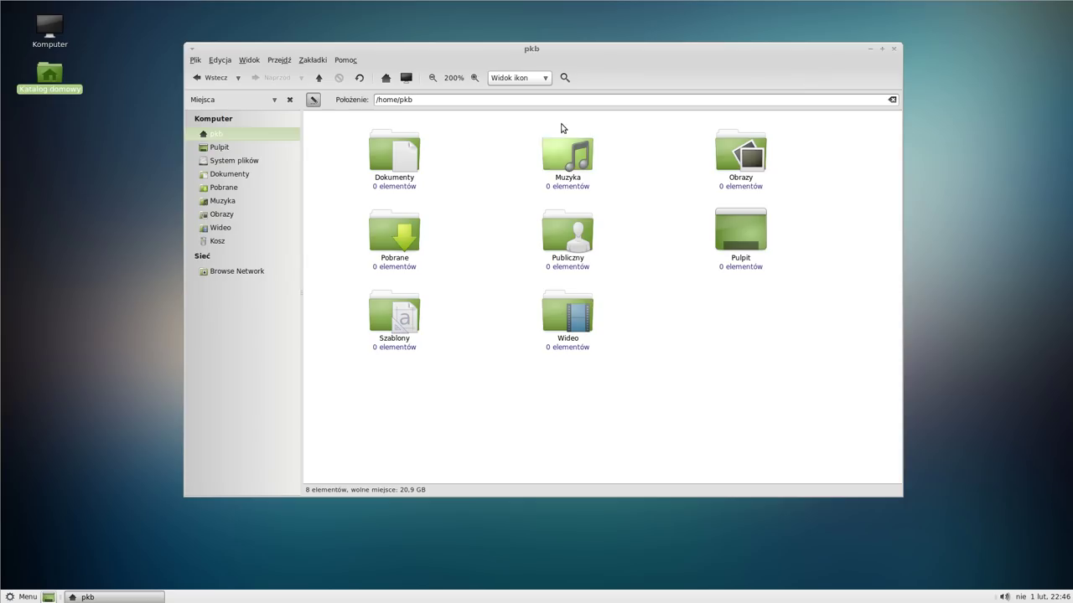
pyautogui.moveTo(618, 50)
pyautogui.mouseDown()
pyautogui.moveTo(646, 48)
pyautogui.moveTo(613, 47)
pyautogui.mouseUp()
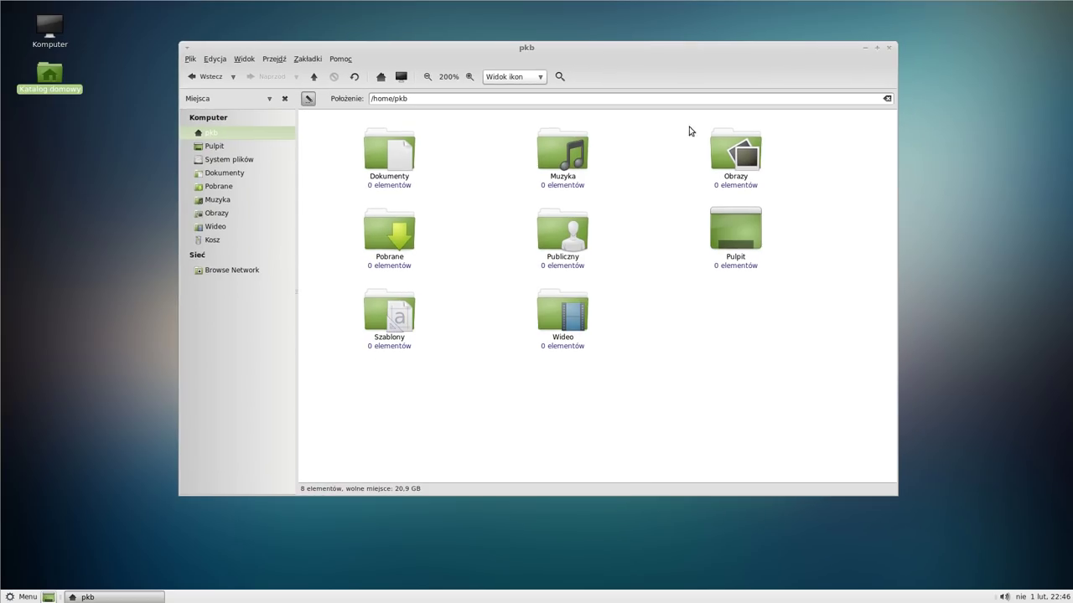
pyautogui.click(888, 47)
# - Open the font settings (Czcionki) in the desktop's appearance preferences and enlarge the repositioned window
pyautogui.rightClick(516, 199)
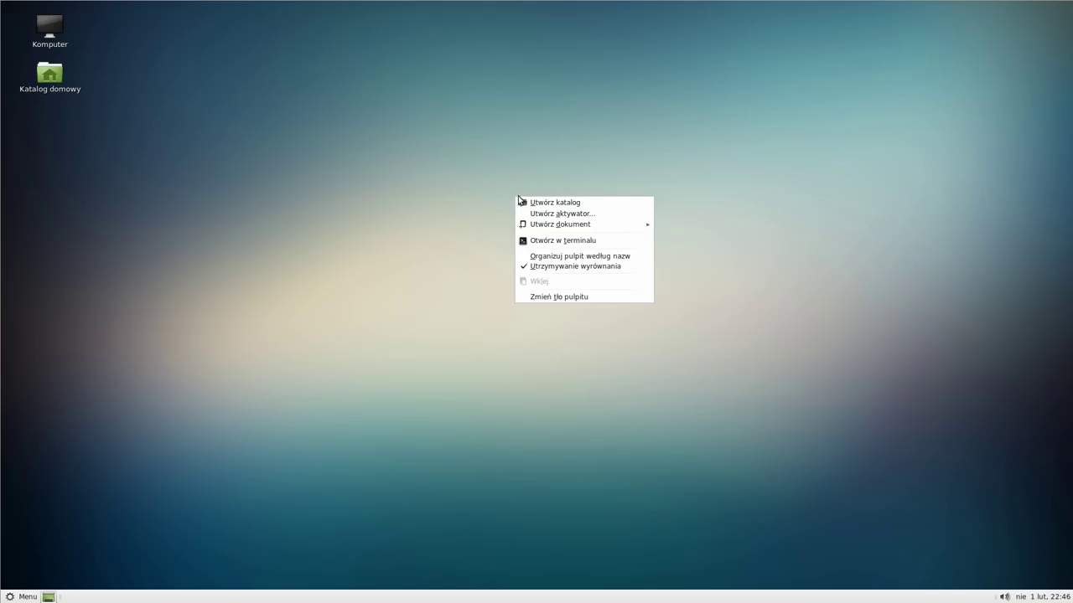
pyautogui.click(541, 298)
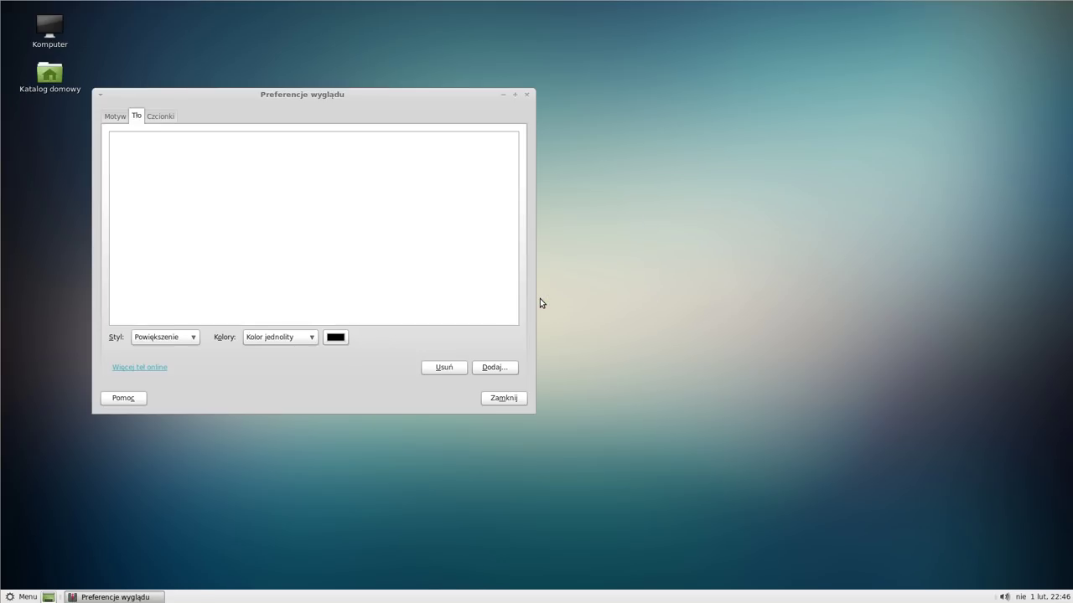
pyautogui.moveTo(370, 95); pyautogui.dragTo(567, 80)
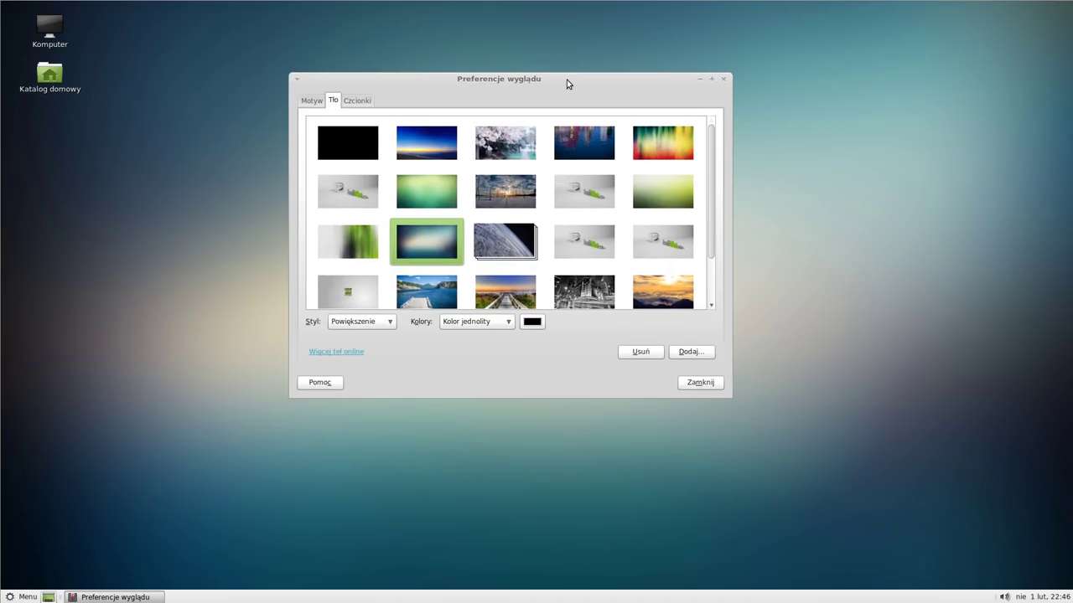
pyautogui.click(357, 102)
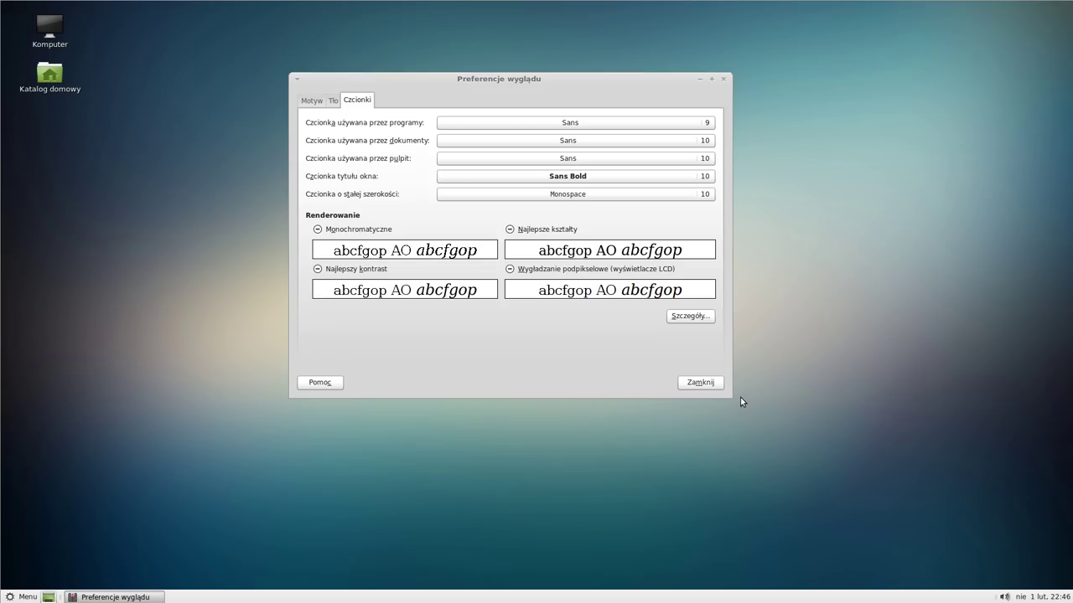
pyautogui.moveTo(730, 397); pyautogui.dragTo(807, 438)
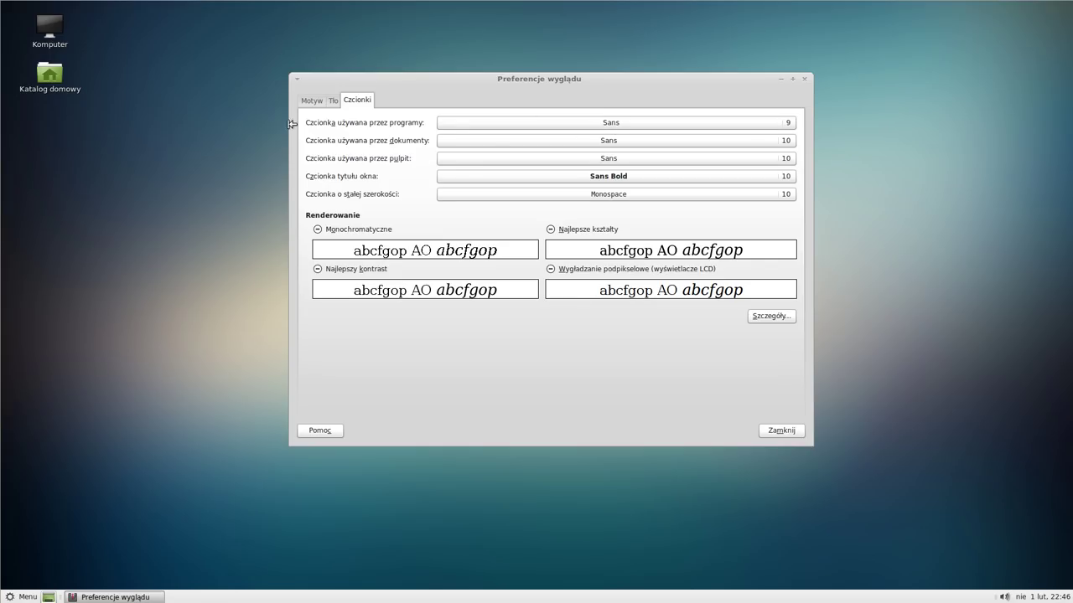
# - Open the font selection for the font used by programs, enlarge its window and preview Source Code Pro
pyautogui.click(647, 126)
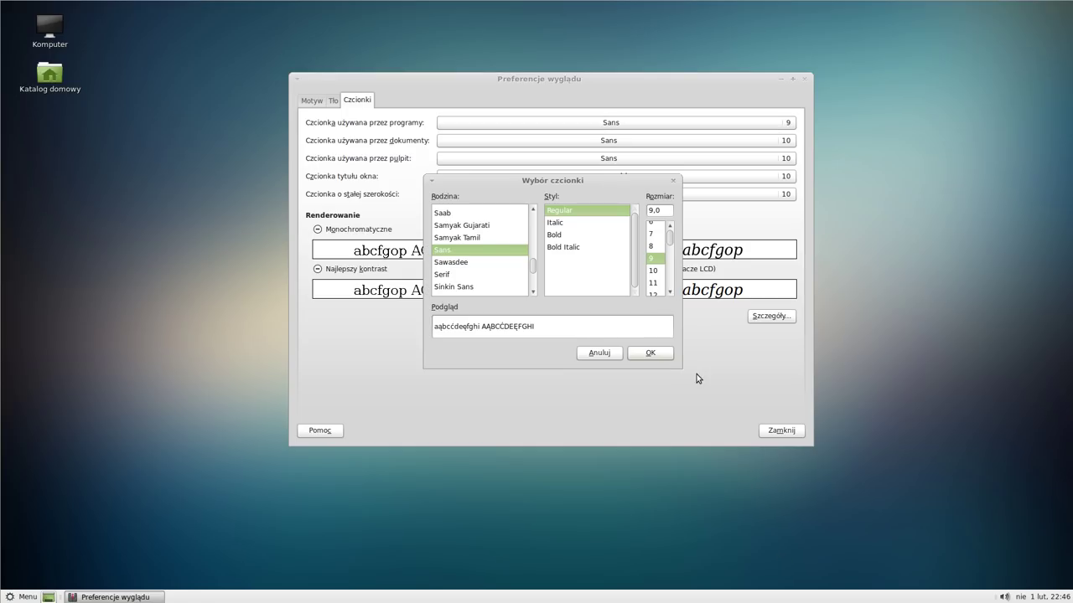
pyautogui.moveTo(681, 369); pyautogui.dragTo(784, 546)
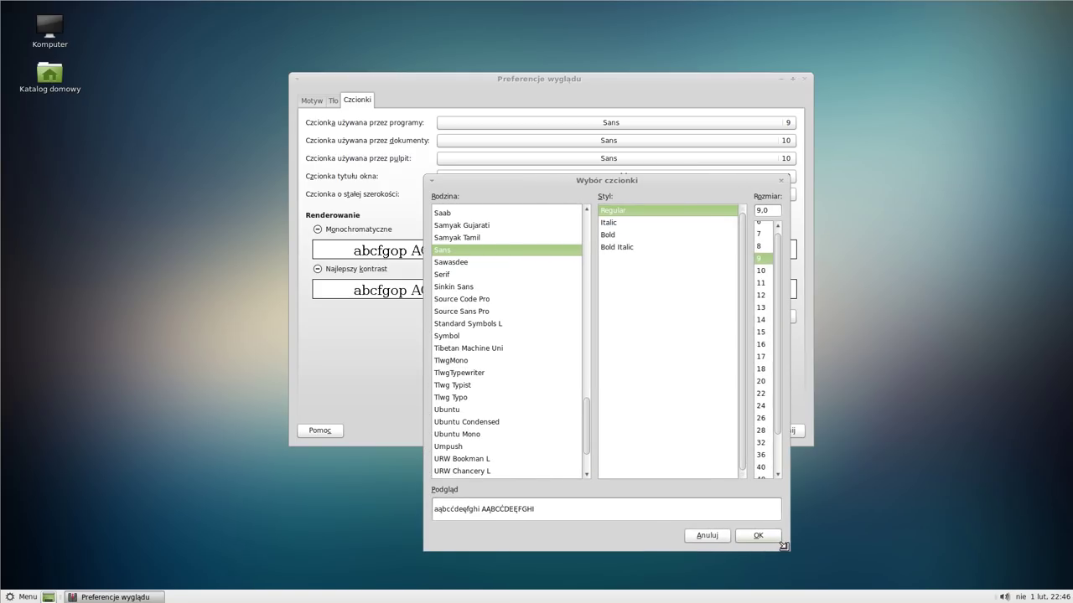
pyautogui.moveTo(590, 407)
pyautogui.mouseDown()
pyautogui.moveTo(585, 230)
pyautogui.moveTo(587, 410)
pyautogui.mouseUp()
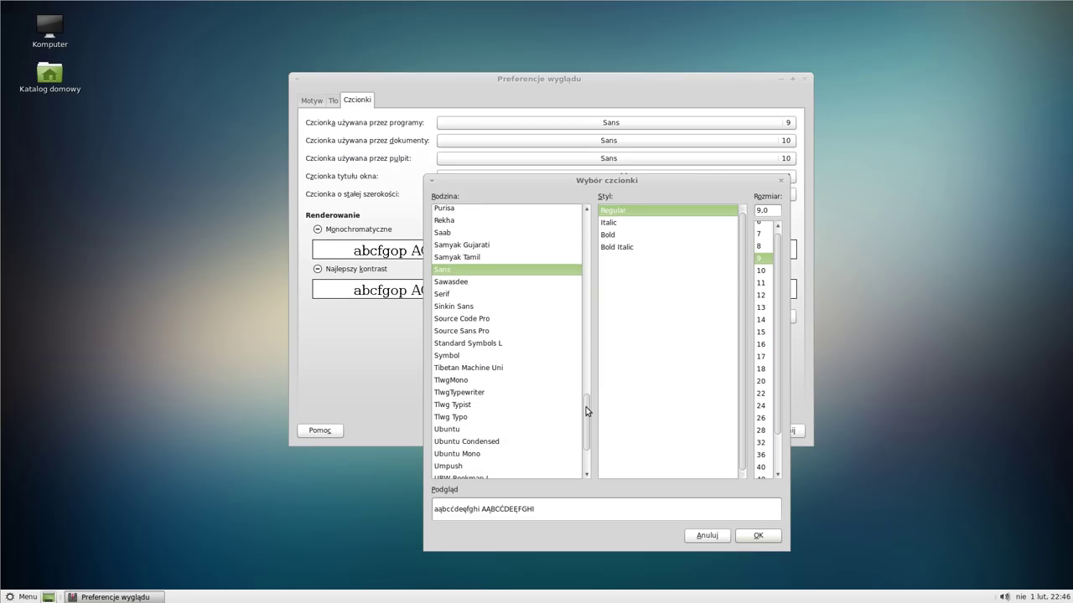
pyautogui.click(455, 322)
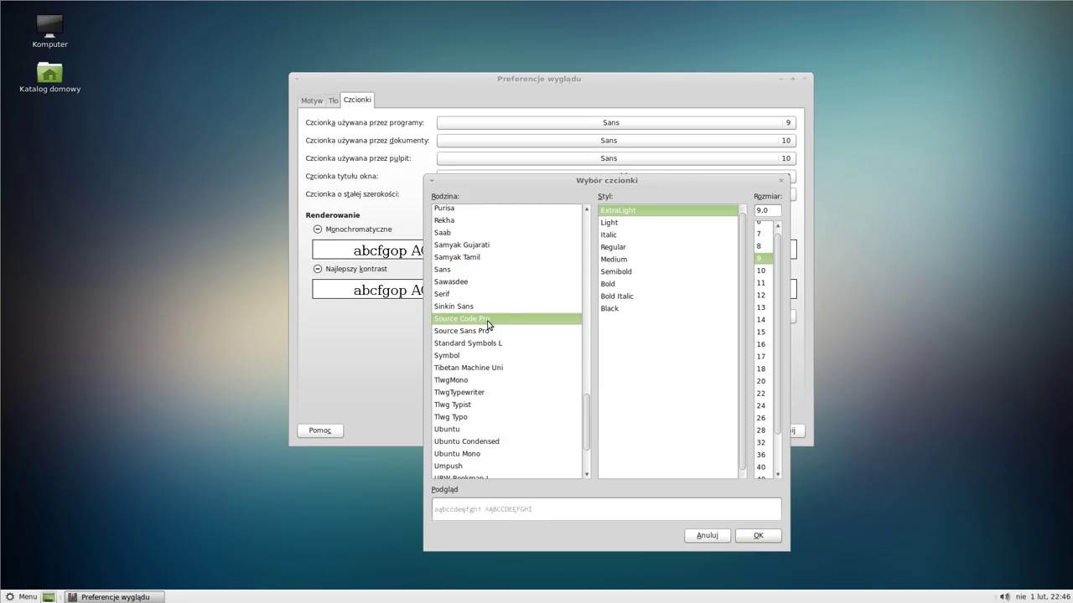
# - Preview Source Sans Pro at size 17 in Light, Regular, Semibold, Bold, Black and ExtraLight Italic styles
pyautogui.click(475, 332)
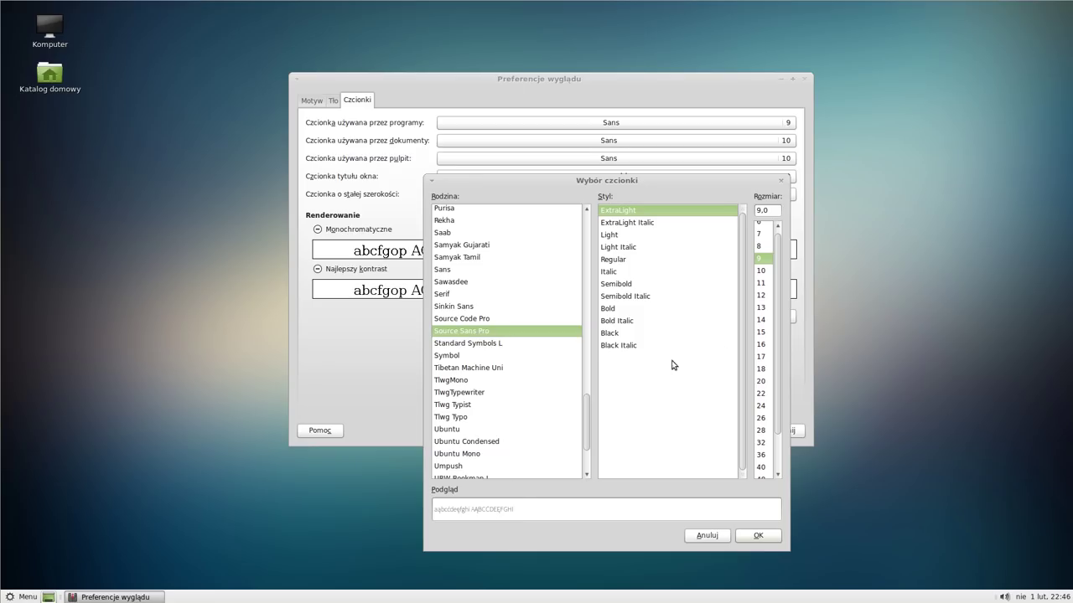
pyautogui.click(762, 357)
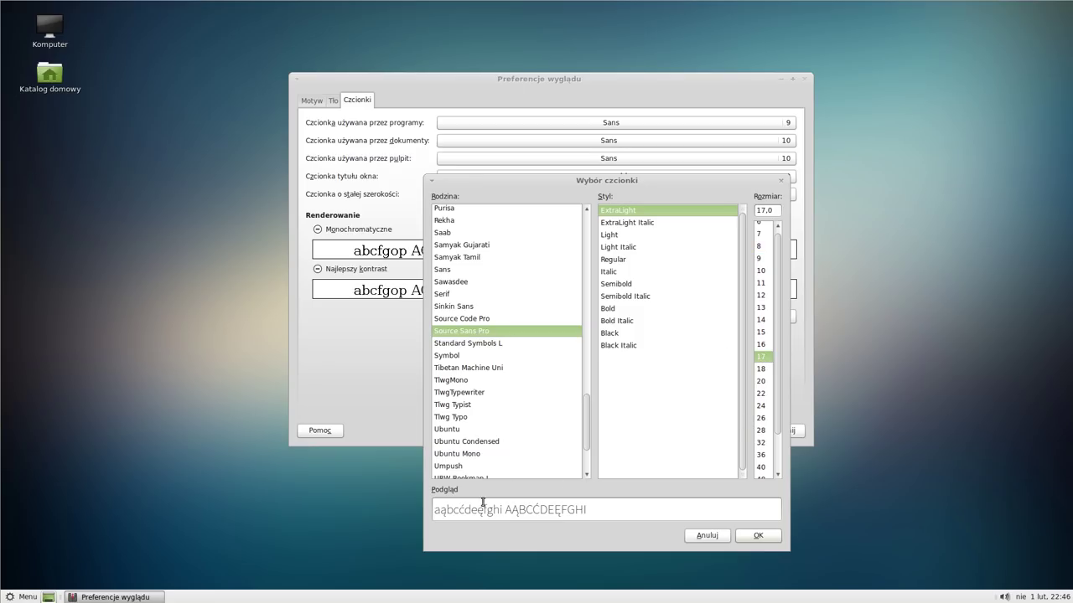
pyautogui.click(616, 236)
pyautogui.click(616, 260)
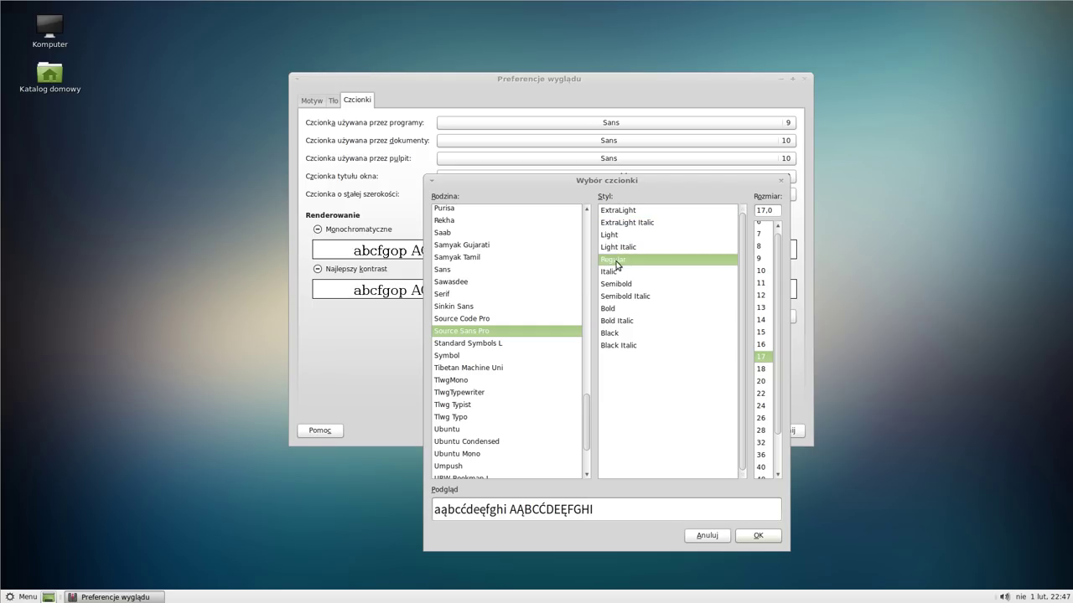
pyautogui.click(618, 286)
pyautogui.click(618, 309)
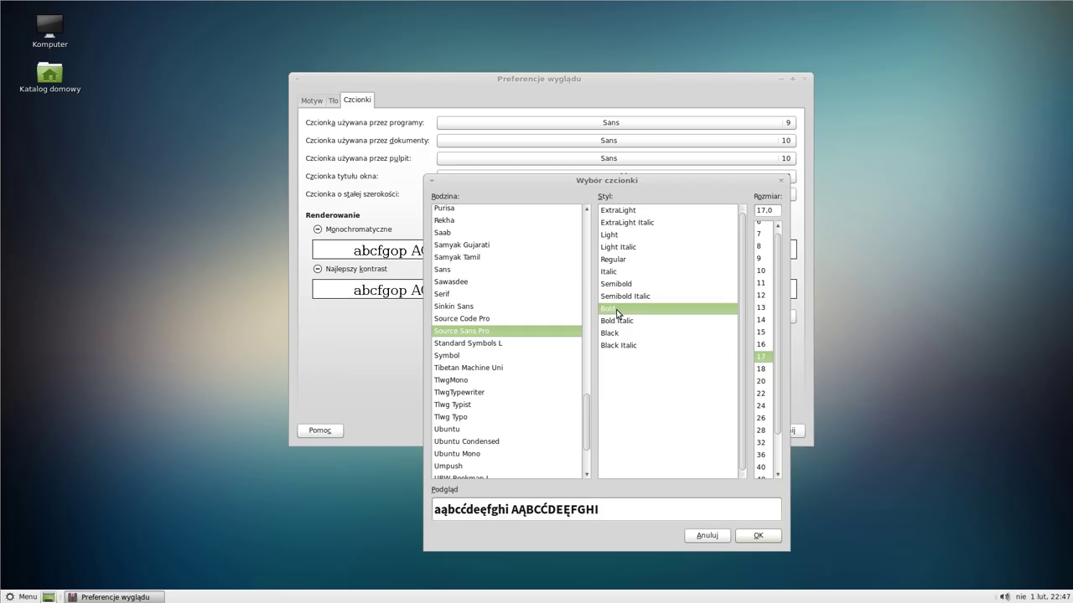
pyautogui.click(610, 334)
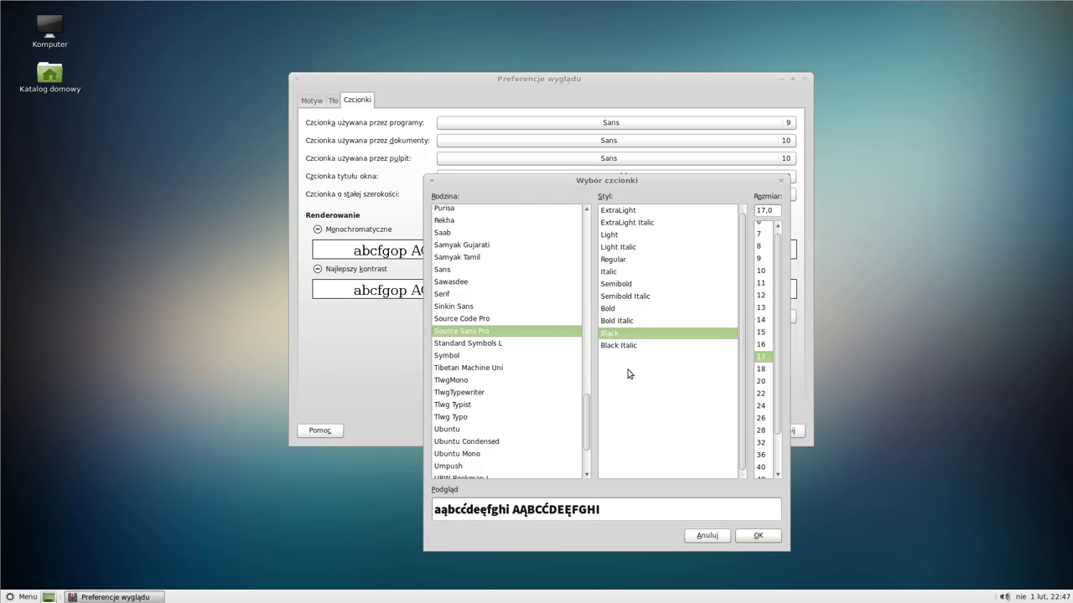
pyautogui.click(641, 224)
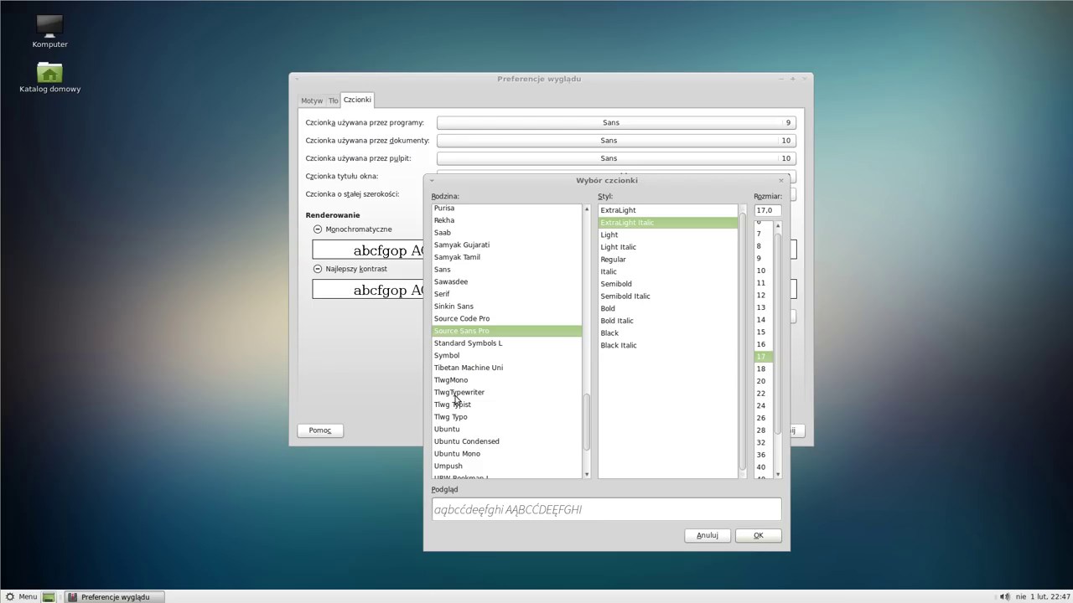
# - Set the font used by programs to Sinkin Sans 400 Regular, size 11
pyautogui.click(453, 309)
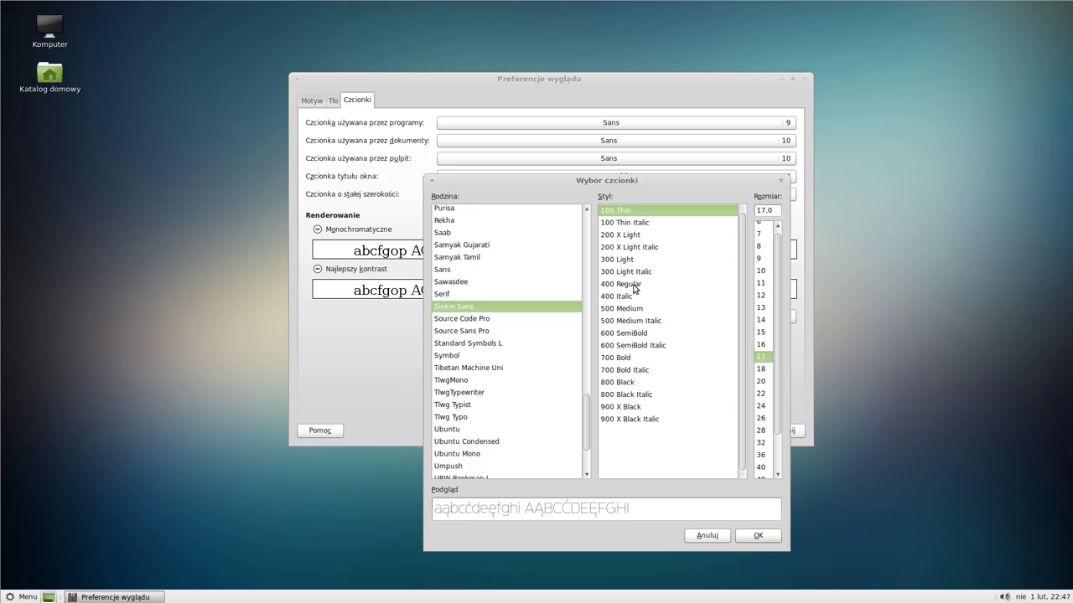
pyautogui.click(635, 287)
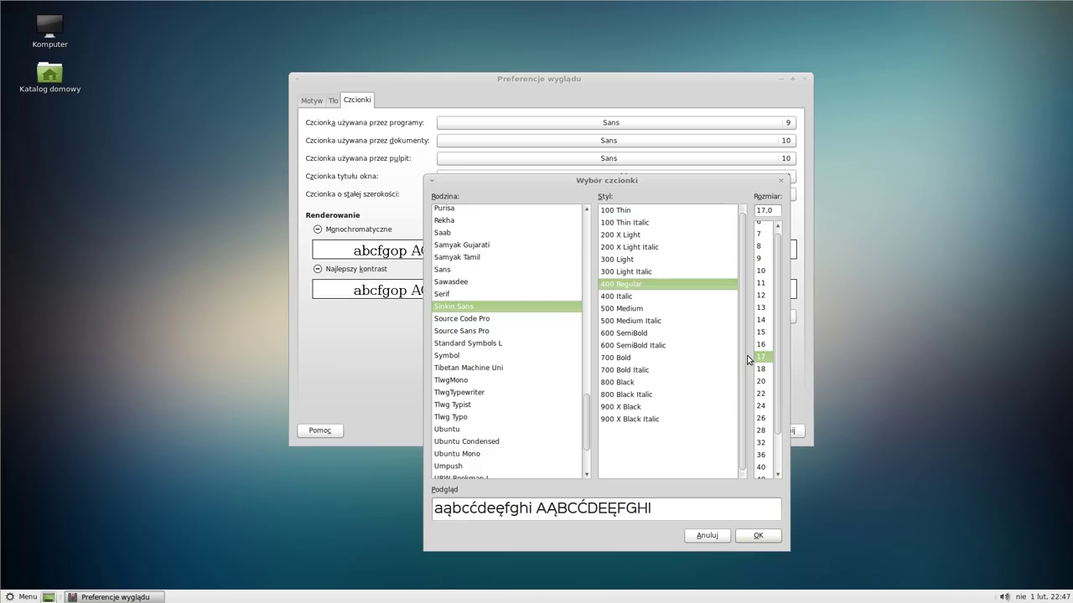
pyautogui.click(763, 298)
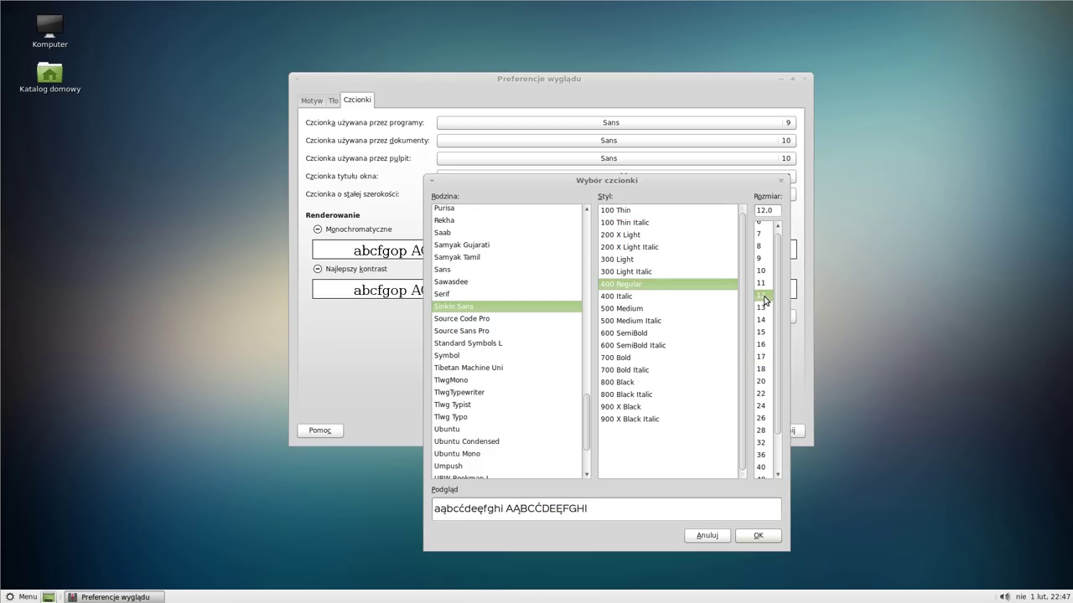
pyautogui.click(763, 284)
pyautogui.click(763, 272)
pyautogui.click(763, 284)
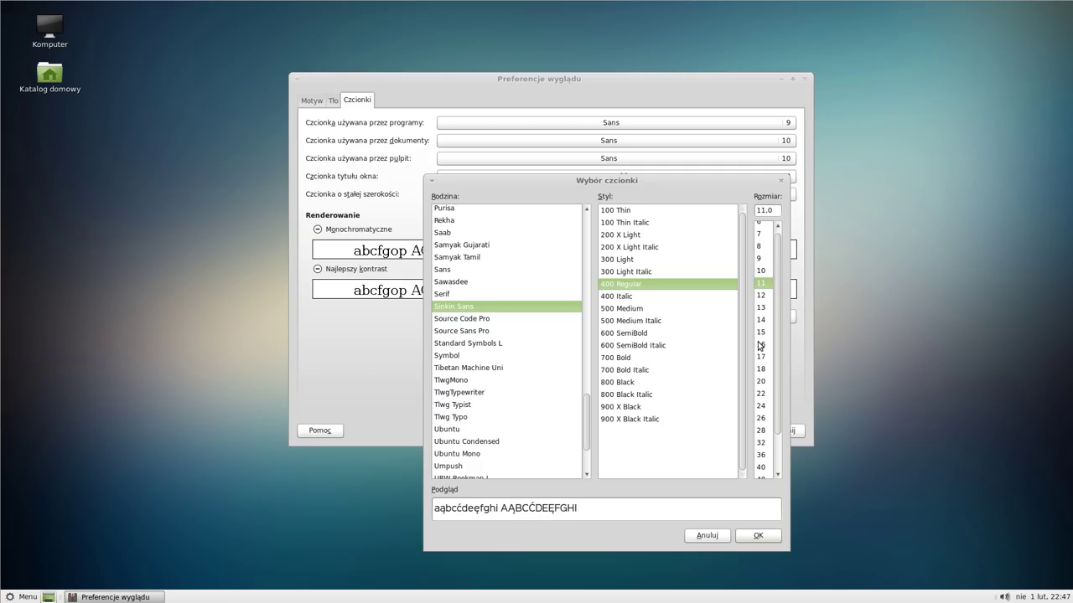
pyautogui.click(758, 536)
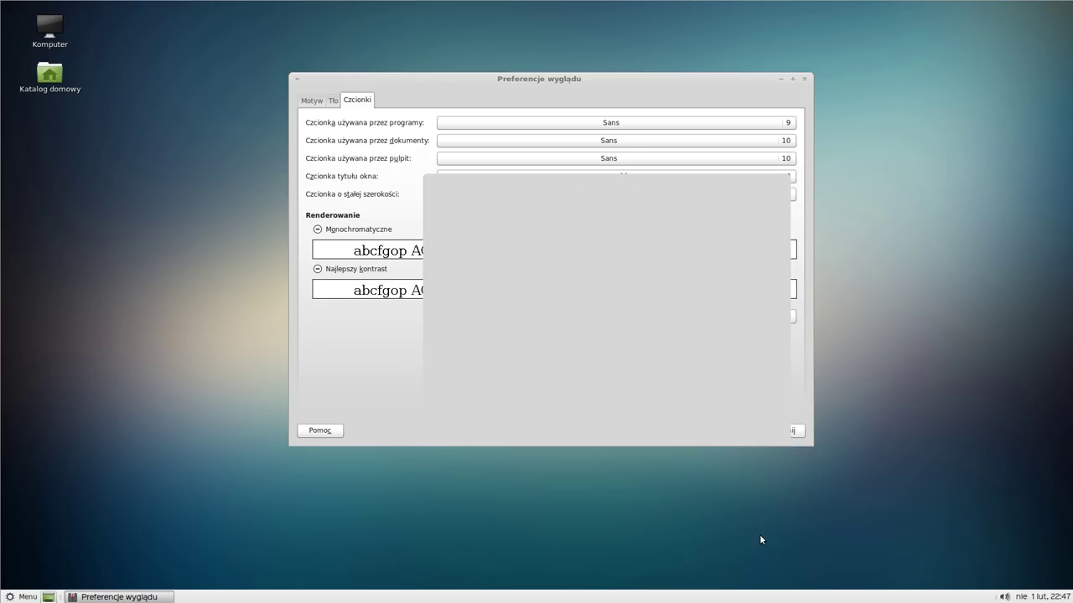
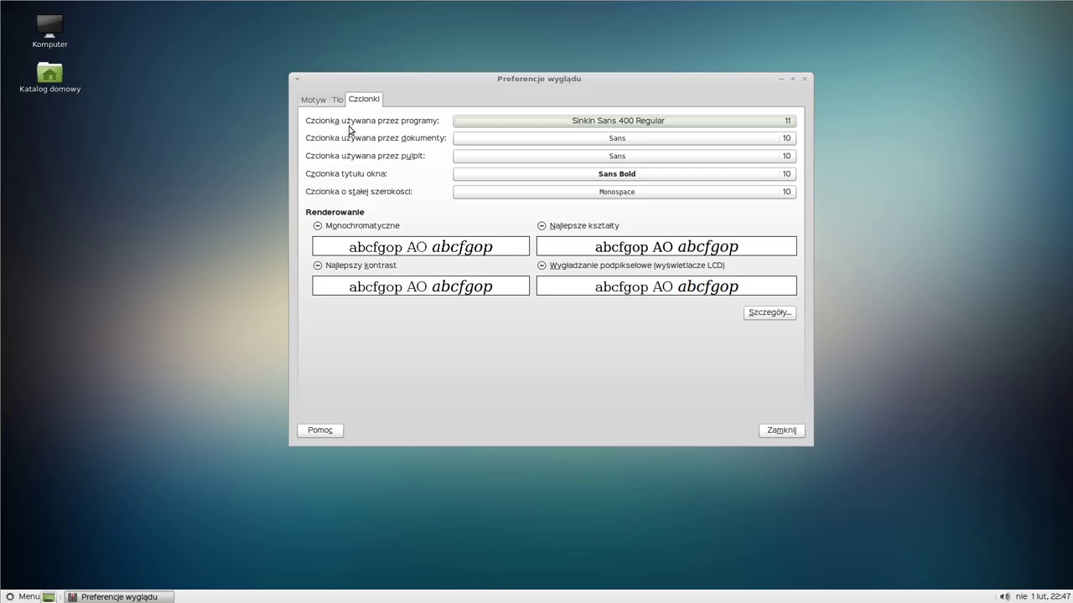
# - Set the desktop font to Sinkin Sans 300 Light, size 13
pyautogui.click(656, 156)
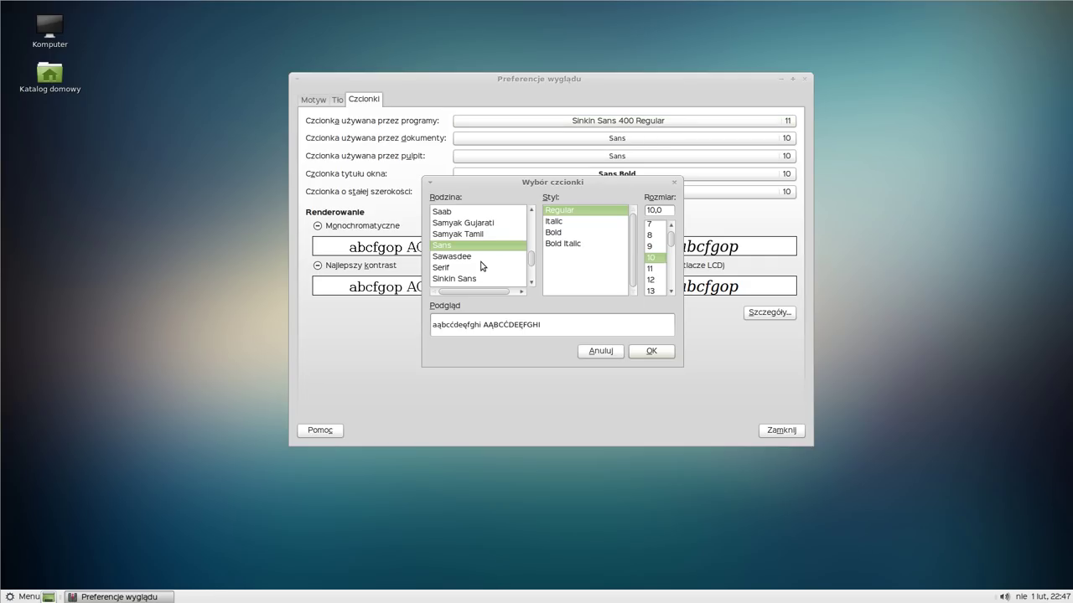
pyautogui.scroll(-1, 478, 262)
pyautogui.click(477, 264)
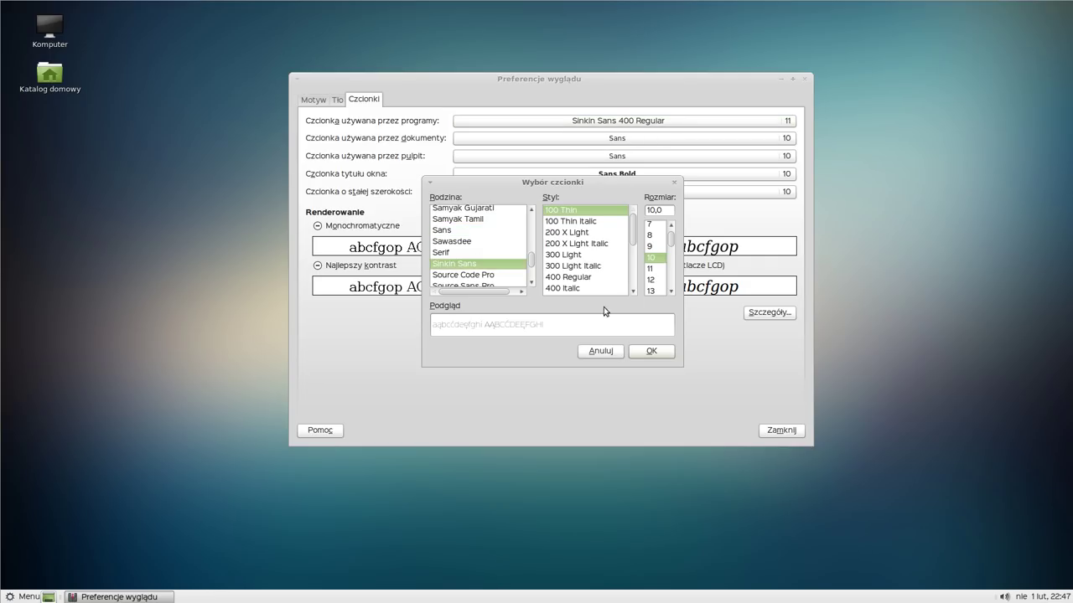
pyautogui.click(576, 255)
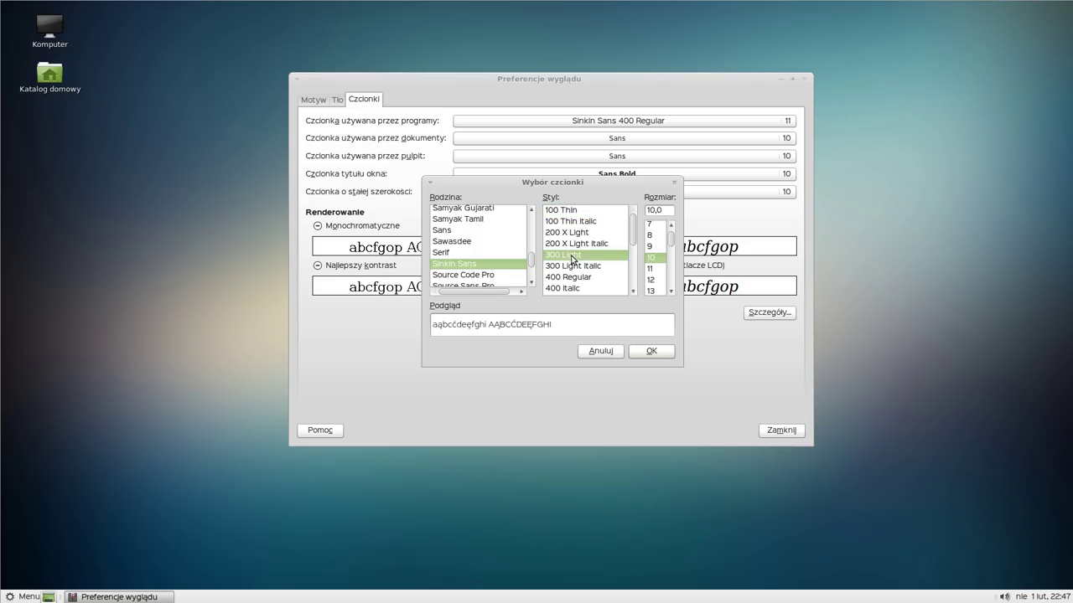
pyautogui.click(657, 291)
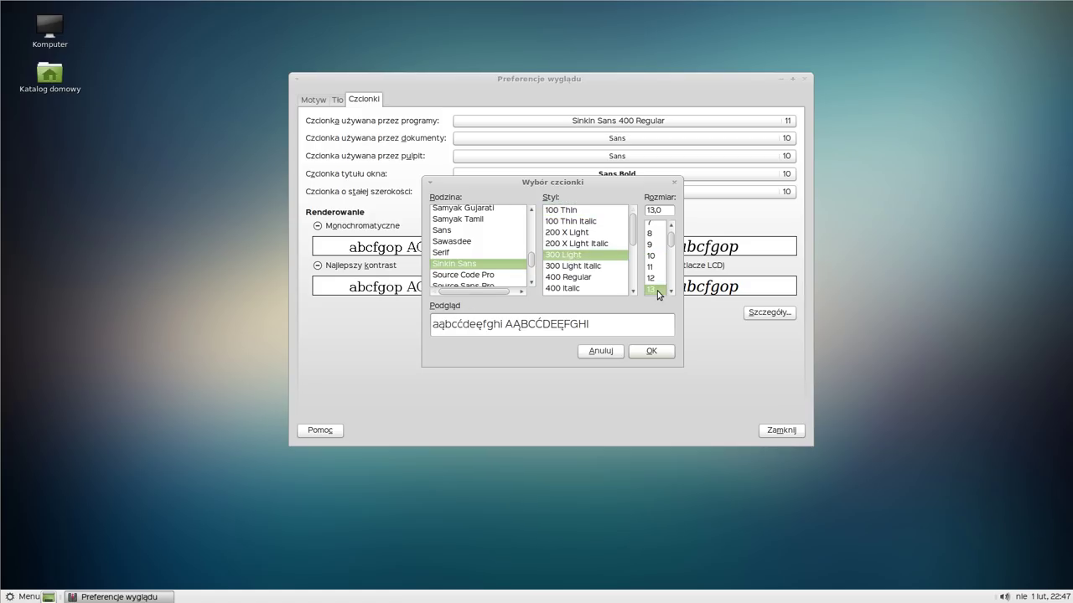
pyautogui.click(653, 351)
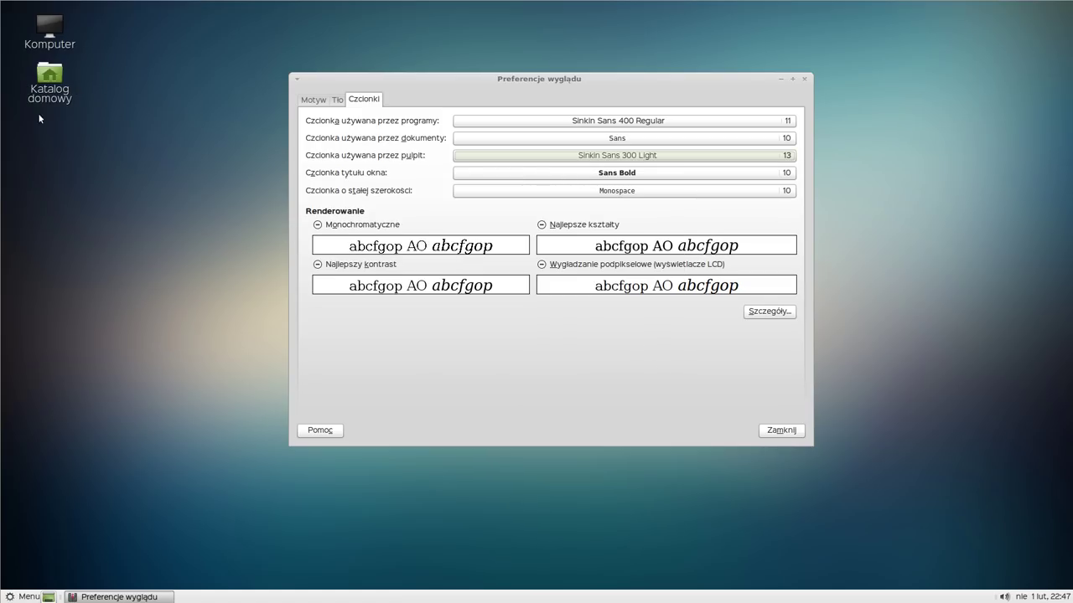
# - Change the desktop font's style to 400 Regular and its size to 11
pyautogui.click(627, 158)
pyautogui.click(661, 266)
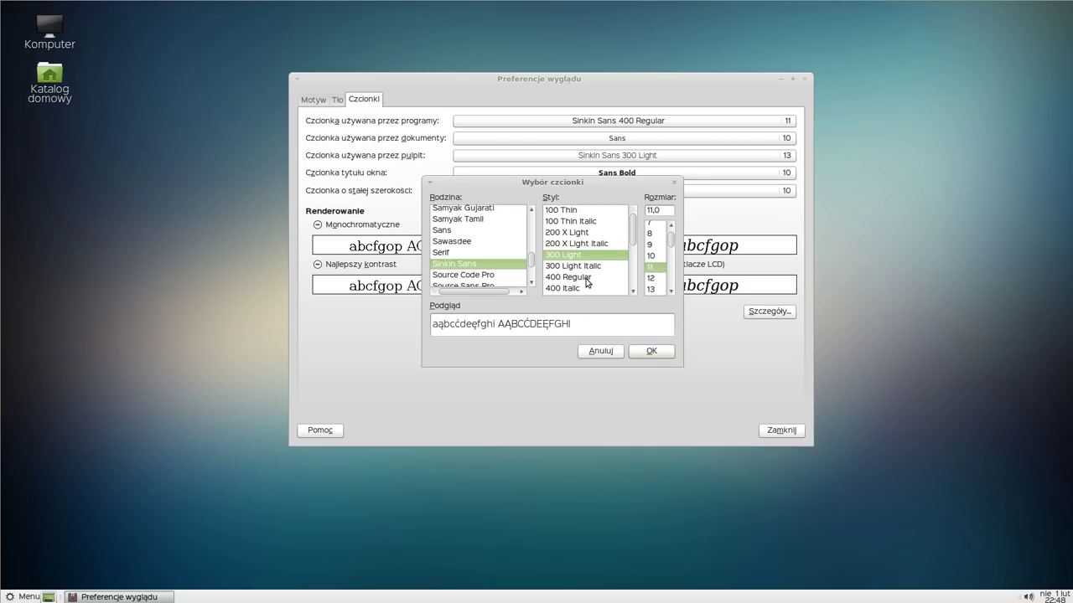
pyautogui.click(586, 277)
pyautogui.click(651, 352)
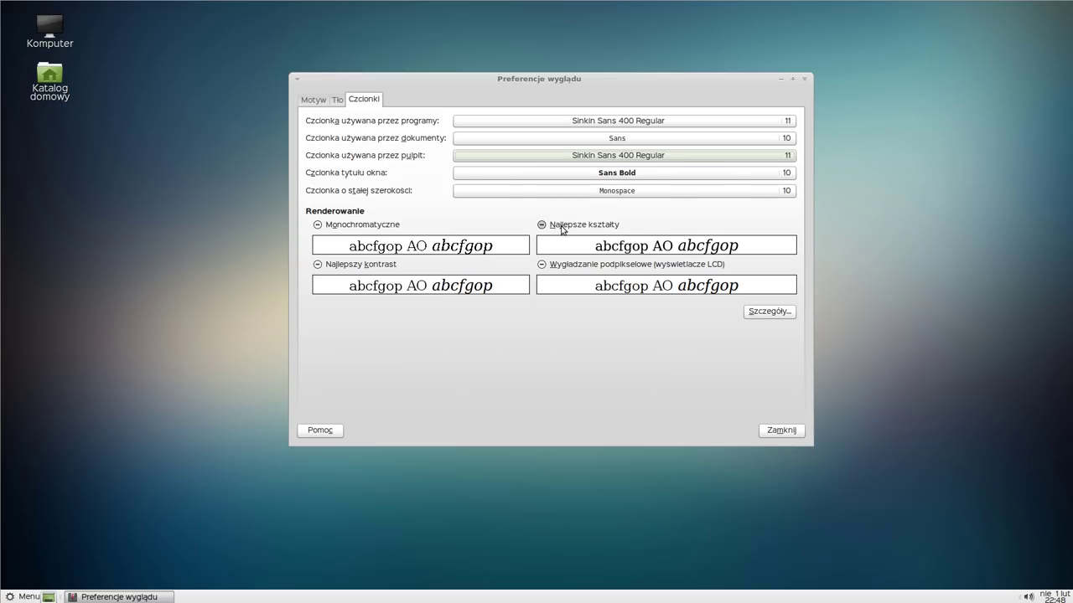
# - Set the window title font to Source Sans Pro Semibold Italic, size 13
pyautogui.click(638, 173)
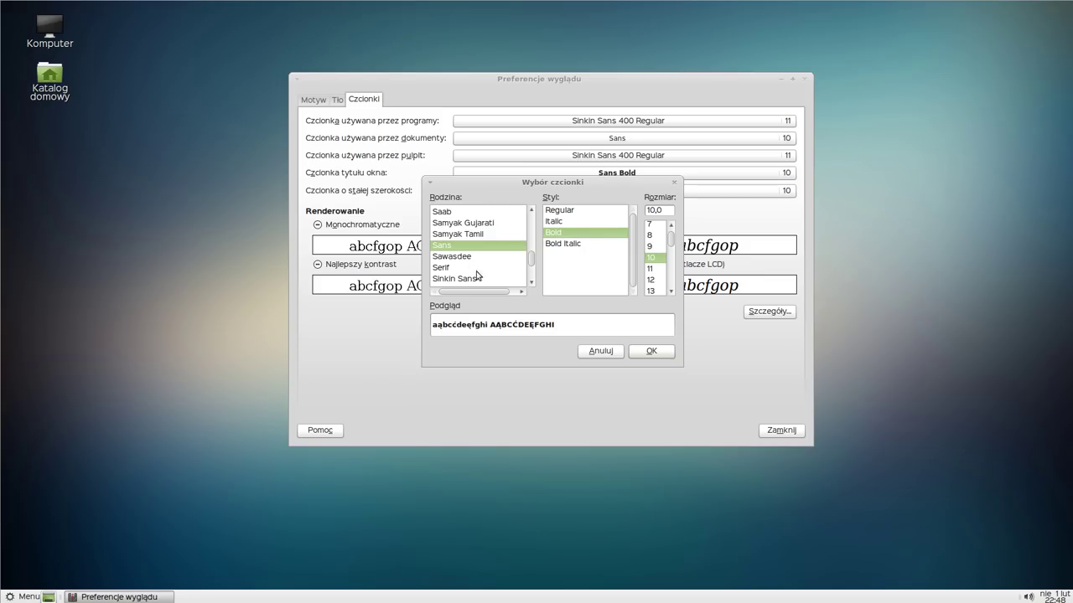
pyautogui.scroll(-2, 471, 281)
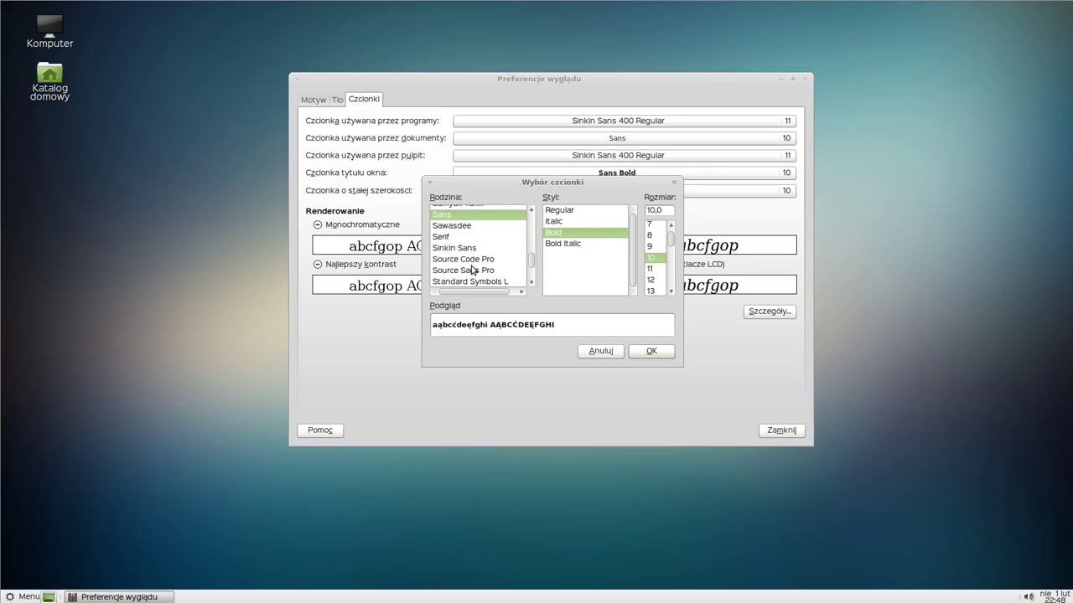
pyautogui.click(472, 271)
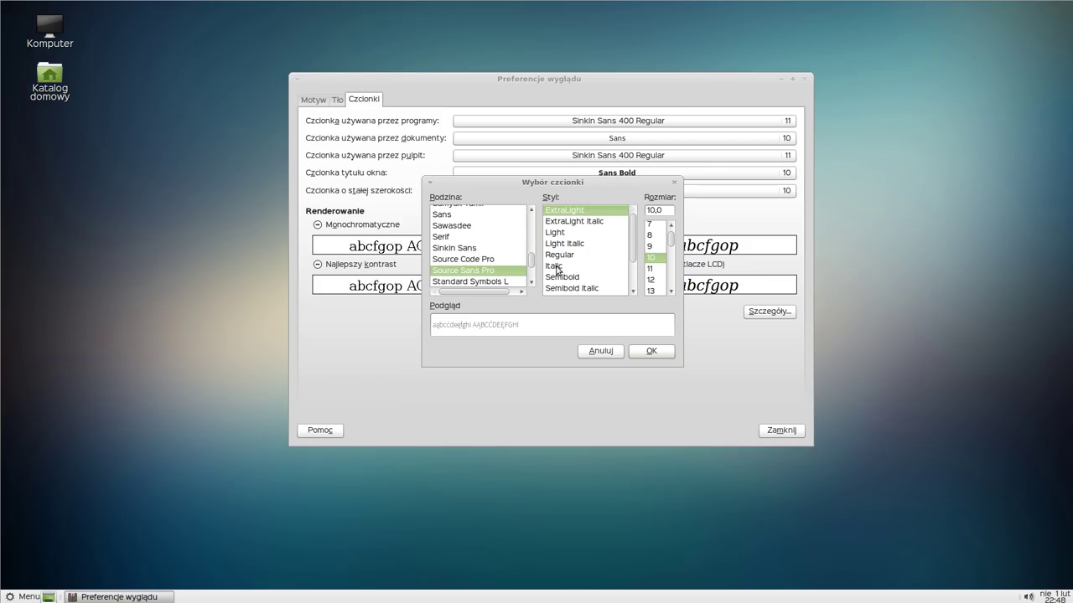
pyautogui.click(574, 289)
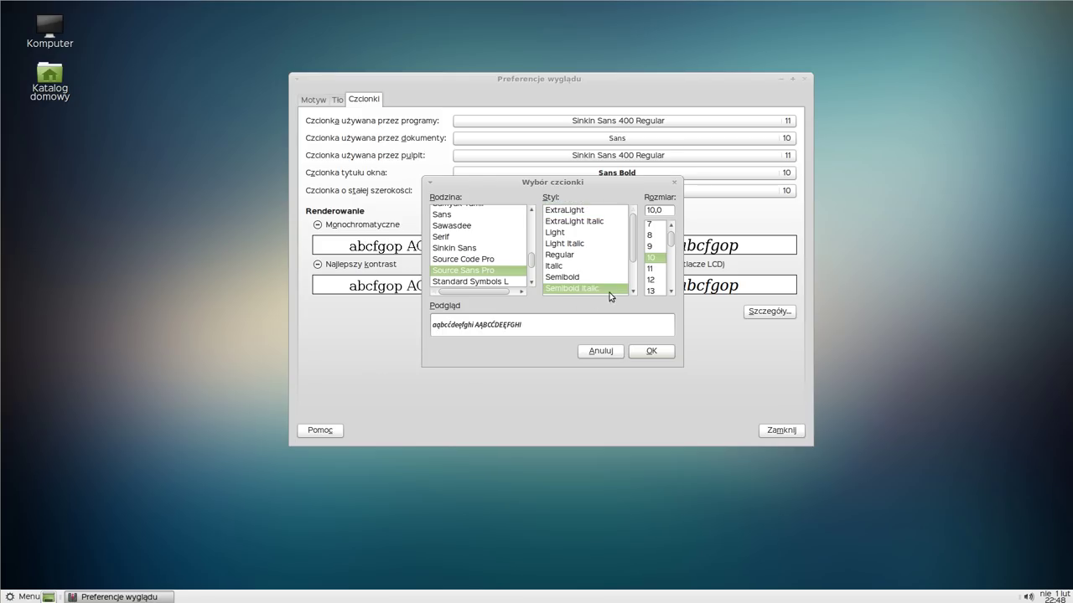
pyautogui.click(658, 292)
pyautogui.click(657, 350)
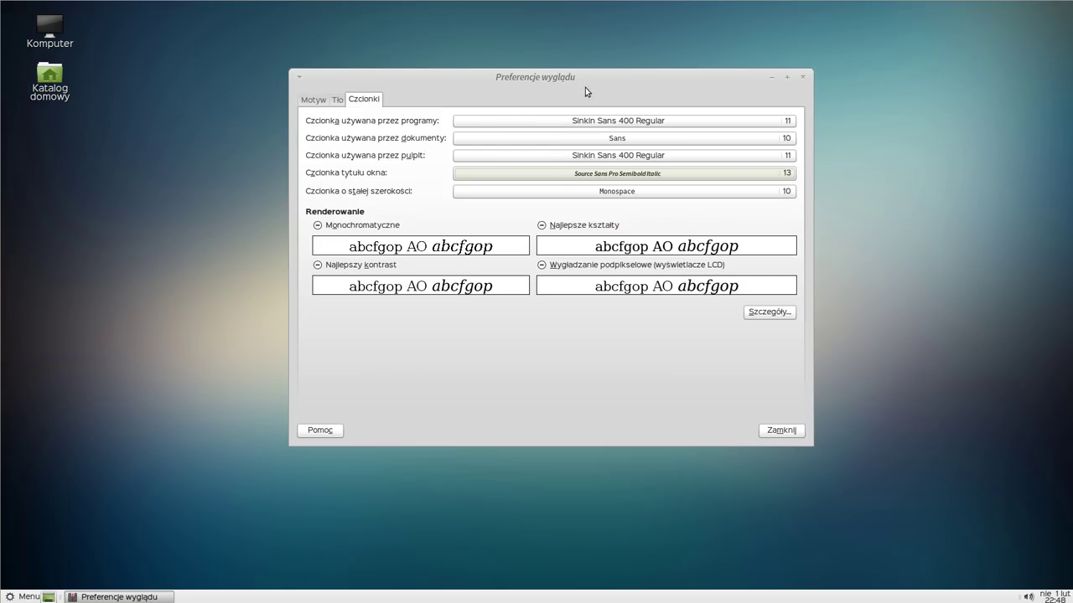
# - Set the fixed-width font to Source Code Pro Regular, size 13
pyautogui.click(646, 194)
pyautogui.scroll(-1, 497, 256)
pyautogui.scroll(-8, 497, 257)
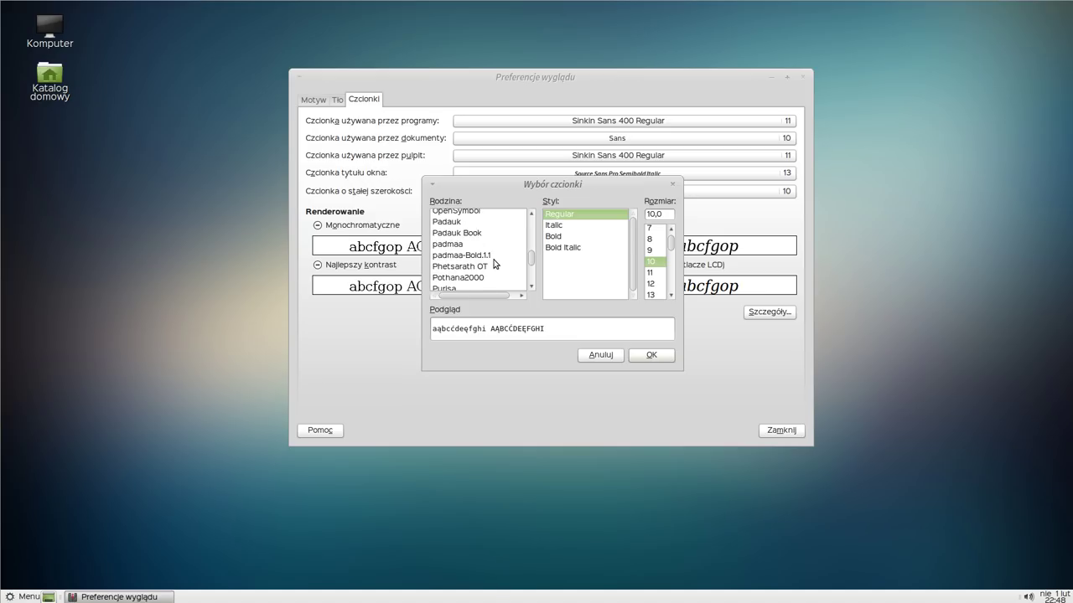
pyautogui.scroll(-5, 493, 263)
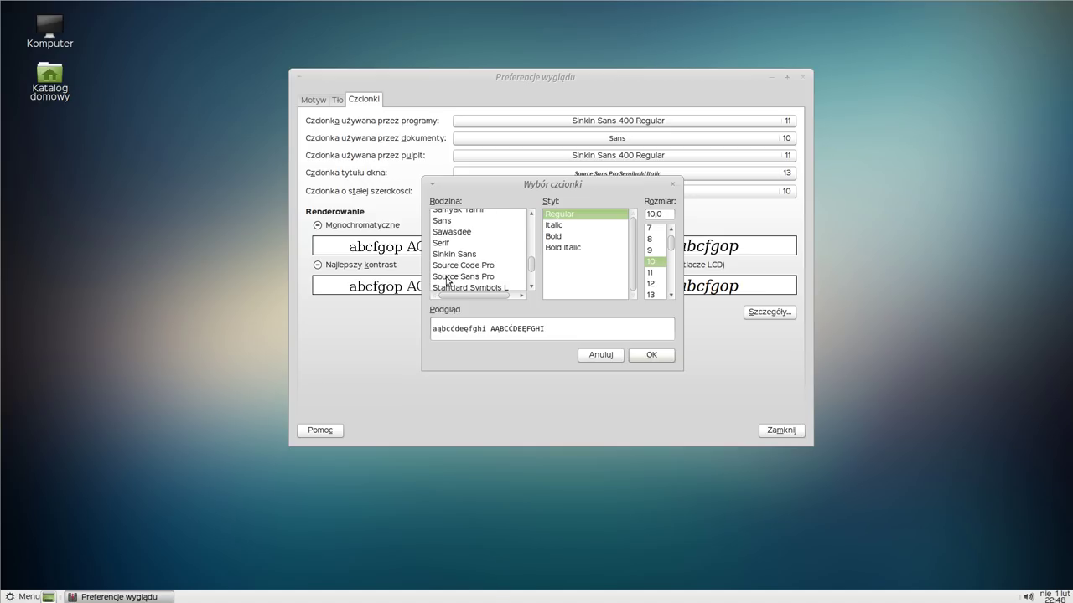
pyautogui.click(470, 266)
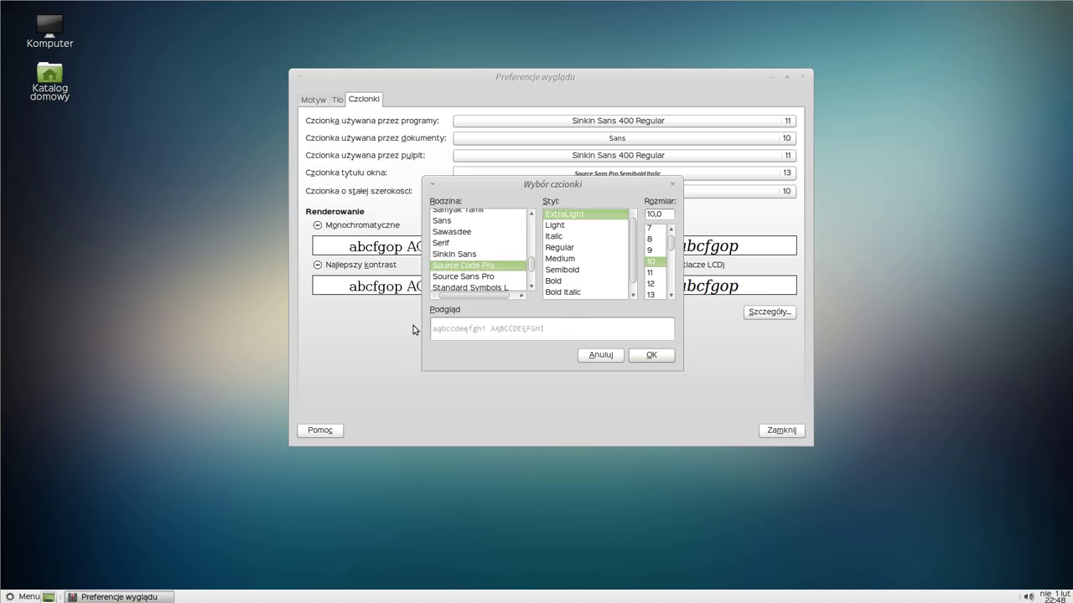
pyautogui.click(568, 260)
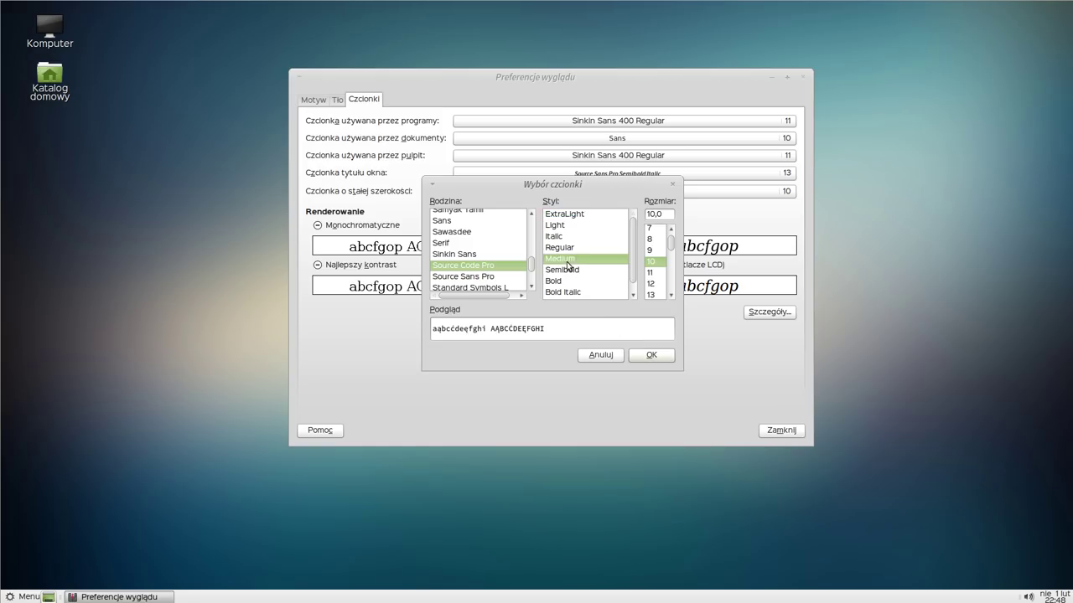
pyautogui.click(658, 295)
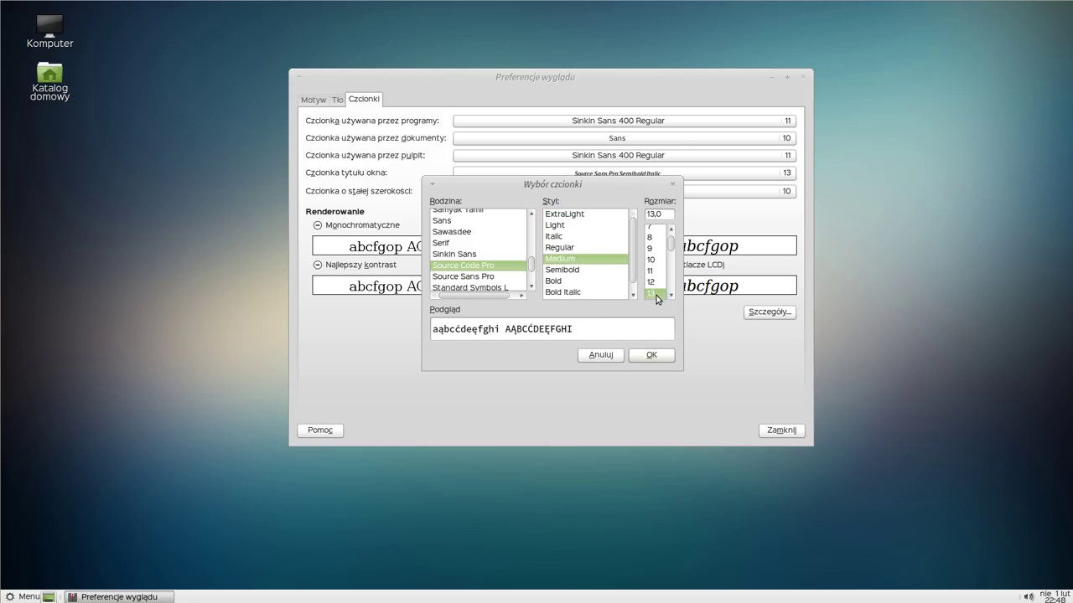
pyautogui.click(565, 248)
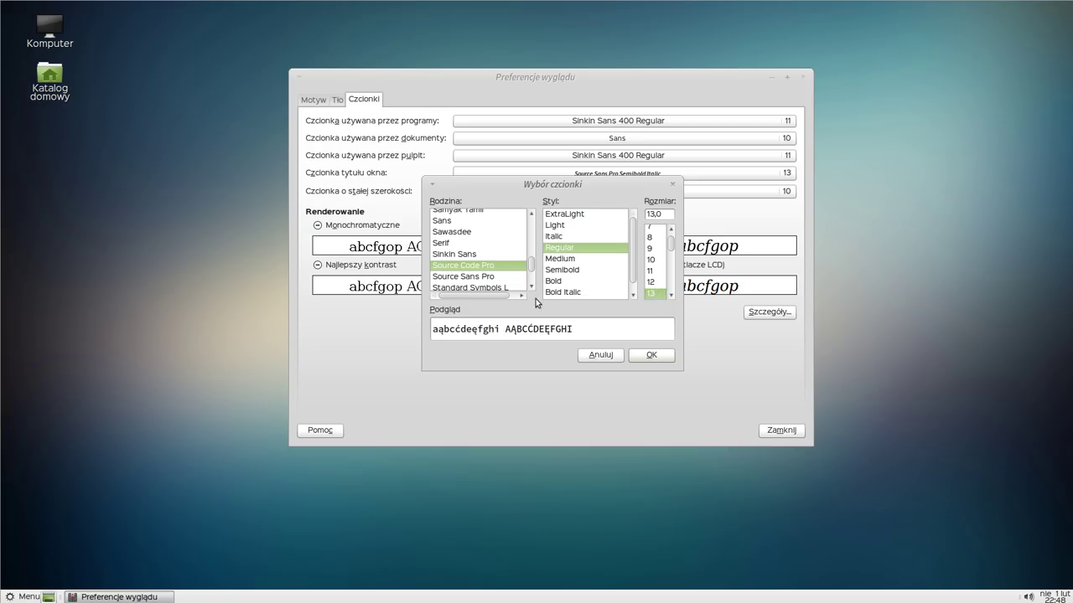
pyautogui.click(651, 355)
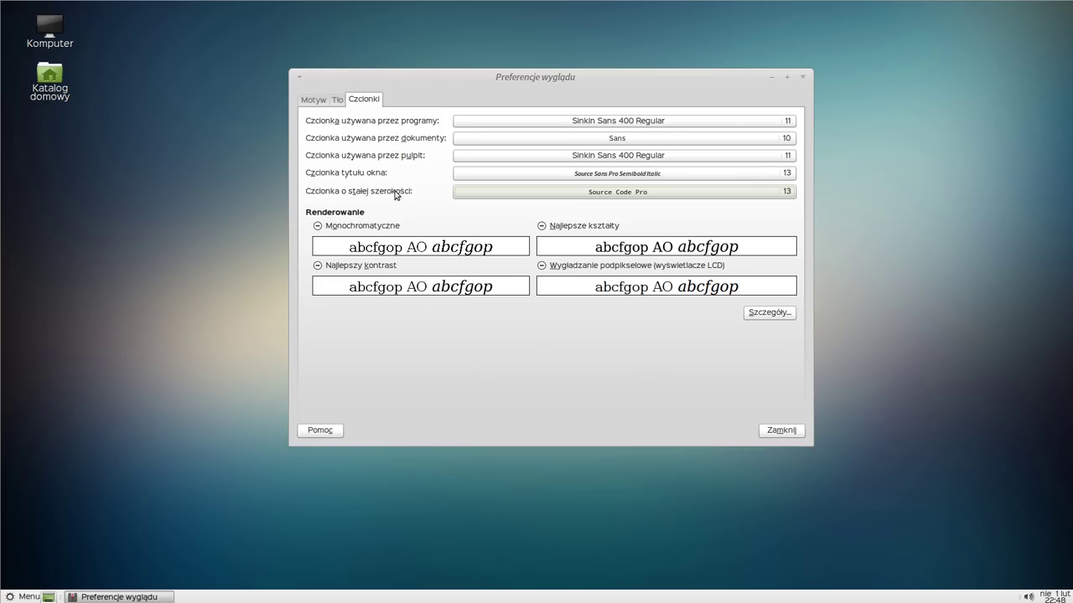
# - Set the font rendering resolution to 98 dots per inch in the font rendering details
pyautogui.click(769, 314)
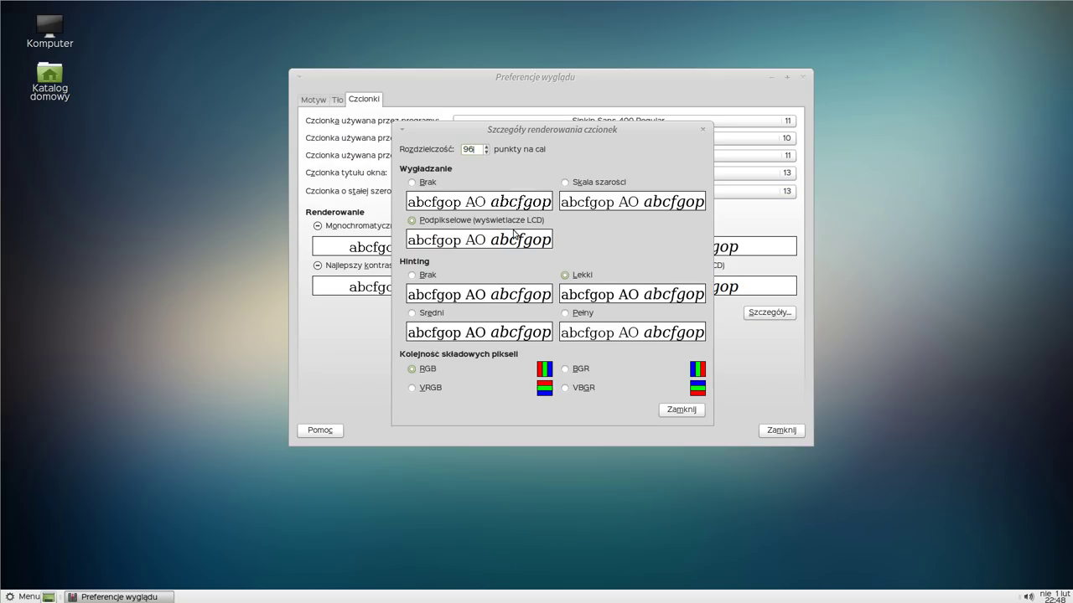
pyautogui.moveTo(477, 149); pyautogui.dragTo(427, 141)
pyautogui.click(488, 147)
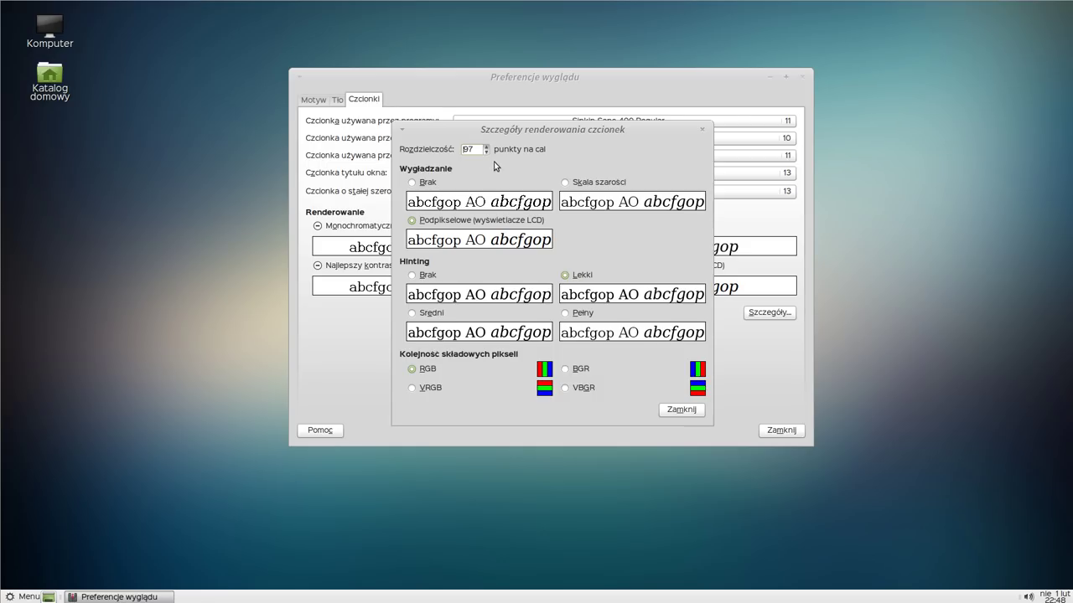
pyautogui.moveTo(589, 130); pyautogui.dragTo(588, 101)
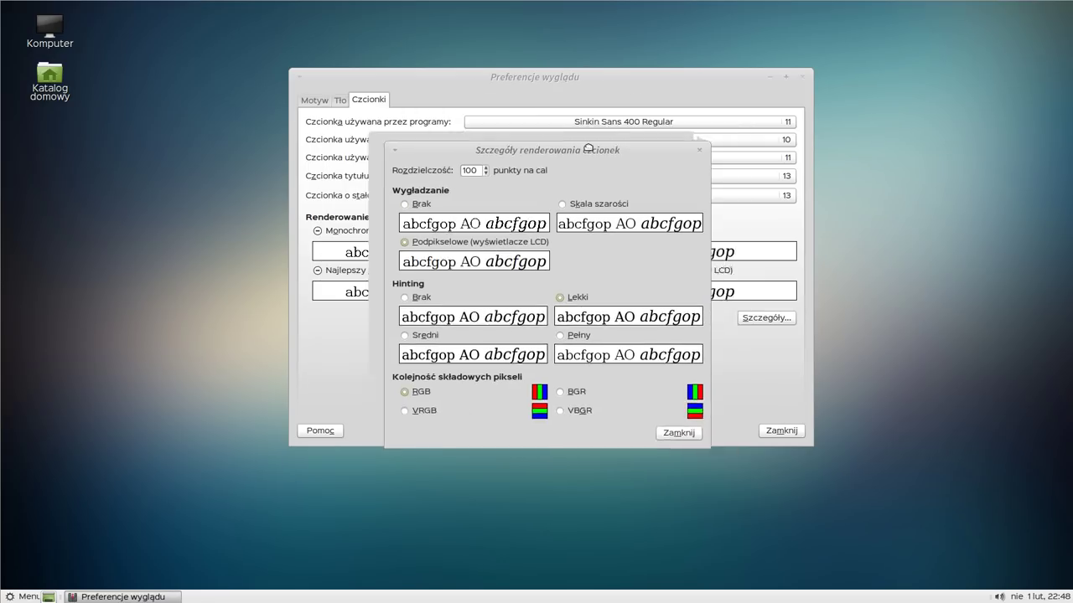
pyautogui.click(518, 155)
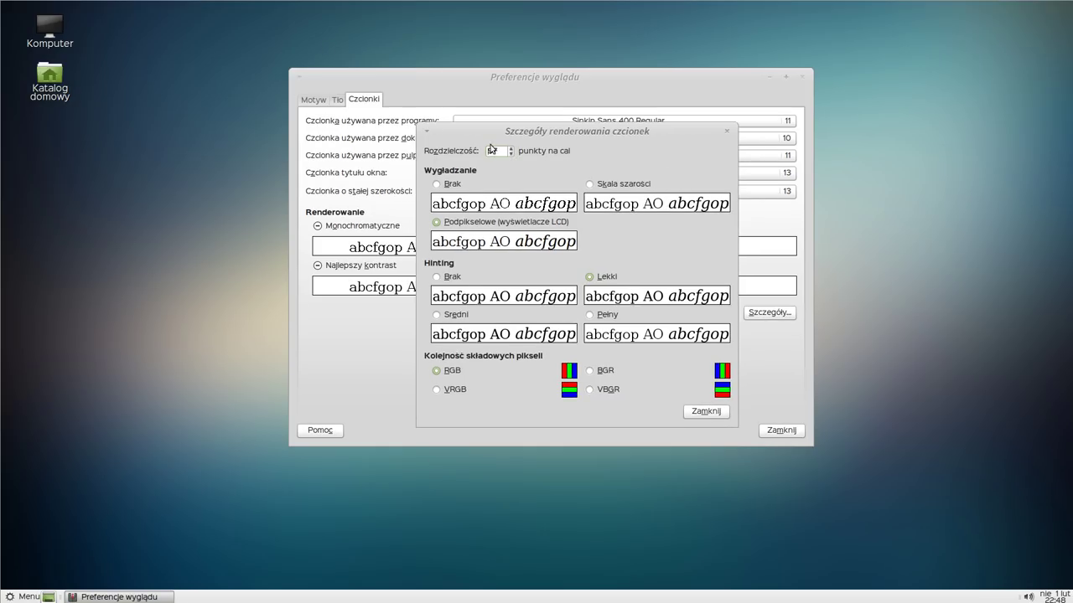
pyautogui.moveTo(620, 131); pyautogui.dragTo(685, 160)
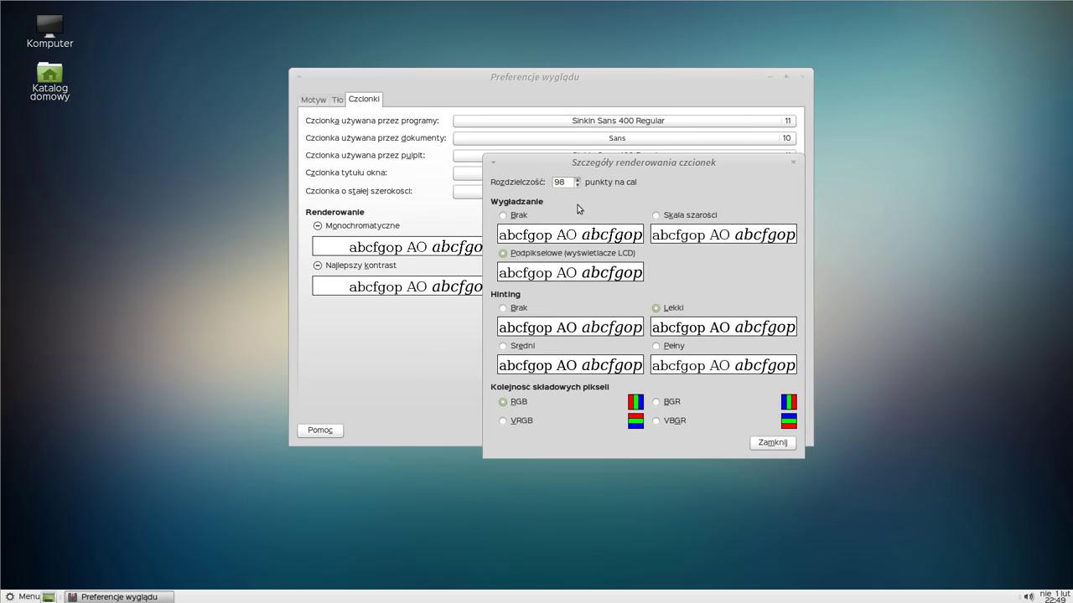
pyautogui.moveTo(663, 163); pyautogui.dragTo(684, 173)
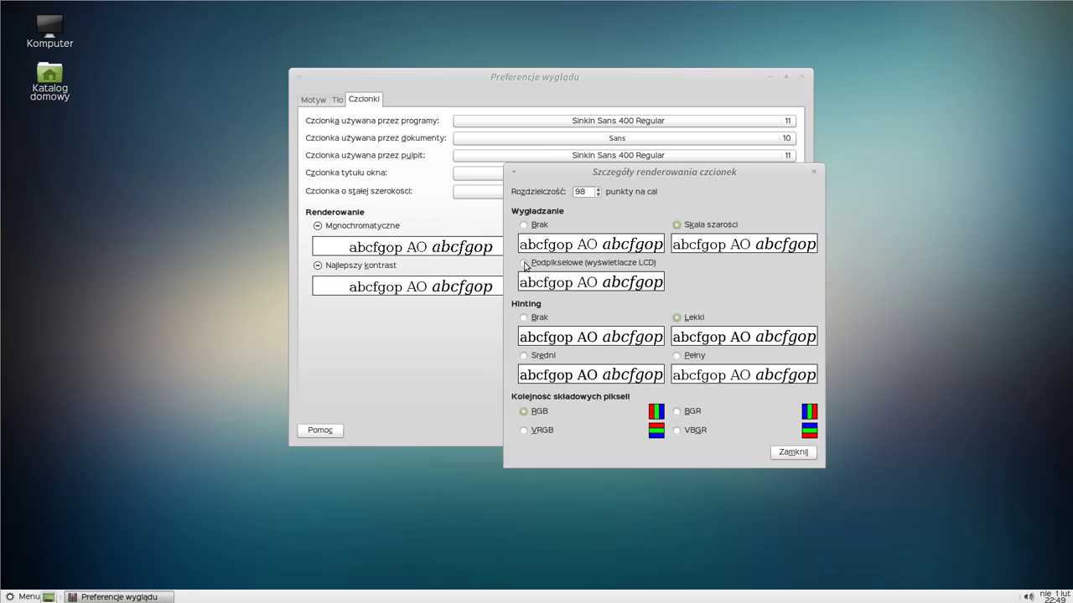
# - Select subpixel (LCD) font smoothing with Lekki hinting, and close the rendering details and the appearance preferences
pyautogui.click(524, 266)
pyautogui.click(526, 357)
pyautogui.click(677, 356)
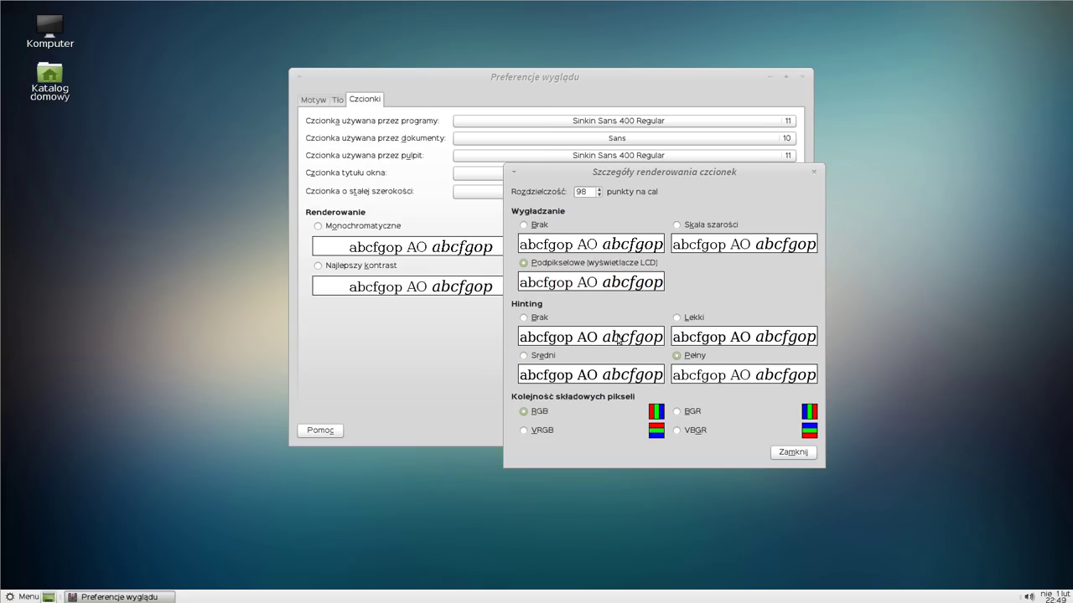
pyautogui.click(525, 359)
pyautogui.click(523, 319)
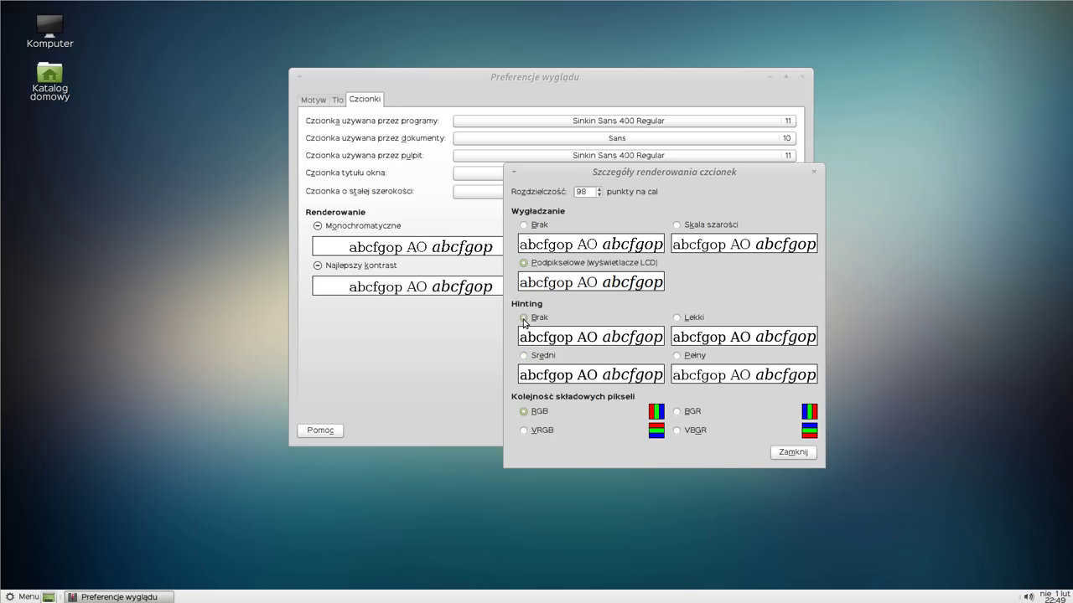
pyautogui.moveTo(637, 174); pyautogui.dragTo(626, 180)
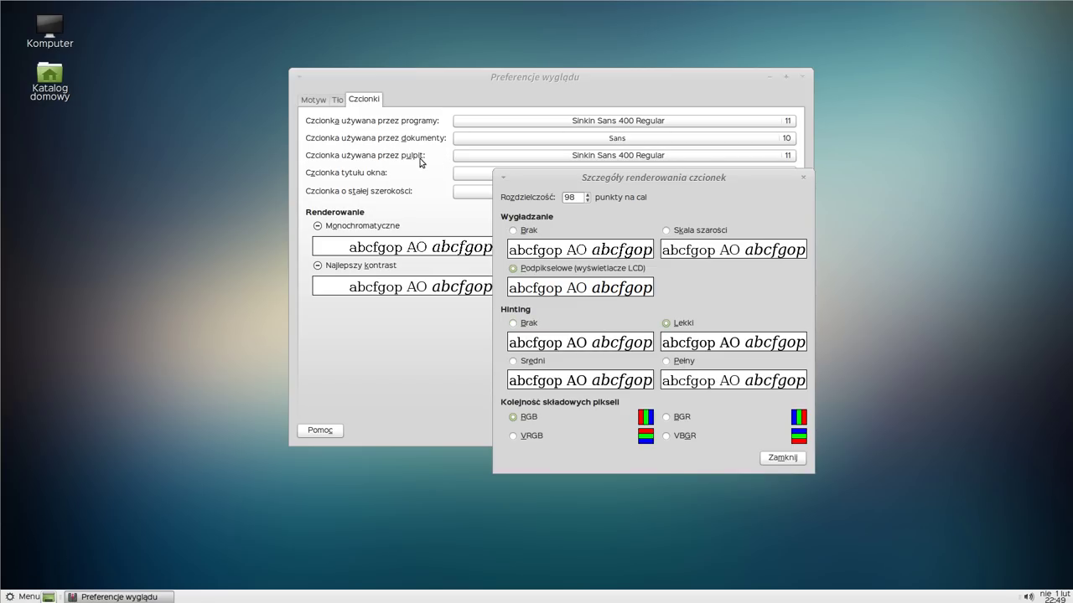
pyautogui.click(781, 459)
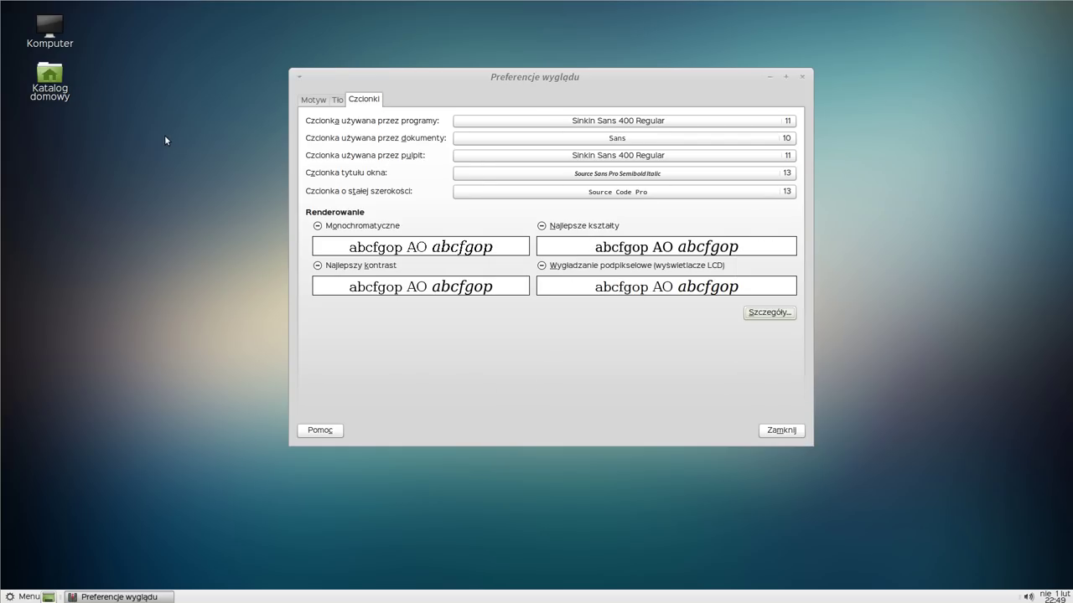
pyautogui.click(781, 430)
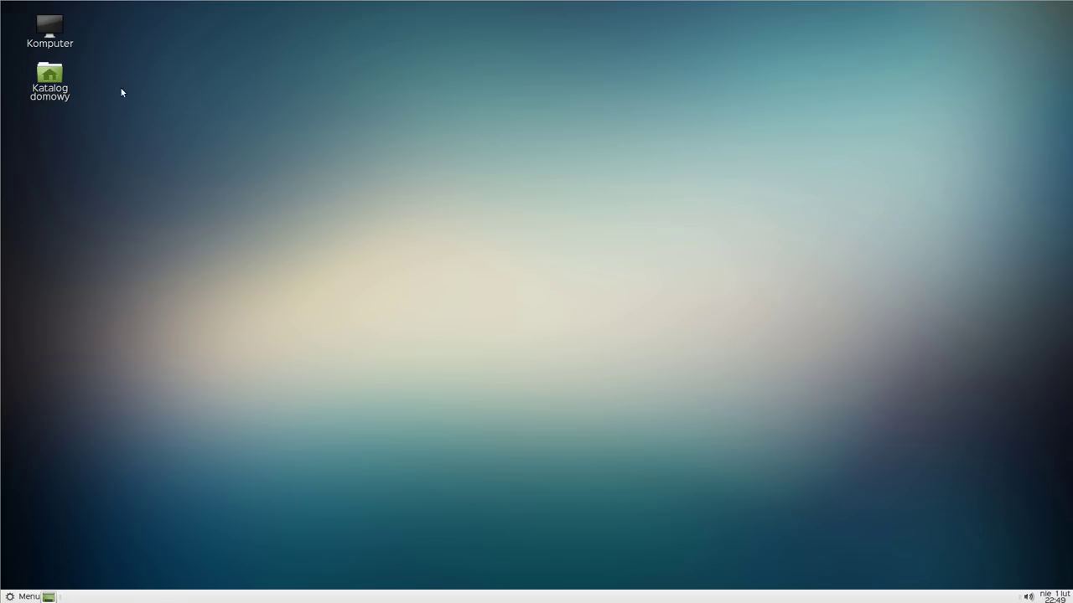
# - Rename the home folder icon on the desktop as Home
pyautogui.moveTo(72, 137); pyautogui.dragTo(51, 81)
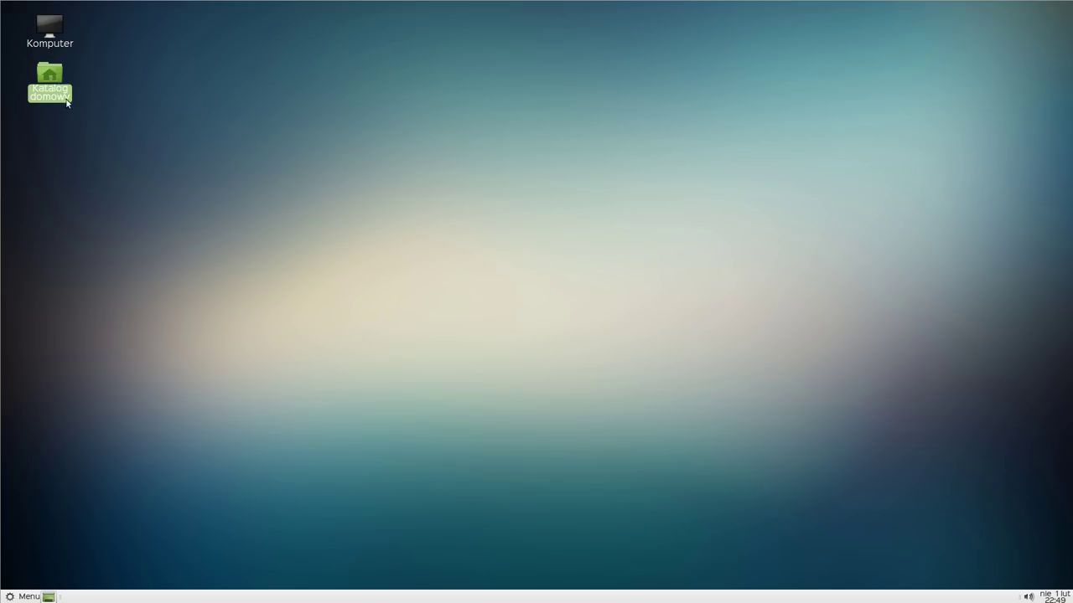
pyautogui.press('F2')
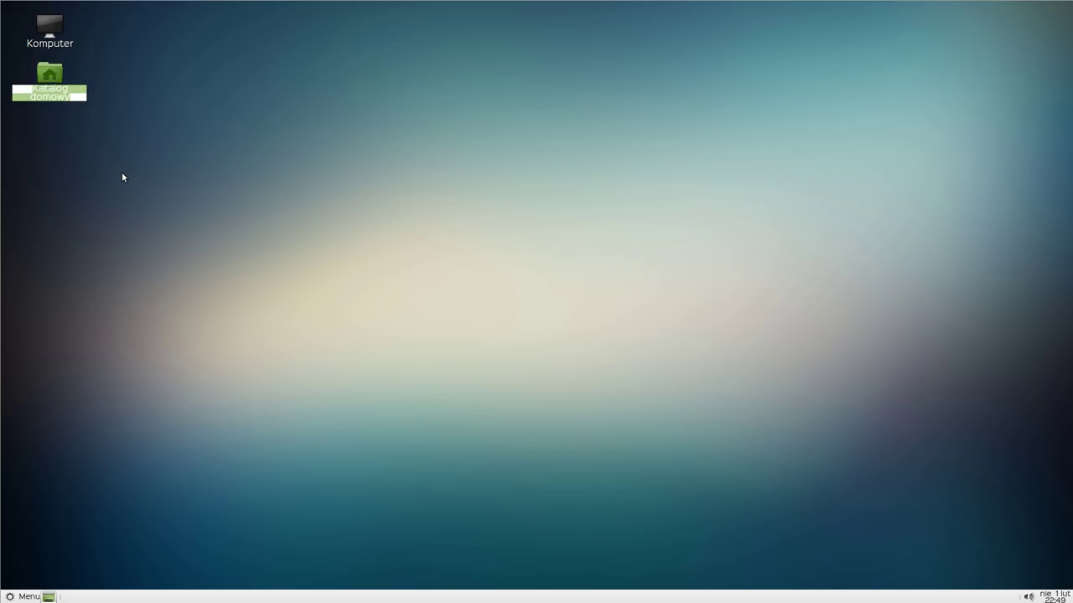
pyautogui.write('Home')
pyautogui.press('Return')
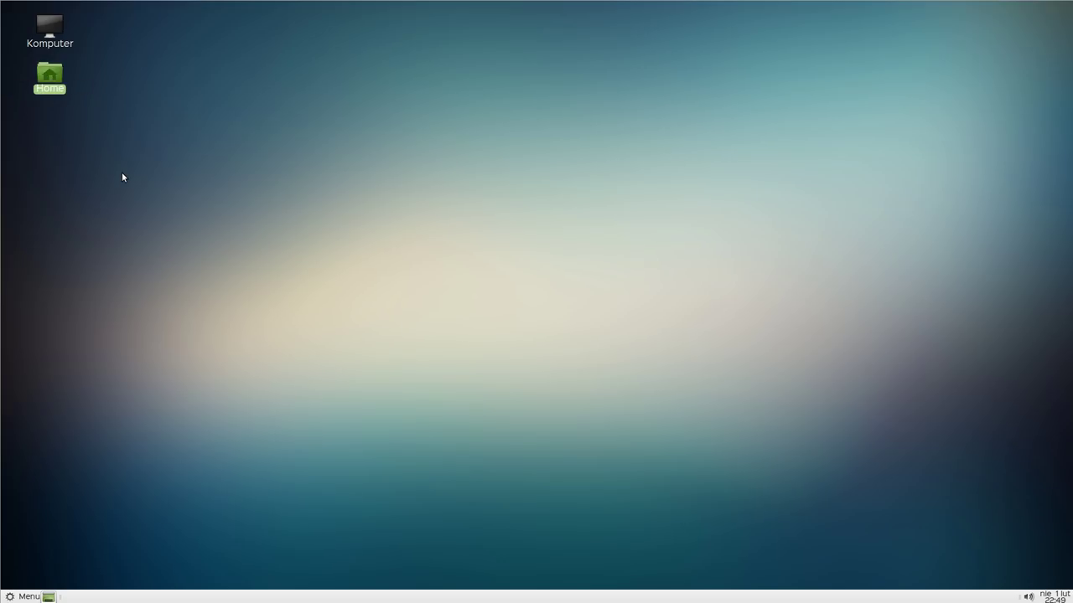
pyautogui.click(146, 144)
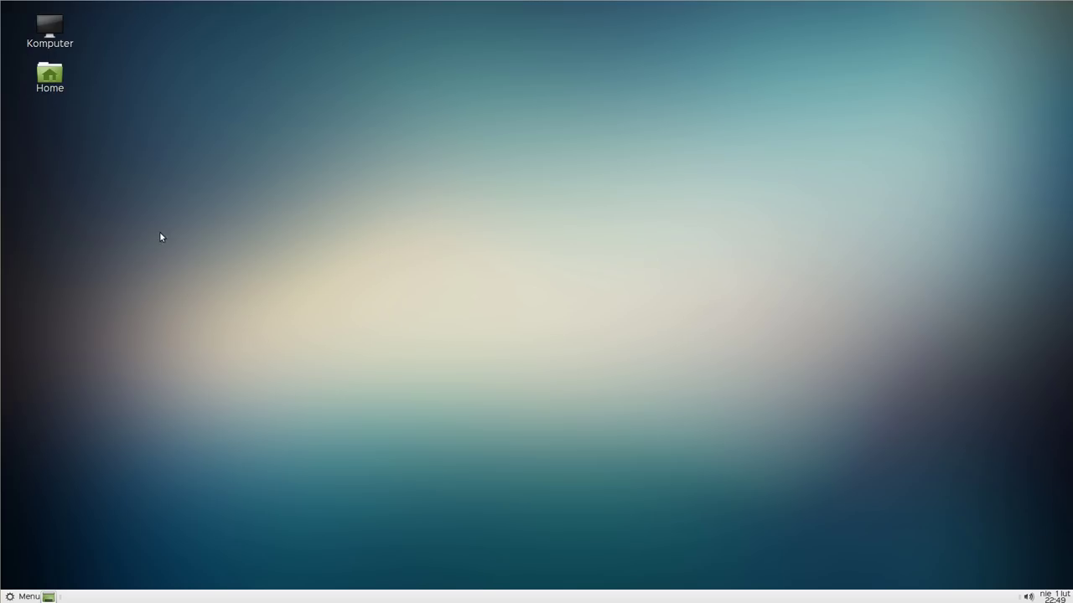
# - Open the home folder in two windows, and move and shrink the second one so that it overlaps the first
pyautogui.doubleClick(52, 77)
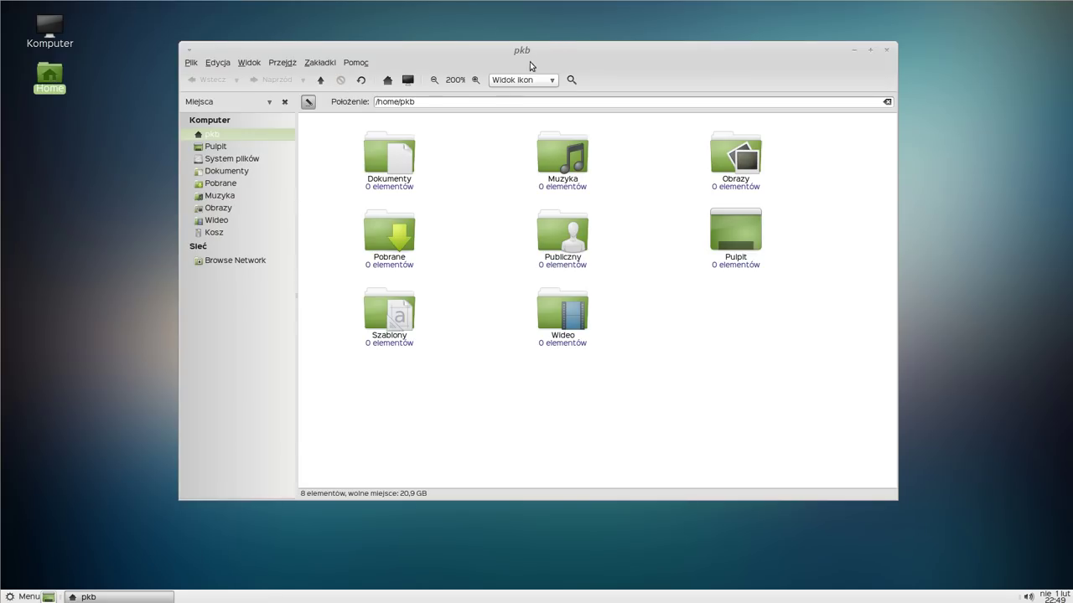
pyautogui.moveTo(549, 49); pyautogui.dragTo(527, 41)
pyautogui.doubleClick(52, 77)
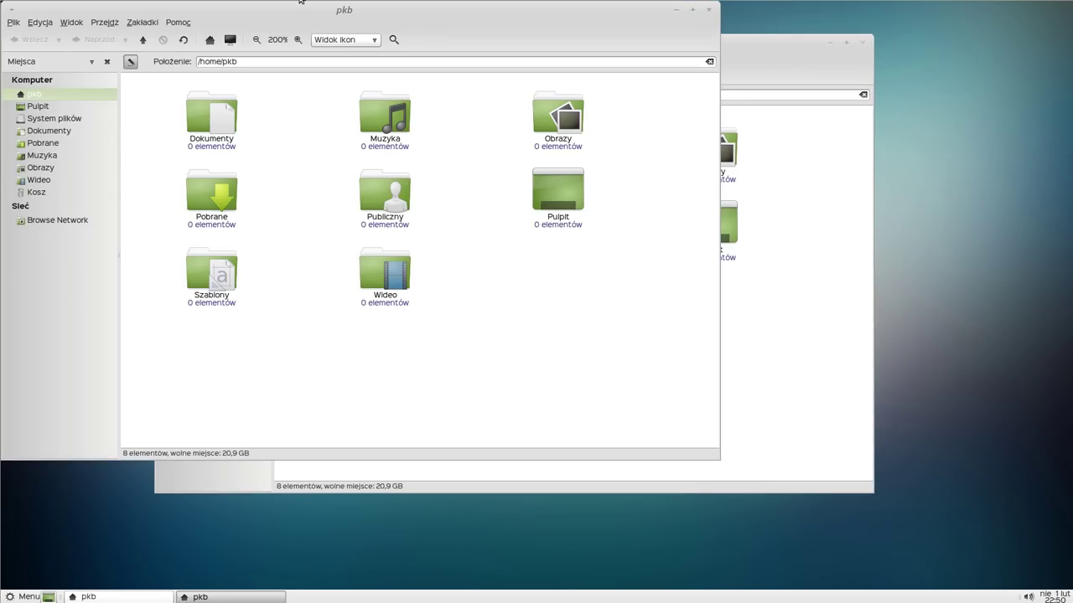
pyautogui.moveTo(333, 10); pyautogui.dragTo(425, 27)
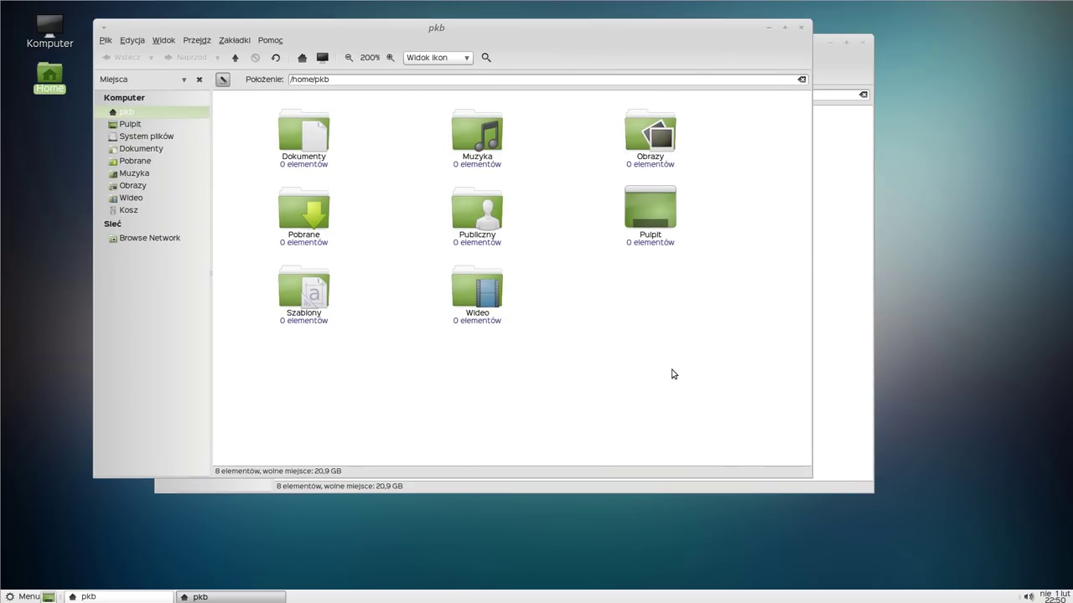
pyautogui.moveTo(805, 470); pyautogui.dragTo(769, 419)
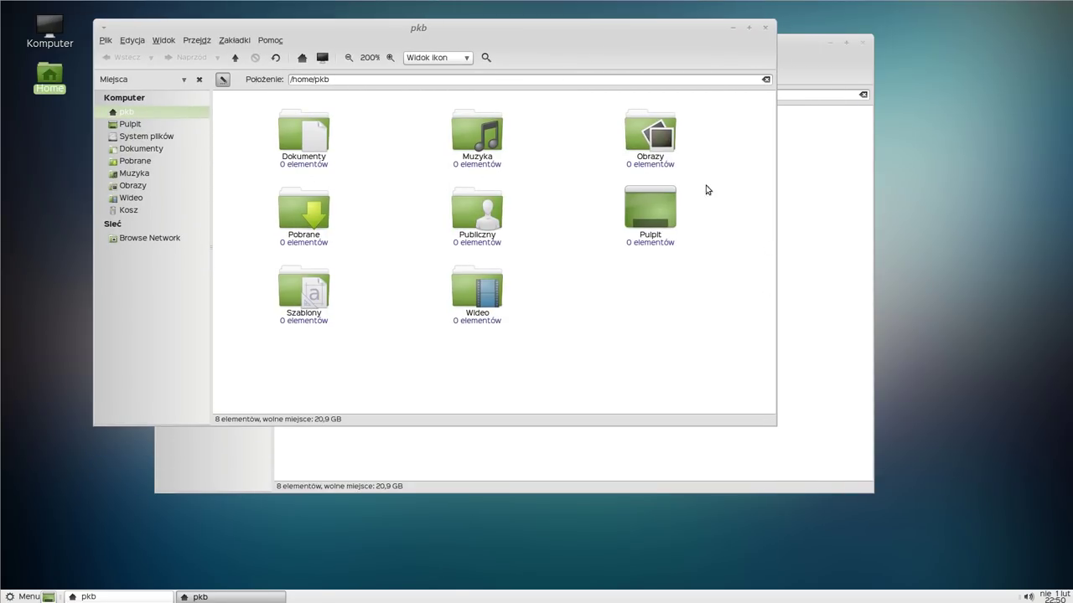
pyautogui.moveTo(672, 28); pyautogui.dragTo(689, 30)
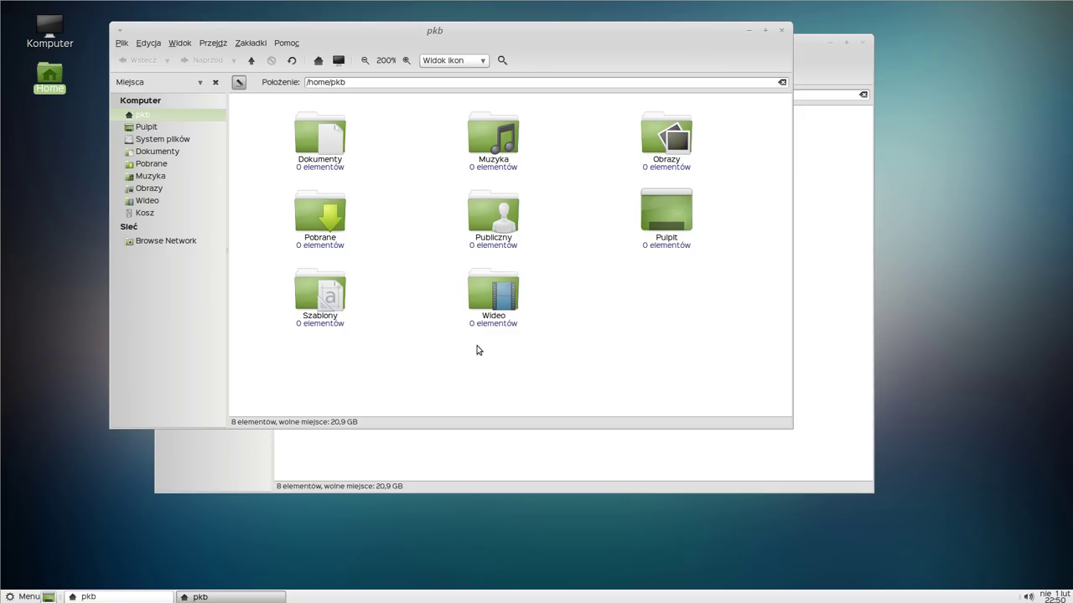
# - Enable the software compositing window manager in the Control Center's window preferences
pyautogui.click(25, 597)
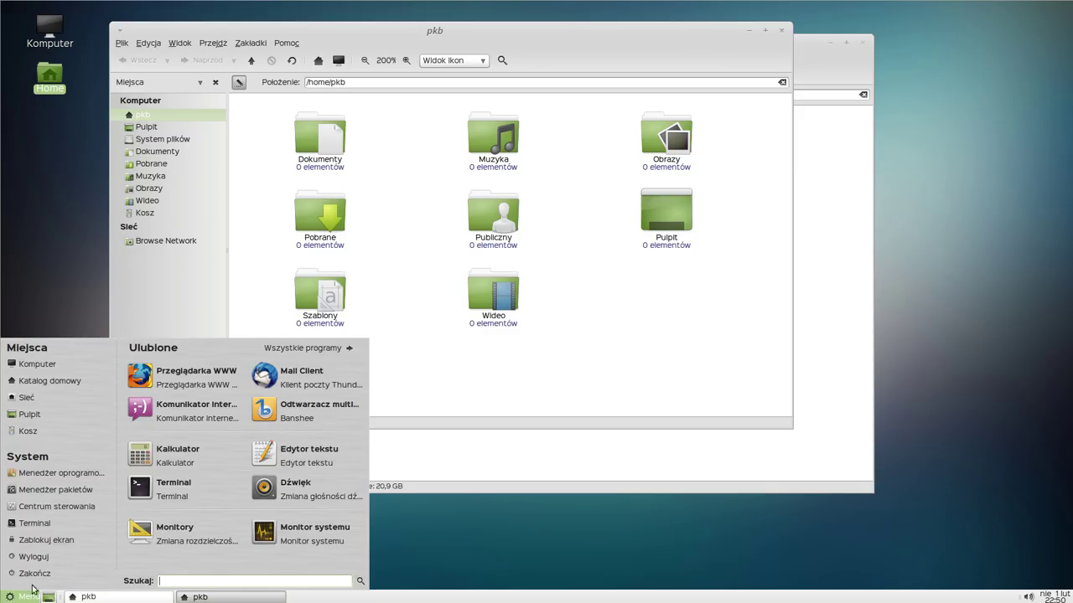
pyautogui.click(55, 506)
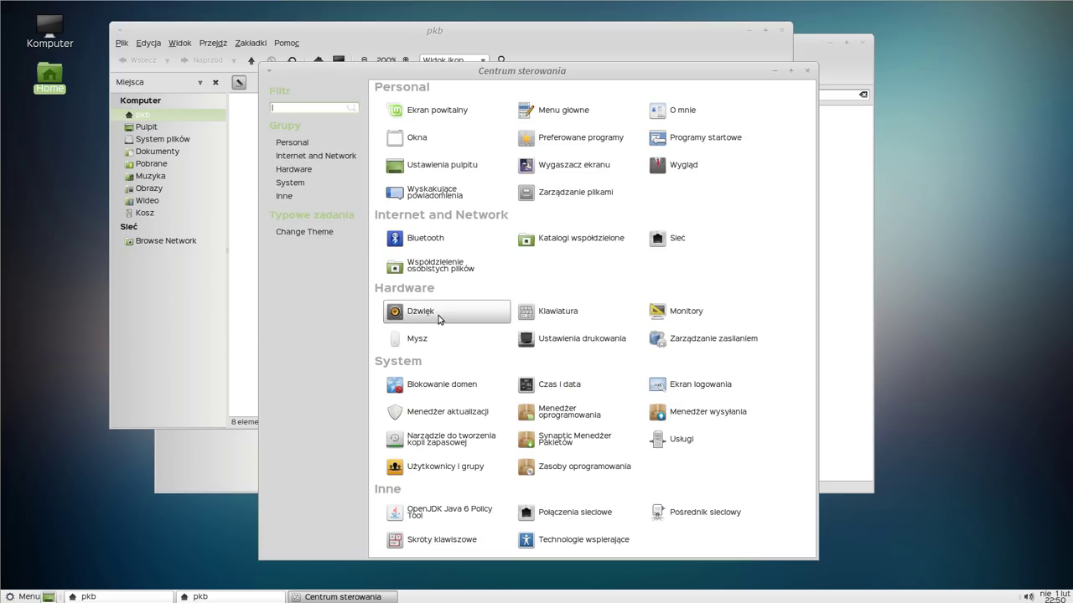
pyautogui.click(471, 145)
pyautogui.moveTo(514, 178); pyautogui.dragTo(604, 139)
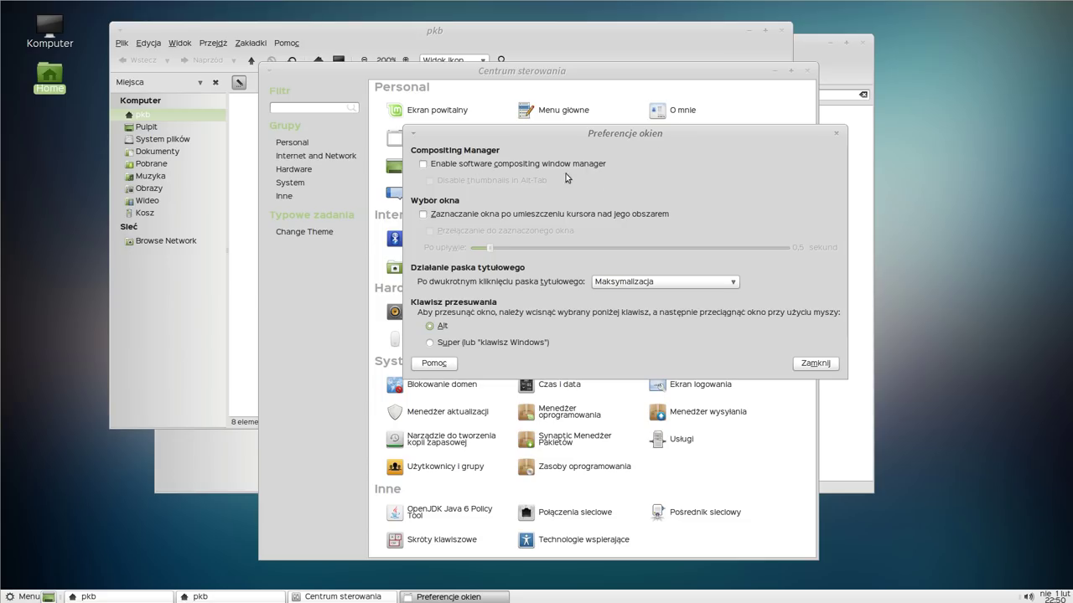
pyautogui.click(423, 164)
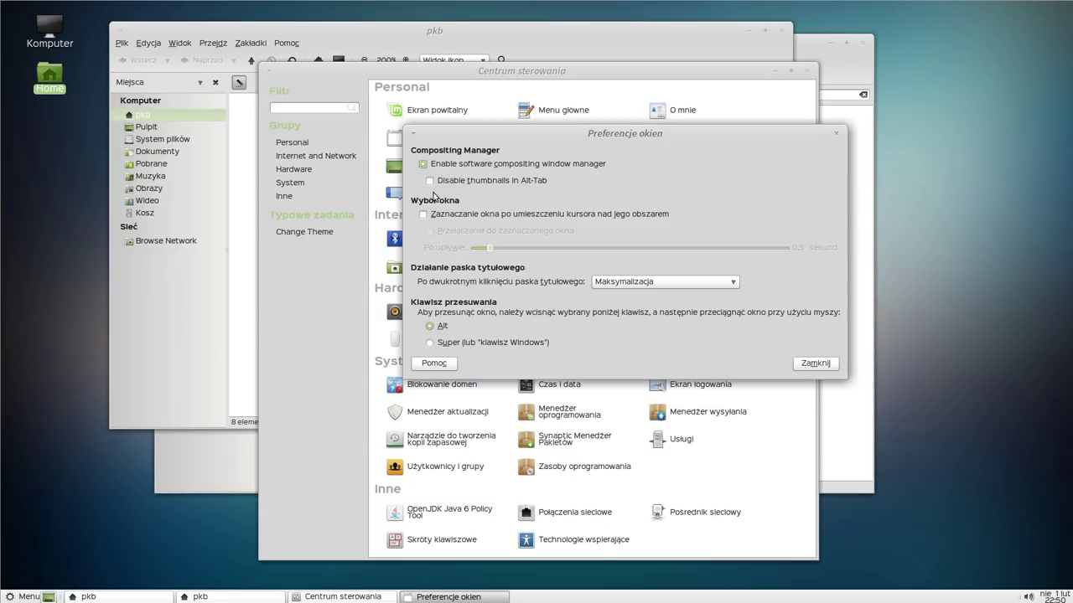
pyautogui.moveTo(573, 136); pyautogui.dragTo(603, 126)
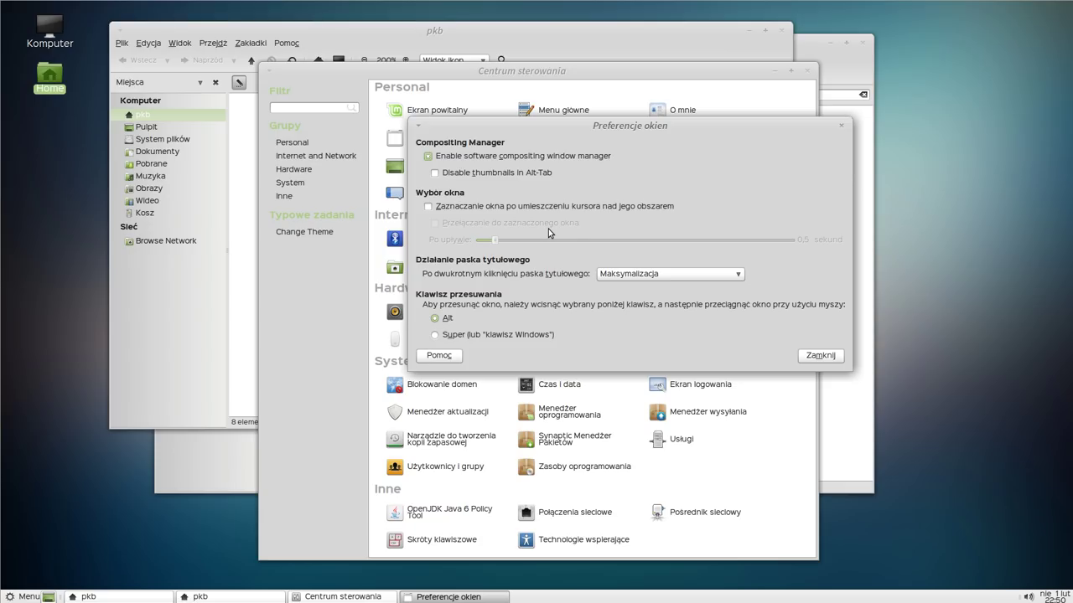
pyautogui.click(815, 356)
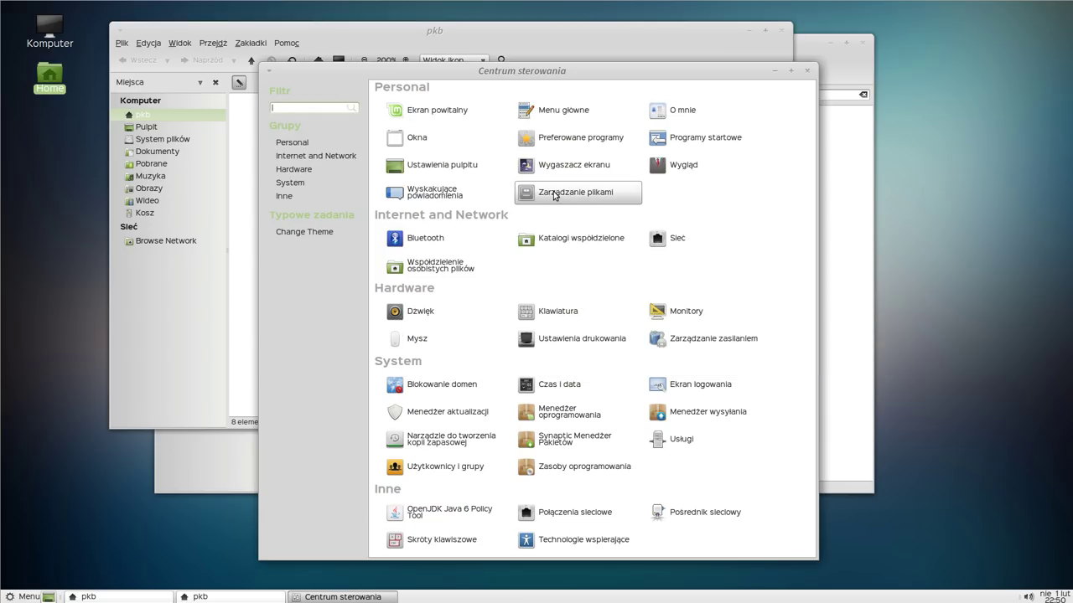
# - Move the Control Center over the other windows to check its shadow, and close it along with both home folder windows
pyautogui.moveTo(739, 69); pyautogui.dragTo(766, 55)
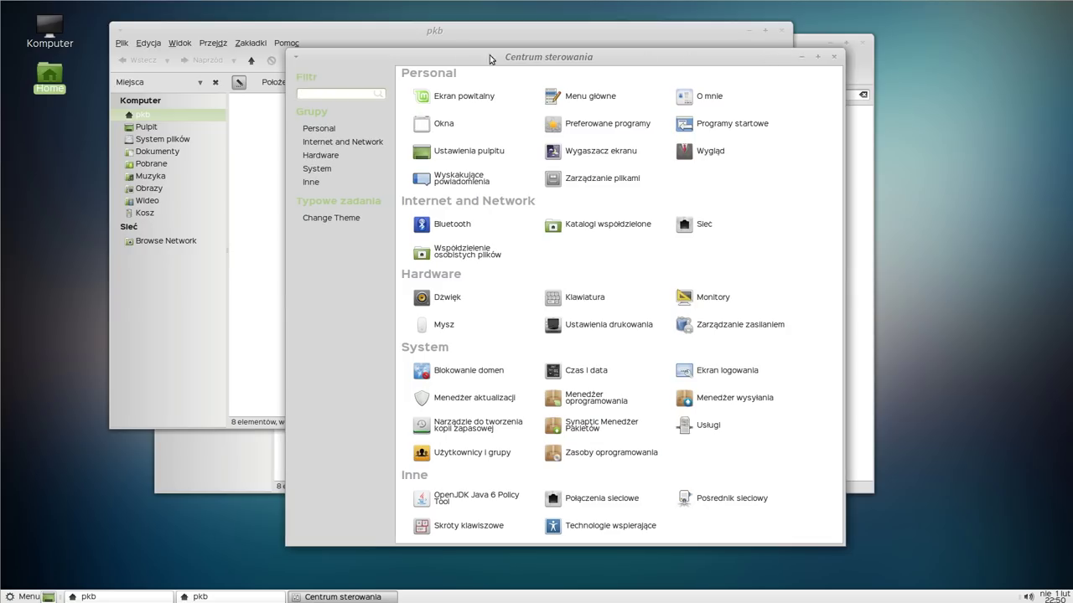
pyautogui.moveTo(603, 57); pyautogui.dragTo(541, 62)
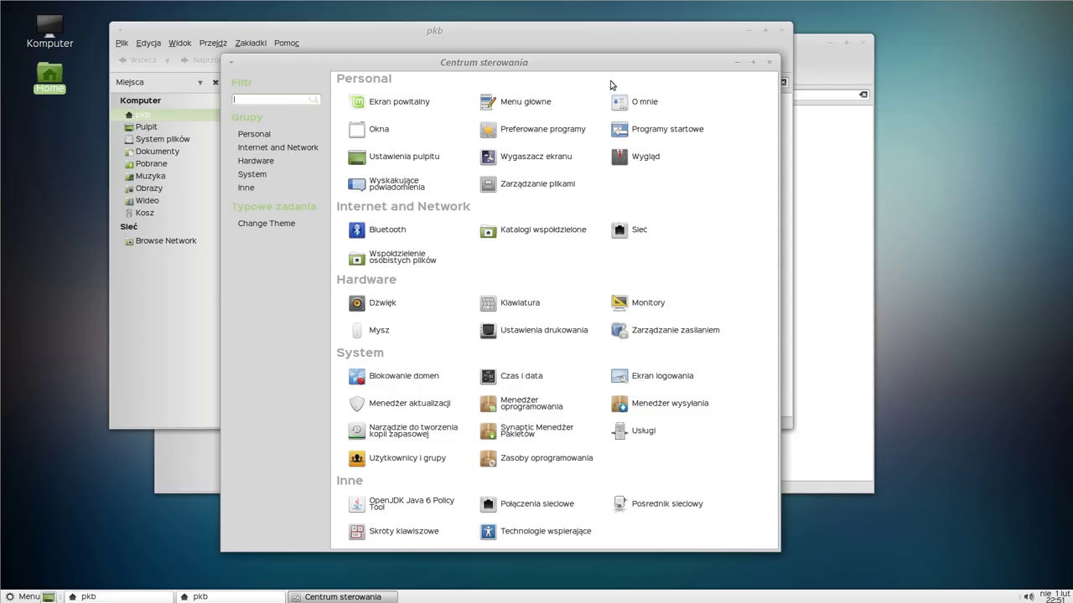
pyautogui.moveTo(593, 66); pyautogui.dragTo(725, 63)
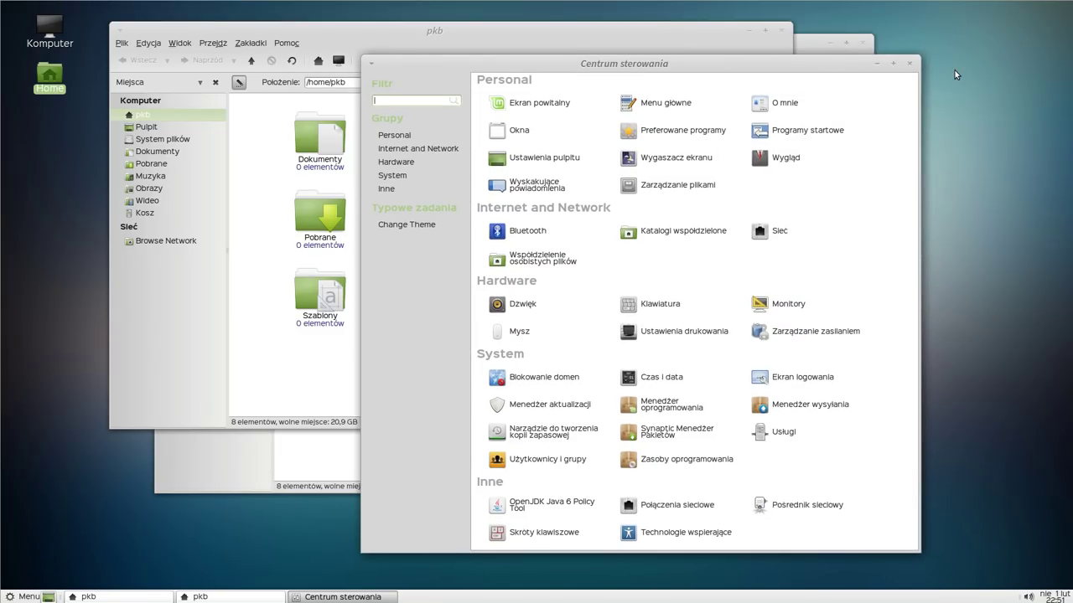
pyautogui.click(911, 64)
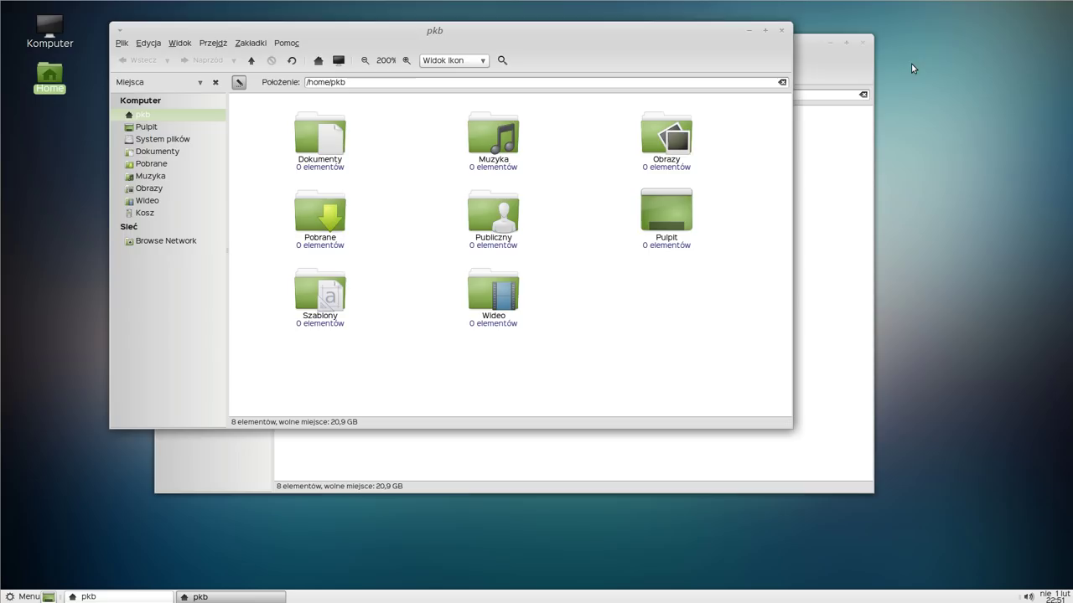
pyautogui.click(780, 29)
pyautogui.click(862, 43)
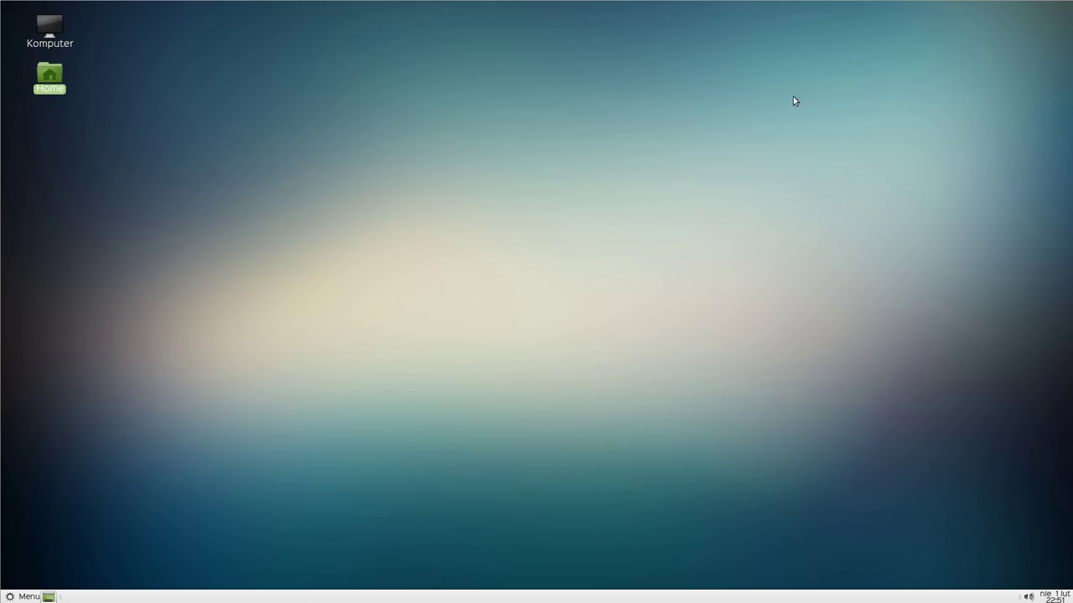
# - Open the desktop's appearance preferences, show the available themes and move the window aside on the desktop
pyautogui.rightClick(375, 106)
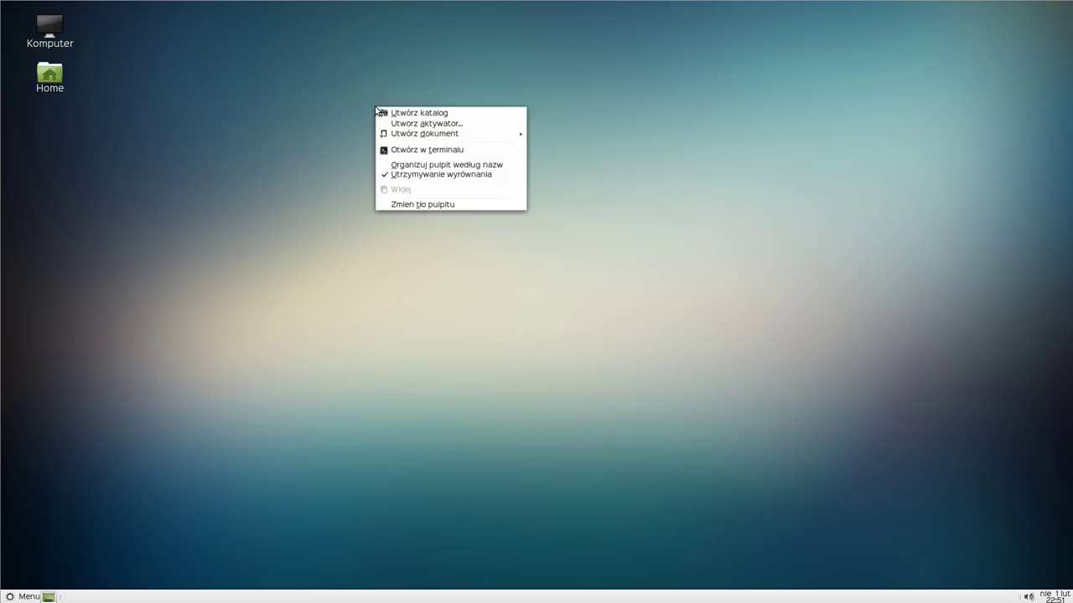
pyautogui.click(464, 206)
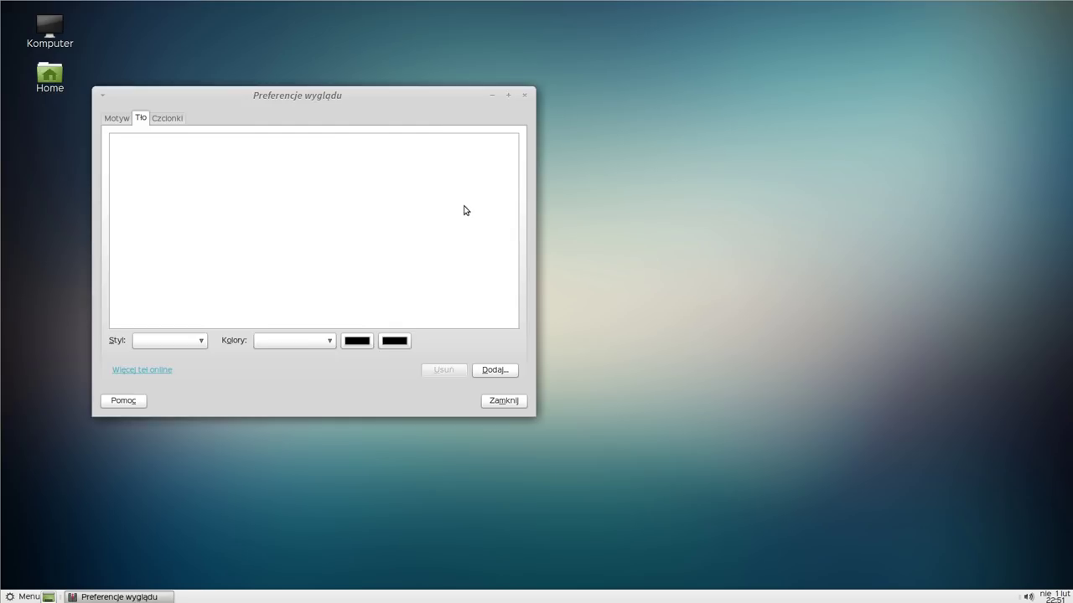
pyautogui.moveTo(544, 89); pyautogui.dragTo(677, 69)
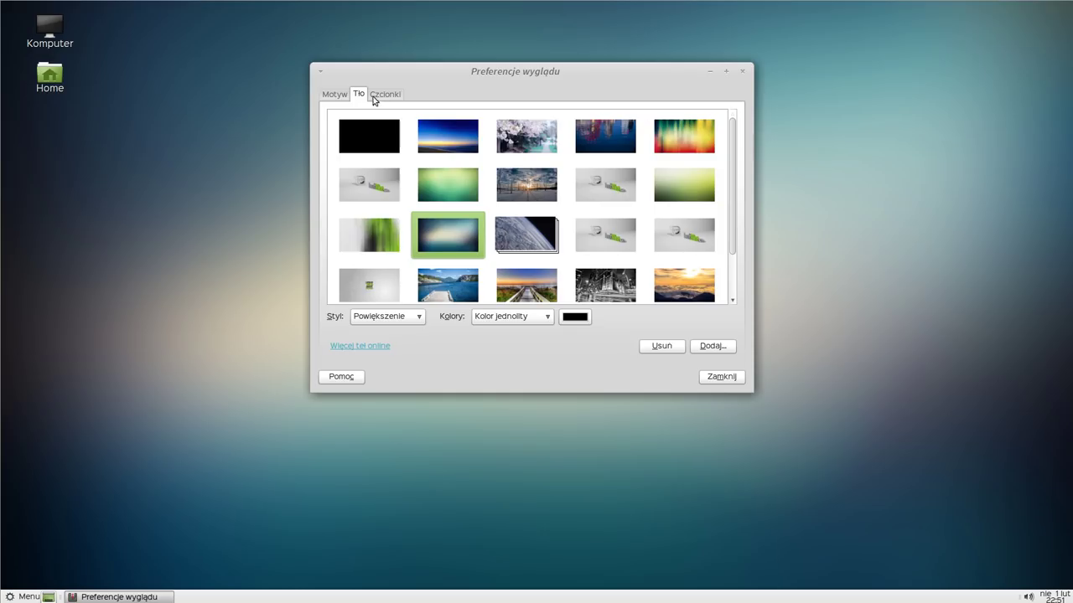
pyautogui.click(336, 94)
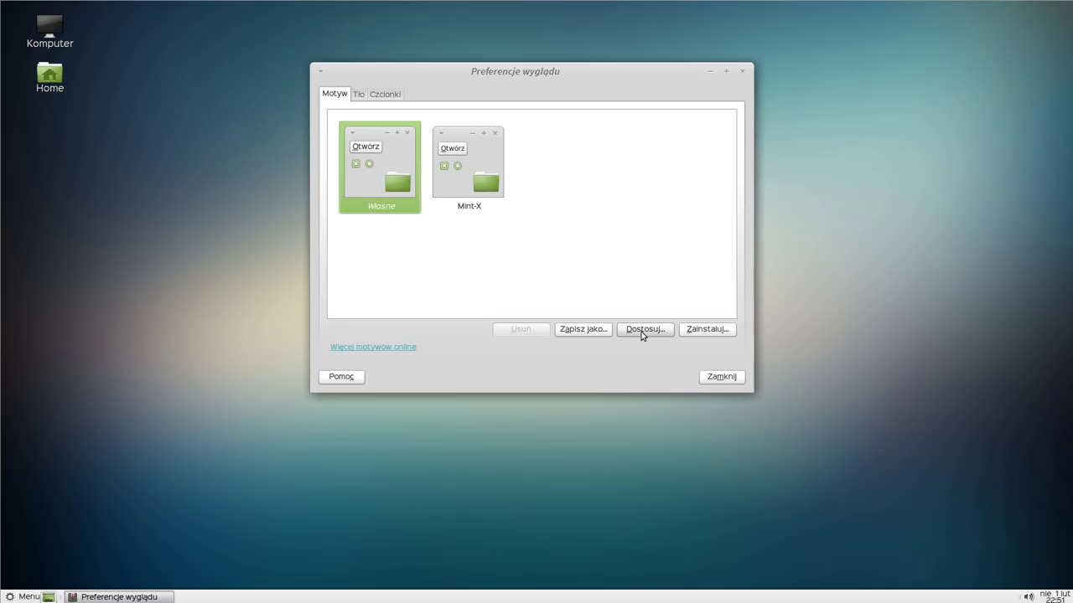
pyautogui.moveTo(610, 76); pyautogui.dragTo(818, 61)
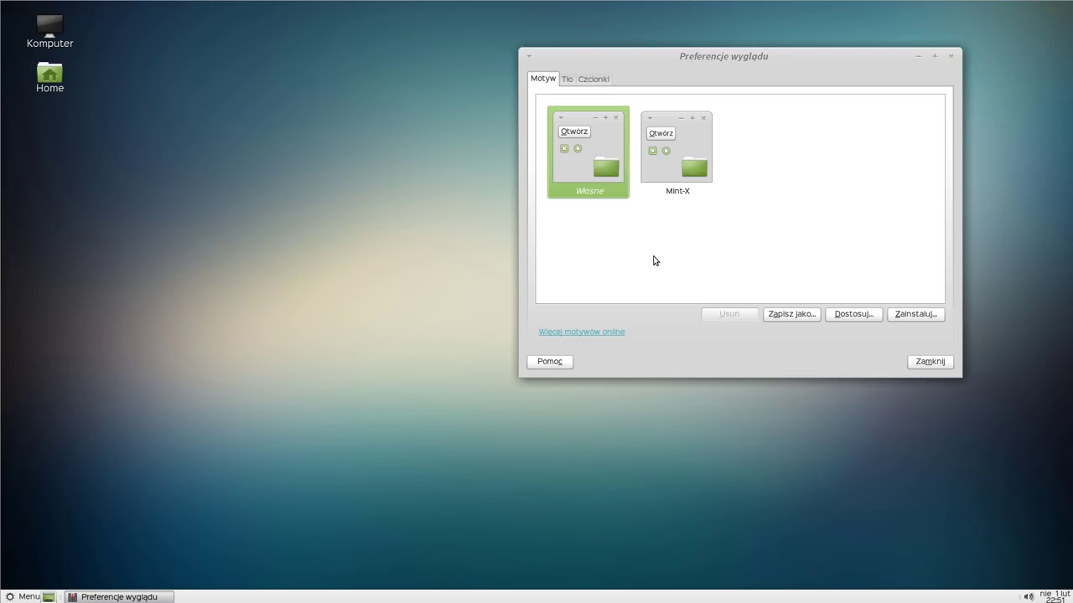
# - Follow the link to more themes online into Firefox and search the GNOME wiki page titles for "style"
pyautogui.click(604, 333)
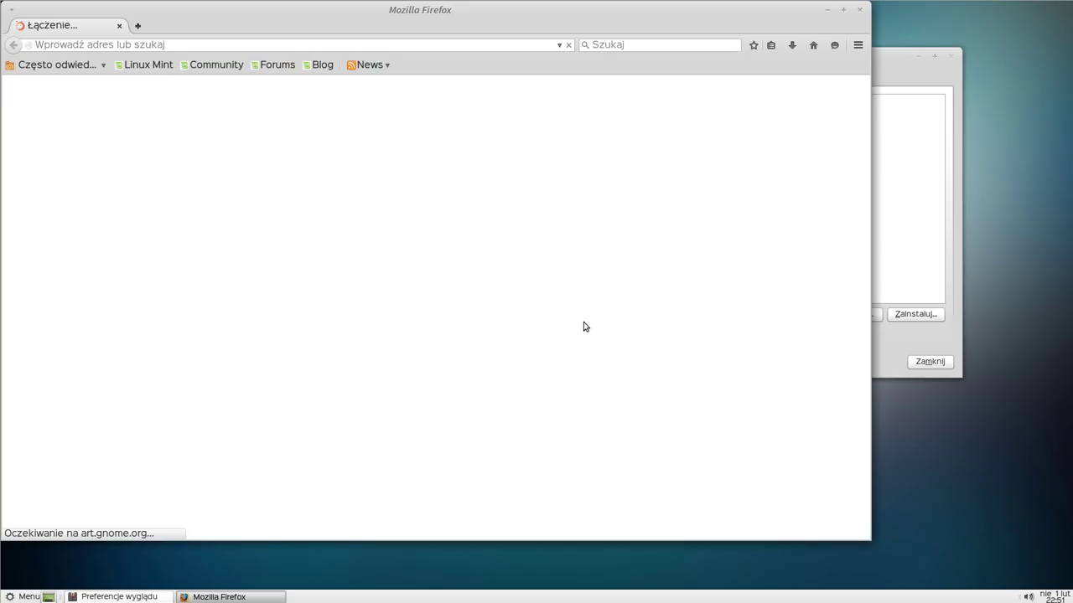
pyautogui.moveTo(426, 10); pyautogui.dragTo(529, 24)
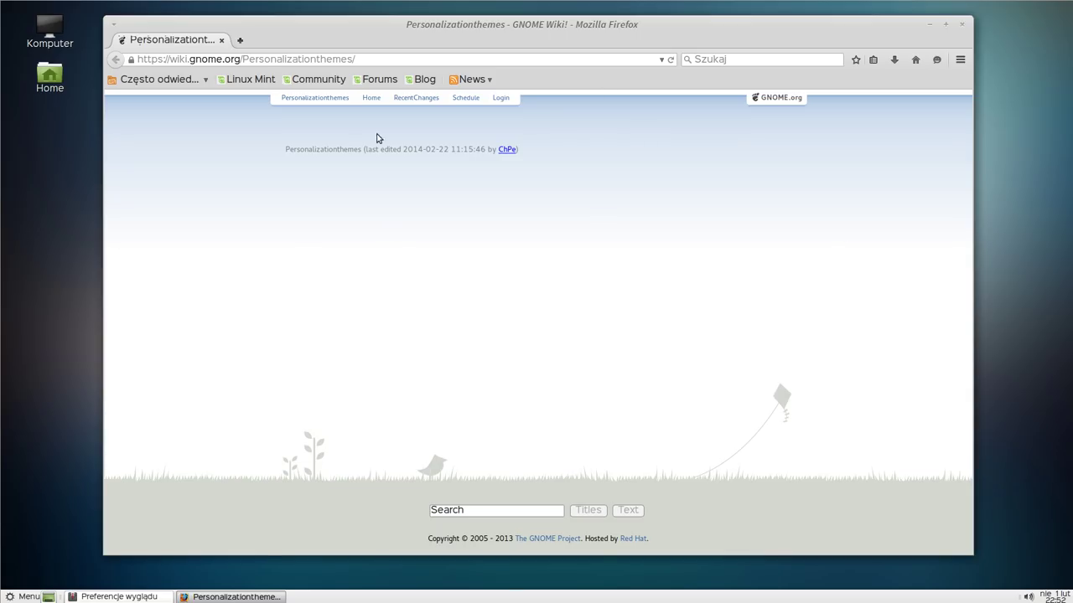
pyautogui.click(494, 511)
pyautogui.write('style')
pyautogui.press('Return')
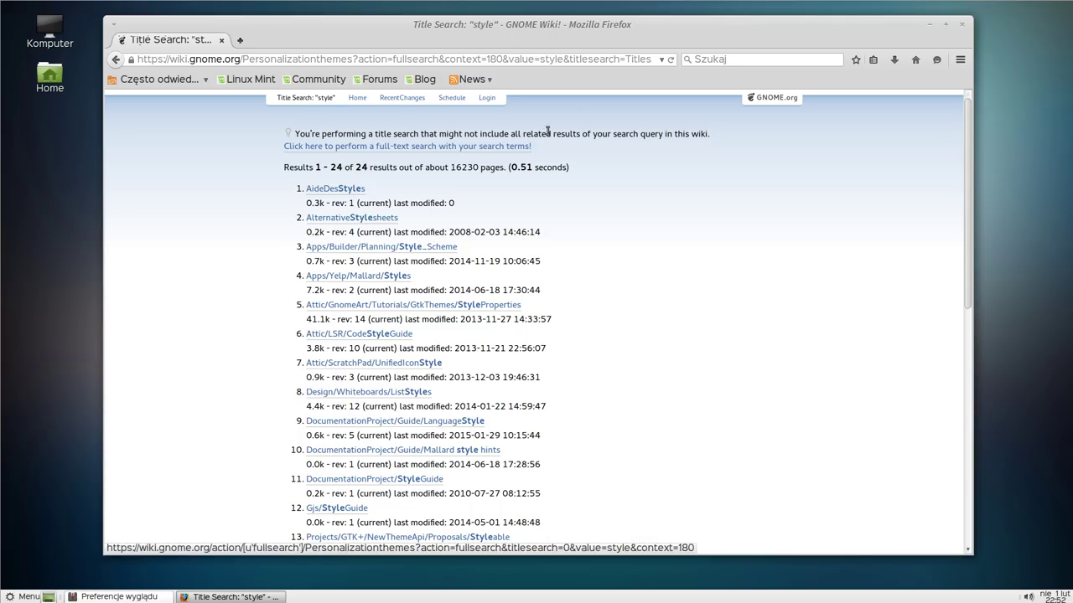
# - Load gnome-look.org in place of the wiki results, and enlarge the page text and the browser window
pyautogui.click(522, 59)
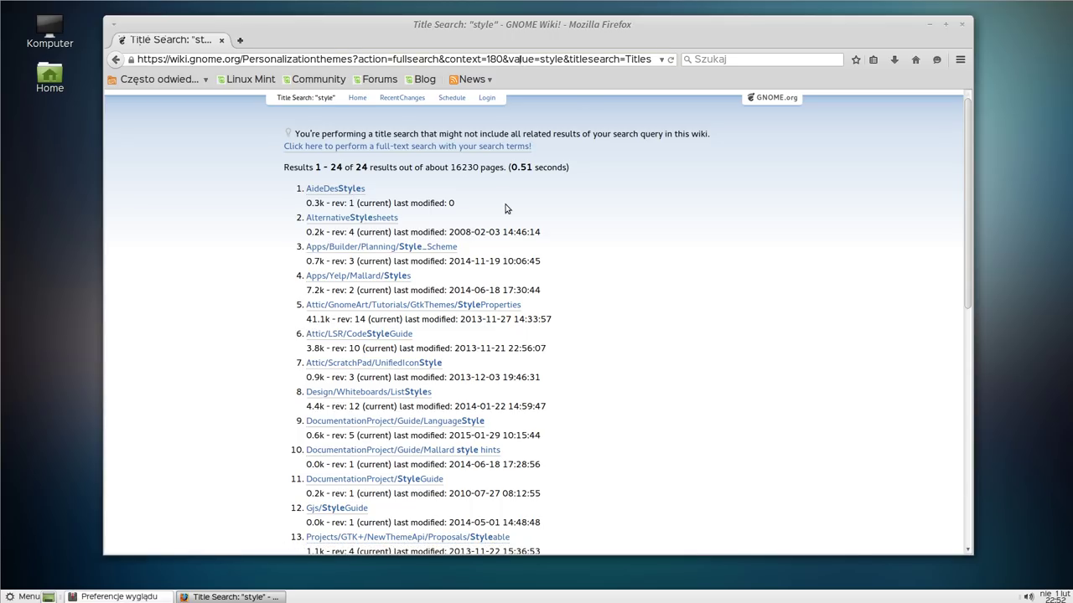
pyautogui.tripleClick(405, 58)
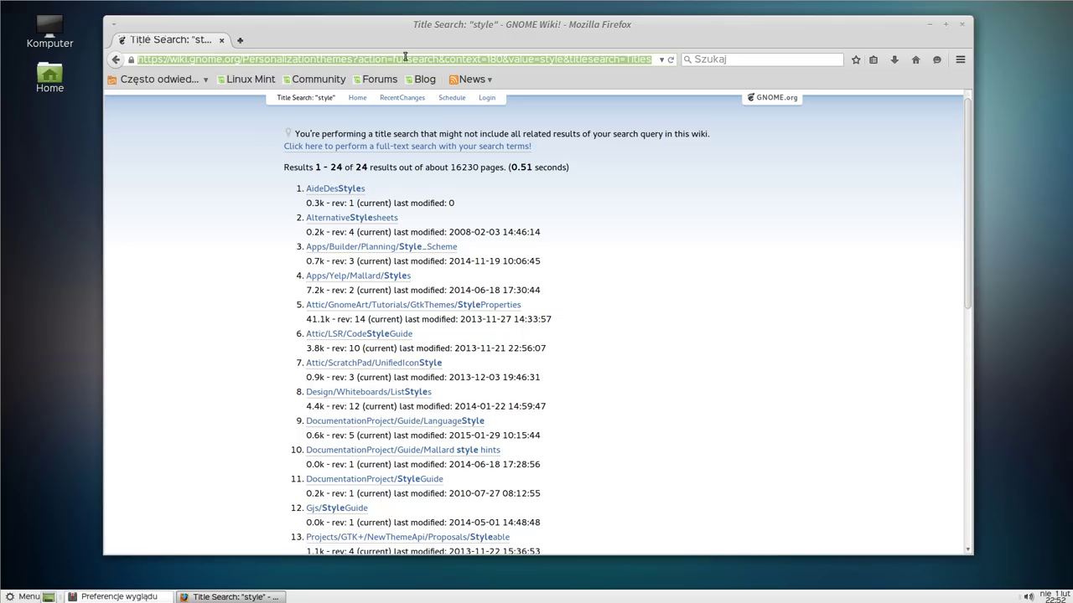
pyautogui.write('go')
pyautogui.write('nome-look.org')
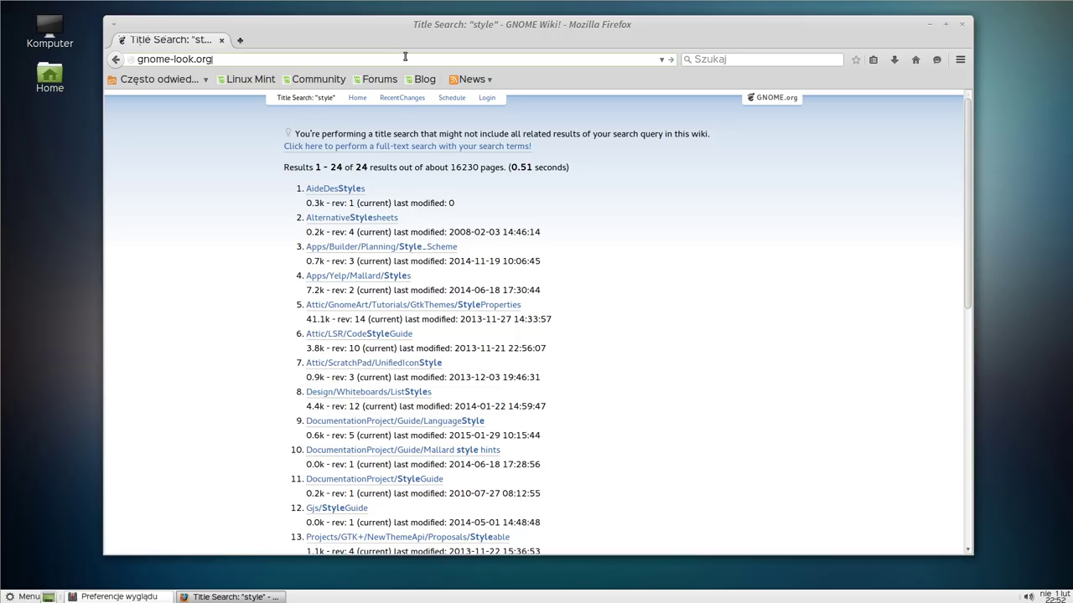
pyautogui.press('Return')
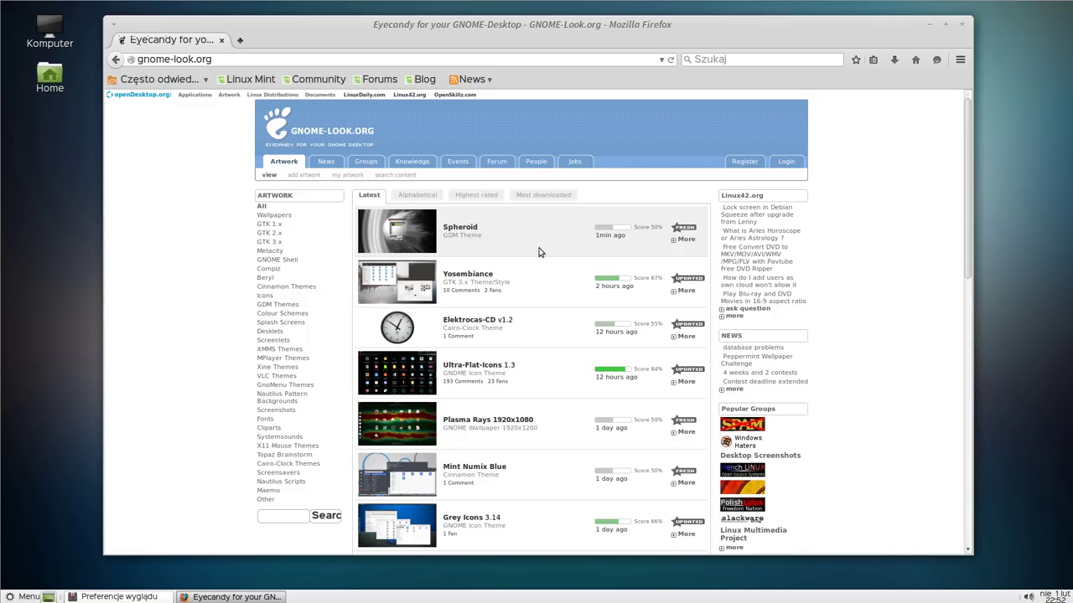
pyautogui.hotkey('ctrl', '+')
pyautogui.hotkey('ctrl', '+')
pyautogui.hotkey('ctrl', '+')
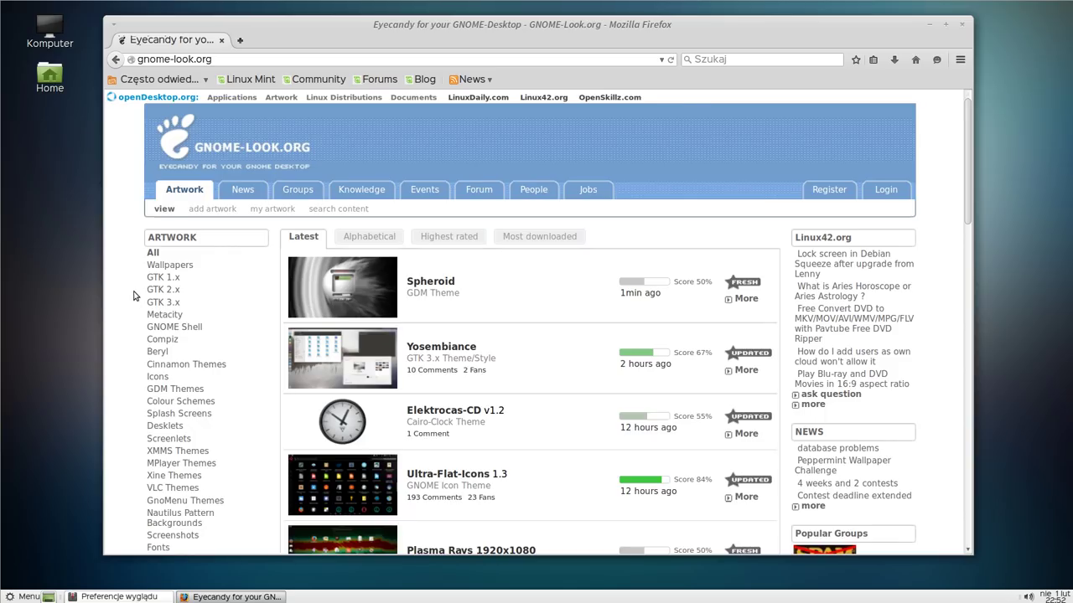
pyautogui.hotkey('ctrl', '+')
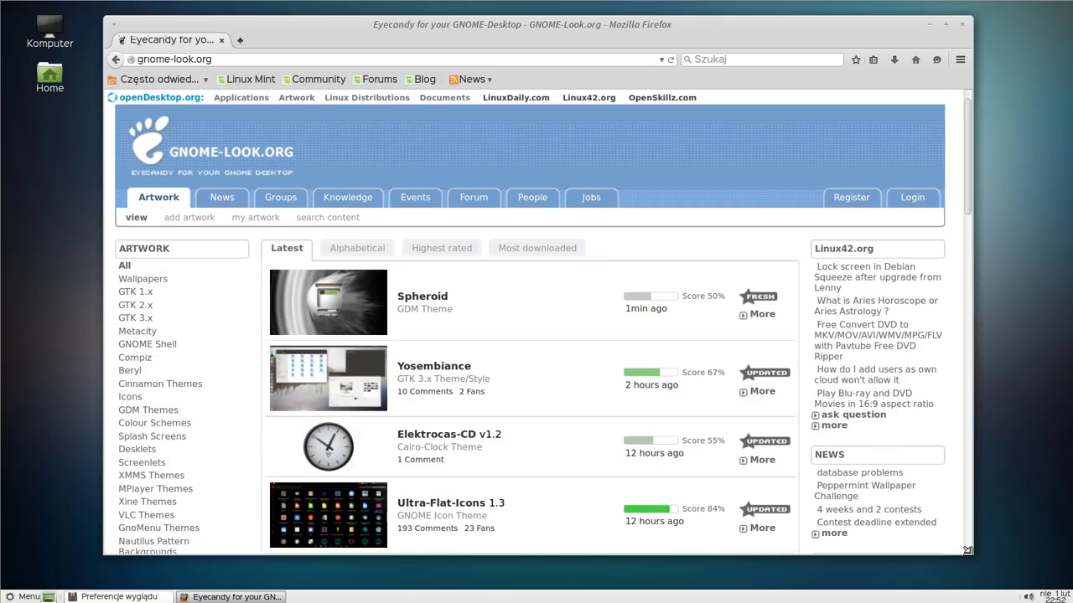
pyautogui.moveTo(968, 551); pyautogui.dragTo(1006, 581)
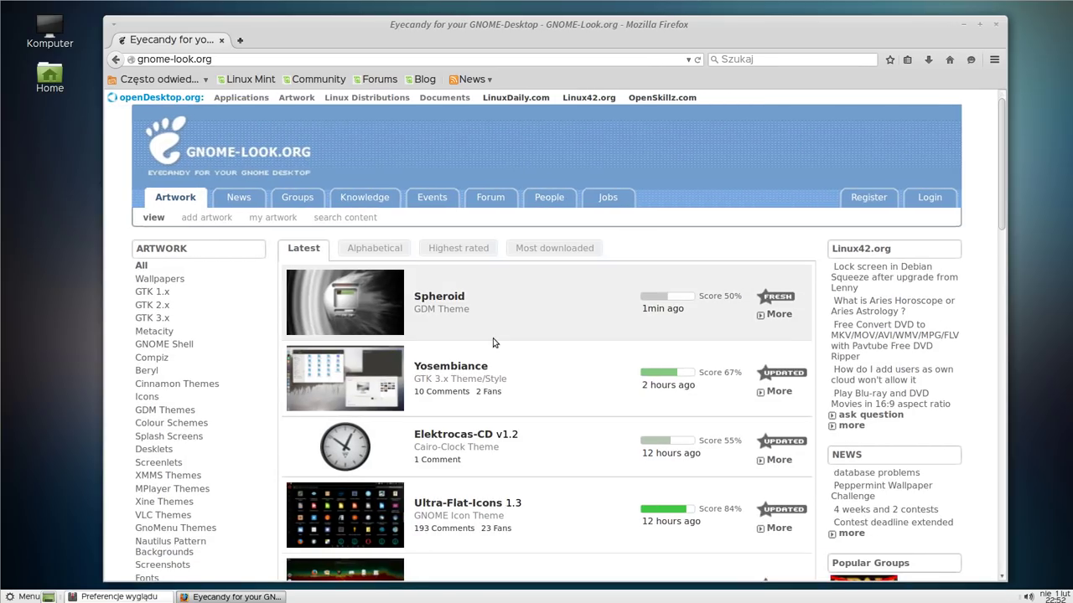
# - Open the site's content search form and set the content type to GTK 2.x Theme/Style
pyautogui.scroll(-1, 235, 335)
pyautogui.scroll(-3, 235, 335)
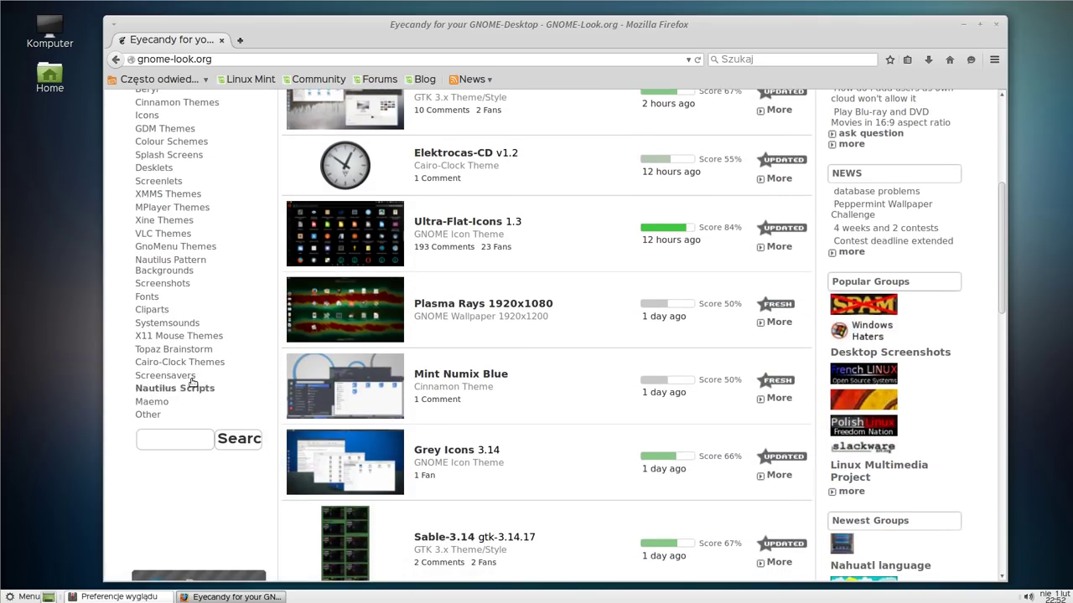
pyautogui.click(238, 439)
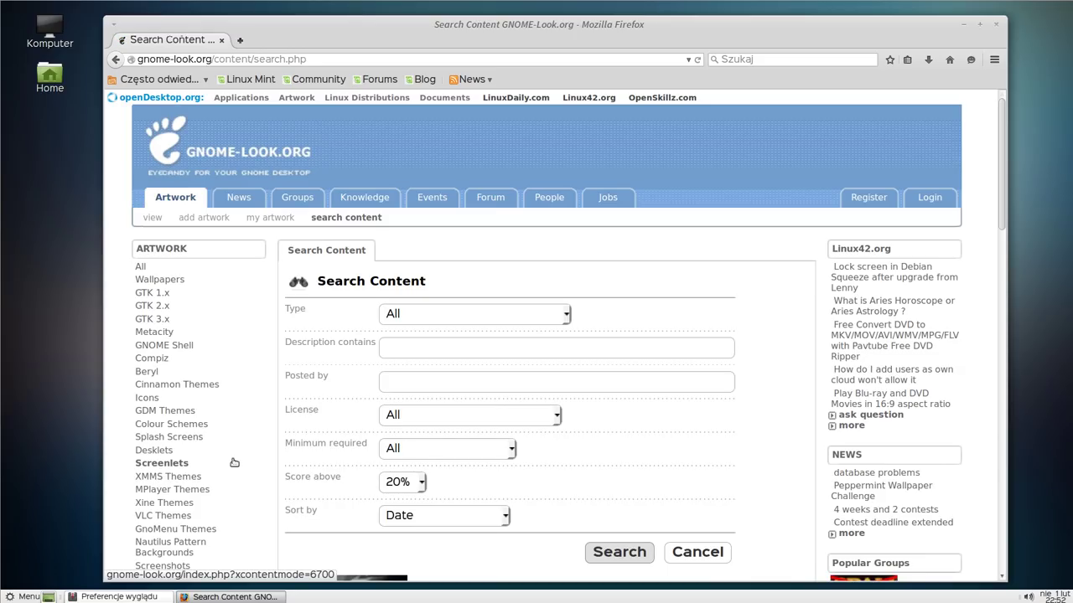
pyautogui.click(566, 316)
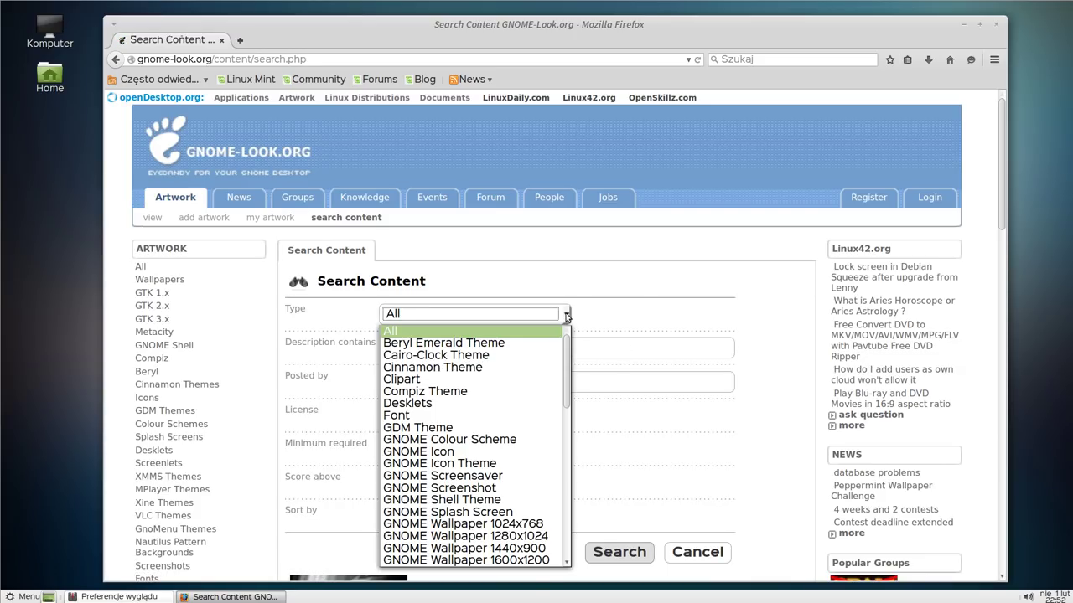
pyautogui.moveTo(567, 348); pyautogui.dragTo(567, 424)
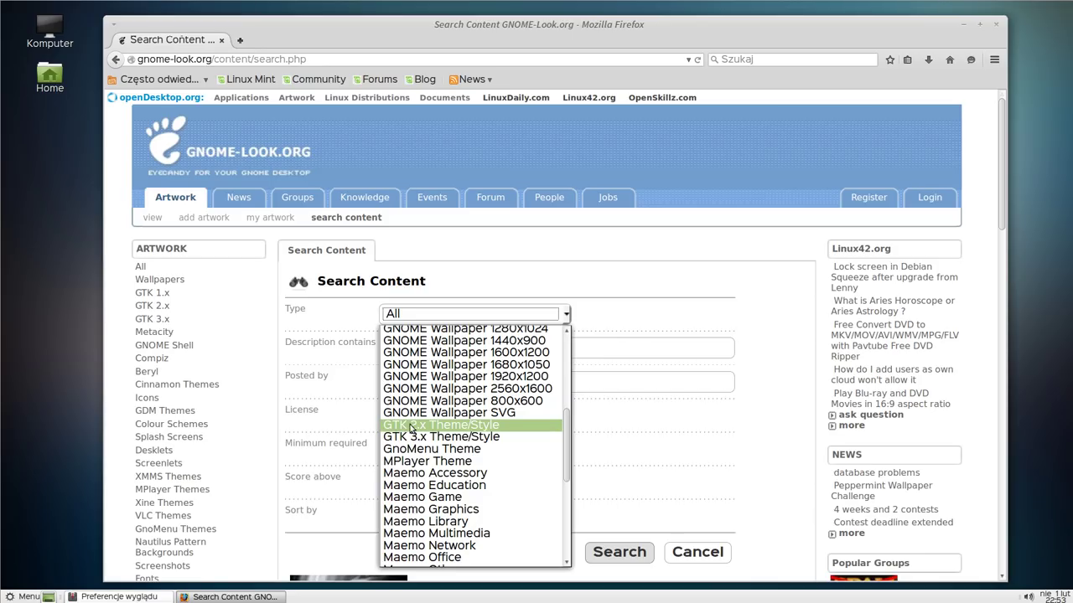
pyautogui.click(464, 427)
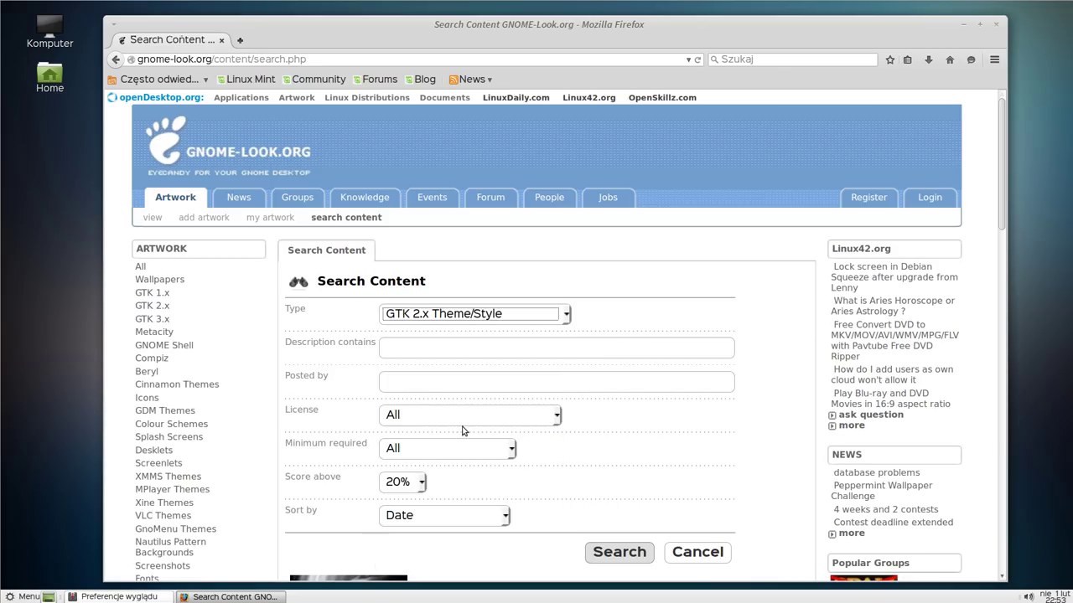
# - Search for GTK 2.x themes with a score above 70% and "dust" in the description
pyautogui.click(421, 482)
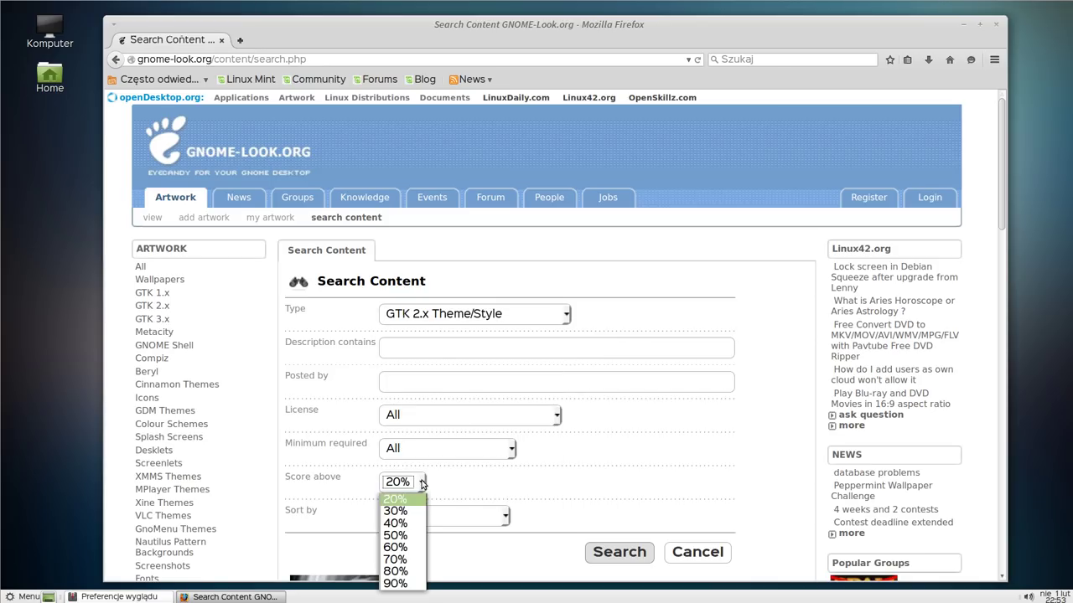
pyautogui.click(407, 560)
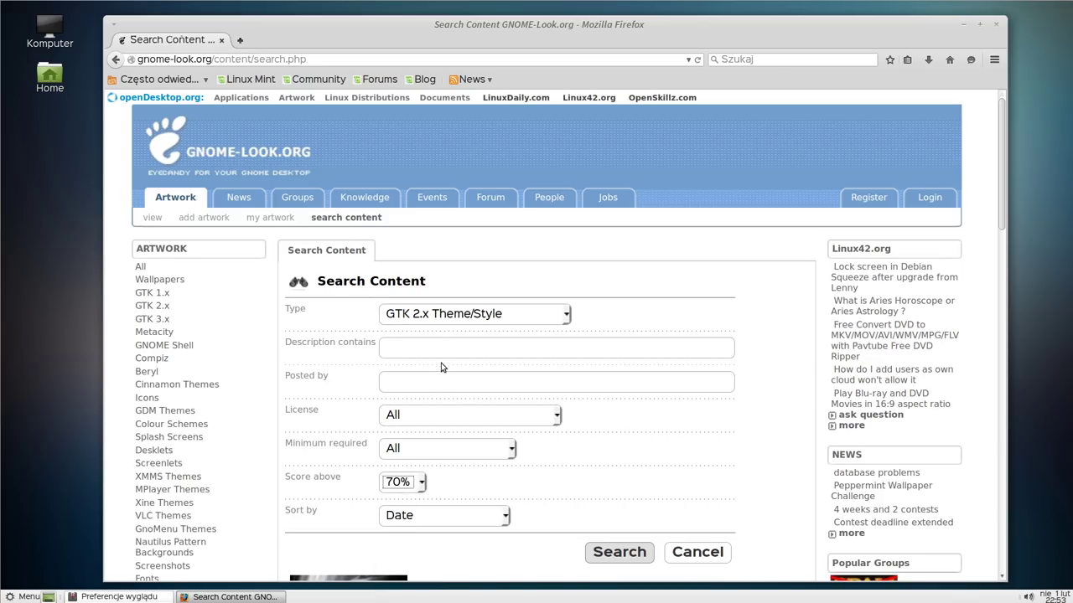
pyautogui.click(390, 351)
pyautogui.click(617, 552)
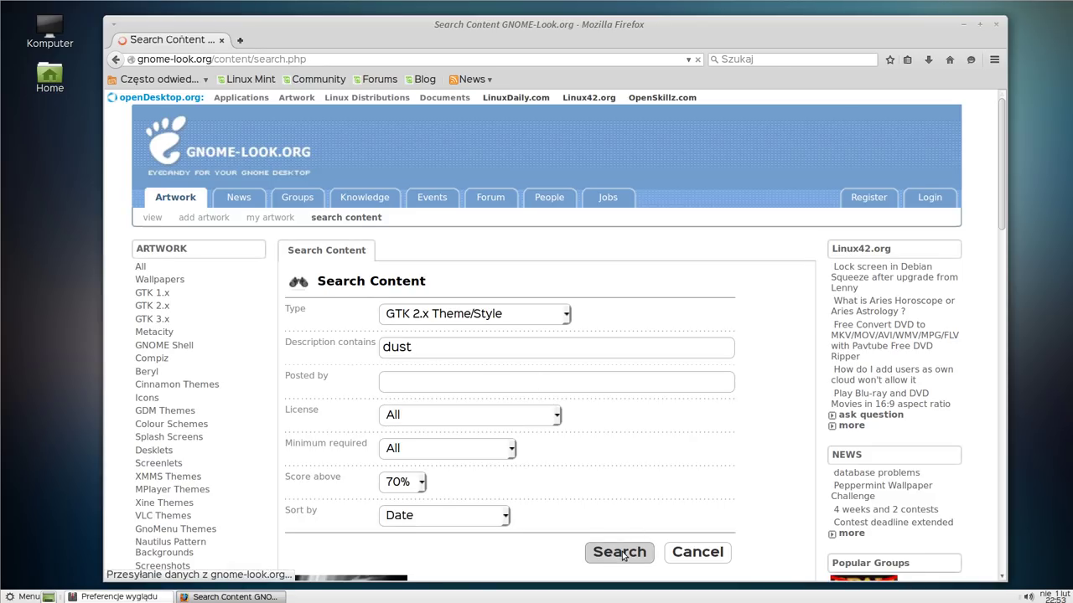
# - Open the Dust Cold 20100217 theme from the search results and read its description
pyautogui.scroll(-8, 777, 322)
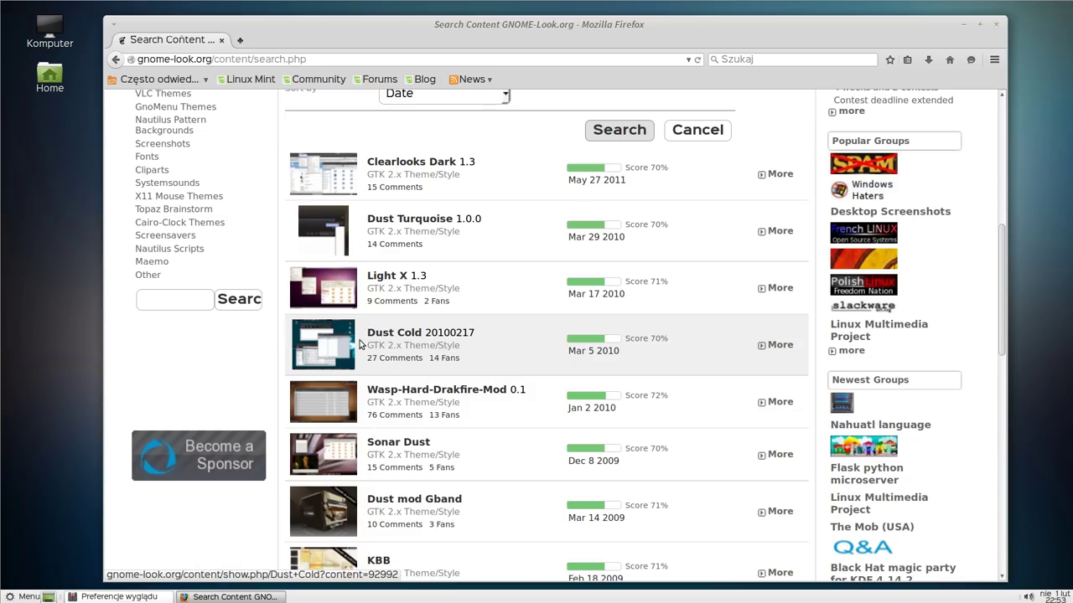
pyautogui.click(313, 347)
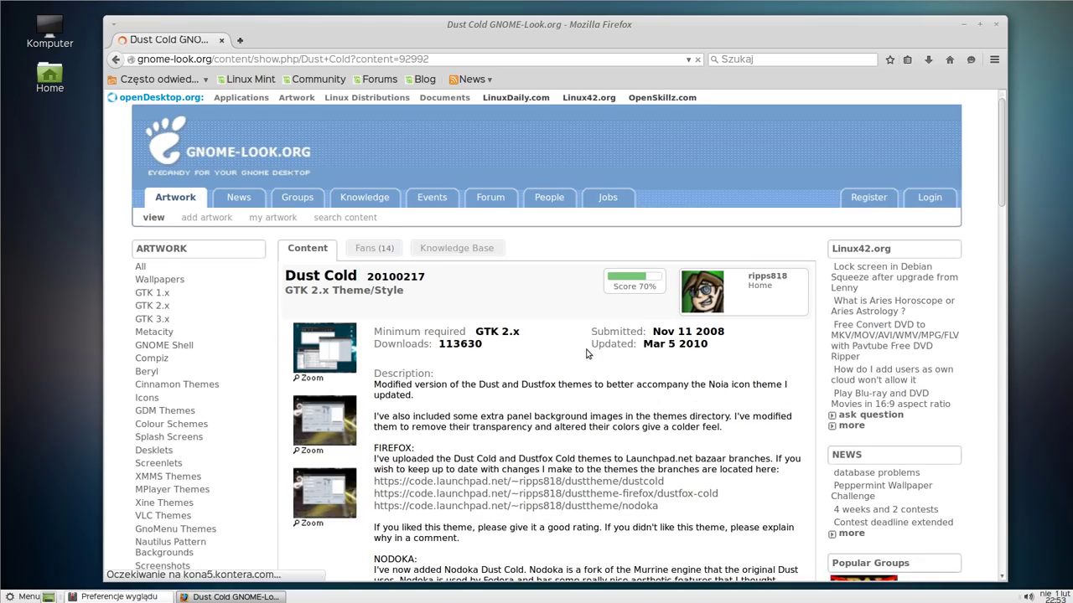
pyautogui.scroll(-4, 564, 308)
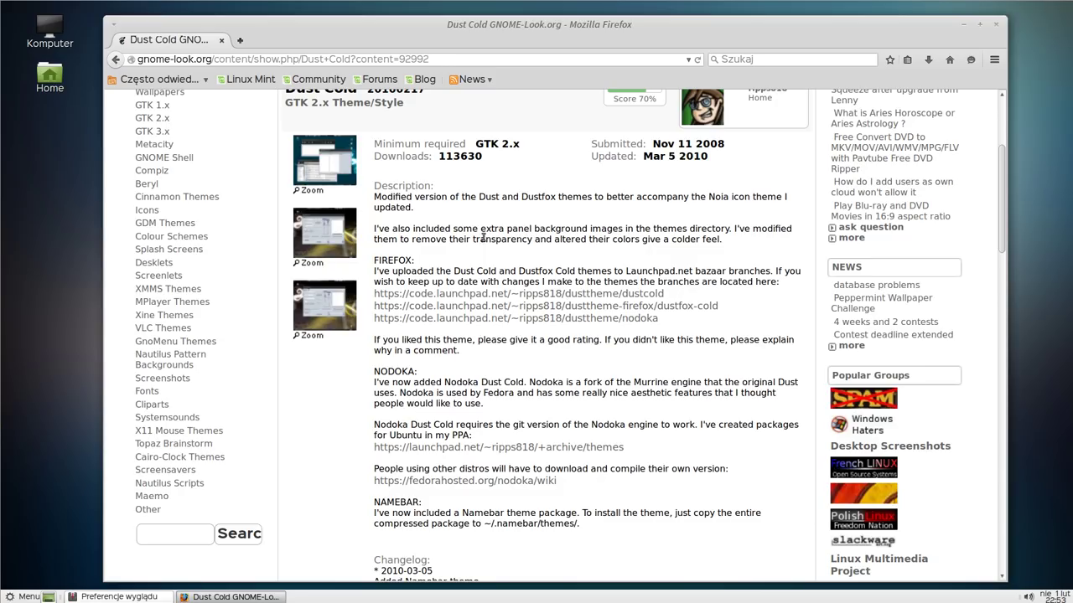
pyautogui.moveTo(398, 196); pyautogui.dragTo(614, 492)
pyautogui.click(634, 361)
# - View the three enlarged preview screenshots of the Dust Cold theme, then close the preview
pyautogui.click(327, 166)
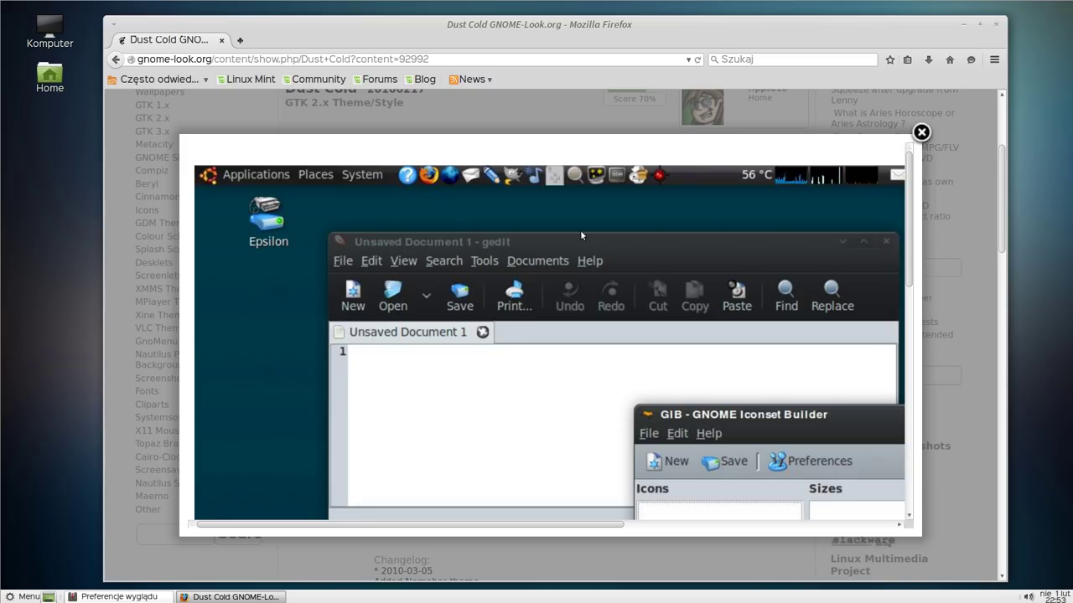
pyautogui.click(891, 335)
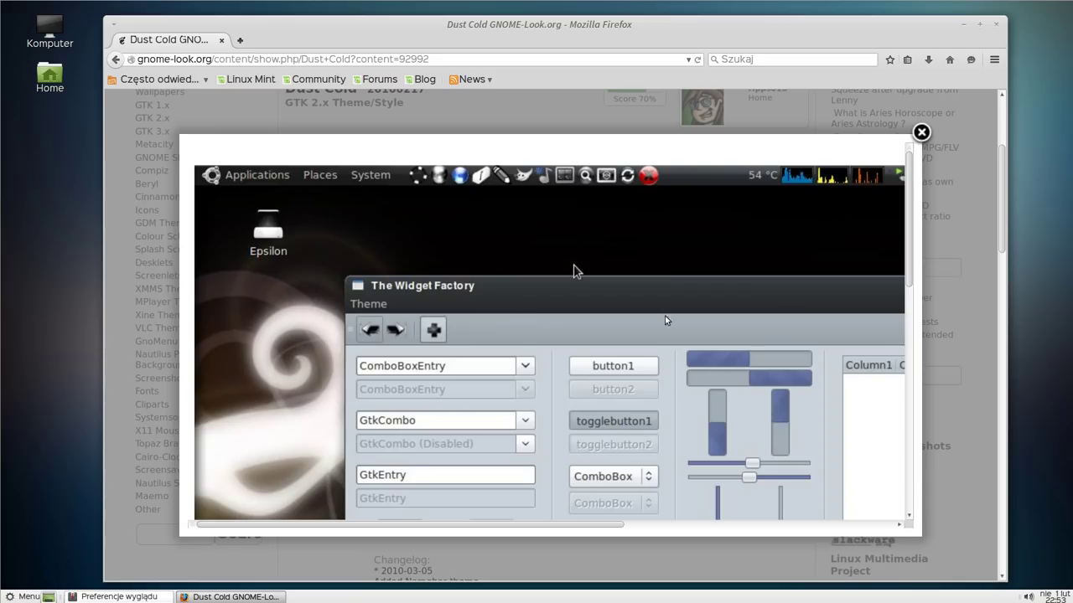
pyautogui.click(755, 336)
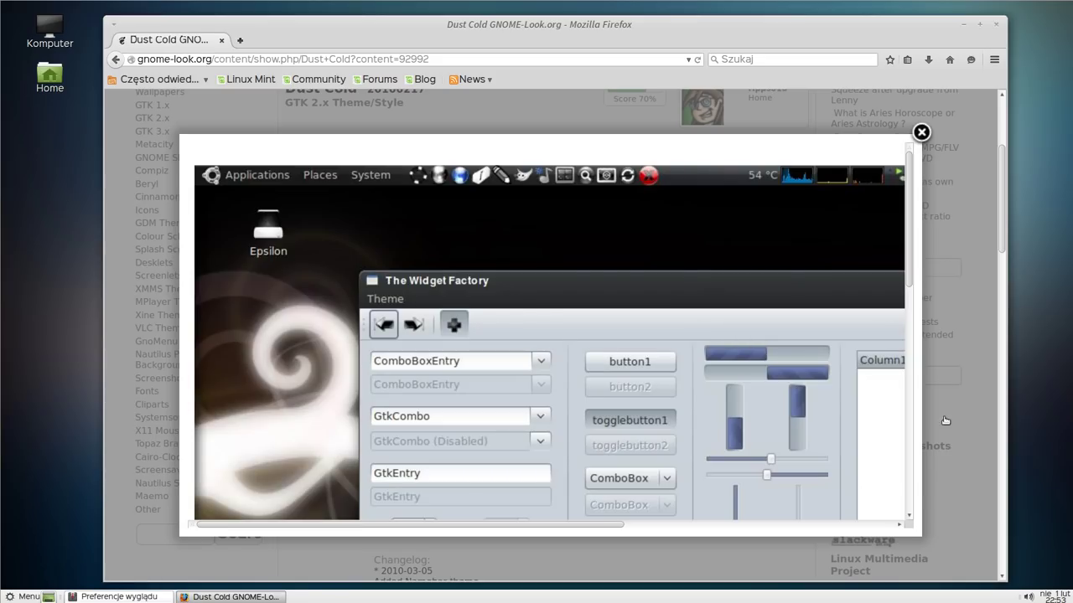
pyautogui.click(136, 293)
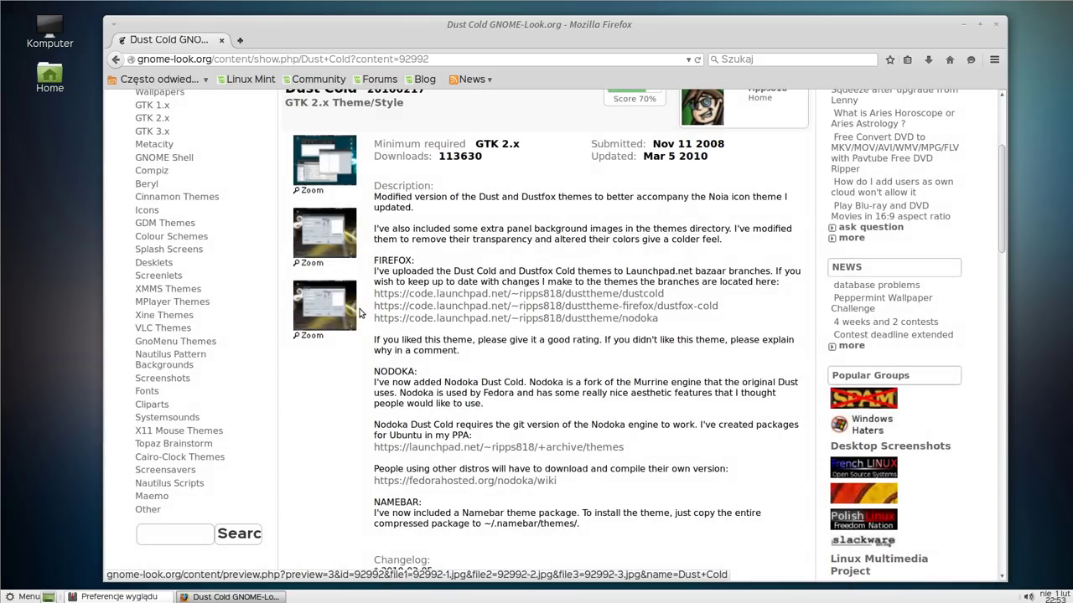
# - Download the Dust Cold source archive, saving the file to disk, and check it in the browser's downloads list
pyautogui.scroll(-10, 362, 194)
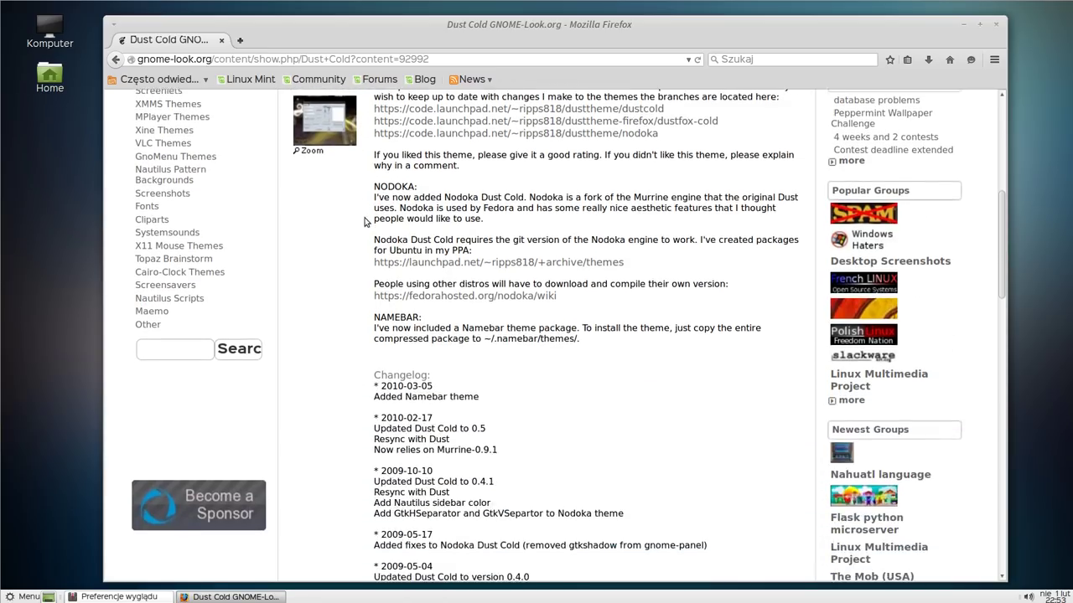
pyautogui.scroll(-8, 363, 231)
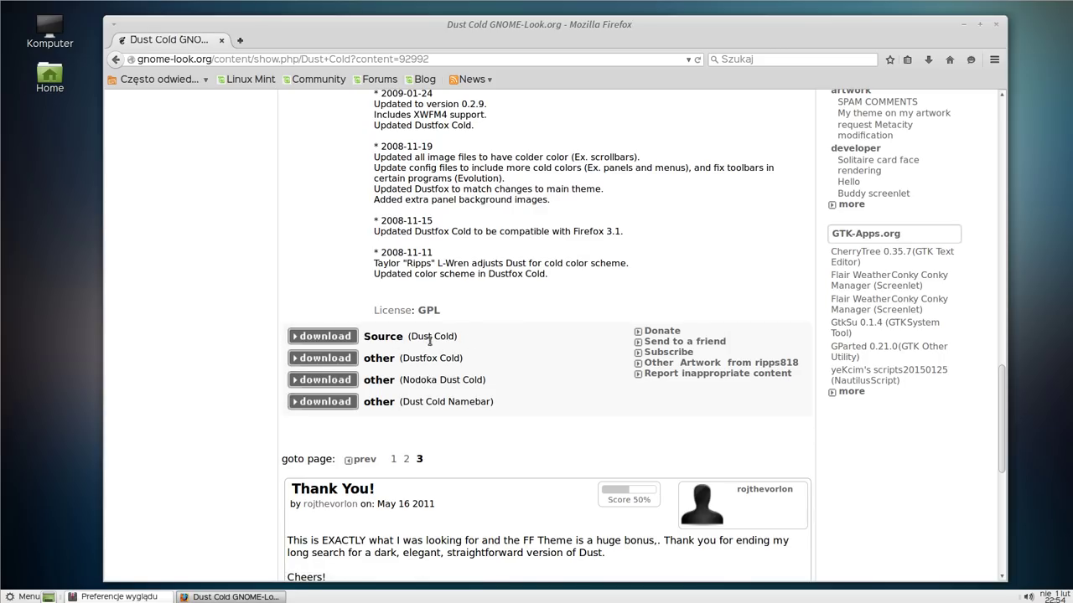
pyautogui.click(340, 339)
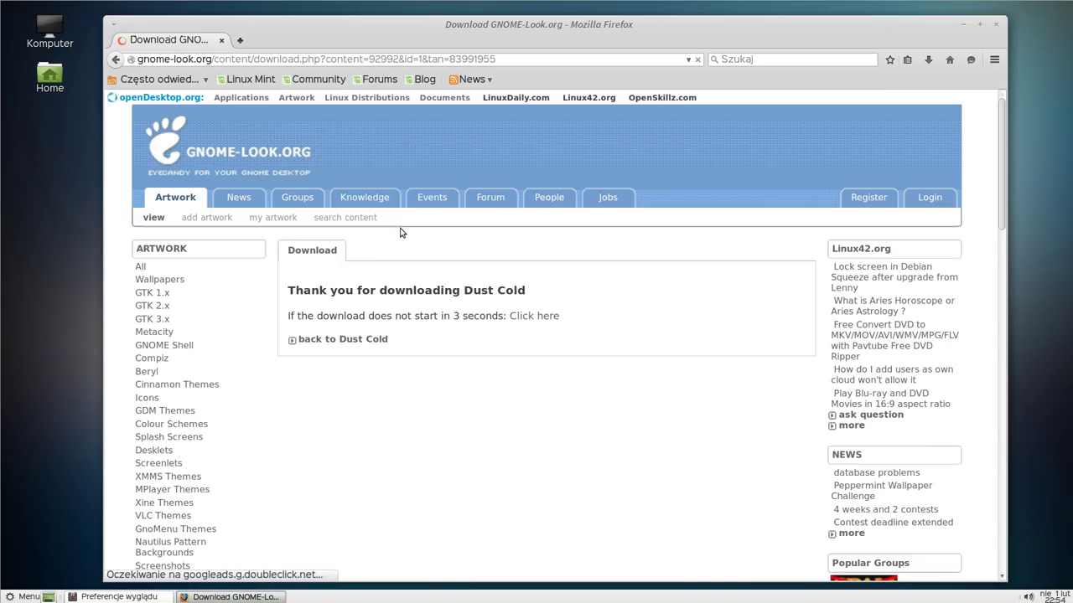
pyautogui.moveTo(642, 189); pyautogui.dragTo(590, 85)
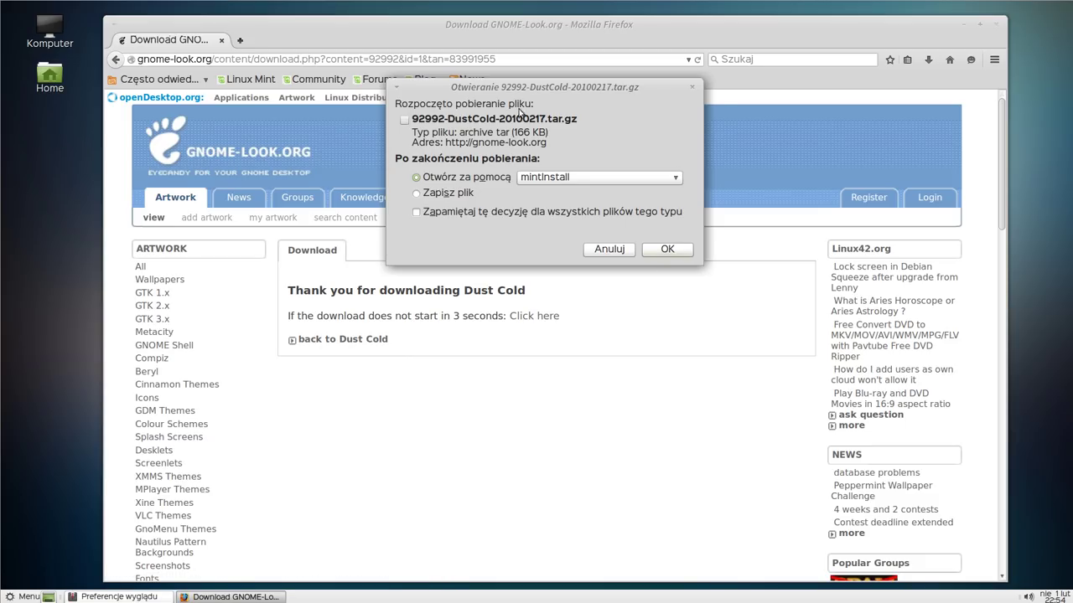
pyautogui.moveTo(545, 87); pyautogui.dragTo(584, 196)
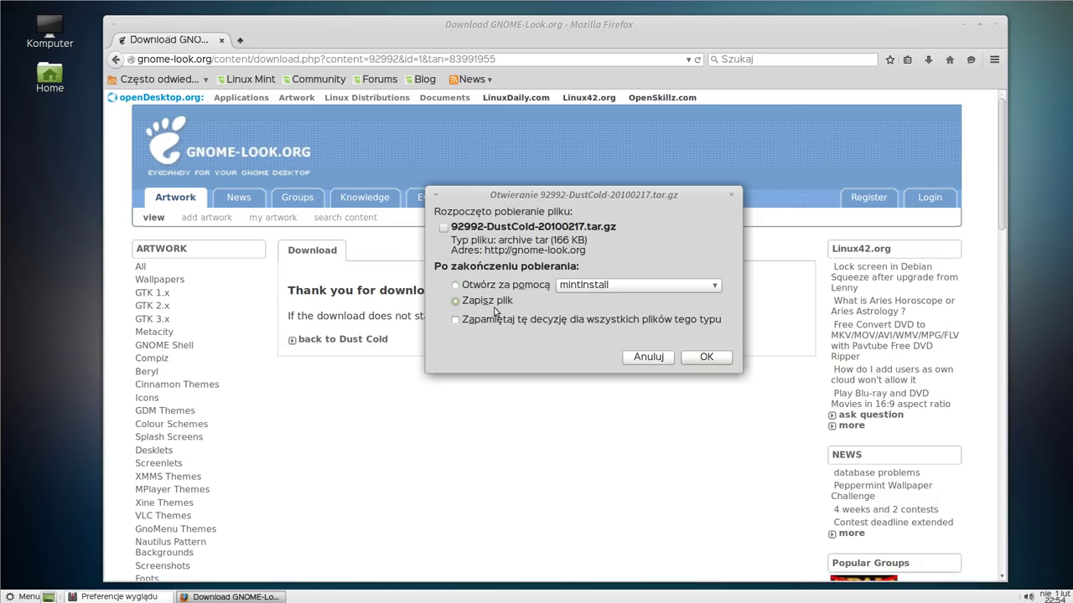
pyautogui.click(706, 357)
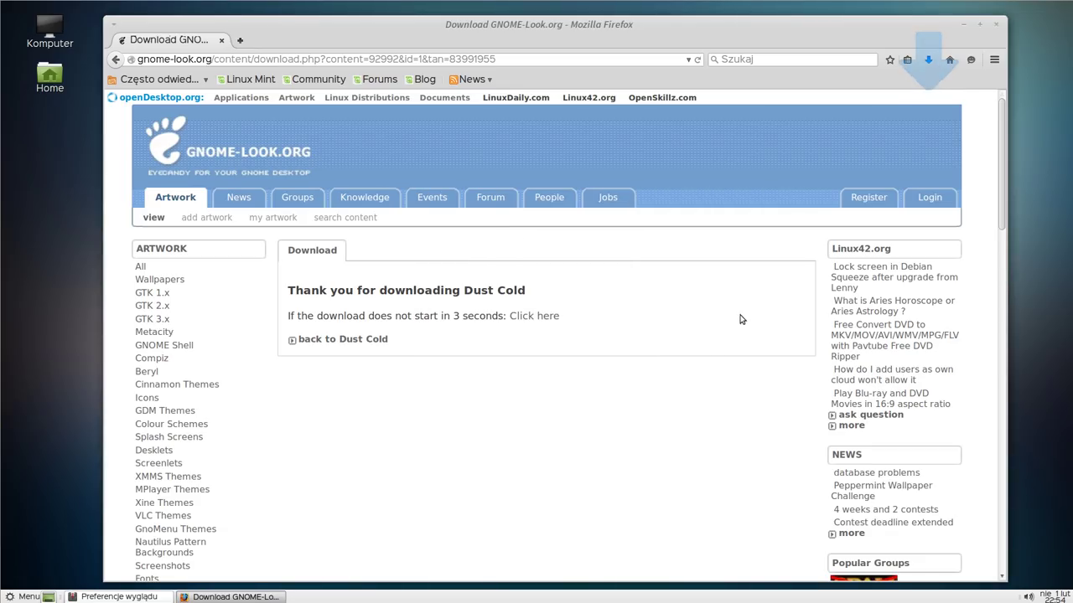
pyautogui.click(928, 60)
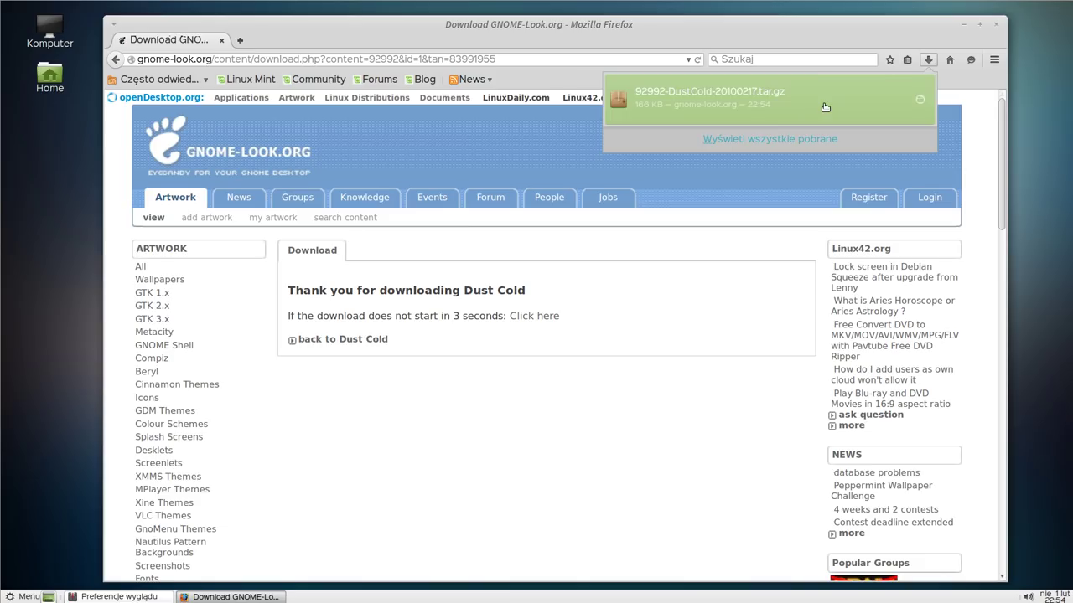
pyautogui.click(522, 436)
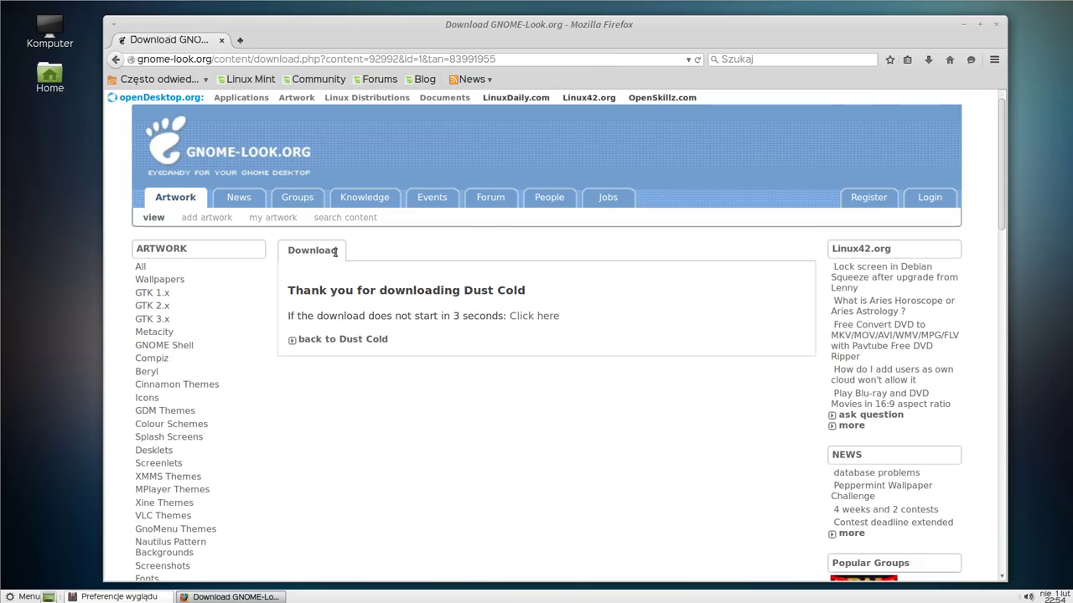
# - Leave the Dust Cold download page and load the gnome-look.org home page
pyautogui.click(115, 60)
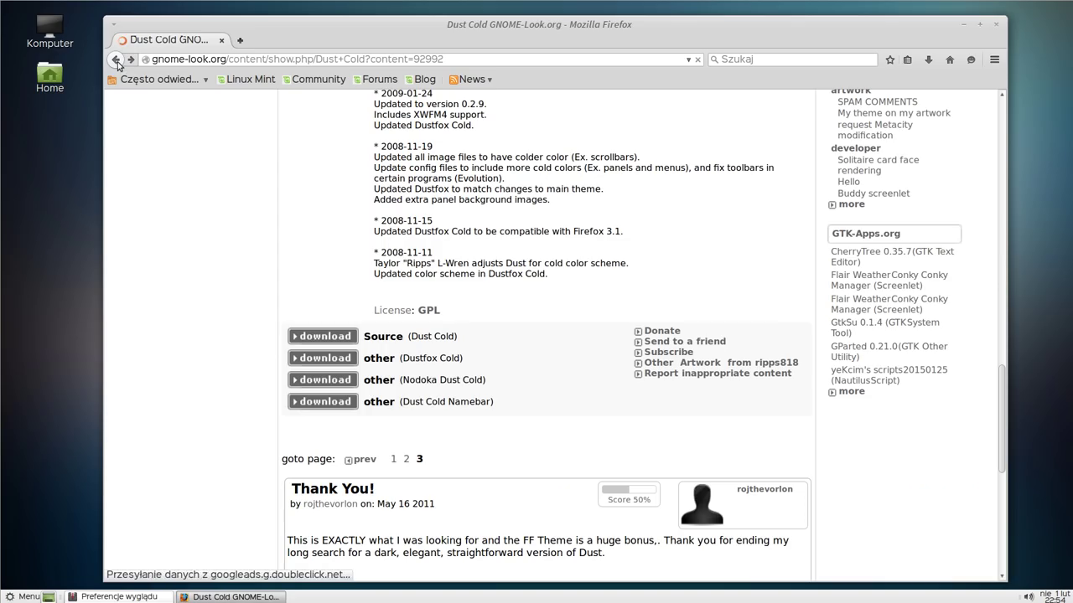
pyautogui.click(115, 60)
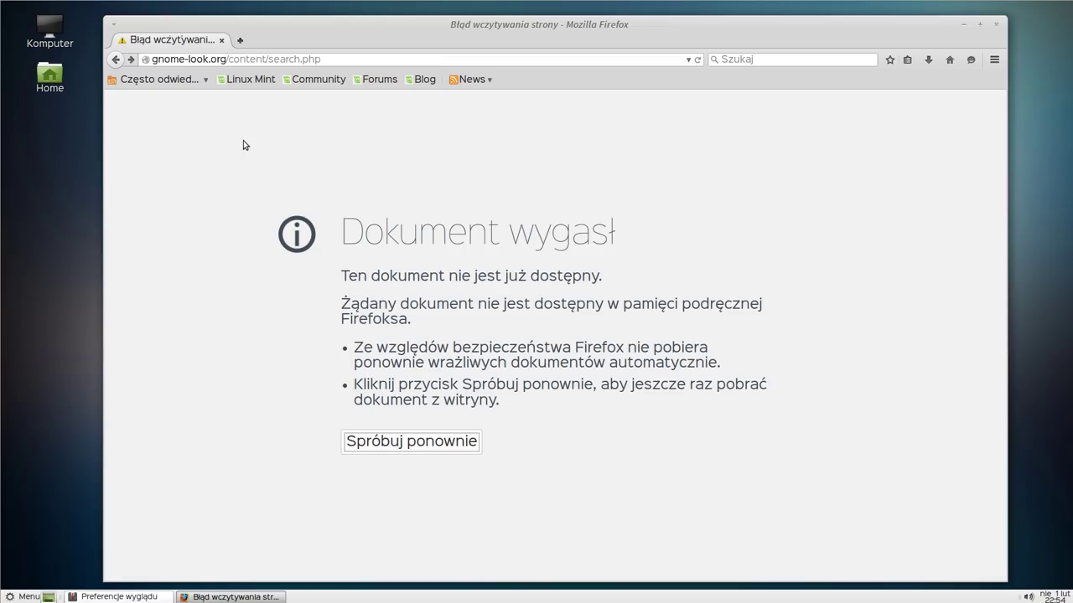
pyautogui.click(329, 60)
pyautogui.press('BackSpace')
pyautogui.press('BackSpace')
pyautogui.press('BackSpace')
pyautogui.press('BackSpace')
pyautogui.press('BackSpace')
pyautogui.press('BackSpace')
pyautogui.press('BackSpace')
pyautogui.press('BackSpace')
pyautogui.press('BackSpace')
pyautogui.press('BackSpace')
pyautogui.press('BackSpace')
pyautogui.press('BackSpace')
pyautogui.press('BackSpace')
pyautogui.press('BackSpace')
pyautogui.press('BackSpace')
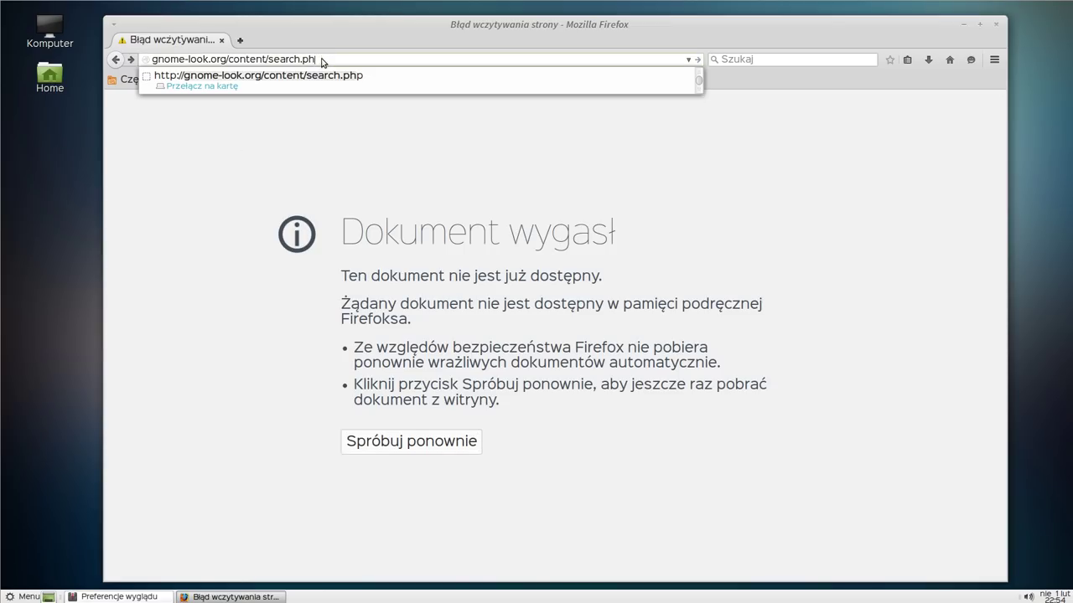
pyautogui.press('BackSpace')
pyautogui.press('BackSpace')
pyautogui.press('BackSpace')
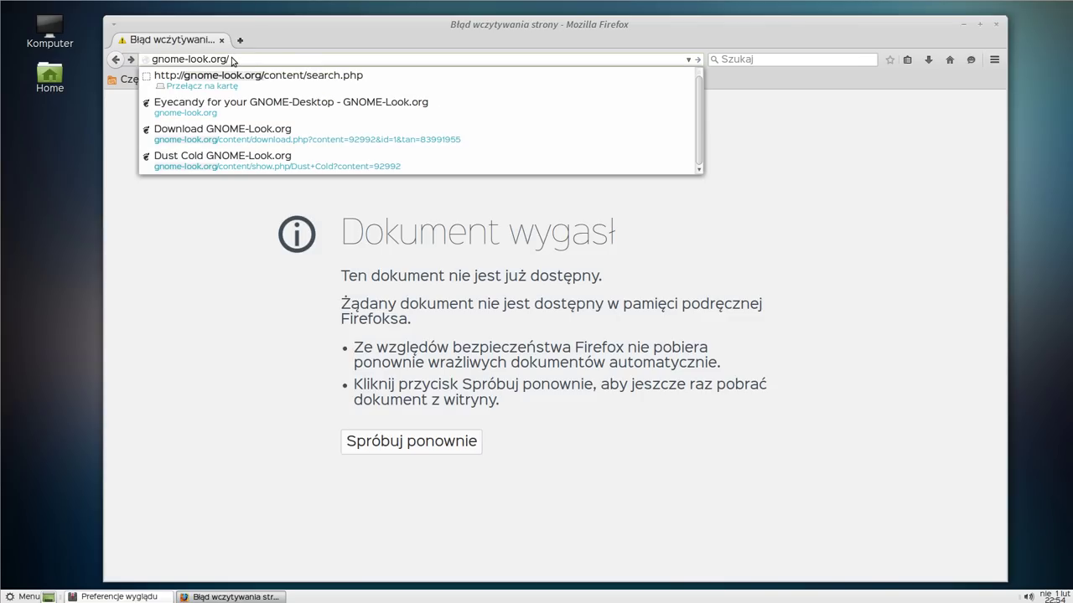
pyautogui.press('Return')
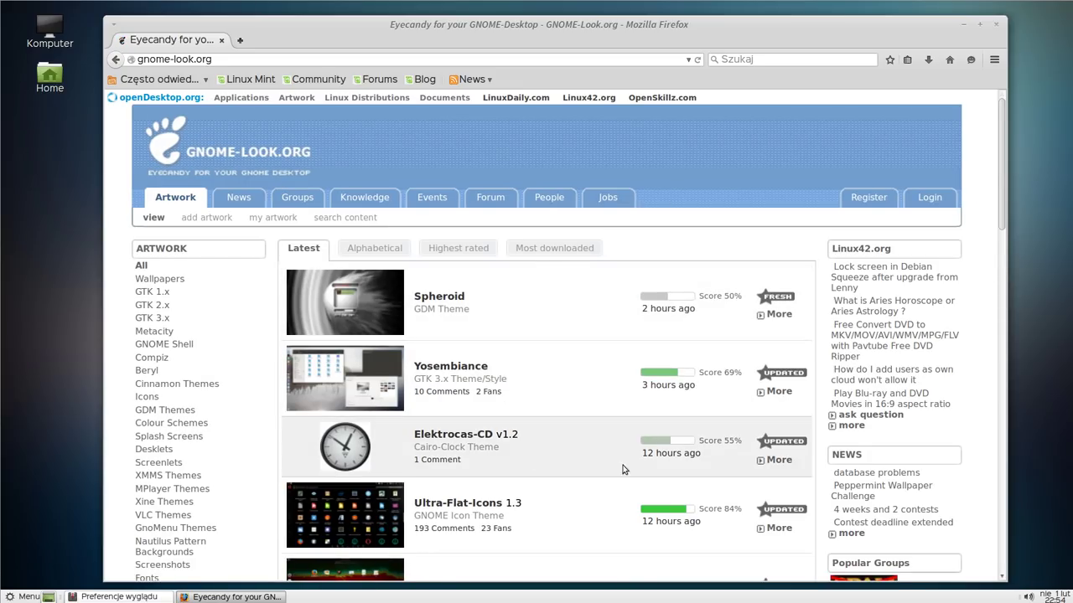
# - List the highest-rated GTK 2.x themes and open the Orta and BSM Simple pages in separate background tabs
pyautogui.click(153, 307)
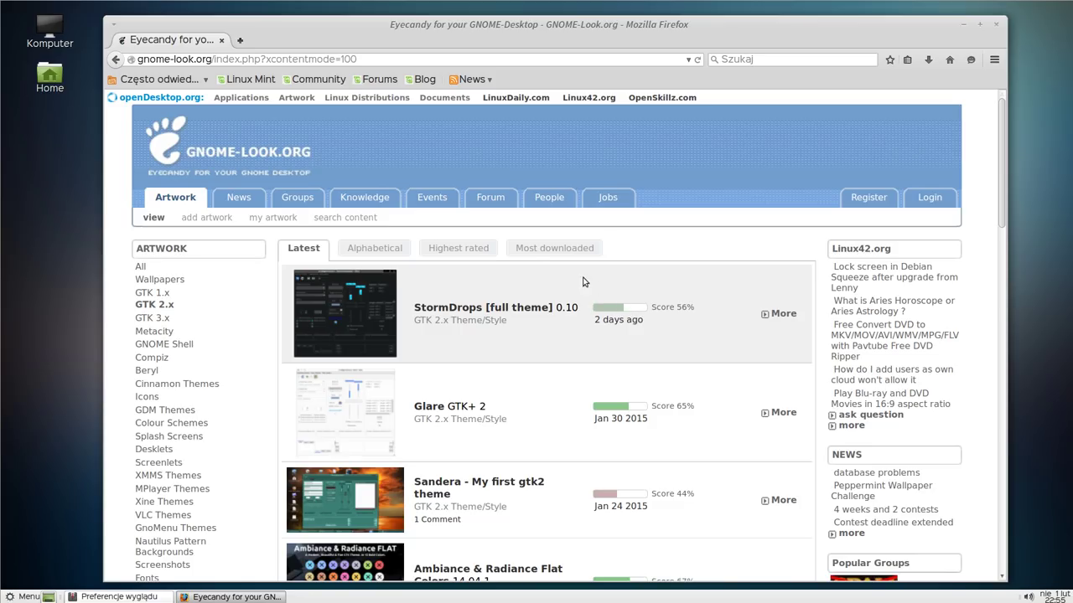
pyautogui.click(433, 249)
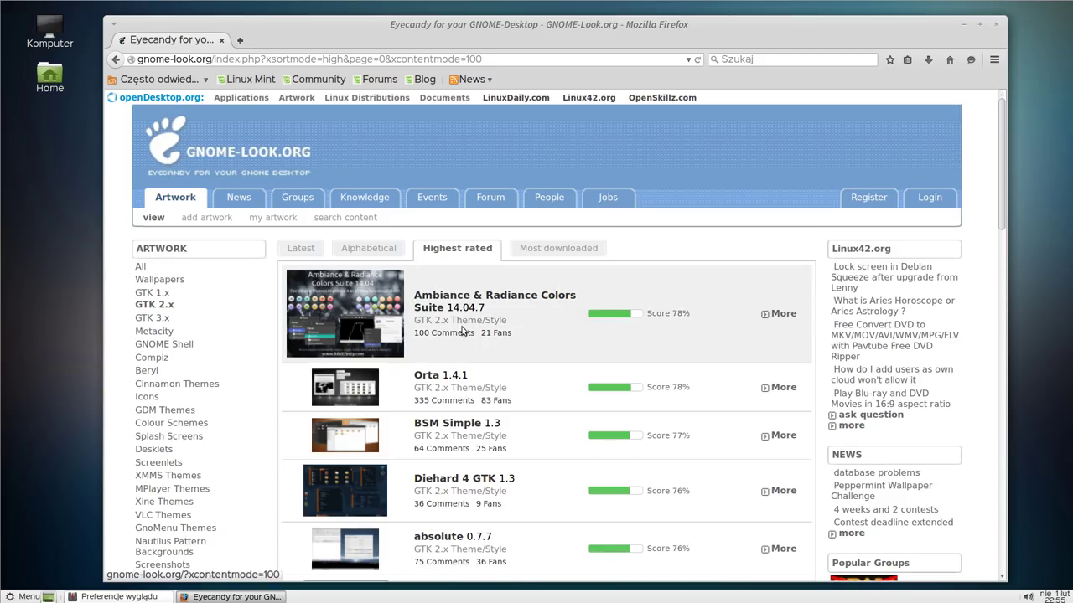
pyautogui.middleClick(363, 388)
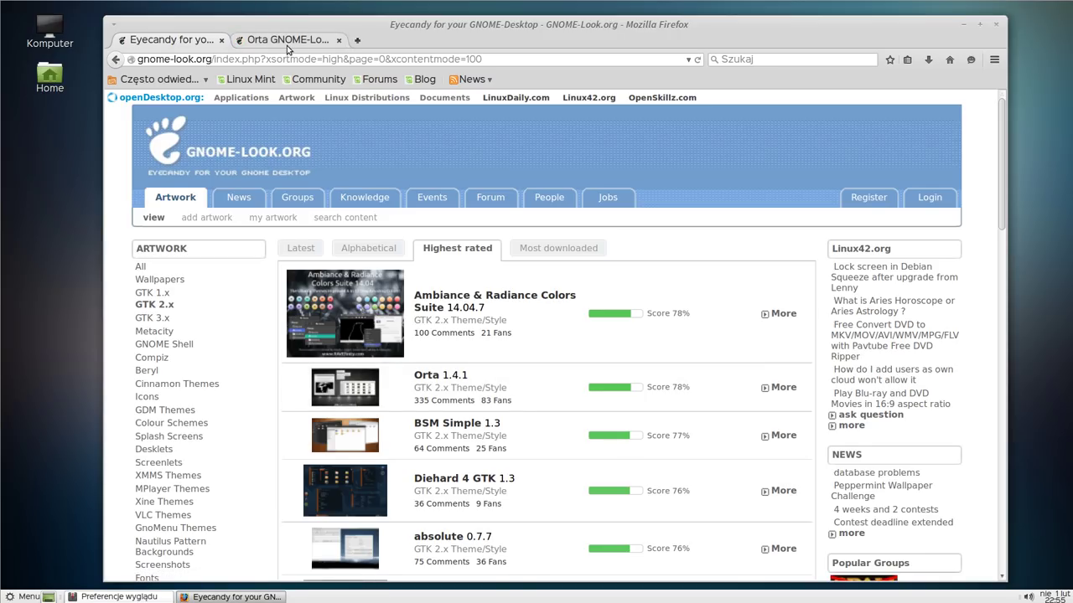
pyautogui.middleClick(354, 437)
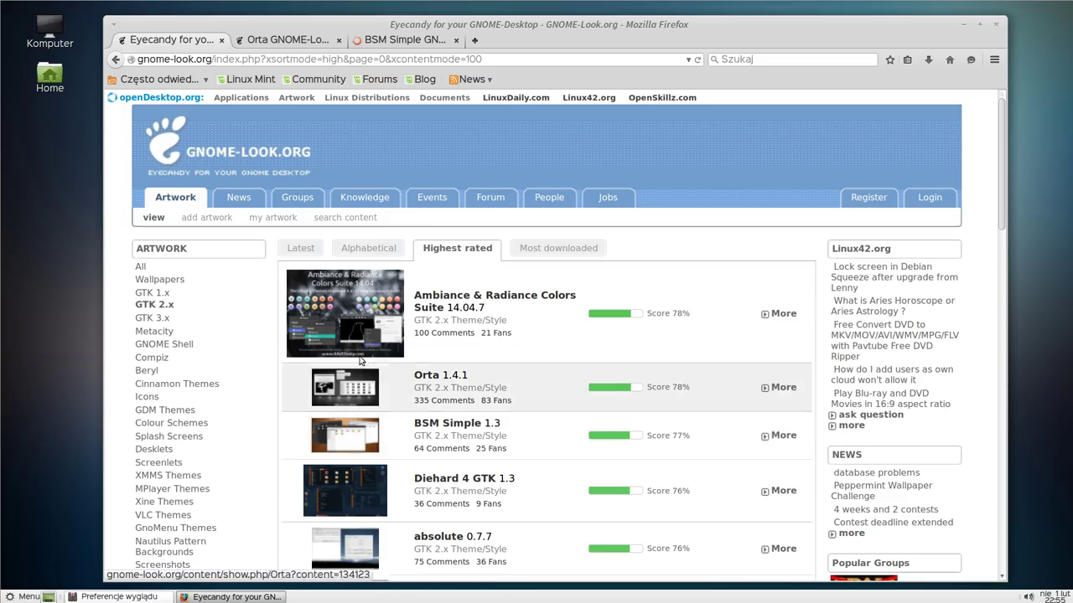
# - Switch to the BSM Simple page and view its first two preview screenshots enlarged
pyautogui.click(406, 40)
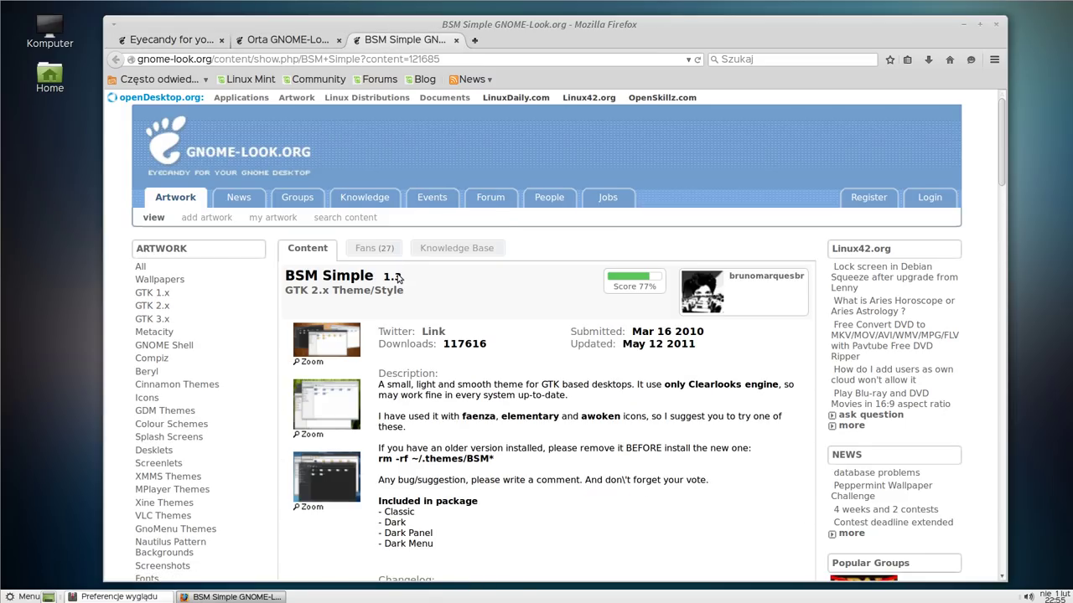
pyautogui.click(326, 351)
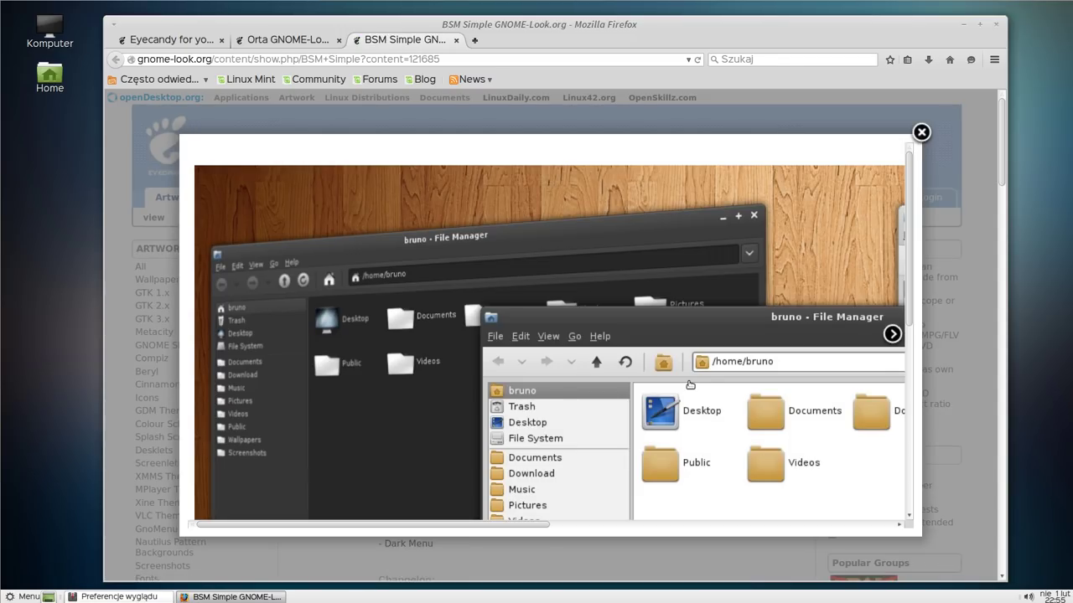
pyautogui.click(893, 334)
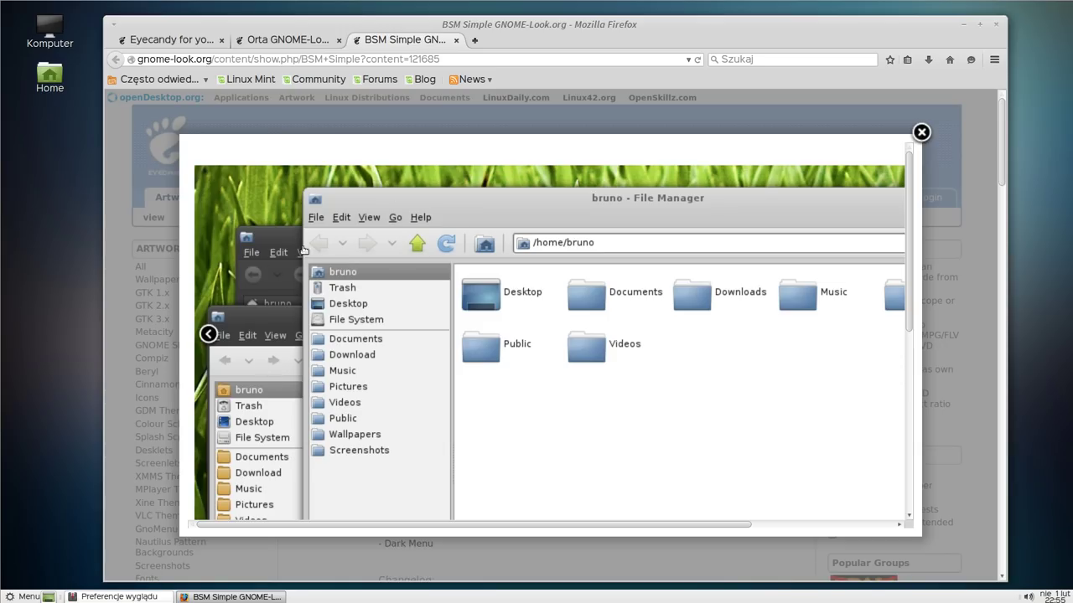
pyautogui.click(921, 132)
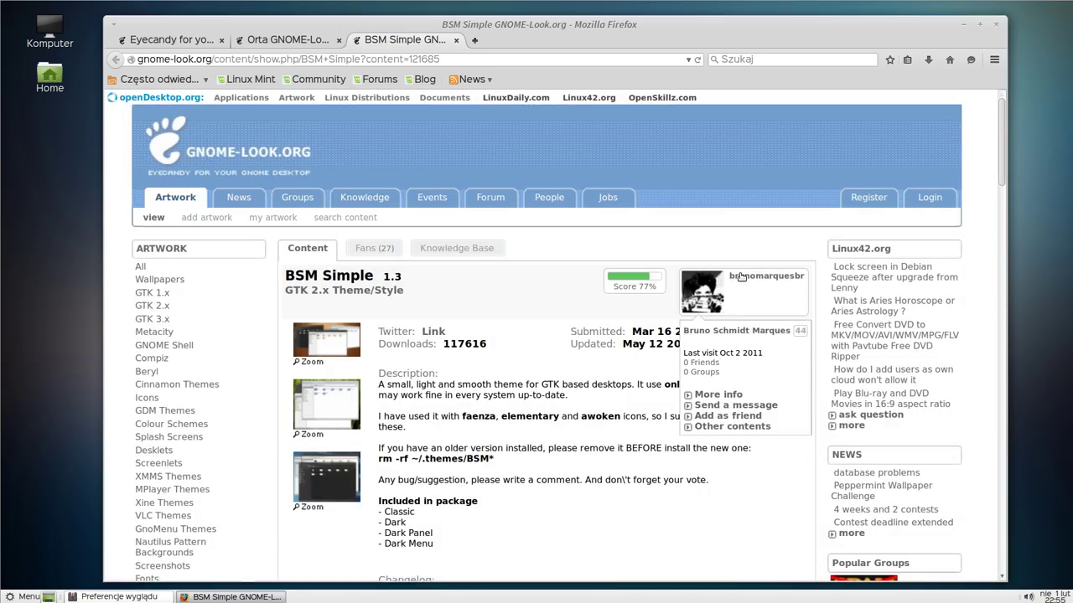
# - Download the BSM Simple package for GTK, XFWM and METACITY, saving the file, and check it in the downloads list
pyautogui.scroll(-5, 428, 302)
pyautogui.scroll(-10, 427, 302)
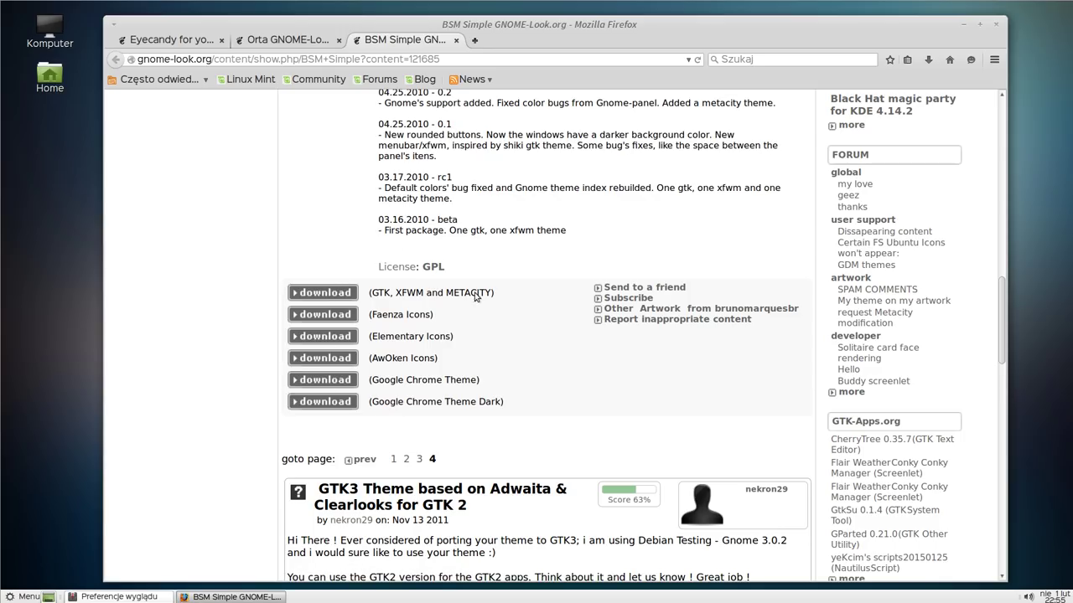
pyautogui.click(325, 295)
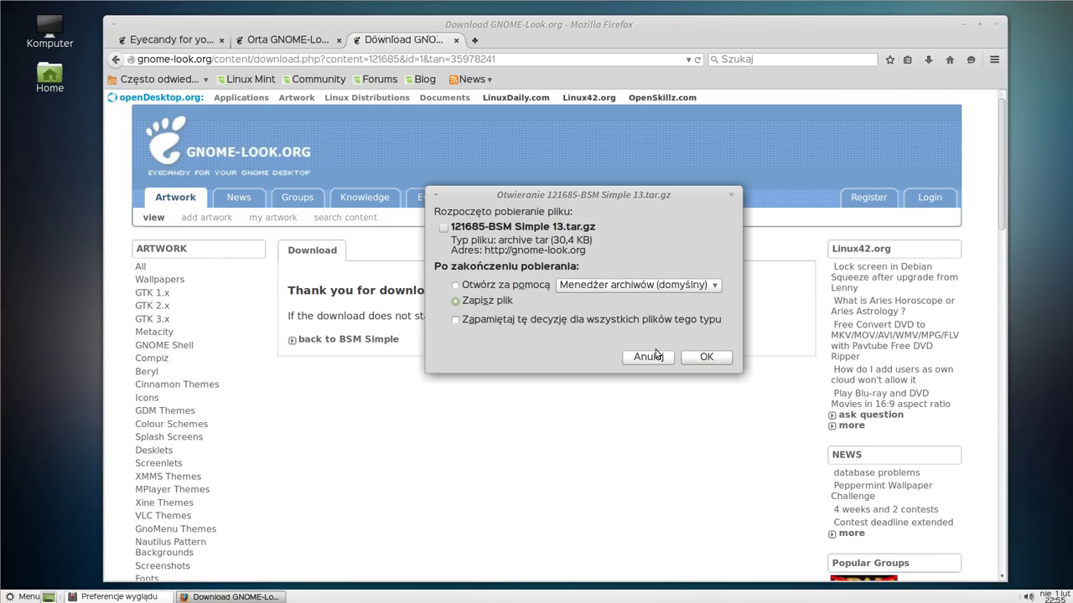
pyautogui.click(706, 357)
pyautogui.click(928, 60)
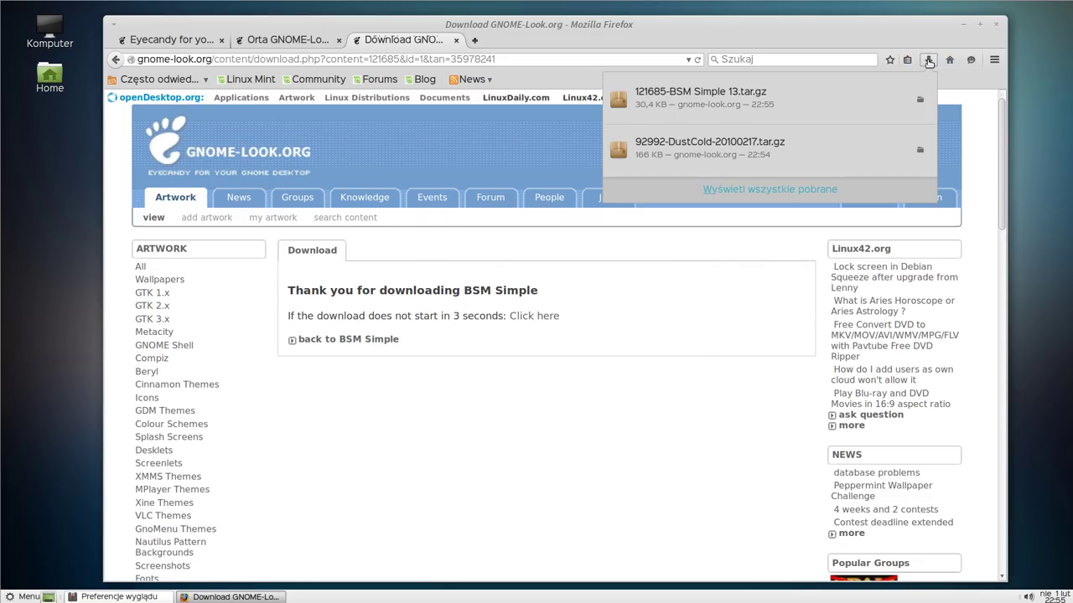
pyautogui.click(669, 398)
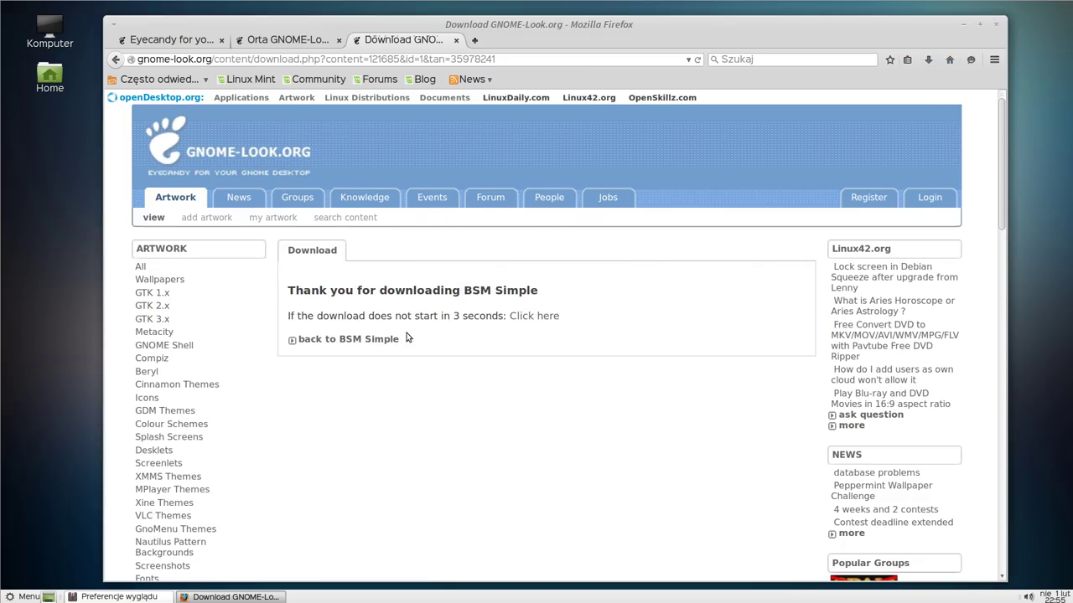
# - Close the BSM Simple download page and view Orta's three preview screenshots enlarged
pyautogui.click(456, 40)
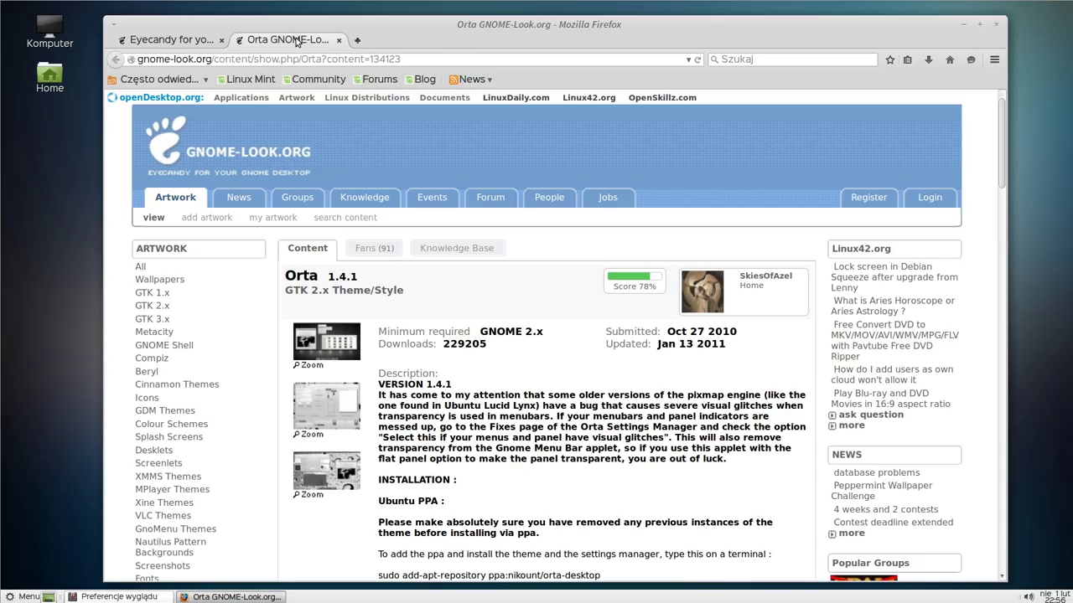
pyautogui.scroll(-15, 396, 324)
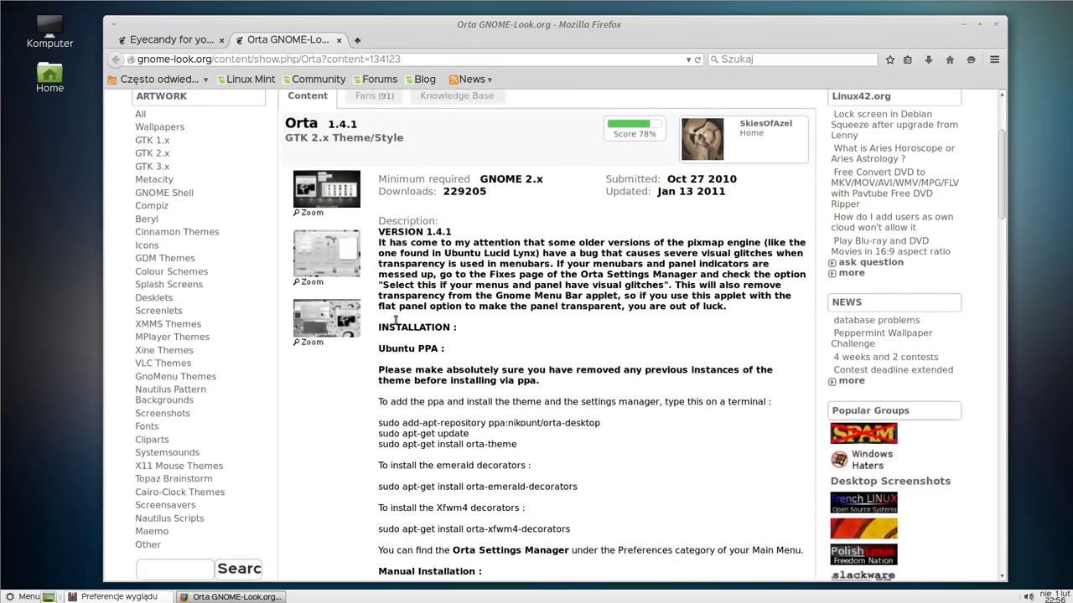
pyautogui.scroll(15, 339, 268)
pyautogui.click(323, 196)
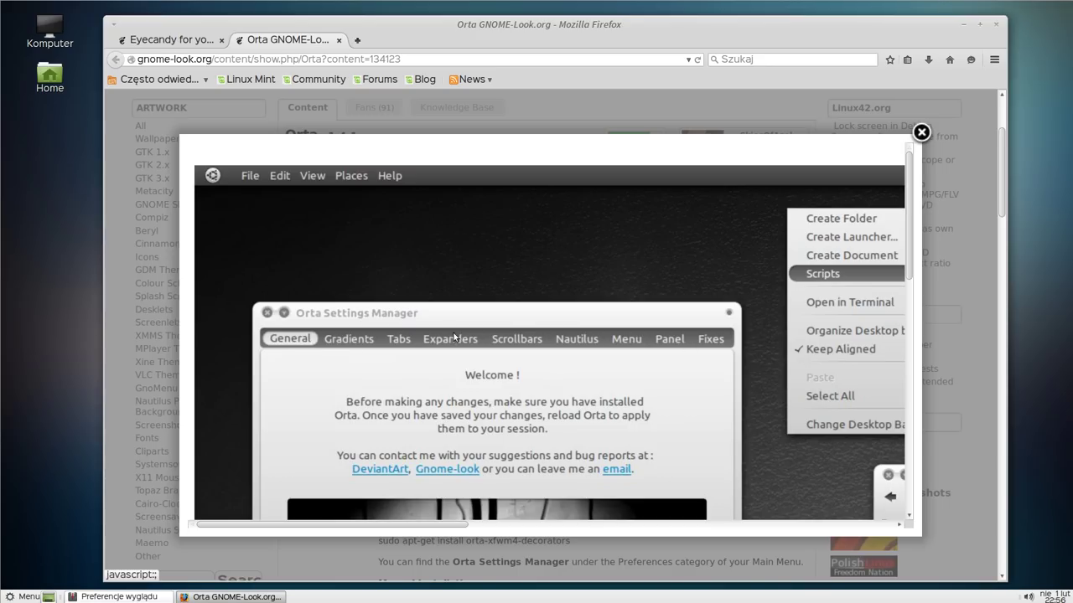
pyautogui.click(892, 333)
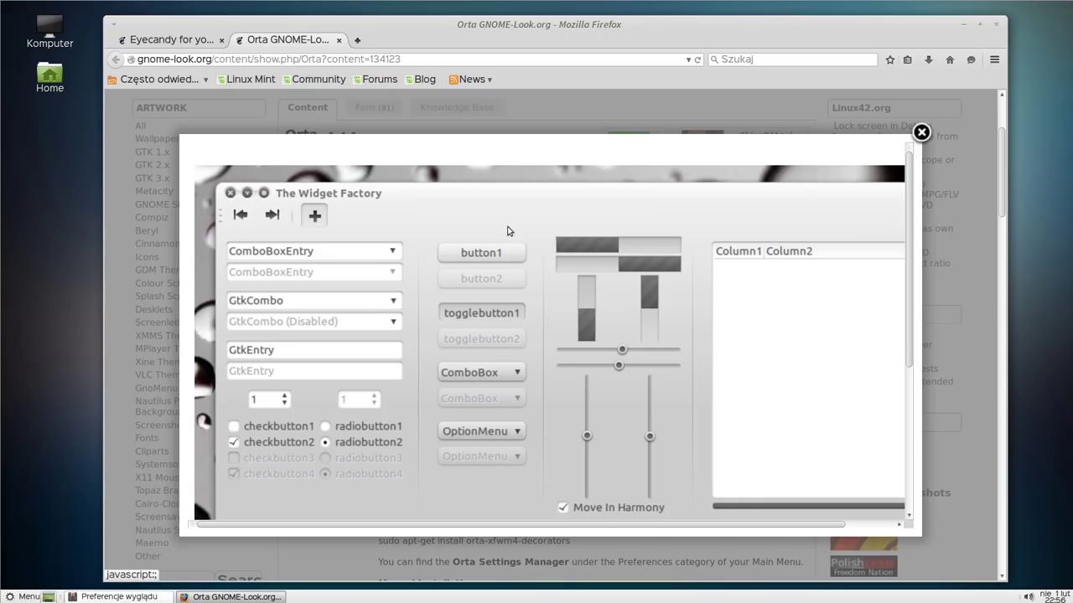
pyautogui.click(892, 334)
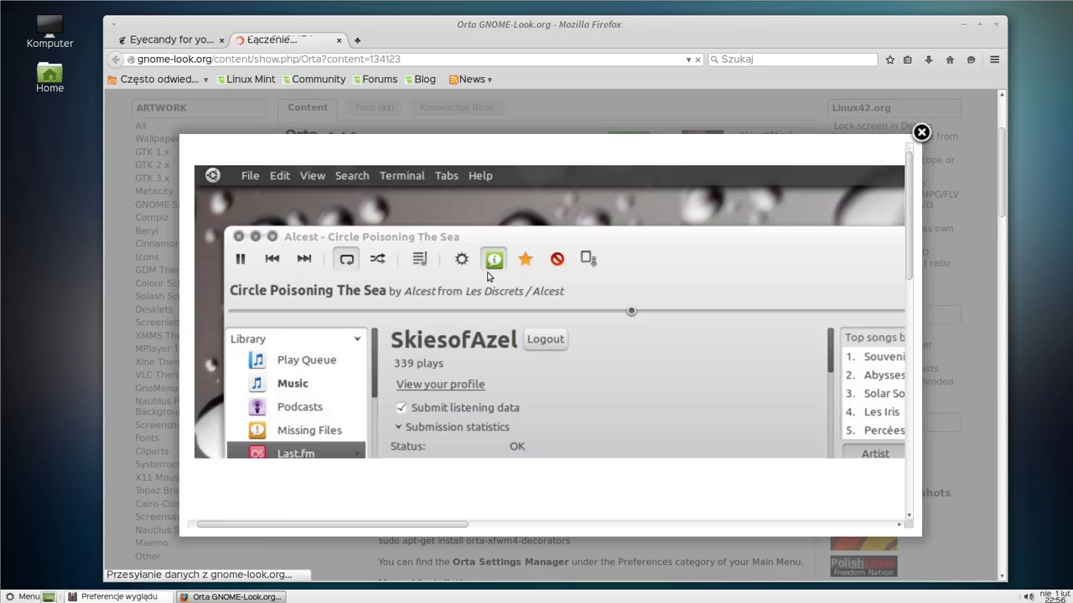
pyautogui.click(921, 133)
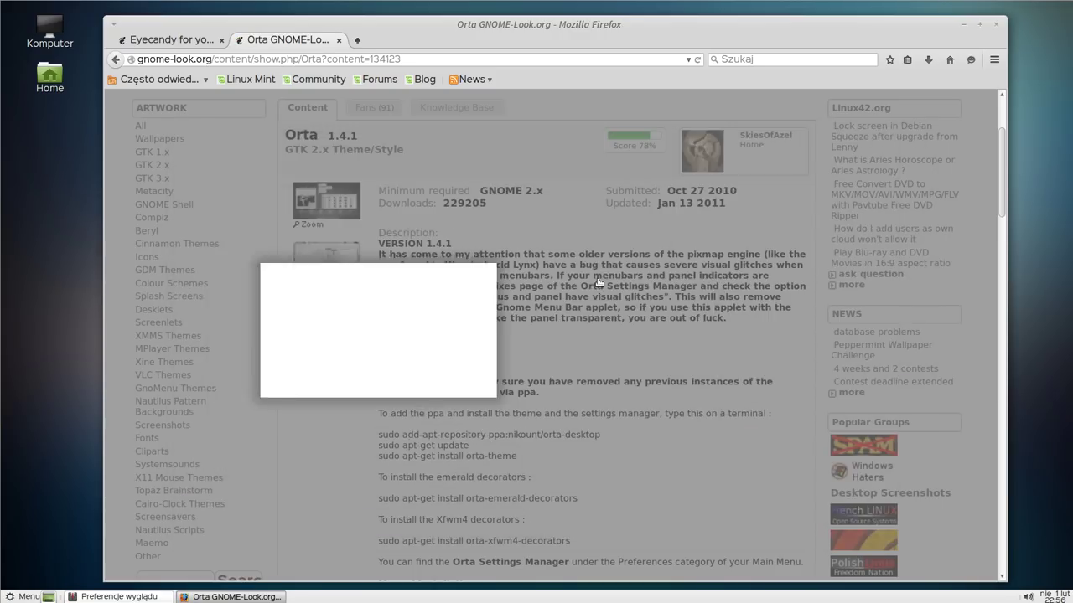
# - Follow the Orta Gtk2 theme download to its DeviantArt page and look through the installation instructions and additional links
pyautogui.scroll(-10, 350, 332)
pyautogui.scroll(-6, 351, 332)
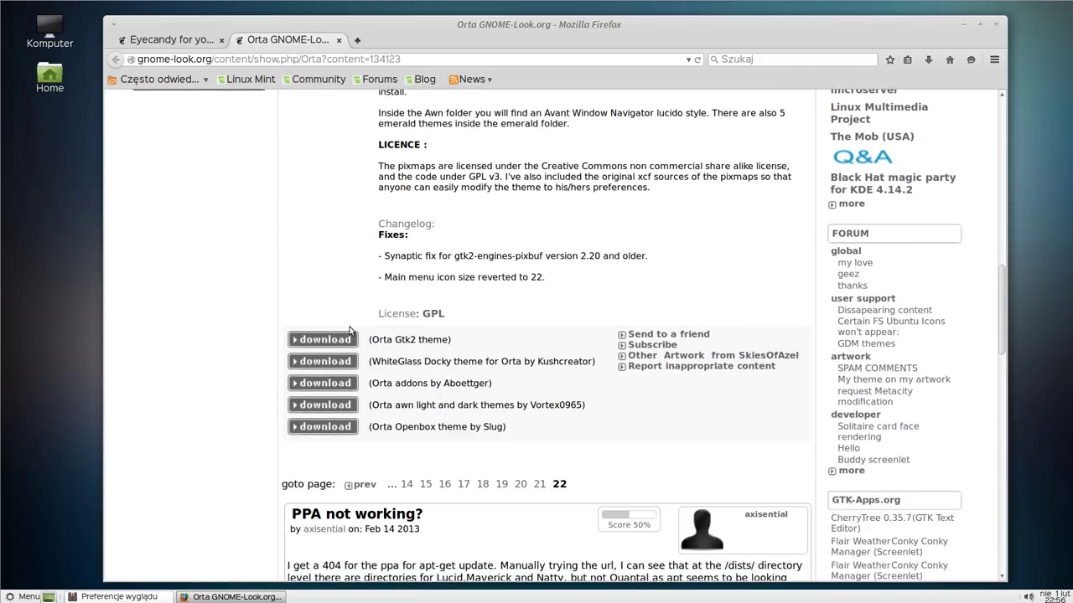
pyautogui.click(333, 260)
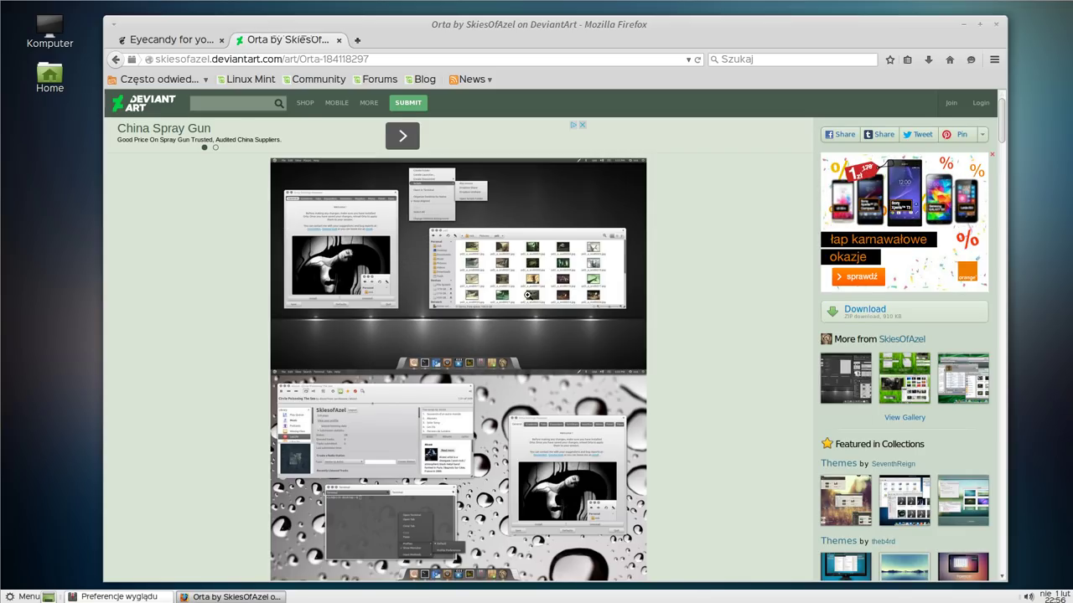
pyautogui.scroll(-10, 470, 325)
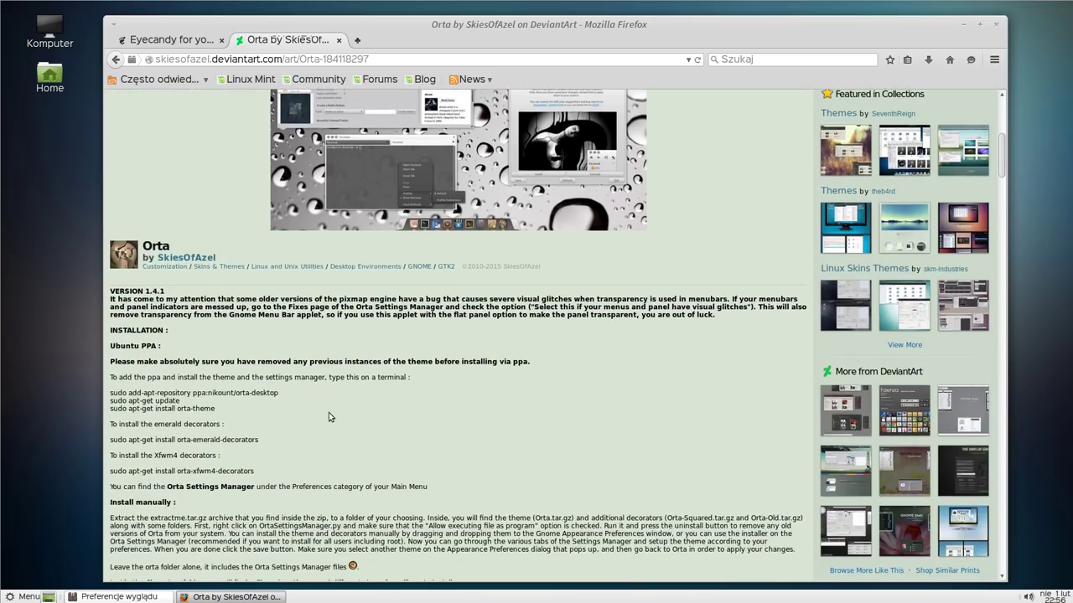
pyautogui.scroll(-7, 306, 461)
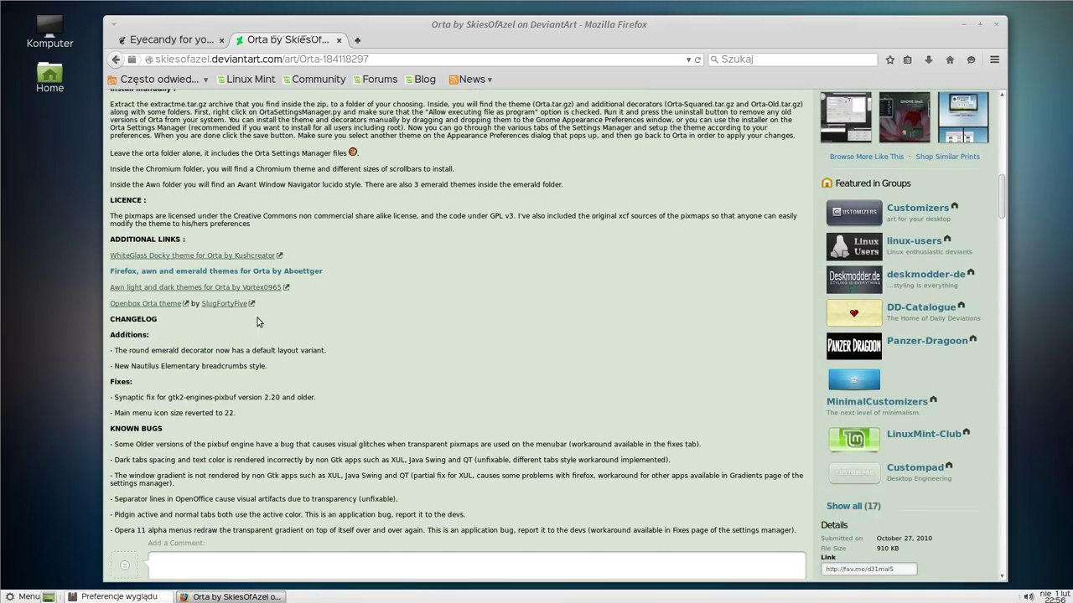
pyautogui.scroll(-3, 477, 384)
pyautogui.scroll(15, 478, 383)
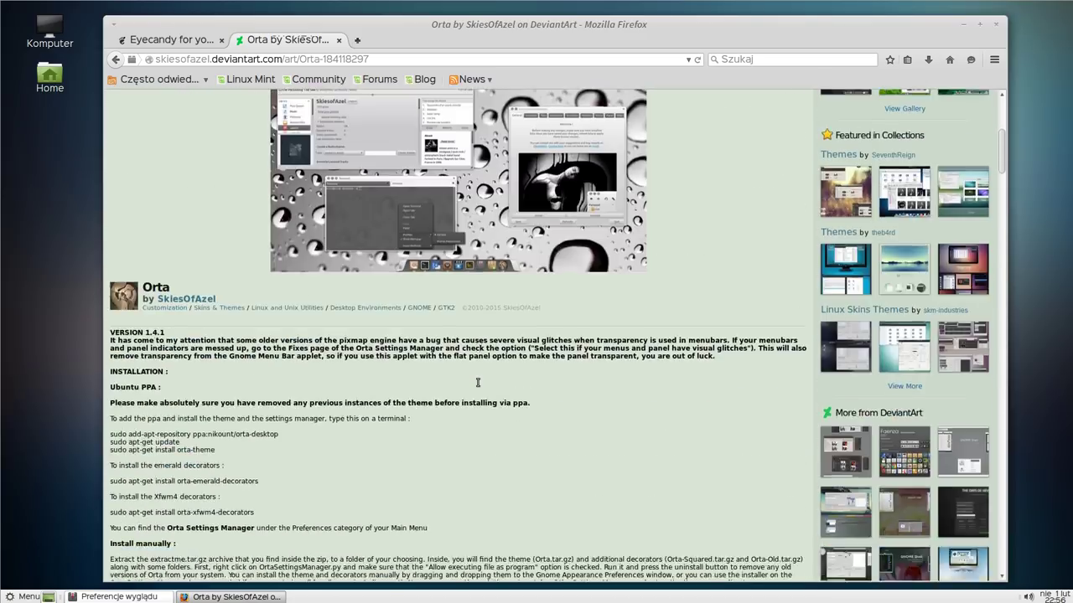
pyautogui.scroll(1, 478, 383)
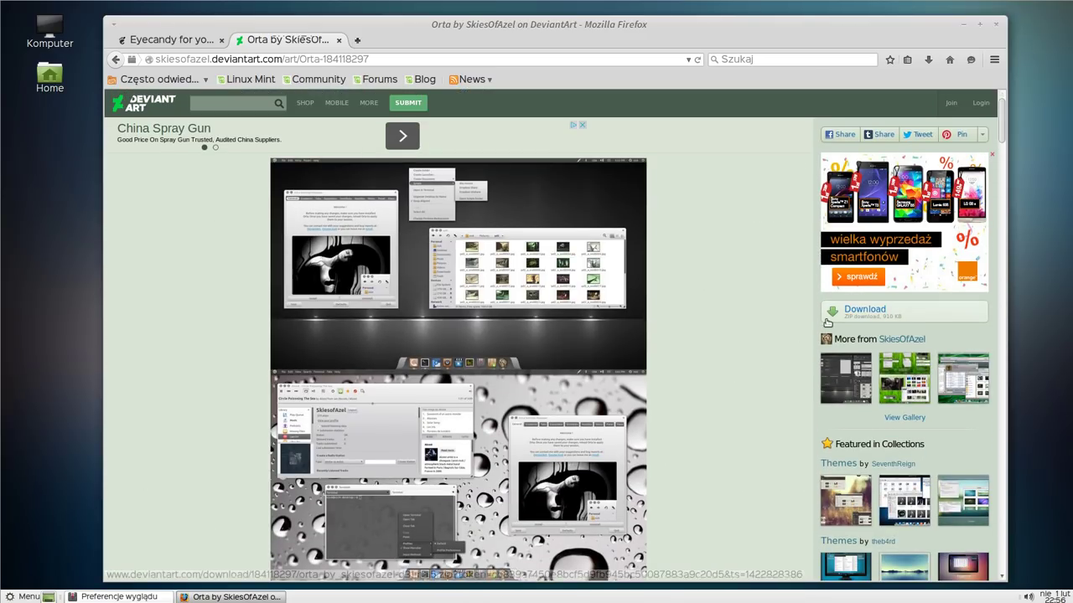
# - Download the Orta ZIP archive from DeviantArt, saving the file, and check it in the downloads list
pyautogui.click(868, 311)
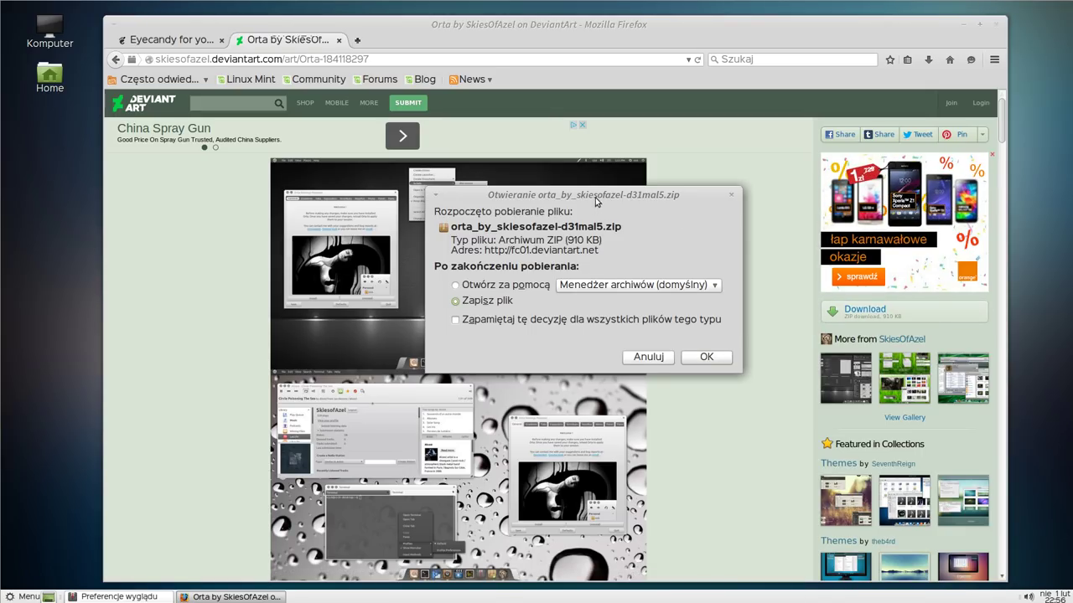
pyautogui.moveTo(595, 197); pyautogui.dragTo(622, 190)
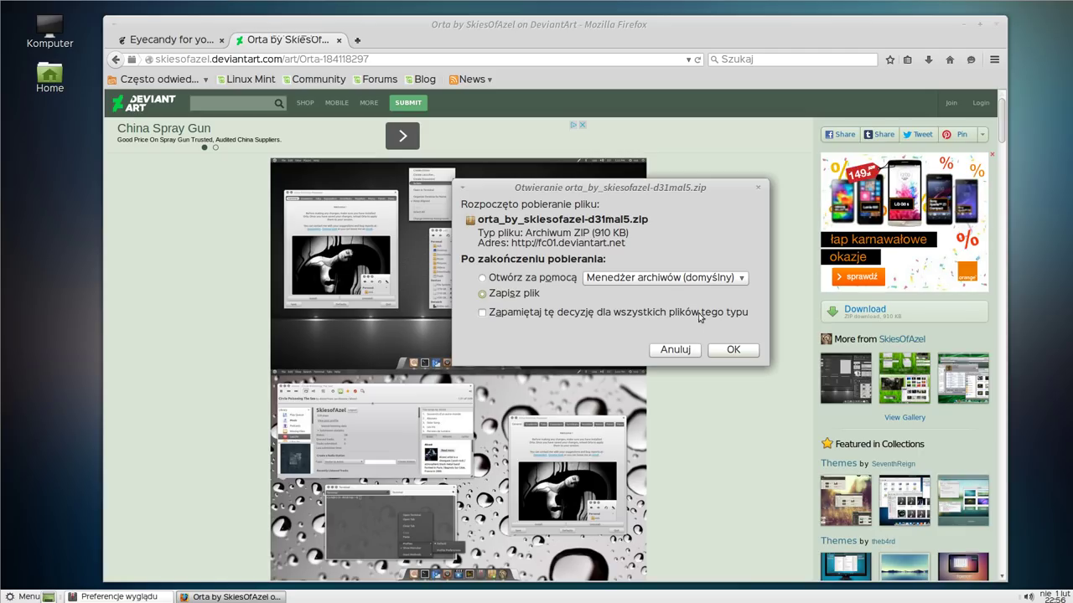
pyautogui.click(733, 351)
pyautogui.rightClick(846, 315)
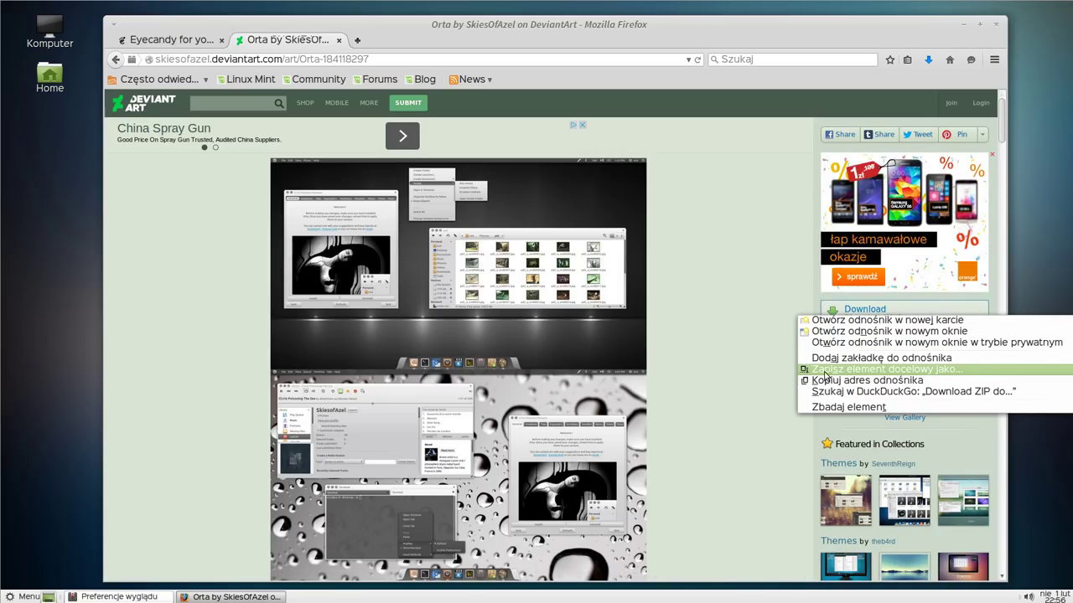
pyautogui.click(768, 372)
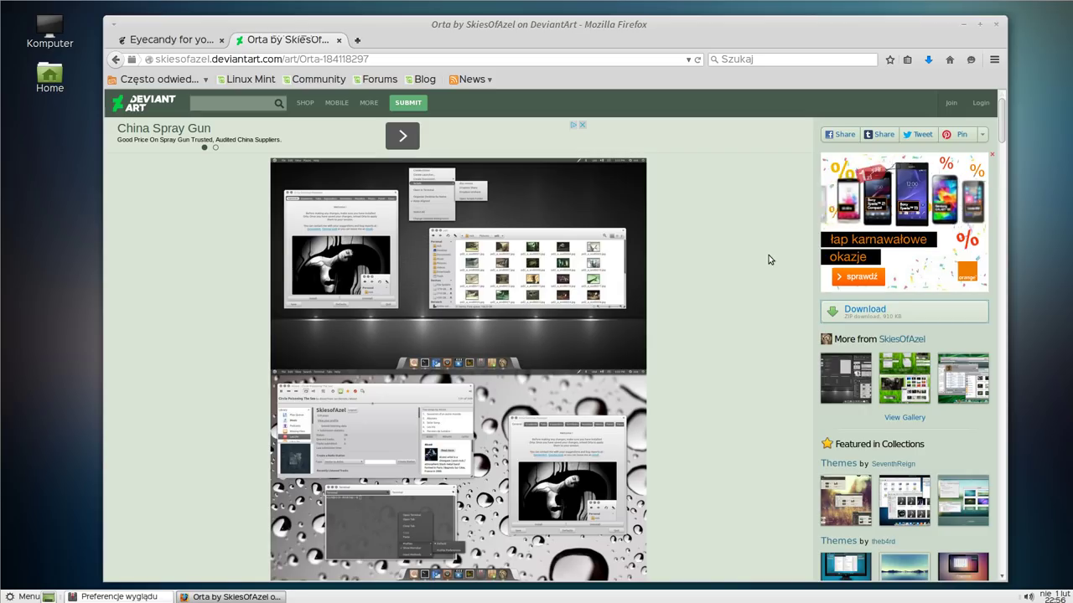
pyautogui.click(928, 60)
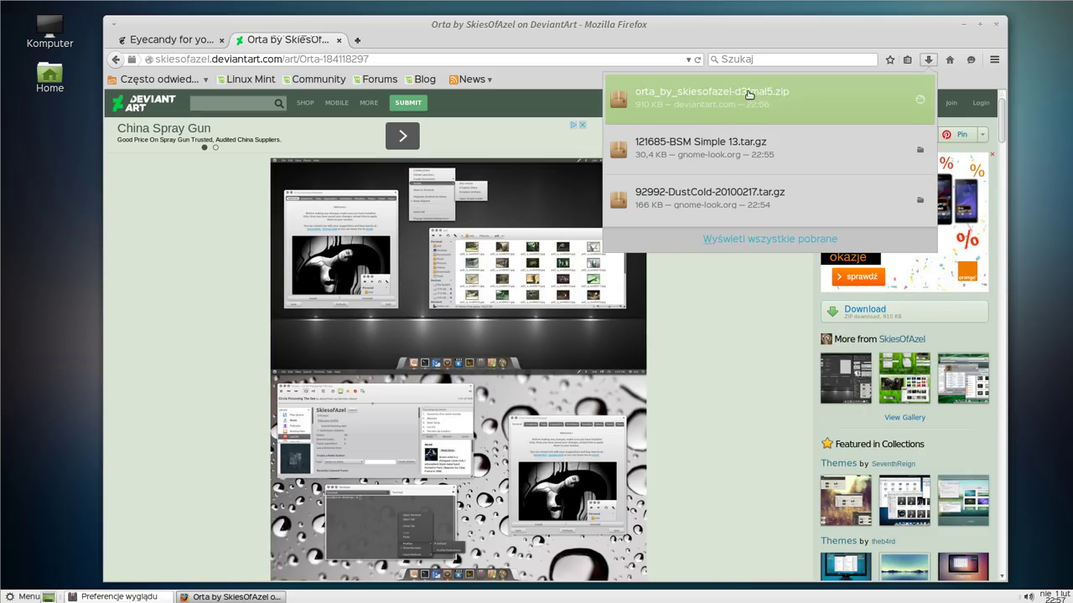
pyautogui.click(720, 386)
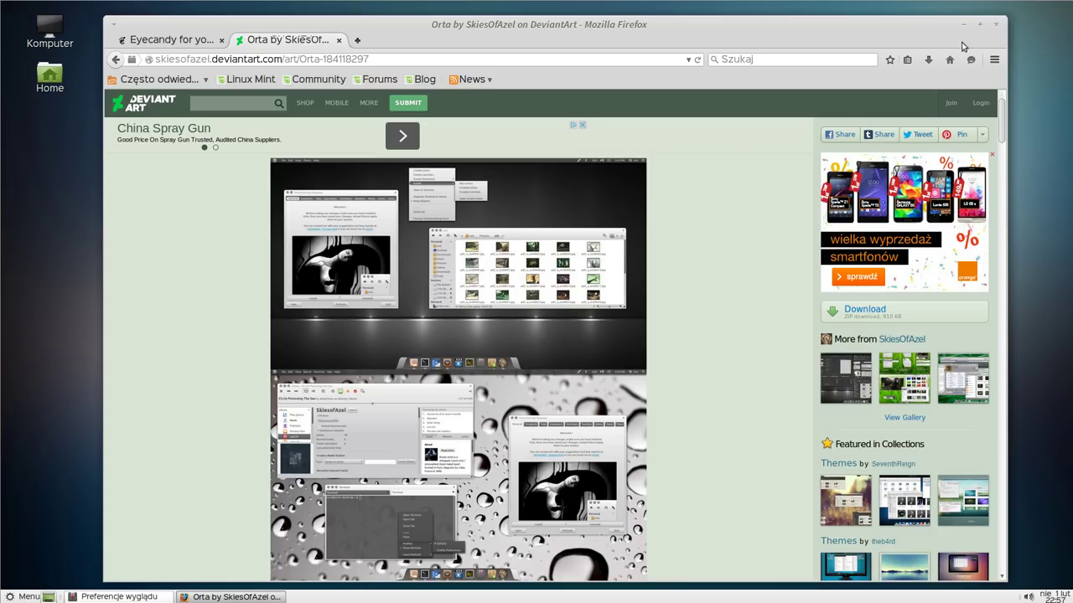
# - Quit Firefox without saving the open tabs and turn off the prompt for future exits
pyautogui.click(996, 25)
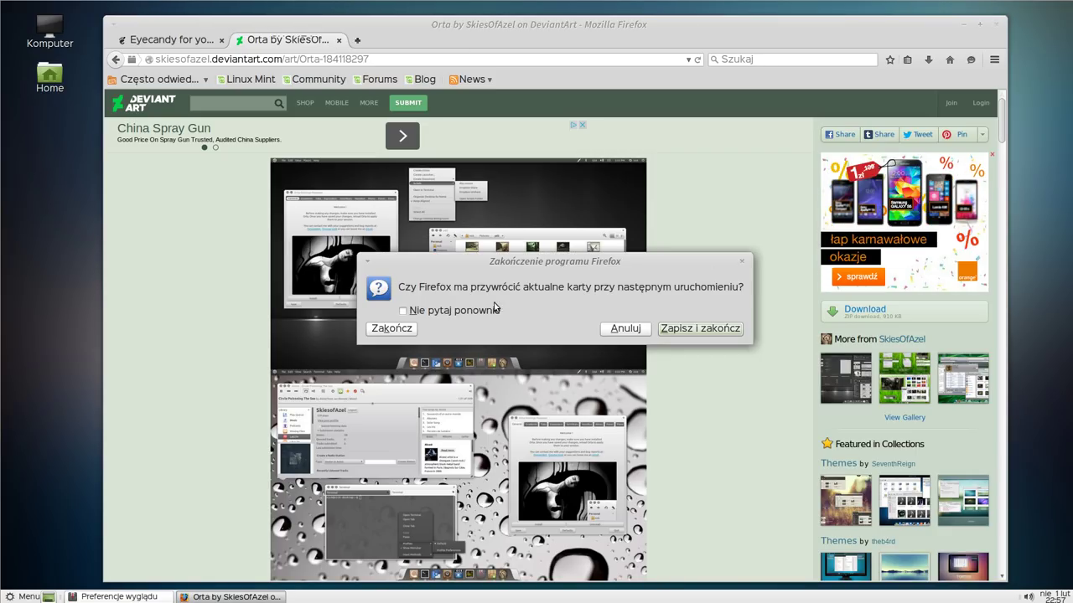
pyautogui.moveTo(686, 259); pyautogui.dragTo(681, 129)
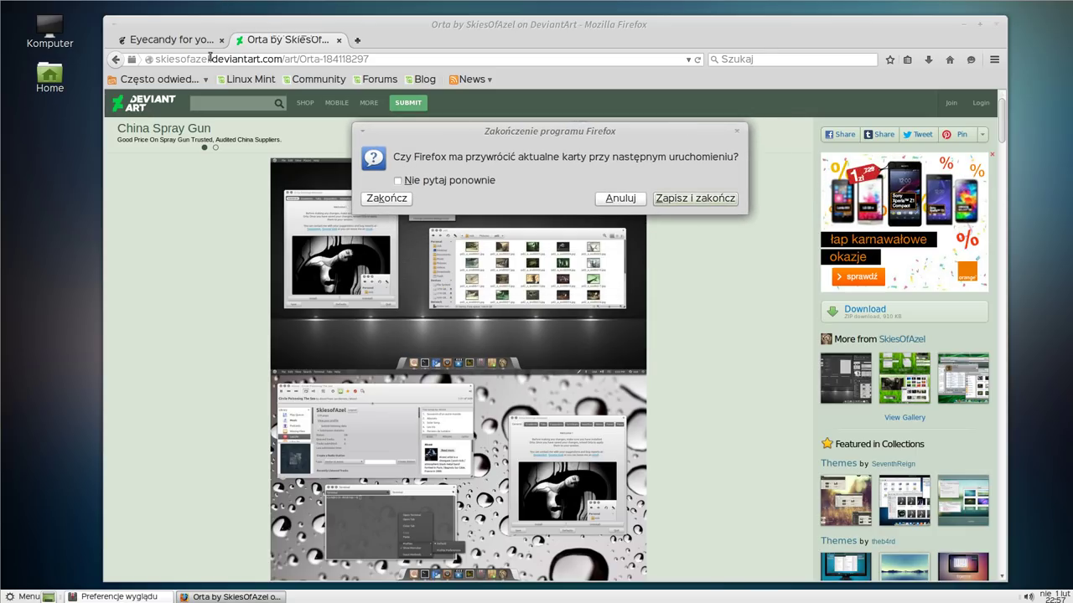
pyautogui.click(399, 182)
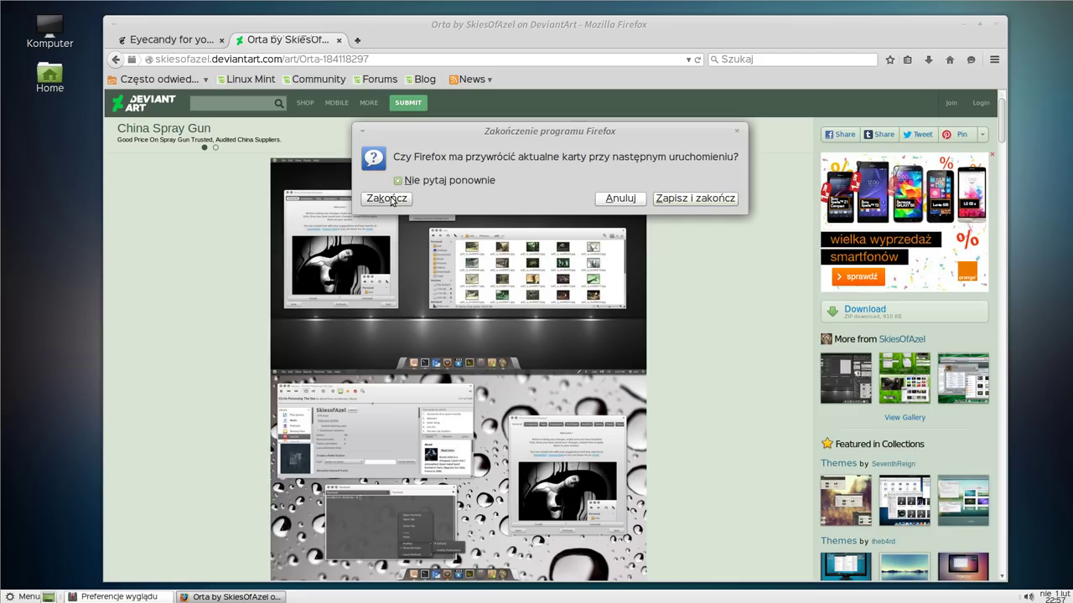
pyautogui.click(386, 200)
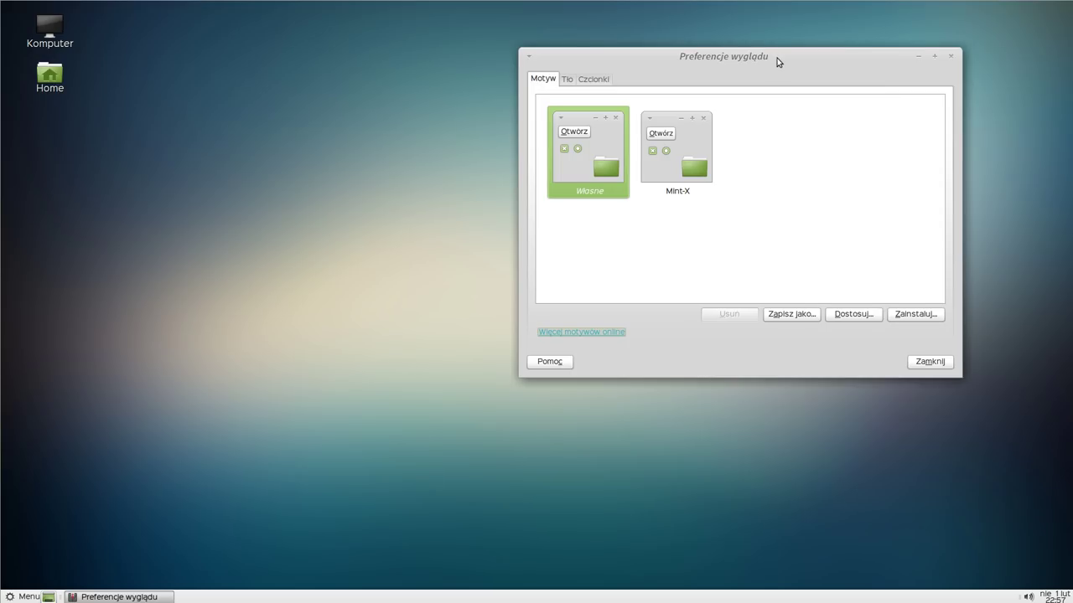
# - Check the downloaded theme archives in the home directory's Pobrane folder, then close the file manager
pyautogui.moveTo(778, 61); pyautogui.dragTo(797, 55)
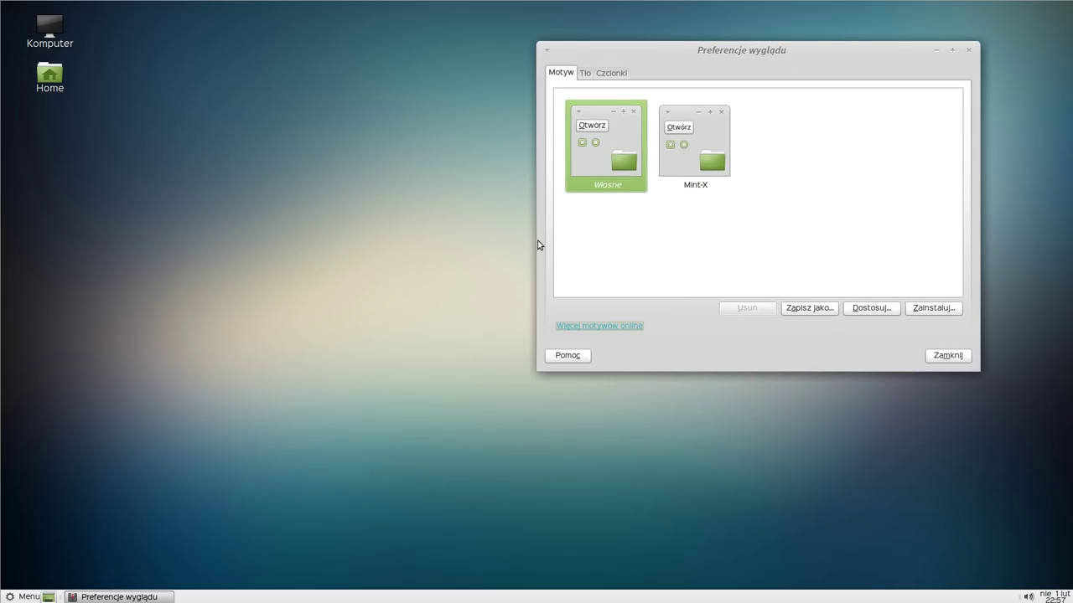
pyautogui.doubleClick(49, 76)
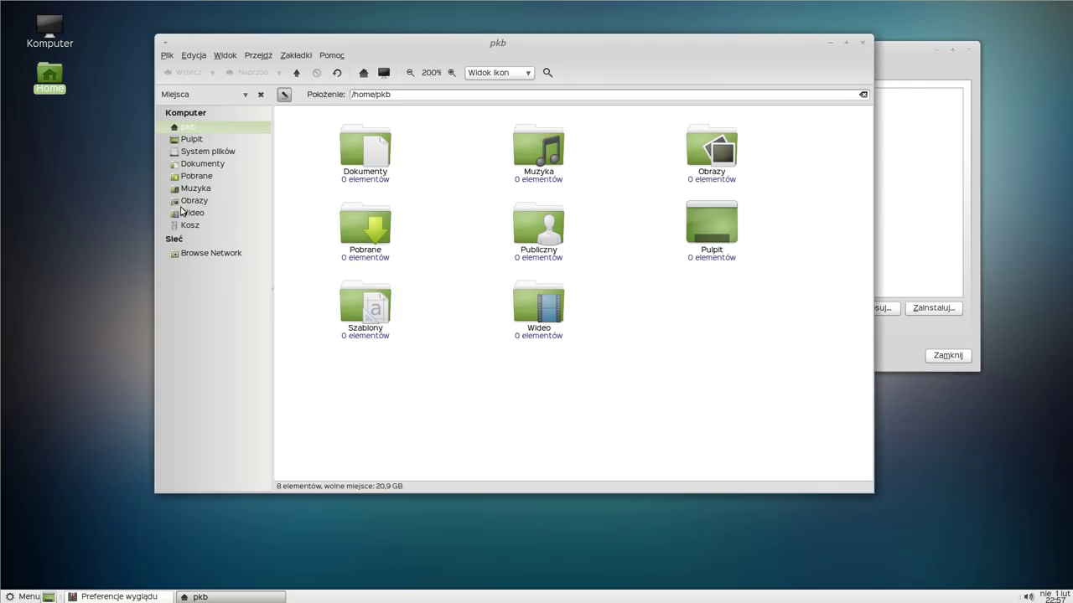
pyautogui.click(200, 177)
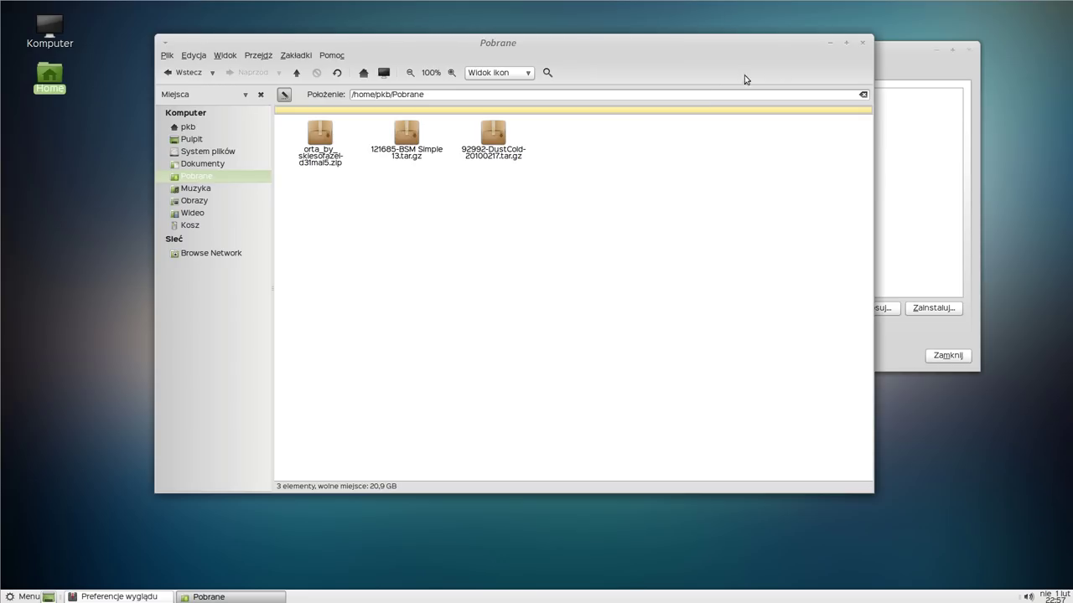
pyautogui.click(863, 45)
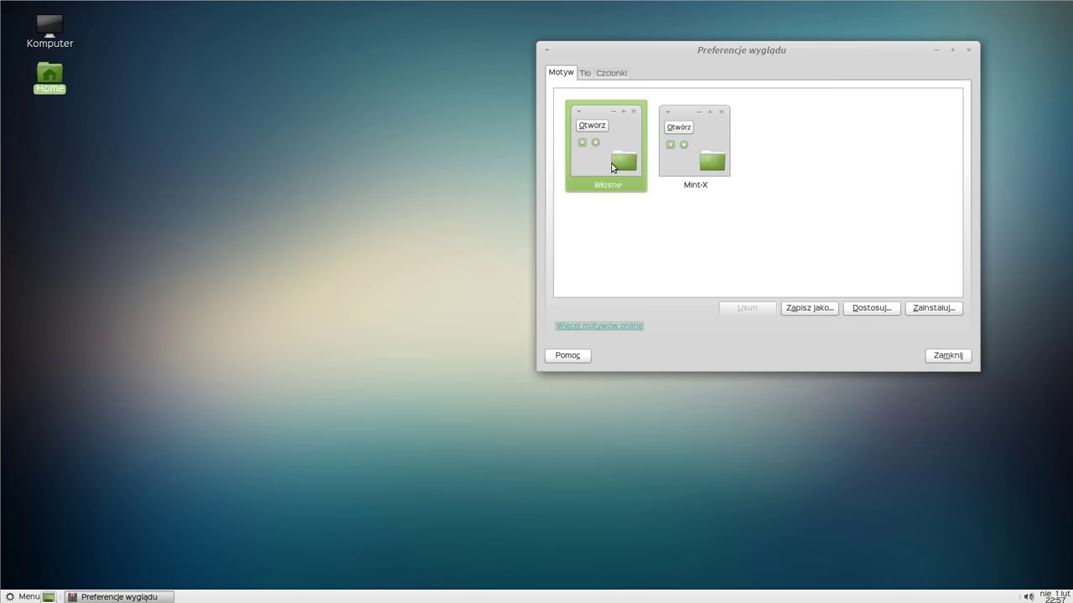
# - Install the Dust Cold theme from 92992-DustCold-20100217.tar.gz in the Pobrane folder and apply it to the desktop
pyautogui.click(932, 309)
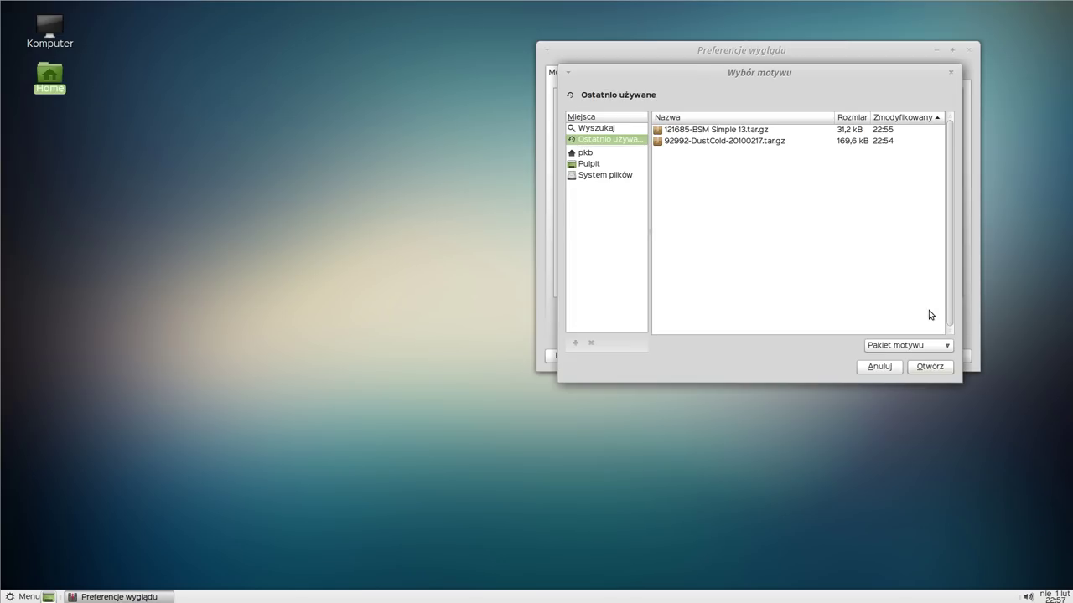
pyautogui.click(580, 153)
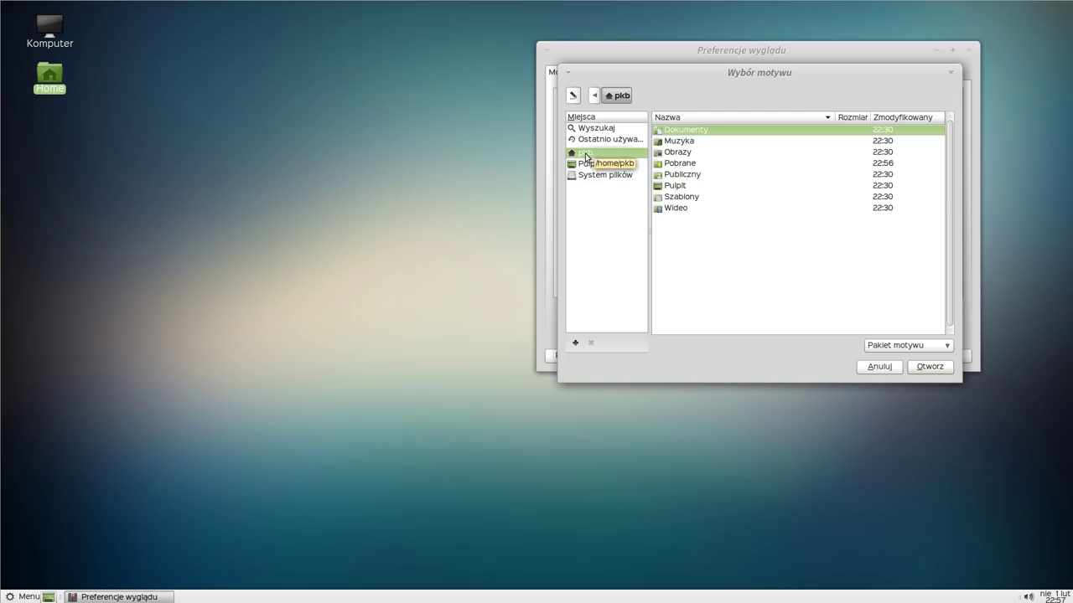
pyautogui.doubleClick(684, 165)
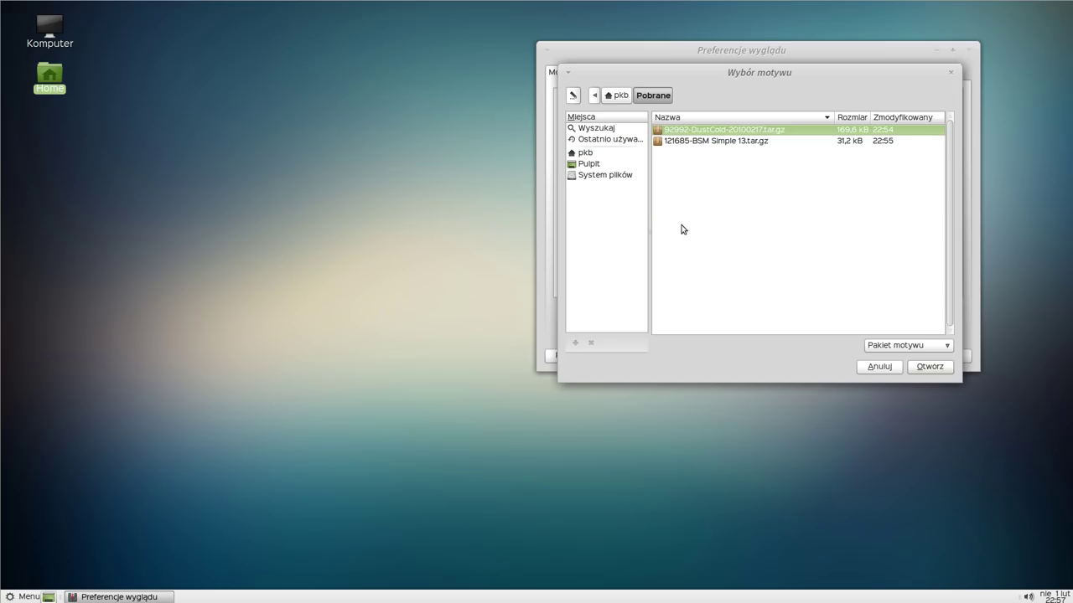
pyautogui.click(705, 143)
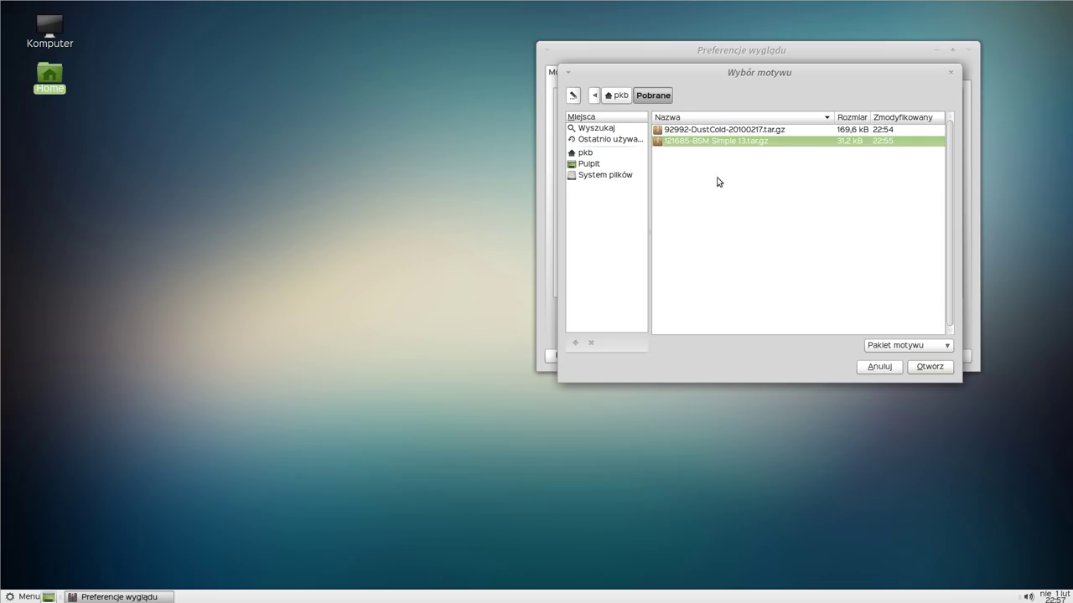
pyautogui.click(720, 131)
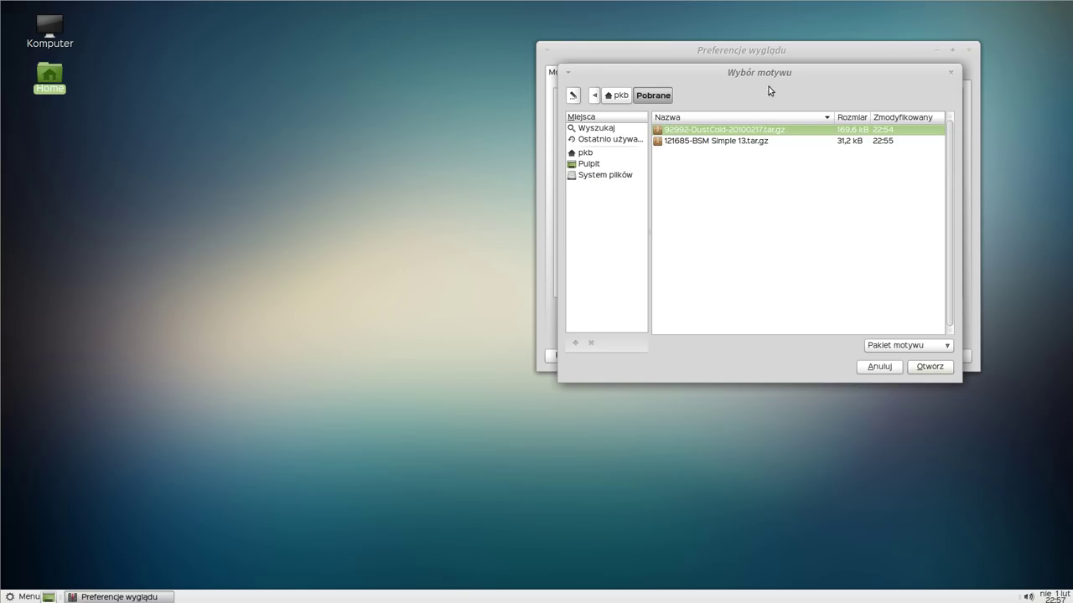
pyautogui.moveTo(771, 74); pyautogui.dragTo(340, 51)
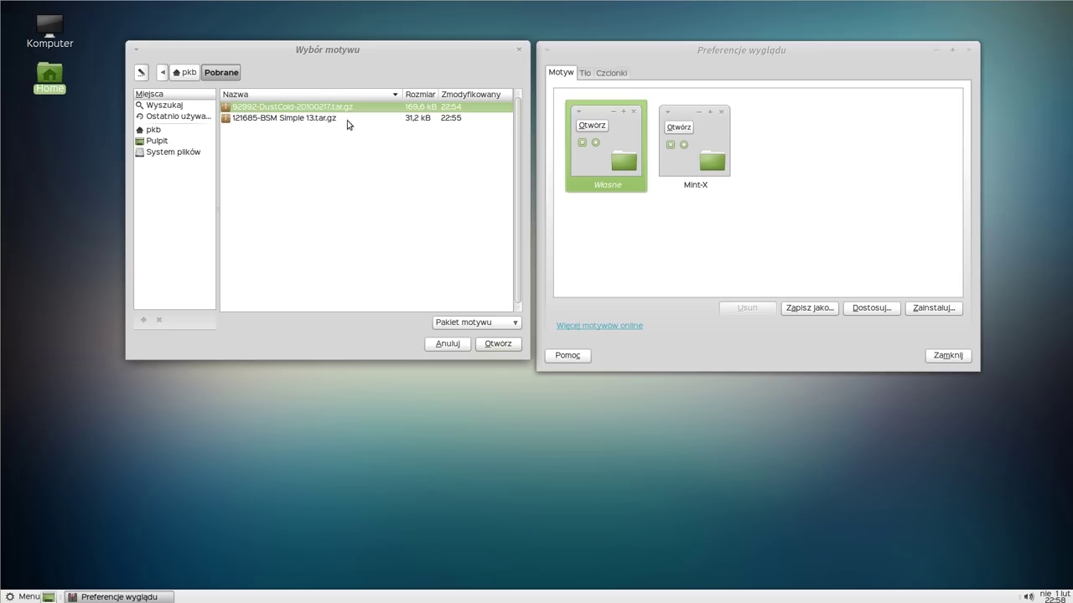
pyautogui.click(497, 345)
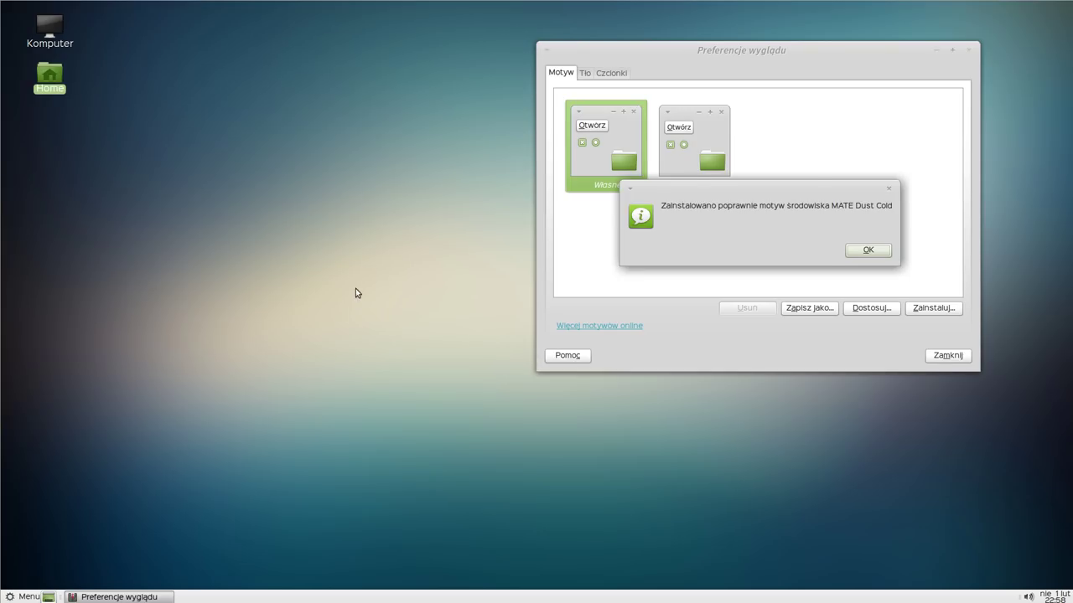
pyautogui.click(864, 255)
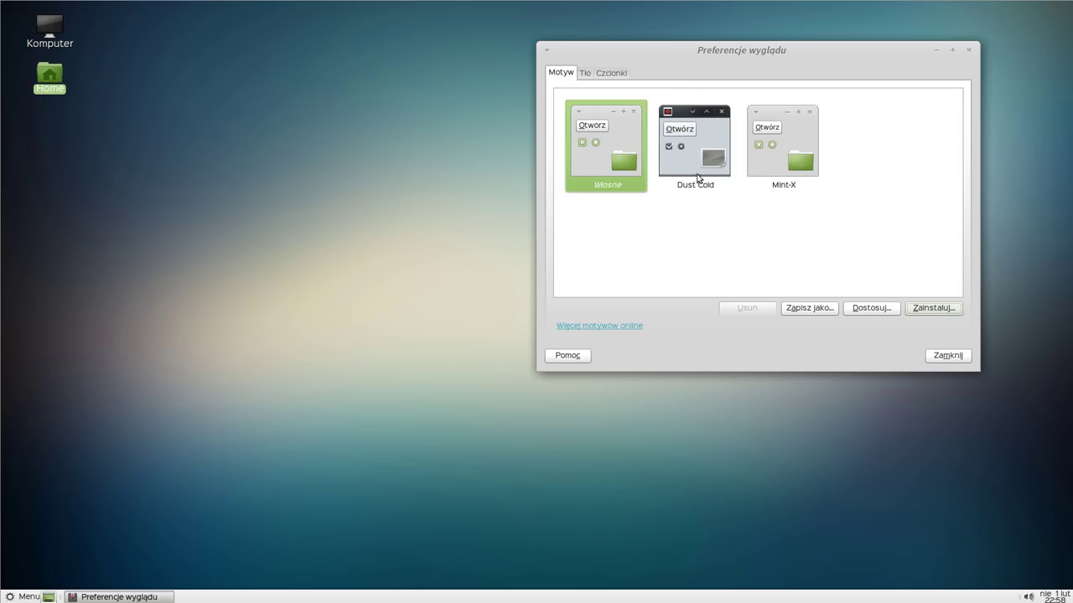
pyautogui.click(713, 133)
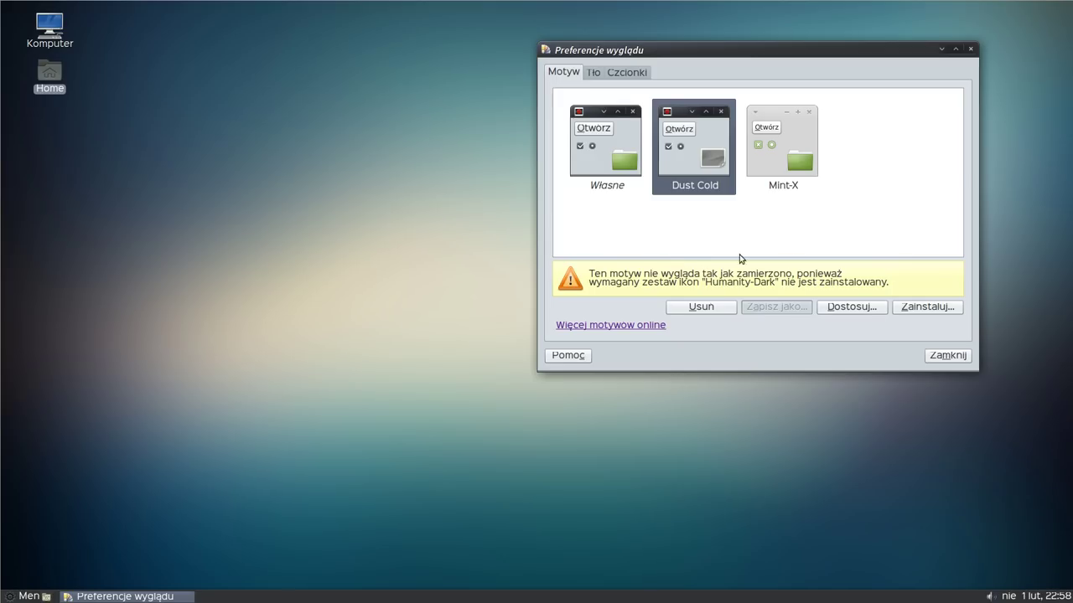
# - Switch back to the custom Własne theme and install the BSM Simple themes from 121685-BSM Simple 13.tar.gz in the Pobrane folder
pyautogui.click(607, 145)
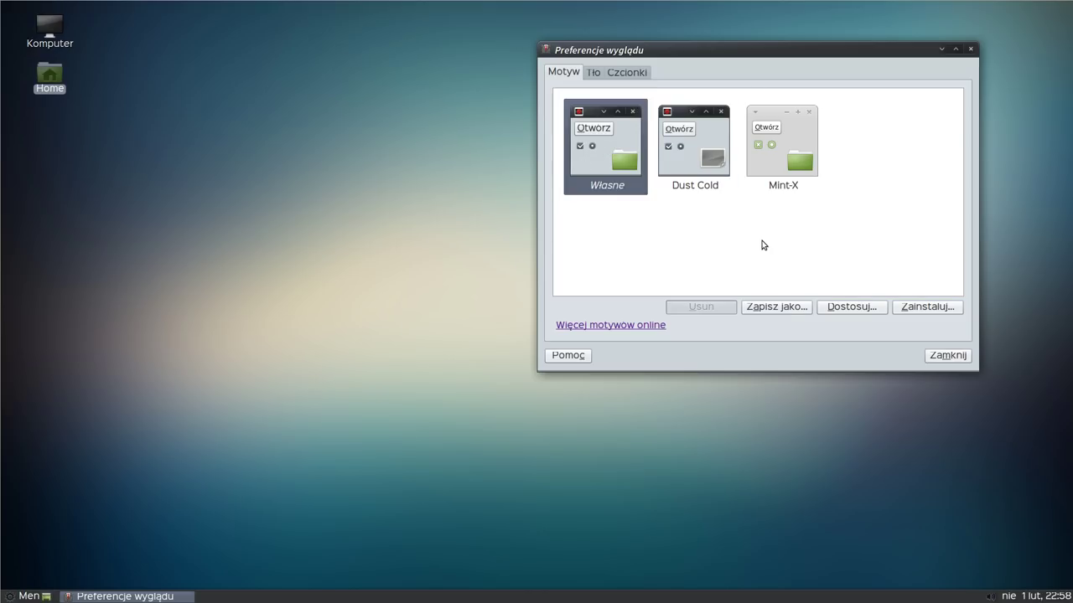
pyautogui.click(928, 307)
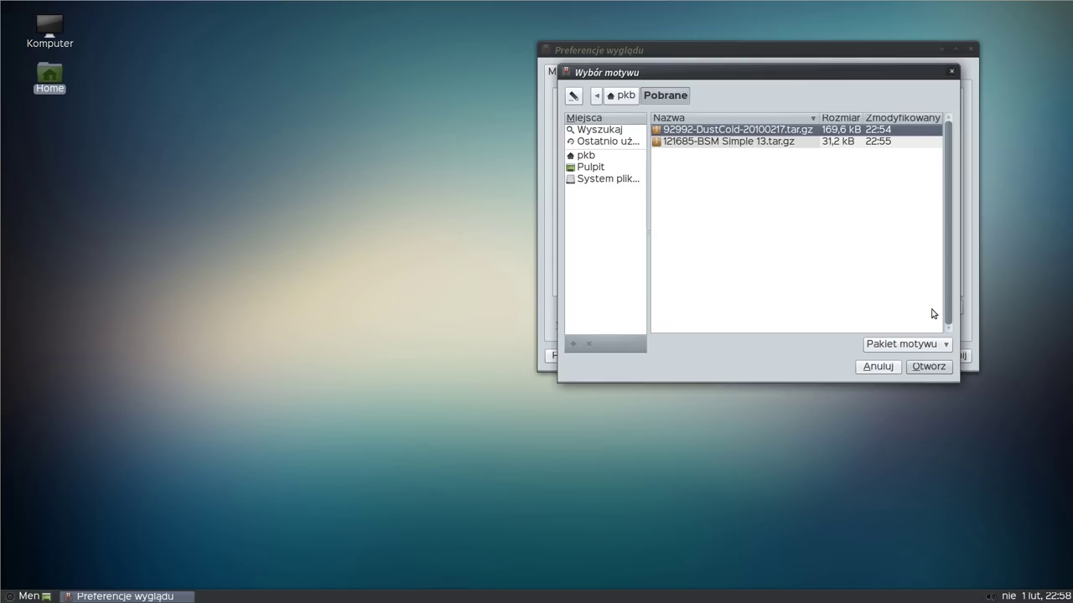
pyautogui.click(718, 142)
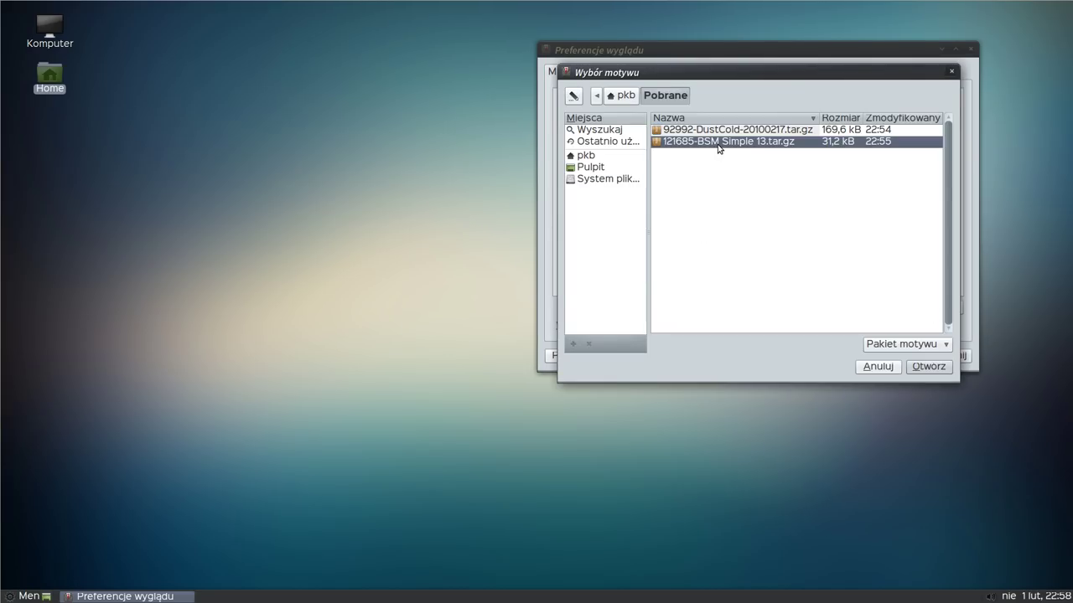
pyautogui.click(928, 367)
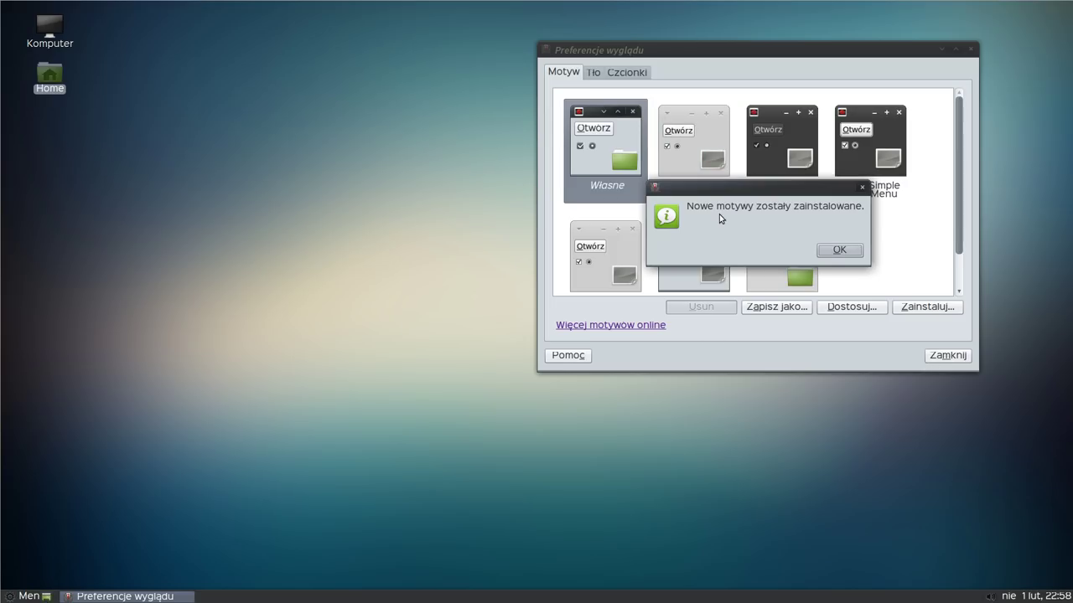
pyautogui.click(843, 249)
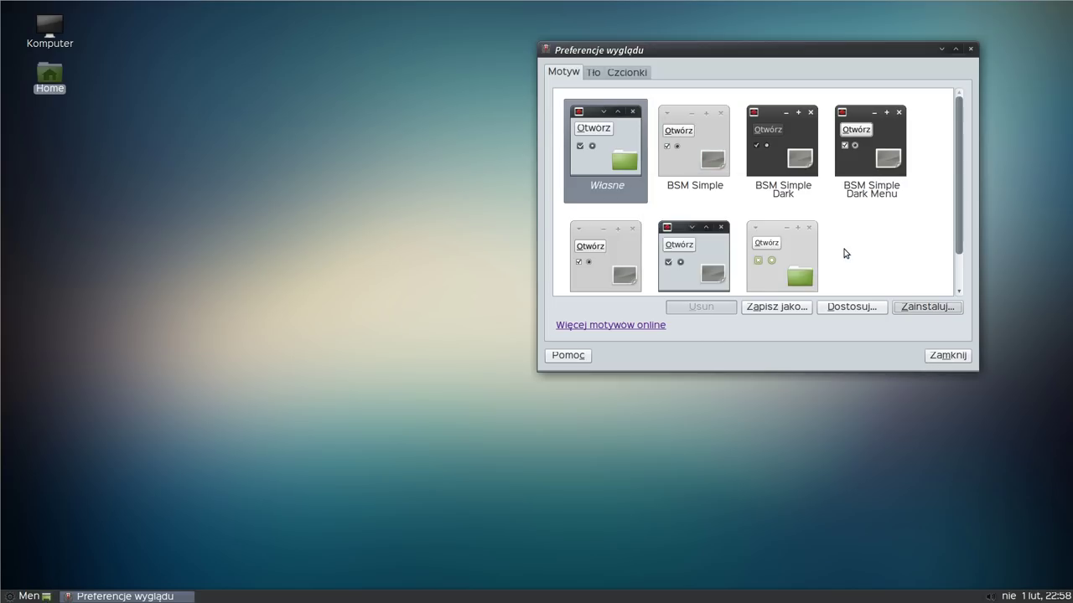
# - Apply the BSM Simple theme and open the home folder beside the appearance preferences to preview it
pyautogui.click(701, 135)
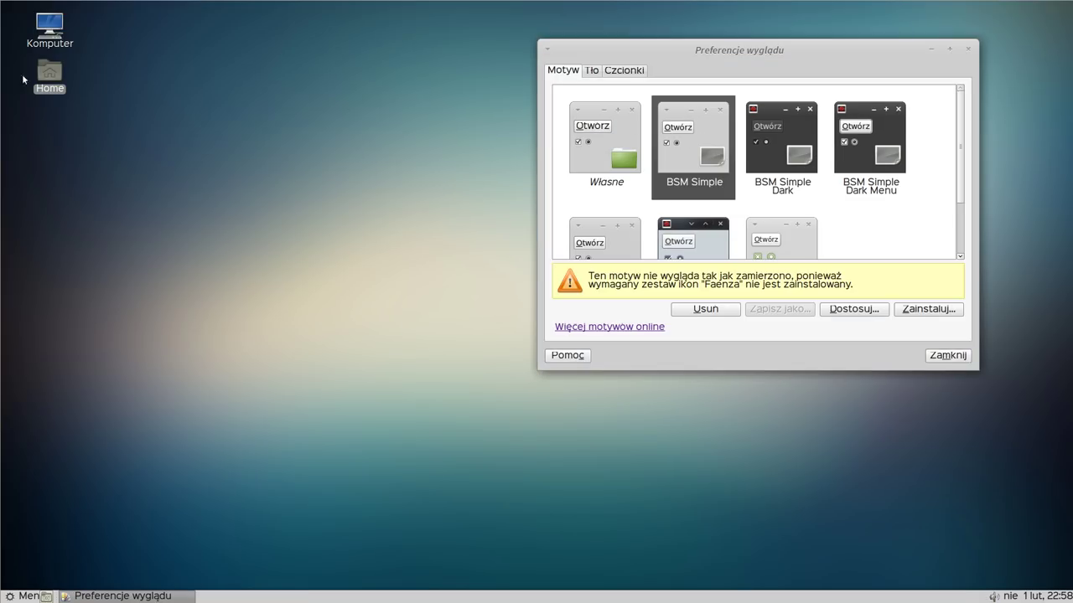
pyautogui.doubleClick(50, 74)
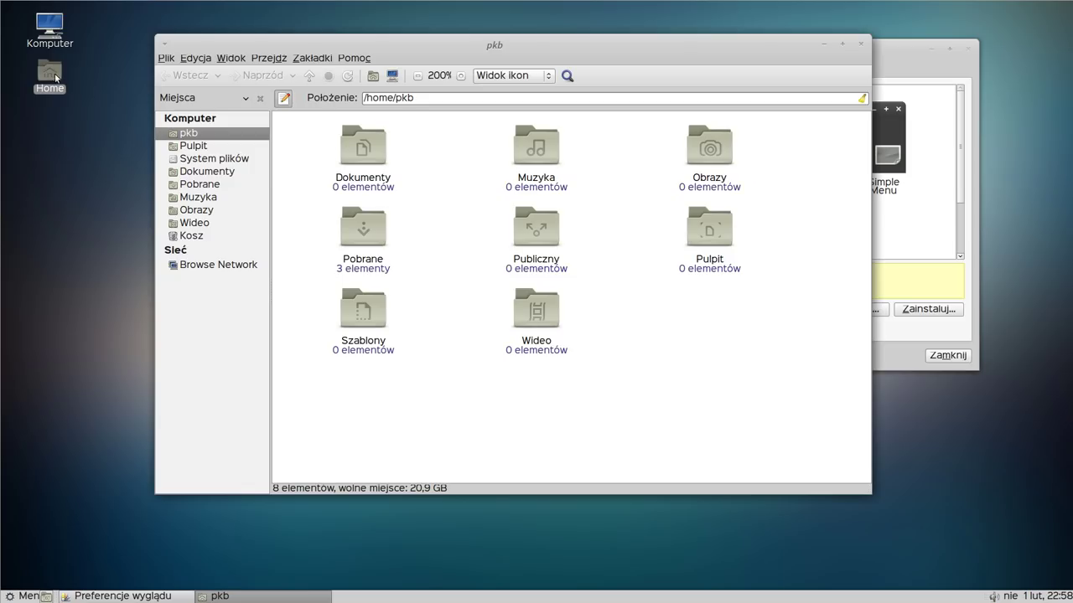
pyautogui.moveTo(433, 42); pyautogui.dragTo(286, 141)
pyautogui.click(717, 50)
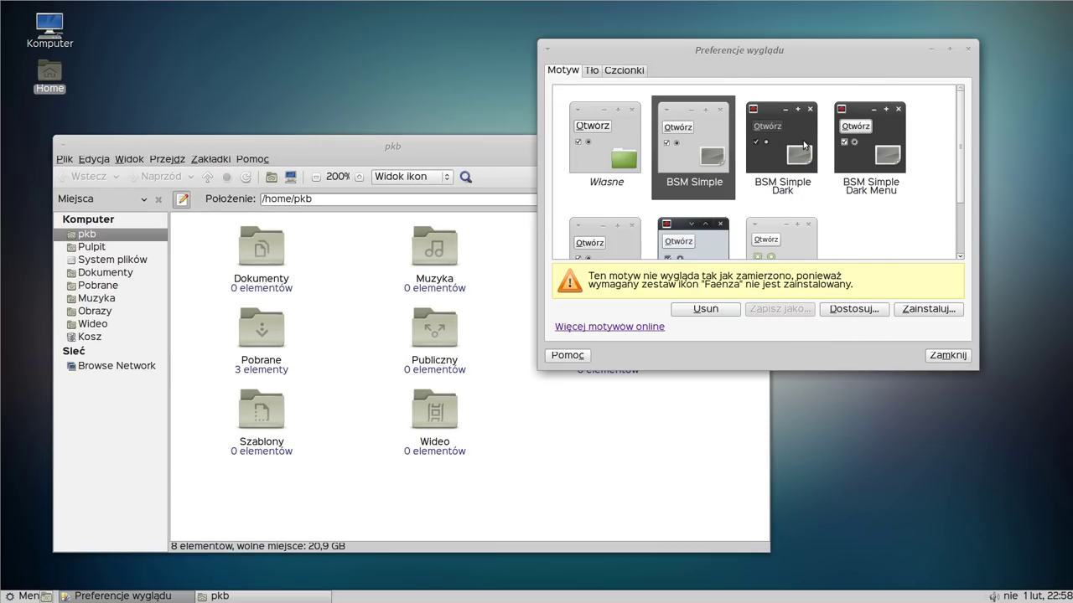
# - Try the BSM Simple Dark, BSM Simple Dark Menu and BSM Simple Dark Panel themes in turn
pyautogui.click(788, 141)
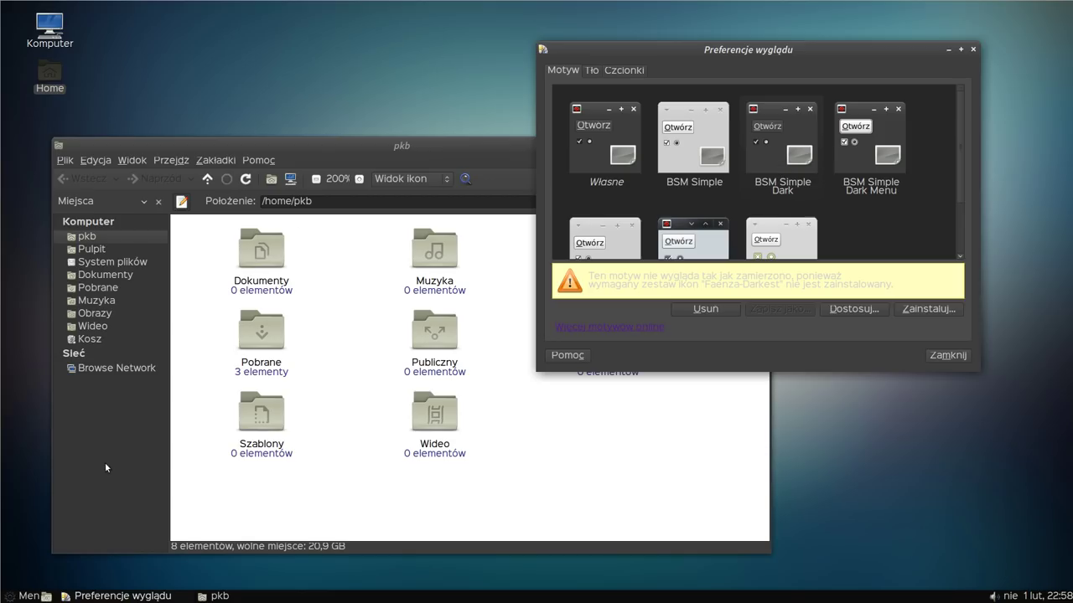
pyautogui.click(866, 159)
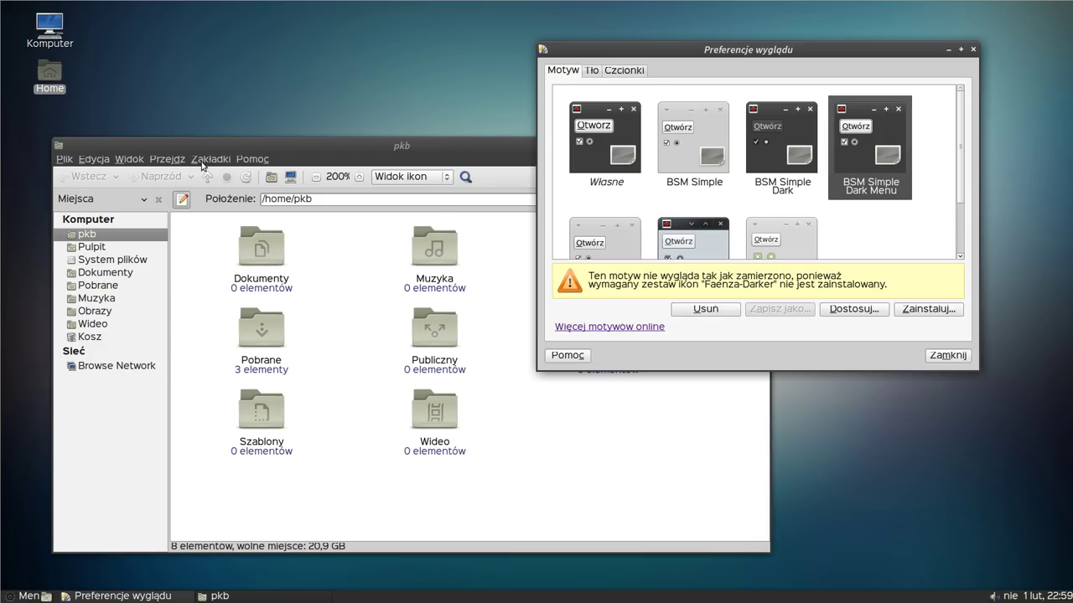
pyautogui.scroll(-2, 820, 235)
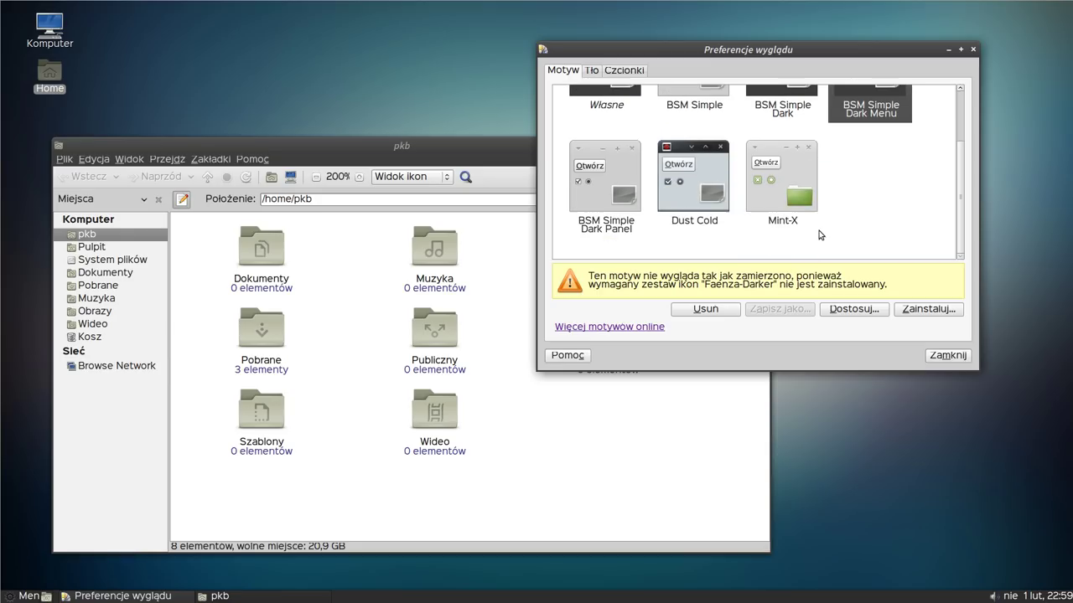
pyautogui.click(601, 186)
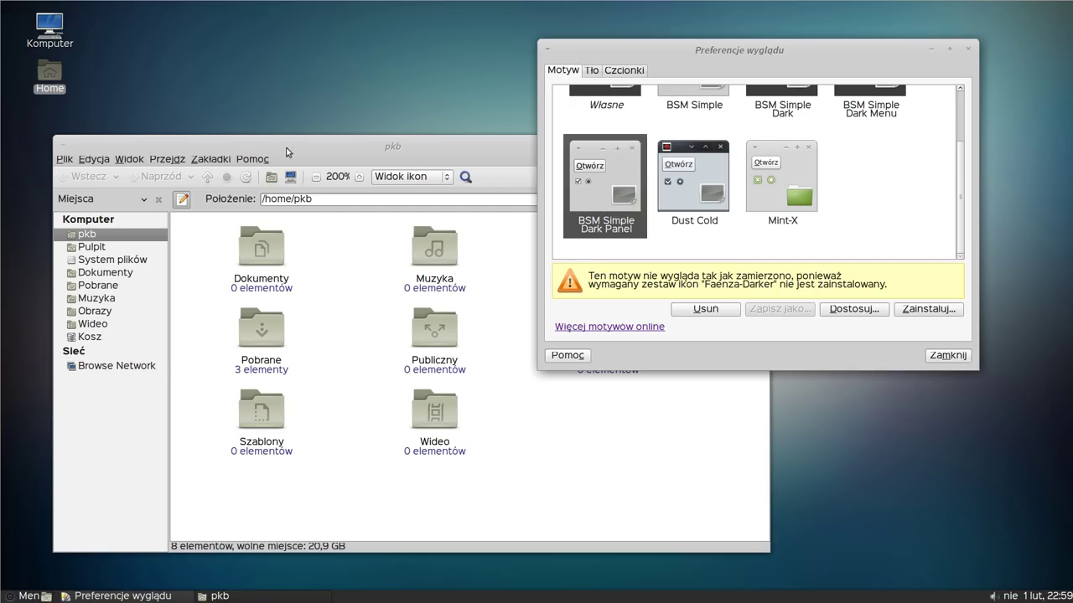
pyautogui.scroll(2, 879, 217)
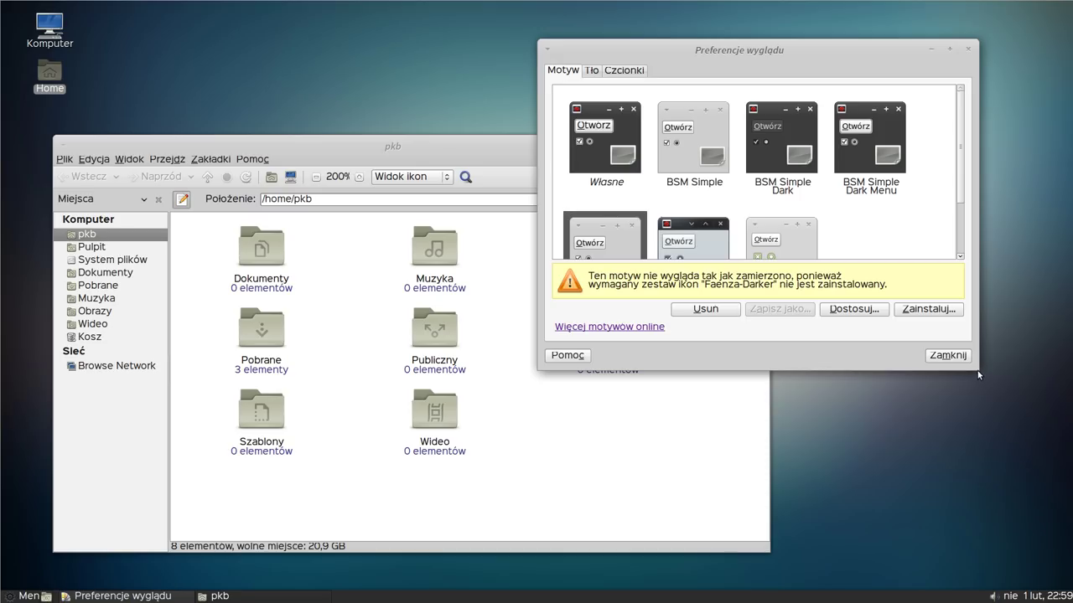
# - Enlarge the appearance preferences window to fit all themes and reposition it and the home folder window
pyautogui.moveTo(973, 365); pyautogui.dragTo(1024, 425)
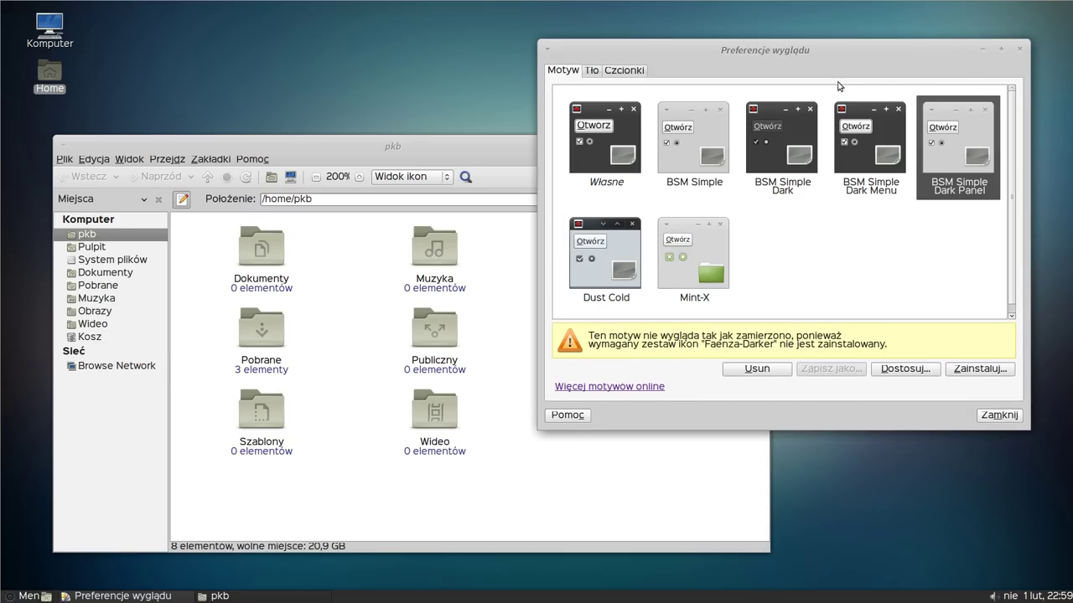
pyautogui.moveTo(792, 52); pyautogui.dragTo(733, 54)
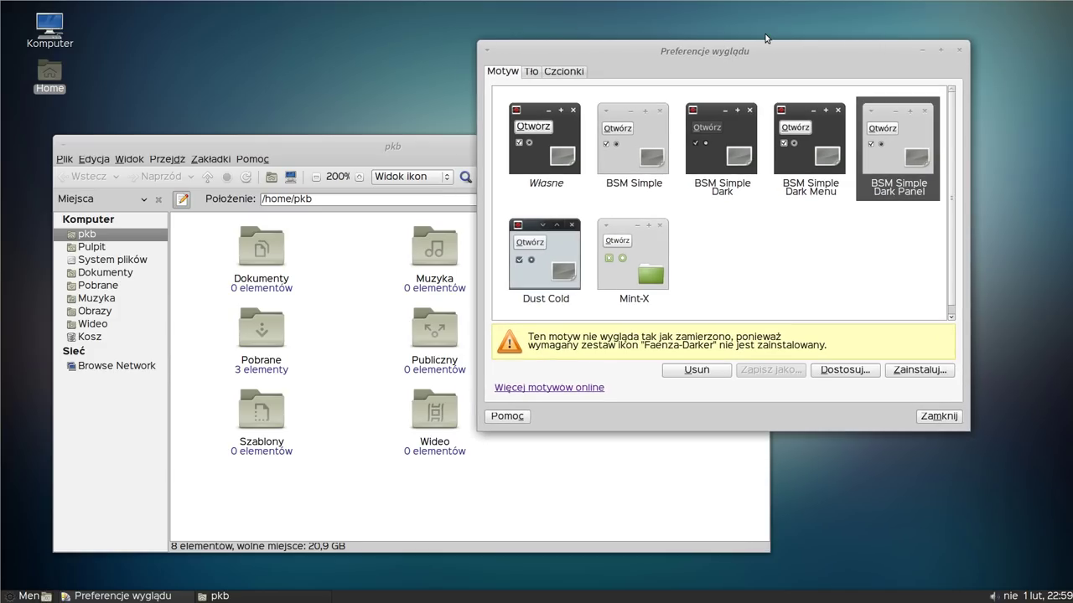
pyautogui.moveTo(393, 144); pyautogui.dragTo(430, 102)
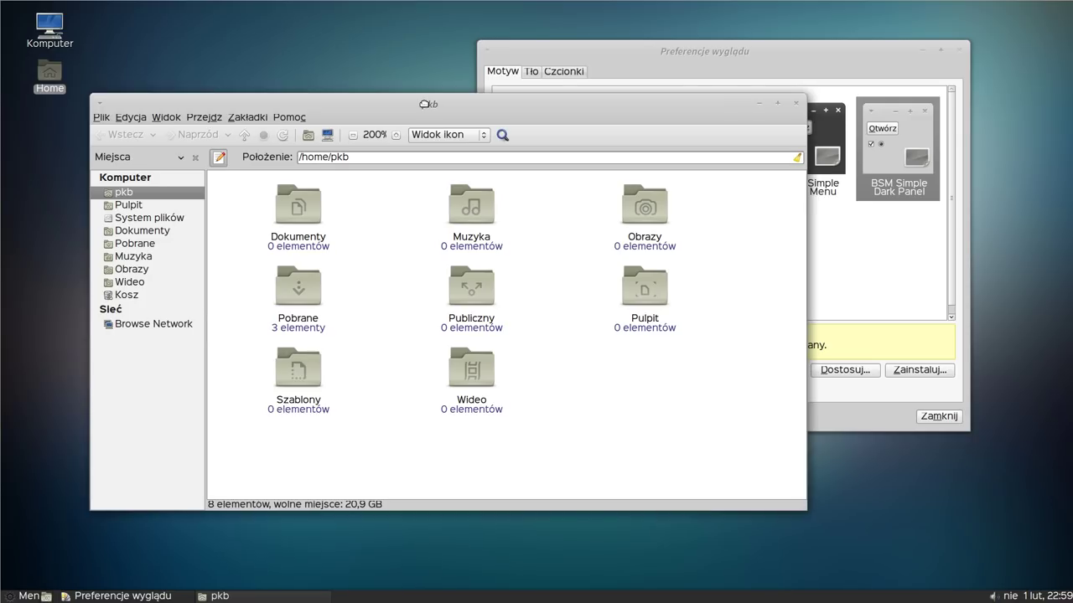
# - Start the Synaptic package manager and authorise it with the administrator password
pyautogui.click(25, 597)
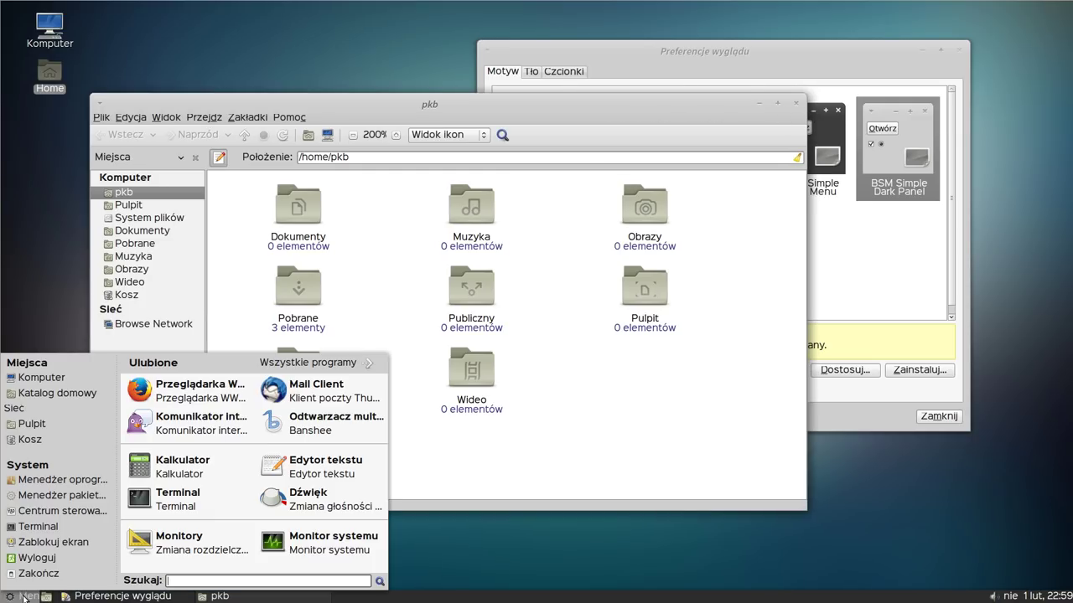
pyautogui.click(58, 495)
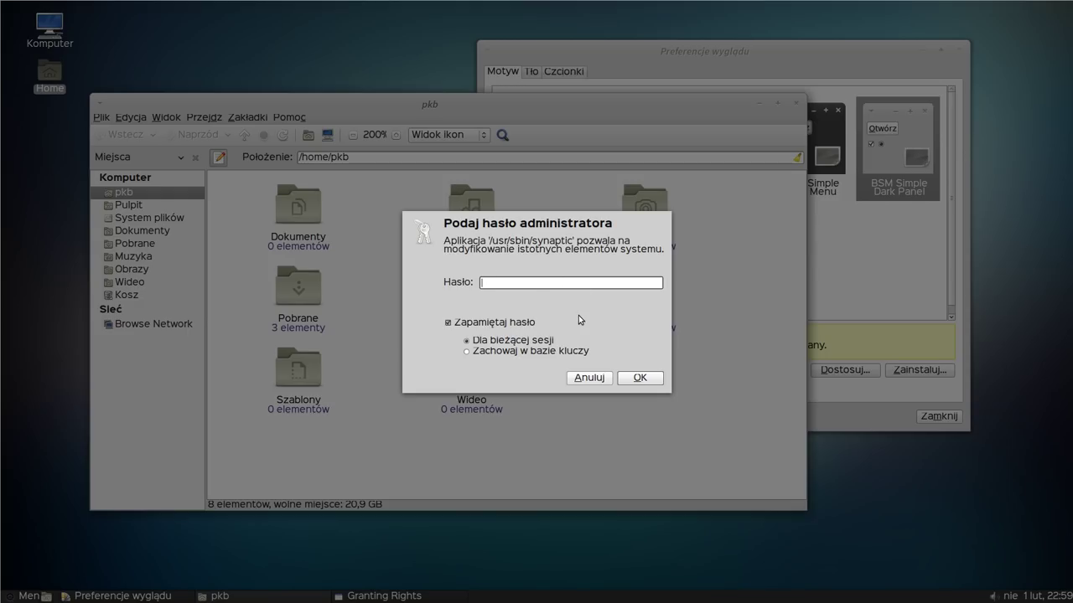
pyautogui.write('*******')
pyautogui.press('Return')
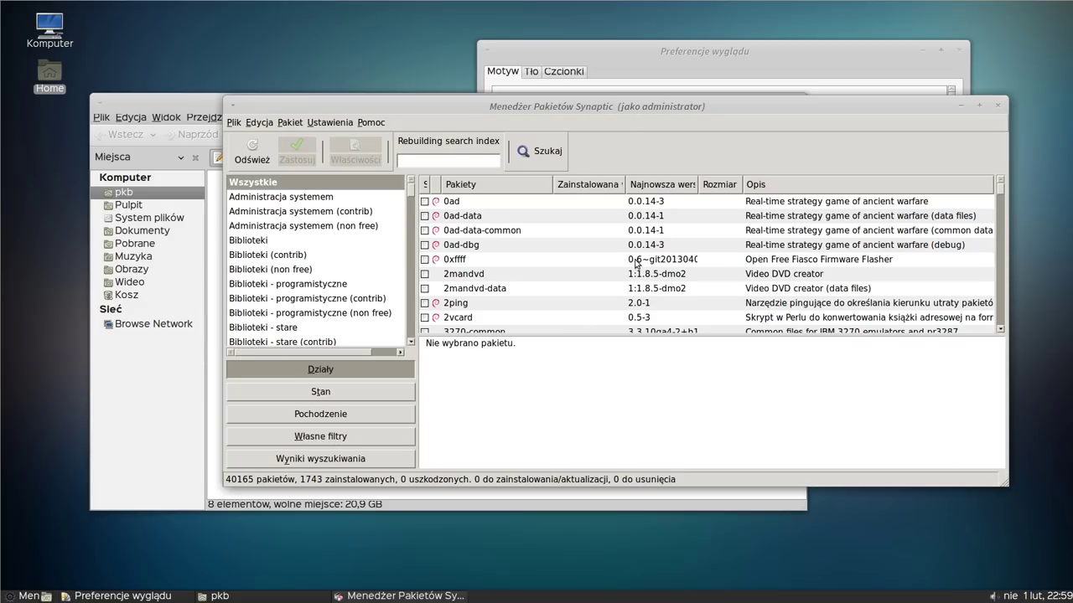
# - Filter the packages by "faenza" and mark mate-icon-theme-faenza for reinstallation
pyautogui.moveTo(622, 115); pyautogui.dragTo(542, 41)
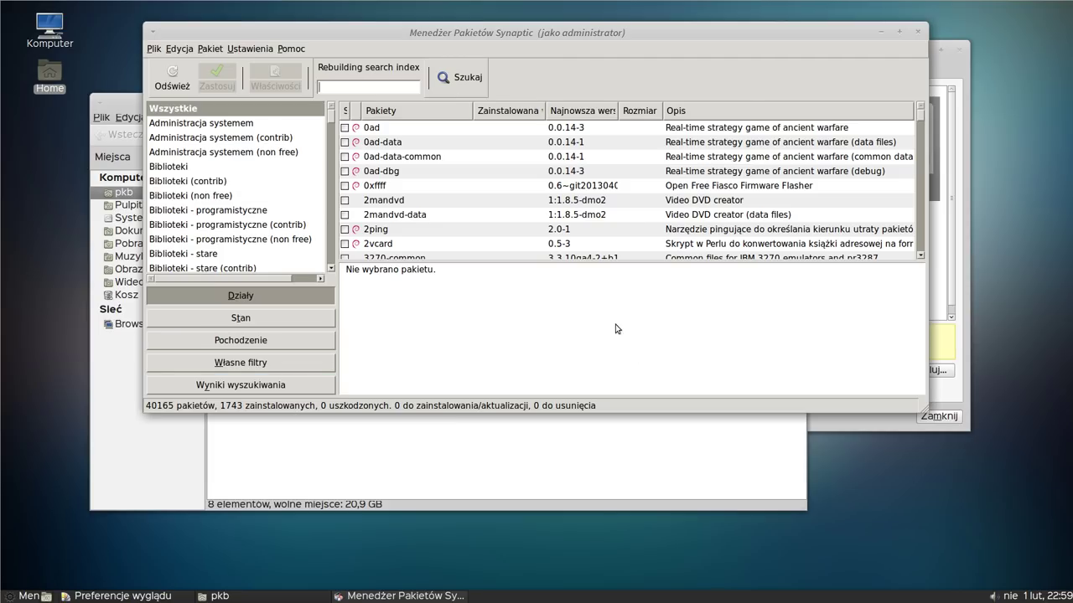
pyautogui.click(339, 92)
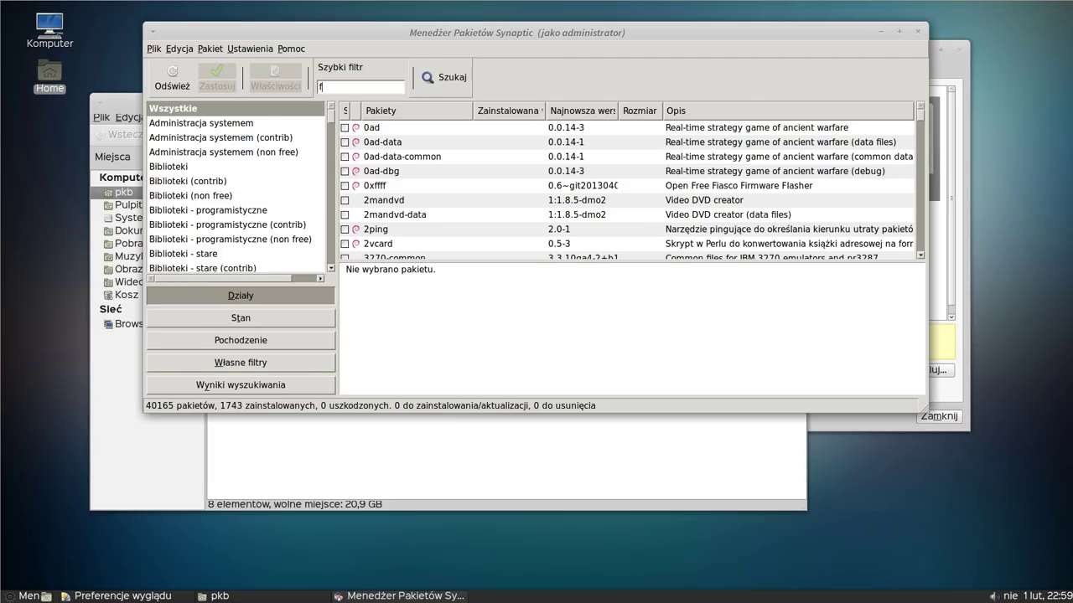
pyautogui.write('faenza')
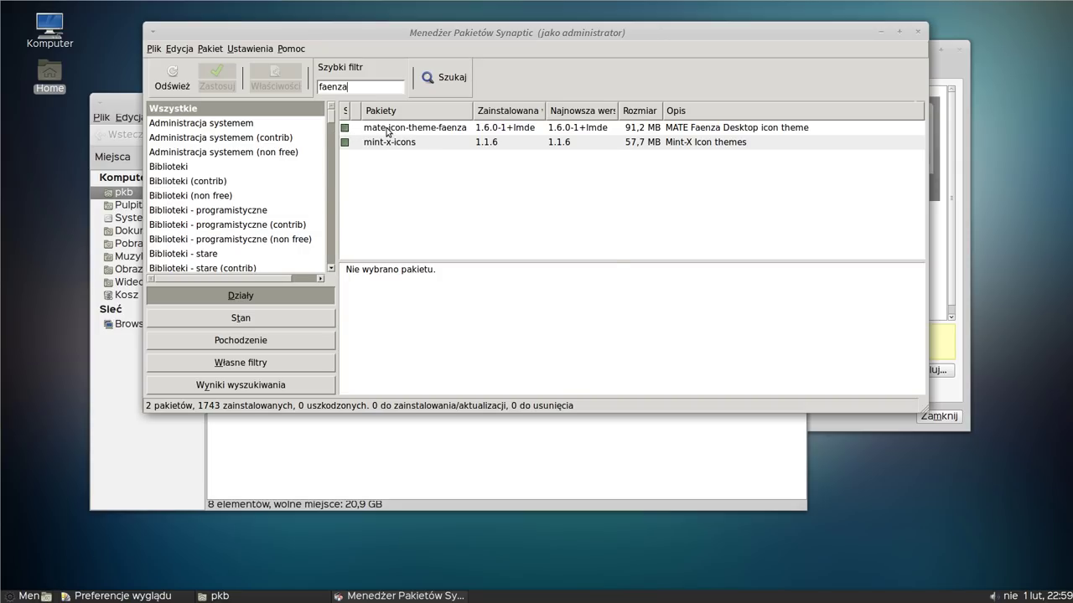
pyautogui.rightClick(387, 131)
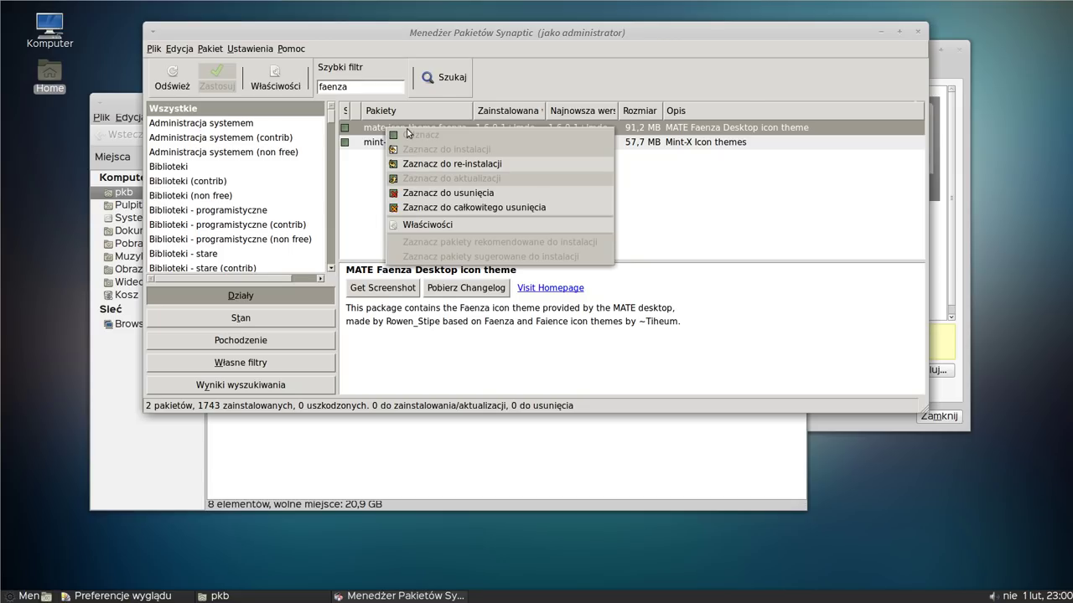
pyautogui.click(508, 164)
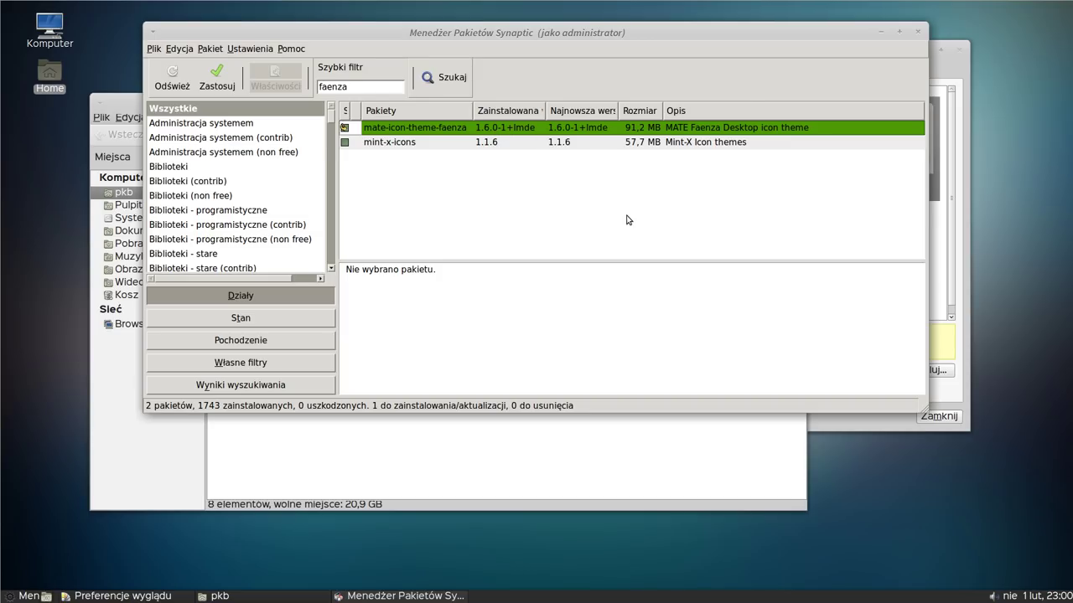
# - Apply the marked reinstallation of mate-icon-theme-faenza after reviewing the list of packages in the change summary
pyautogui.click(217, 69)
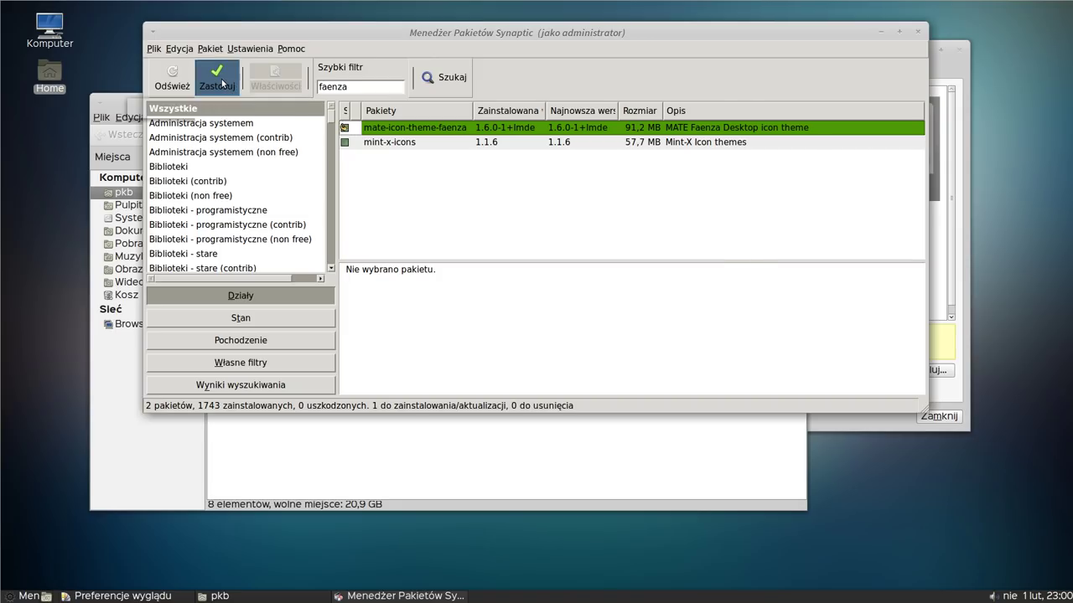
pyautogui.click(221, 82)
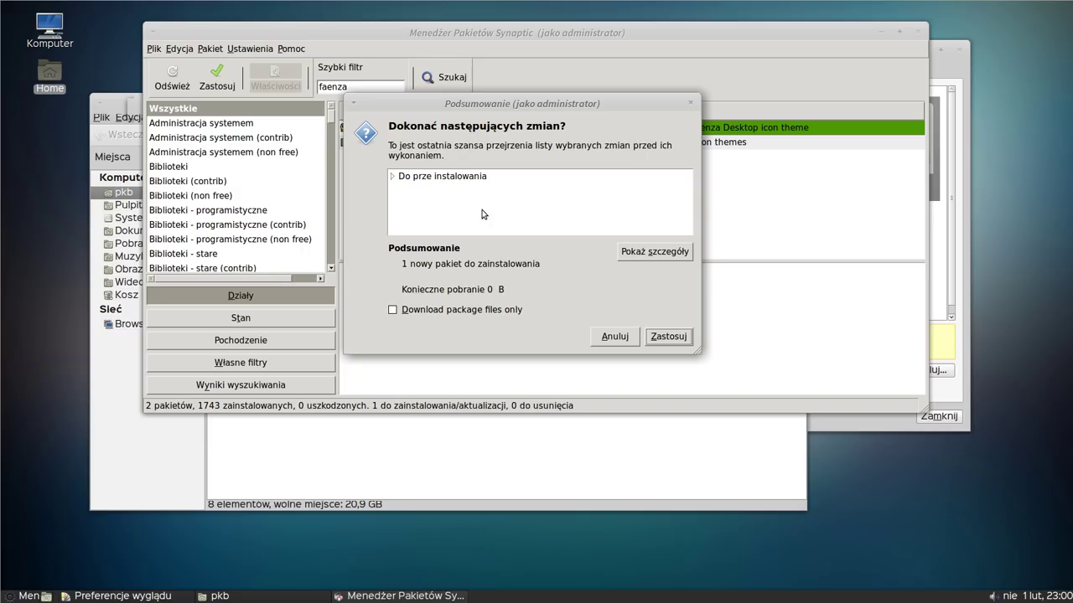
pyautogui.click(392, 177)
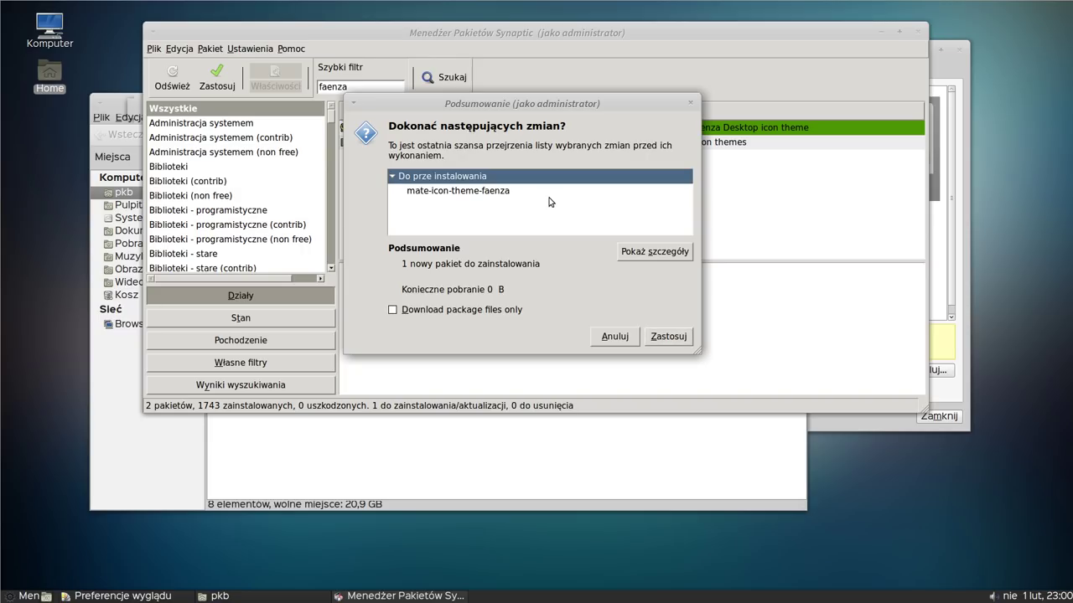
pyautogui.click(477, 192)
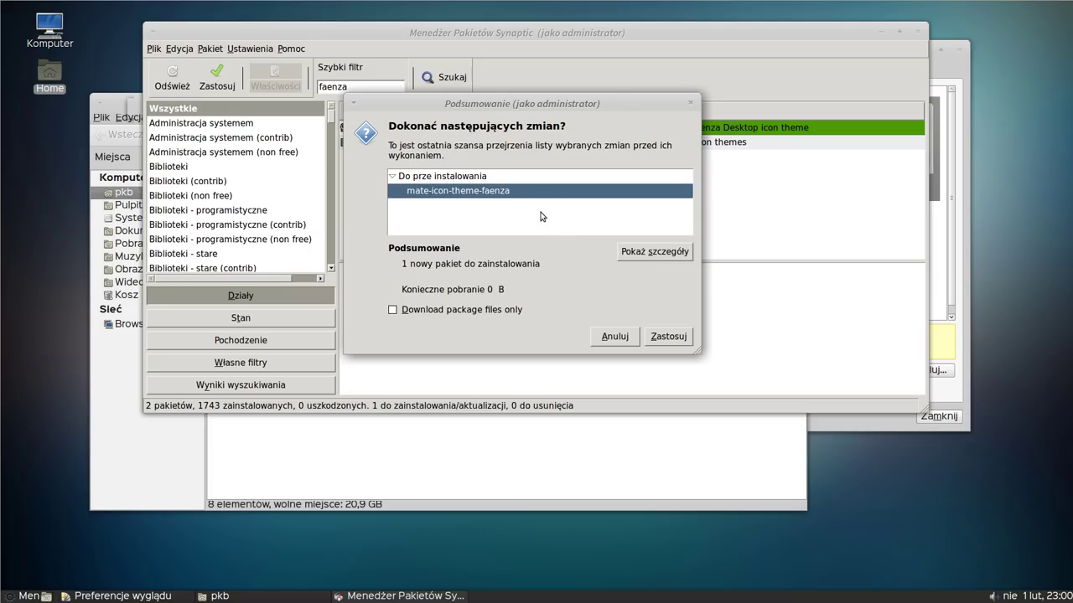
pyautogui.click(668, 336)
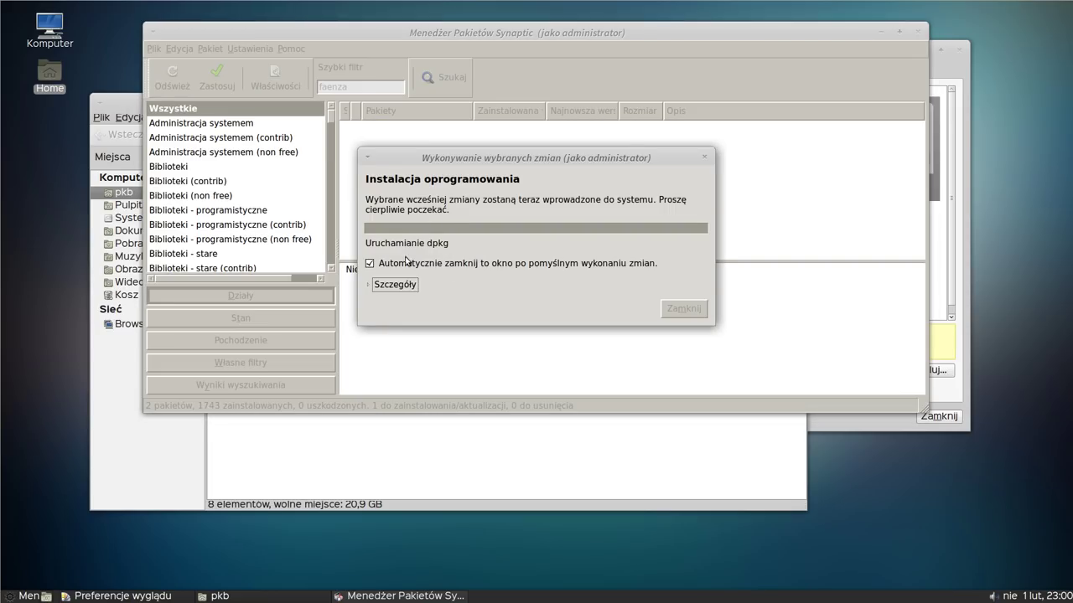
pyautogui.click(374, 286)
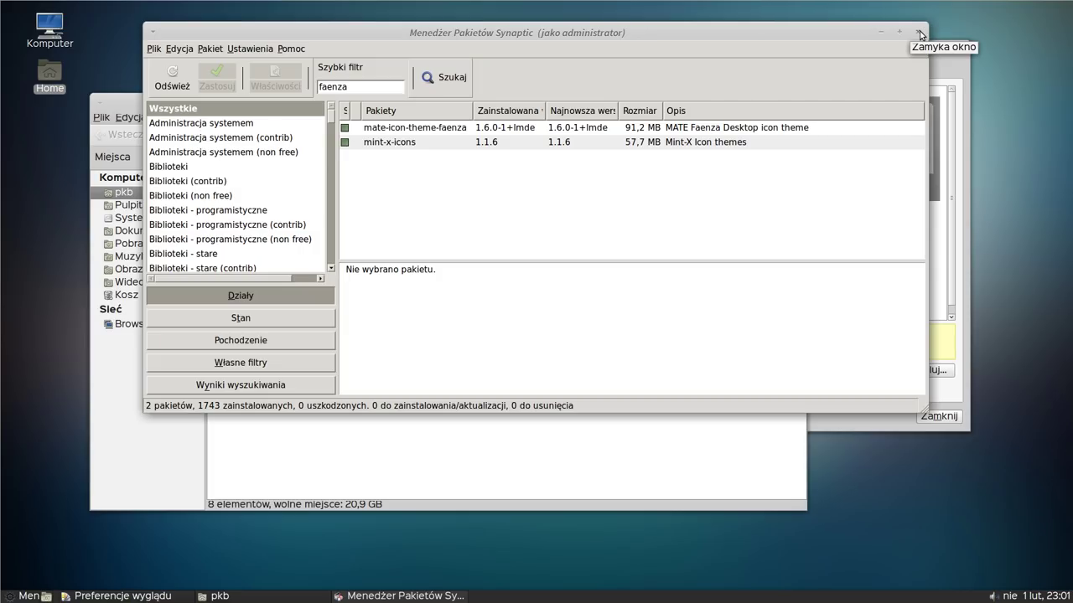
# - Close the Synaptic package manager and return to the appearance preferences
pyautogui.moveTo(451, 31); pyautogui.dragTo(472, 25)
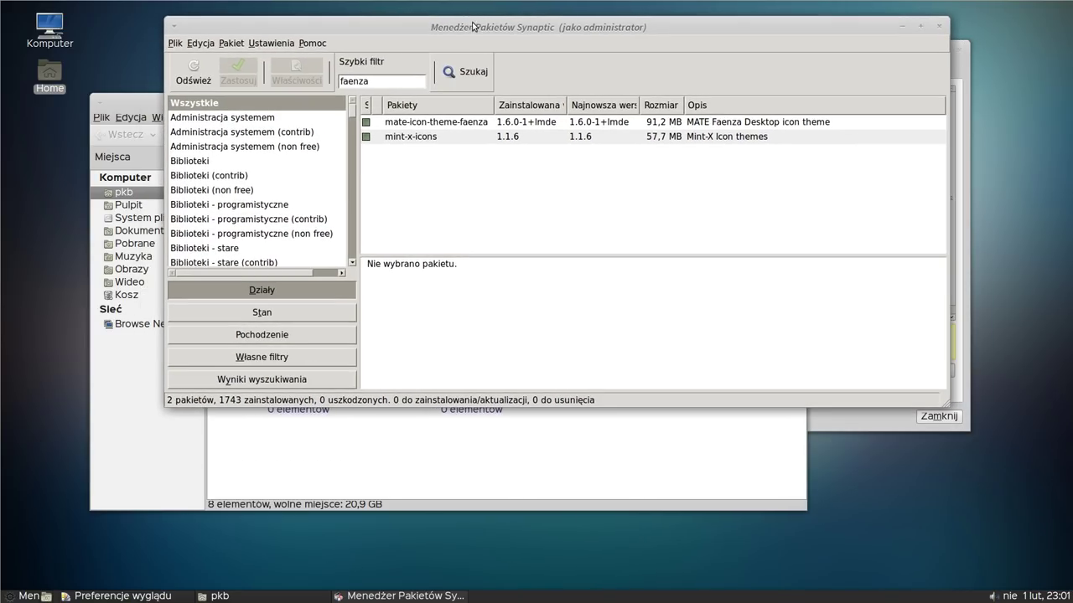
pyautogui.click(940, 31)
pyautogui.click(789, 50)
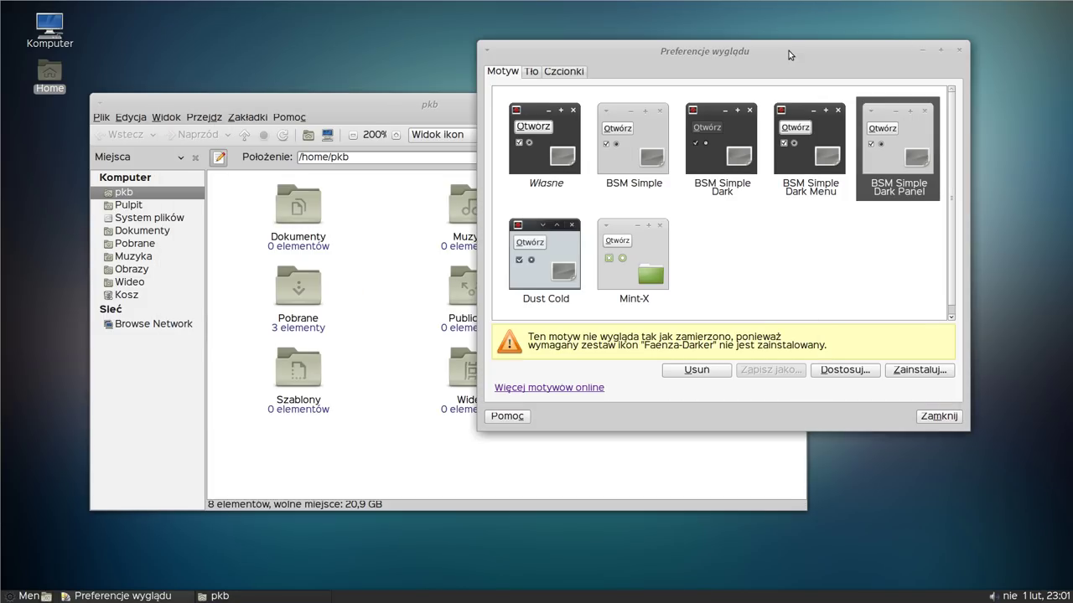
# - Apply the Dust Cold theme and reposition the appearance preferences window slightly
pyautogui.moveTo(727, 56); pyautogui.dragTo(742, 48)
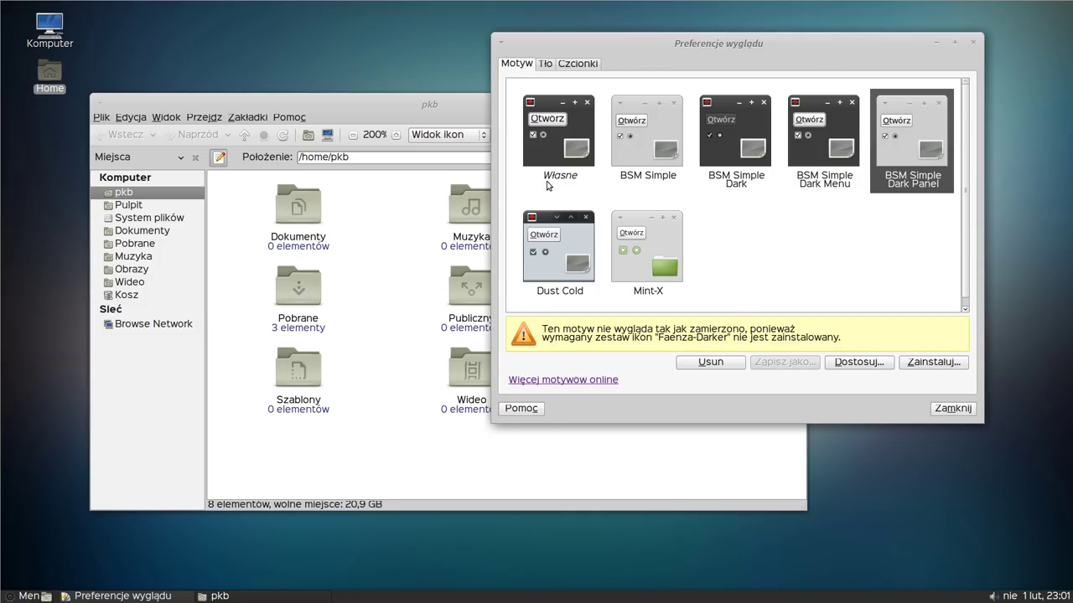
pyautogui.click(570, 236)
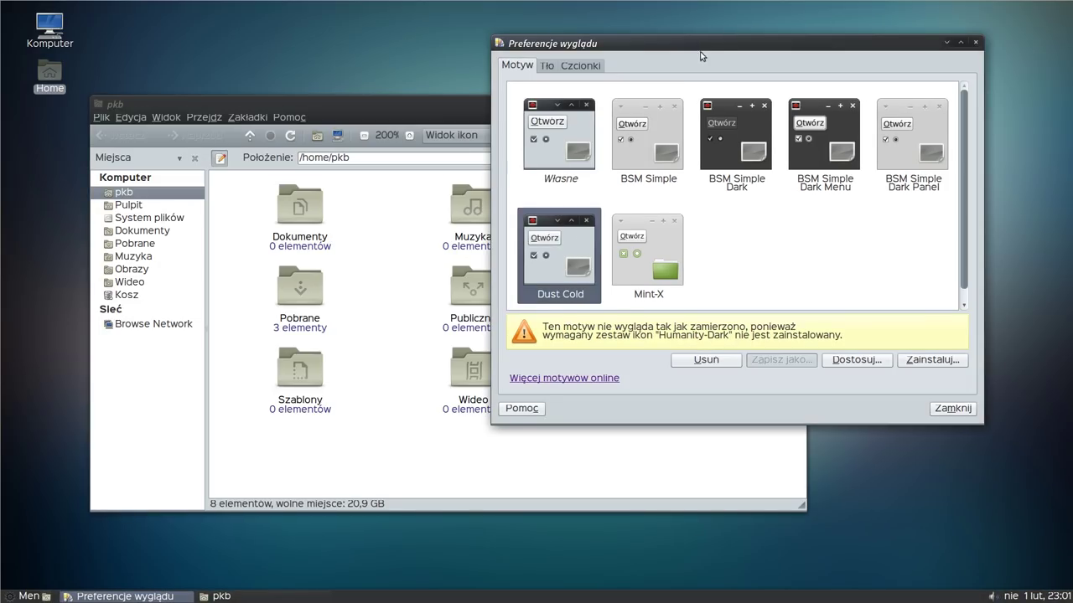
pyautogui.moveTo(713, 42); pyautogui.dragTo(702, 40)
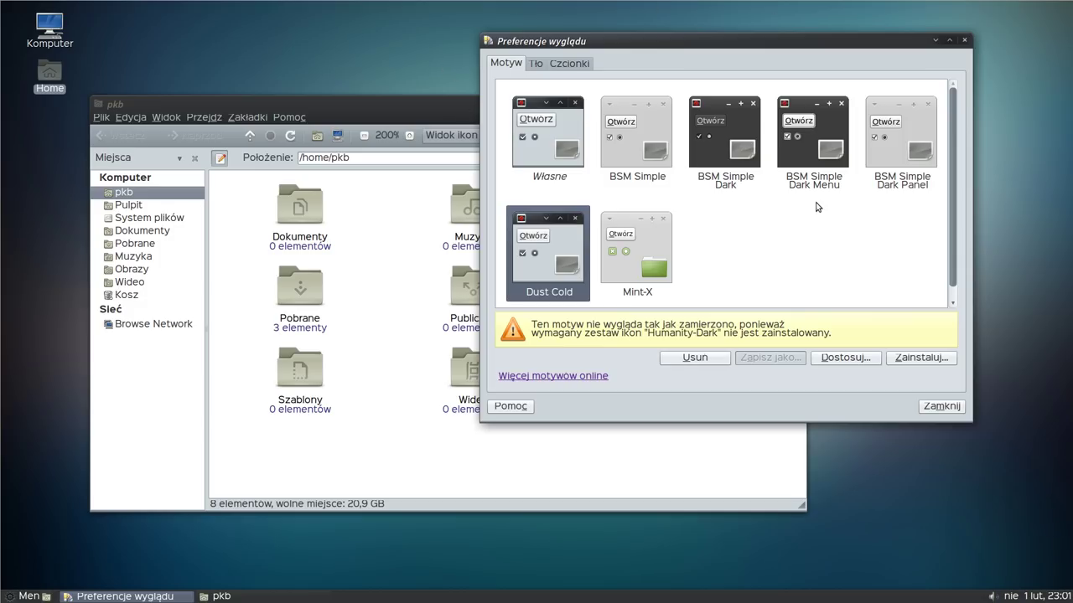
# - Open the customization of the Dust Cold theme and look at its colours and window borders
pyautogui.click(829, 354)
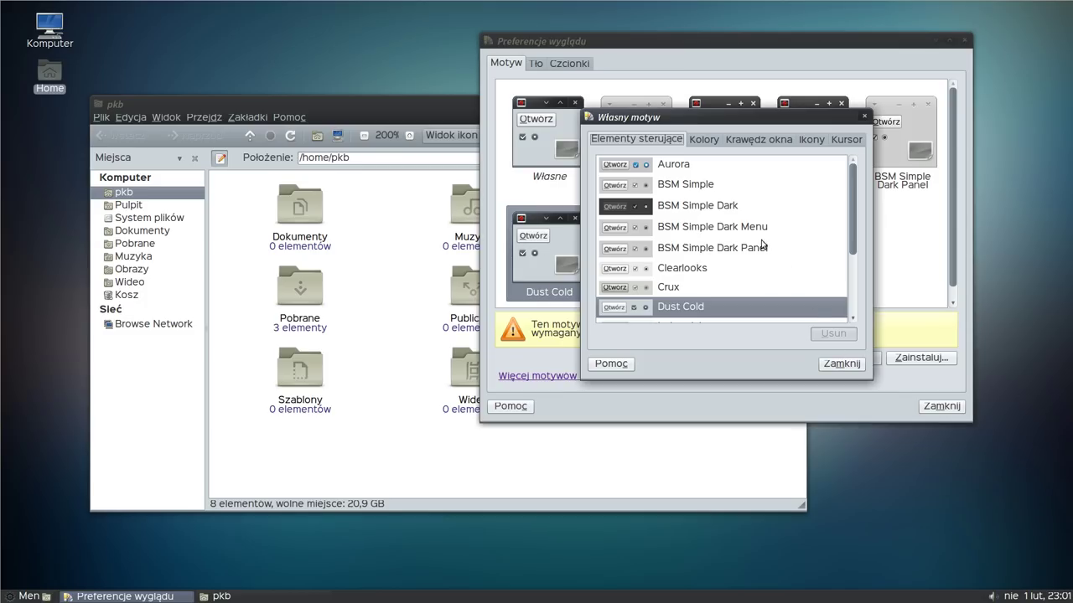
pyautogui.click(704, 140)
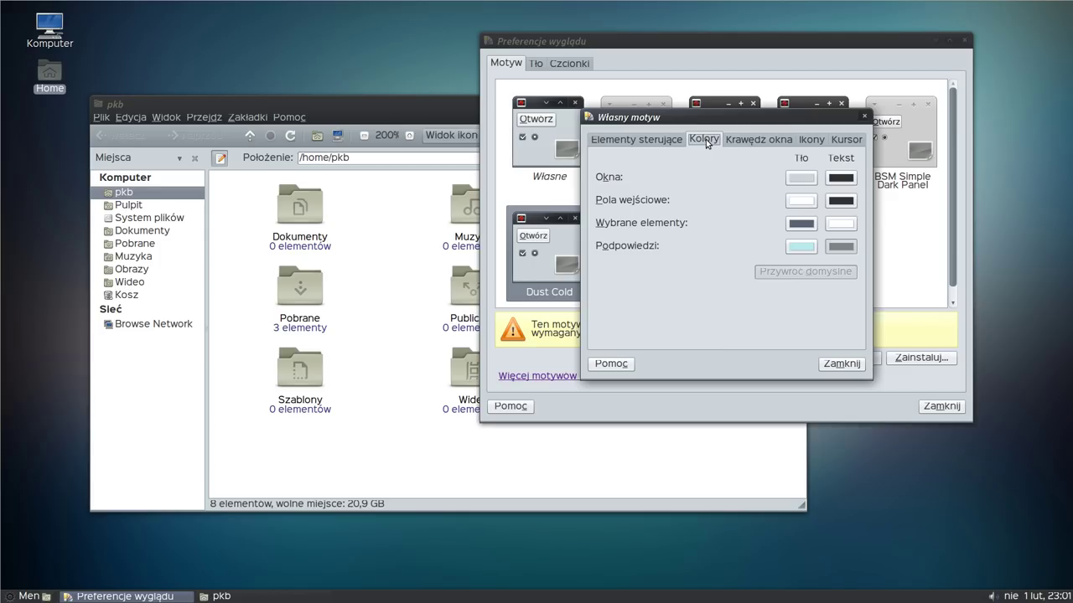
pyautogui.click(745, 140)
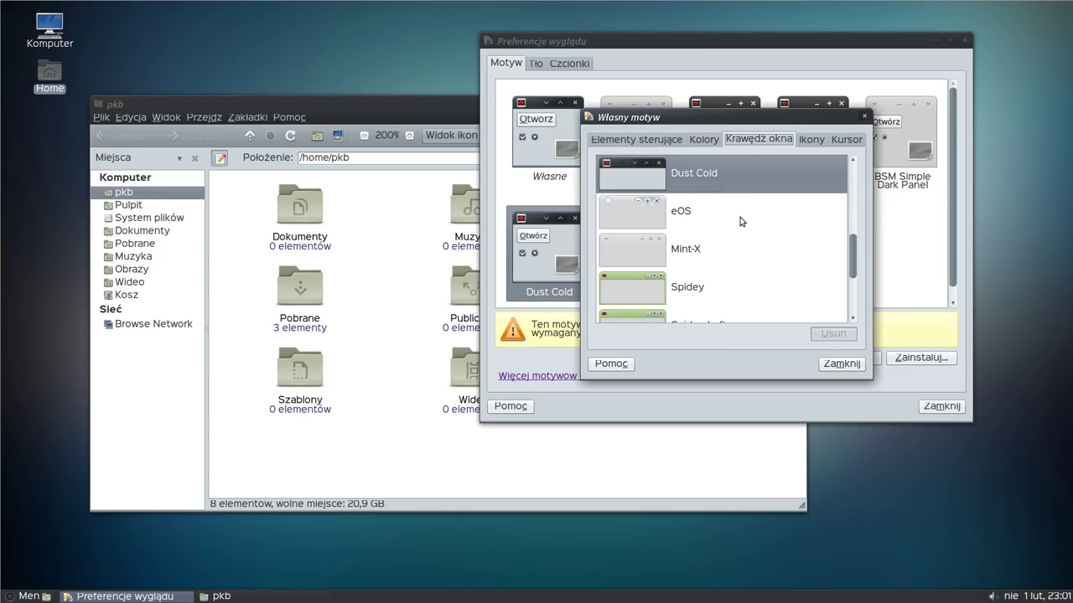
# - Try the eOS, Mint-X and Spidey window borders and return to the Dust Cold border
pyautogui.click(651, 203)
pyautogui.click(649, 248)
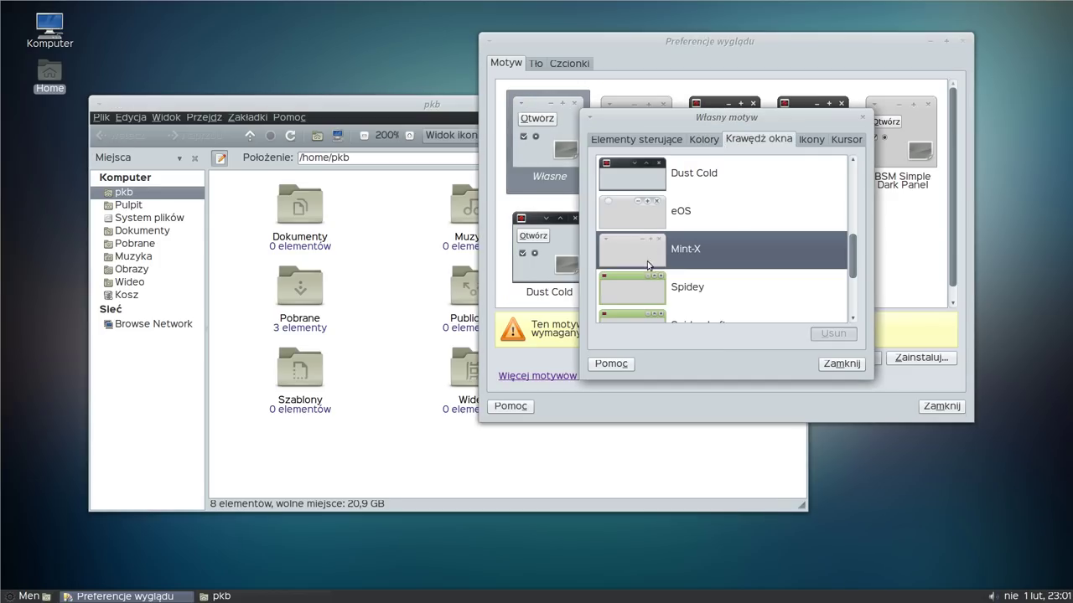
pyautogui.click(647, 278)
pyautogui.click(652, 171)
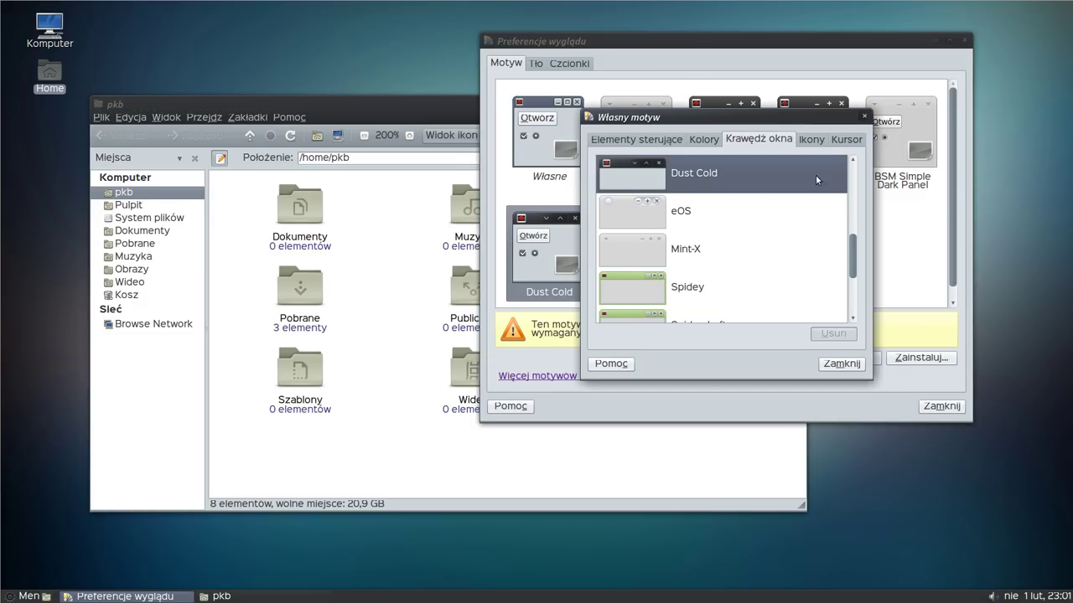
# - Preview the MATE-Faenza icon set in the home folder at 150% zoom, and set the theme's icons to MATE-Faenza-Dark
pyautogui.click(811, 139)
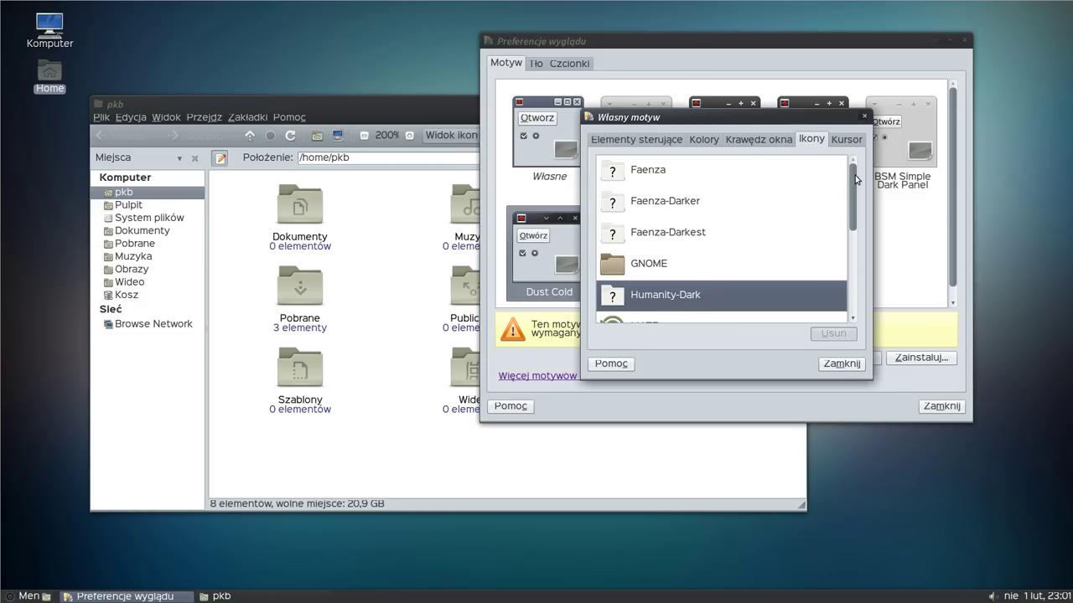
pyautogui.moveTo(854, 183); pyautogui.dragTo(851, 241)
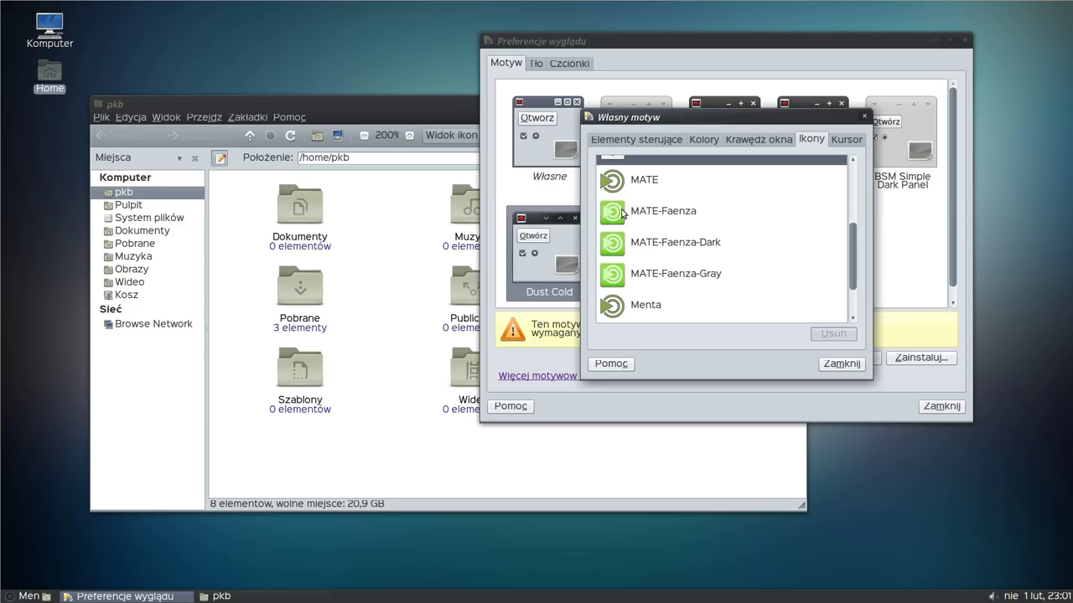
pyautogui.click(708, 217)
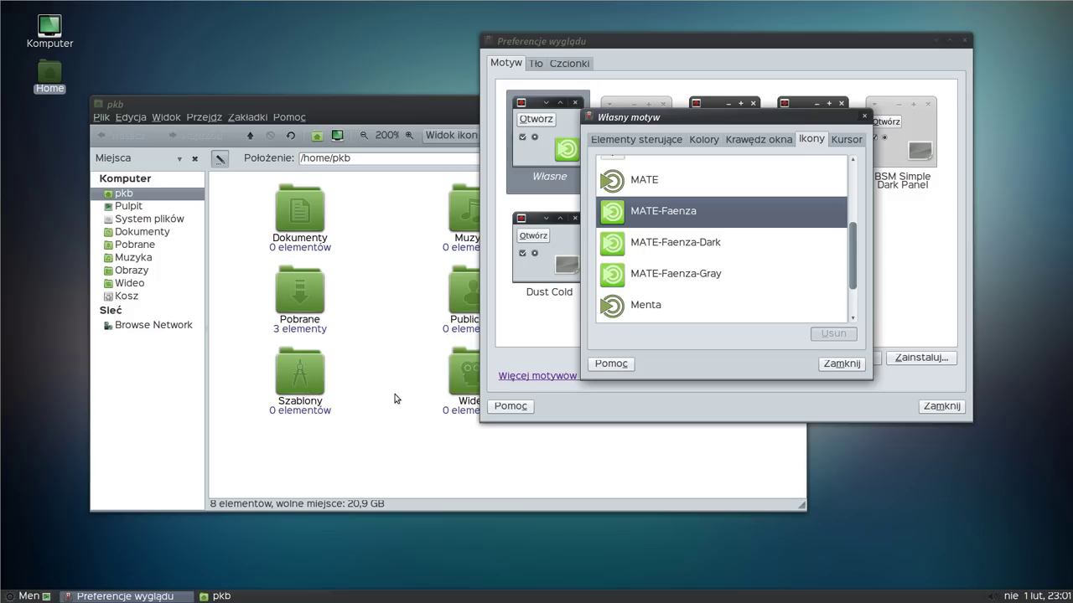
pyautogui.scroll(-1, 374, 241)
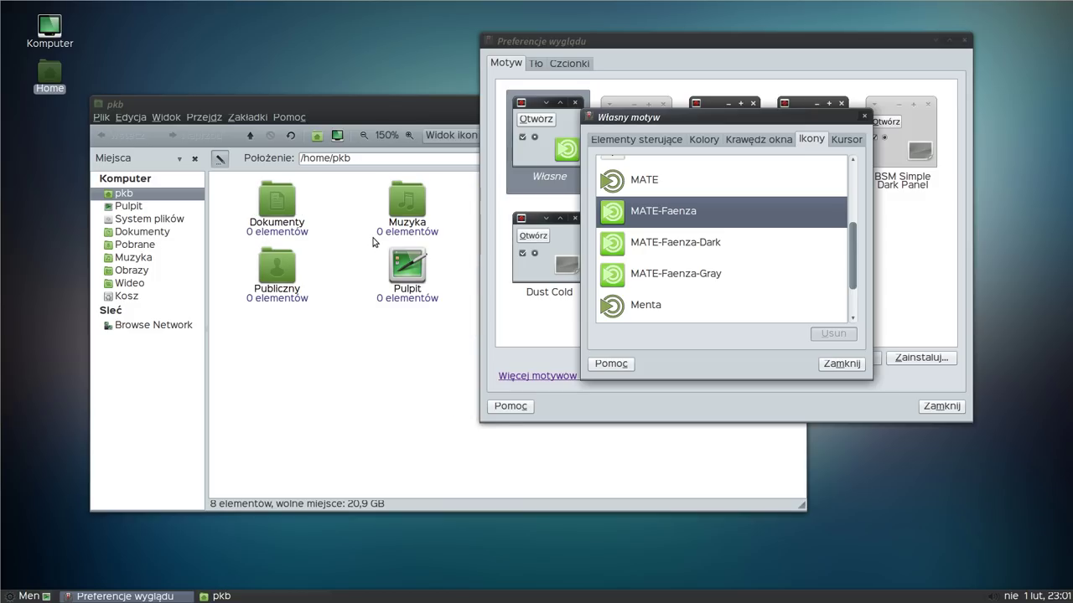
pyautogui.click(693, 245)
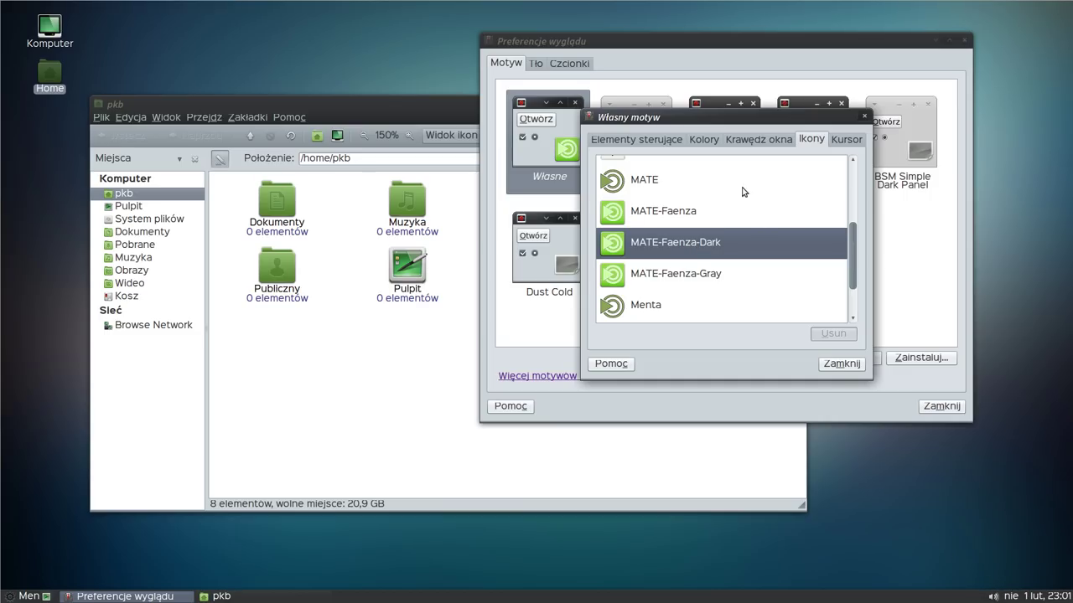
# - Look through the list of available control styles for the custom theme
pyautogui.click(647, 142)
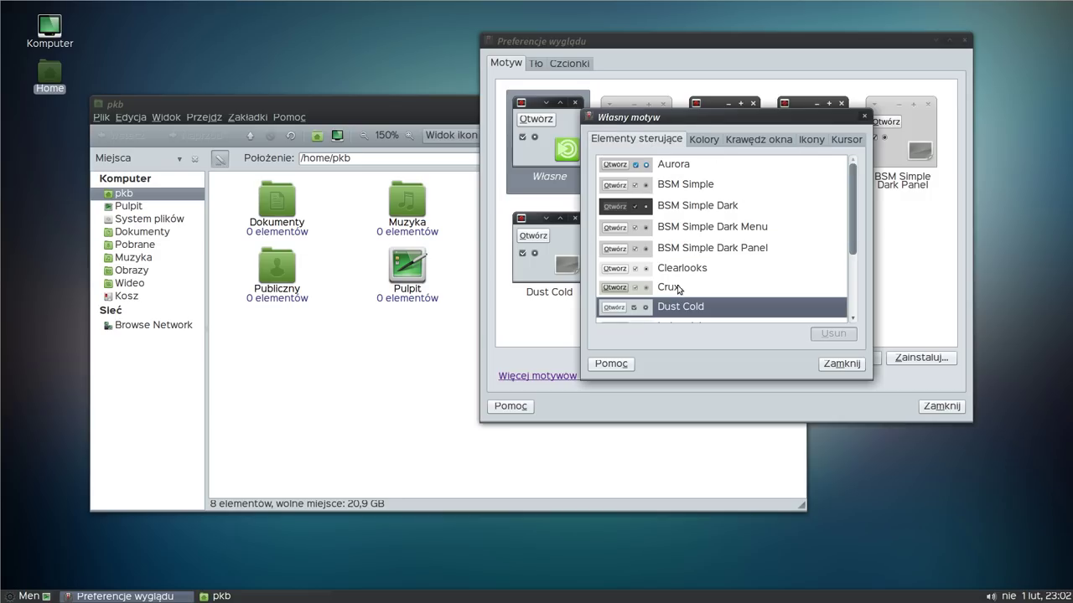
pyautogui.moveTo(852, 183); pyautogui.dragTo(856, 238)
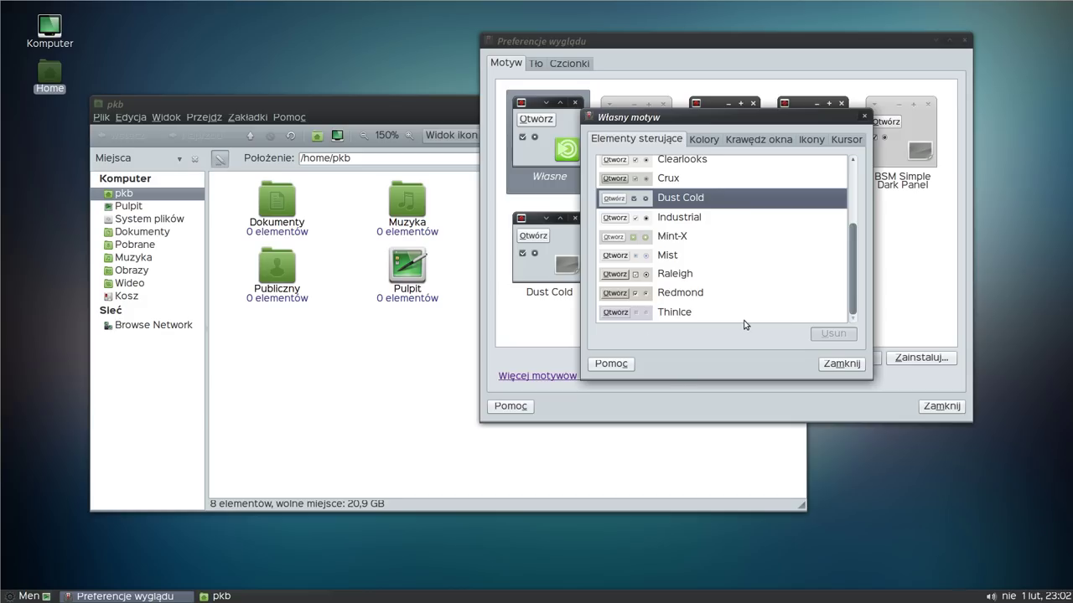
# - Open the Pobrane folder in the file manager and select the BSM Simple and DustCold archives
pyautogui.click(314, 350)
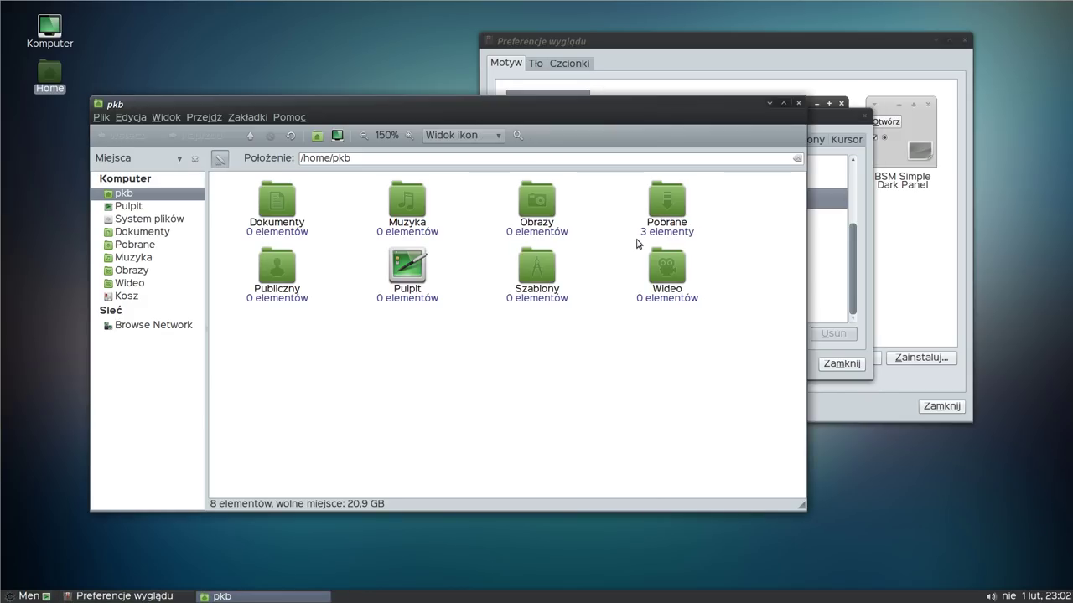
pyautogui.doubleClick(664, 205)
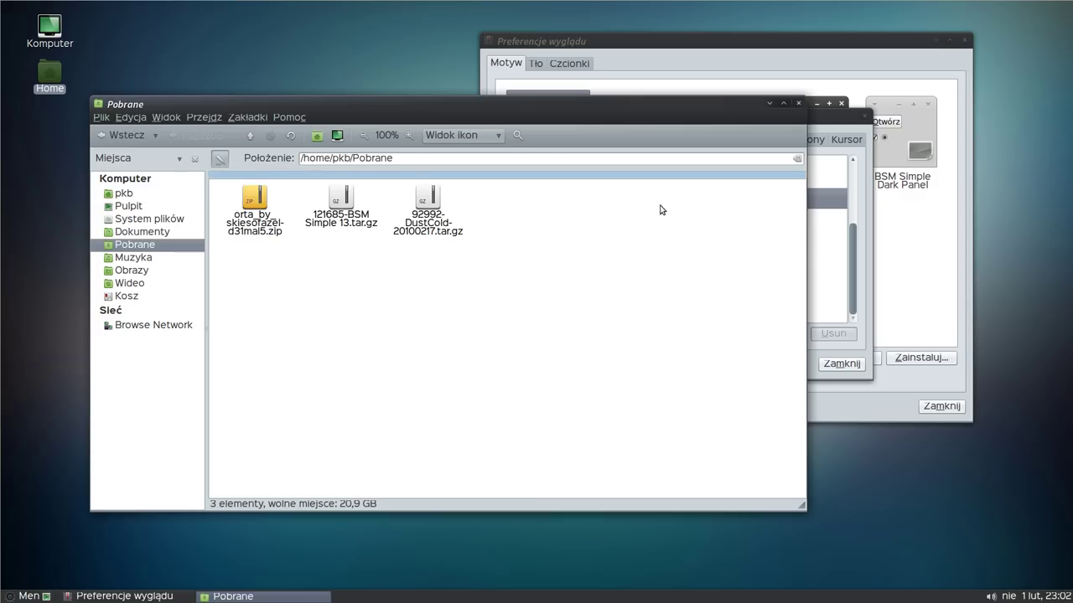
pyautogui.click(339, 226)
pyautogui.click(427, 220)
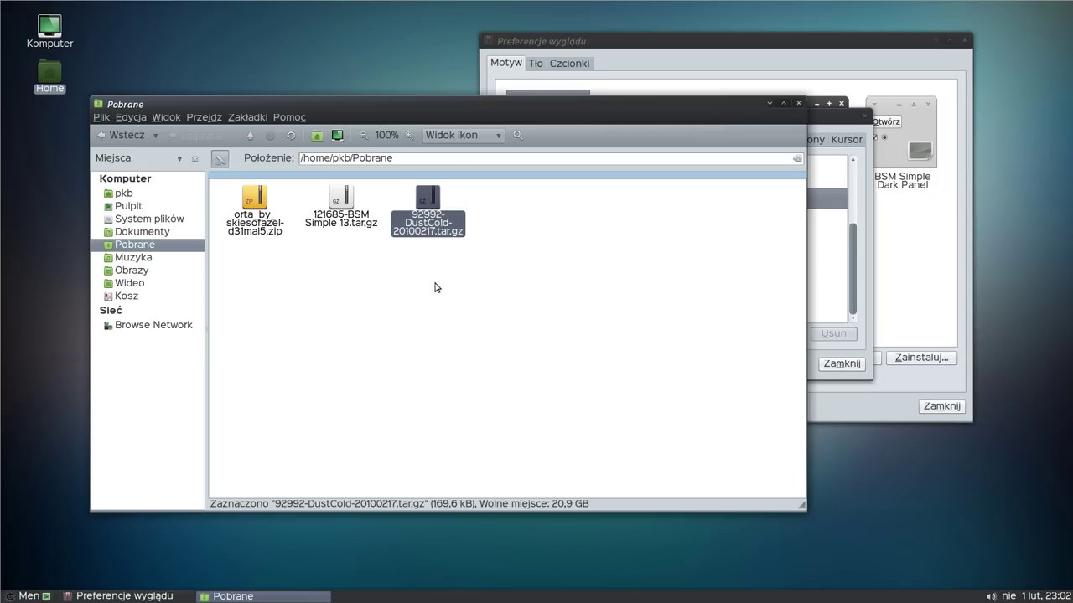
pyautogui.moveTo(435, 287); pyautogui.dragTo(336, 205)
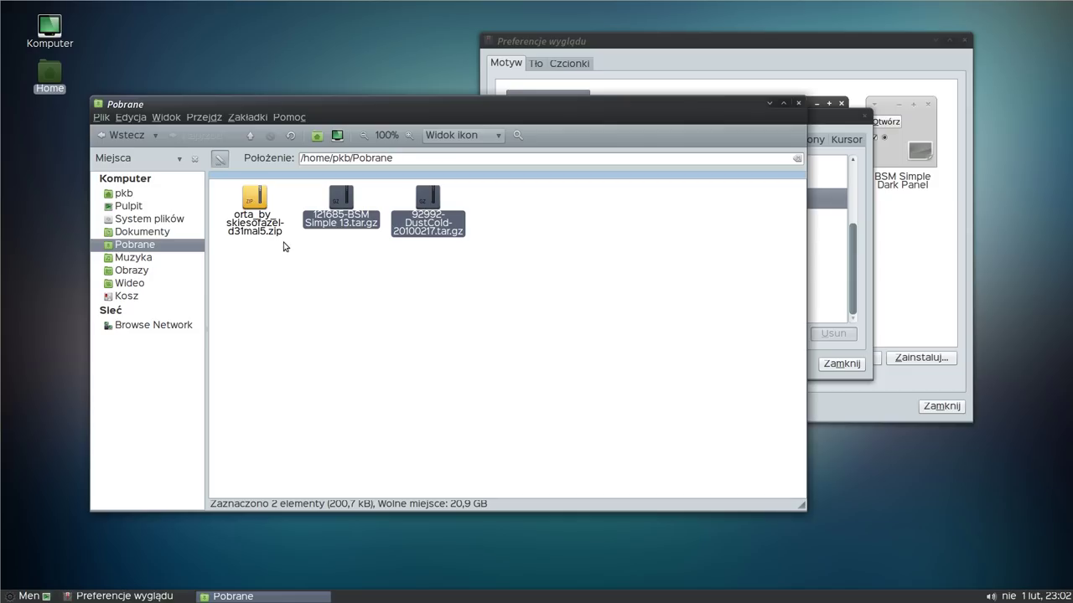
# - Open orta_by_skiesofazel-d31mal5.zip and the extractme.tar.gz archive inside it, moving the archive windows clear of the screen edge
pyautogui.doubleClick(259, 202)
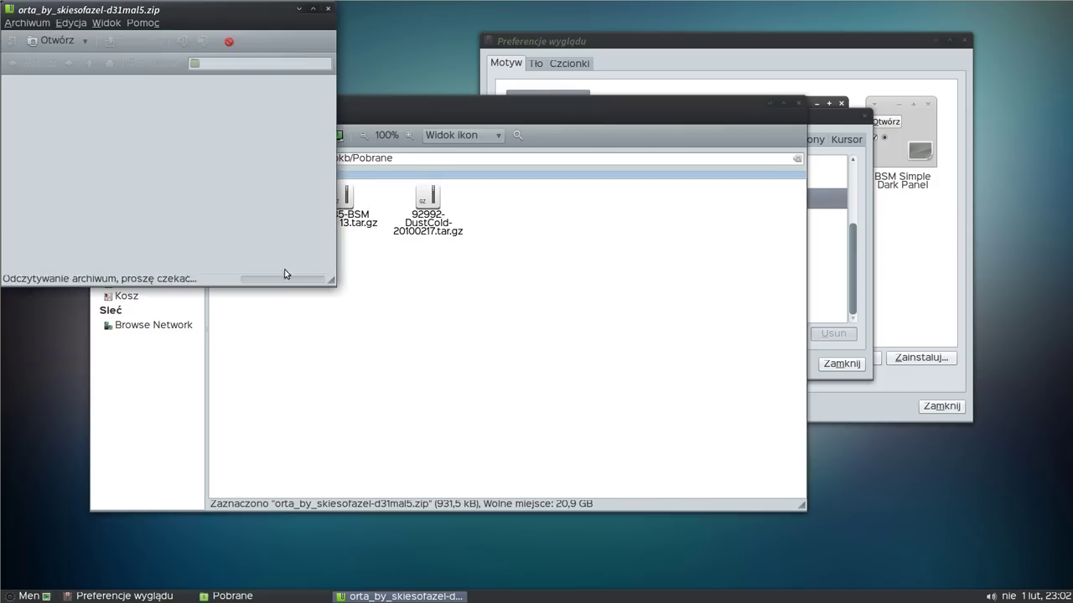
pyautogui.moveTo(189, 10); pyautogui.dragTo(299, 52)
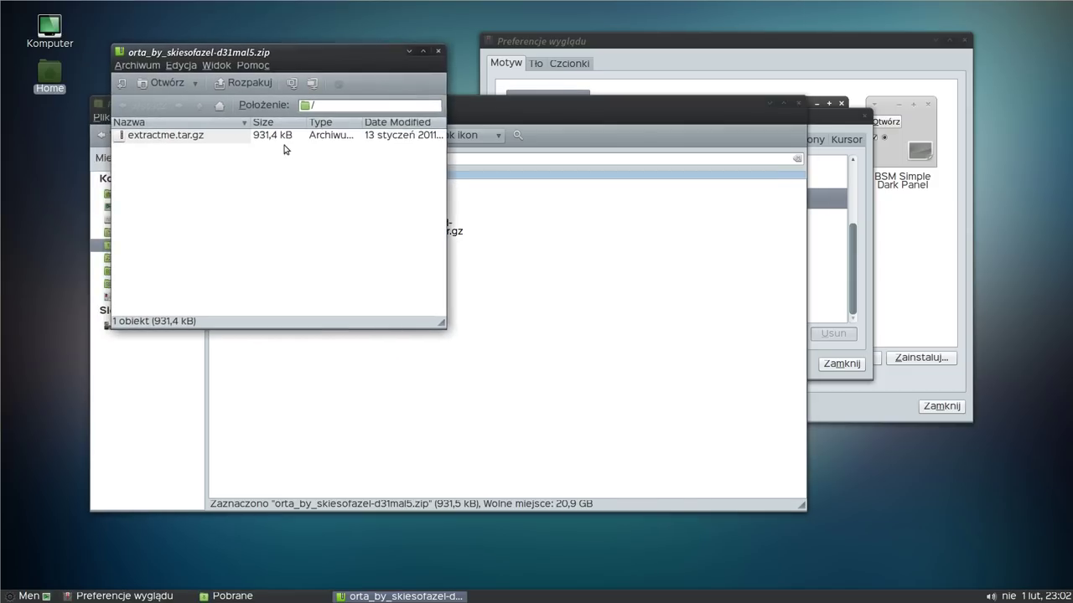
pyautogui.doubleClick(157, 137)
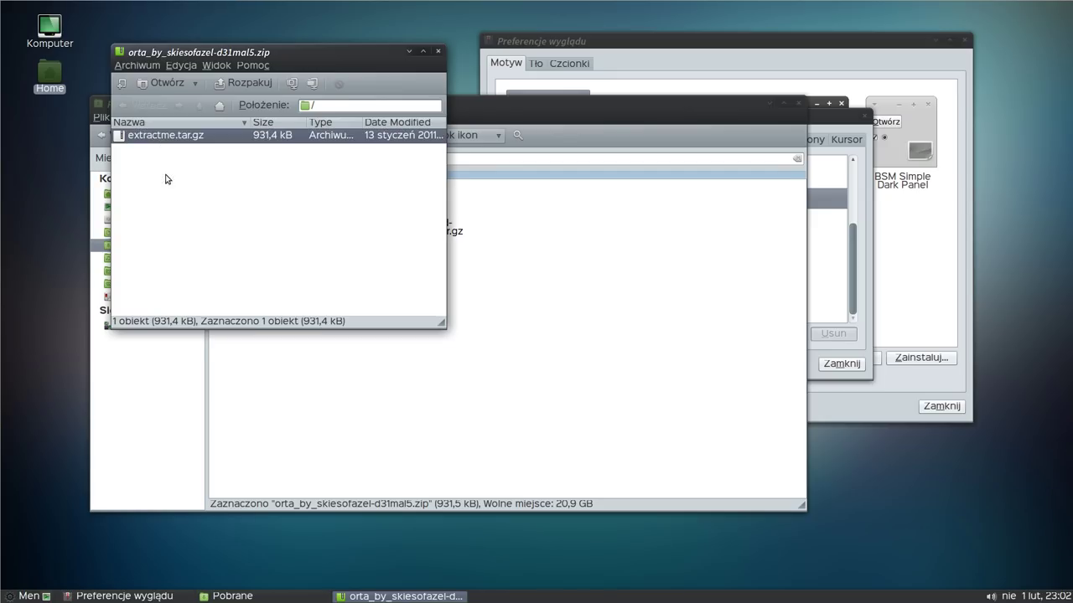
pyautogui.moveTo(207, 7); pyautogui.dragTo(282, 91)
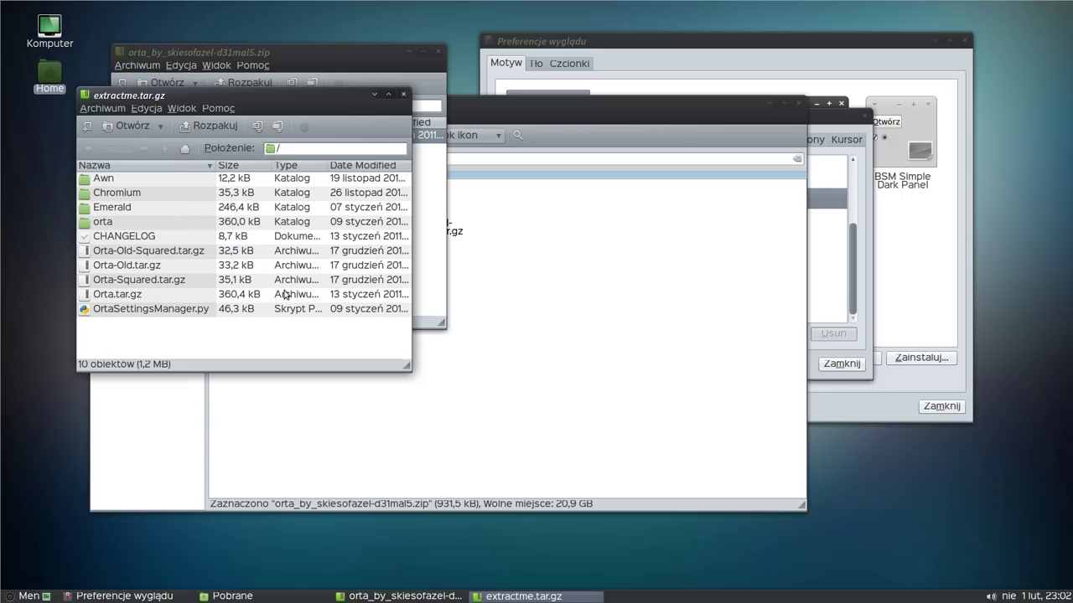
# - Extract Orta.tar.gz and Orta-Squared.tar.gz from extractme.tar.gz into the Pobrane folder and bring that folder to the front
pyautogui.click(121, 296)
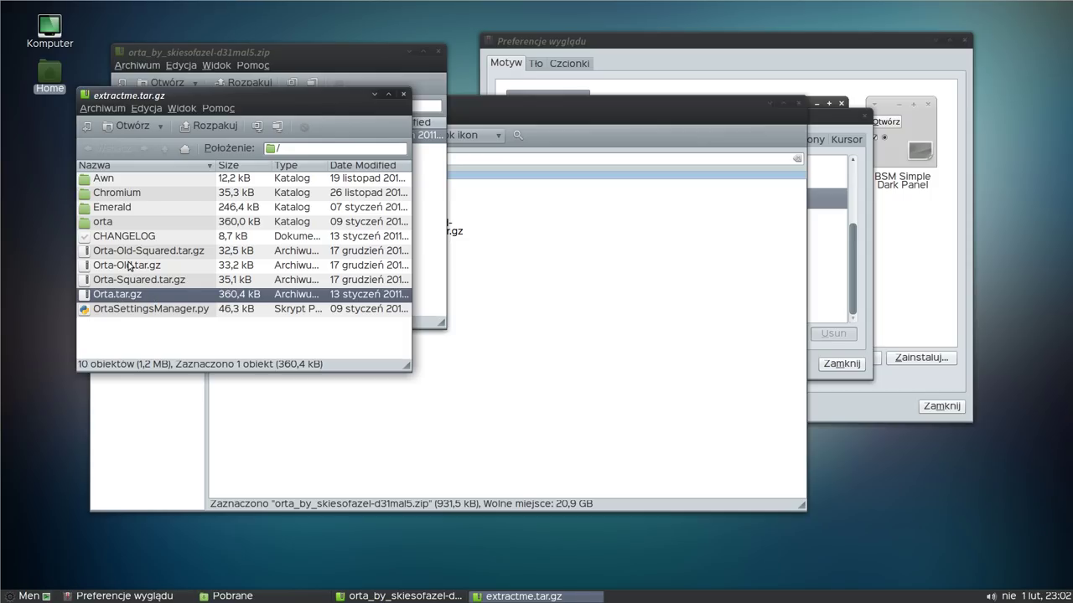
pyautogui.keyDown('ctrl'); pyautogui.click(130, 283); pyautogui.keyUp('ctrl')
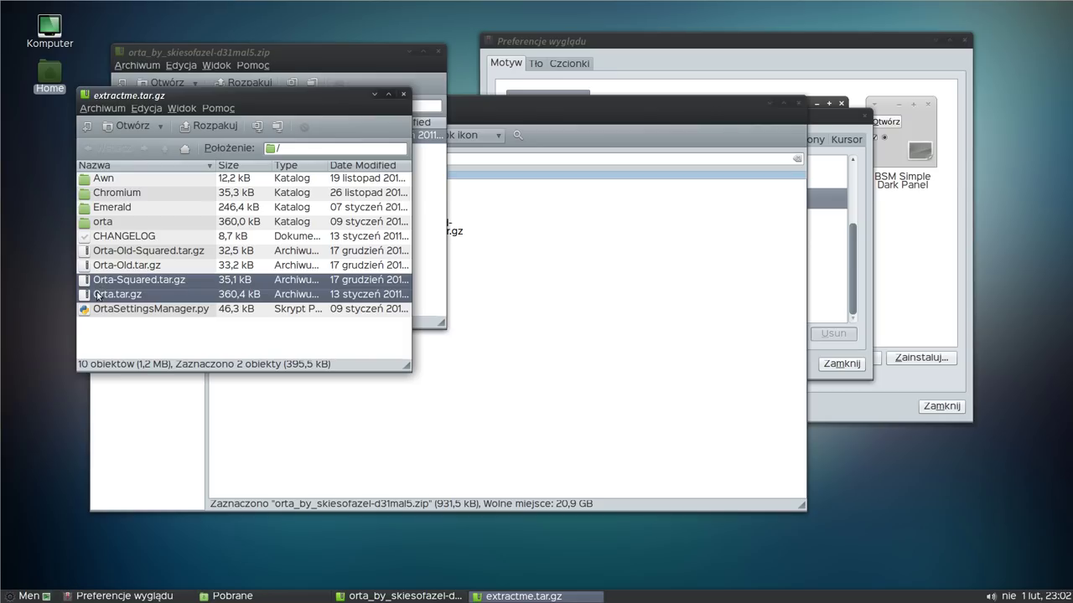
pyautogui.click(130, 298)
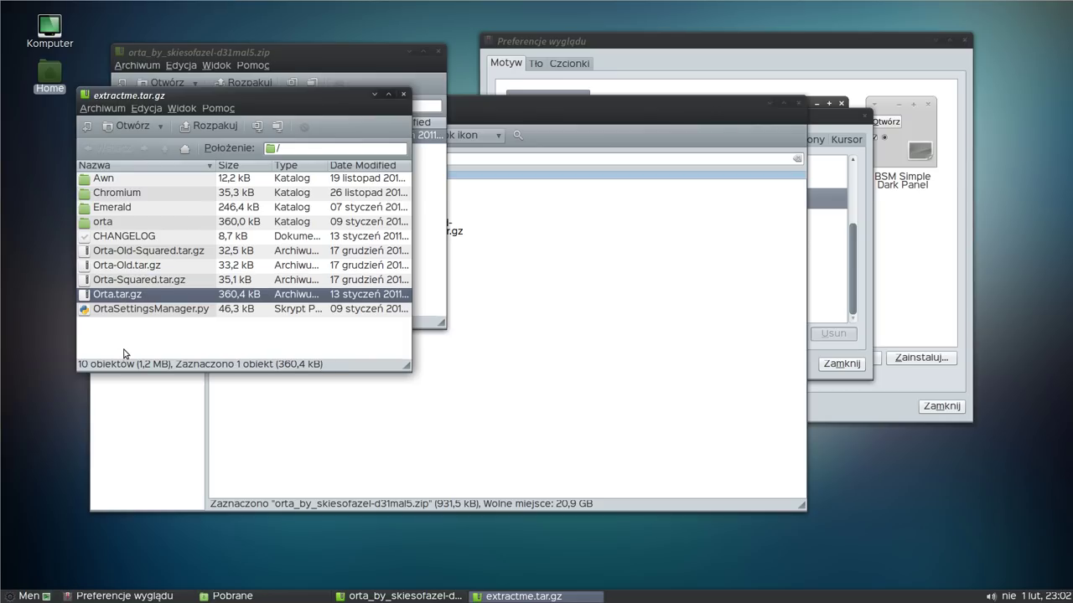
pyautogui.keyDown('ctrl'); pyautogui.click(123, 284); pyautogui.keyUp('ctrl')
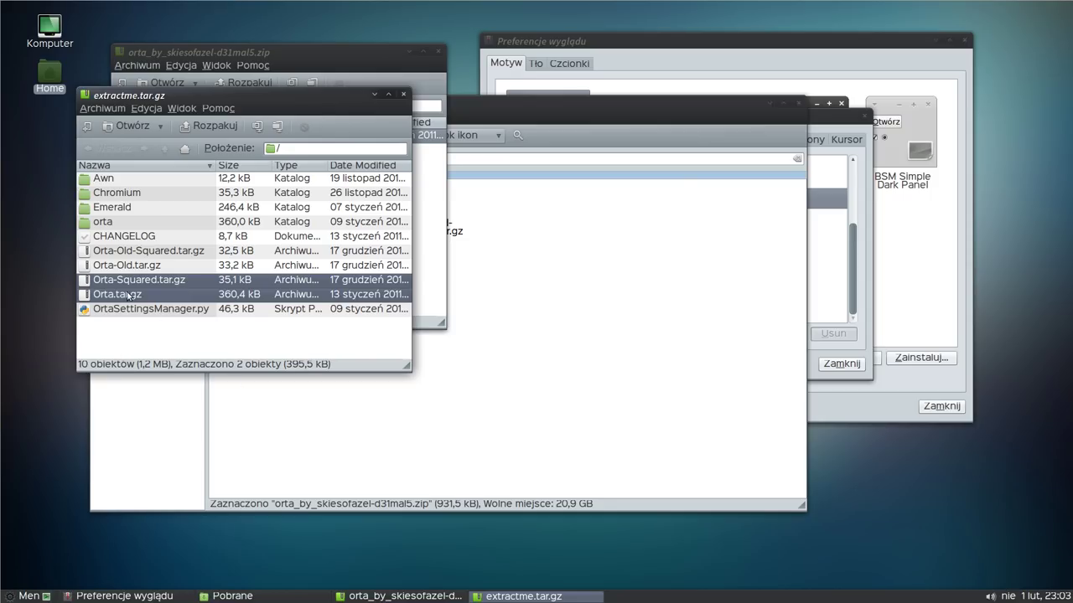
pyautogui.moveTo(119, 289); pyautogui.dragTo(621, 432)
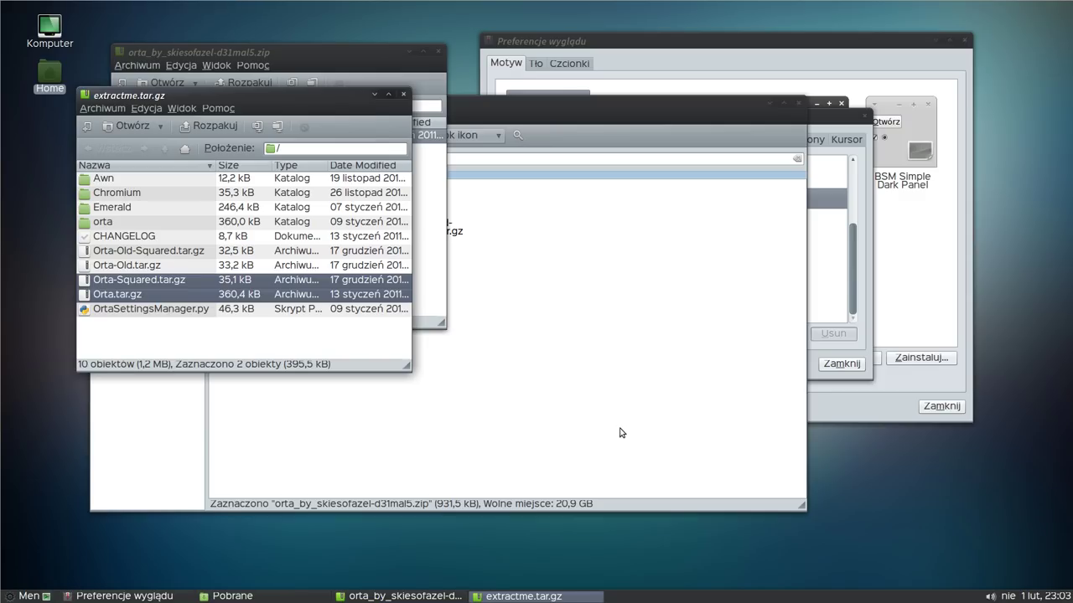
pyautogui.click(633, 324)
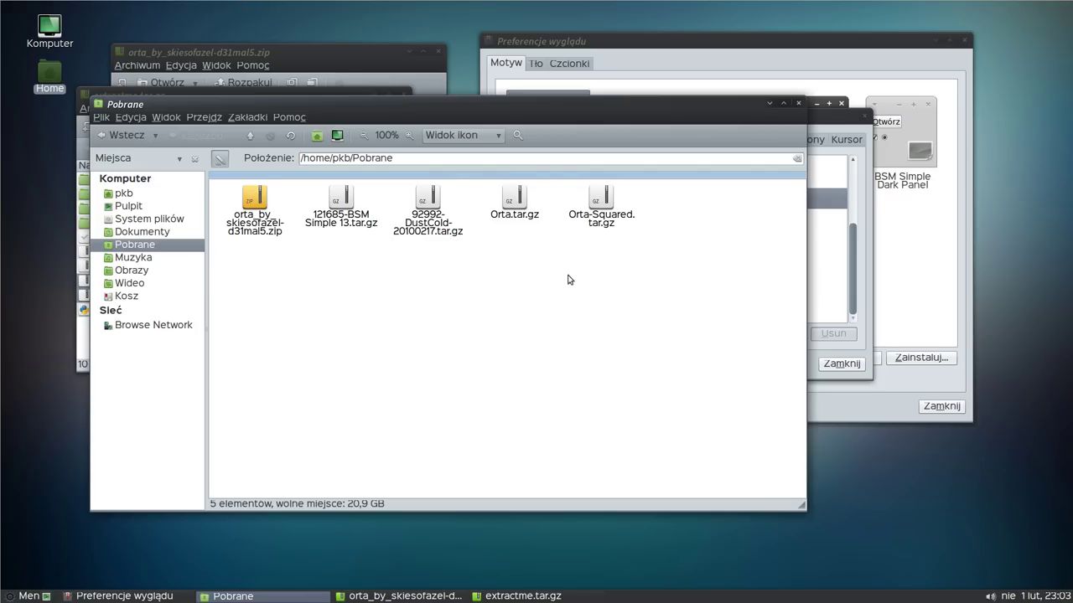
# - Close the theme customization and install the theme from Orta.tar.gz, keeping the current theme active
pyautogui.click(855, 368)
pyautogui.click(920, 358)
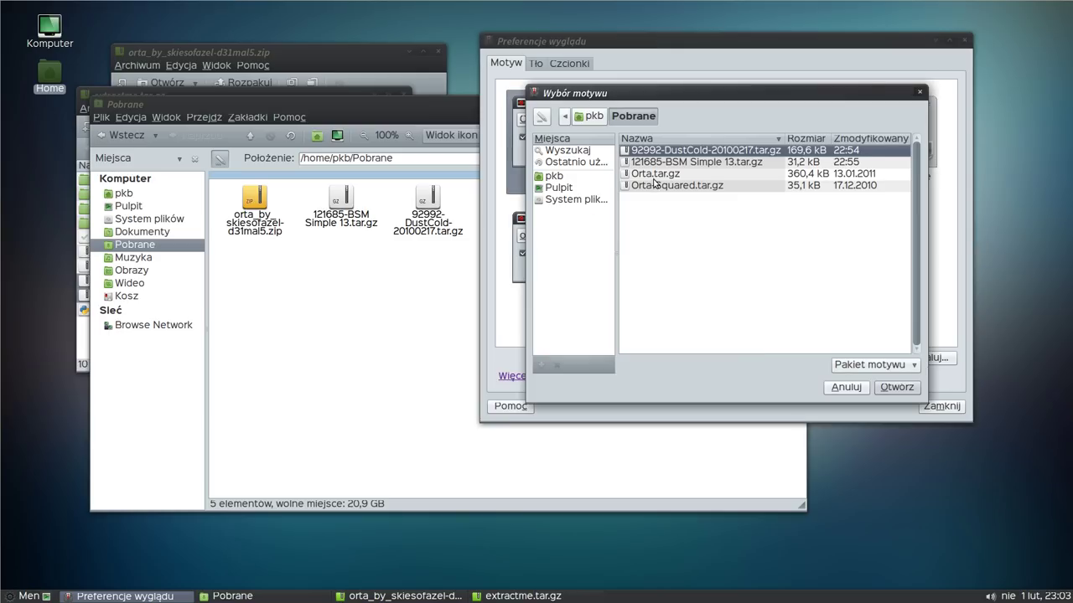
pyautogui.click(662, 174)
pyautogui.click(898, 388)
pyautogui.click(854, 271)
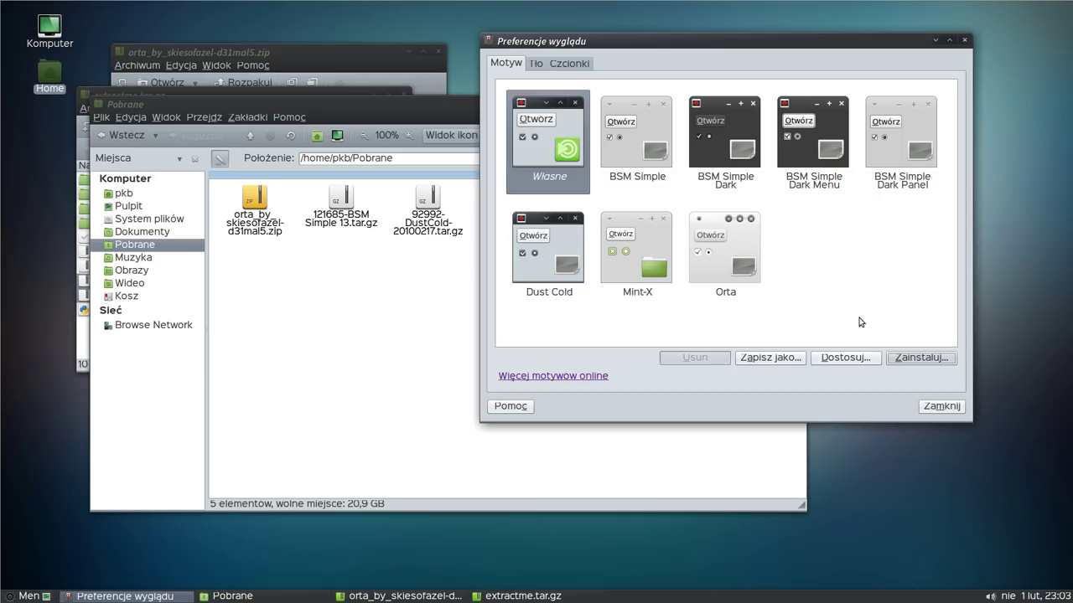
# - Install the theme from Orta-Squared.tar.gz and keep the current theme active
pyautogui.click(905, 362)
pyautogui.doubleClick(677, 192)
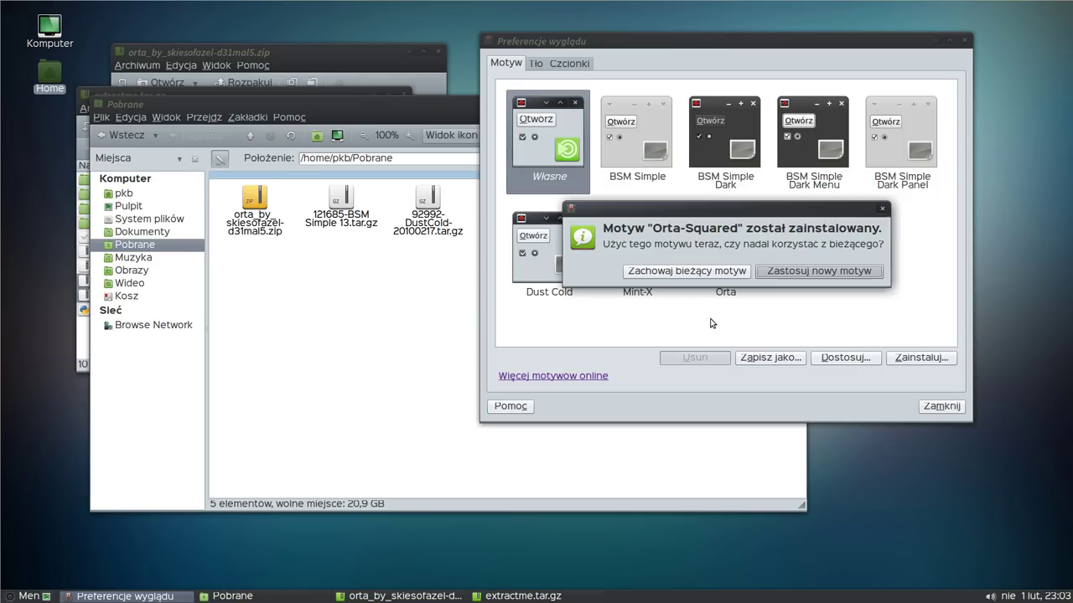
pyautogui.moveTo(817, 209); pyautogui.dragTo(813, 208)
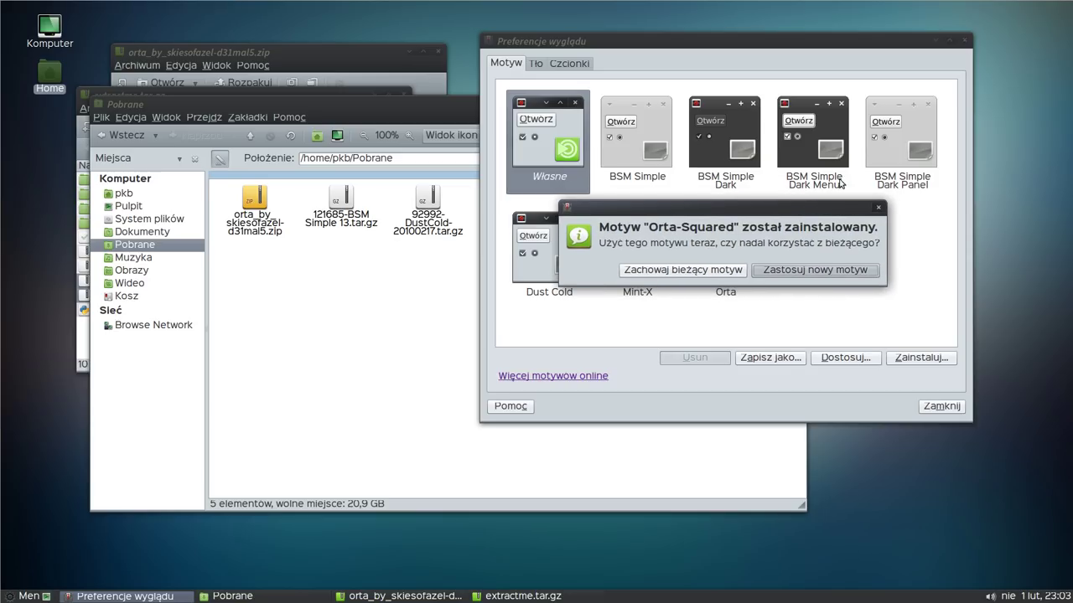
pyautogui.click(692, 270)
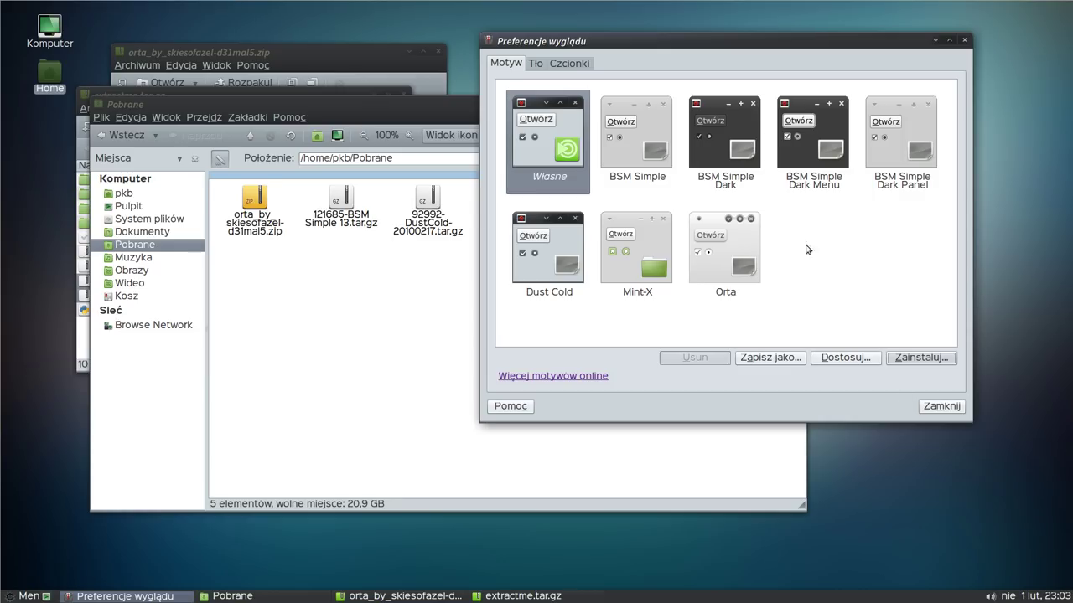
# - Set the custom theme's controls to Orta and close the customization
pyautogui.click(849, 359)
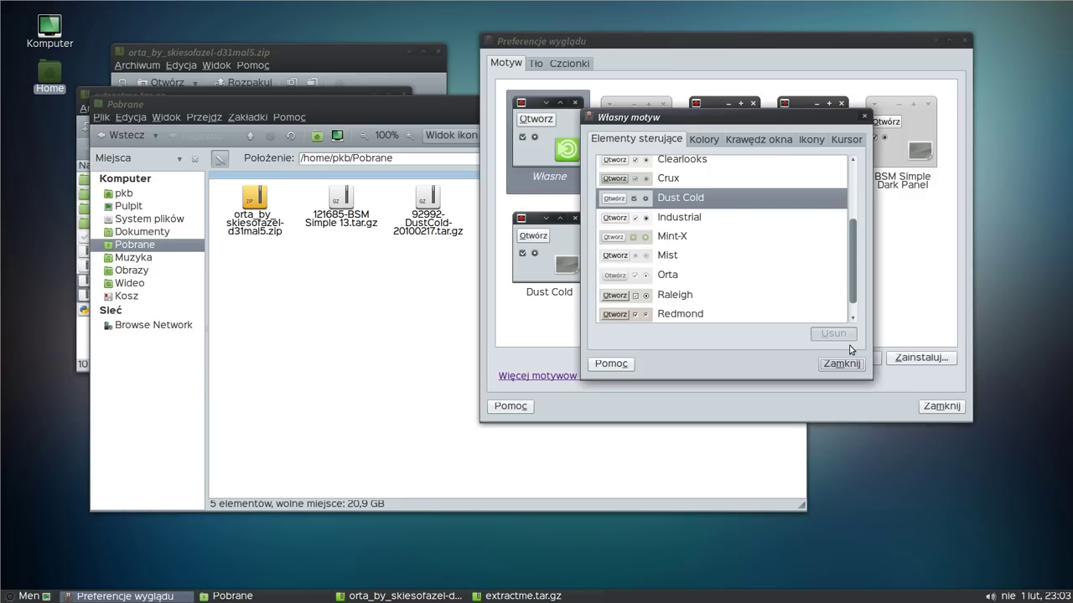
pyautogui.click(644, 277)
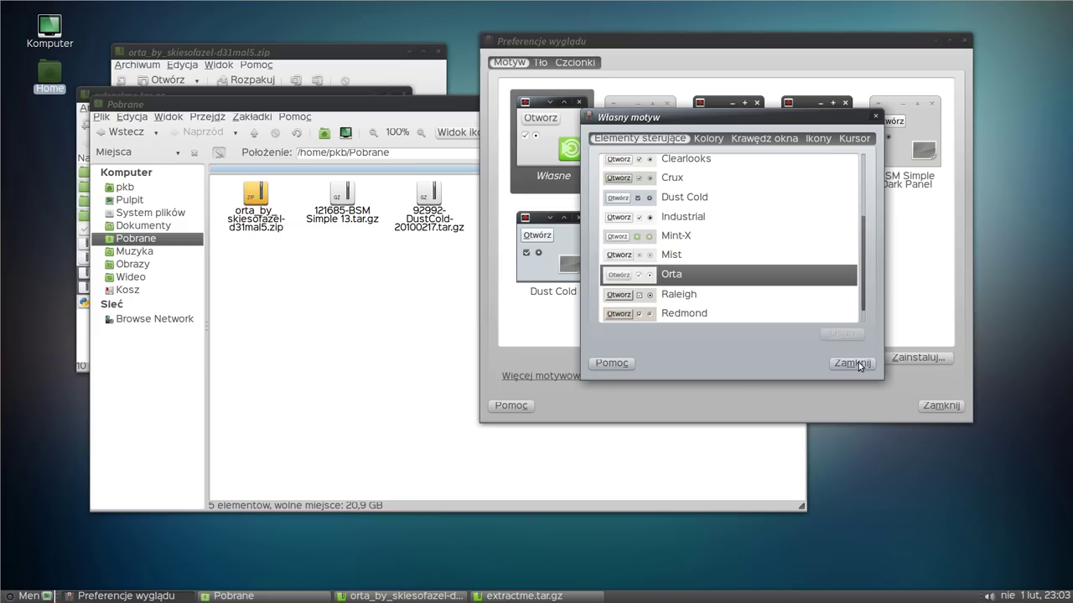
pyautogui.moveTo(864, 236)
pyautogui.mouseDown()
pyautogui.moveTo(864, 185)
pyautogui.moveTo(867, 232)
pyautogui.mouseUp()
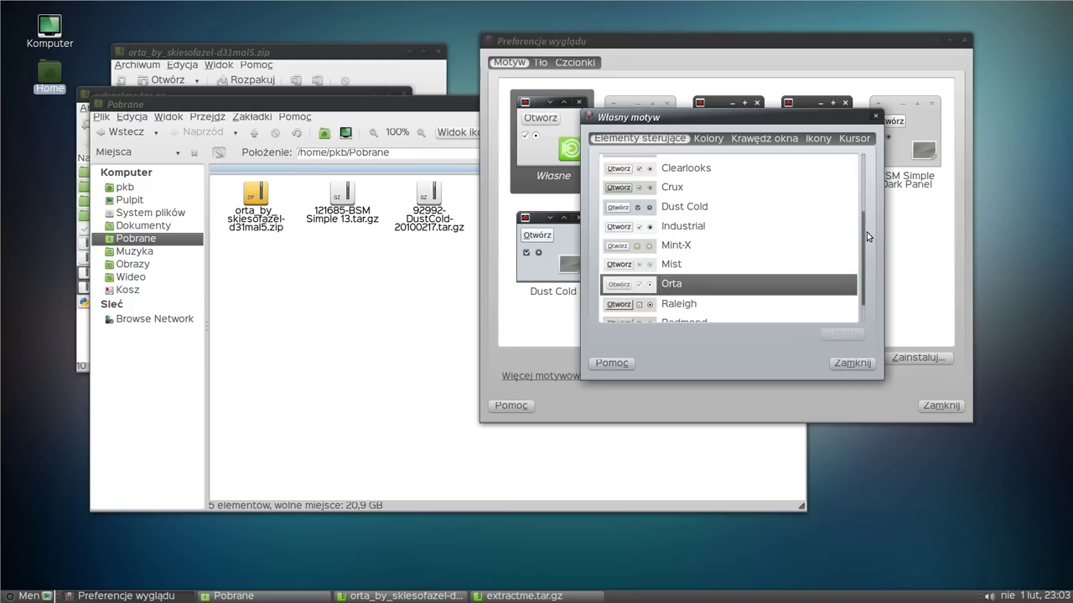
pyautogui.click(853, 365)
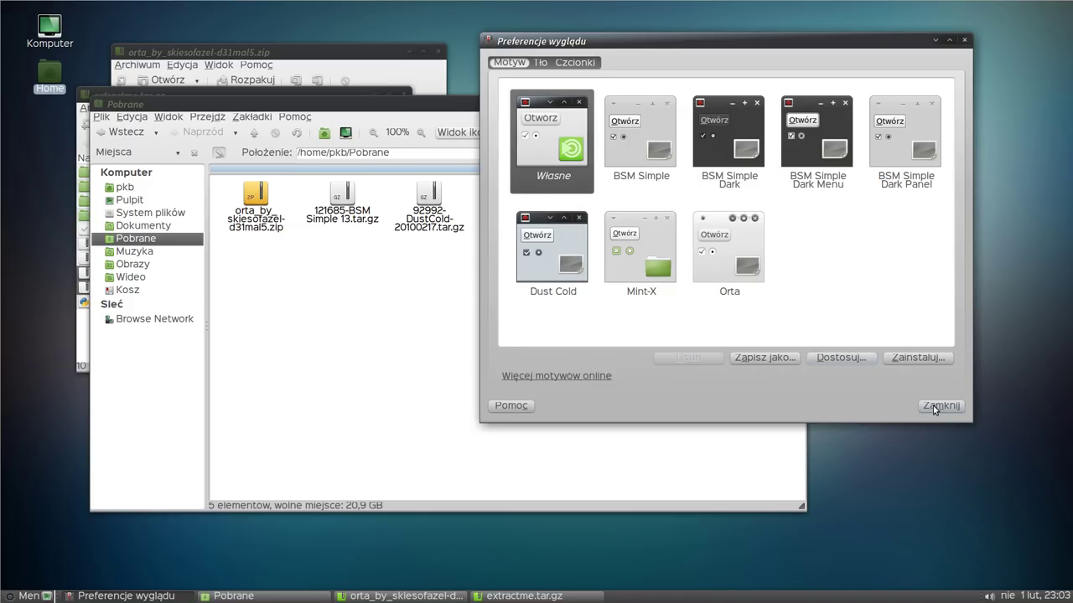
# - Set the font used by applications to Source Sans Pro Regular at size 12
pyautogui.click(578, 63)
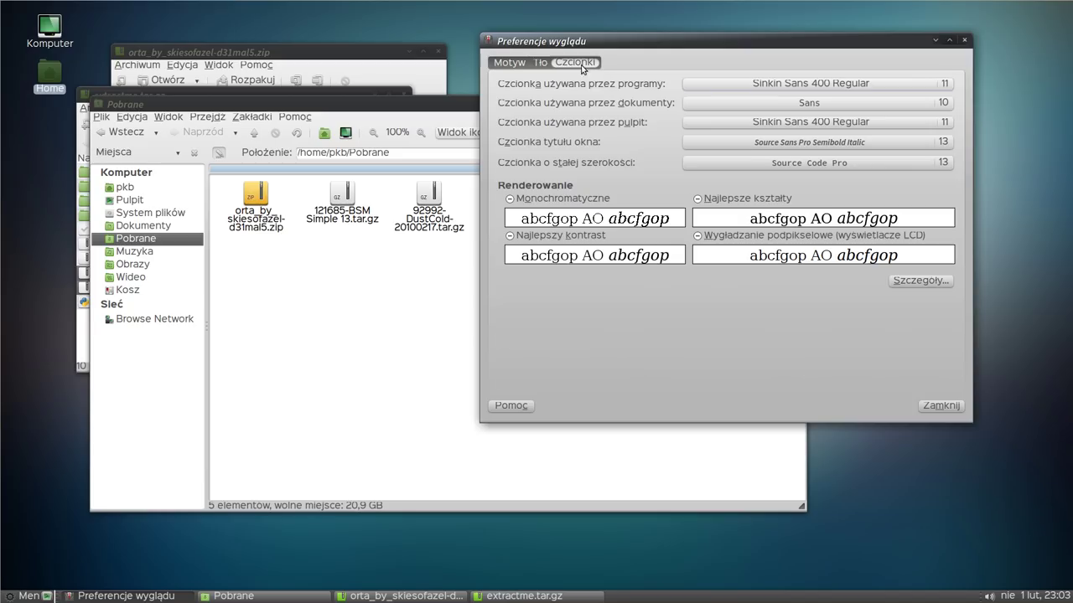
pyautogui.click(819, 87)
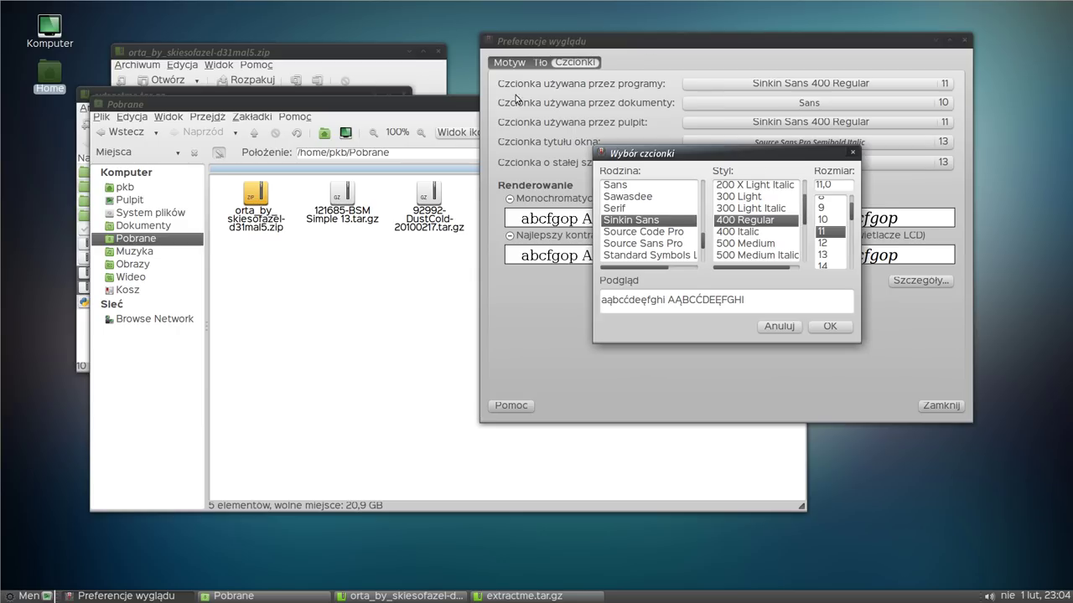
pyautogui.rightClick(463, 61)
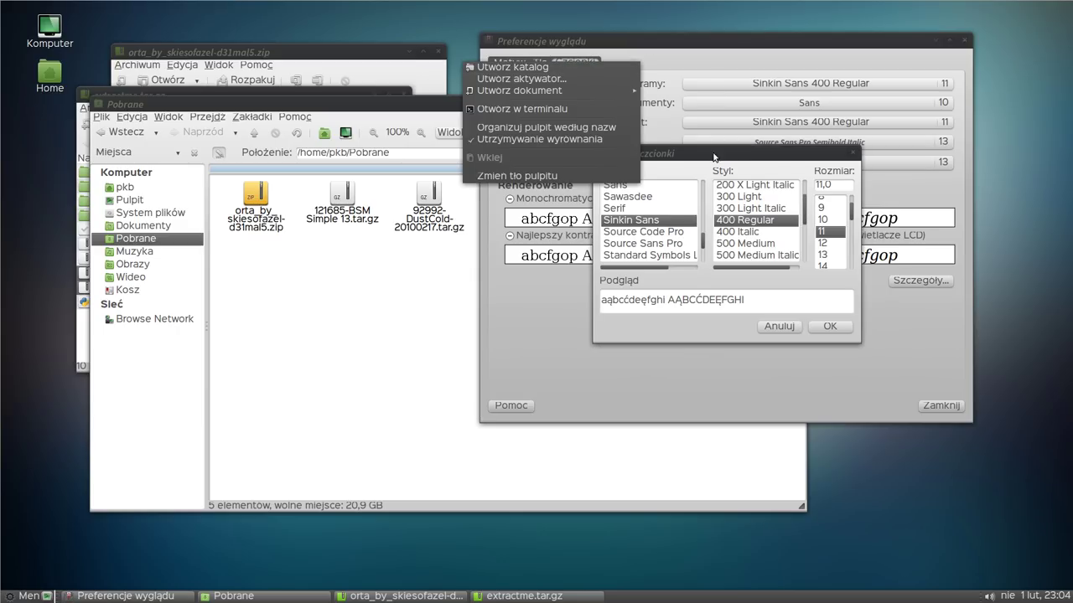
pyautogui.click(725, 155)
pyautogui.moveTo(725, 155); pyautogui.dragTo(708, 156)
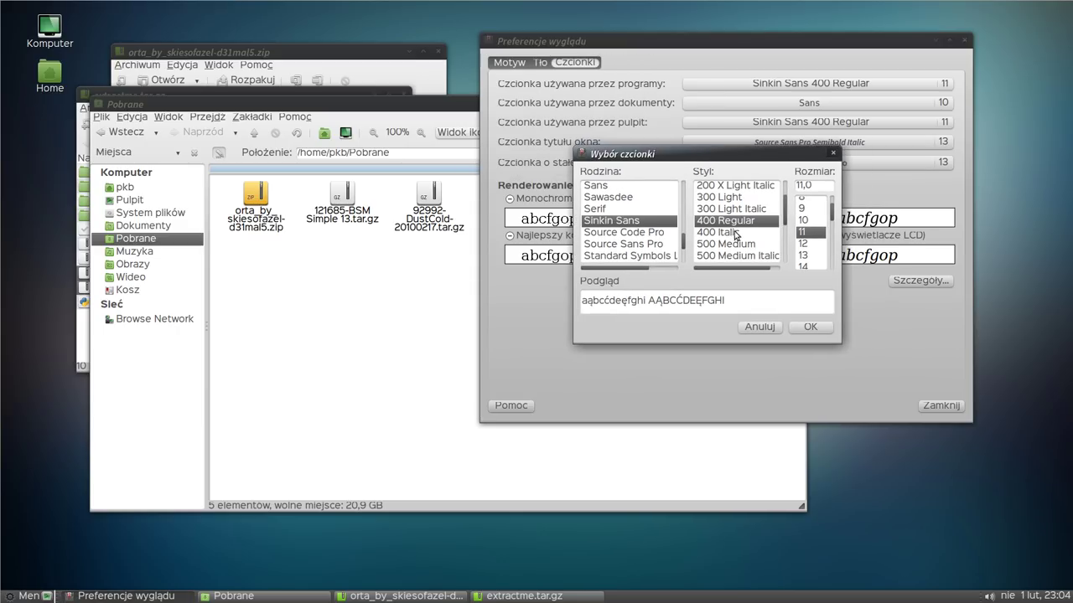
pyautogui.click(637, 245)
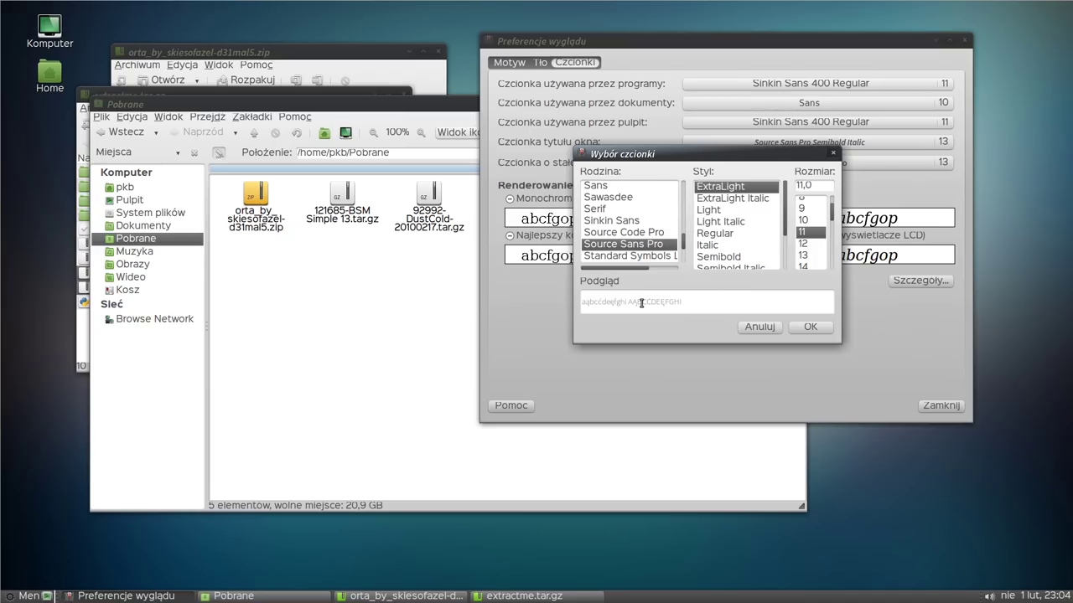
pyautogui.click(719, 235)
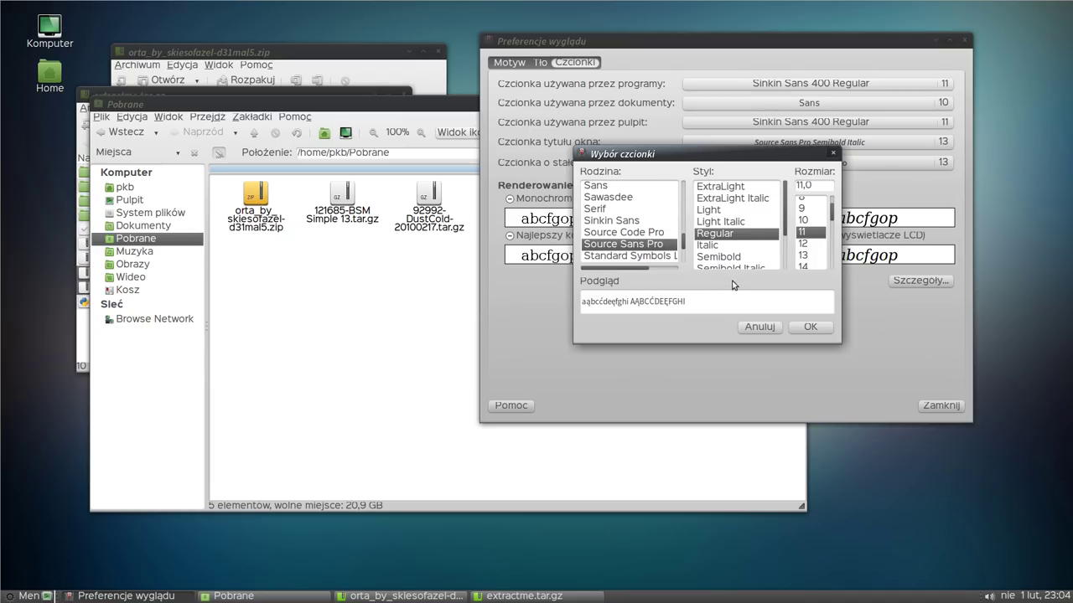
pyautogui.click(807, 243)
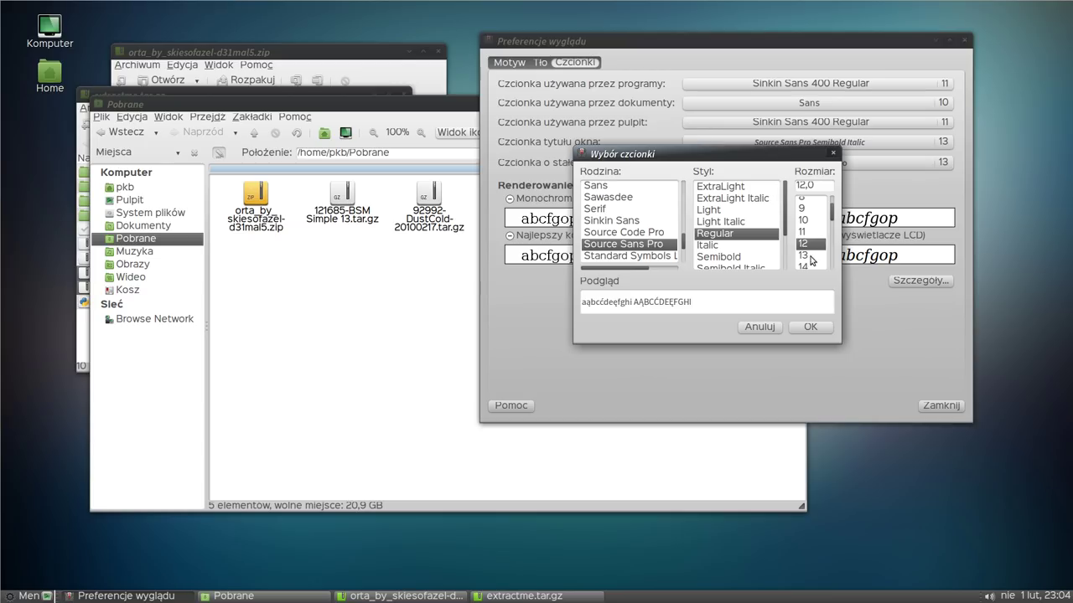
pyautogui.click(814, 255)
pyautogui.click(809, 245)
pyautogui.click(810, 327)
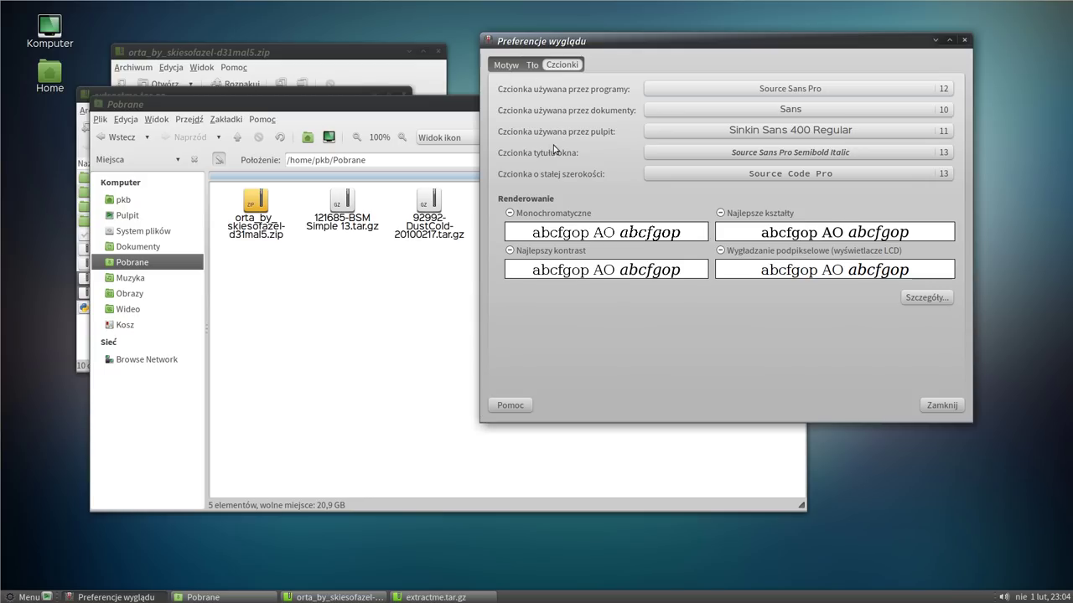
# - Close the appearance preferences, the Pobrane folder and both Orta archive windows
pyautogui.click(941, 406)
pyautogui.click(798, 105)
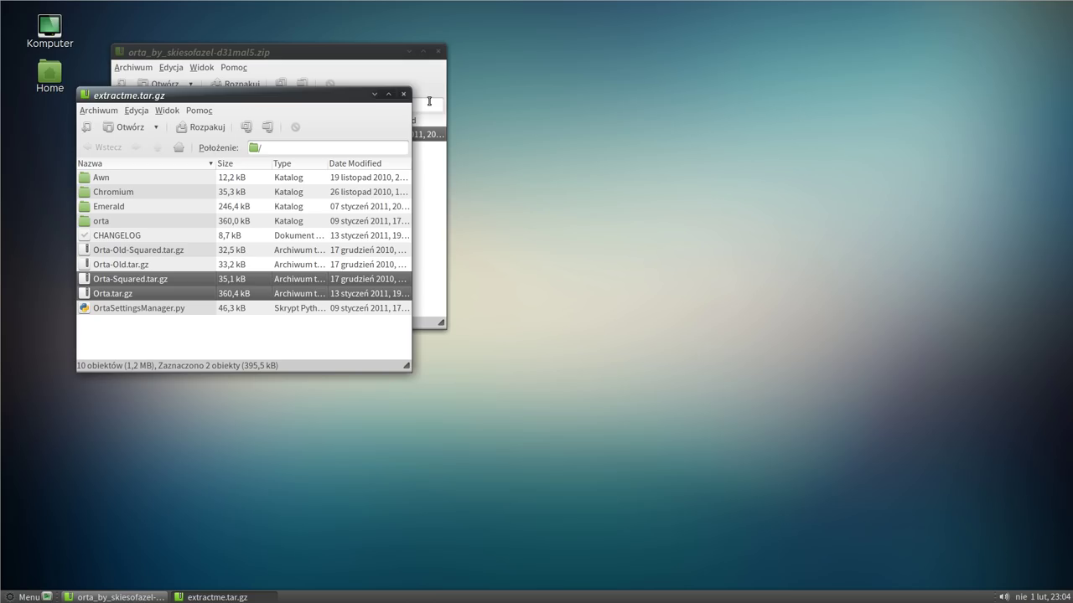
pyautogui.click(403, 93)
pyautogui.click(438, 52)
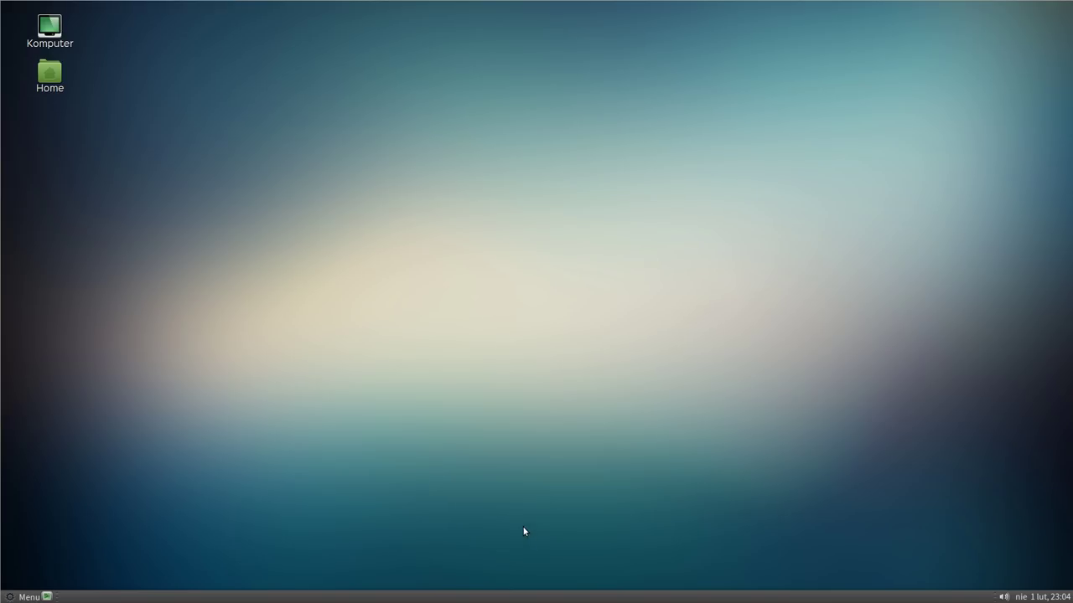
# - Set the desktop panel's placement to Góra in its properties
pyautogui.rightClick(477, 598)
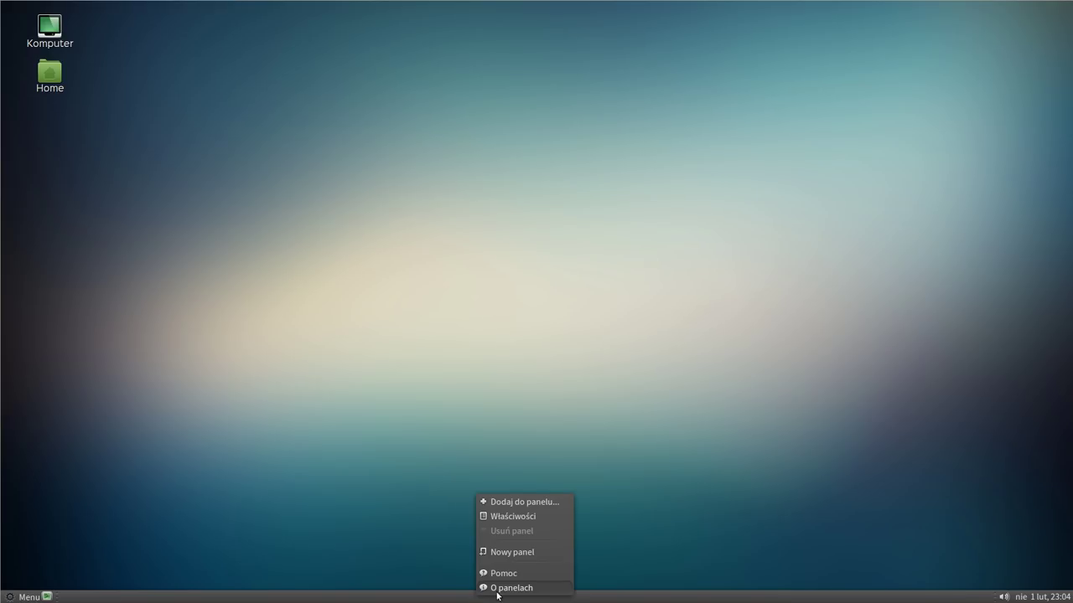
pyautogui.click(513, 517)
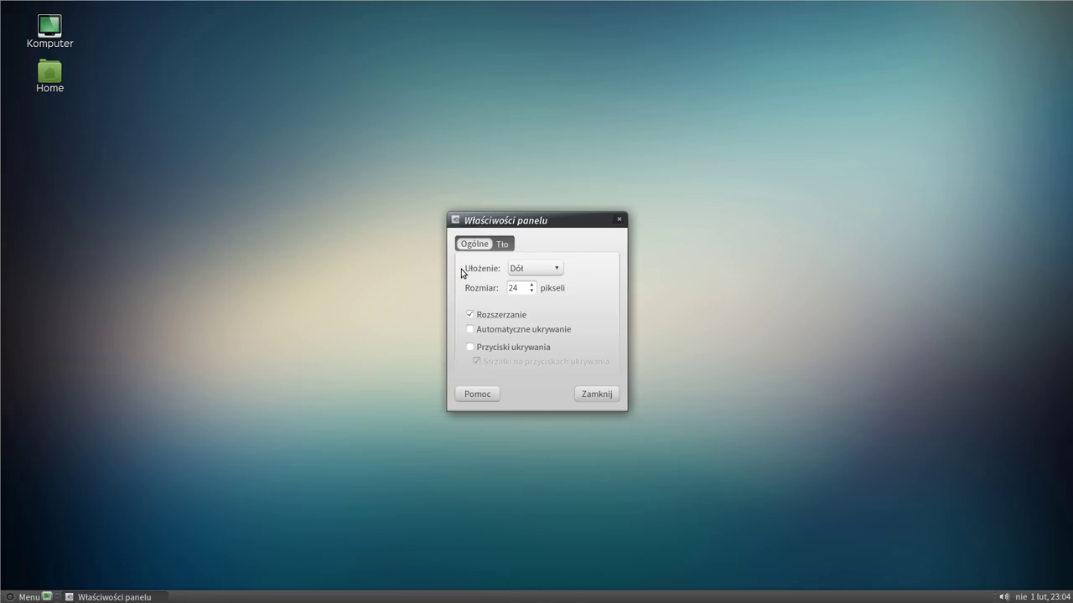
pyautogui.click(527, 268)
pyautogui.click(535, 252)
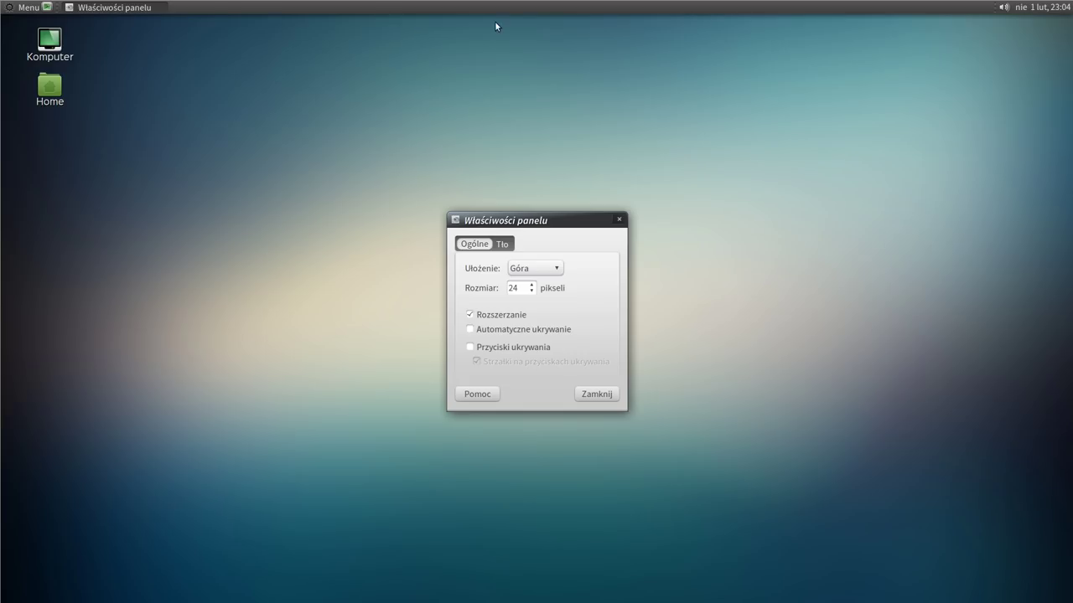
# - Try the panel at a size of 54 pixels and with the Lewo placement, and return its placement to Góra
pyautogui.scroll(7, 533, 288)
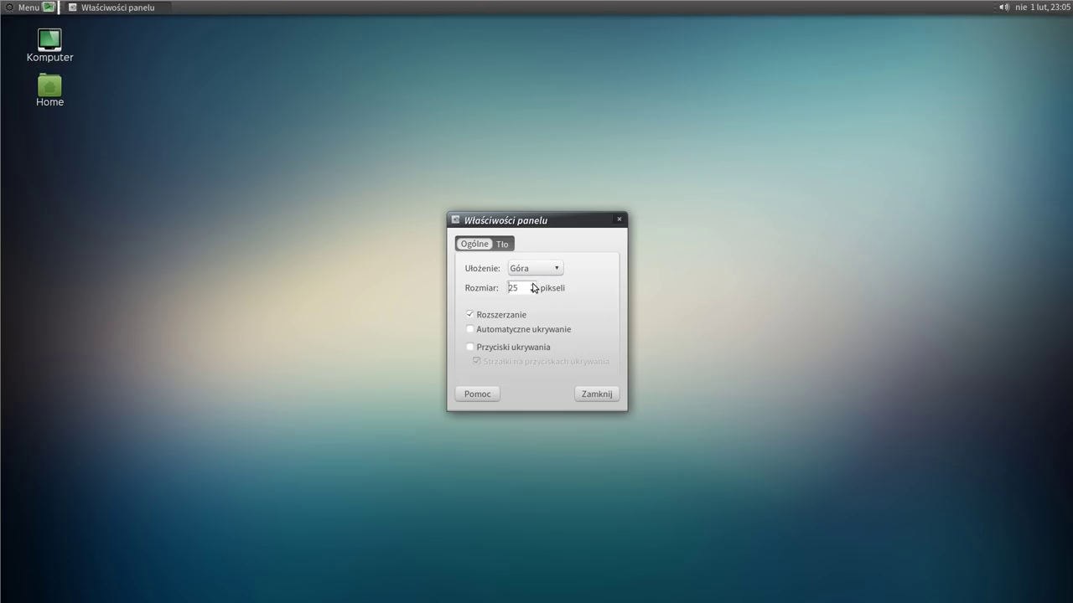
pyautogui.scroll(12, 533, 287)
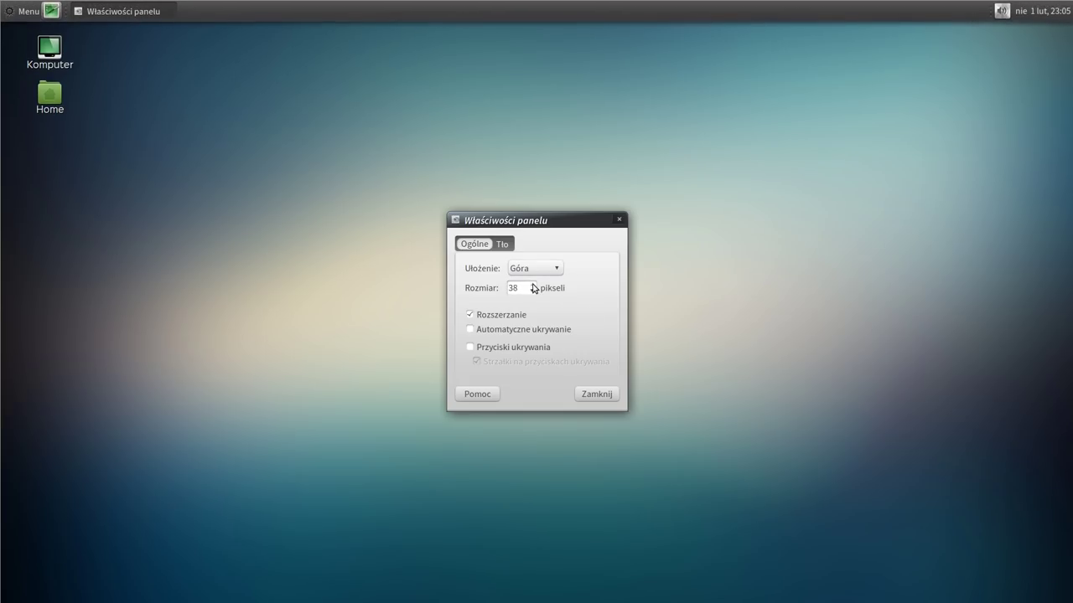
pyautogui.scroll(11, 533, 288)
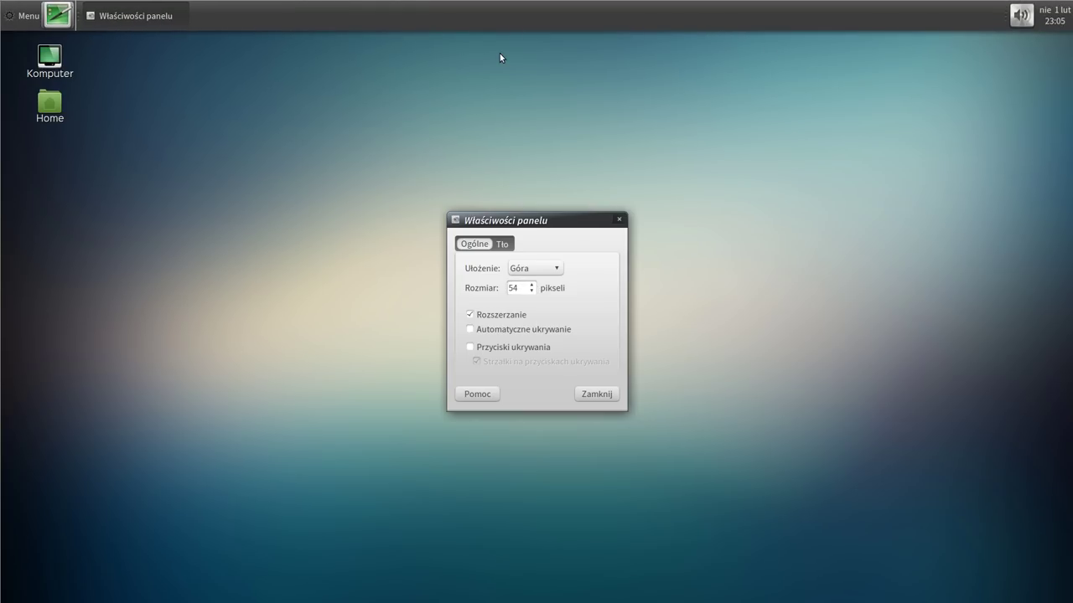
pyautogui.click(533, 269)
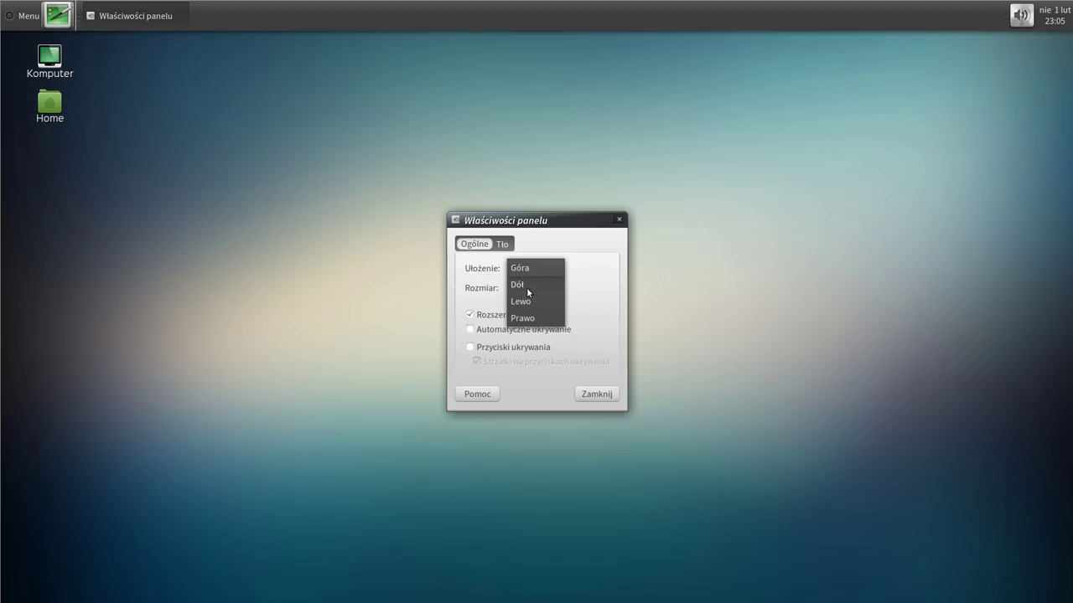
pyautogui.click(525, 305)
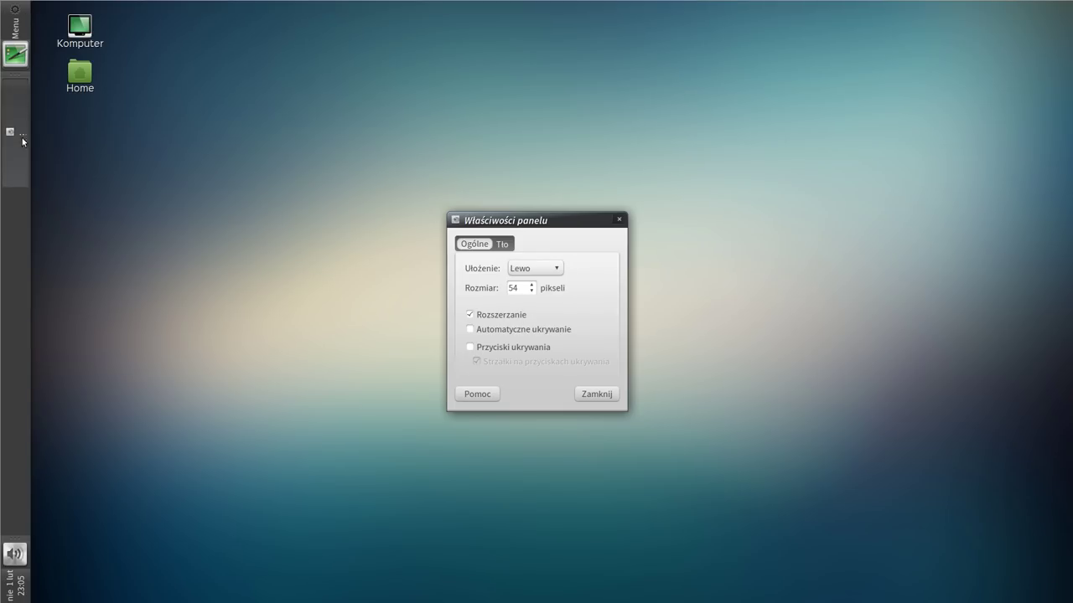
pyautogui.click(528, 268)
pyautogui.click(530, 236)
# - Set the panel's size to 26 pixels
pyautogui.moveTo(524, 288); pyautogui.dragTo(494, 290)
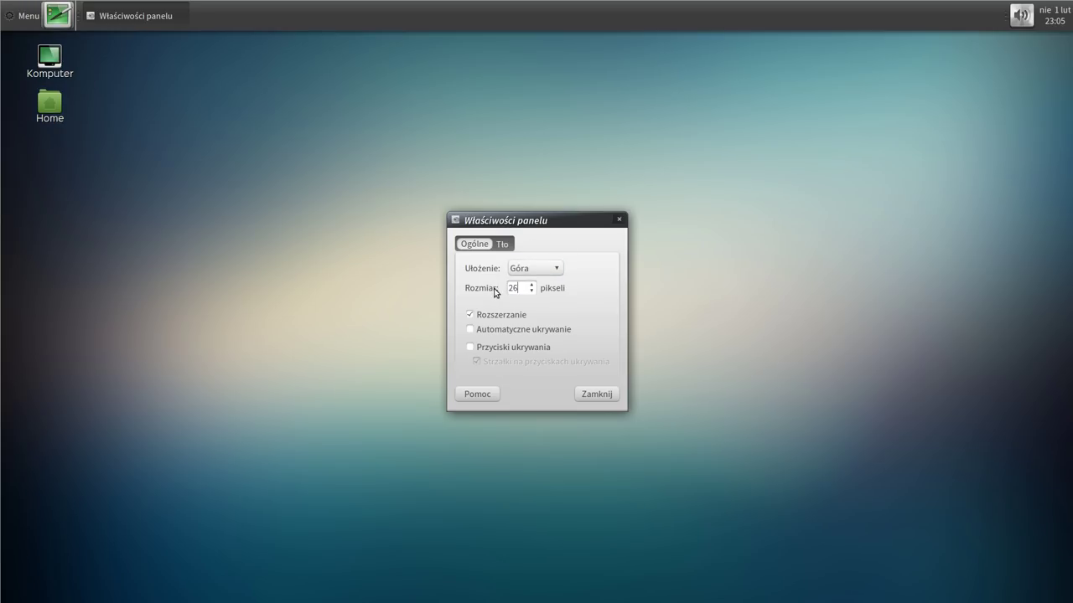
pyautogui.press('Return')
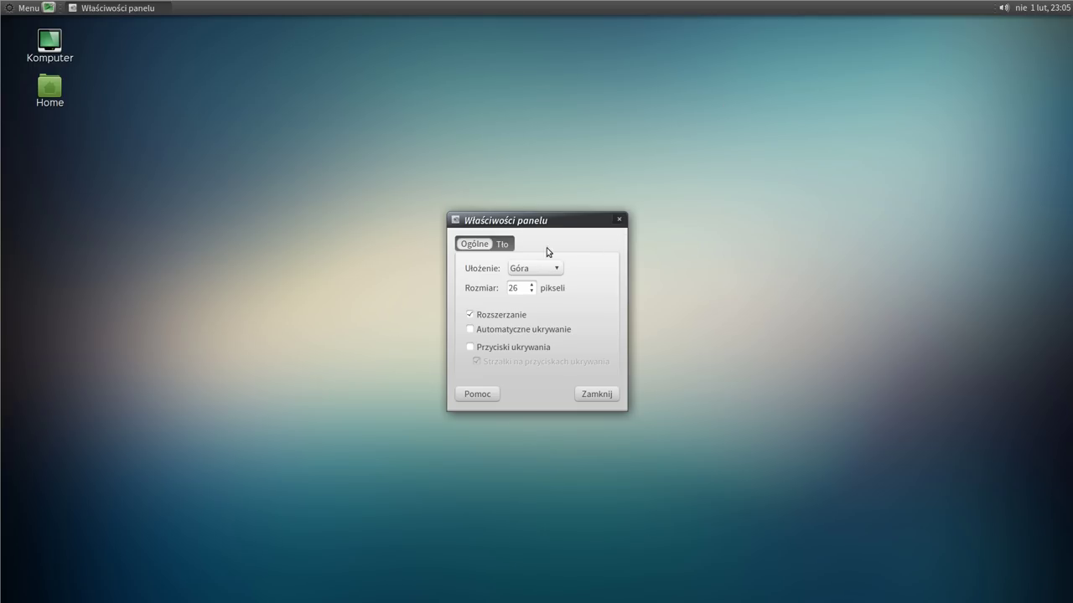
# - Try the solid colour and image file backgrounds for the panel, and restore the system theme background
pyautogui.click(503, 245)
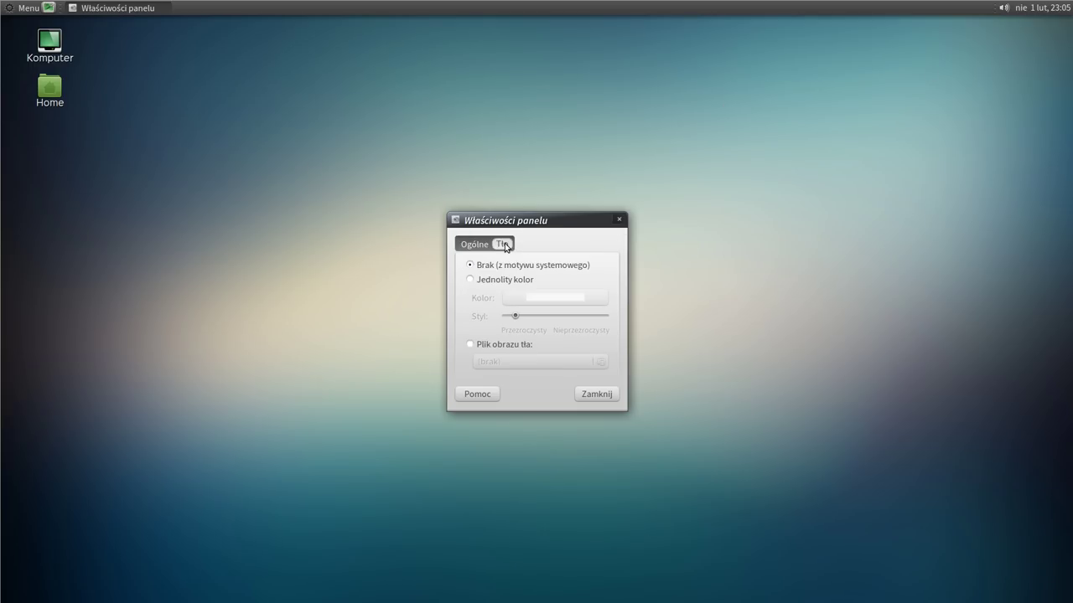
pyautogui.click(475, 284)
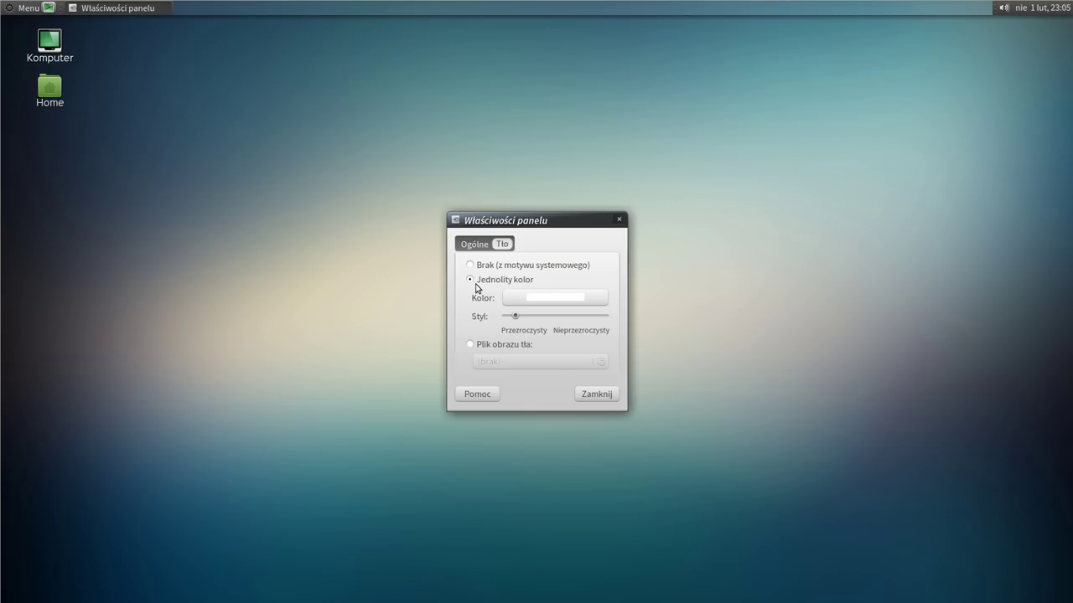
pyautogui.click(475, 267)
pyautogui.click(469, 344)
pyautogui.click(471, 266)
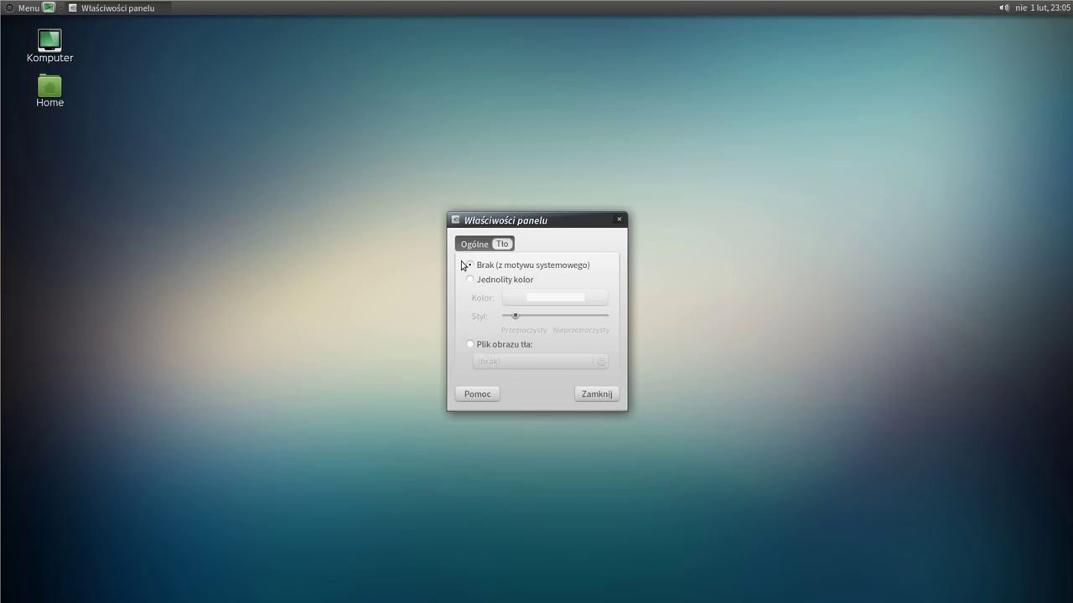
# - Close the panel properties and add a new panel to the desktop
pyautogui.click(598, 394)
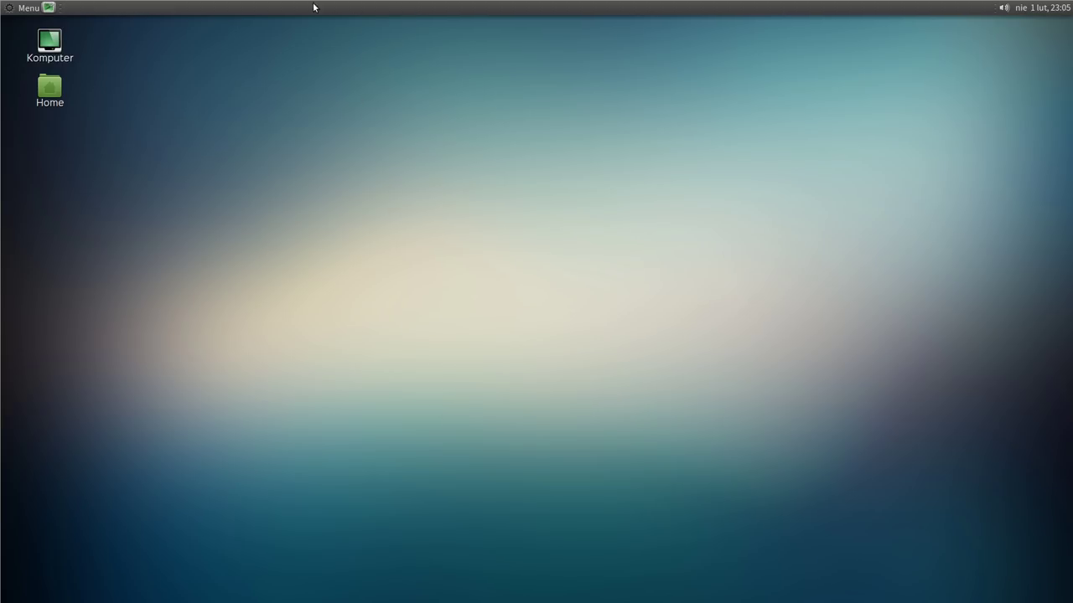
pyautogui.rightClick(502, 6)
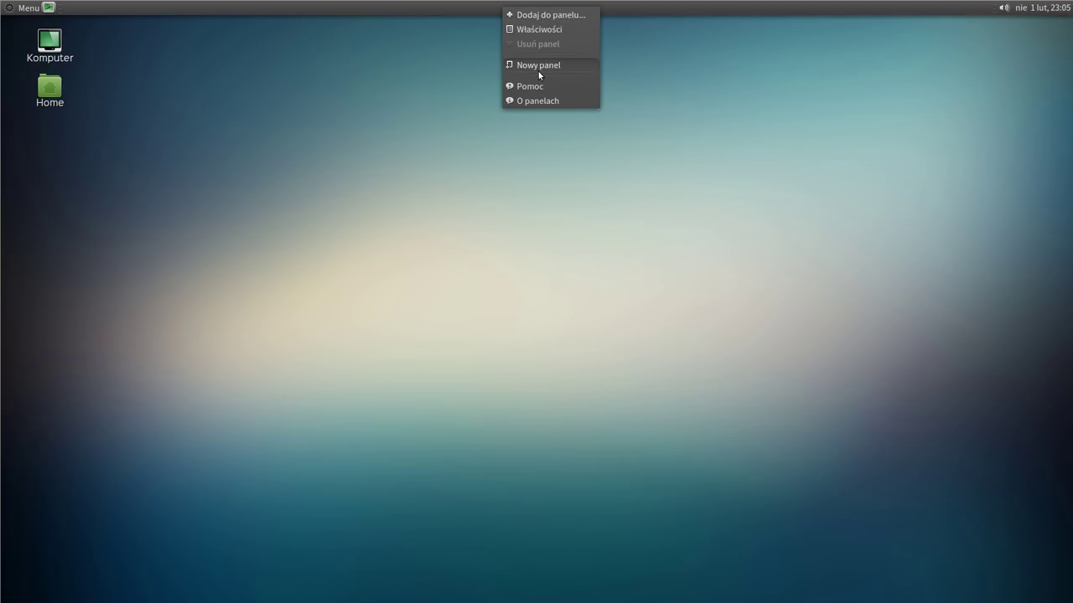
pyautogui.click(566, 65)
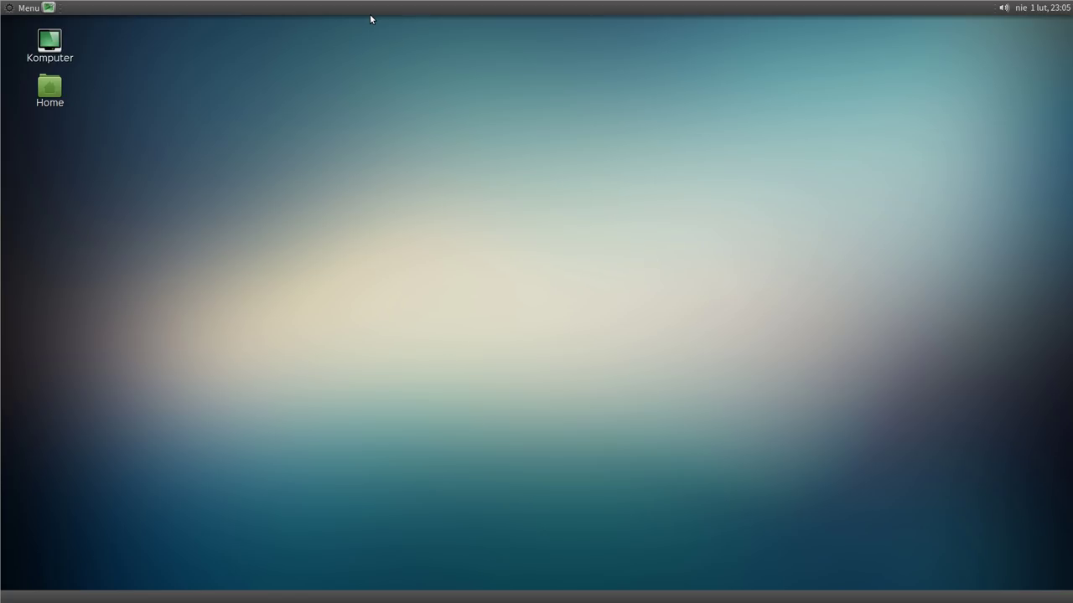
# - Open two file manager windows on the Home folder and arrange them so they overlap
pyautogui.doubleClick(58, 93)
pyautogui.moveTo(319, 109); pyautogui.dragTo(399, 72)
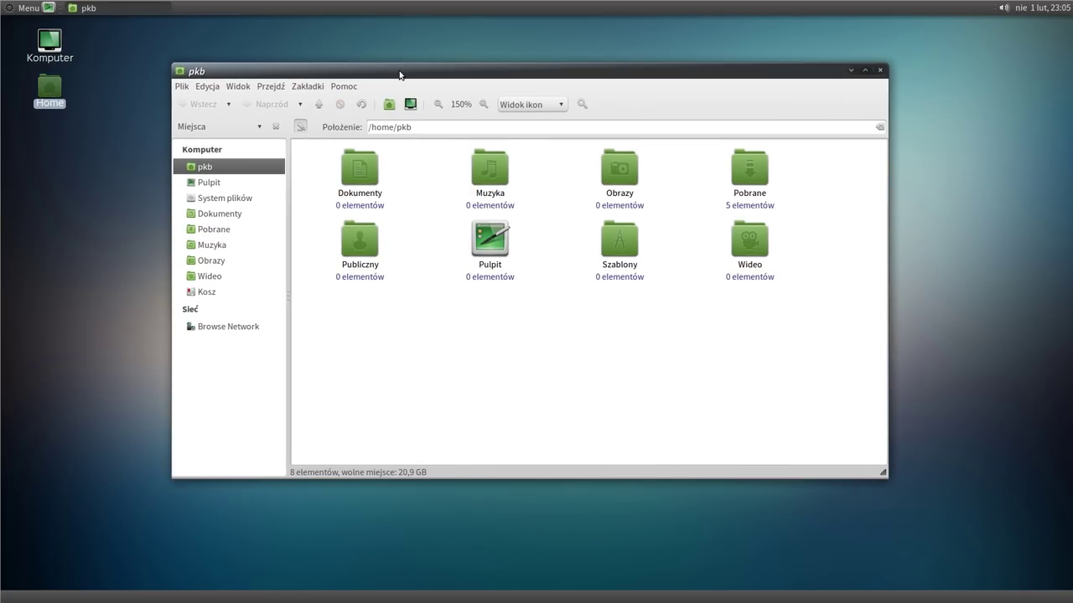
pyautogui.hotkey('ctrl', 'n')
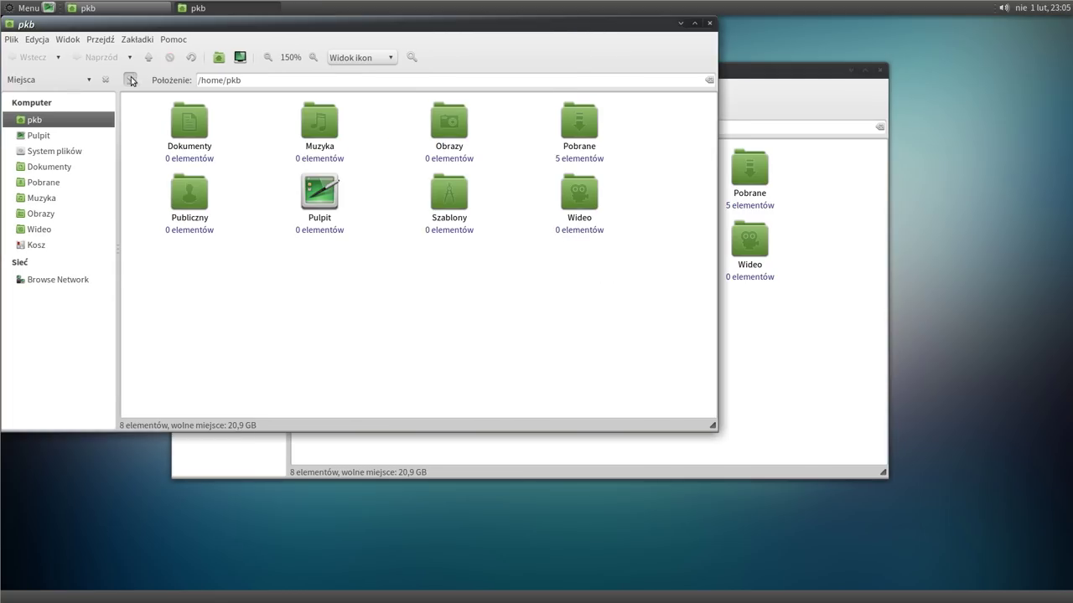
pyautogui.moveTo(166, 27); pyautogui.dragTo(262, 113)
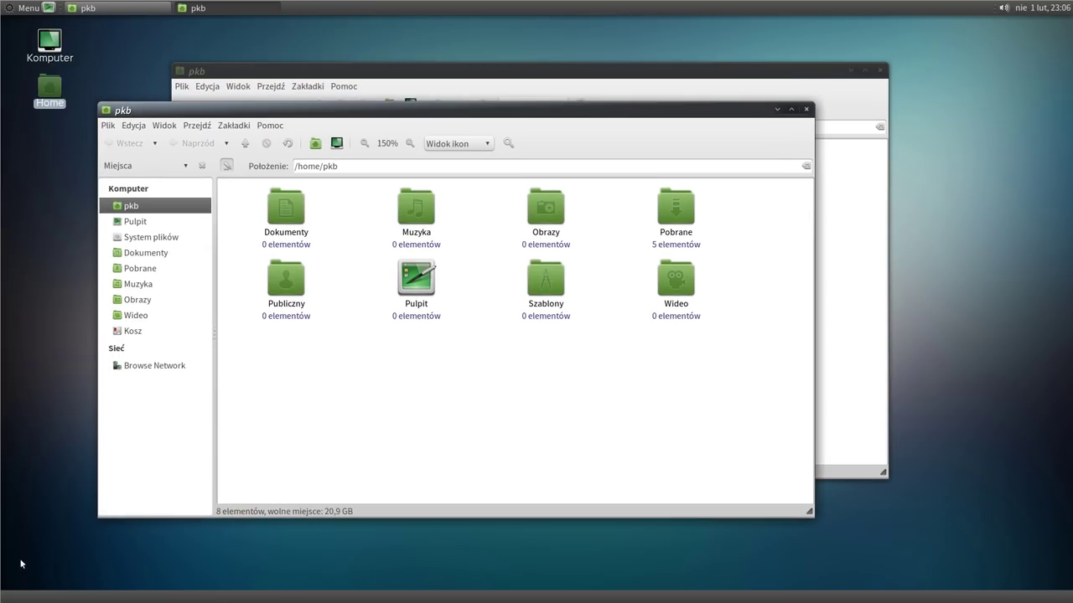
# - Open a terminal and move its window lower over the folder windows
pyautogui.click(28, 8)
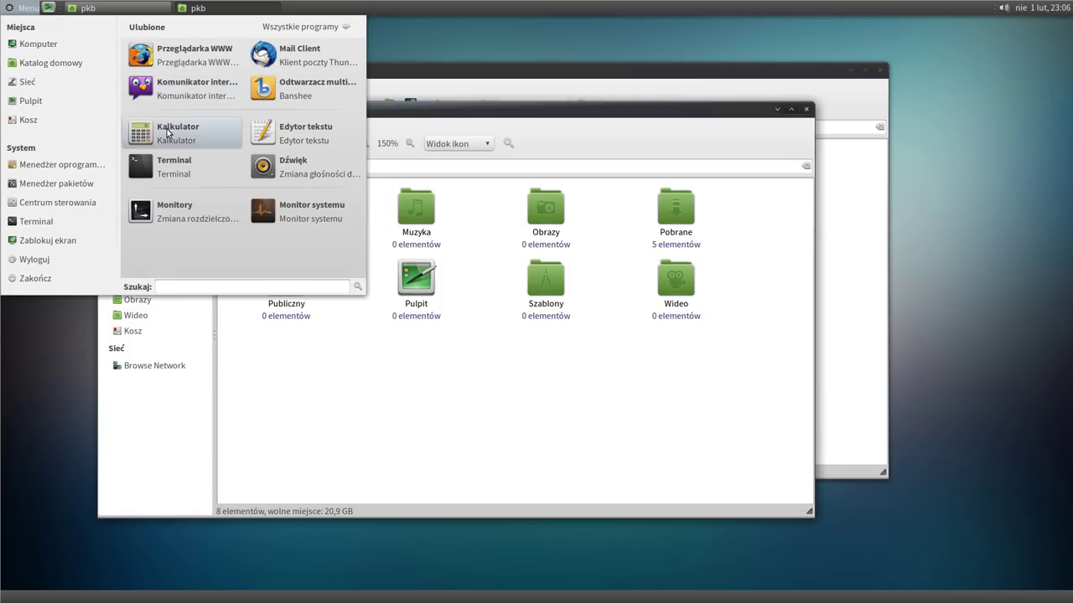
pyautogui.click(159, 167)
pyautogui.moveTo(370, 27); pyautogui.dragTo(421, 203)
# - Switch between the two Home folder windows and the terminal through the panel's window list
pyautogui.click(156, 8)
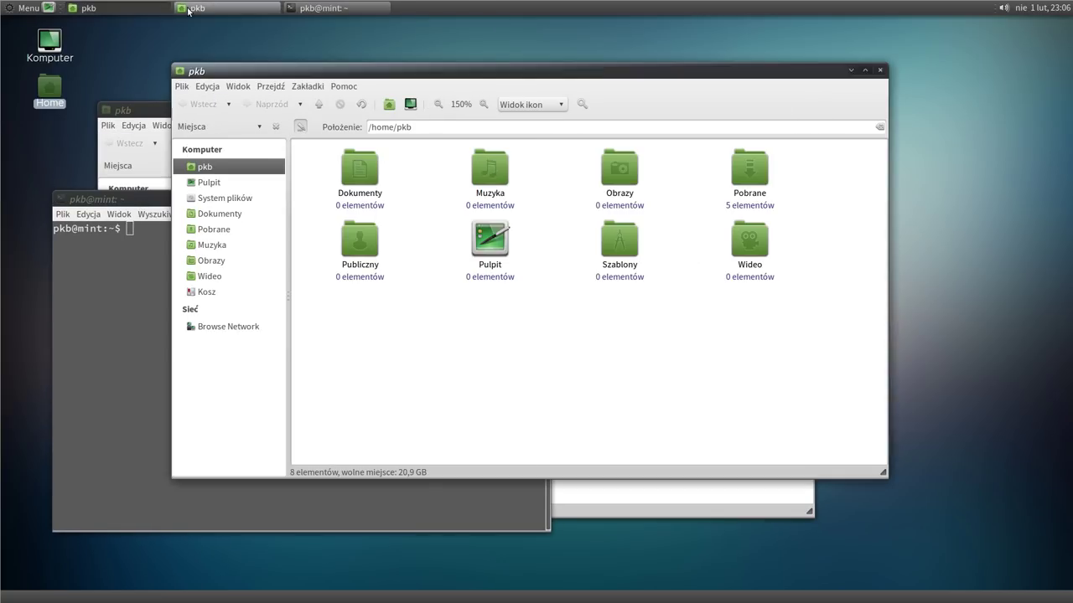
pyautogui.click(181, 8)
pyautogui.click(326, 8)
pyautogui.click(126, 7)
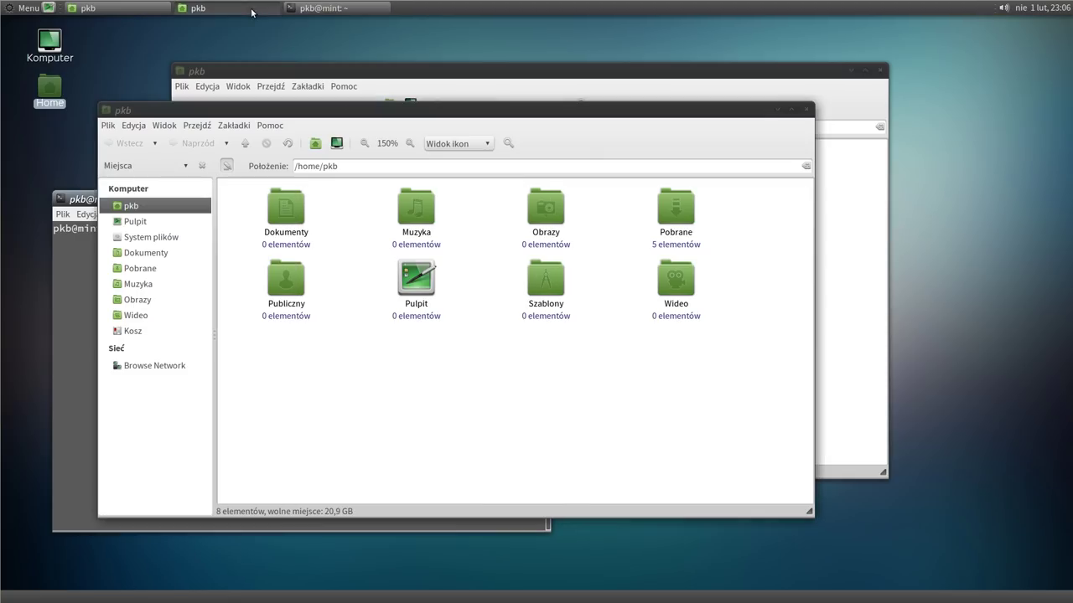
pyautogui.click(205, 7)
pyautogui.click(205, 9)
pyautogui.click(328, 8)
pyautogui.click(212, 10)
pyautogui.click(229, 11)
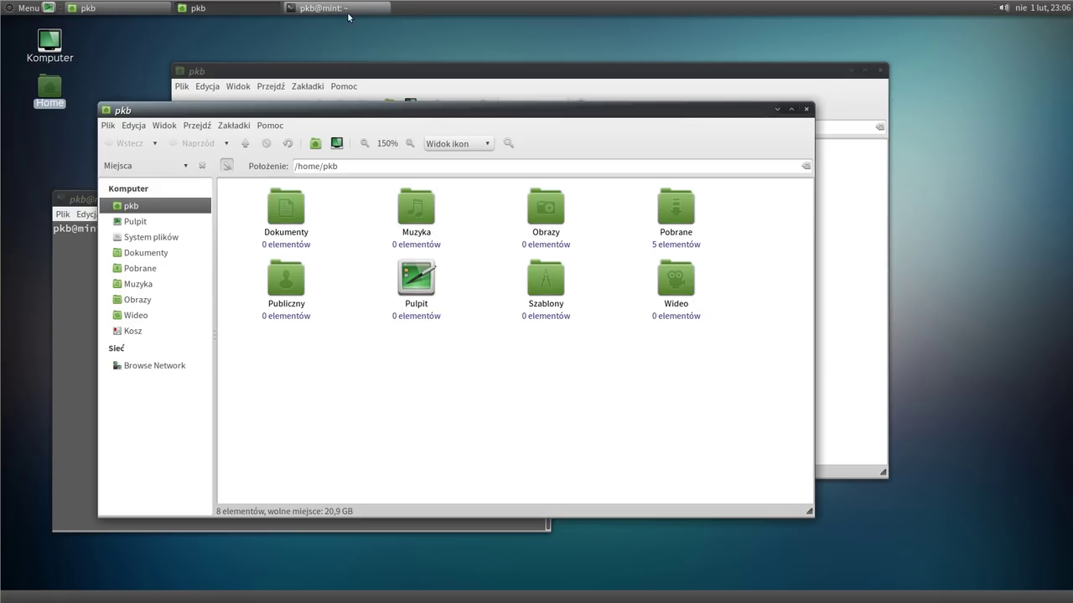
# - Unlock the show-desktop applet beside the main menu and move it onto the new panel
pyautogui.rightClick(49, 10)
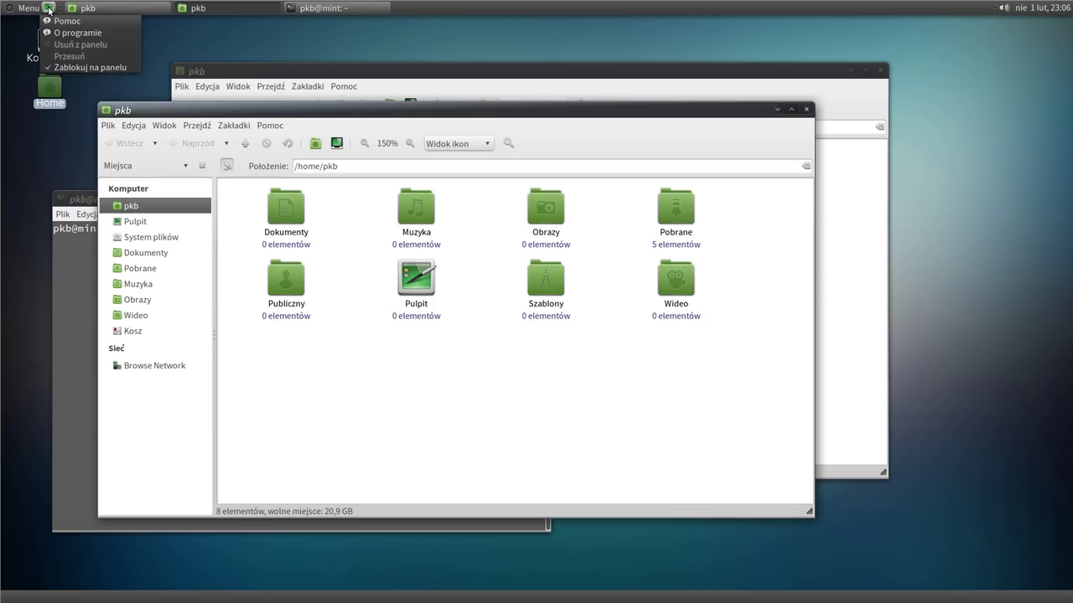
pyautogui.click(55, 67)
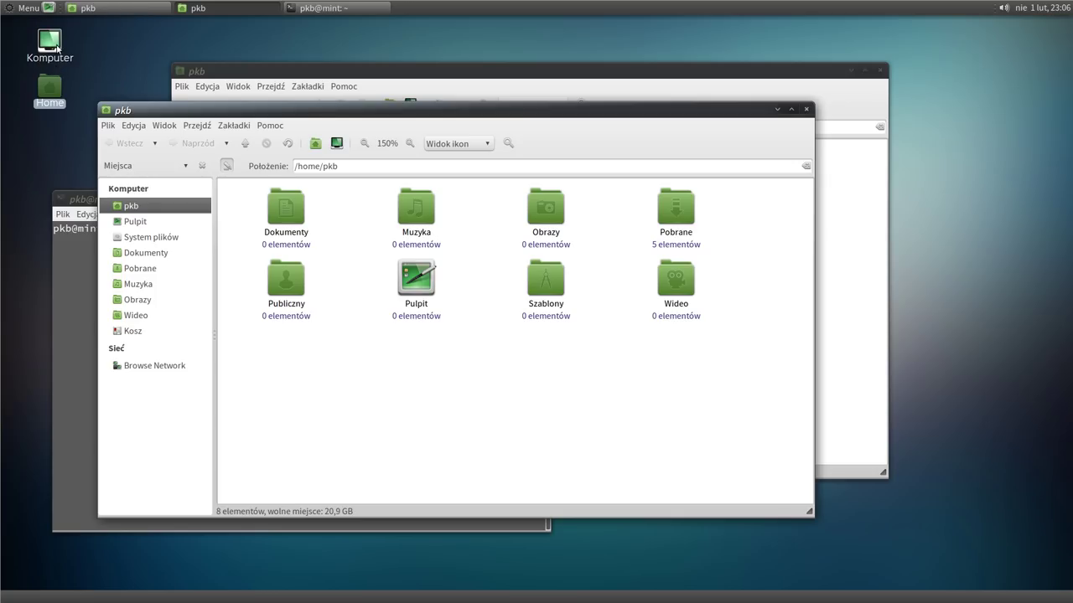
pyautogui.rightClick(49, 10)
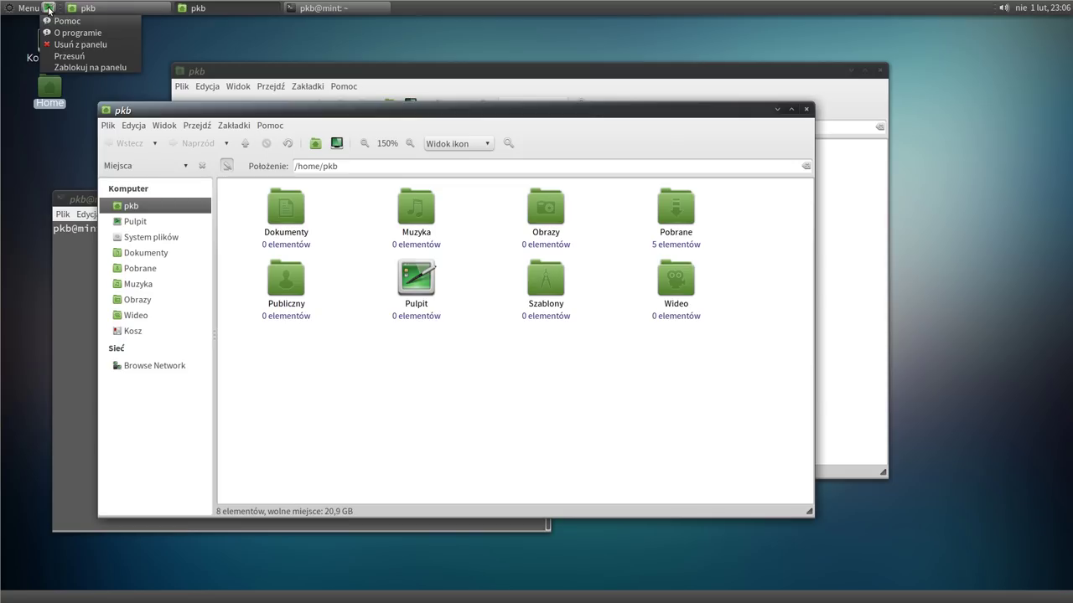
pyautogui.click(63, 57)
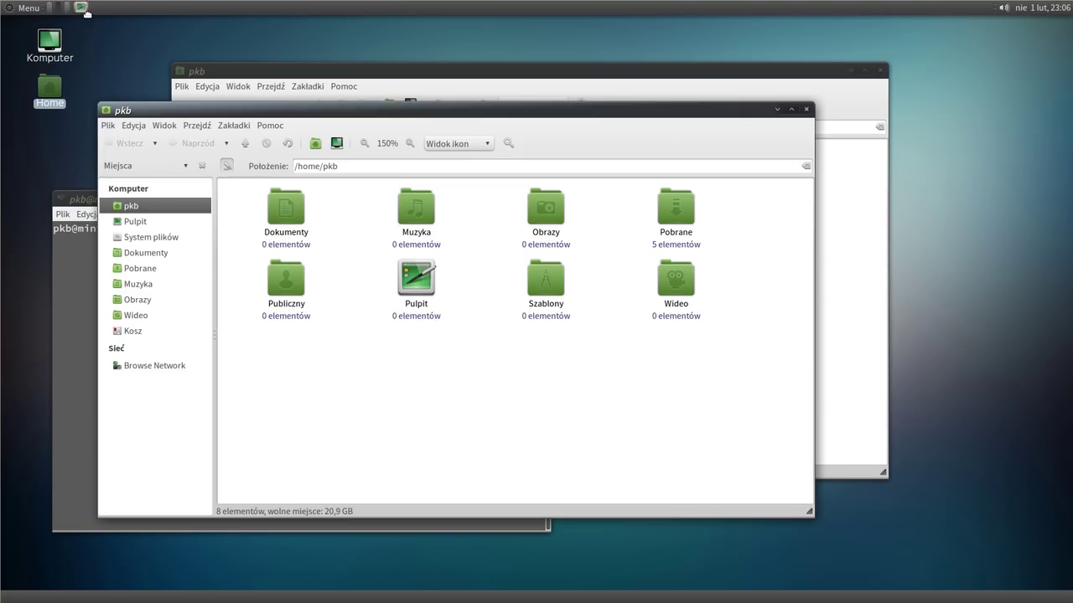
pyautogui.click(426, 11)
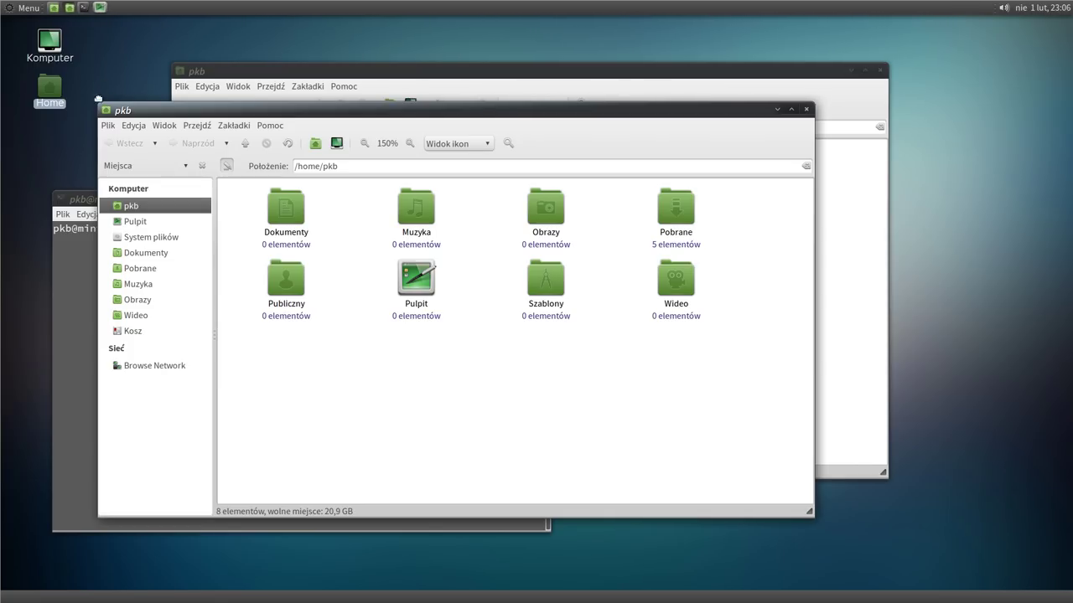
pyautogui.moveTo(100, 564); pyautogui.dragTo(181, 597)
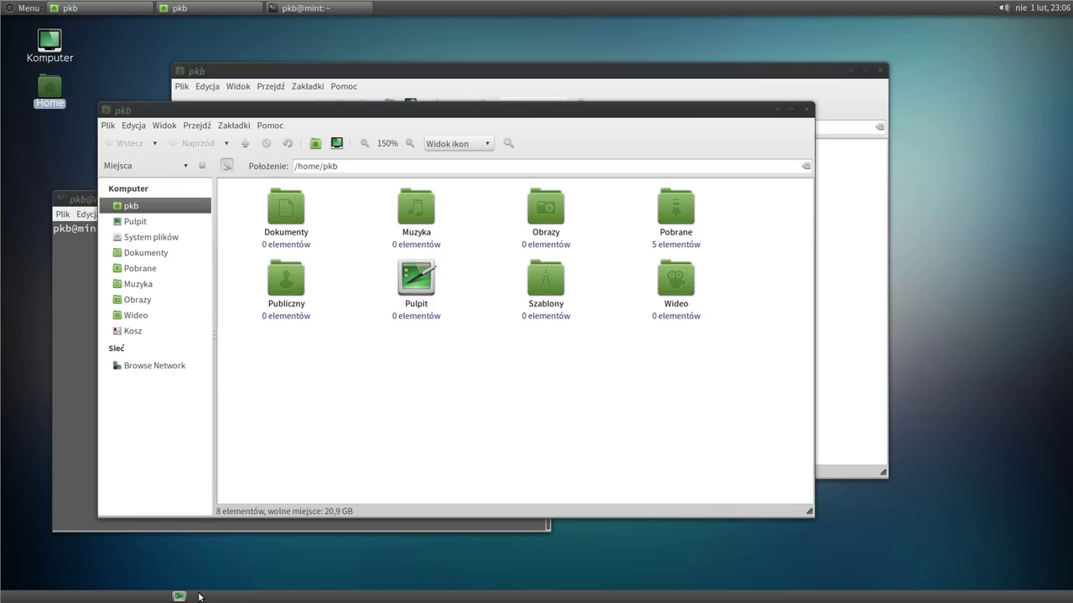
# - Unlock the window list applet and move it onto the new panel beside the show-desktop applet
pyautogui.rightClick(46, 10)
pyautogui.click(42, 10)
pyautogui.rightClick(45, 10)
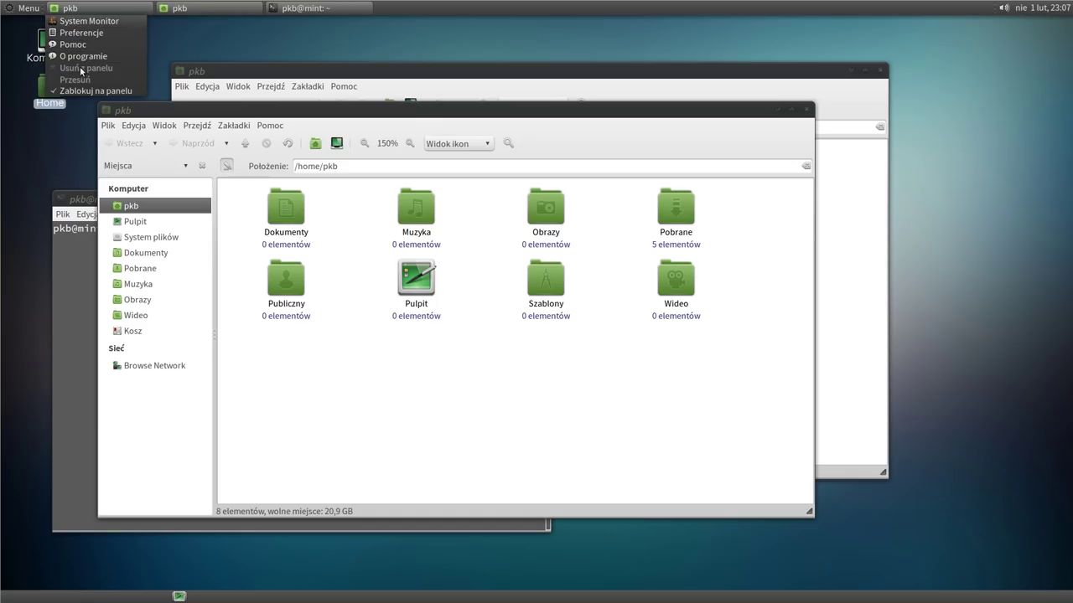
pyautogui.click(80, 92)
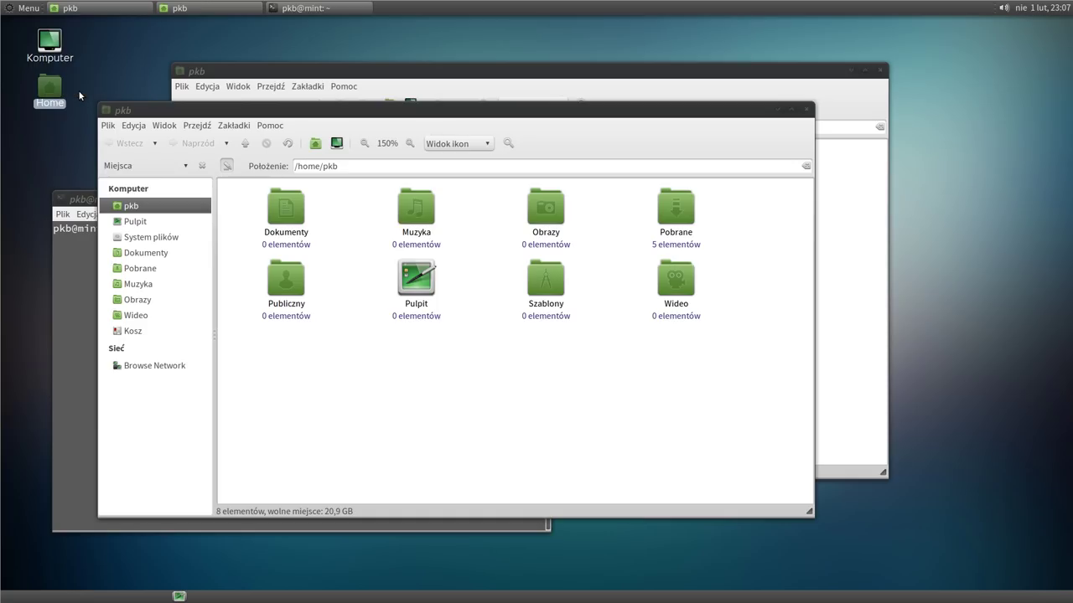
pyautogui.rightClick(45, 8)
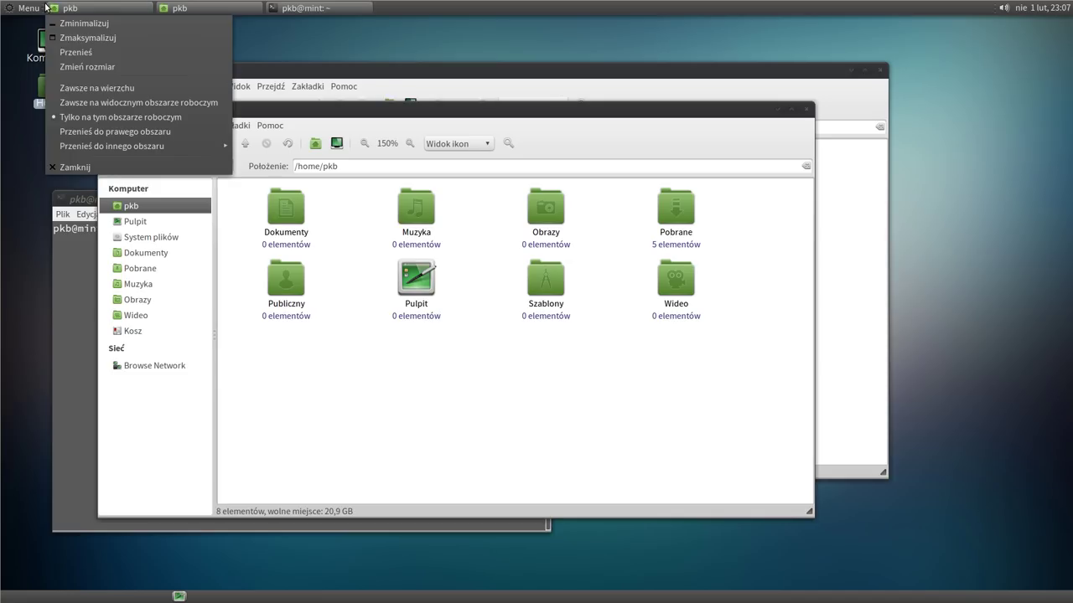
pyautogui.rightClick(45, 8)
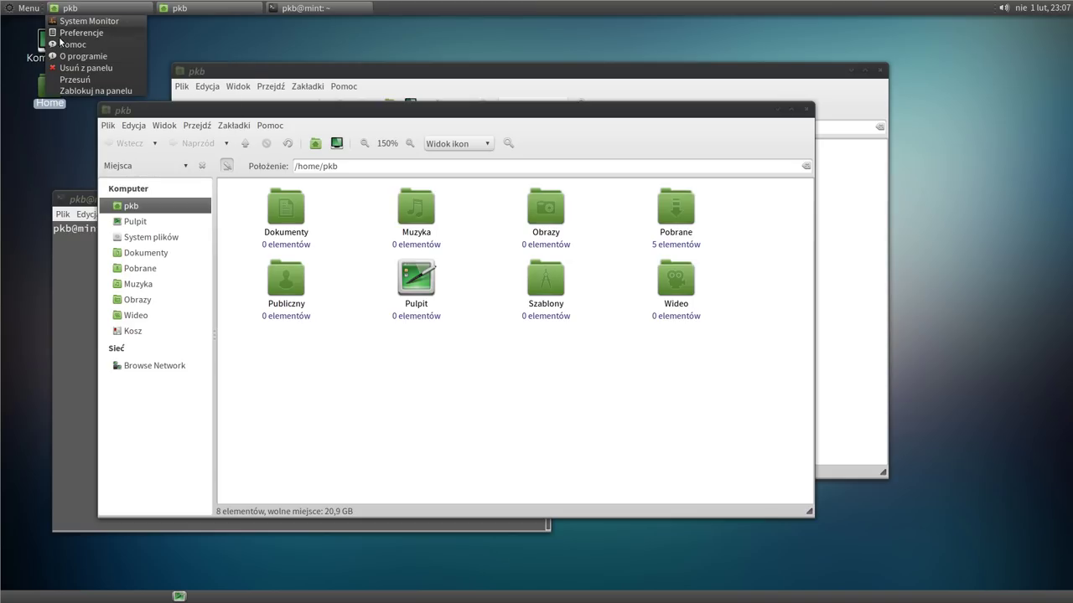
pyautogui.click(96, 80)
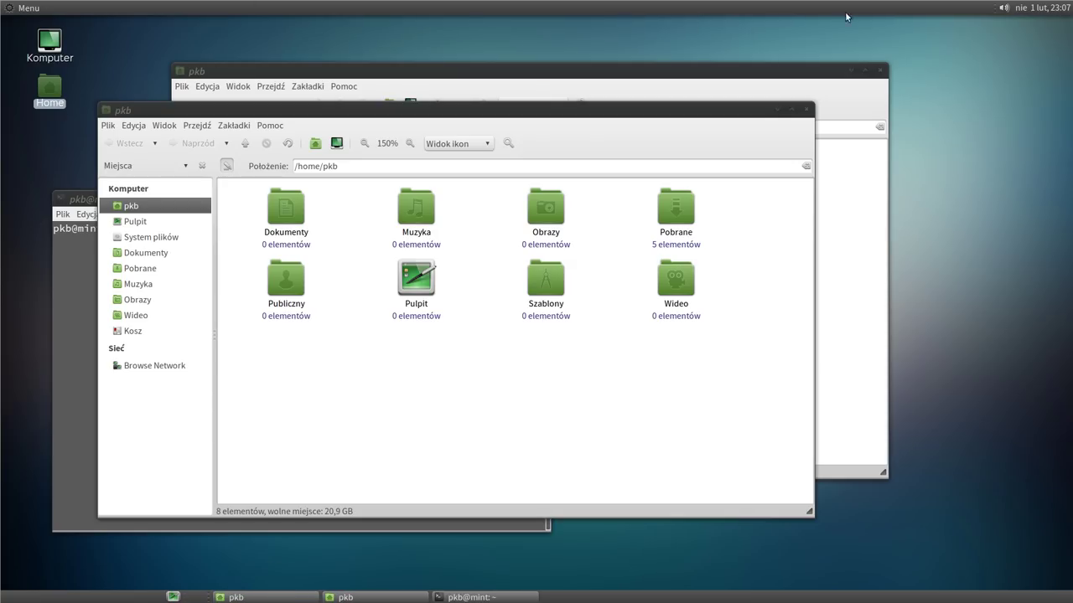
# - Move the volume applet farther from the clock and unlock the clock from the panel
pyautogui.click(1005, 9)
pyautogui.click(1005, 10)
pyautogui.middleClick(1005, 10)
pyautogui.rightClick(998, 10)
pyautogui.click(995, 65)
pyautogui.rightClick(1025, 10)
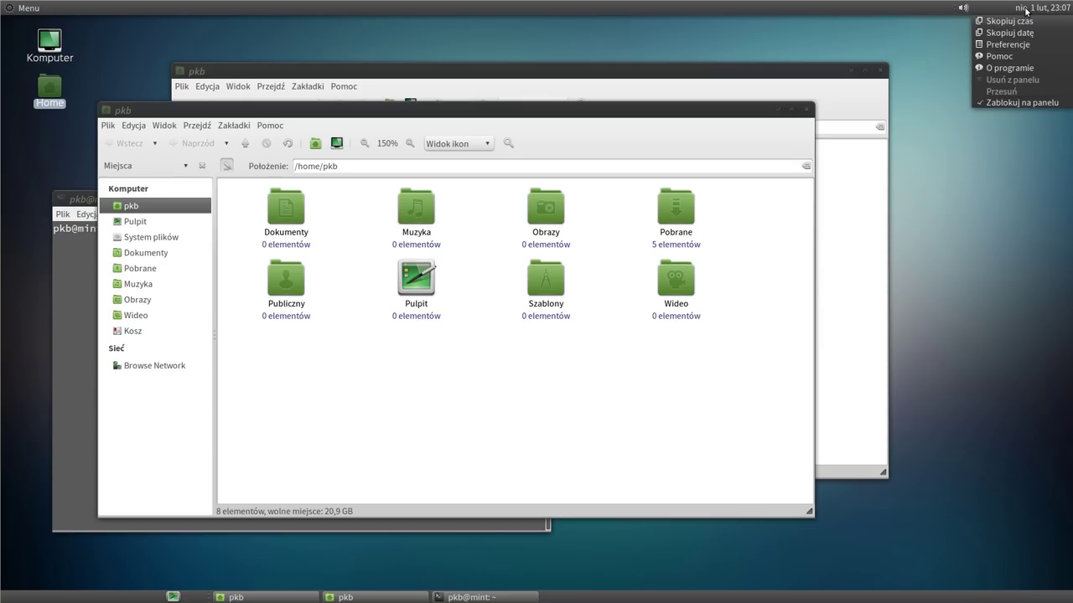
pyautogui.click(1001, 102)
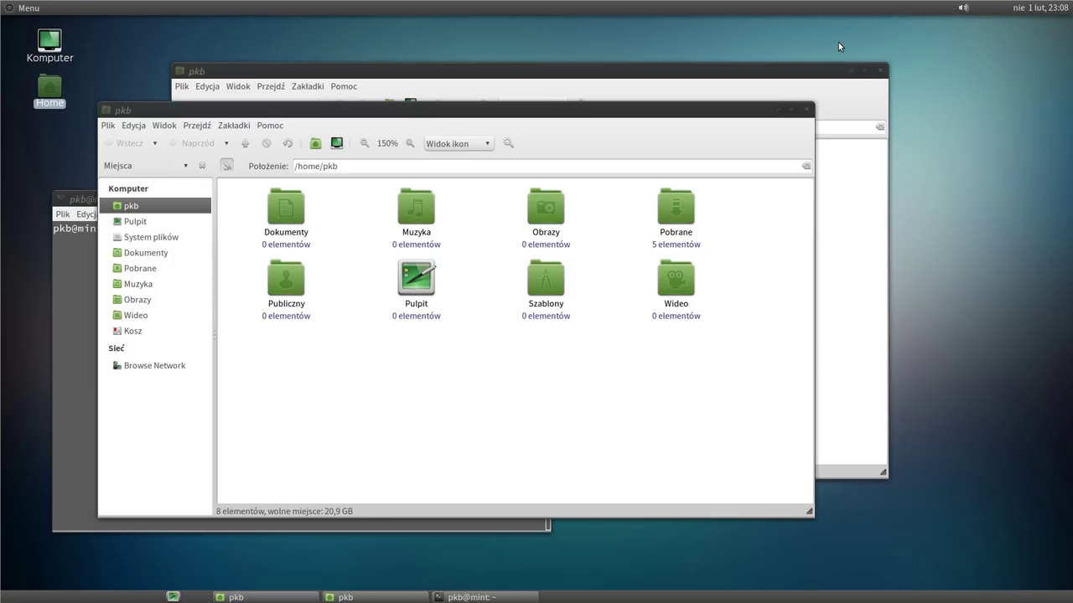
# - Open the clock preferences and enable the display of seconds (Sekundy) on the panel
pyautogui.rightClick(1034, 12)
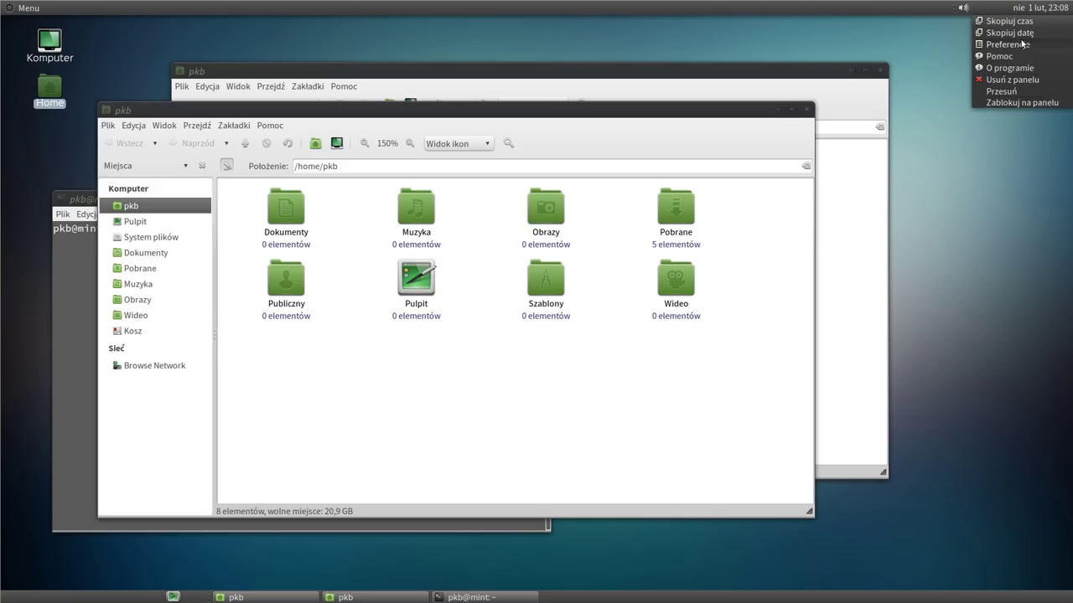
pyautogui.click(1019, 43)
pyautogui.moveTo(575, 244); pyautogui.dragTo(856, 33)
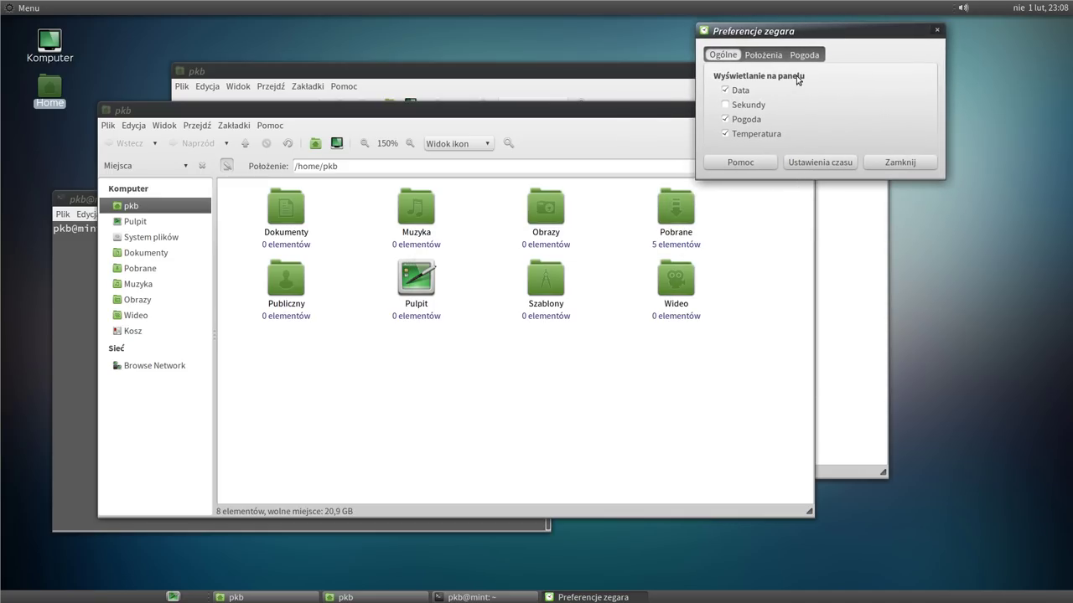
pyautogui.click(726, 105)
# - Set the clock's weather units to C for temperature and km/h for wind speed
pyautogui.click(799, 59)
pyautogui.click(851, 93)
pyautogui.click(845, 108)
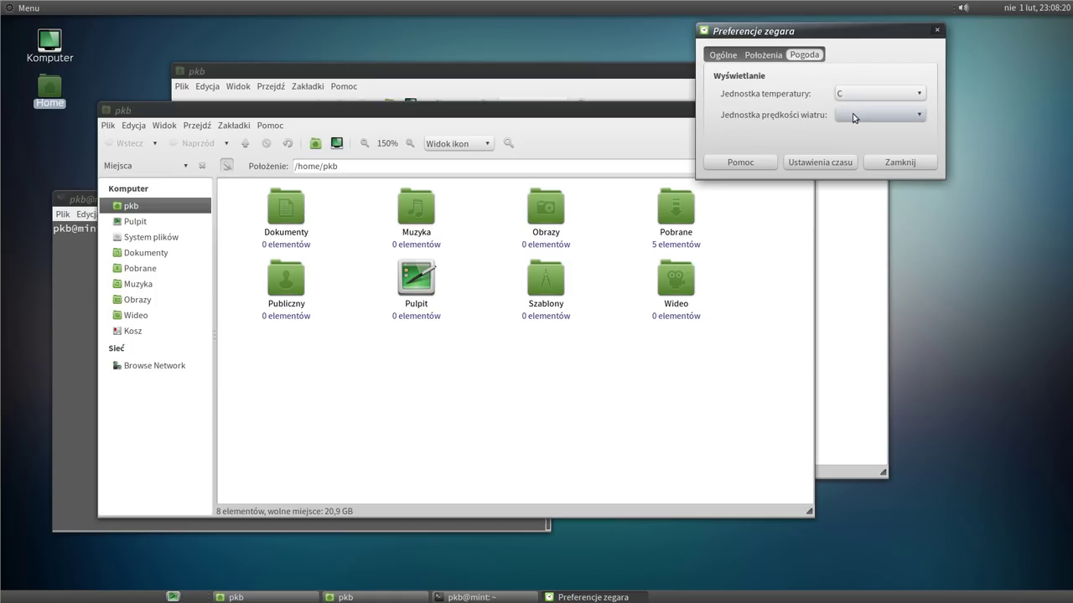
pyautogui.click(854, 117)
pyautogui.click(859, 133)
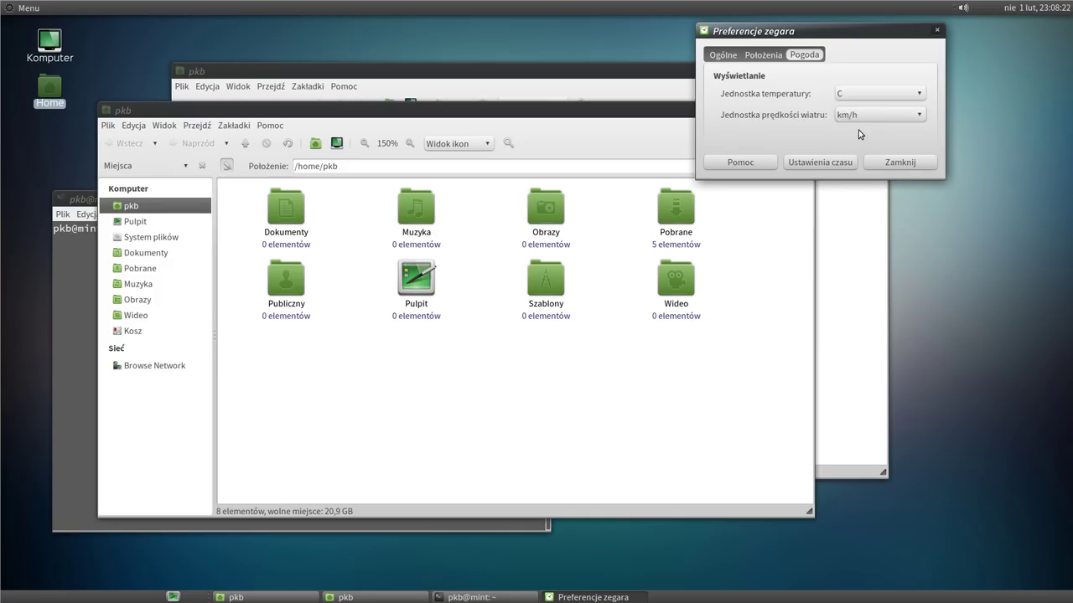
# - Add Gdańsk, Polska as a clock location and close the clock preferences
pyautogui.click(765, 56)
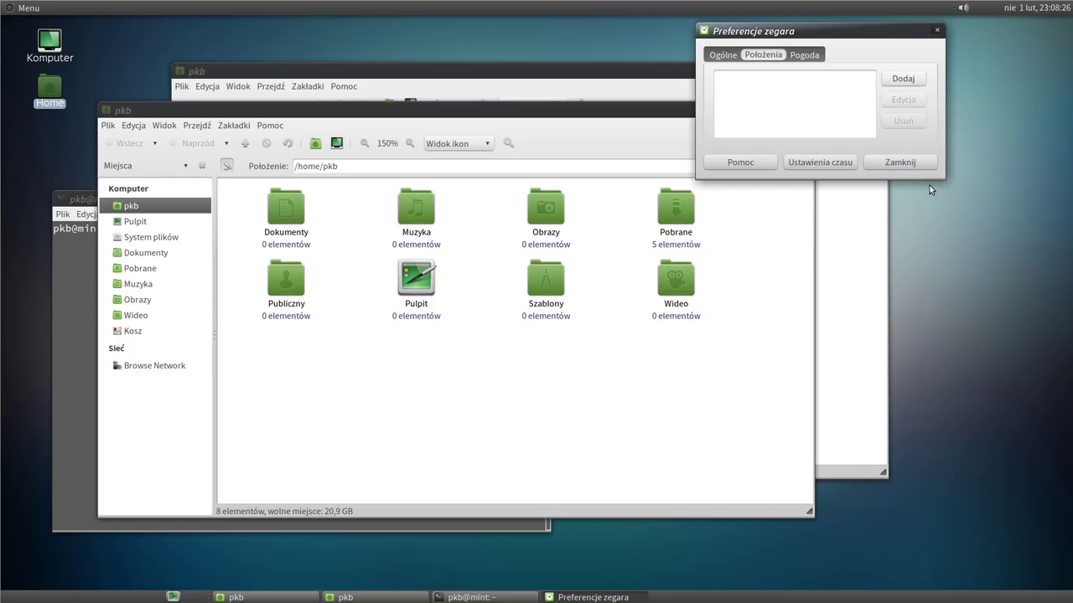
pyautogui.click(902, 79)
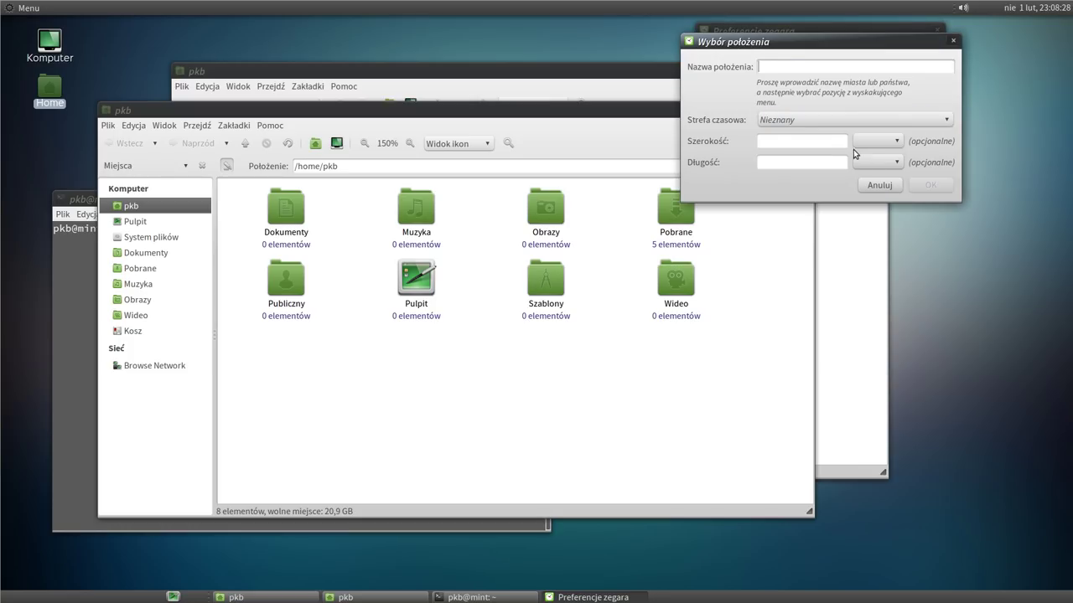
pyautogui.write('Gd')
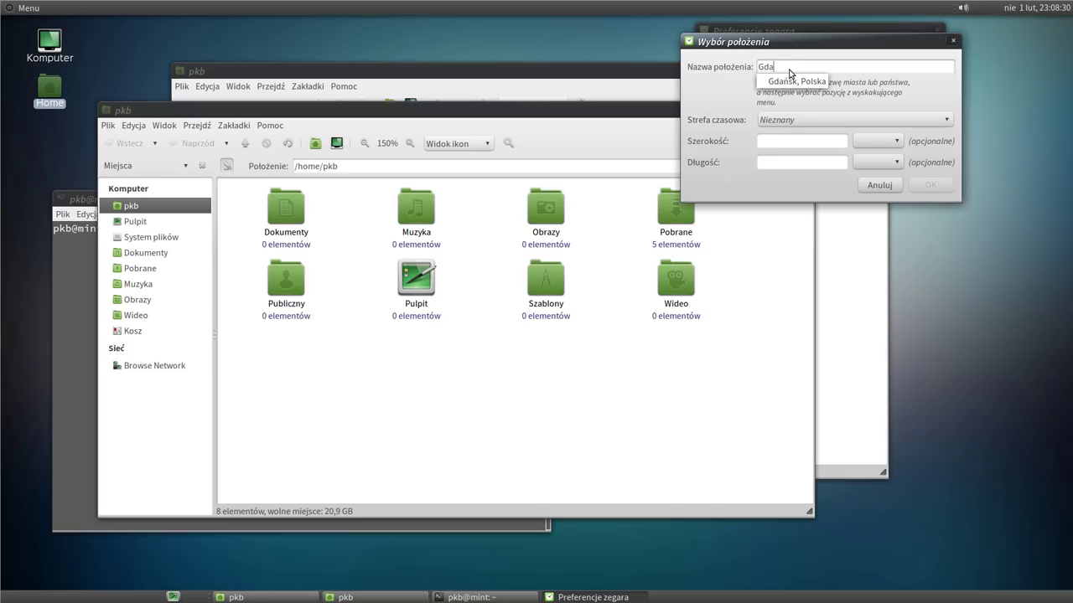
pyautogui.write('a')
pyautogui.click(777, 82)
pyautogui.click(925, 184)
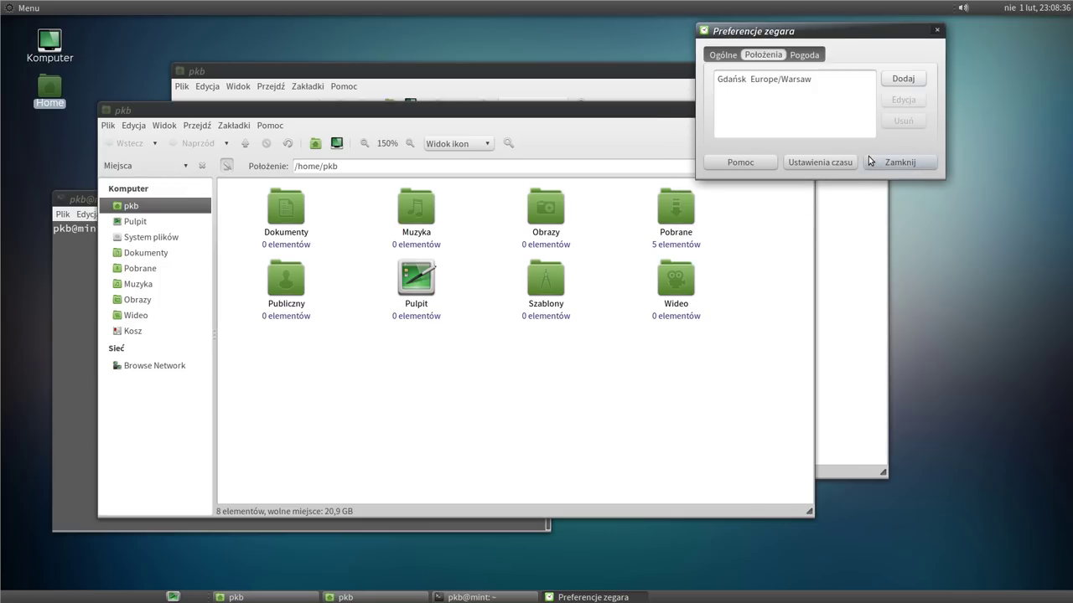
pyautogui.click(893, 168)
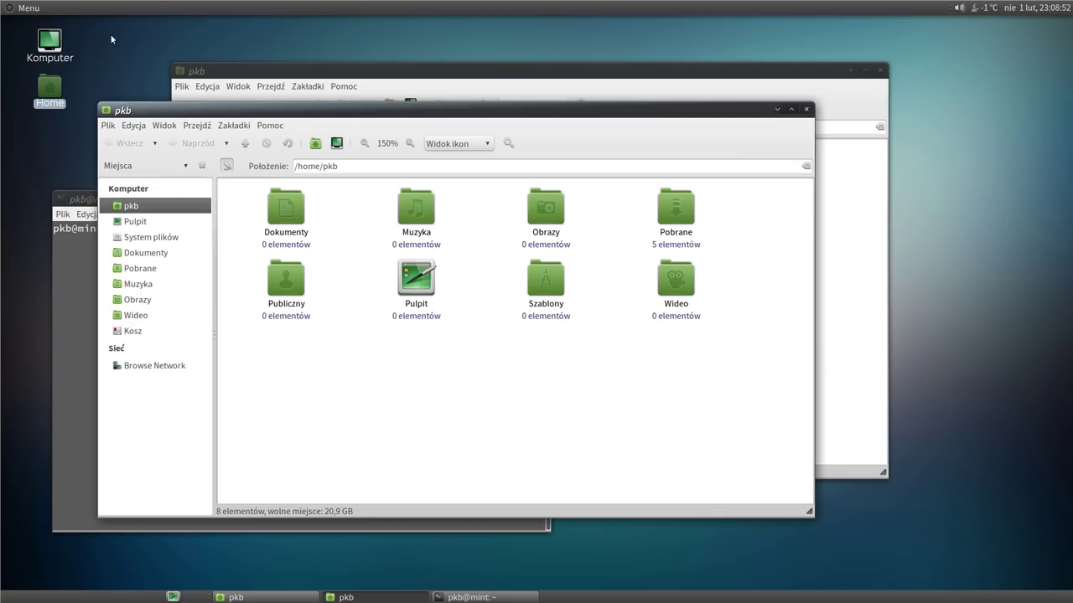
# - Add web browser, calculator and terminal launchers from the menu favourites to the main panel and adjust the browser launcher's position
pyautogui.click(13, 10)
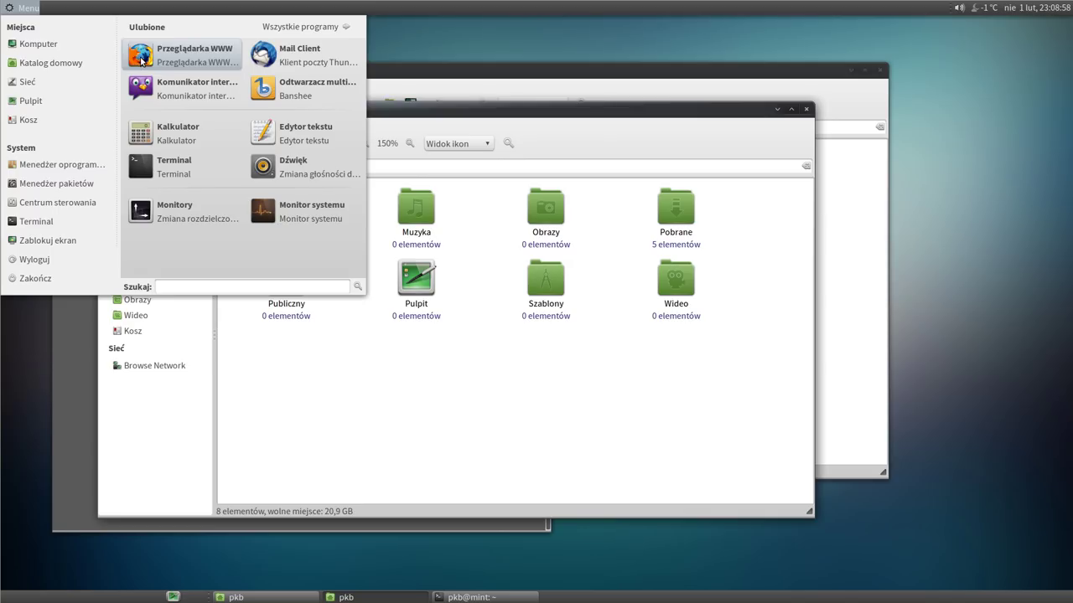
pyautogui.moveTo(140, 57); pyautogui.dragTo(67, 9)
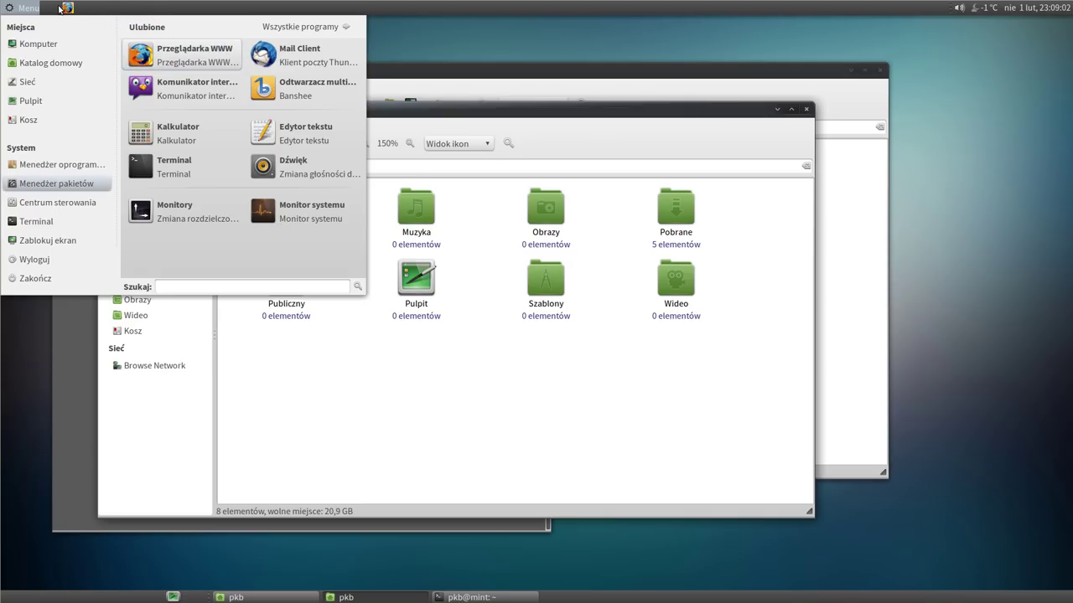
pyautogui.moveTo(141, 133); pyautogui.dragTo(87, 10)
pyautogui.moveTo(143, 172); pyautogui.dragTo(102, 10)
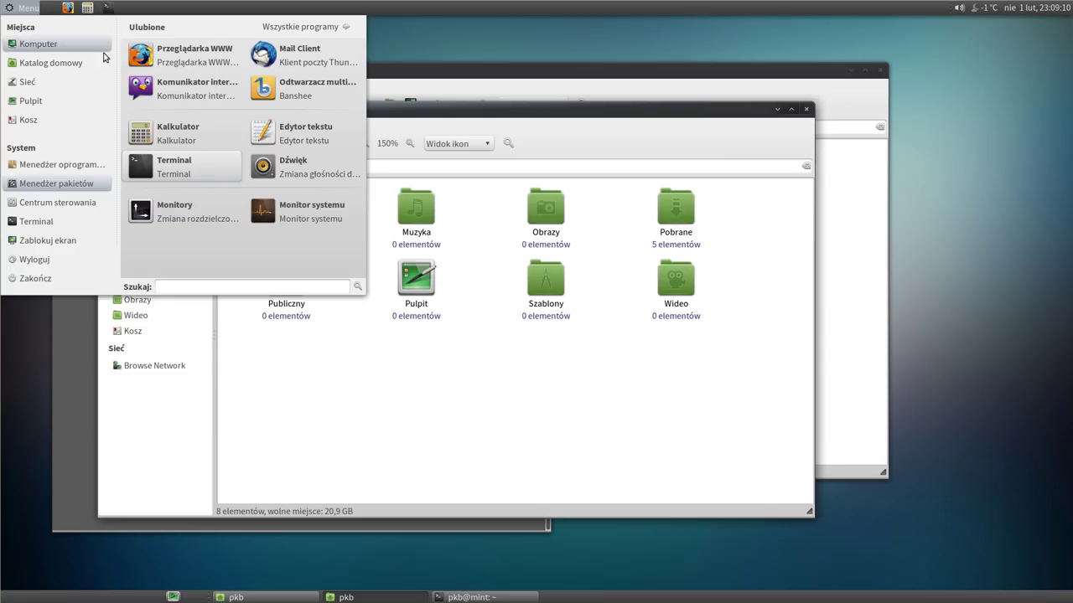
pyautogui.click(435, 44)
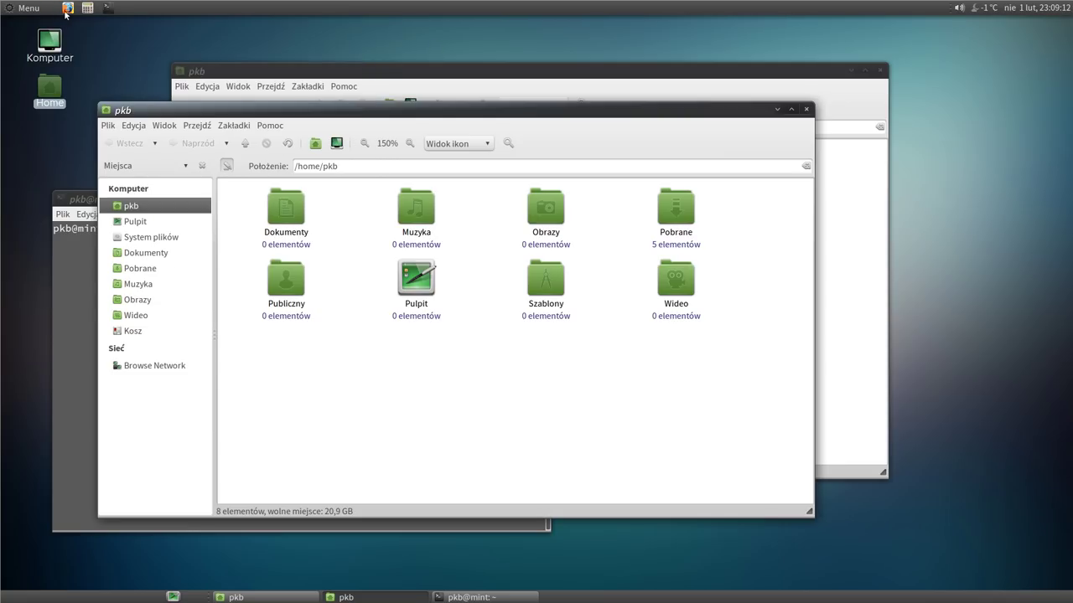
pyautogui.moveTo(67, 10)
pyautogui.mouseDown()
pyautogui.moveTo(138, 8)
pyautogui.moveTo(55, 10)
pyautogui.moveTo(71, 9)
pyautogui.mouseUp()
# - Open the home folder (Katalog domowy) from the menu's places and reposition the folder window
pyautogui.click(29, 10)
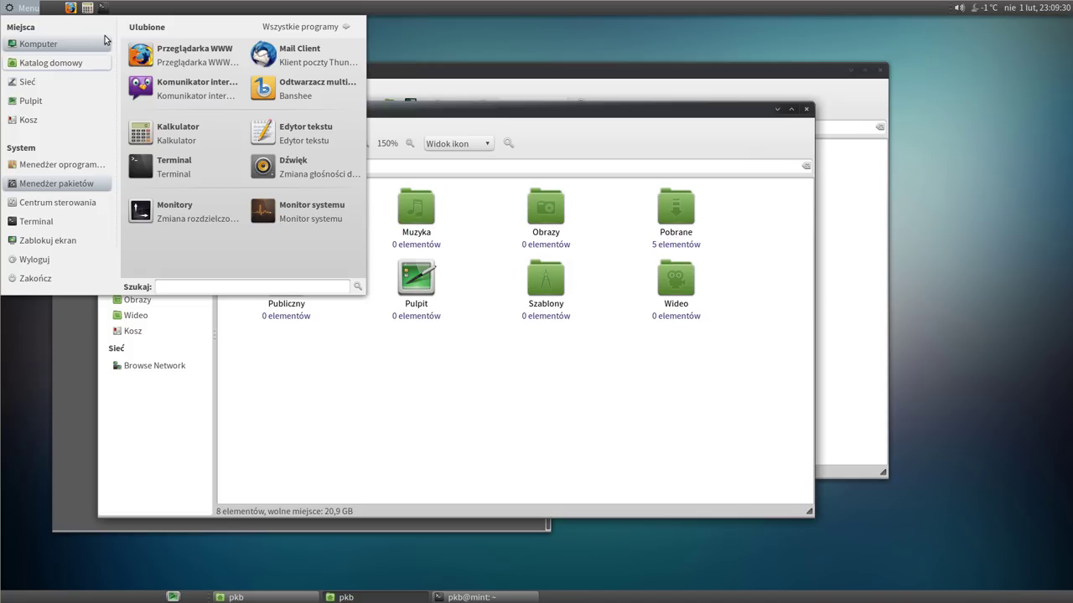
pyautogui.click(75, 60)
pyautogui.moveTo(287, 30); pyautogui.dragTo(376, 56)
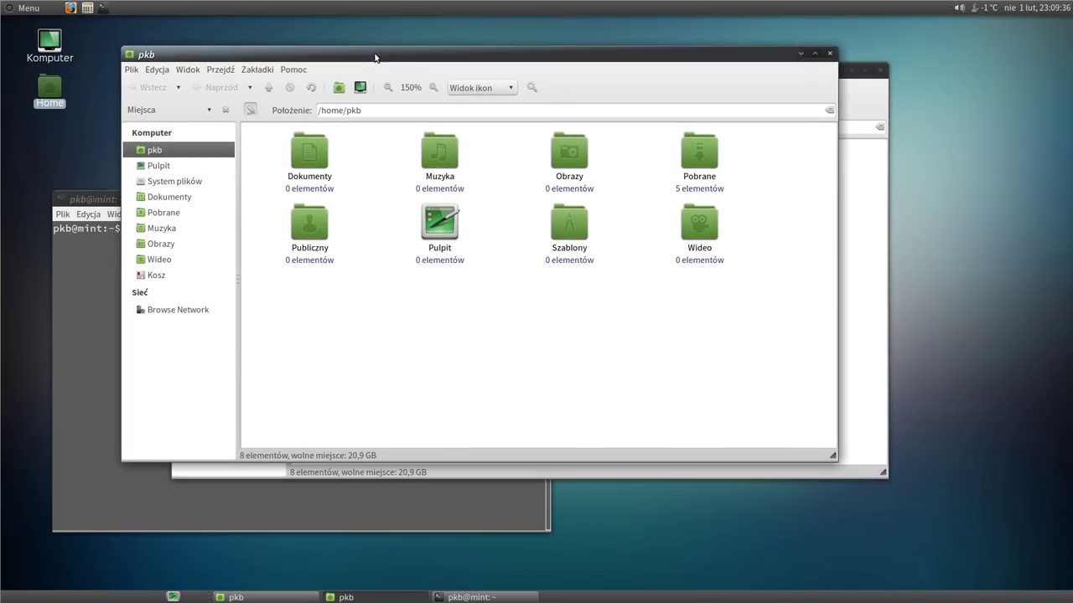
# - Add a Caja file manager launcher from the system tools programs to the panel, beside the terminal launcher
pyautogui.click(26, 10)
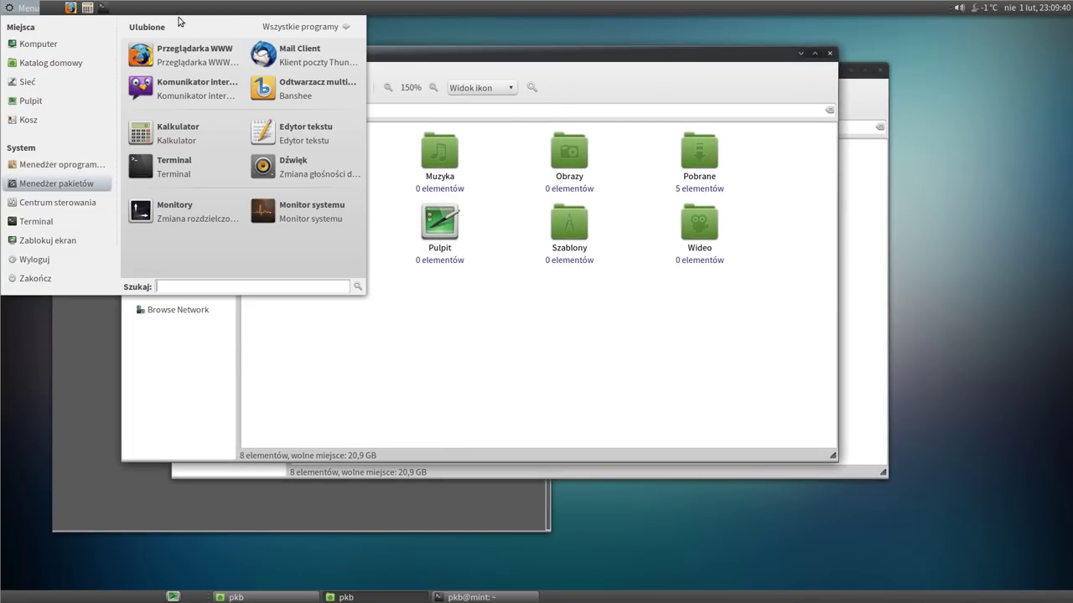
pyautogui.click(316, 29)
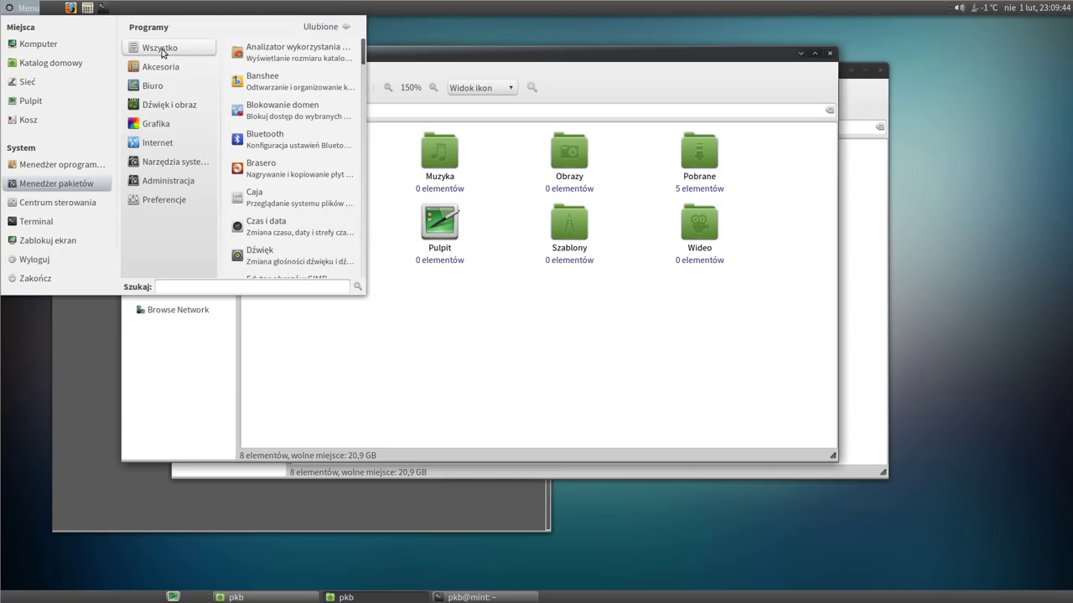
pyautogui.moveTo(163, 192)
pyautogui.moveTo(165, 167)
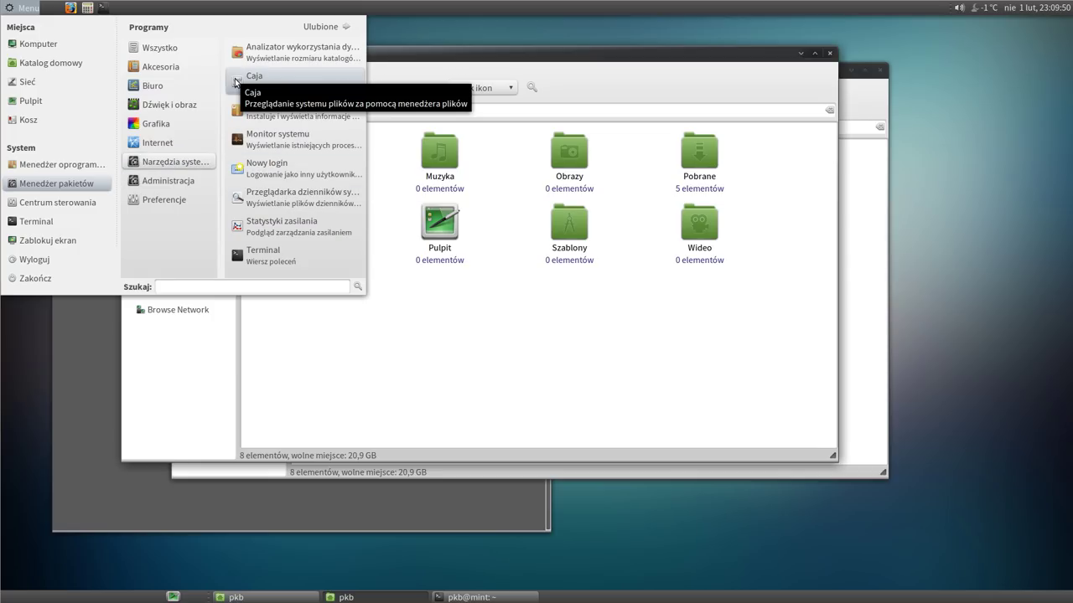
pyautogui.moveTo(256, 82); pyautogui.dragTo(120, 8)
pyautogui.click(404, 31)
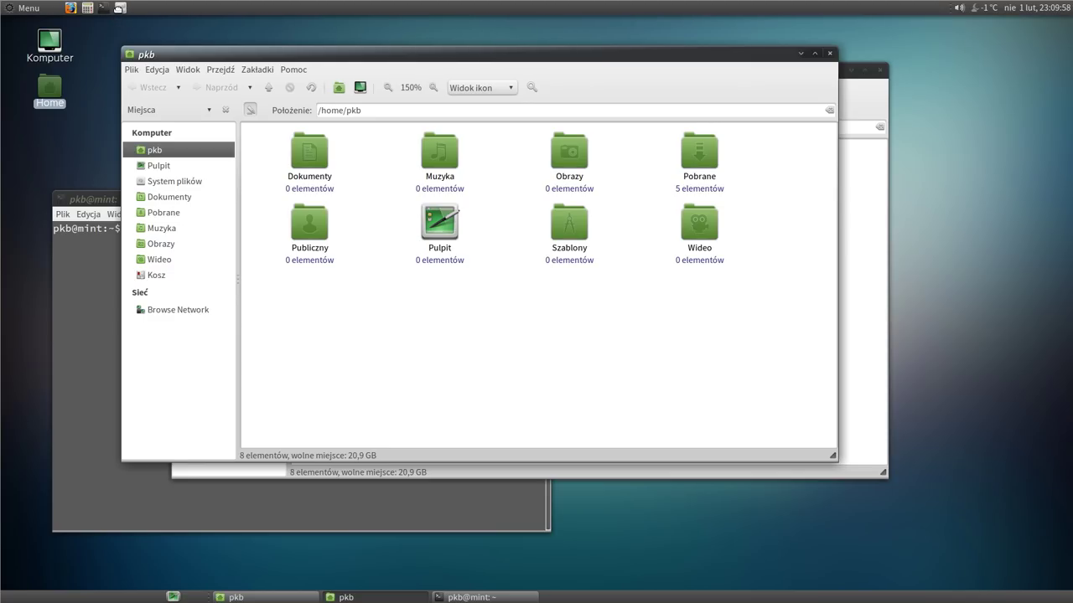
# - Open the icon chooser from the Caja launcher's properties and preview the system-config icons in the apps/48 folder
pyautogui.rightClick(118, 11)
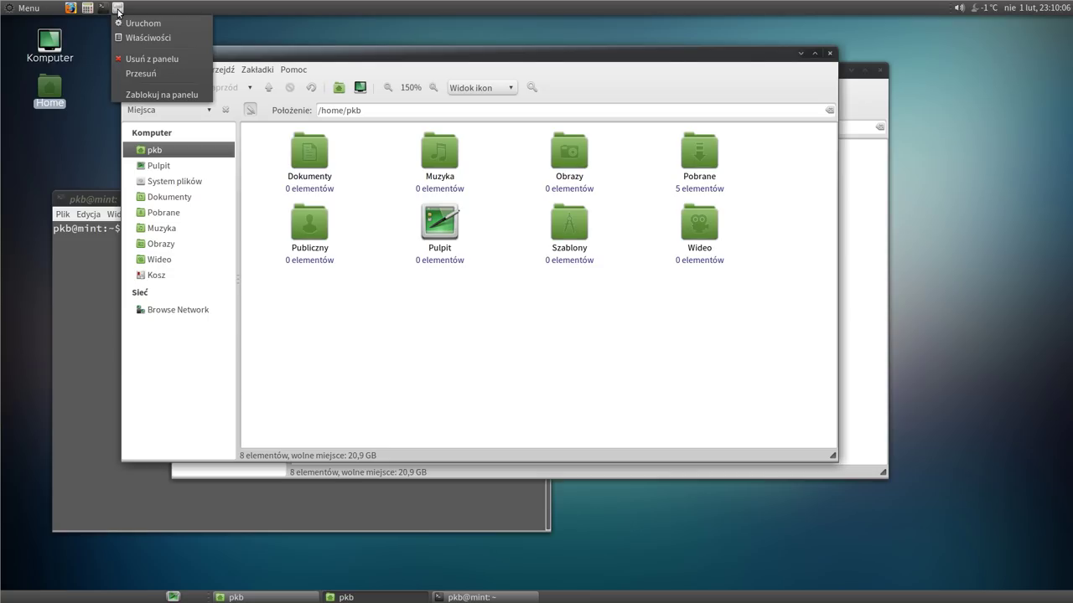
pyautogui.click(182, 39)
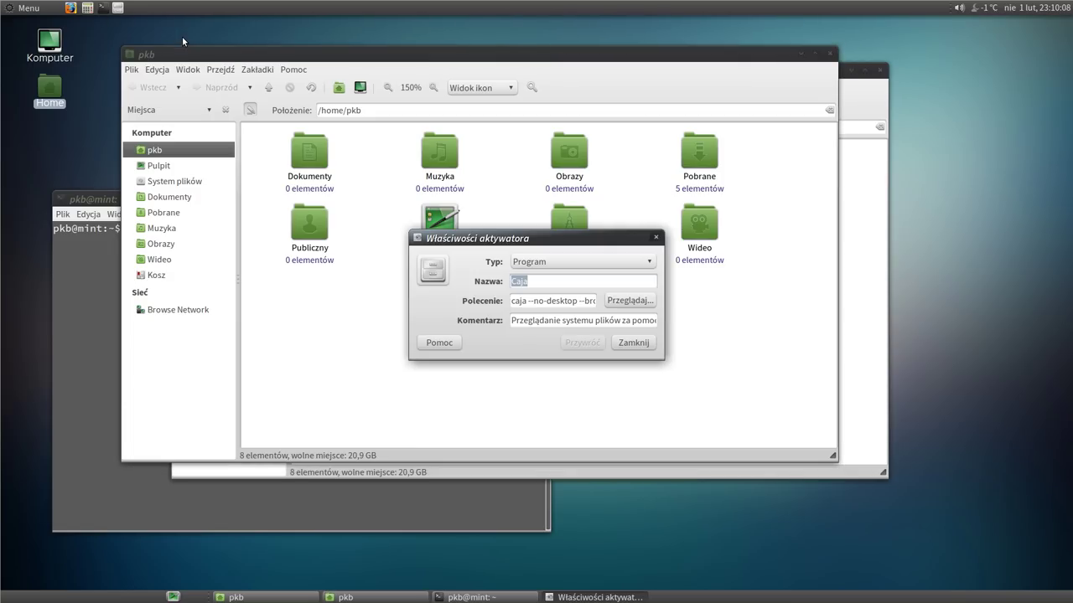
pyautogui.moveTo(507, 239); pyautogui.dragTo(456, 33)
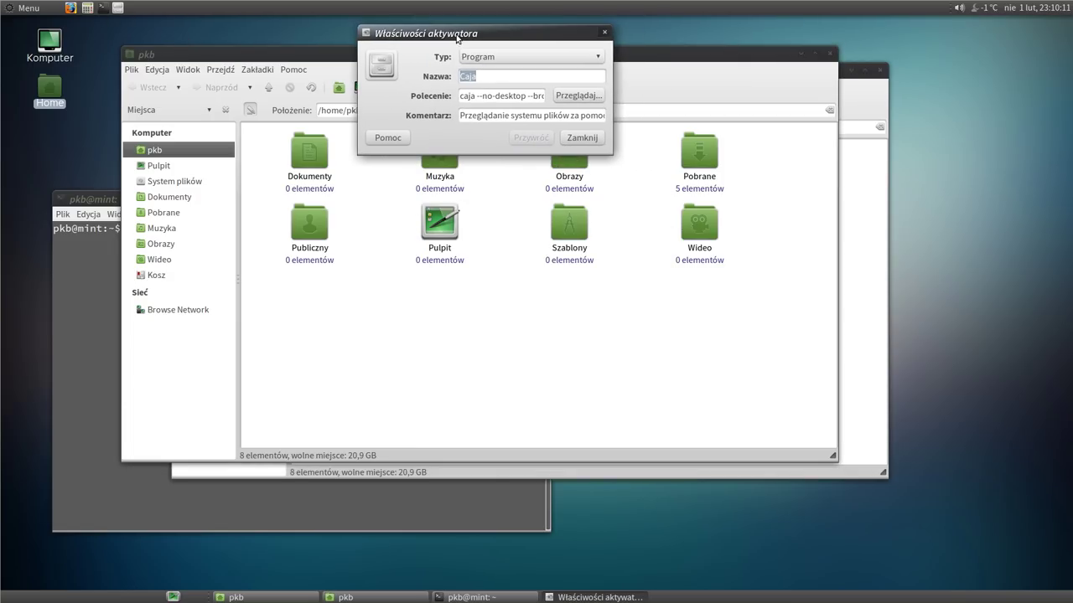
pyautogui.click(381, 67)
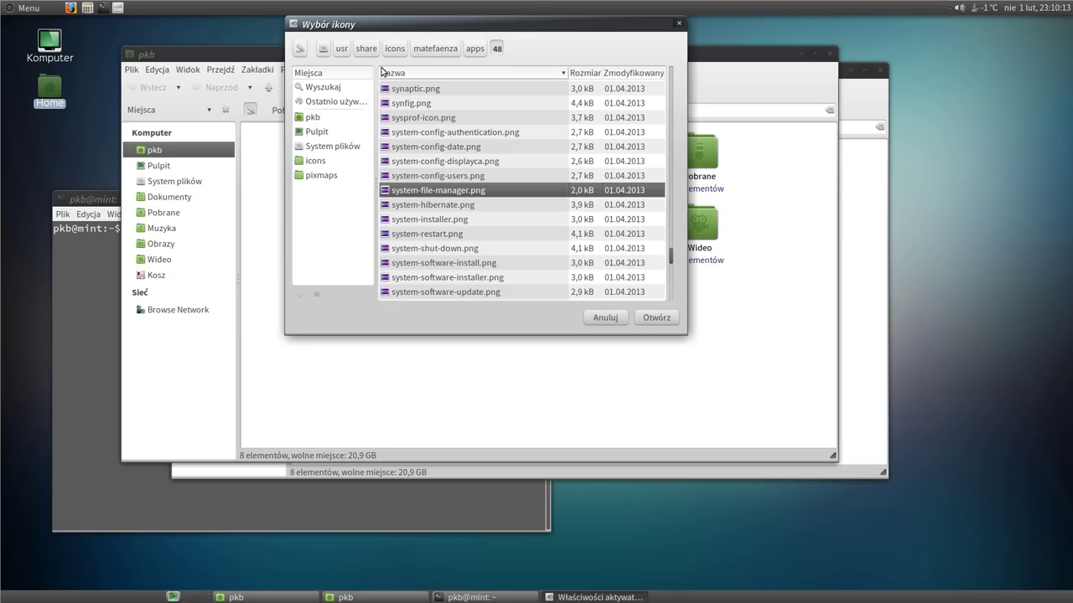
pyautogui.click(434, 177)
pyautogui.click(435, 164)
pyautogui.click(435, 149)
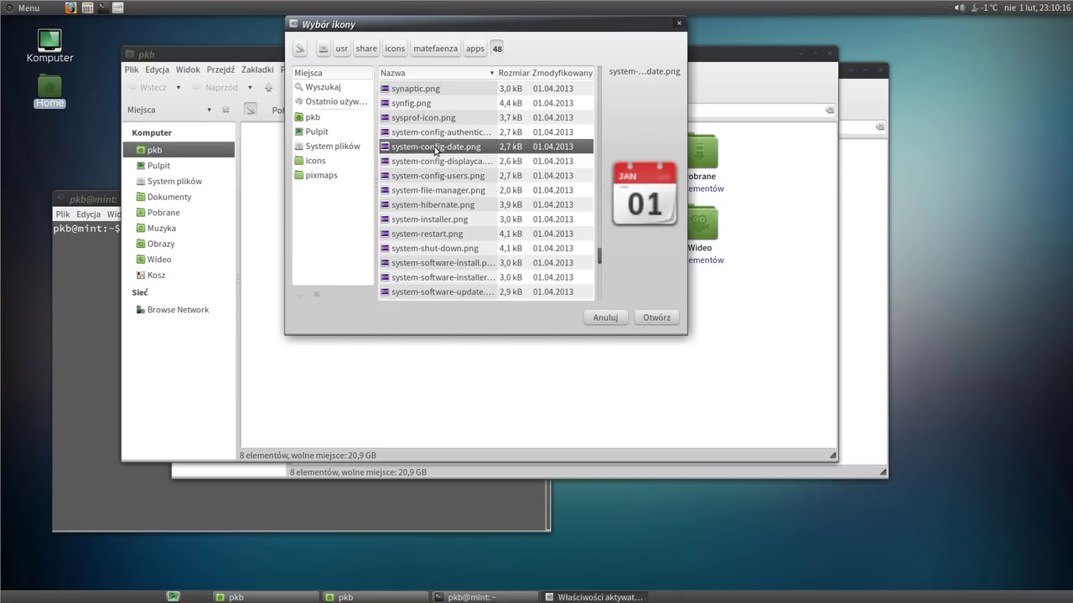
pyautogui.click(433, 134)
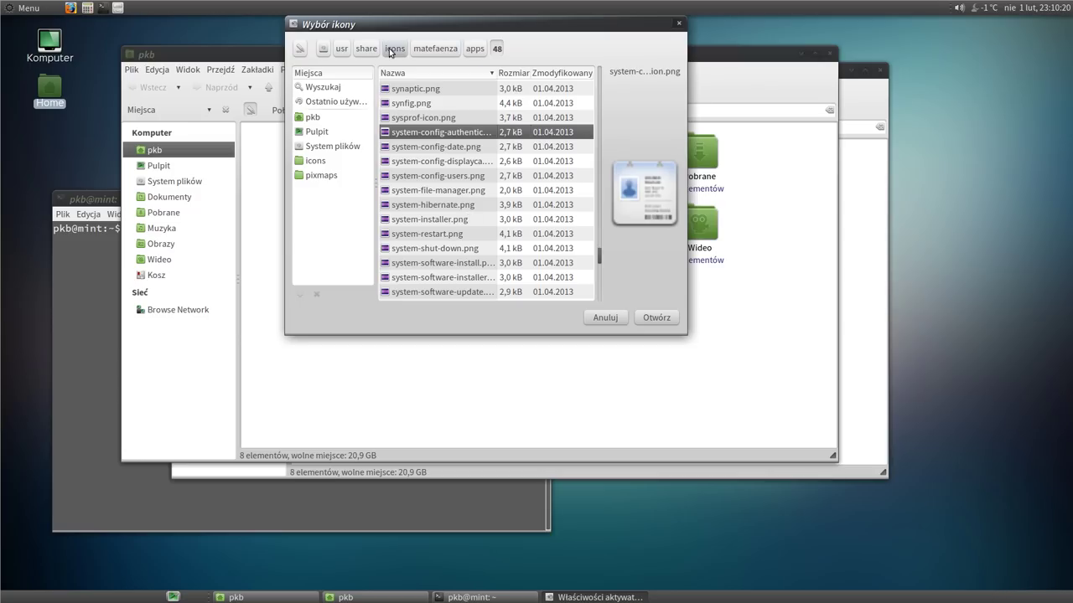
# - Browse the icon chooser to the matefaenza theme's places/scalable folder
pyautogui.click(475, 49)
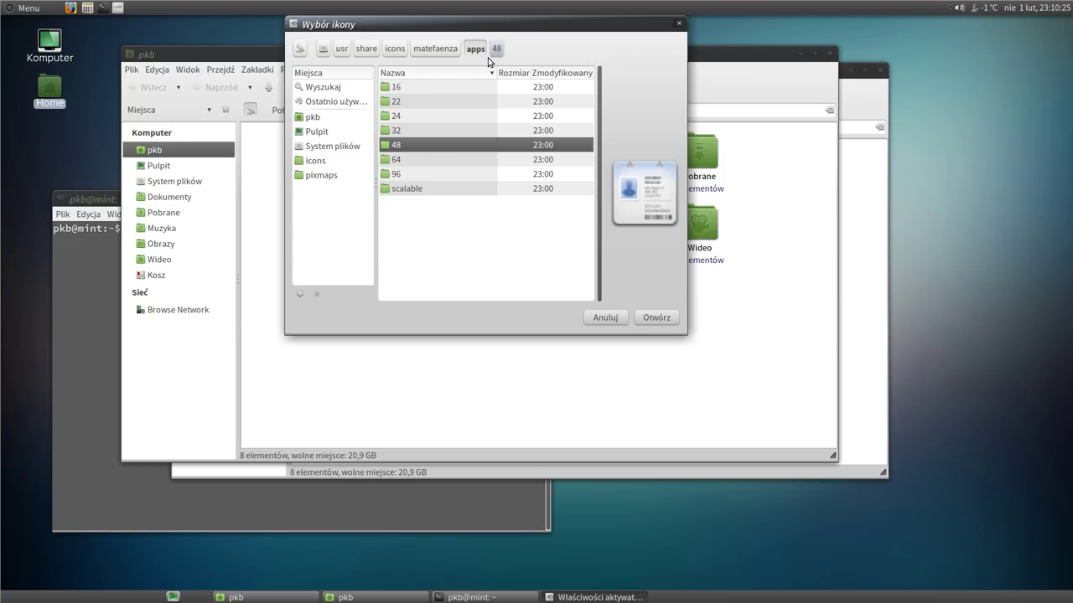
pyautogui.click(439, 52)
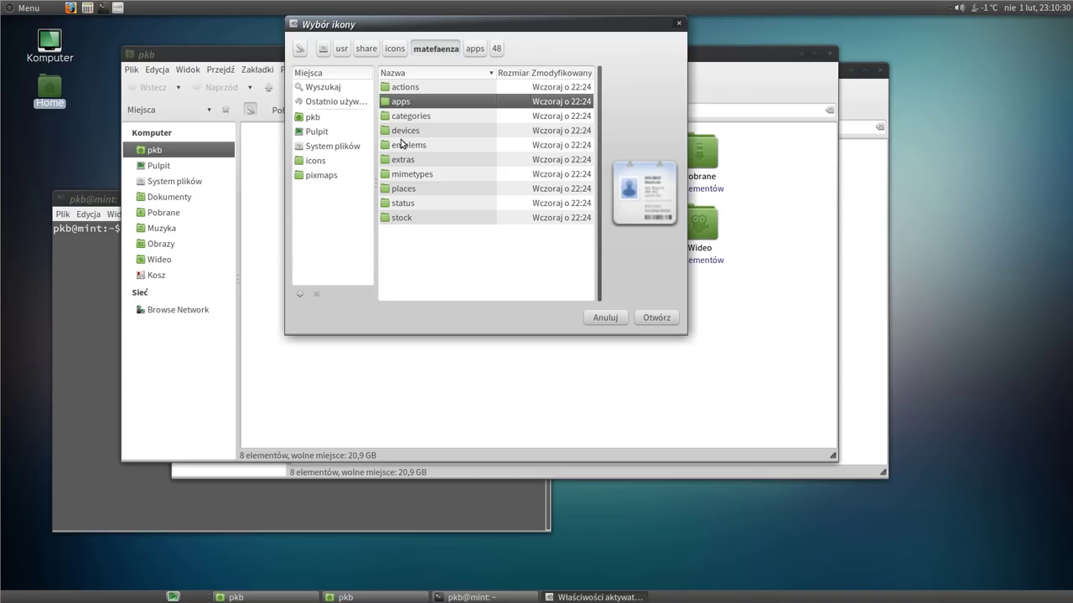
pyautogui.click(404, 192)
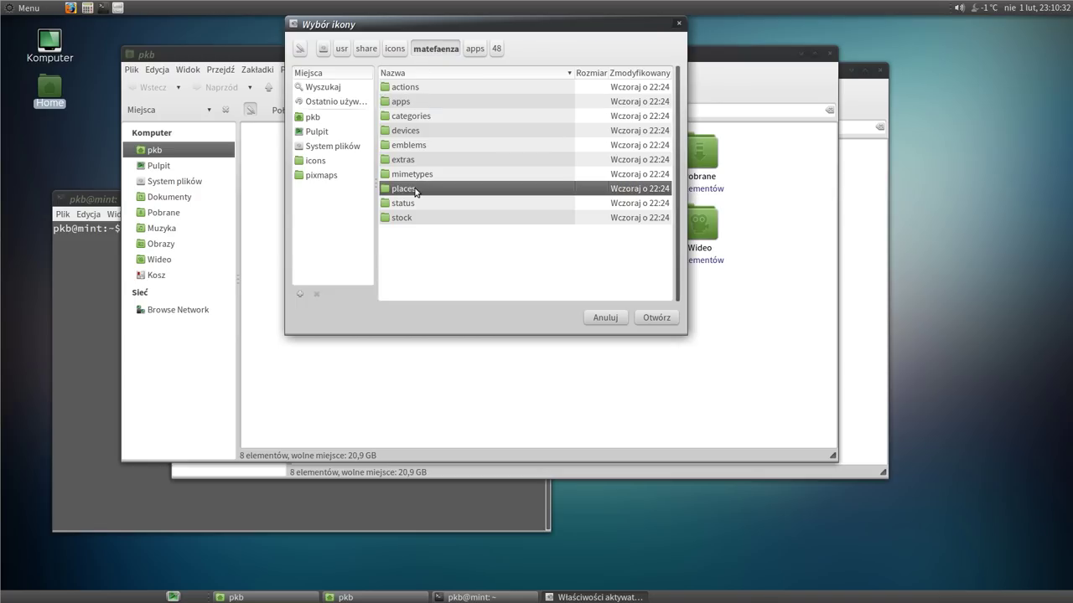
pyautogui.doubleClick(415, 192)
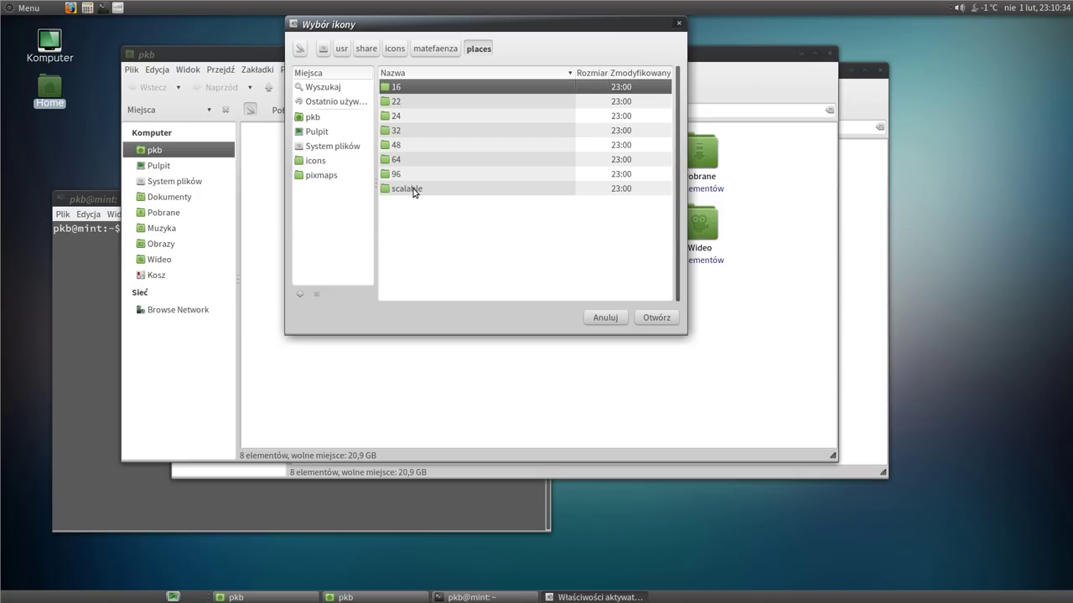
pyautogui.doubleClick(413, 189)
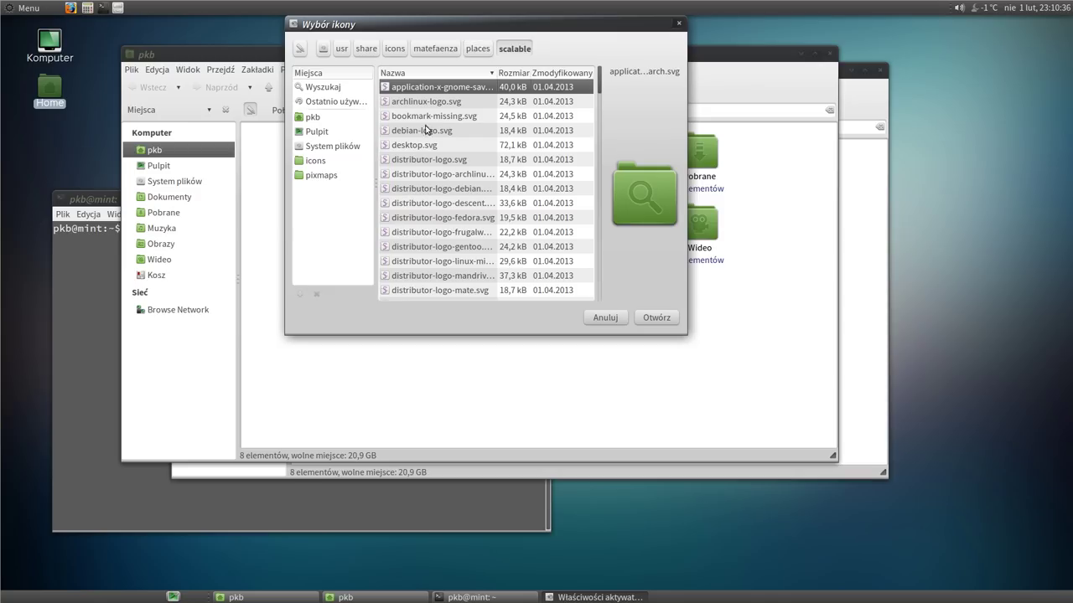
# - Set folder_home.svg as the Caja launcher's icon and close the launcher properties
pyautogui.moveTo(600, 83); pyautogui.dragTo(598, 117)
pyautogui.click(409, 141)
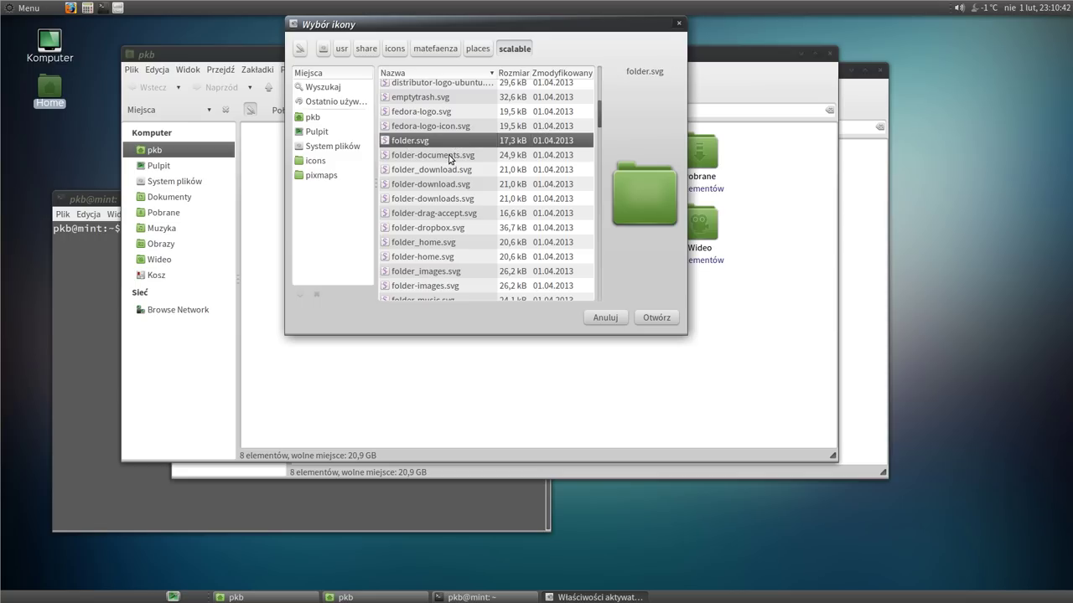
pyautogui.click(417, 243)
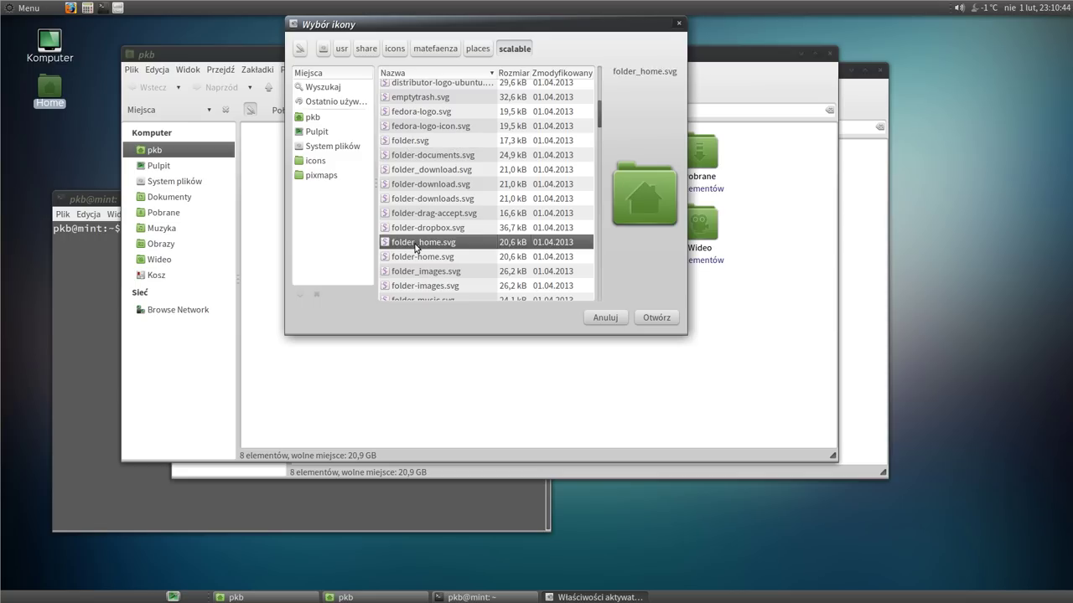
pyautogui.click(658, 319)
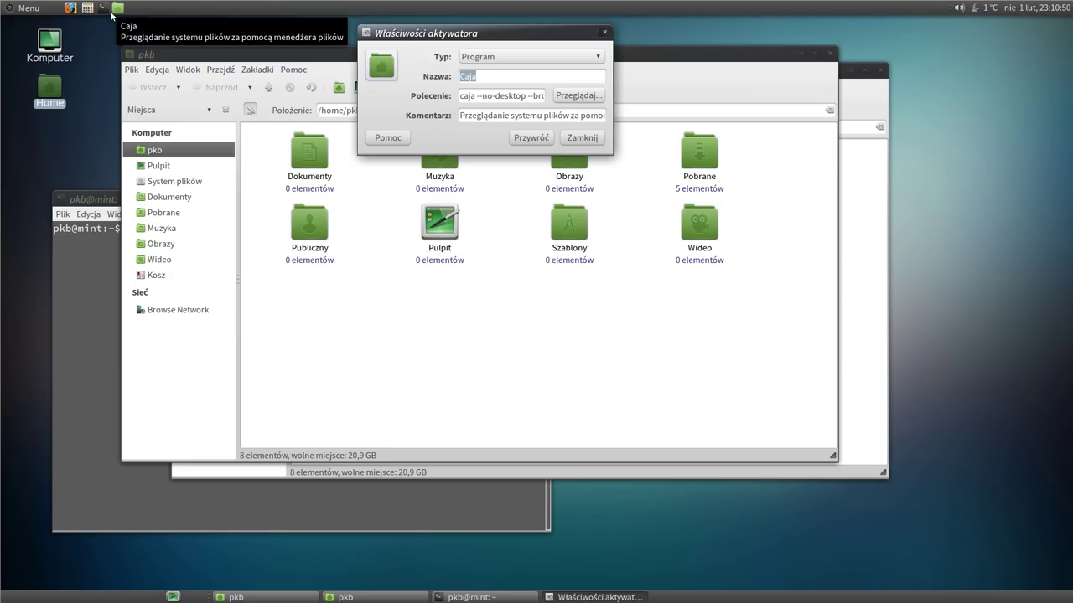
pyautogui.click(587, 138)
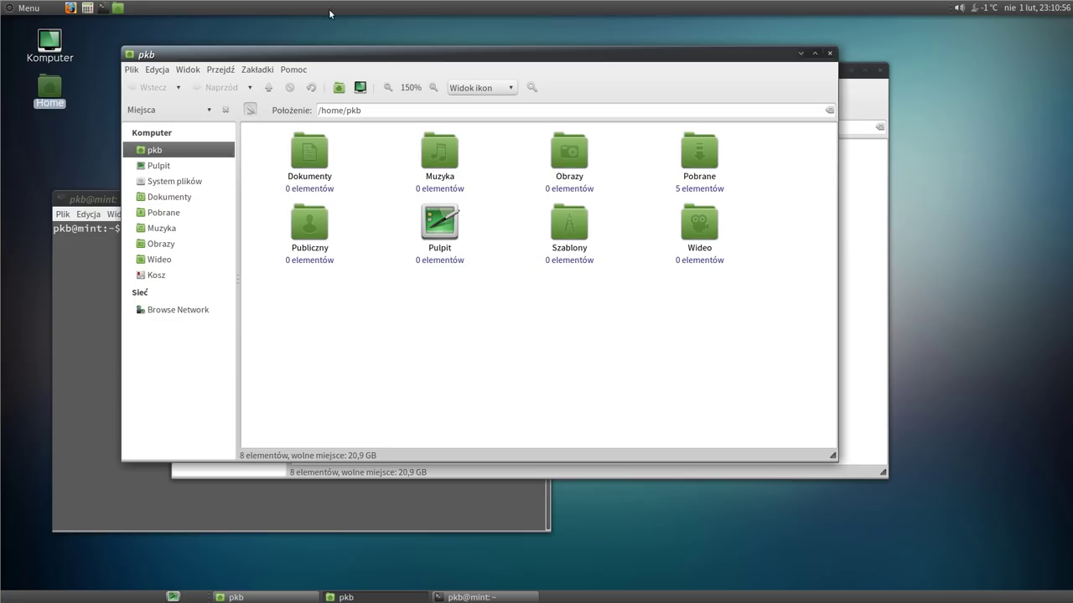
# - Open the add-to-panel window for the upper panel and close both home folder windows and the terminal
pyautogui.rightClick(514, 13)
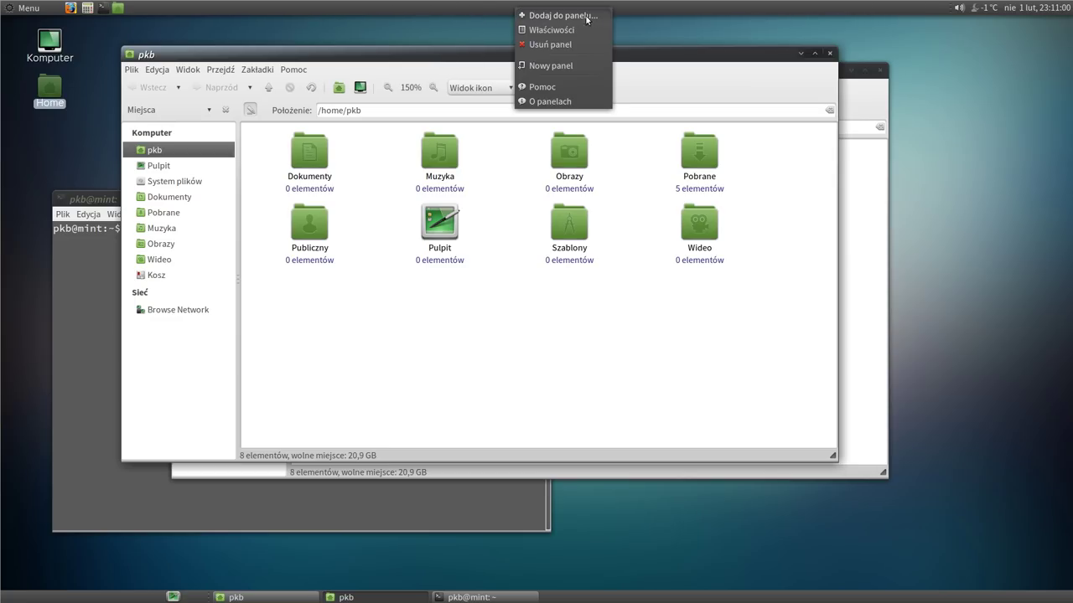
pyautogui.click(539, 15)
pyautogui.moveTo(521, 159); pyautogui.dragTo(553, 40)
pyautogui.click(831, 55)
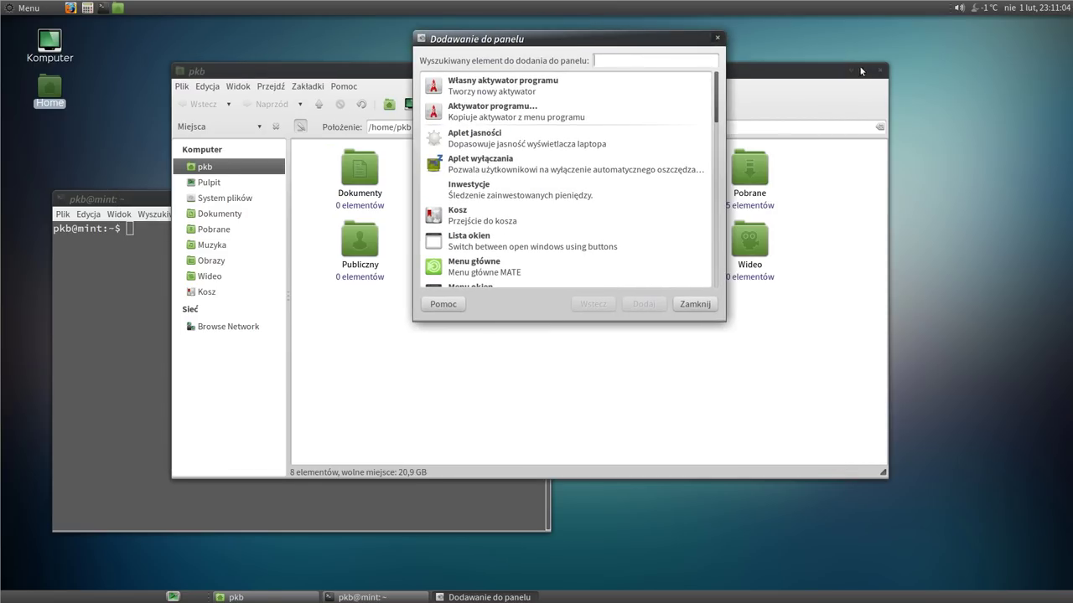
pyautogui.click(883, 71)
pyautogui.click(387, 204)
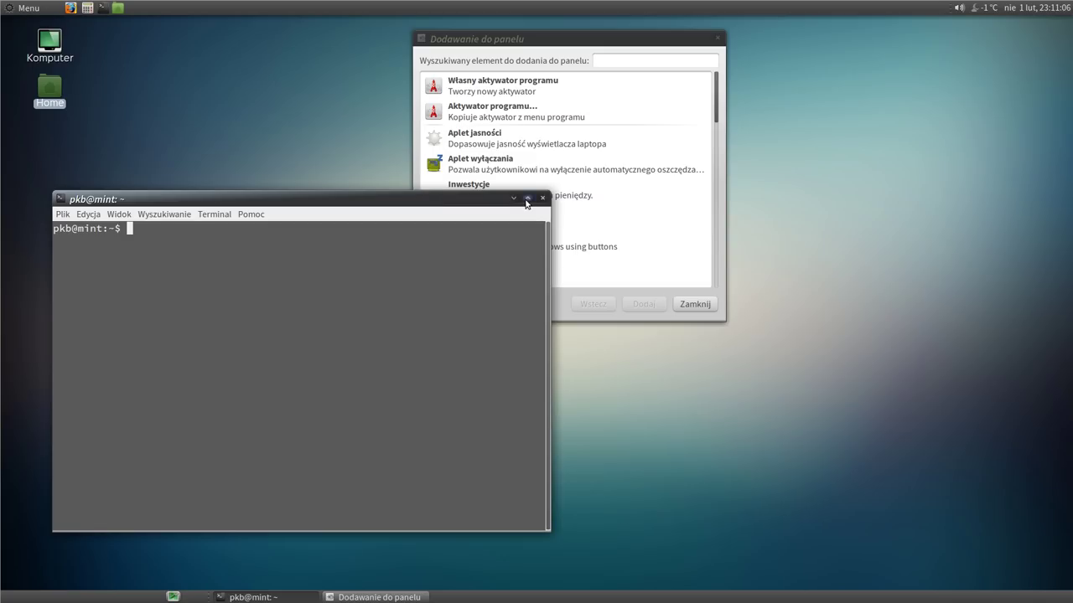
pyautogui.click(543, 200)
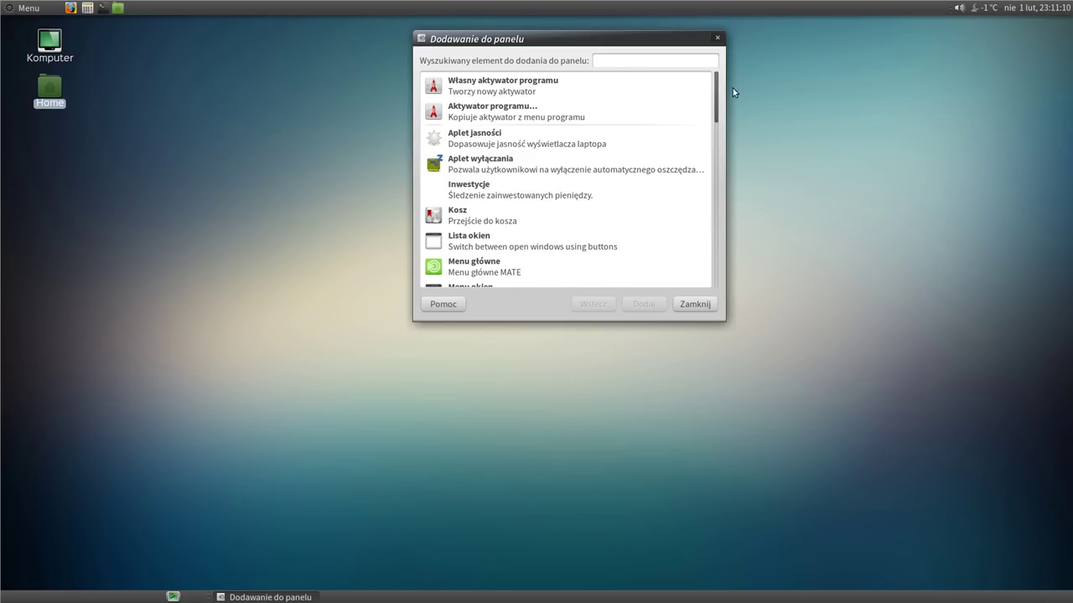
# - Add the Monitor systemu applet to the upper panel
pyautogui.moveTo(720, 89); pyautogui.dragTo(715, 129)
pyautogui.click(468, 257)
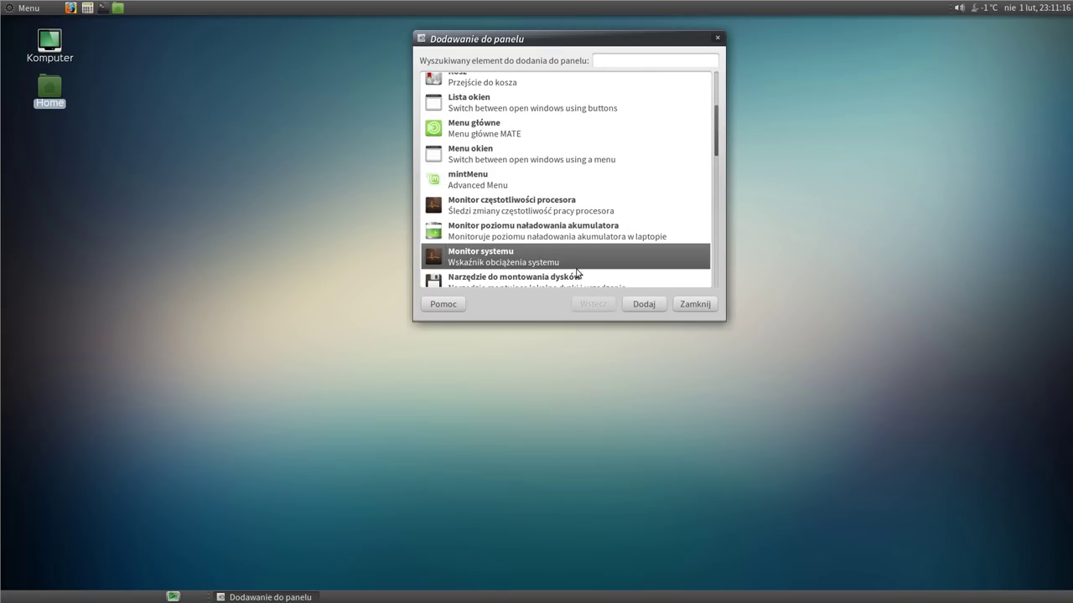
pyautogui.click(644, 305)
pyautogui.moveTo(533, 14)
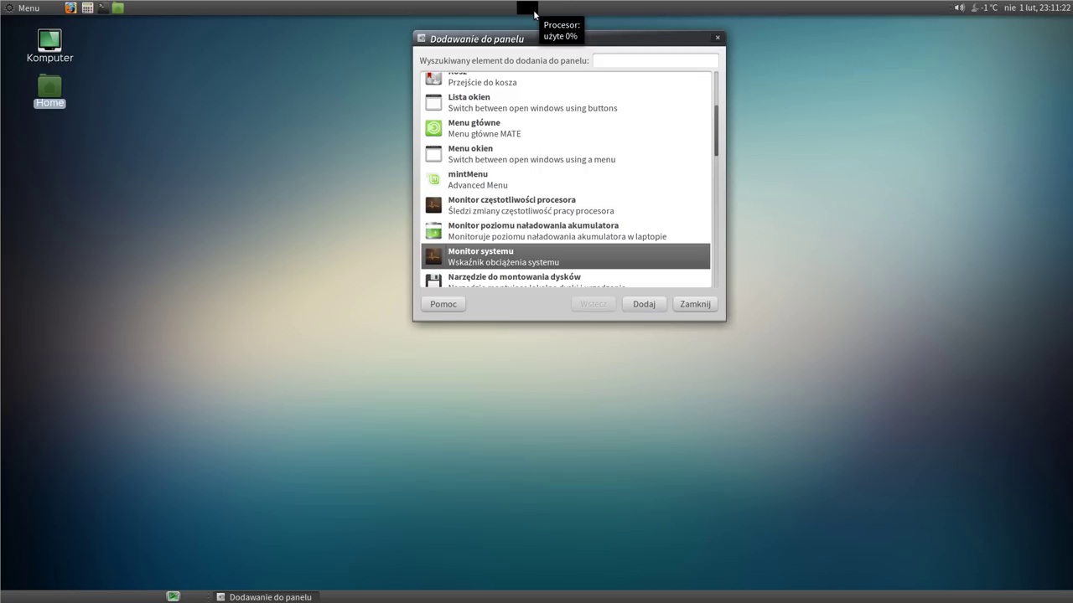
# - Place a second Monitor systemu applet on the upper panel and remove it again
pyautogui.moveTo(435, 259); pyautogui.dragTo(614, 10)
pyautogui.rightClick(617, 10)
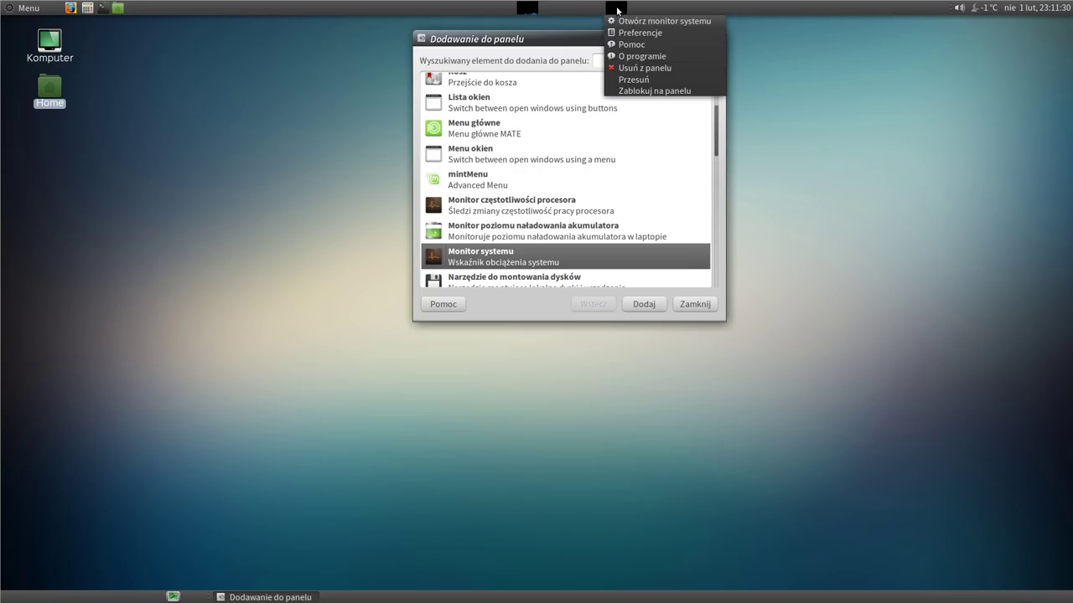
pyautogui.click(634, 68)
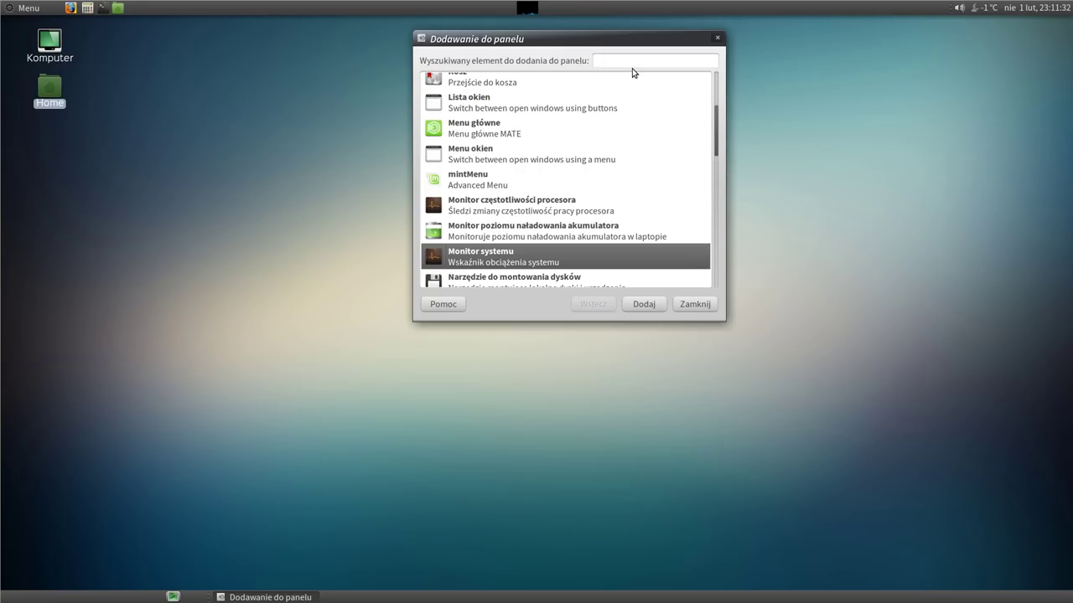
# - Enable monitoring of Pamięć, Sieć, Obciążenie and Dysk twardy in the system monitor applet's preferences
pyautogui.rightClick(530, 9)
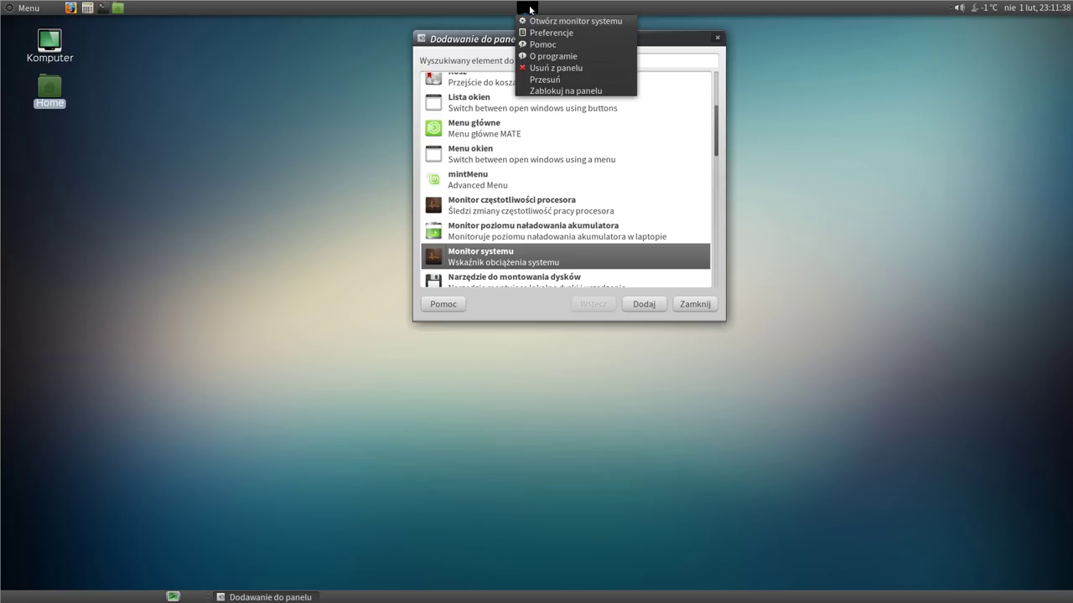
pyautogui.click(532, 34)
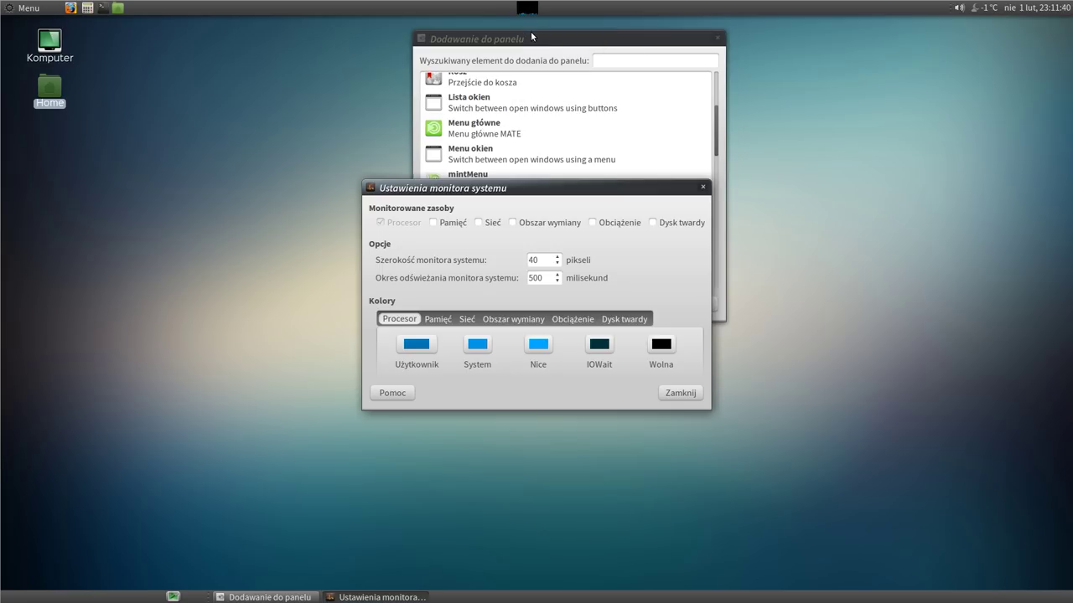
pyautogui.click(434, 223)
pyautogui.click(481, 223)
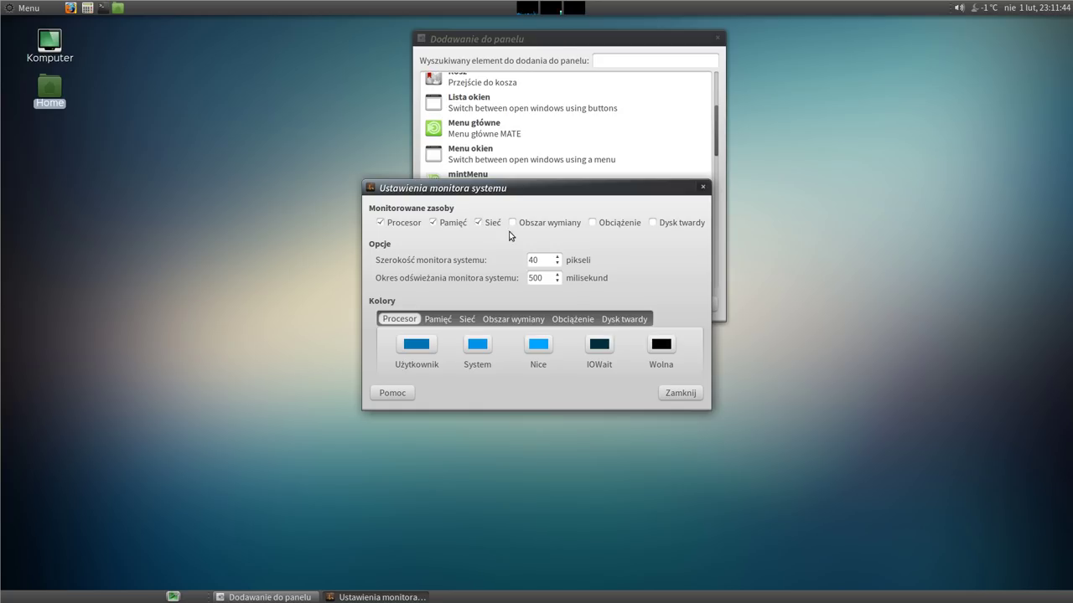
pyautogui.click(593, 223)
pyautogui.click(651, 225)
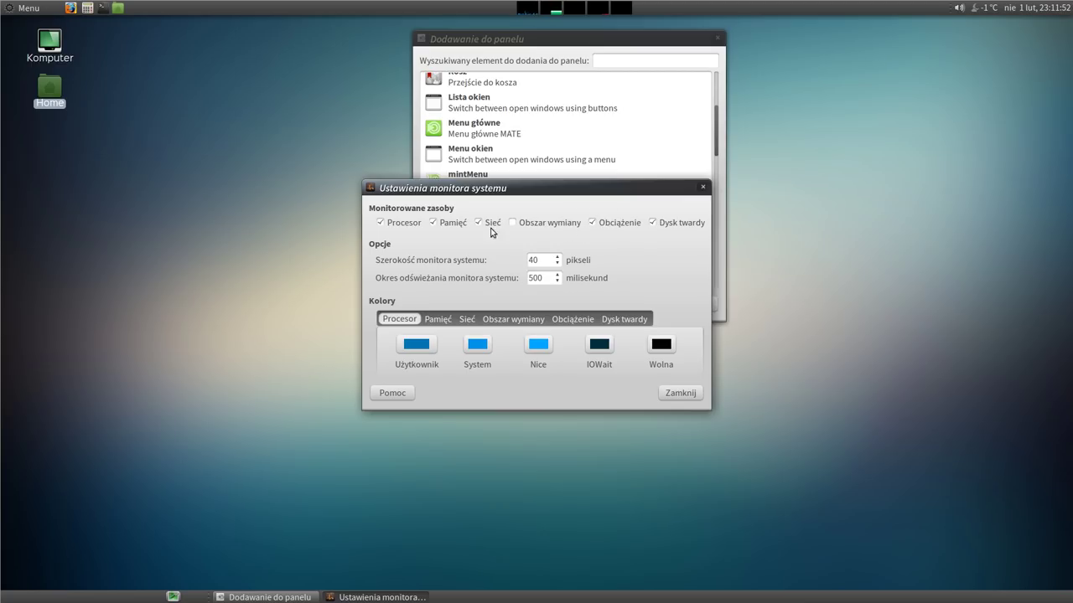
# - Disable Procesor monitoring, set the system monitor width to 150 pixels and close the preferences
pyautogui.click(380, 223)
pyautogui.moveTo(557, 257); pyautogui.dragTo(557, 257)
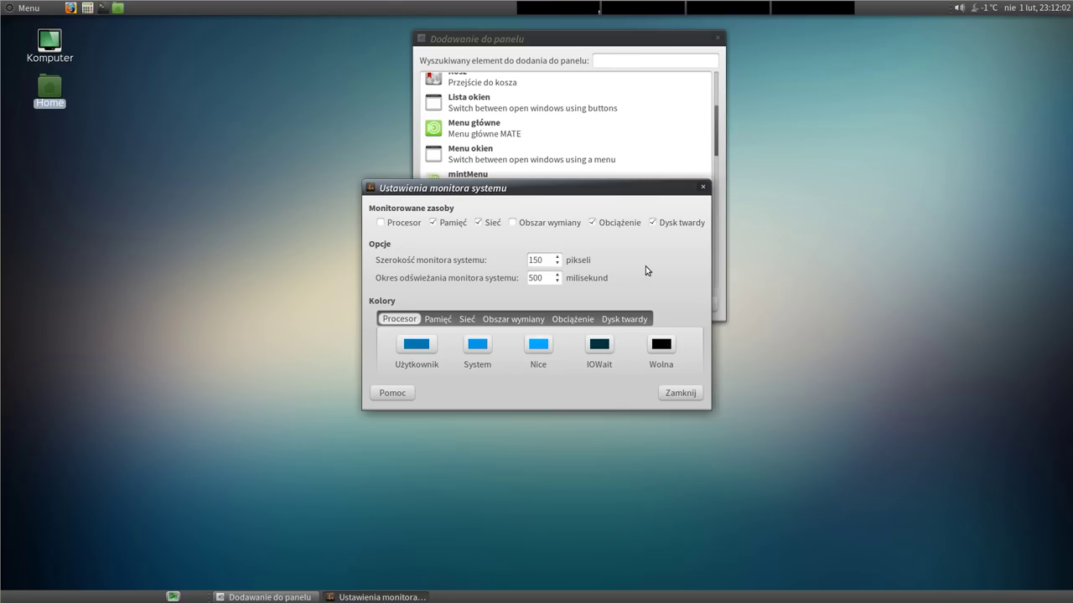
pyautogui.click(680, 393)
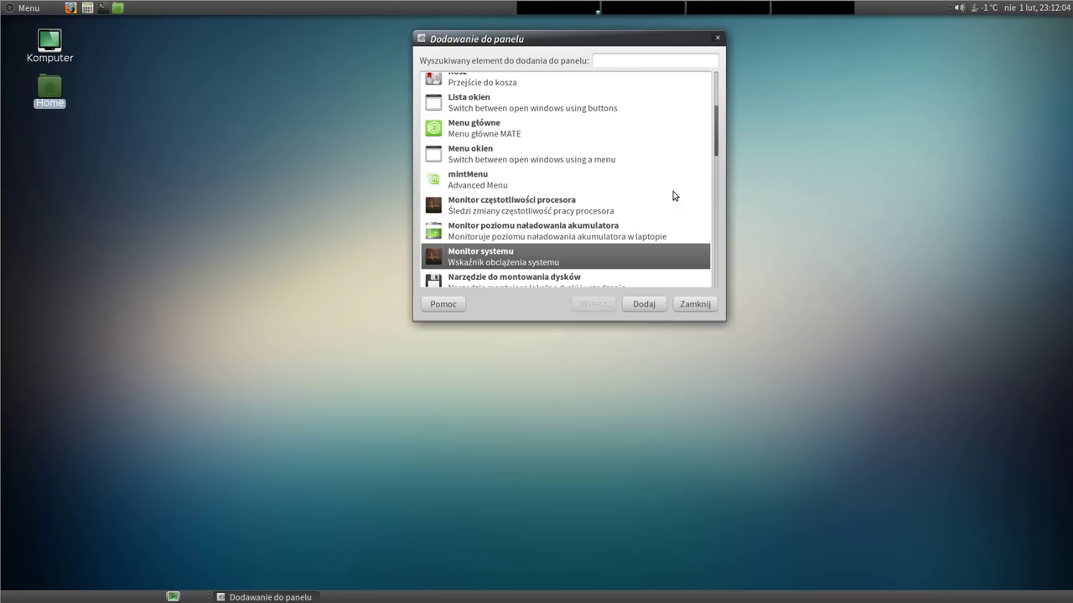
# - Move the system monitor applet along the panel closer to the volume indicator, and shift the add-to-panel window lower on the desktop
pyautogui.moveTo(675, 11); pyautogui.dragTo(746, 10)
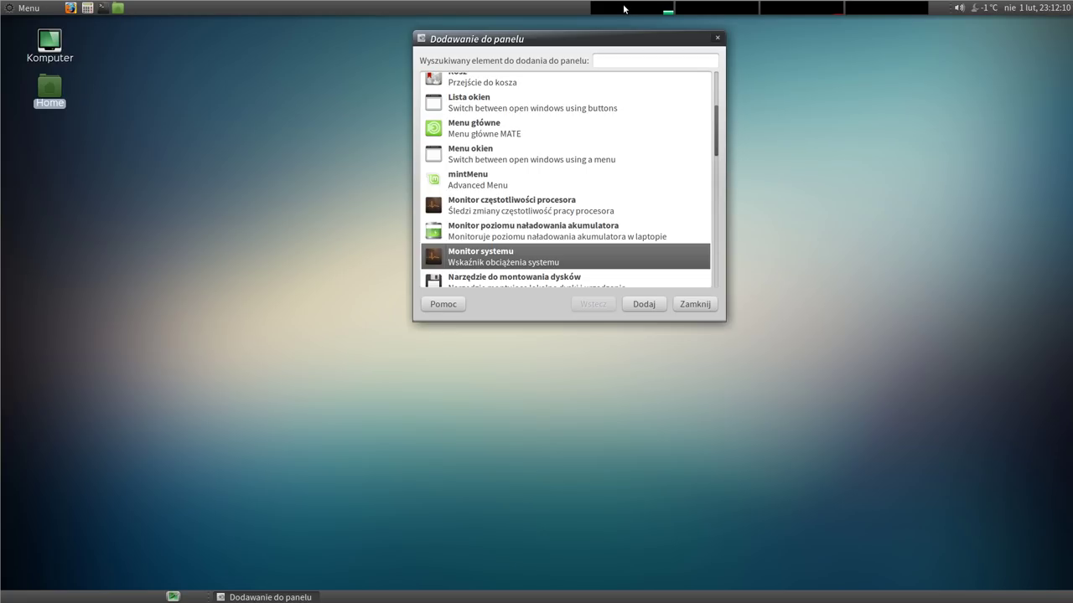
pyautogui.moveTo(632, 10)
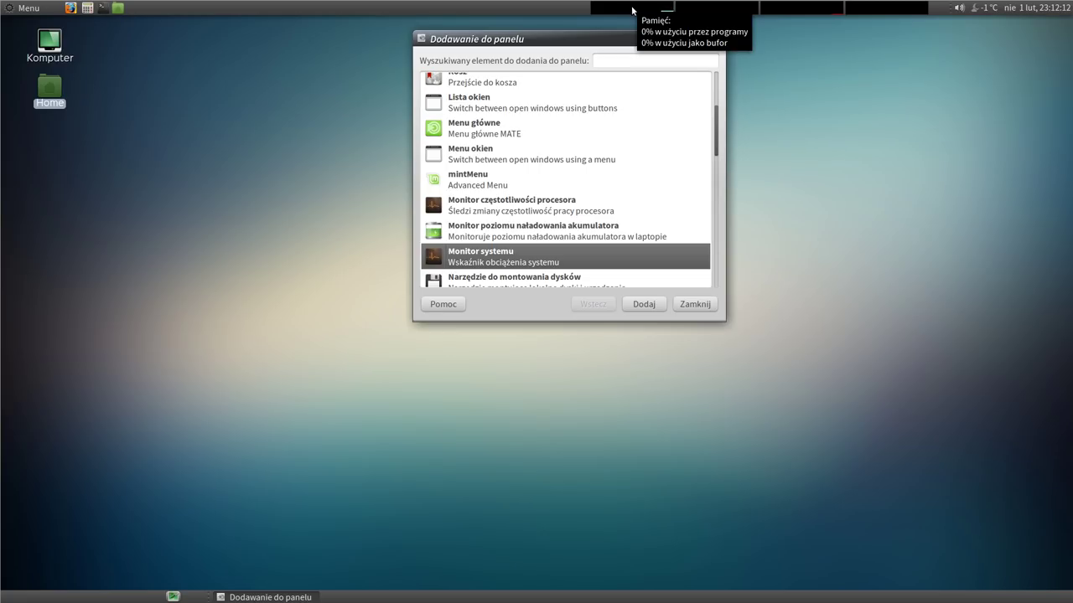
pyautogui.moveTo(713, 10)
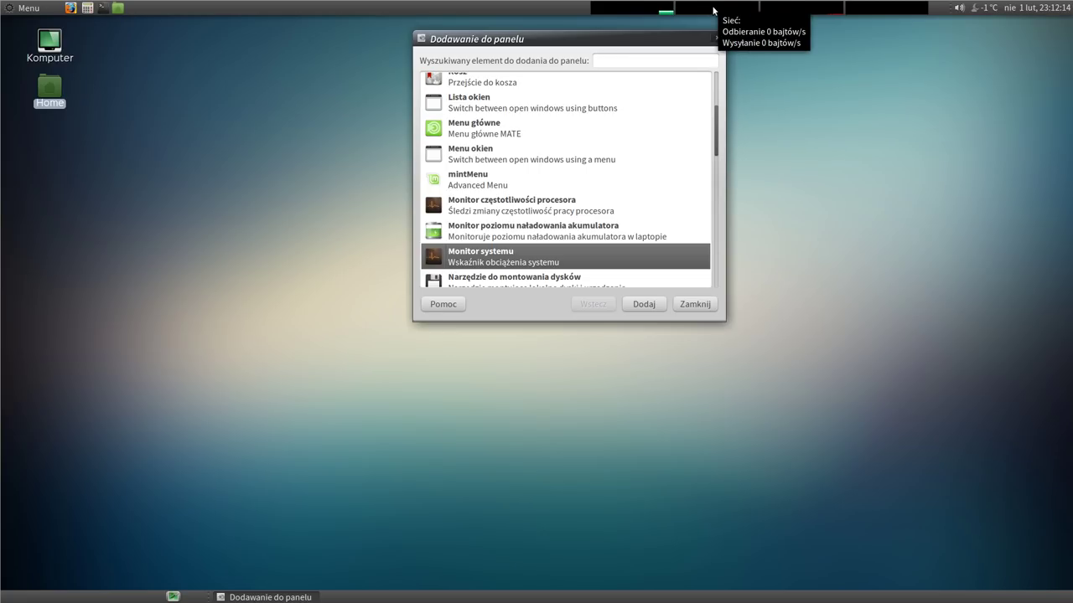
pyautogui.moveTo(779, 10)
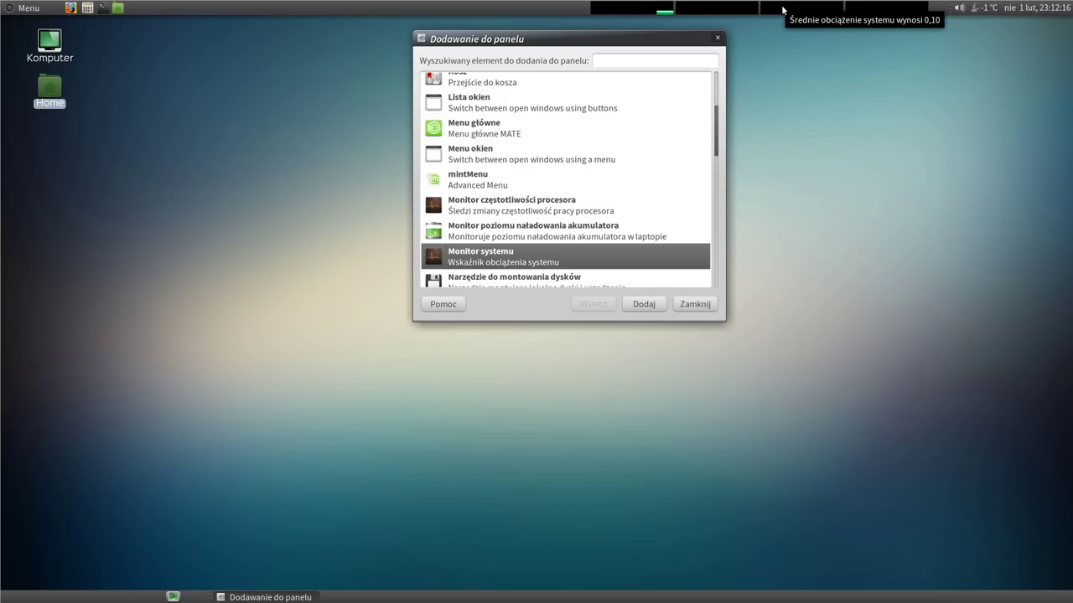
pyautogui.moveTo(891, 13)
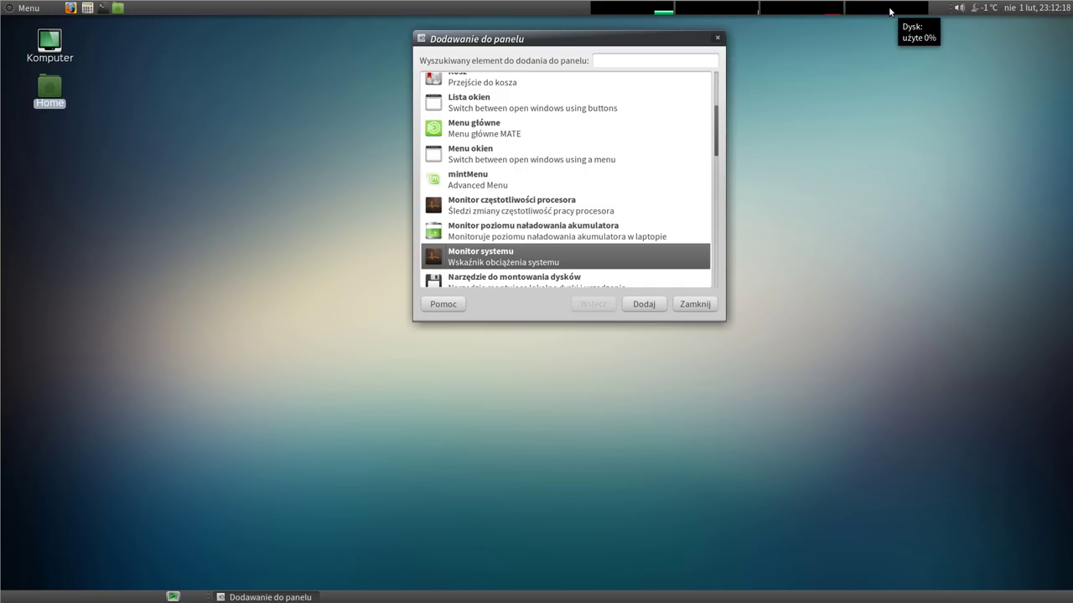
pyautogui.hotkey('alt', 'F7')
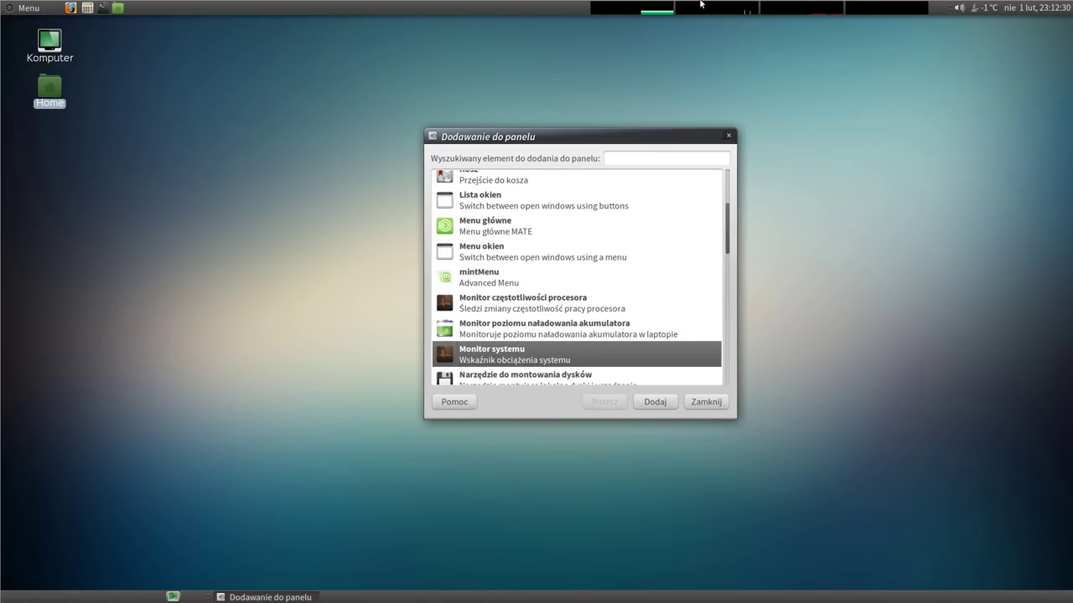
# - Enable Procesor monitoring in the system monitor applet's preferences, reduce its width to 135 pixels and close the preferences
pyautogui.rightClick(621, 15)
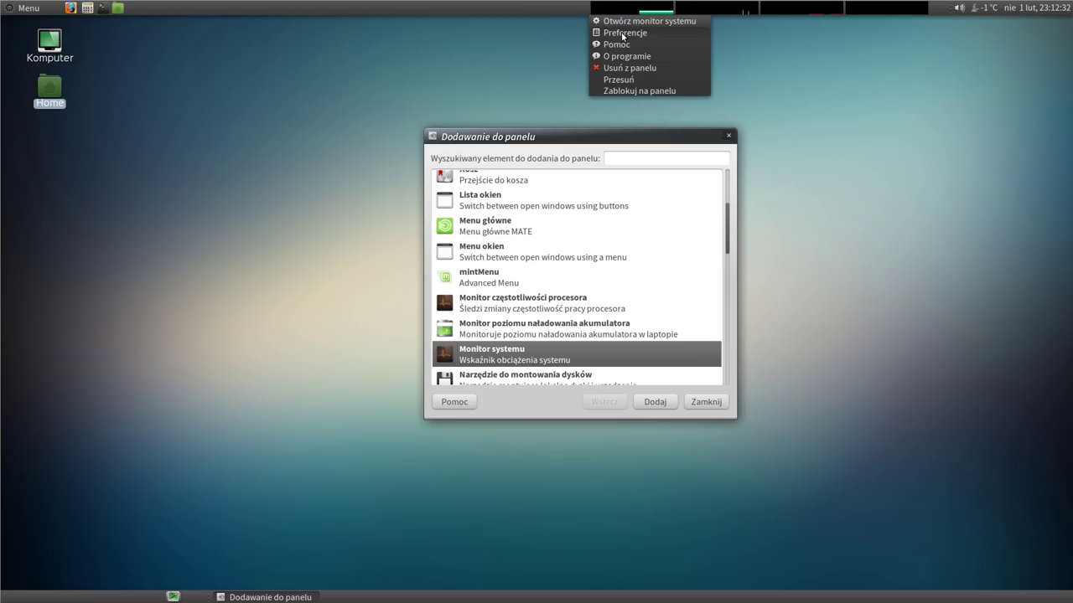
pyautogui.click(621, 30)
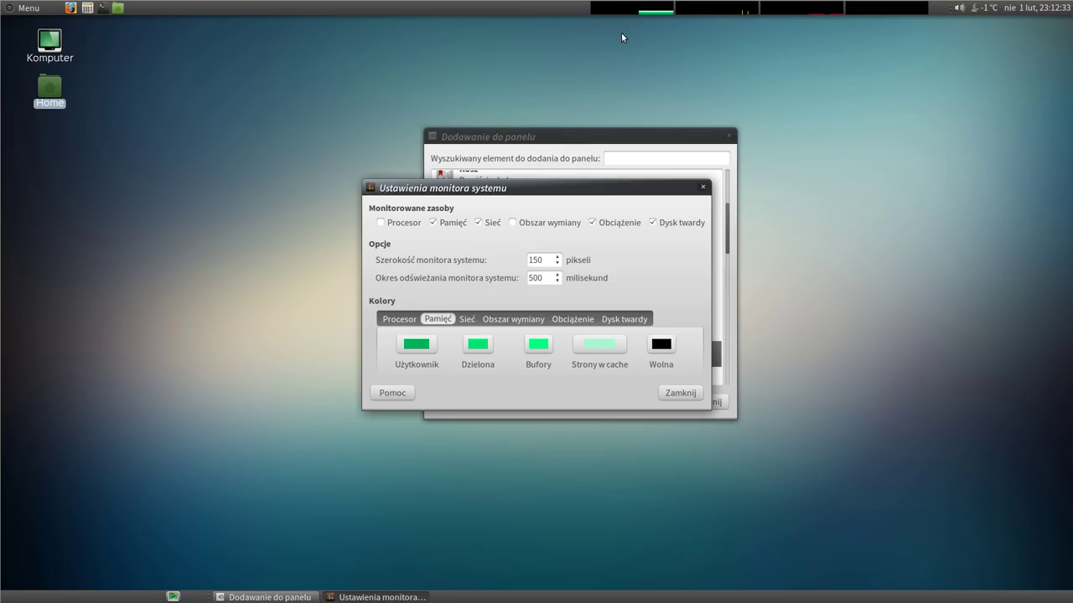
pyautogui.click(381, 223)
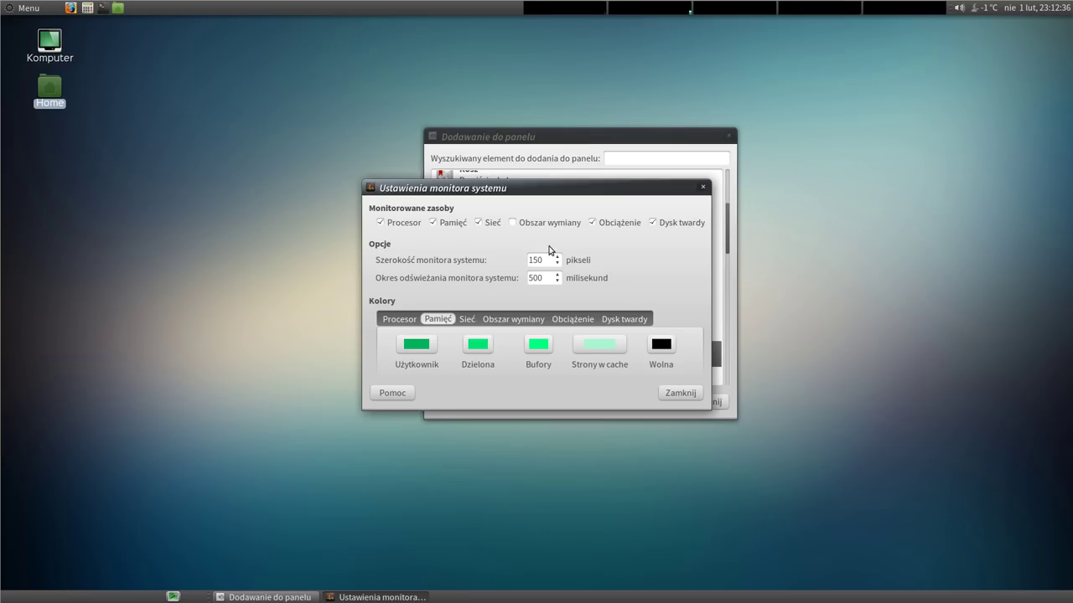
pyautogui.click(558, 264)
pyautogui.click(558, 264)
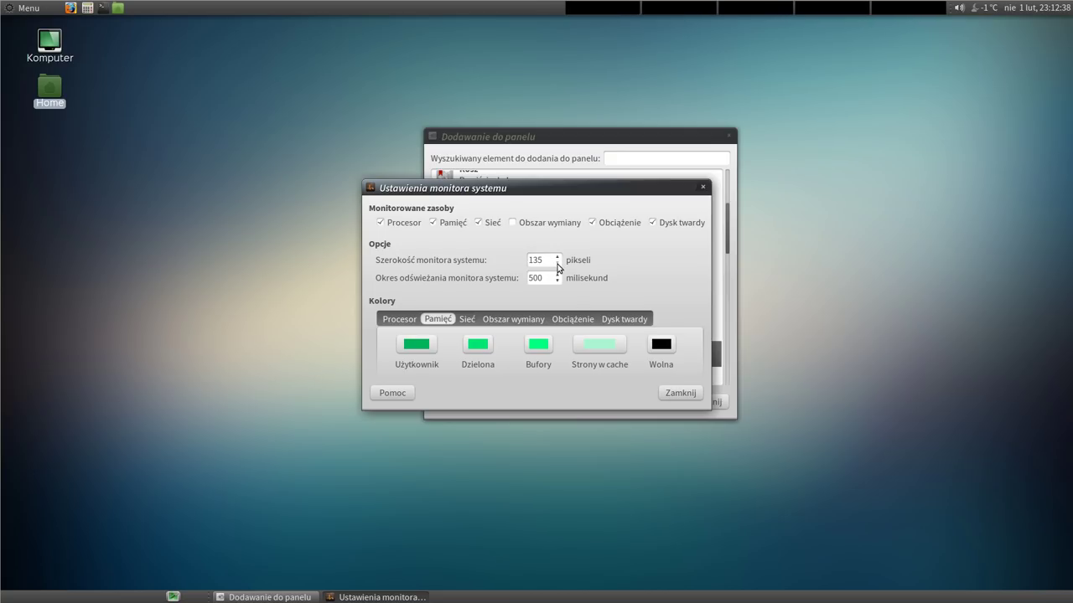
pyautogui.click(689, 397)
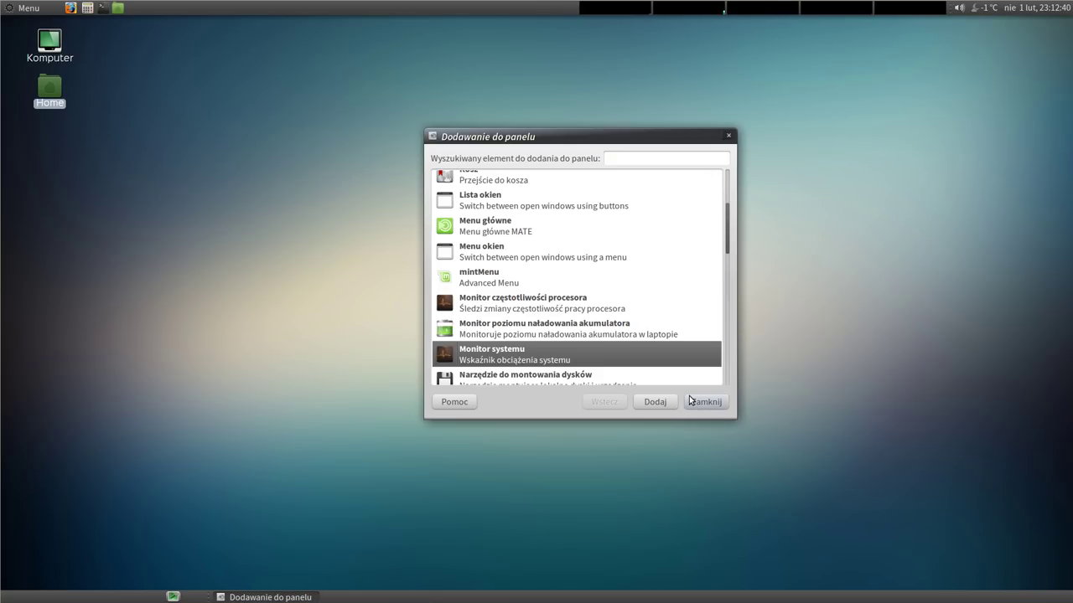
# - Add the Pasek menu applet to the lower panel and move it to the panel's far end
pyautogui.moveTo(642, 141); pyautogui.dragTo(660, 90)
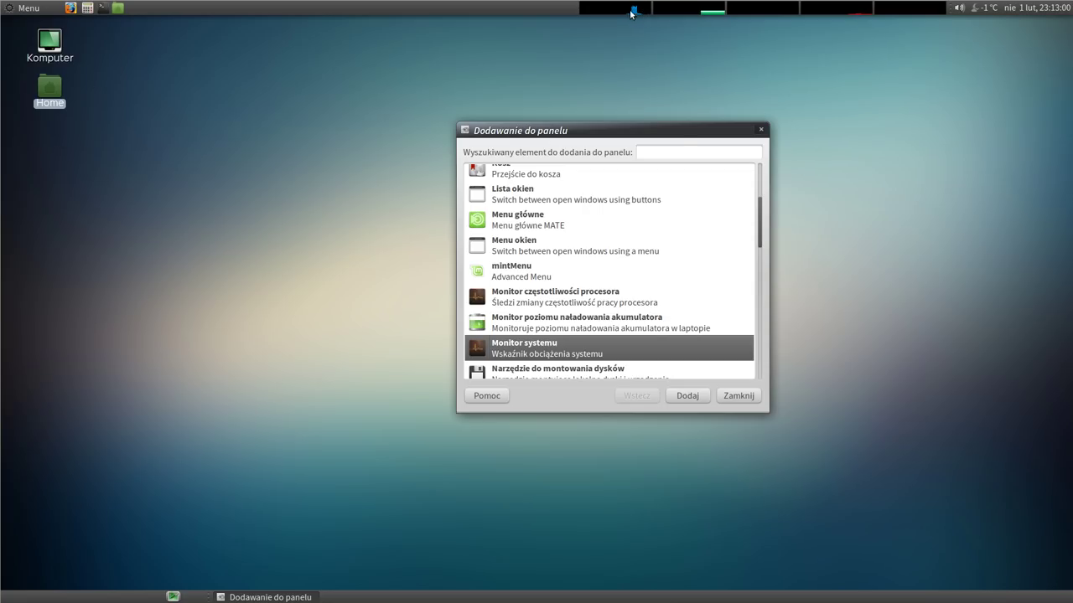
pyautogui.moveTo(676, 132); pyautogui.dragTo(625, 76)
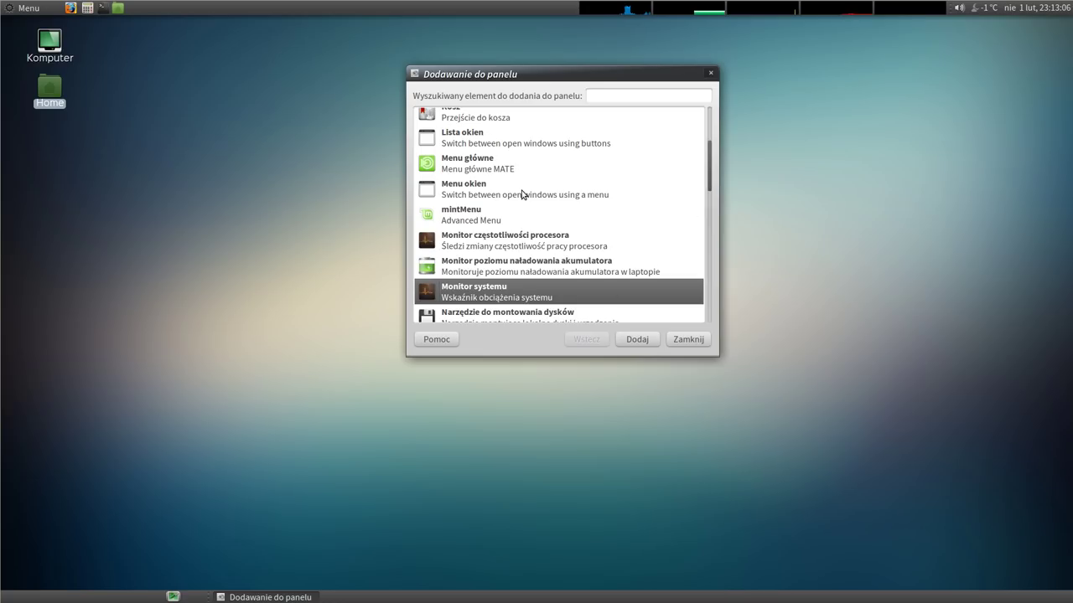
pyautogui.moveTo(710, 159); pyautogui.dragTo(702, 218)
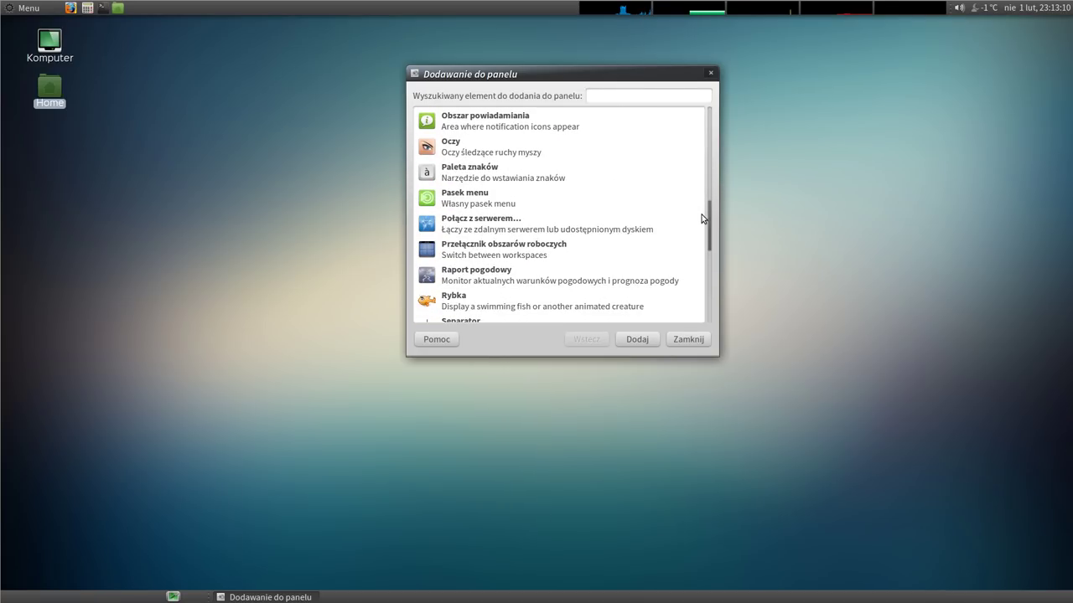
pyautogui.moveTo(459, 205); pyautogui.dragTo(76, 597)
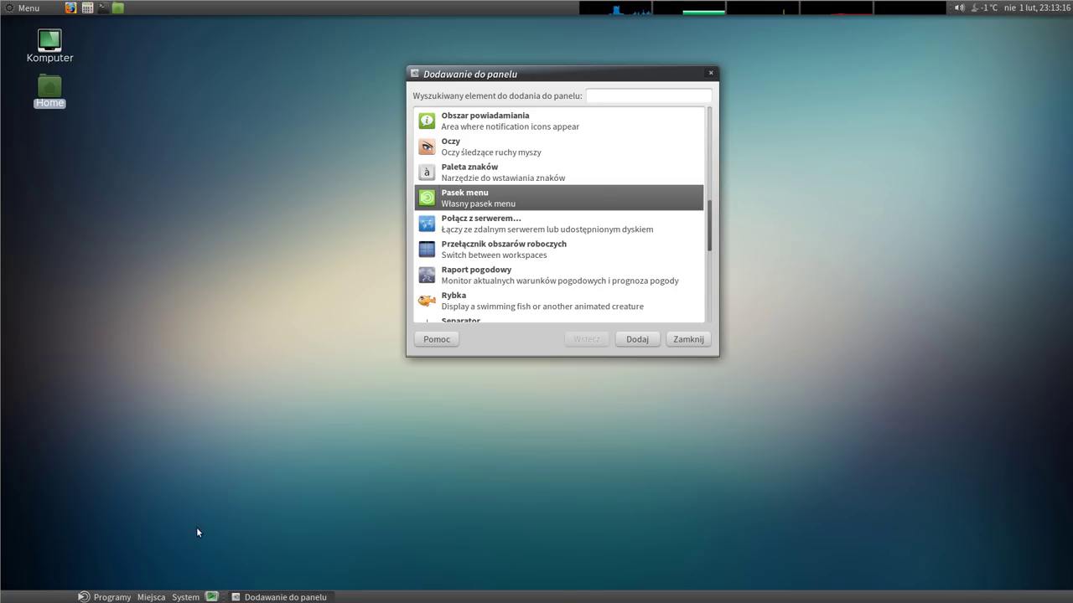
pyautogui.moveTo(140, 596); pyautogui.dragTo(59, 598)
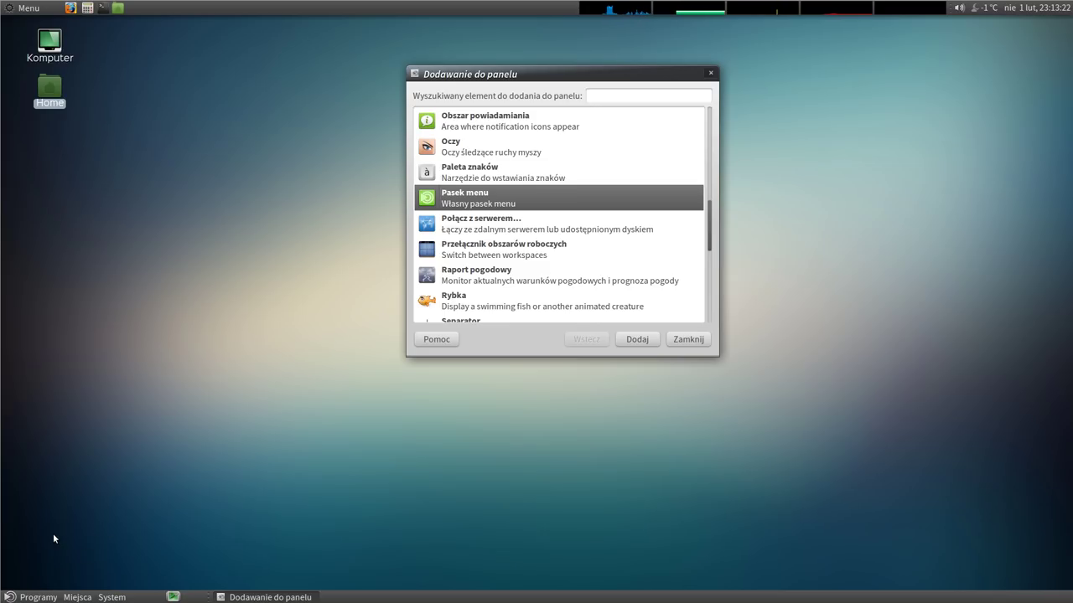
# - Examine the Programy, Miejsca and System entries of the new menu bar, opening and closing the Wygląd preferences
pyautogui.click(34, 597)
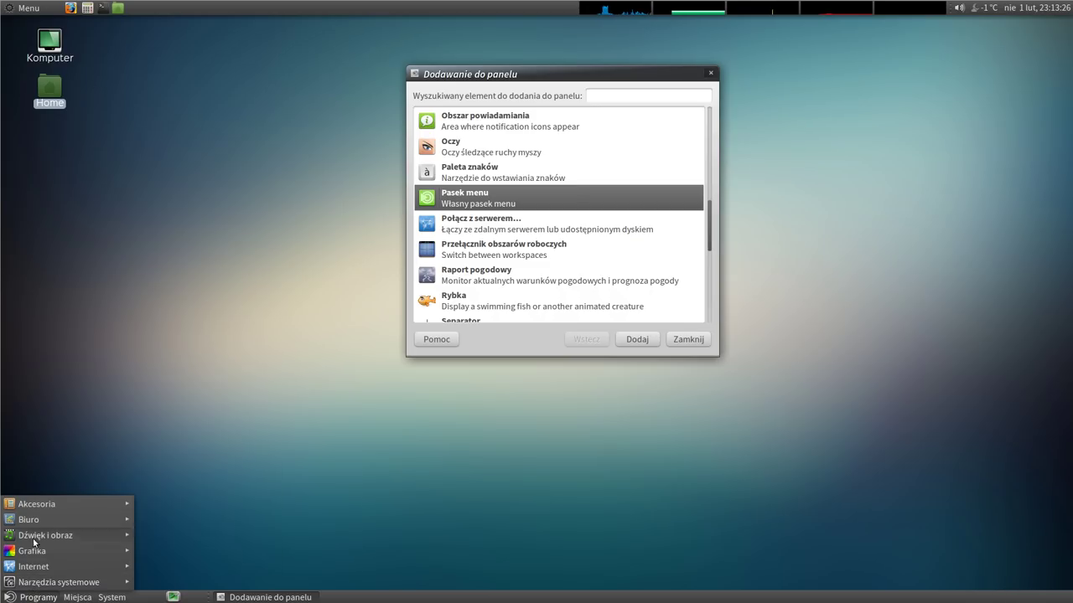
pyautogui.moveTo(74, 598)
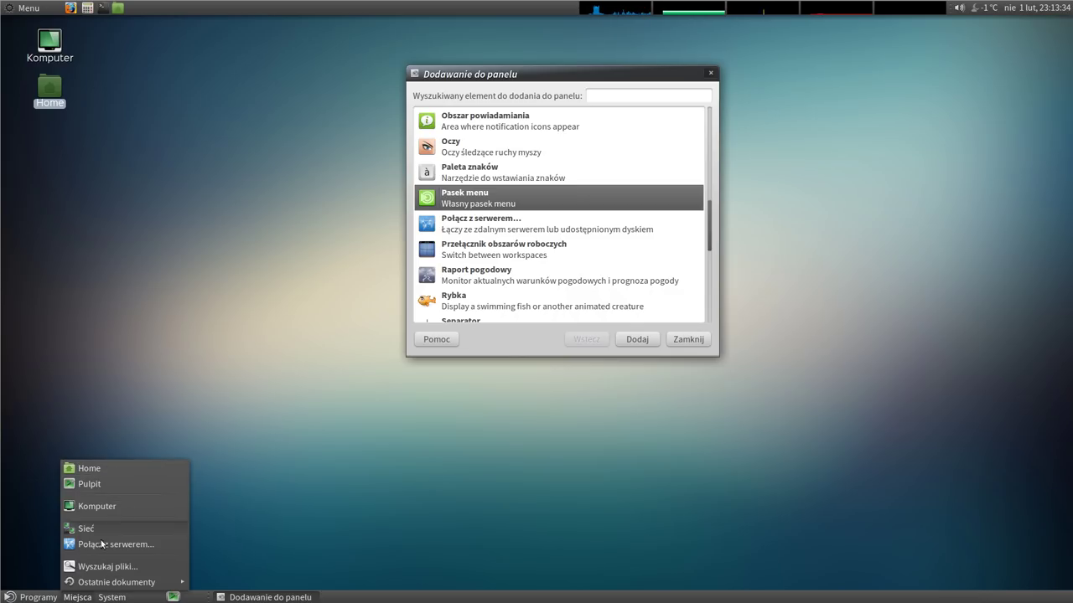
pyautogui.moveTo(113, 581)
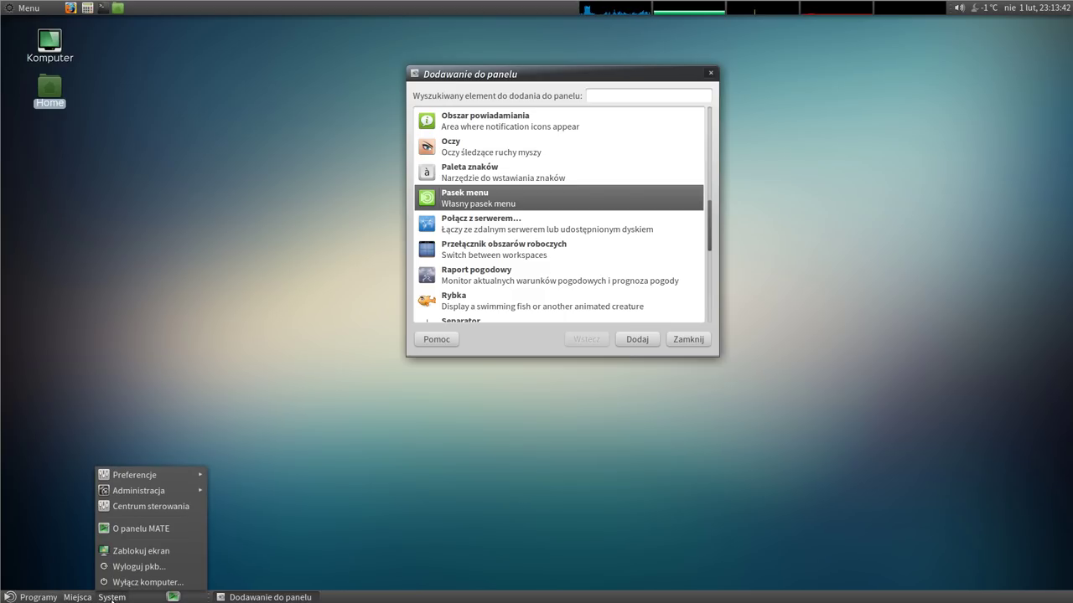
pyautogui.moveTo(164, 475)
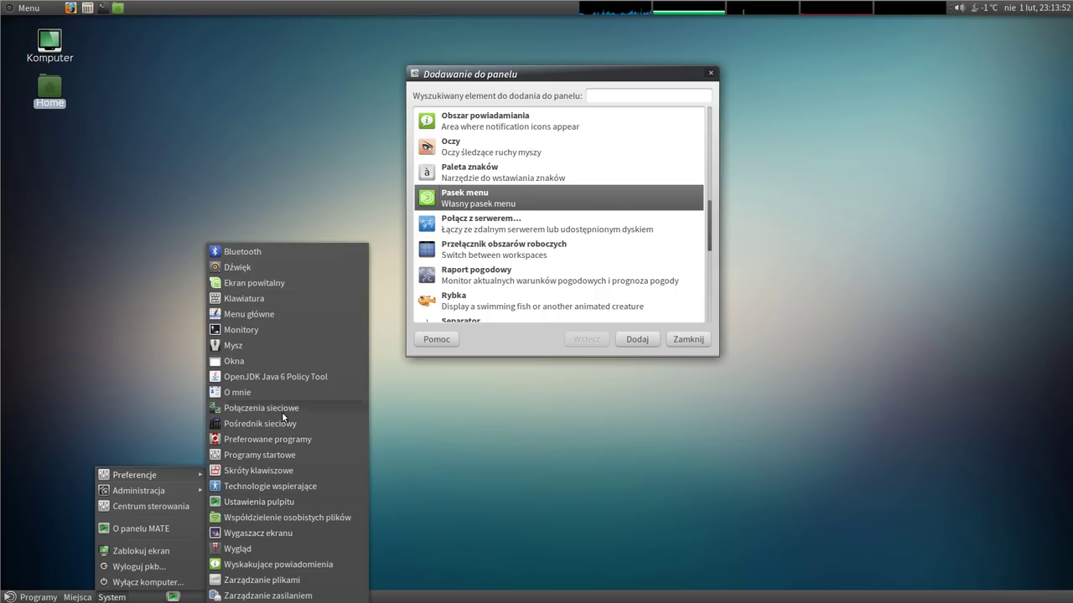
pyautogui.click(274, 548)
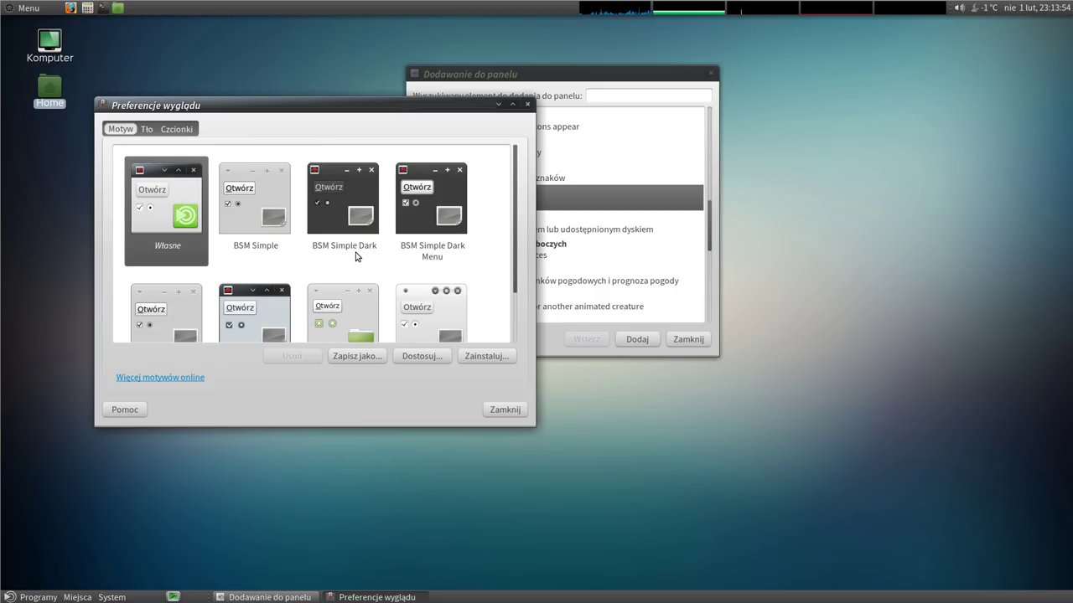
pyautogui.moveTo(318, 122); pyautogui.dragTo(370, 124)
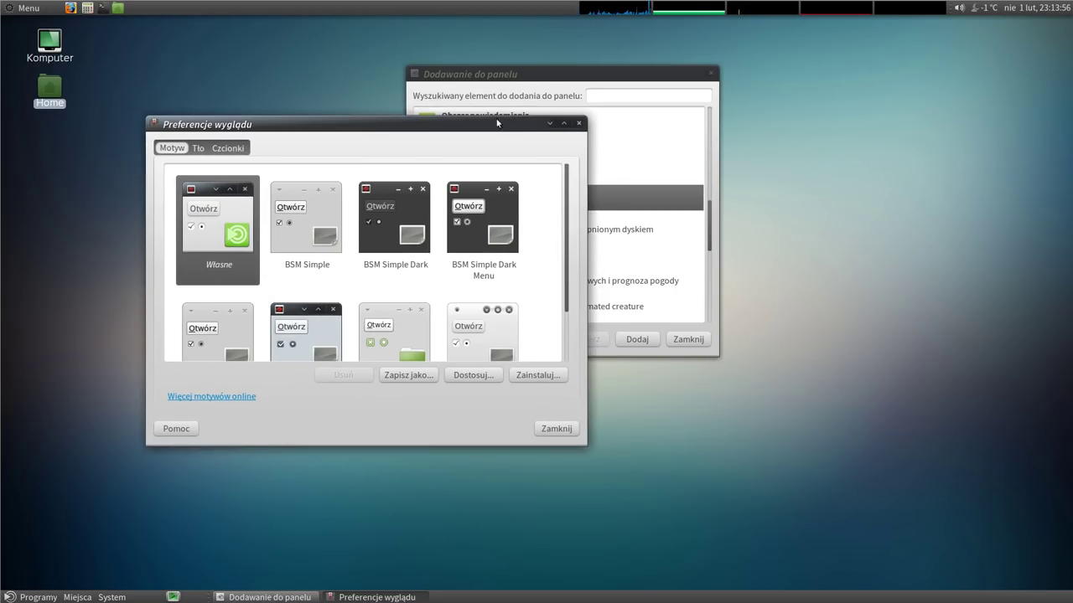
pyautogui.click(578, 123)
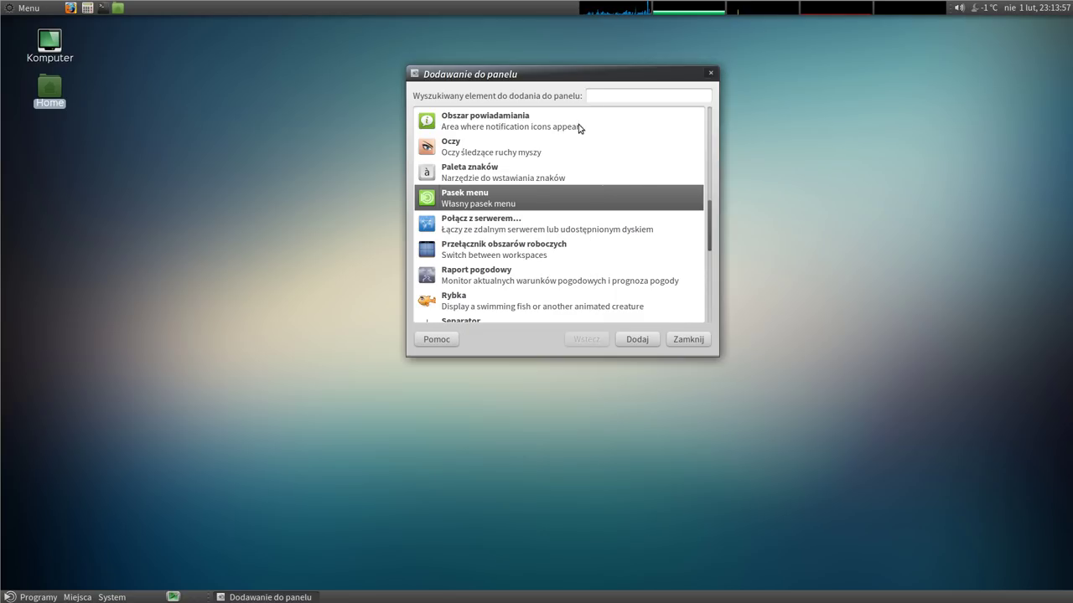
# - Examine the Administracja entries under System in the lower panel's menu bar and close it
pyautogui.click(112, 597)
pyautogui.moveTo(134, 491)
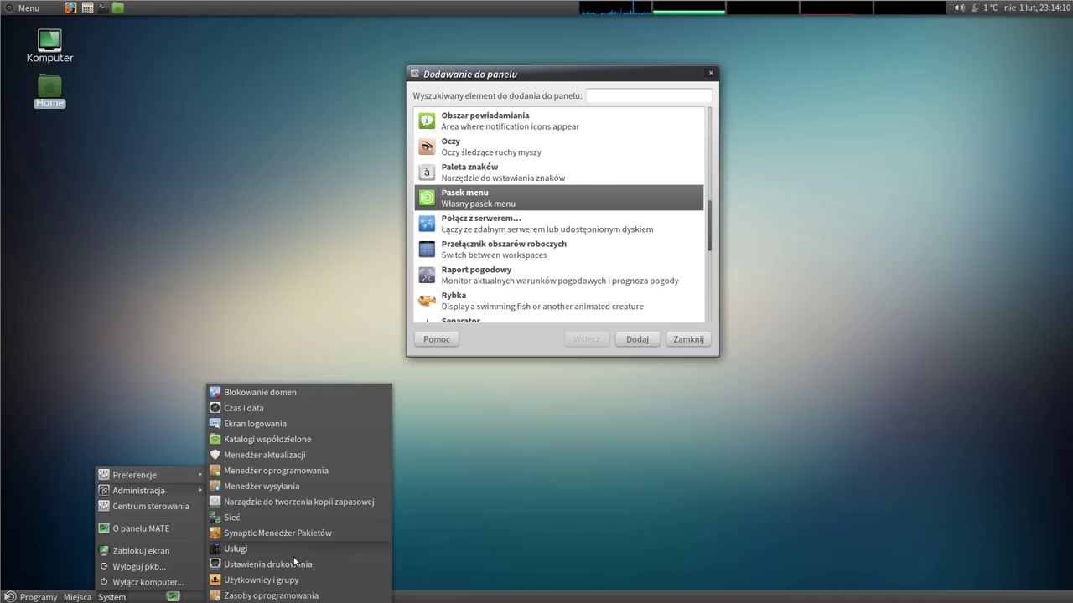
pyautogui.click(272, 339)
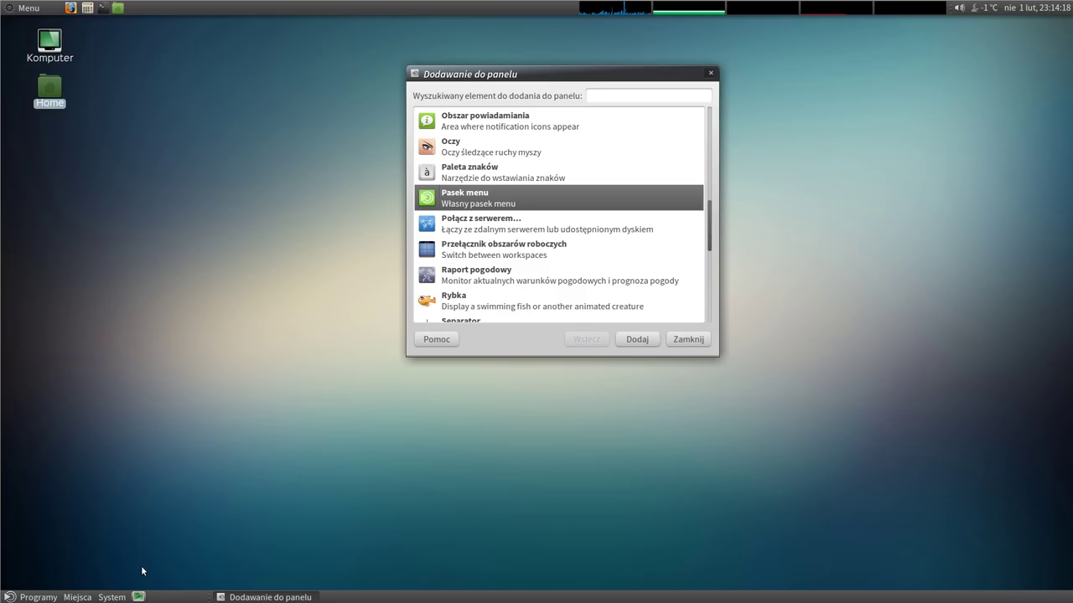
# - Test the show-desktop button repeatedly, and move the window list right beside it on the lower panel
pyautogui.click(138, 596)
pyautogui.click(138, 597)
pyautogui.click(138, 597)
pyautogui.click(139, 597)
pyautogui.moveTo(219, 597); pyautogui.dragTo(151, 595)
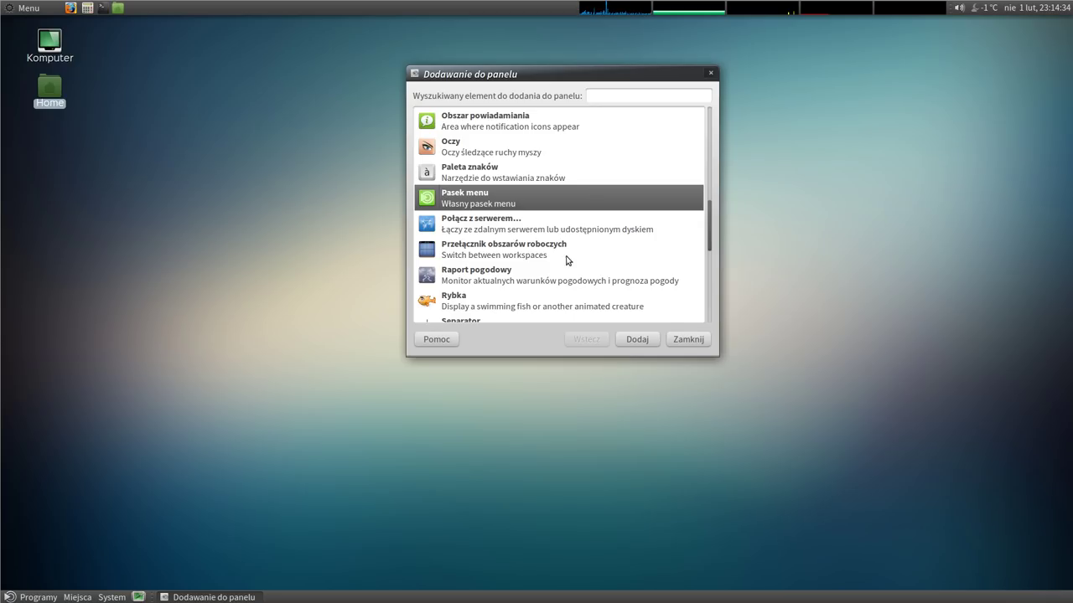
# - Add the Przełącznik obszarów roboczych applet to the free area of the lower panel
pyautogui.click(467, 249)
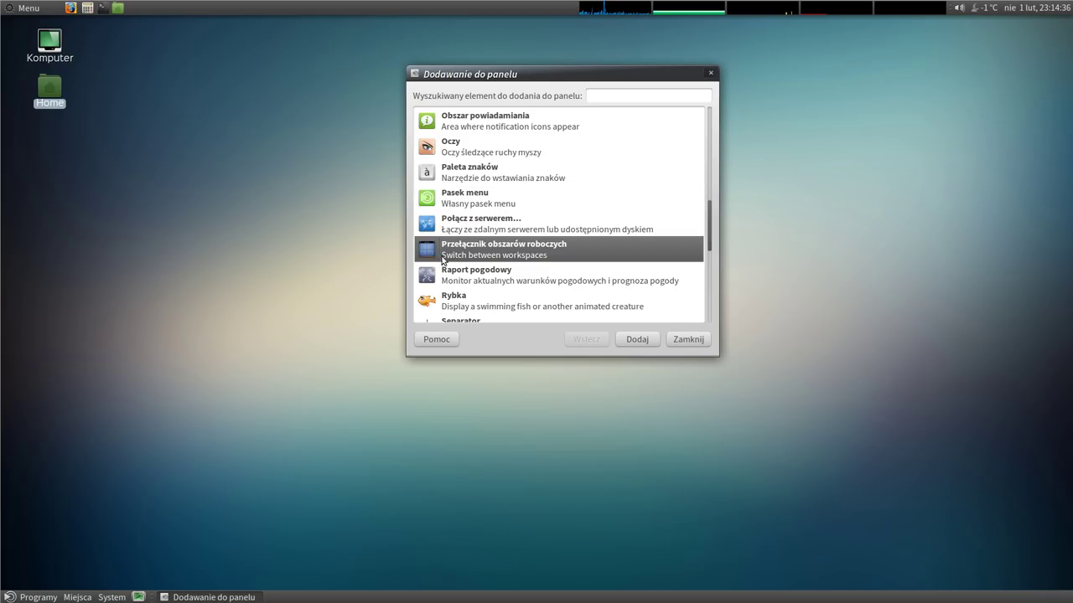
pyautogui.moveTo(438, 252); pyautogui.dragTo(834, 597)
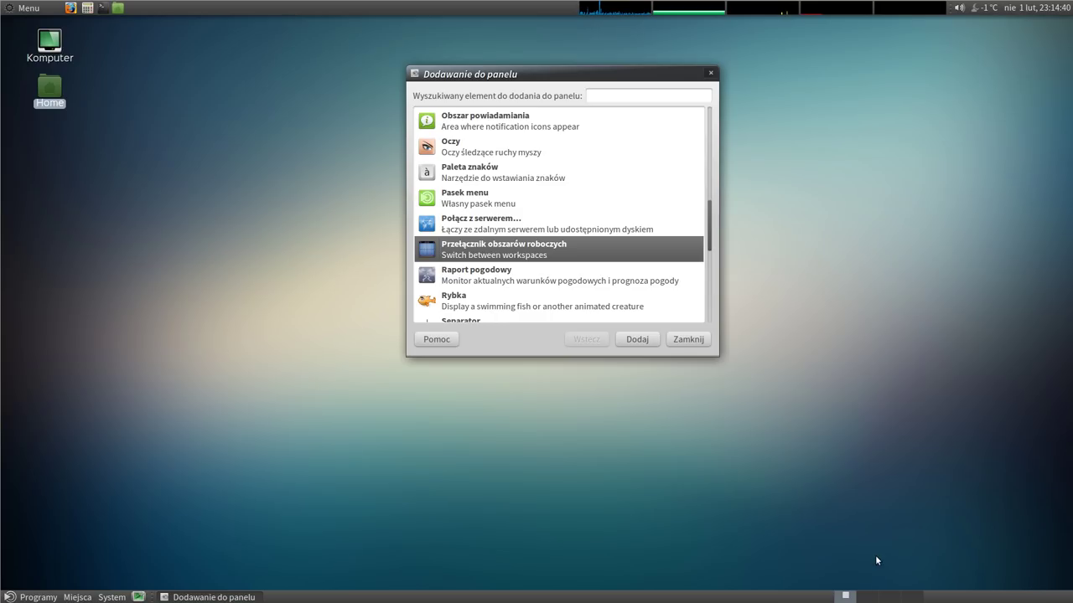
pyautogui.click(688, 339)
# - Open the Home folder on the second workspace and Komputer on the third, repositioning both windows and reducing the Komputer window's height
pyautogui.doubleClick(49, 88)
pyautogui.moveTo(269, 73); pyautogui.dragTo(191, 156)
pyautogui.hotkey('ctrl', 'w')
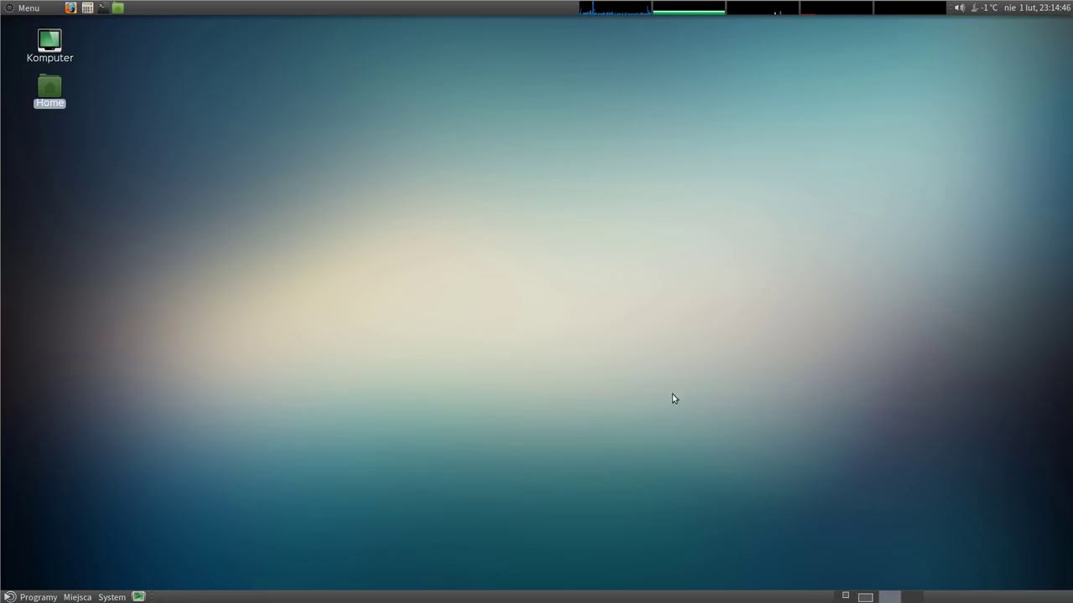
pyautogui.doubleClick(59, 41)
pyautogui.moveTo(351, 69); pyautogui.dragTo(514, 38)
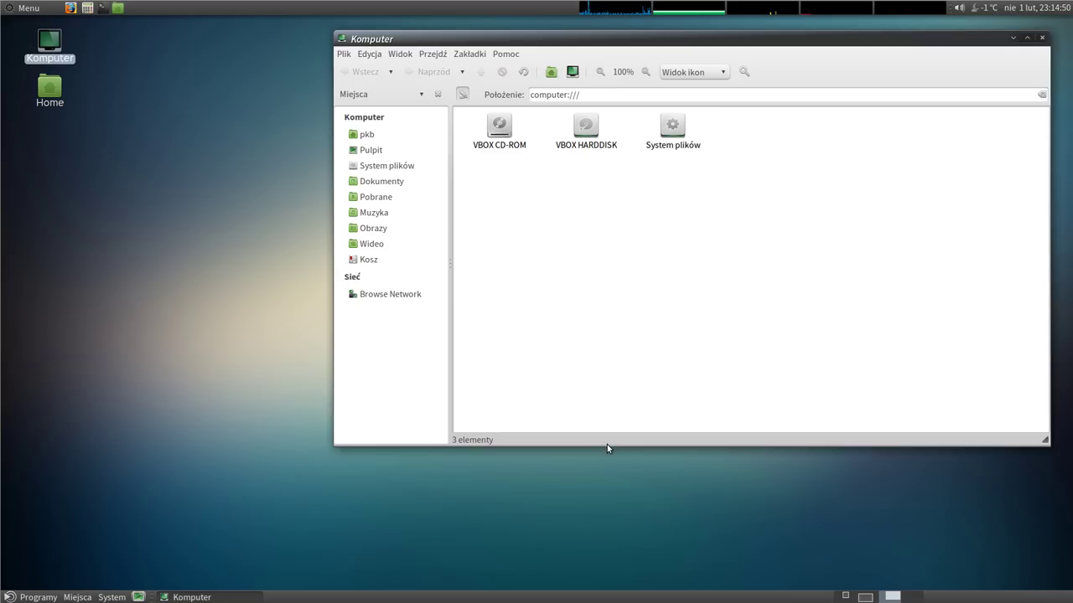
pyautogui.moveTo(606, 444); pyautogui.dragTo(602, 314)
# - Switch to the fourth workspace, return to the first one and shift the add-to-panel window slightly
pyautogui.click(910, 598)
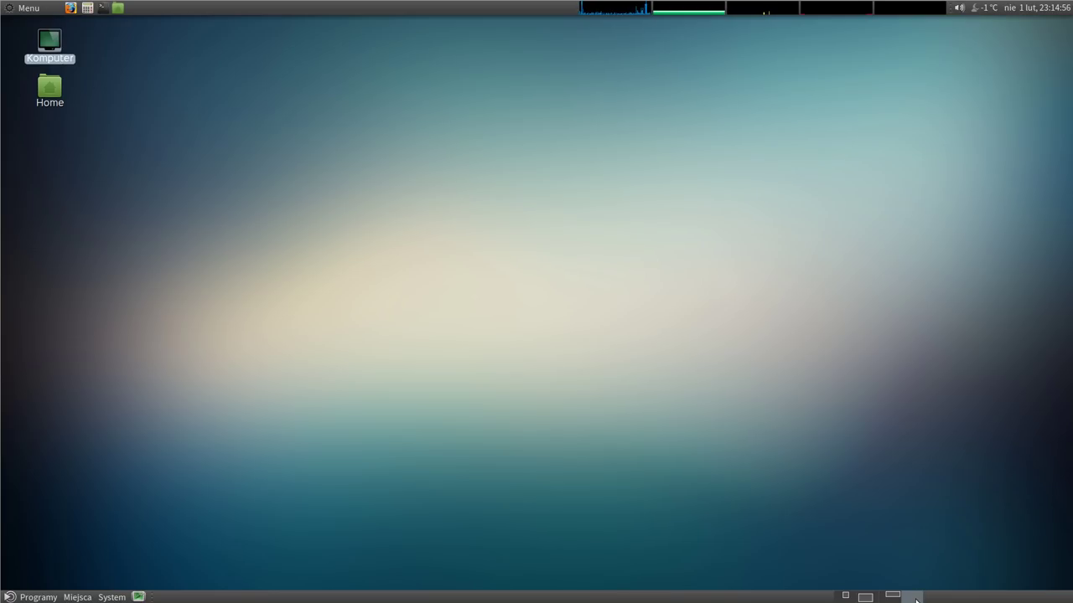
pyautogui.rightClick(917, 599)
pyautogui.click(947, 503)
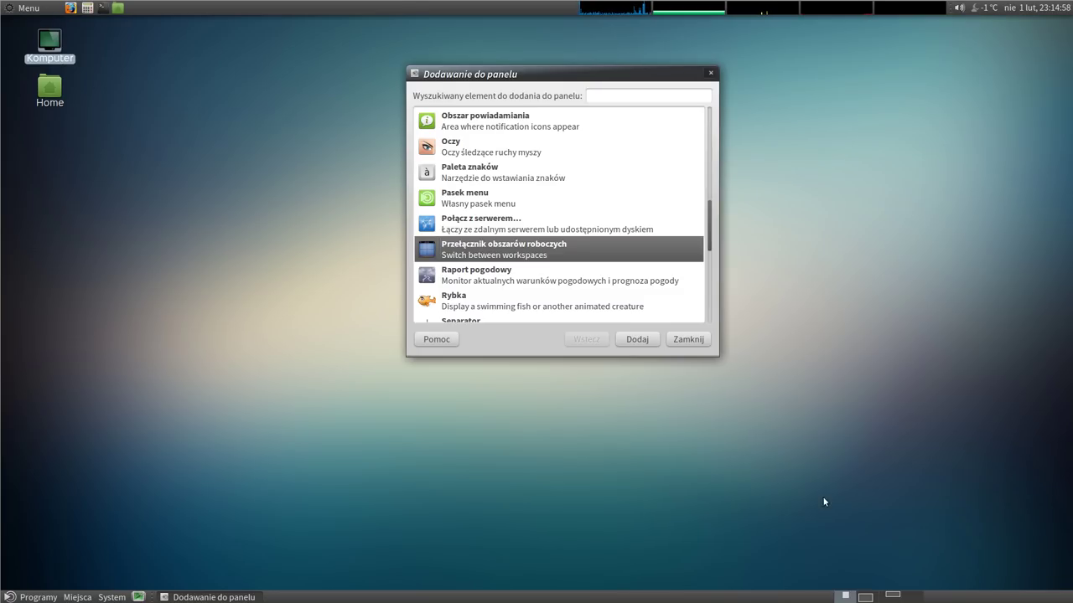
pyautogui.moveTo(609, 73); pyautogui.dragTo(629, 69)
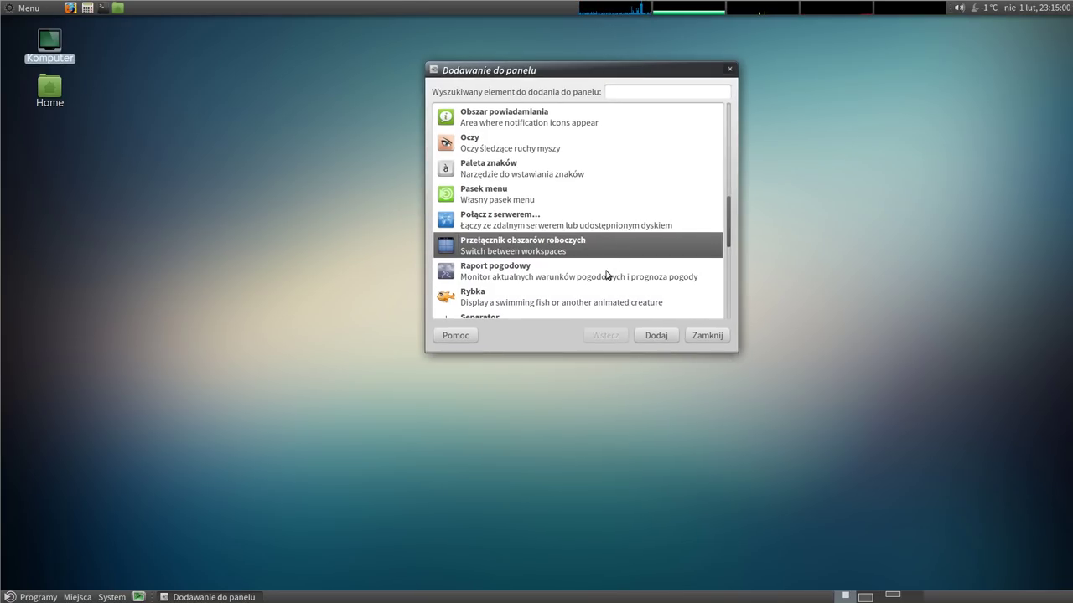
# - Open the workspace switcher's preferences, try 6 and 3 workspaces, and set the number back to 4
pyautogui.rightClick(839, 598)
pyautogui.click(863, 527)
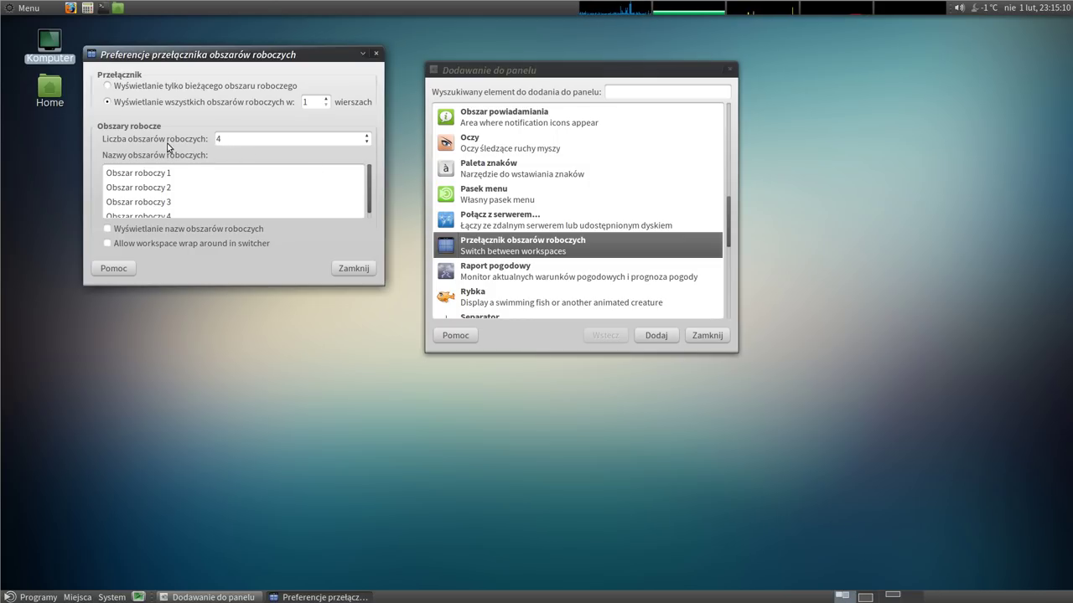
pyautogui.click(137, 176)
pyautogui.click(135, 203)
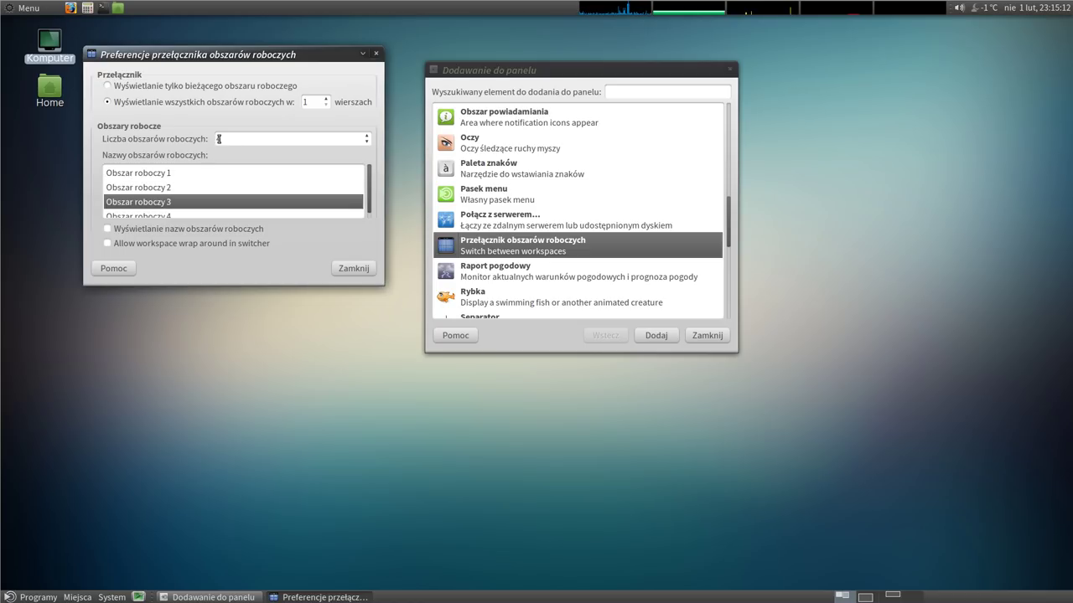
pyautogui.click(366, 139)
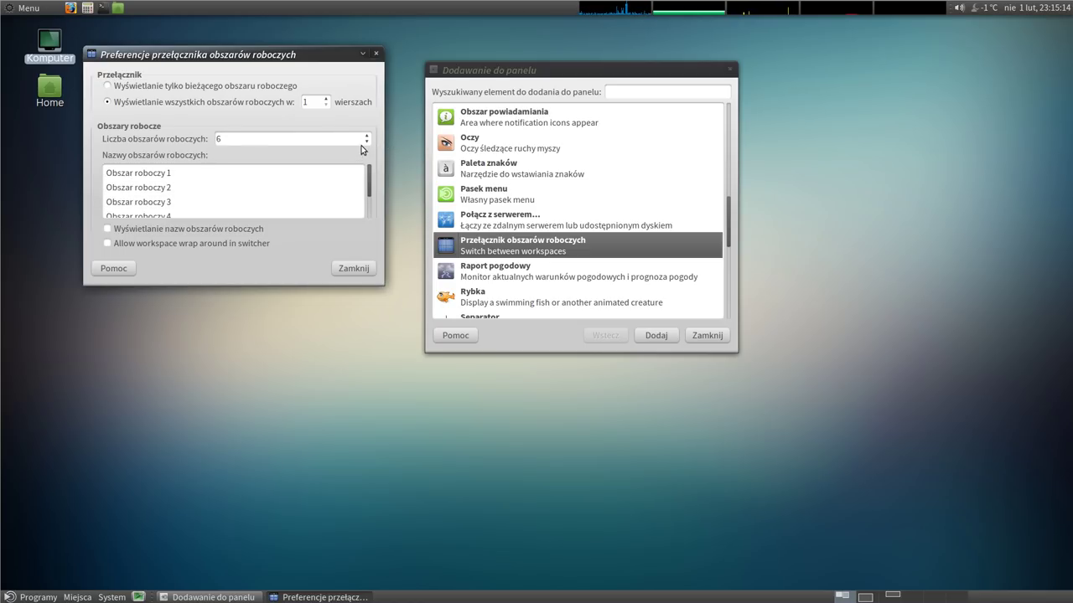
pyautogui.click(368, 143)
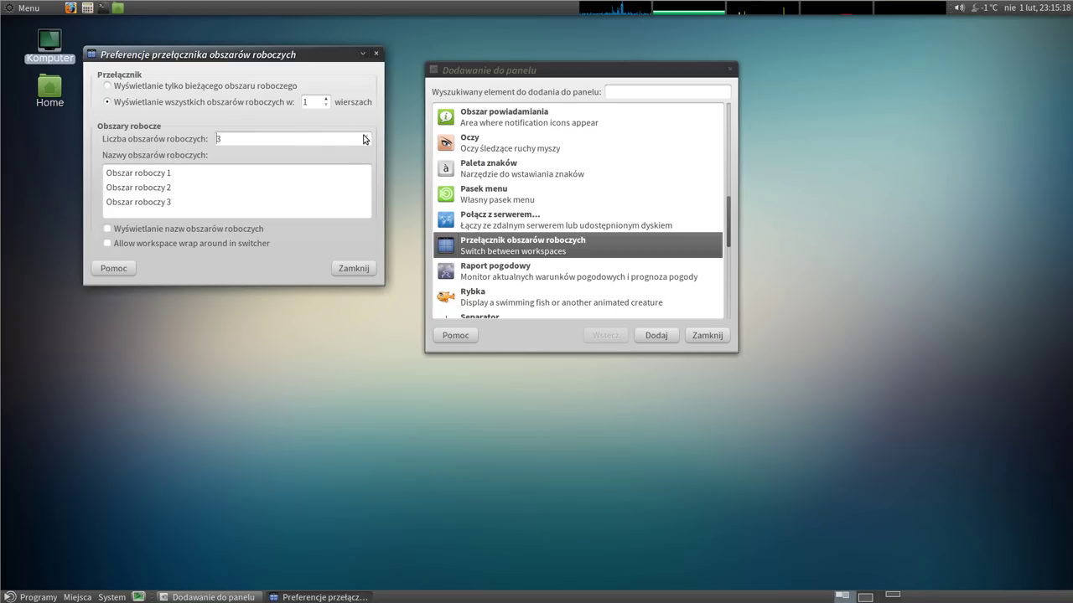
pyautogui.click(365, 135)
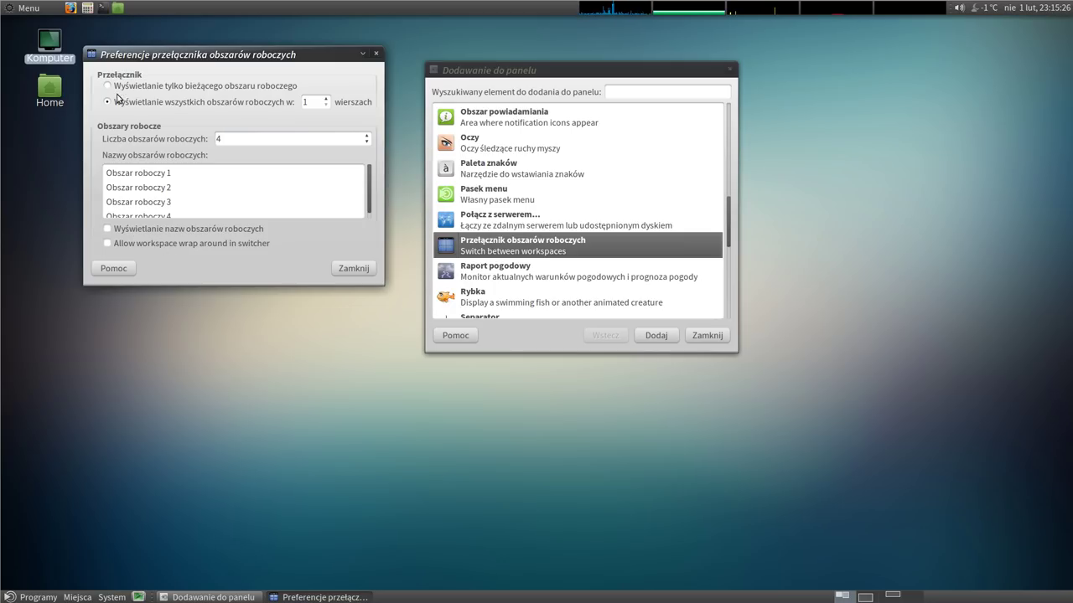
# - Try displaying workspace names and only the current workspace, restoring the switcher to all workspaces without names
pyautogui.click(126, 232)
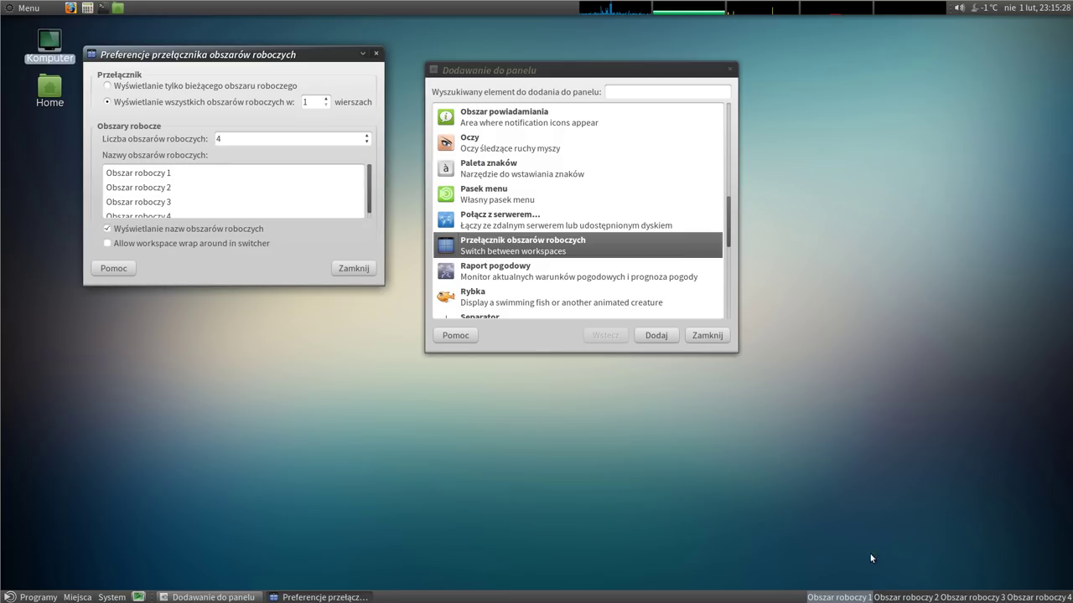
pyautogui.click(109, 229)
pyautogui.click(128, 89)
pyautogui.click(115, 102)
# - Try two rows and 3 workspaces in the switcher, restore 4 workspaces in one row, and close its preferences
pyautogui.click(325, 100)
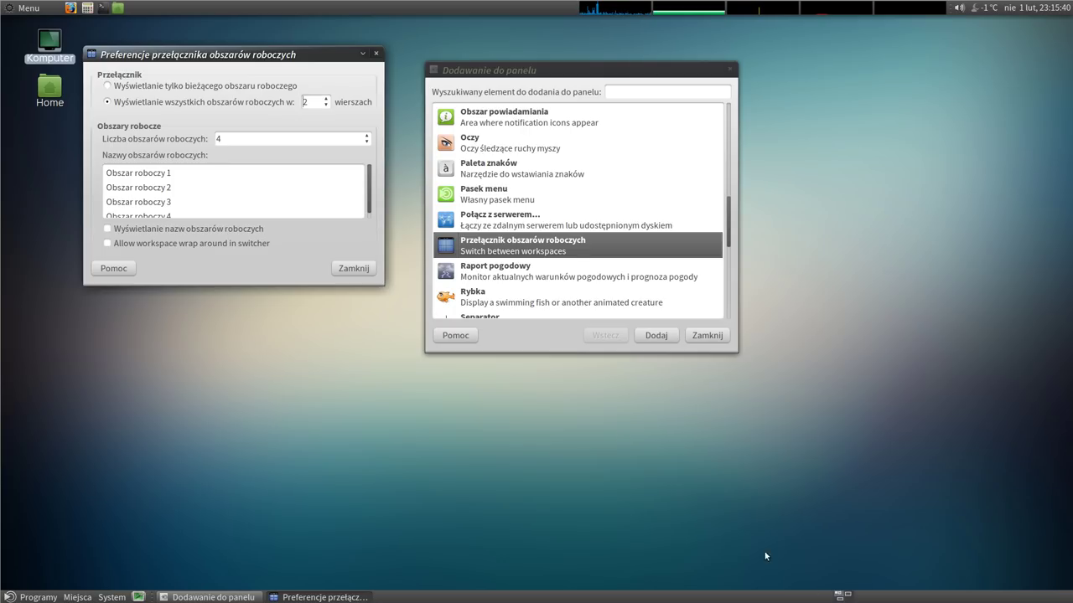
pyautogui.click(366, 141)
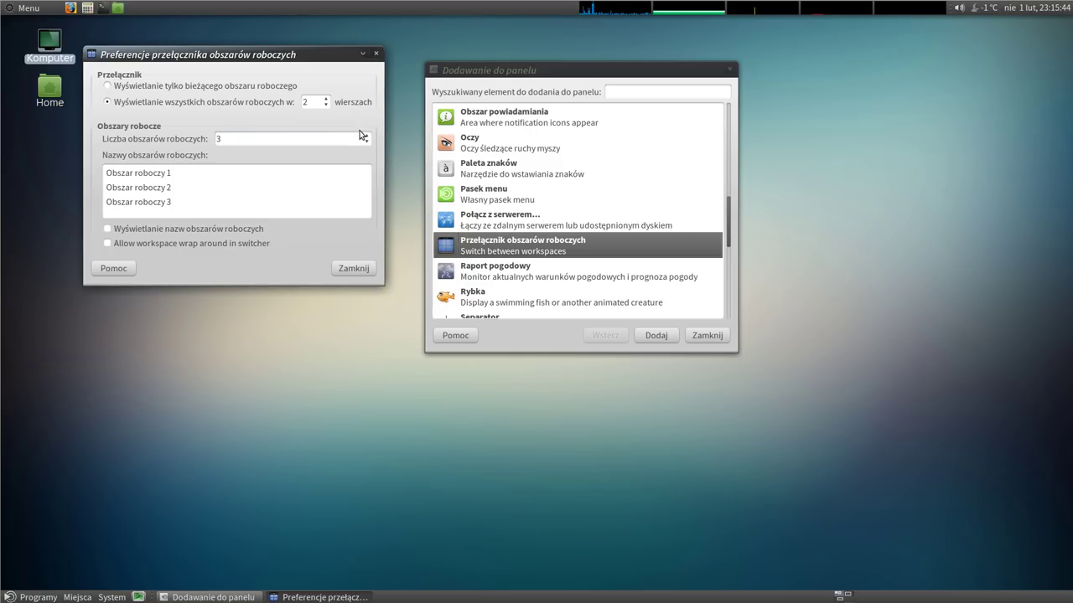
pyautogui.click(367, 135)
pyautogui.click(326, 105)
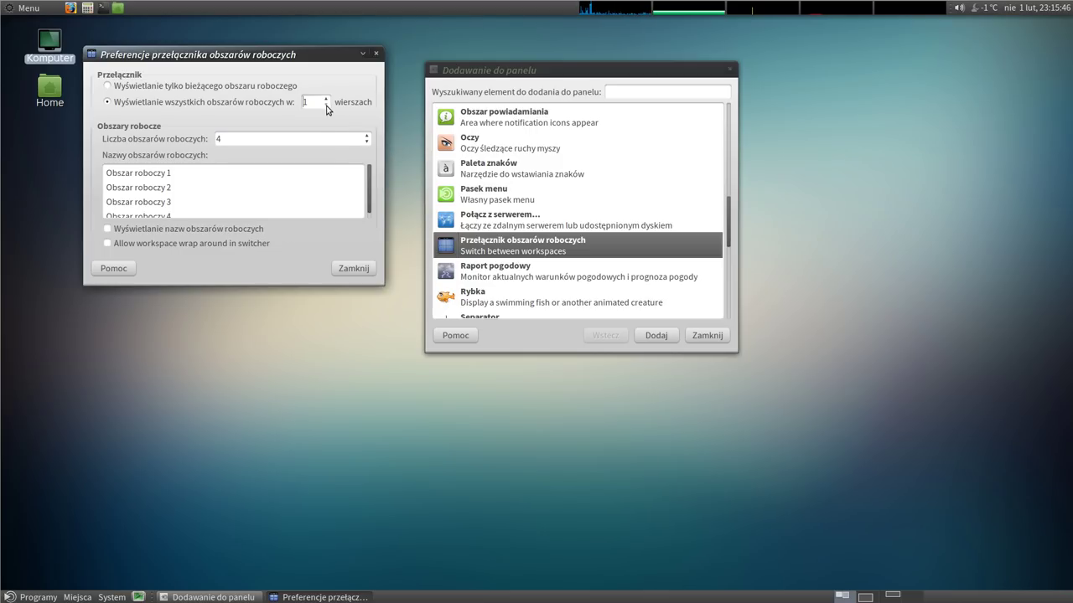
pyautogui.click(358, 272)
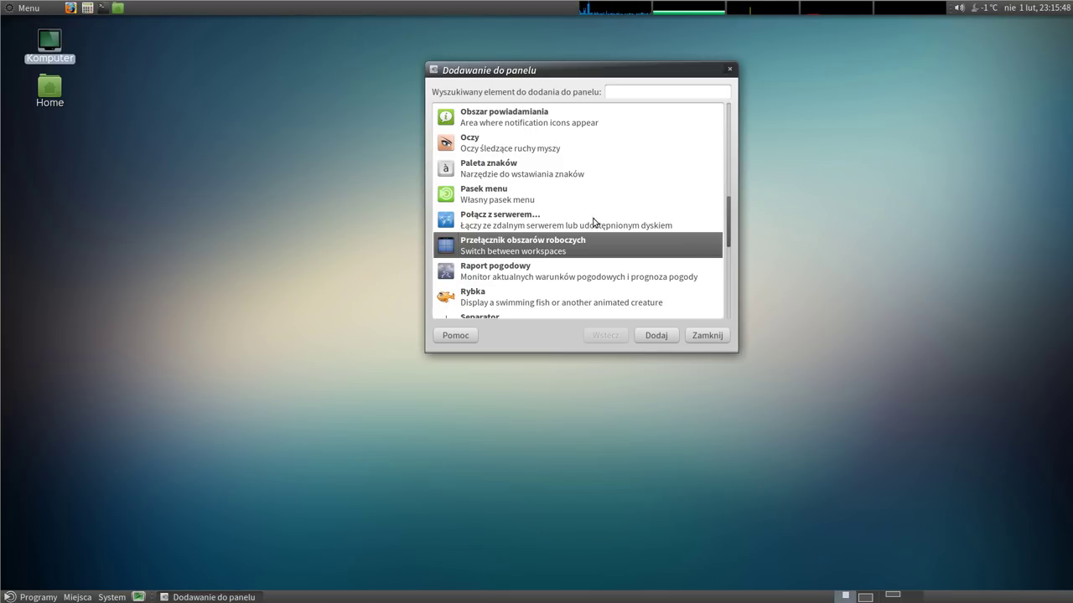
# - Look through the applets available for the panel, including the CPU frequency monitor and Notatki, and close the add-to-panel window
pyautogui.moveTo(729, 223); pyautogui.dragTo(724, 191)
pyautogui.scroll(1, 521, 153)
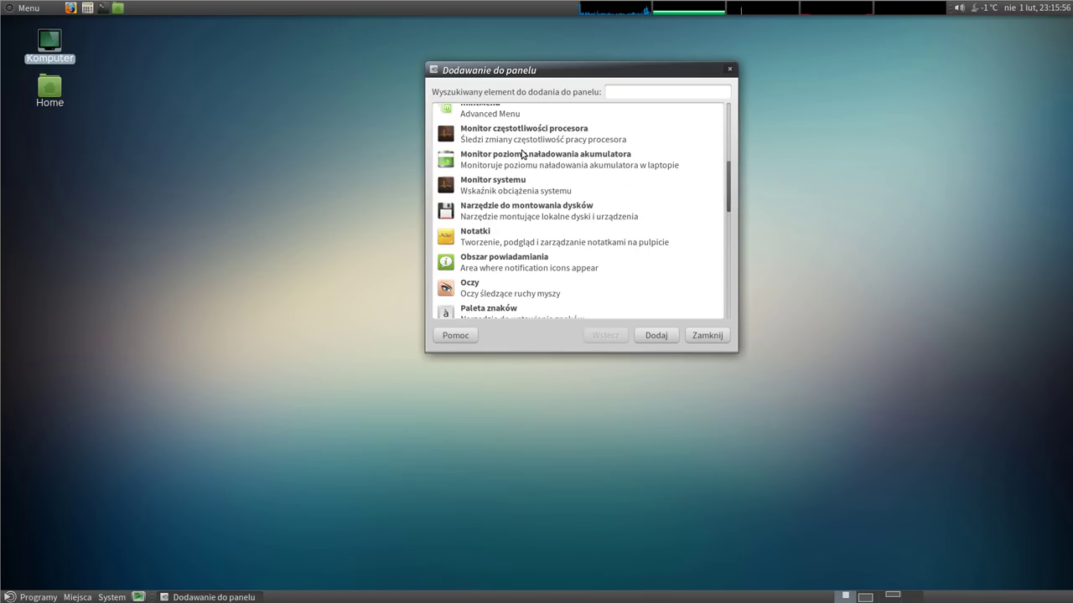
pyautogui.click(484, 141)
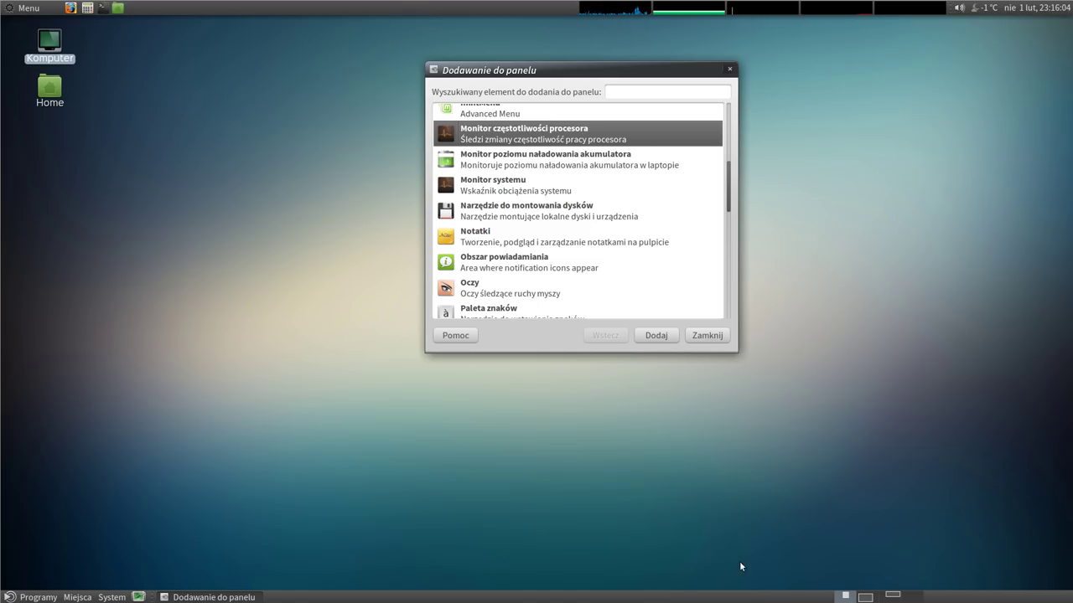
pyautogui.moveTo(573, 75); pyautogui.dragTo(627, 132)
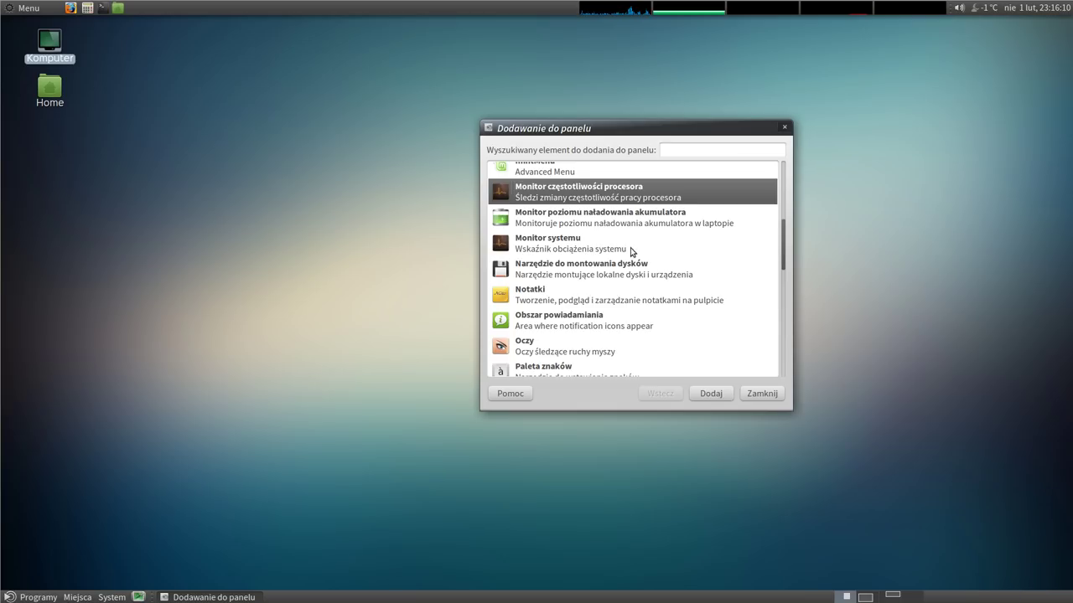
pyautogui.click(523, 305)
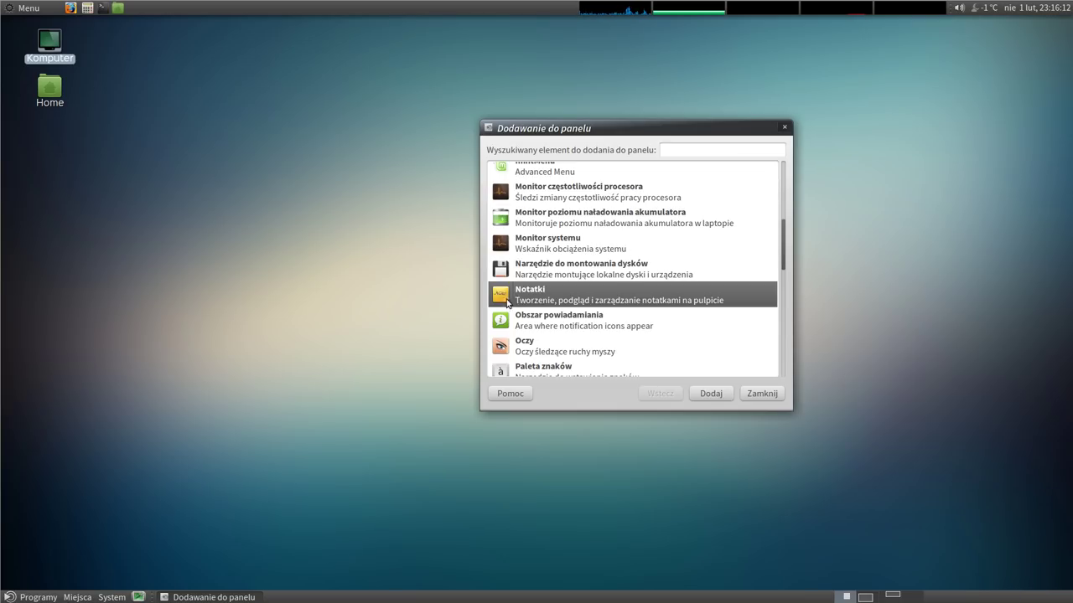
pyautogui.moveTo(781, 237); pyautogui.dragTo(779, 172)
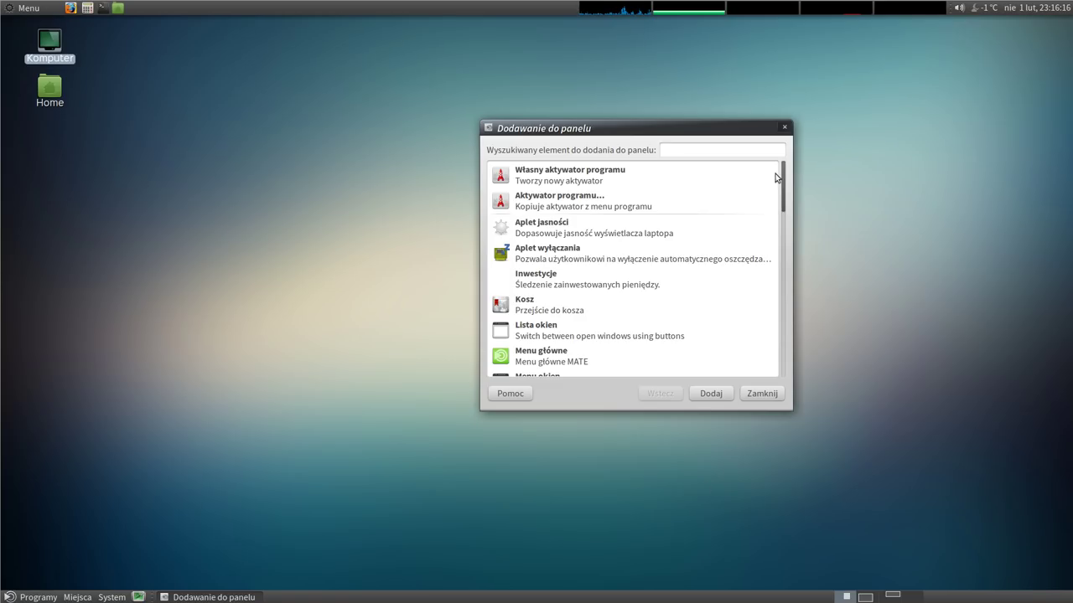
pyautogui.click(786, 128)
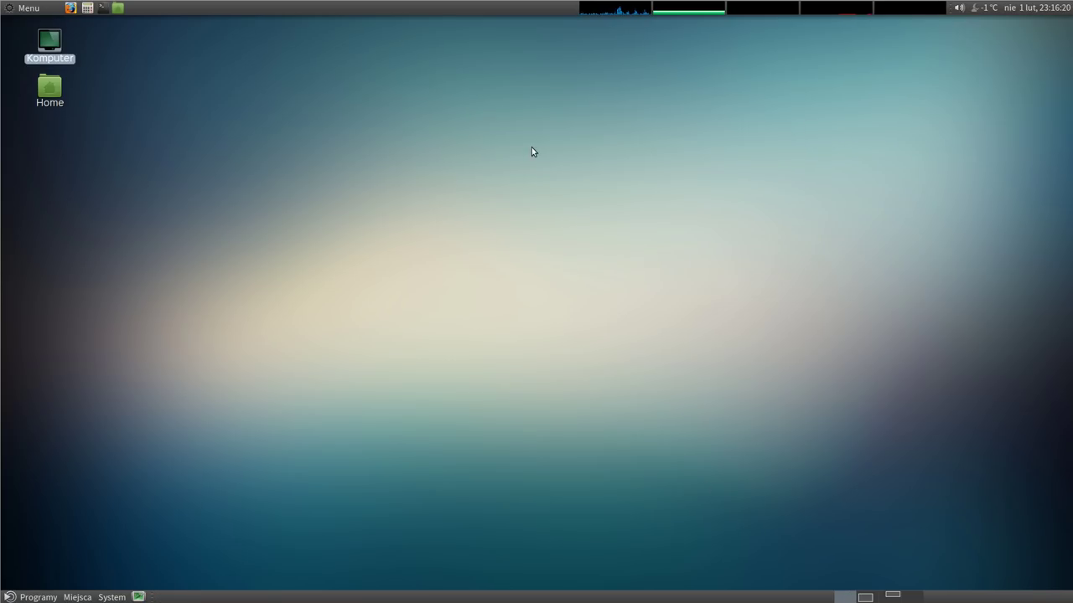
# - Close the Home window on the second workspace and the Komputer window on the third, and return to the first workspace
pyautogui.click(534, 152)
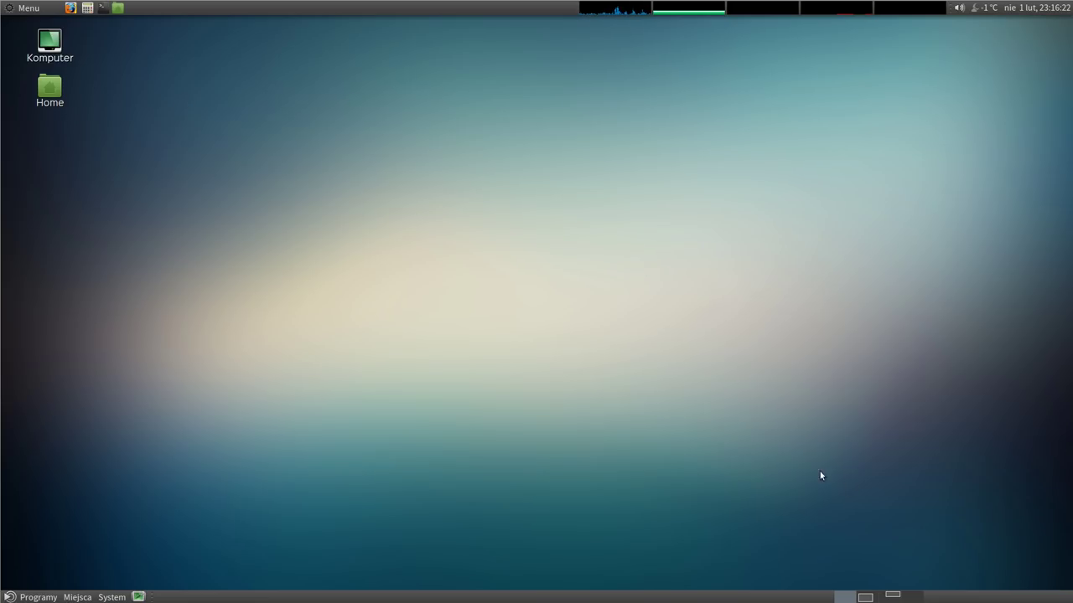
pyautogui.click(868, 597)
pyautogui.click(813, 156)
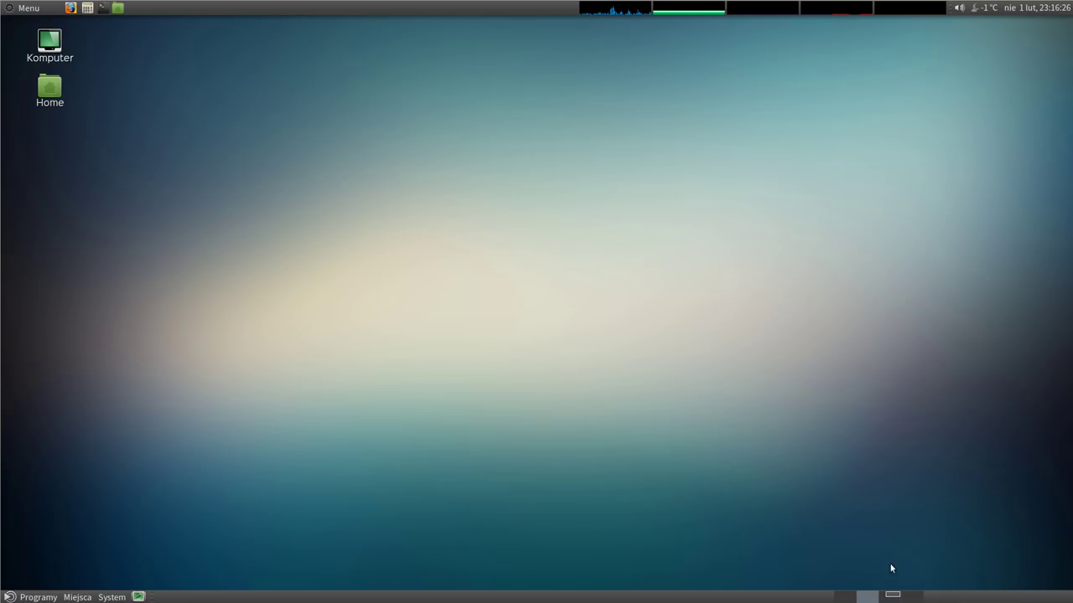
pyautogui.click(892, 596)
pyautogui.click(1041, 39)
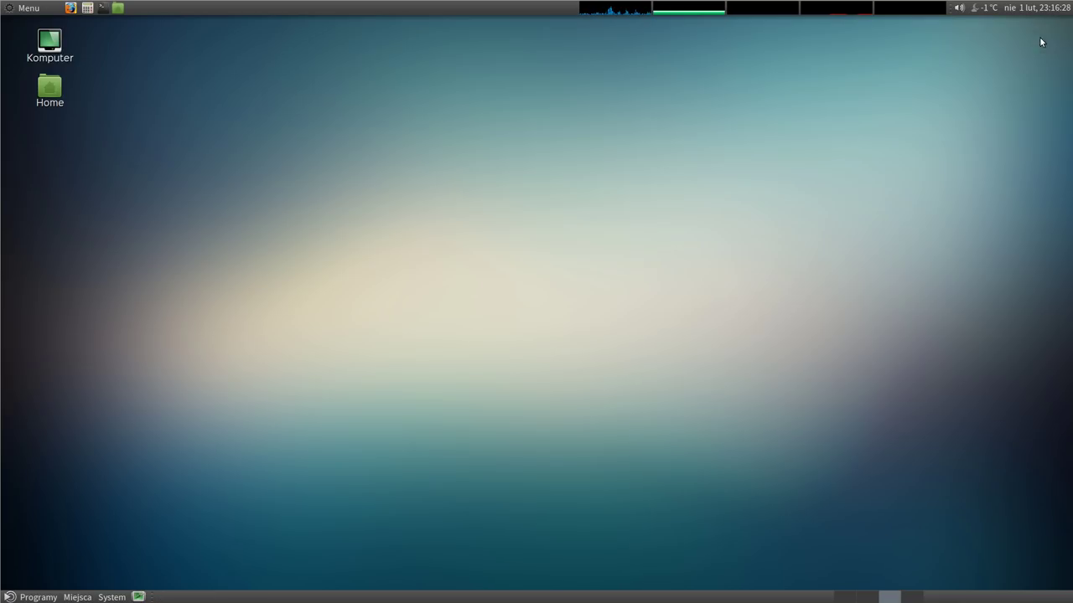
pyautogui.click(844, 597)
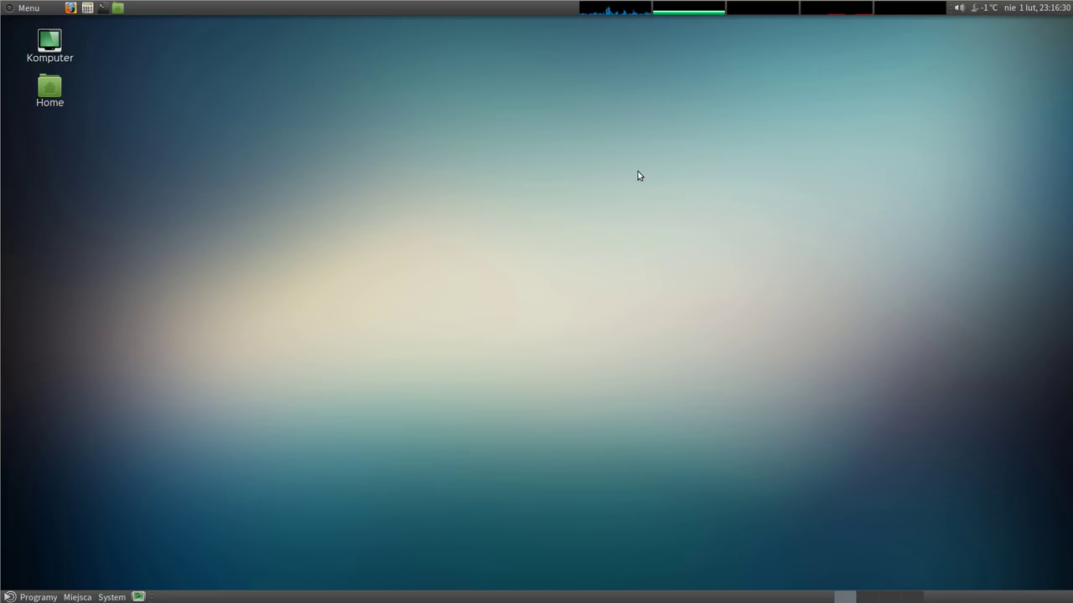